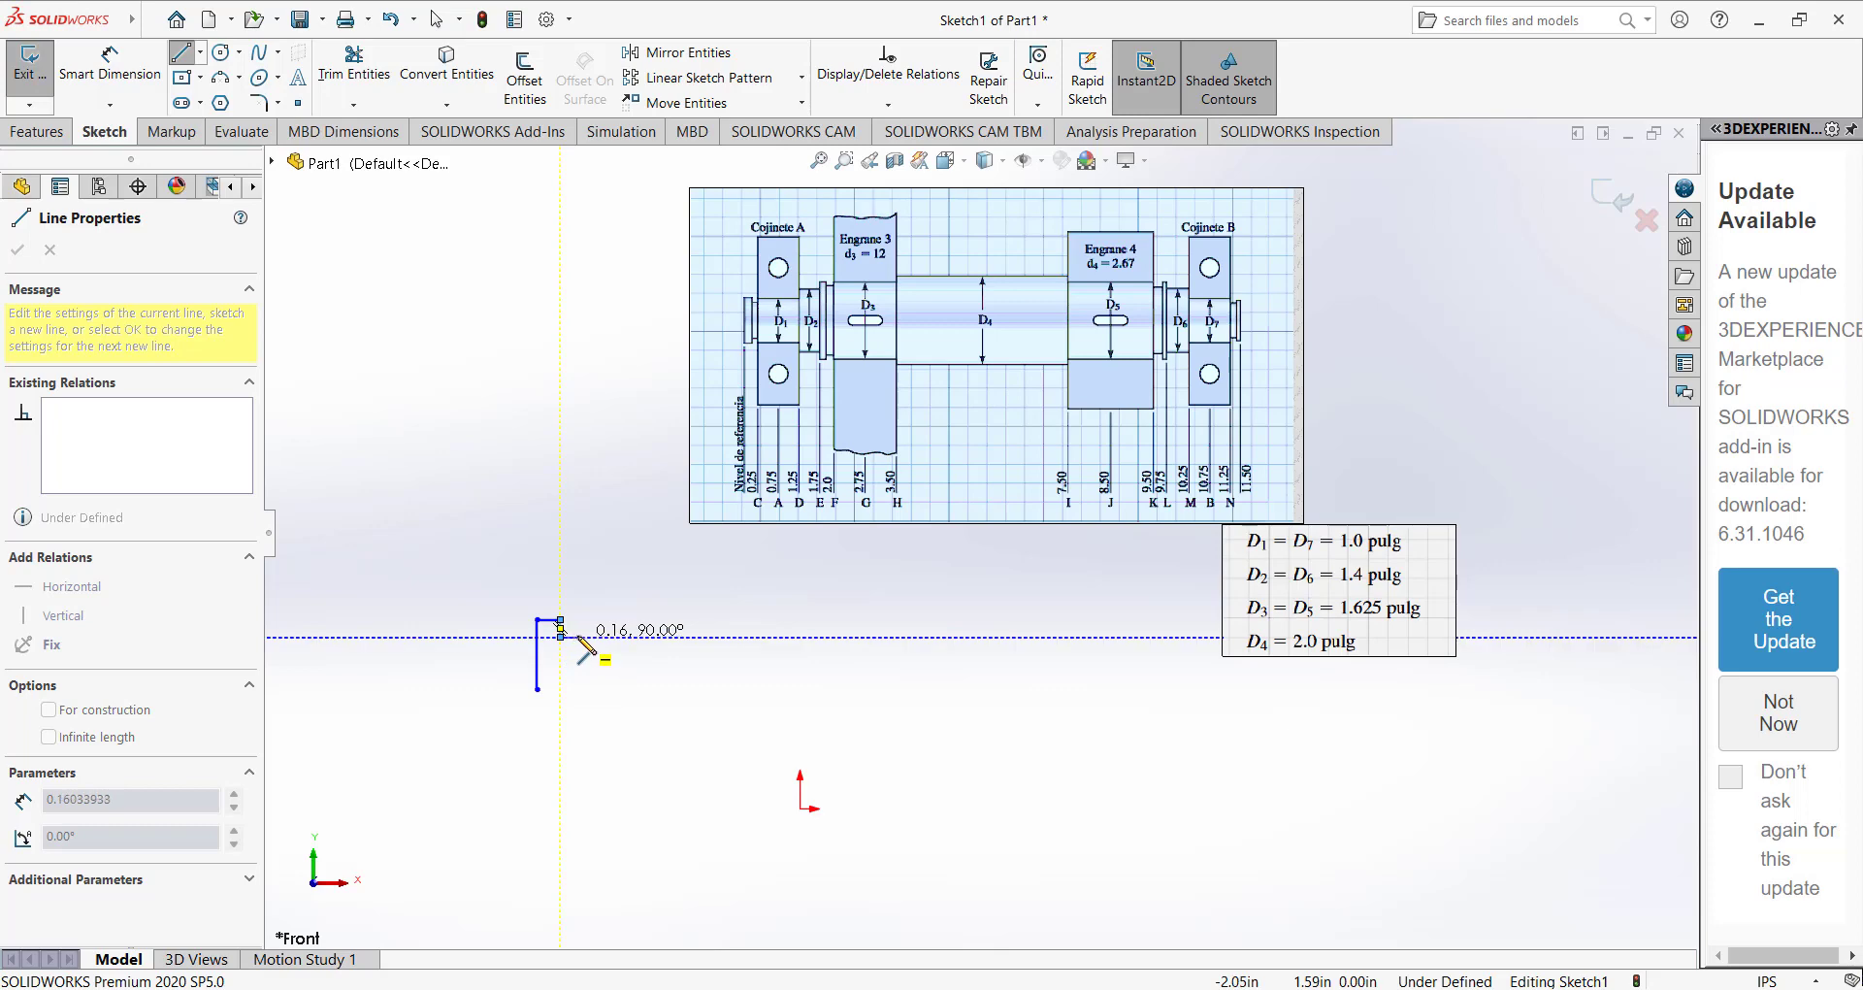
# Continue the stepped shaft half-profile past the first small groove, adding a riser of about 0.30 in and the next horizontal segment.
pyautogui.click(580, 638)
pyautogui.click(580, 620)
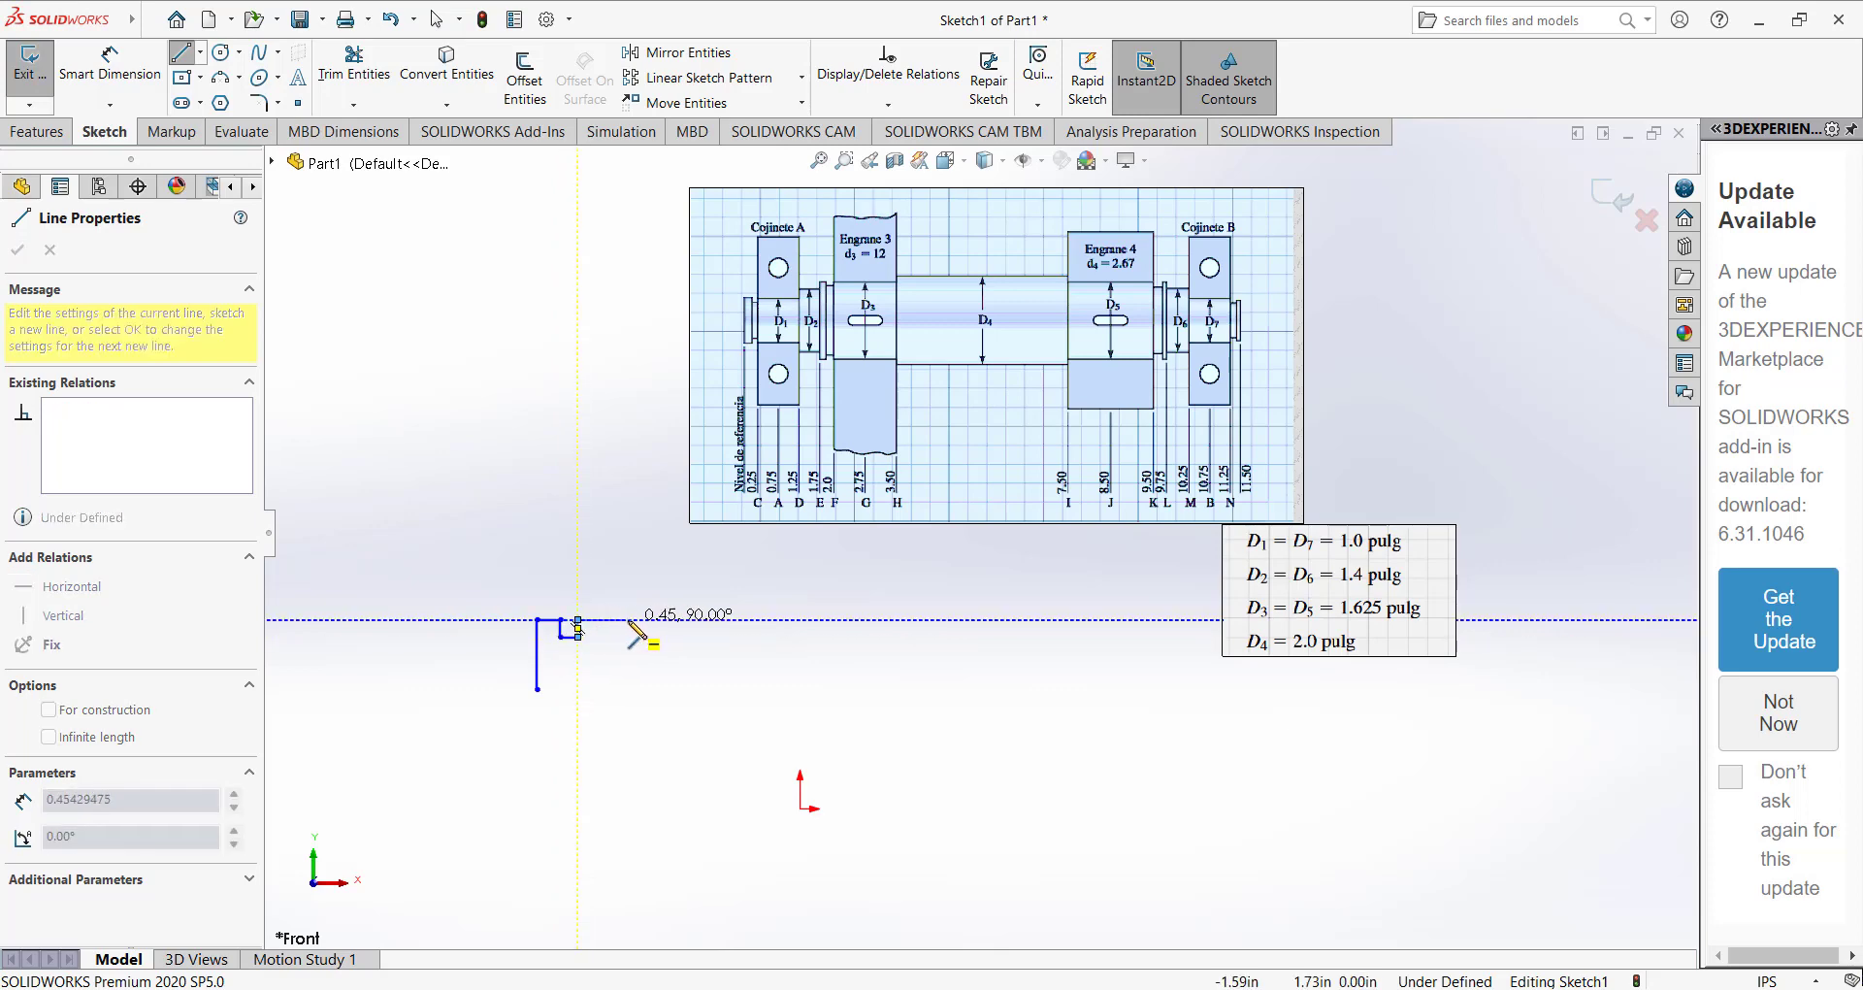
pyautogui.click(648, 619)
pyautogui.click(648, 588)
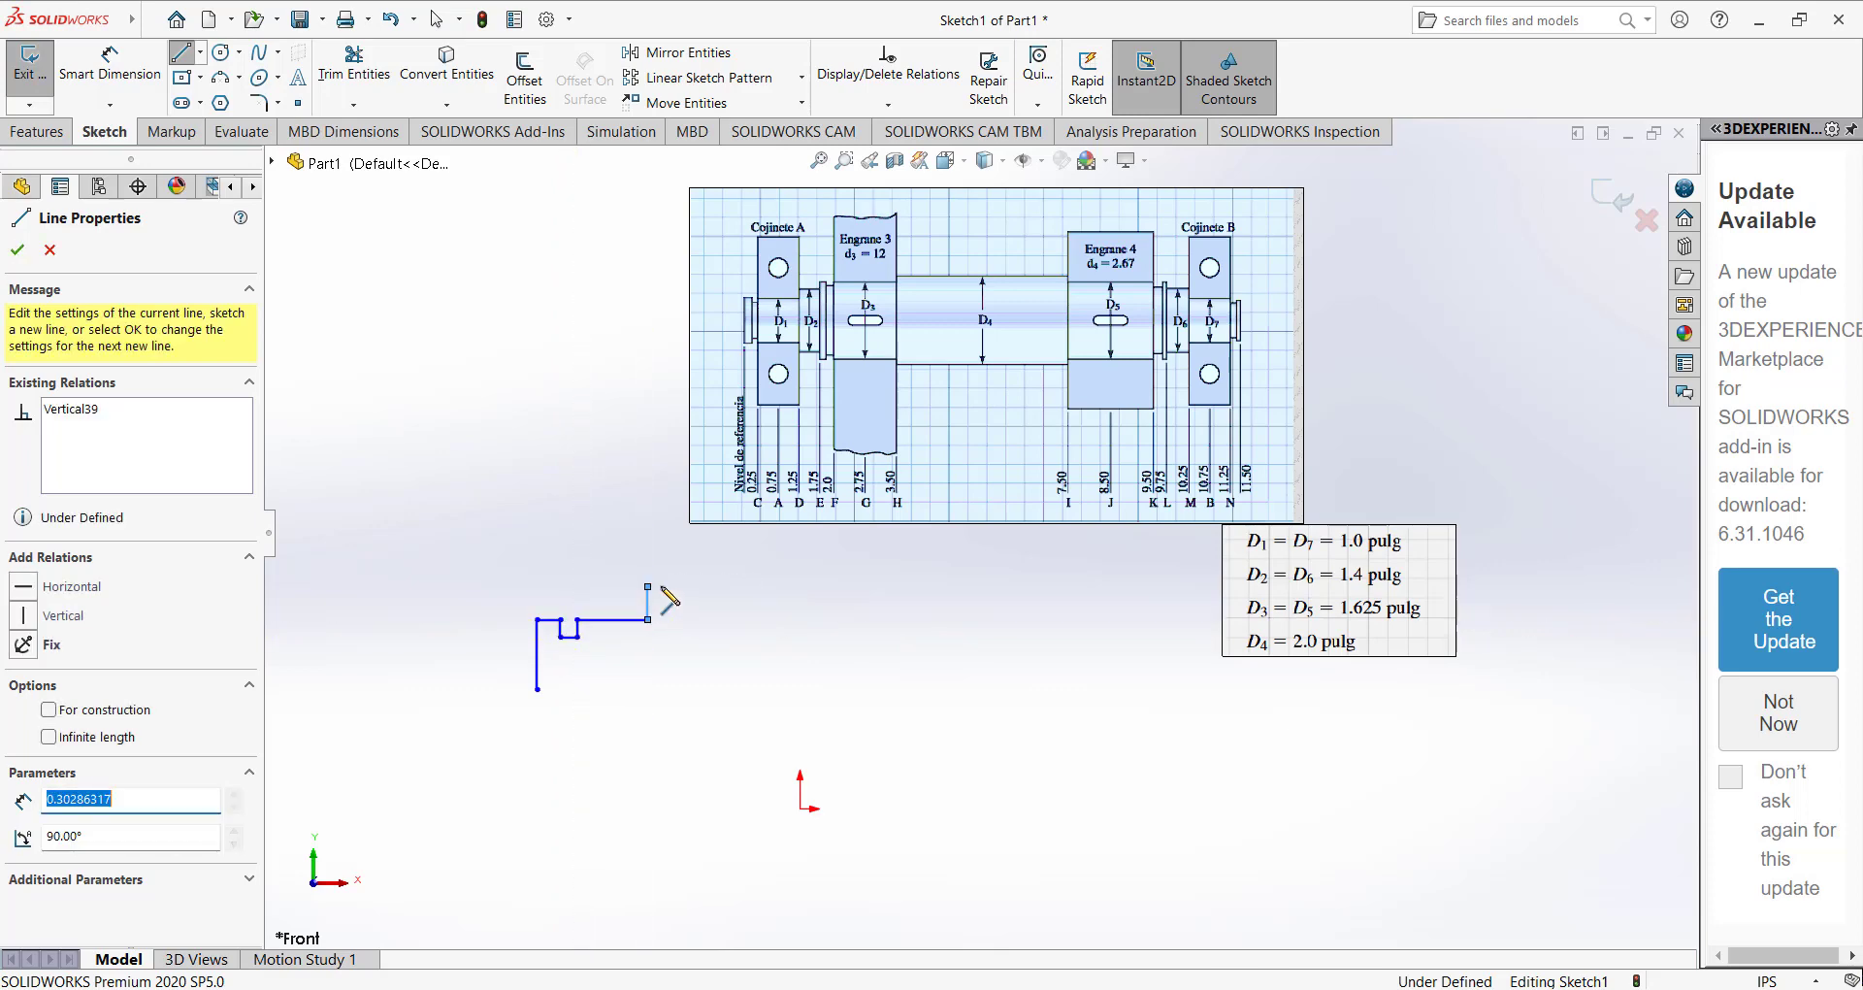
pyautogui.click(710, 586)
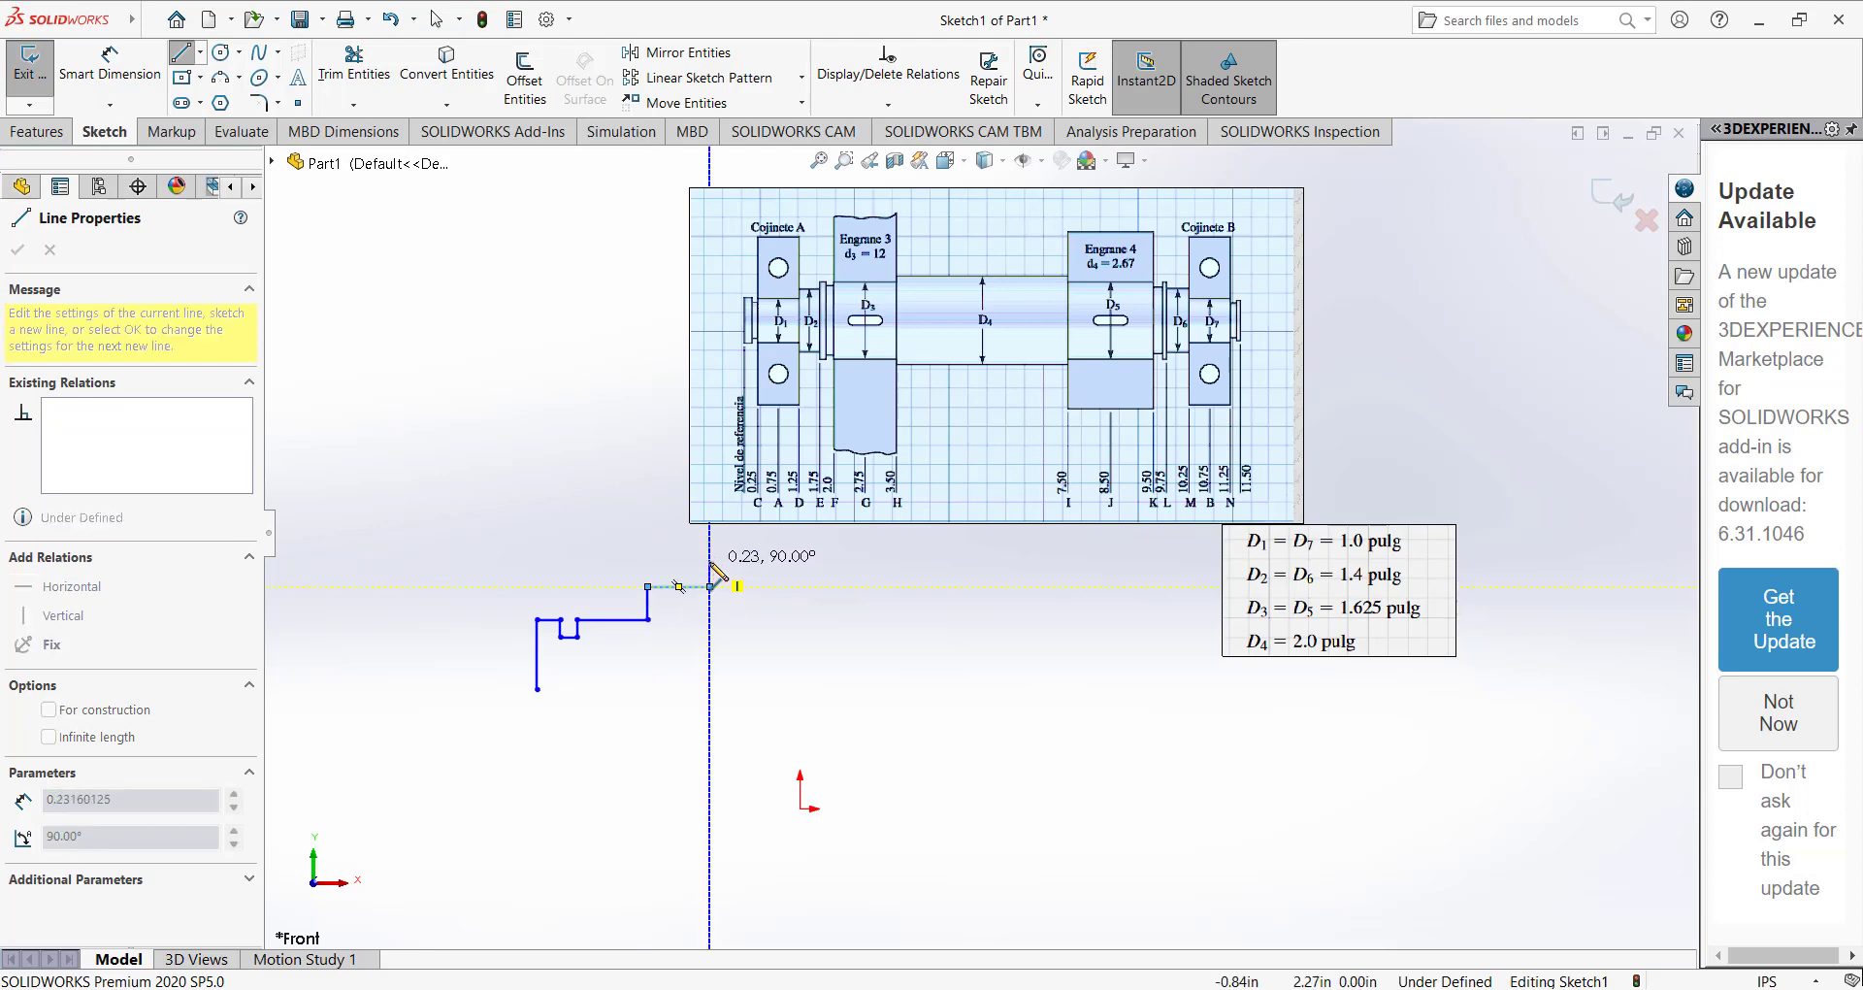
# Draw the next riser, about 0.23 in high, and a narrow rectangular groove just after it.
pyautogui.click(710, 560)
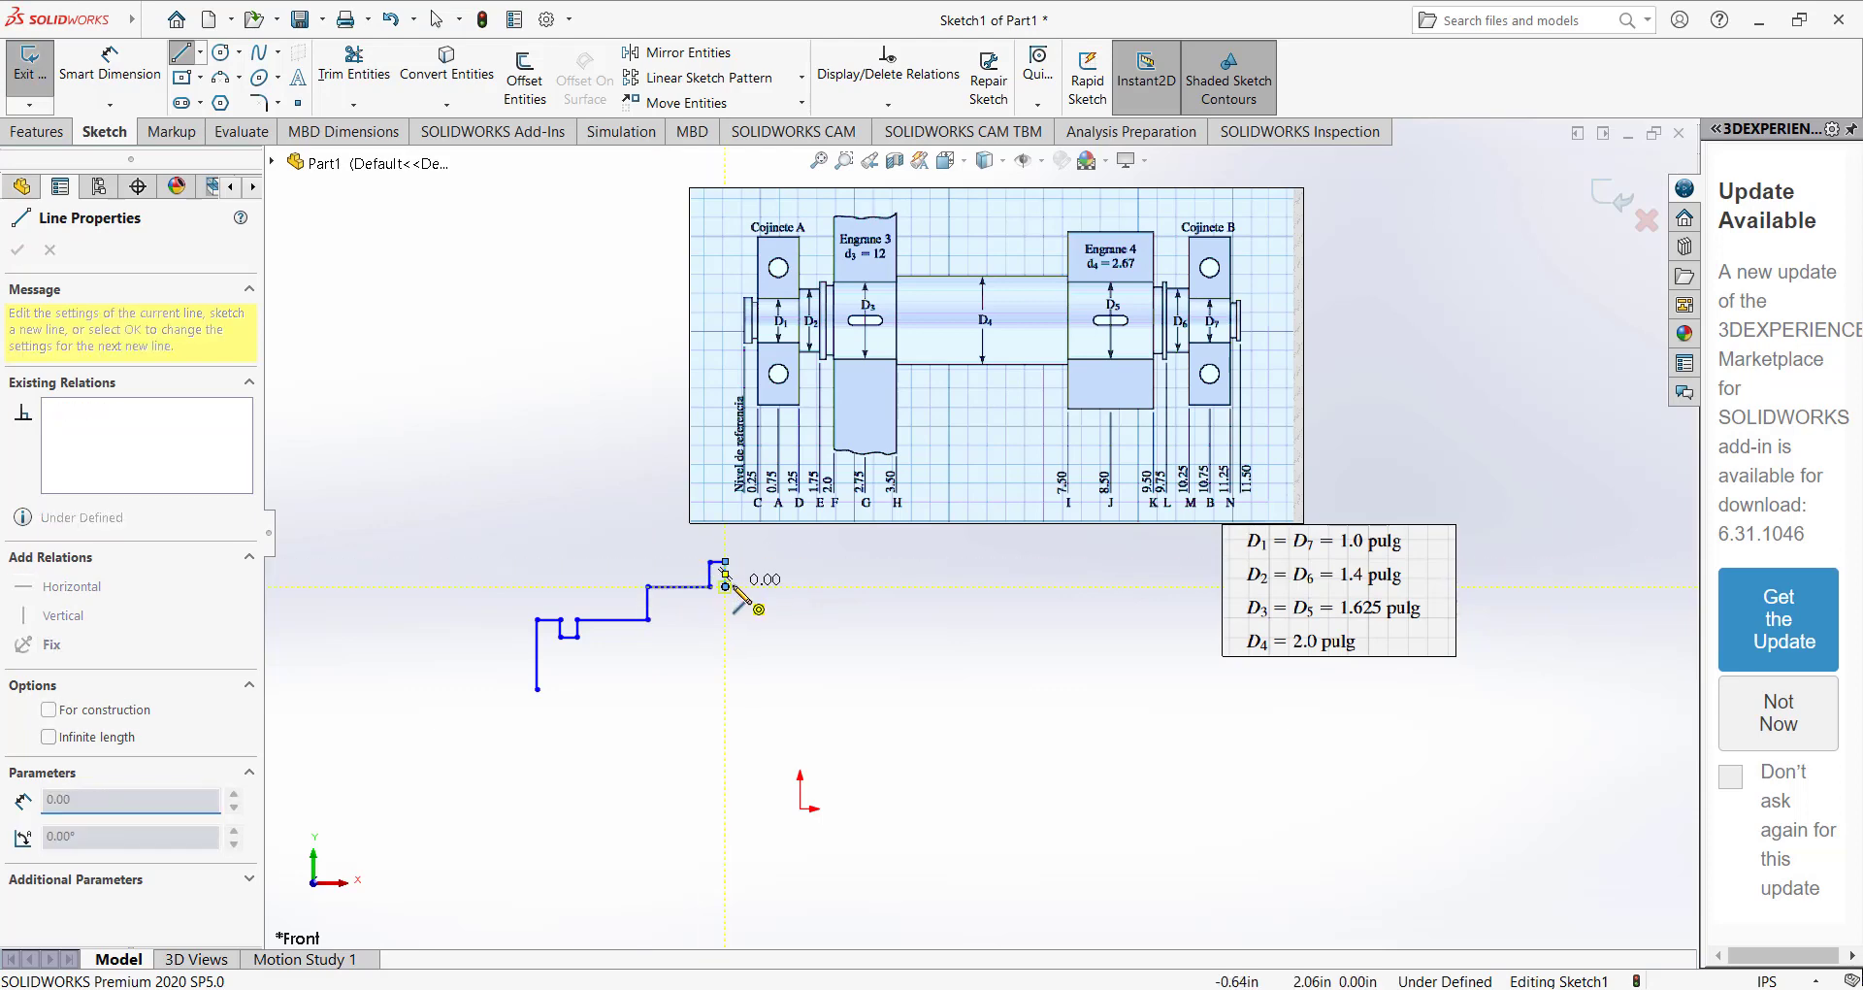
pyautogui.click(737, 586)
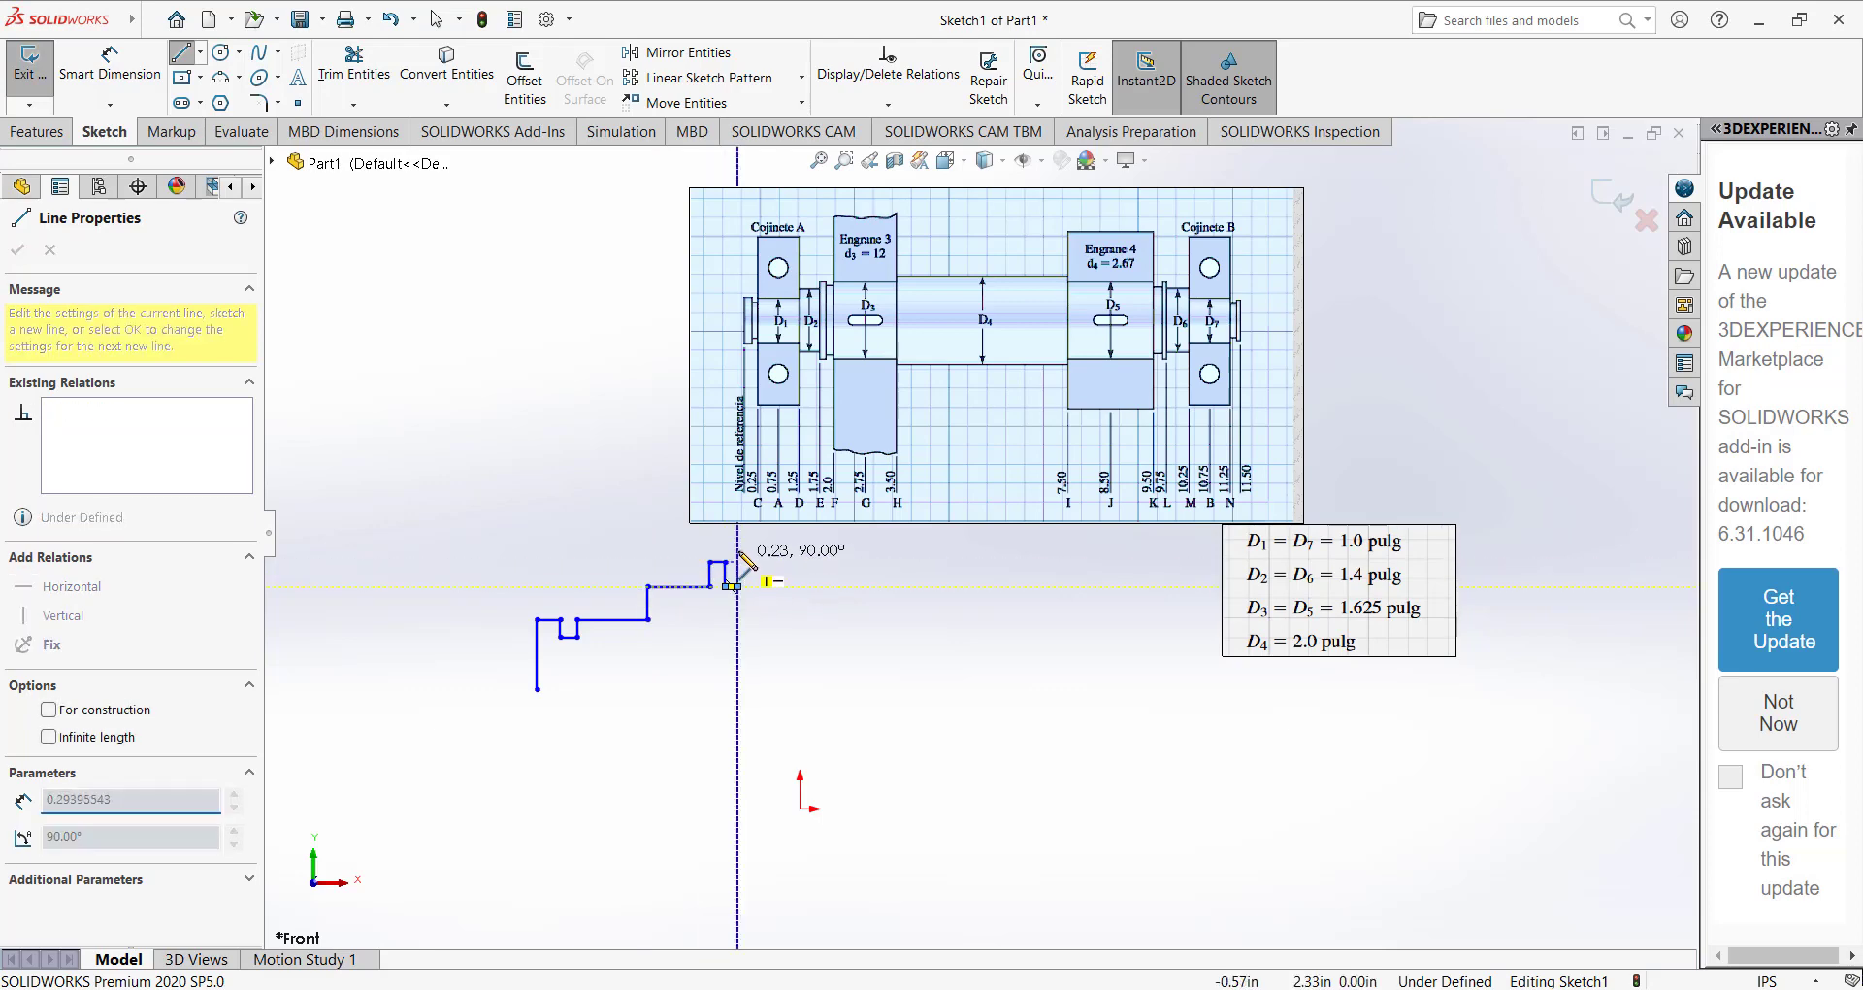
pyautogui.click(738, 560)
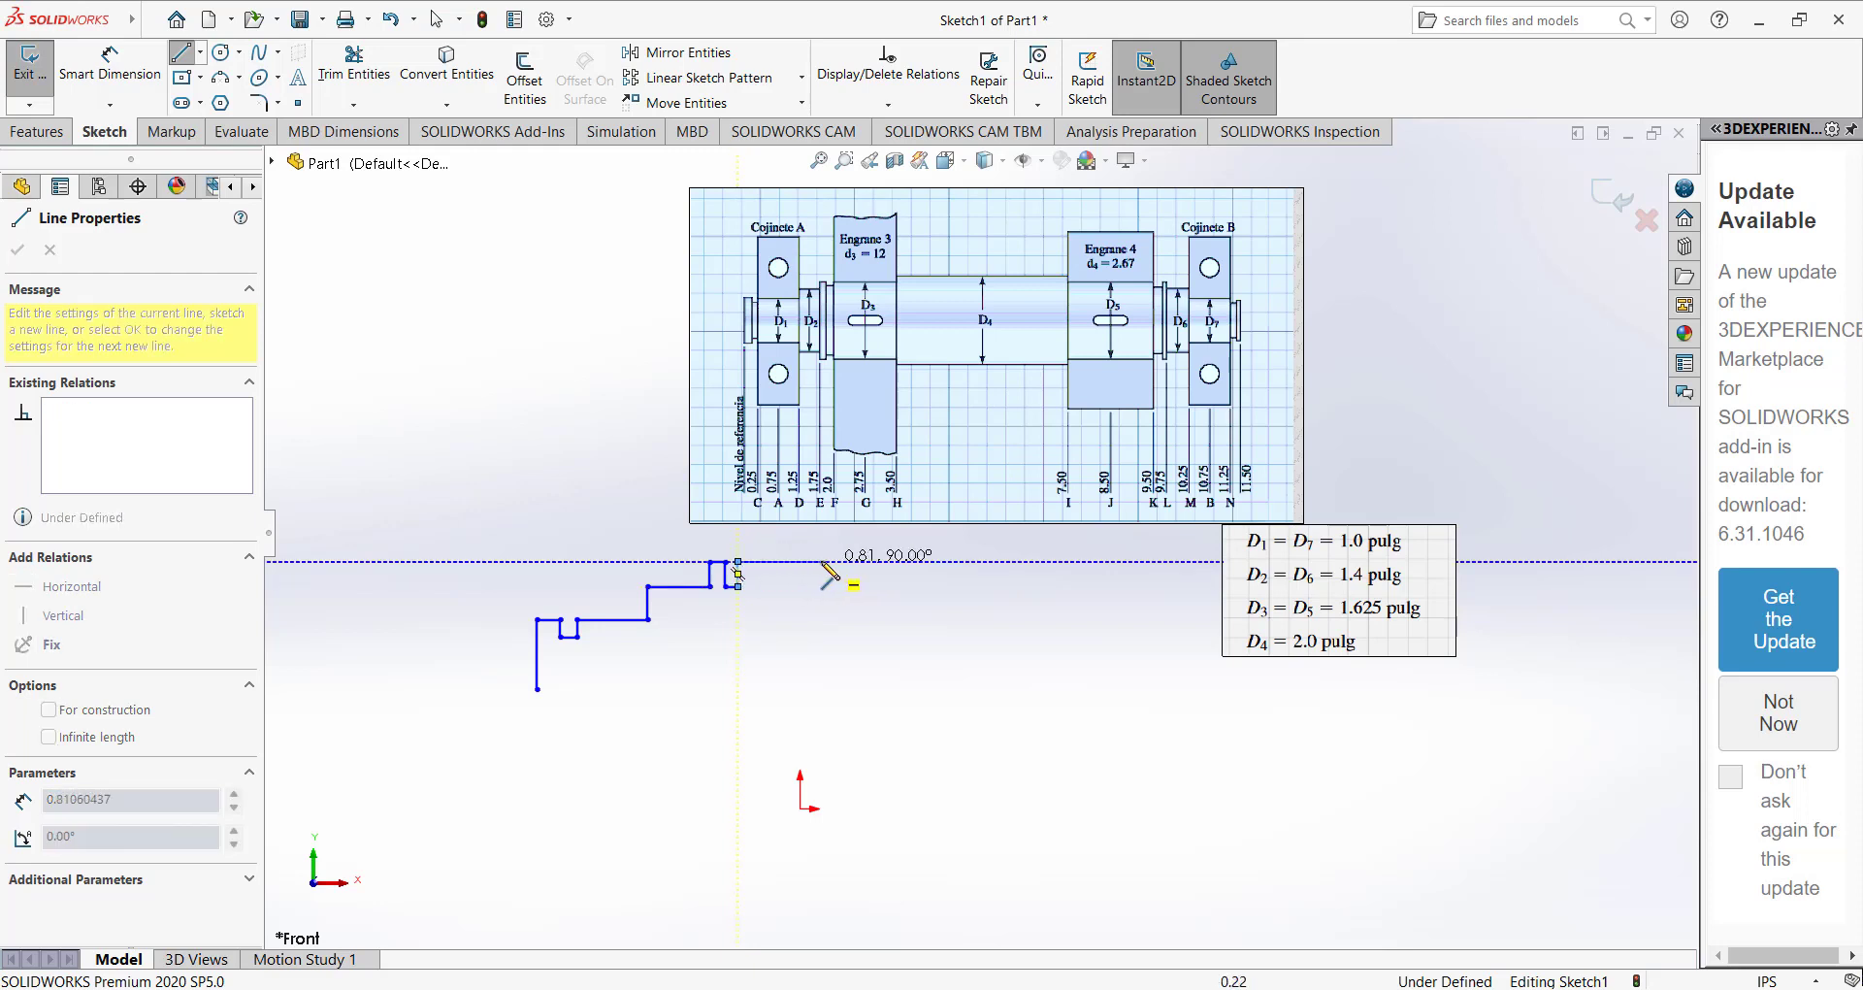
# Draw the left gear seat and the raised central section about 2.70 in long, ending with a short drop at its right end.
pyautogui.click(820, 531)
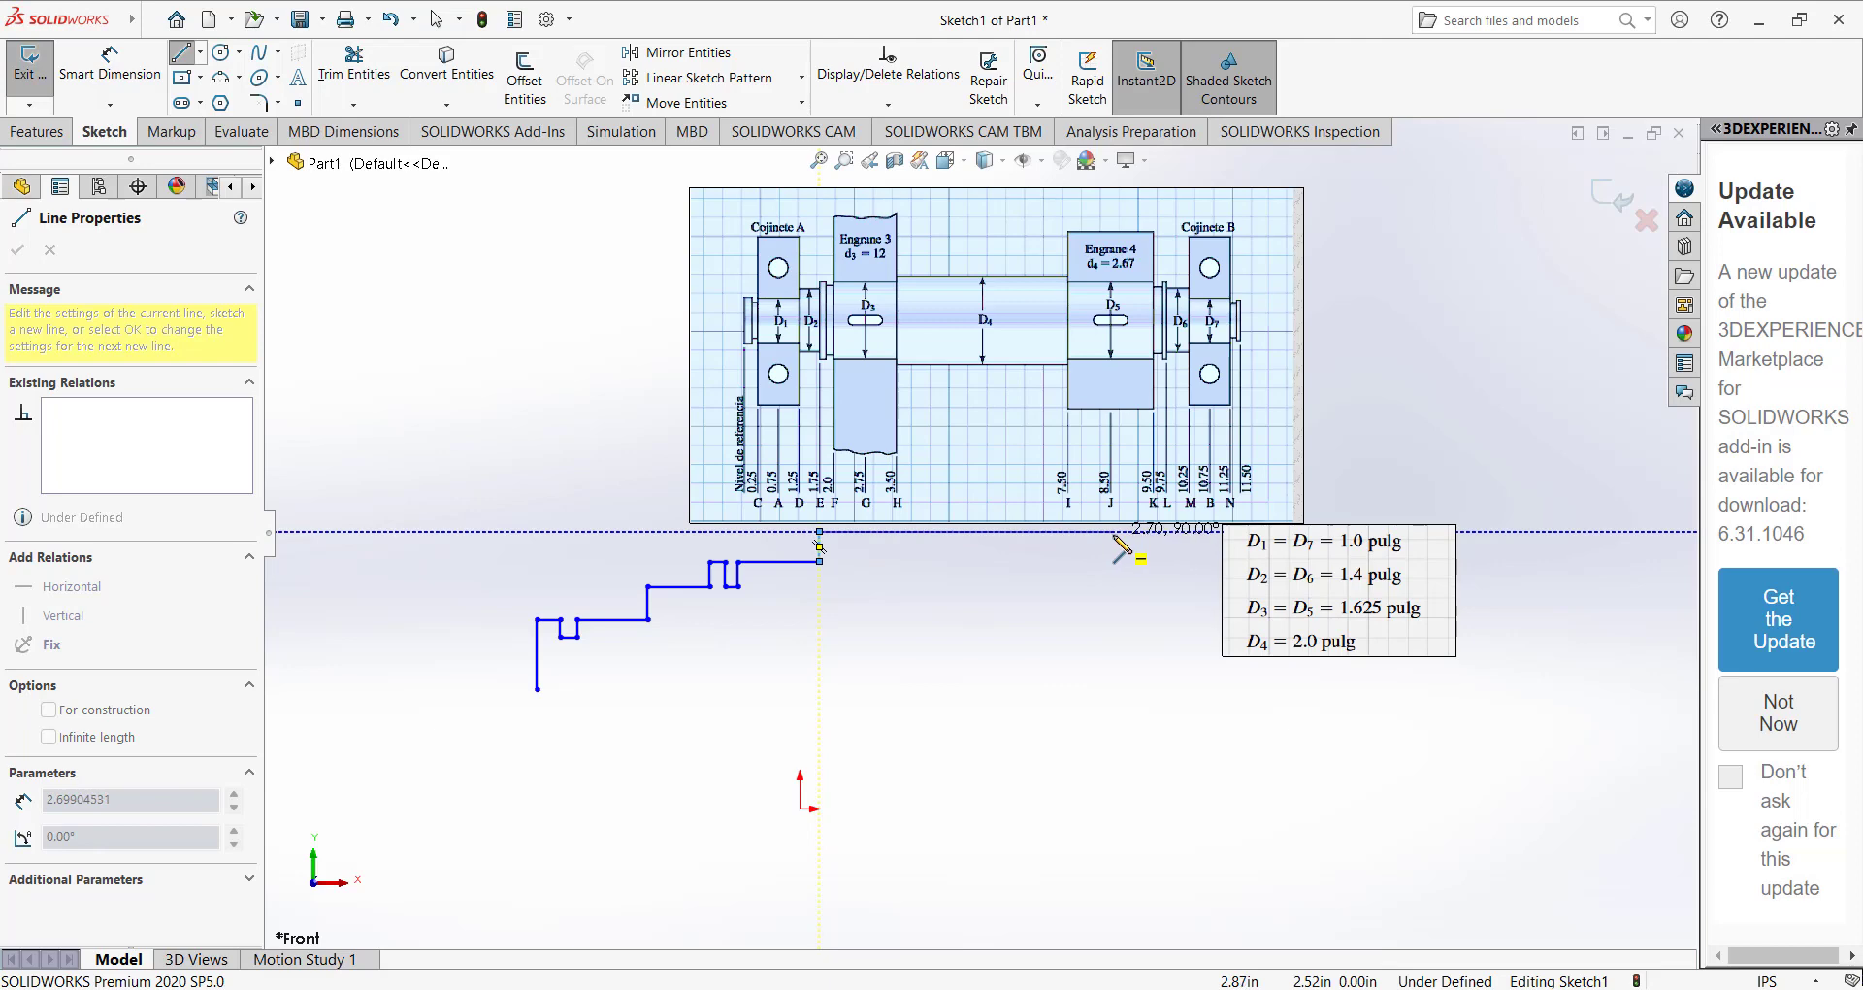
pyautogui.click(1113, 532)
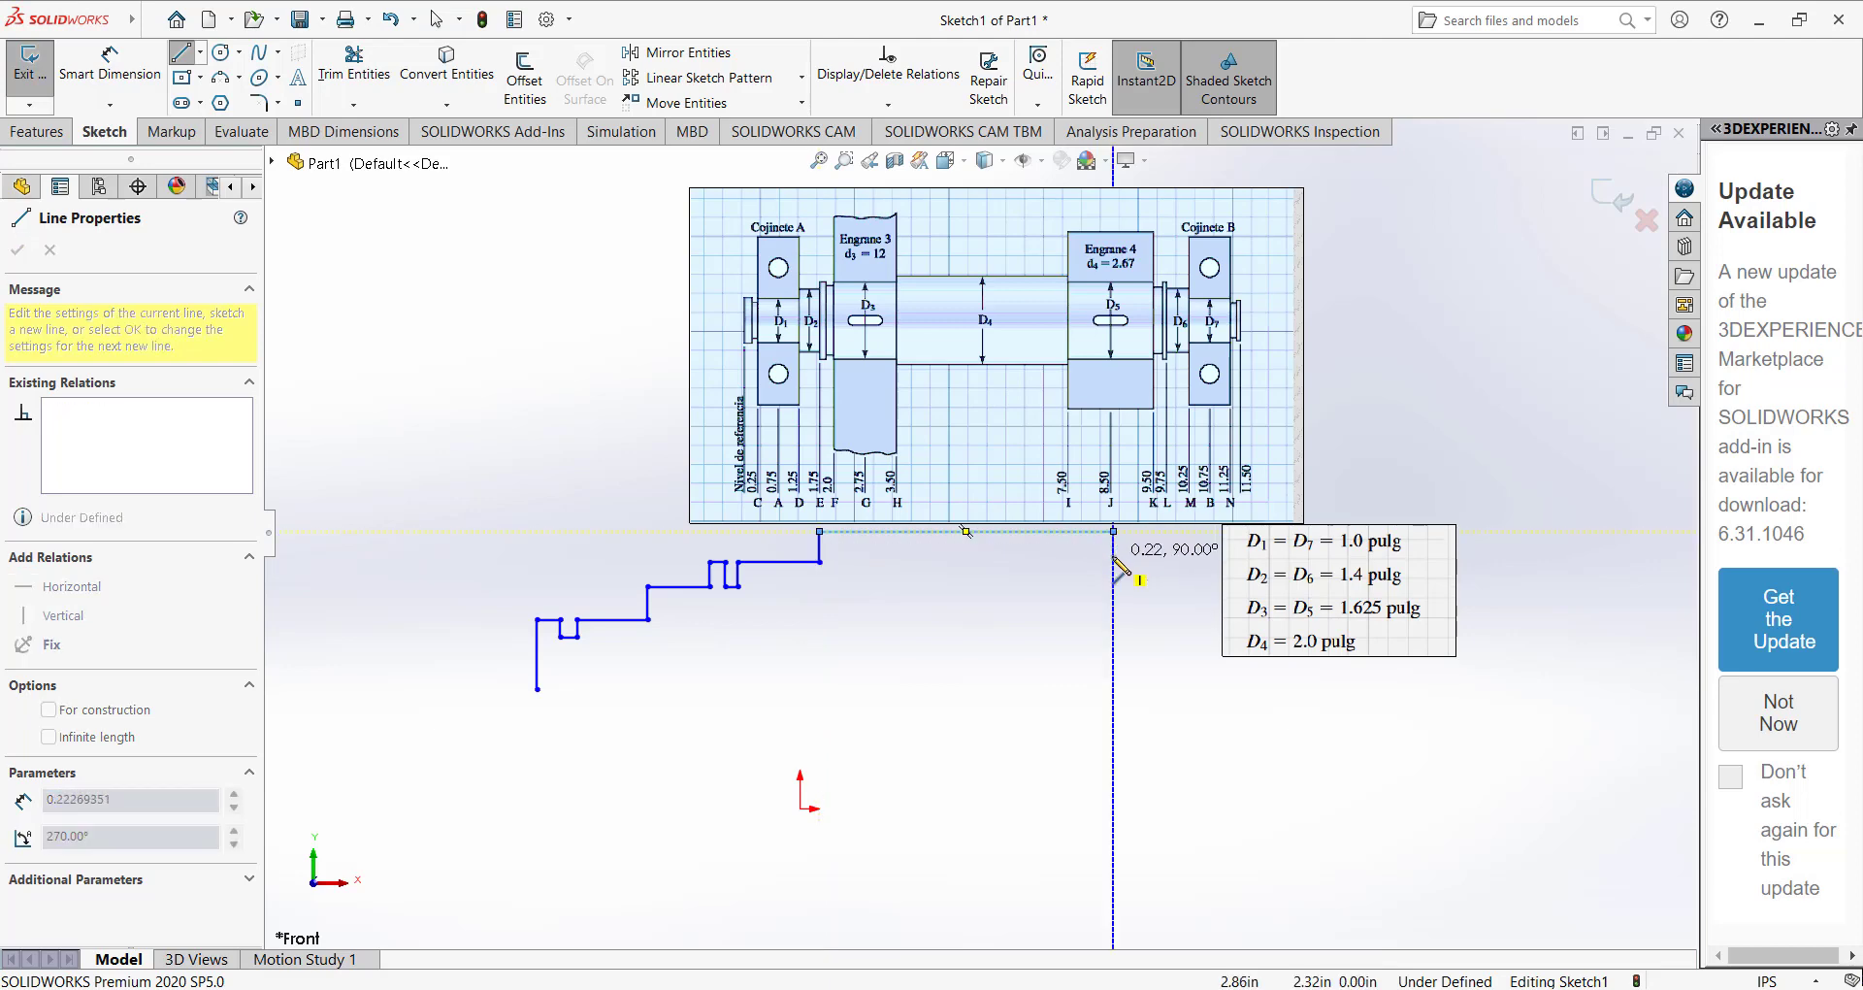
pyautogui.click(1112, 561)
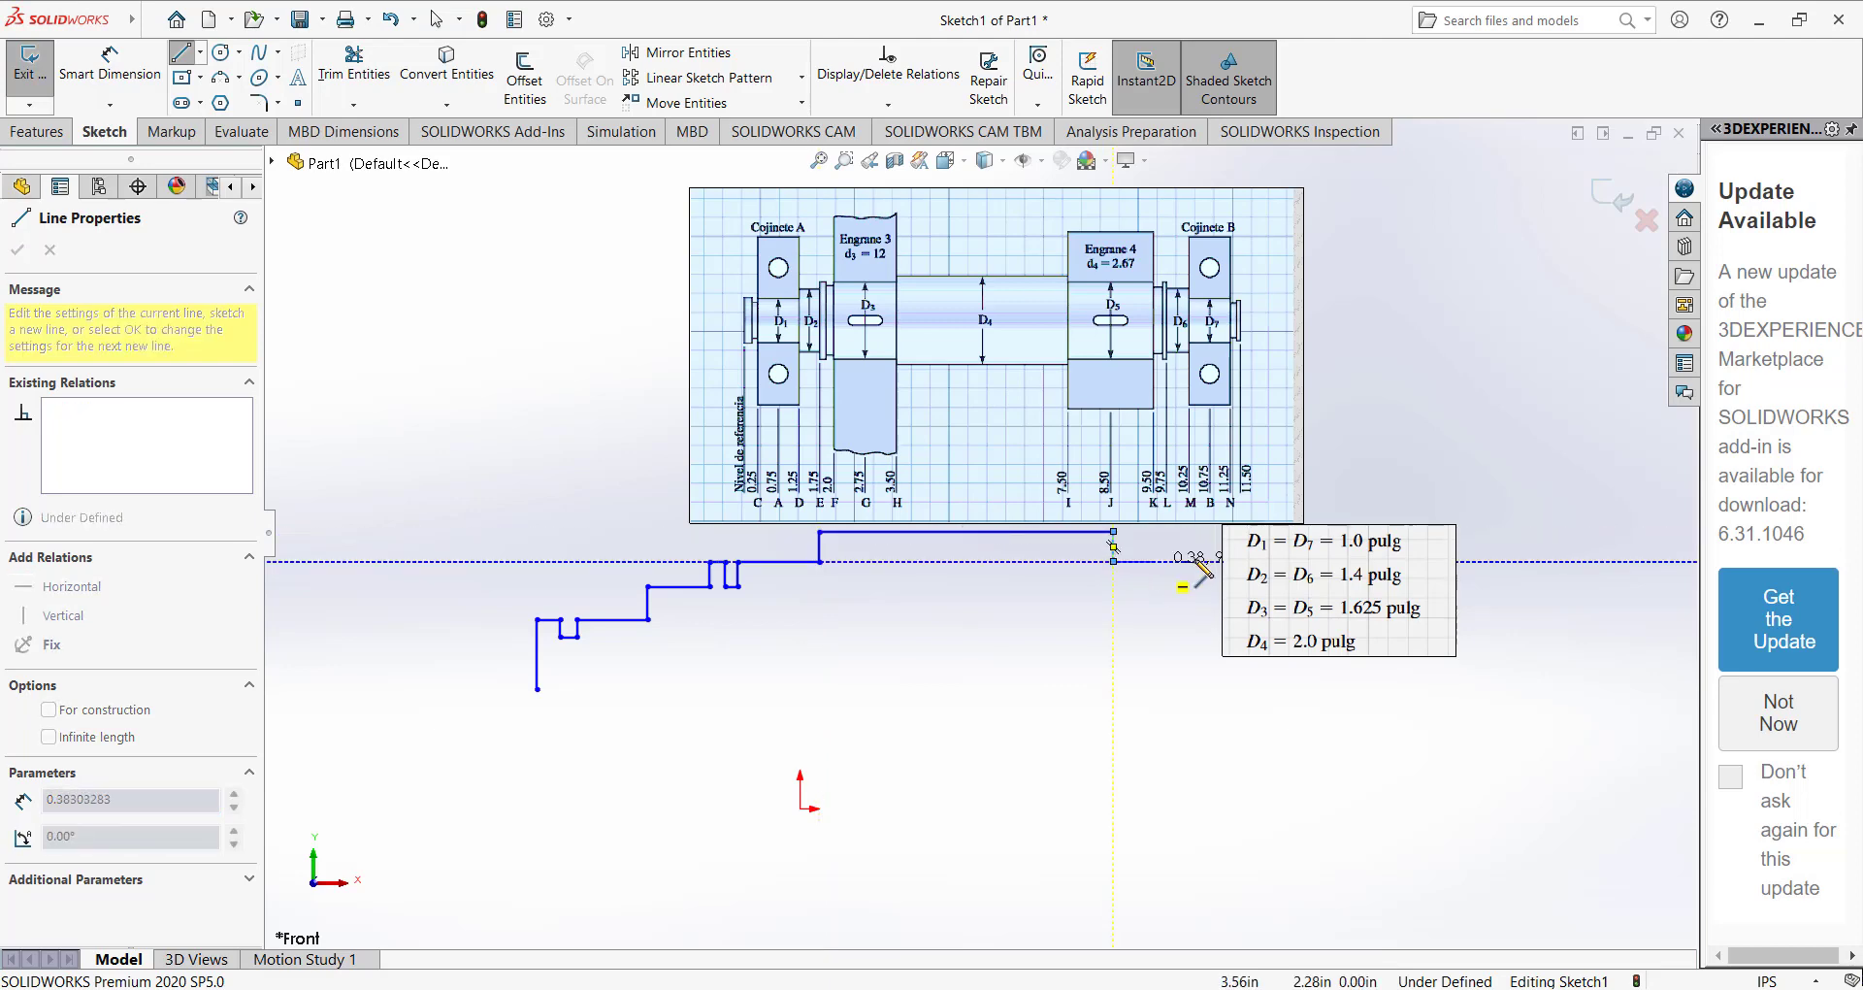
pyautogui.press('Escape')
pyautogui.press('Escape')
# Reposition the shaft reference drawing and the diameter table away from the area where the profile continues.
pyautogui.moveTo(1046, 392); pyautogui.dragTo(804, 354)
pyautogui.moveTo(1337, 540); pyautogui.dragTo(1257, 404)
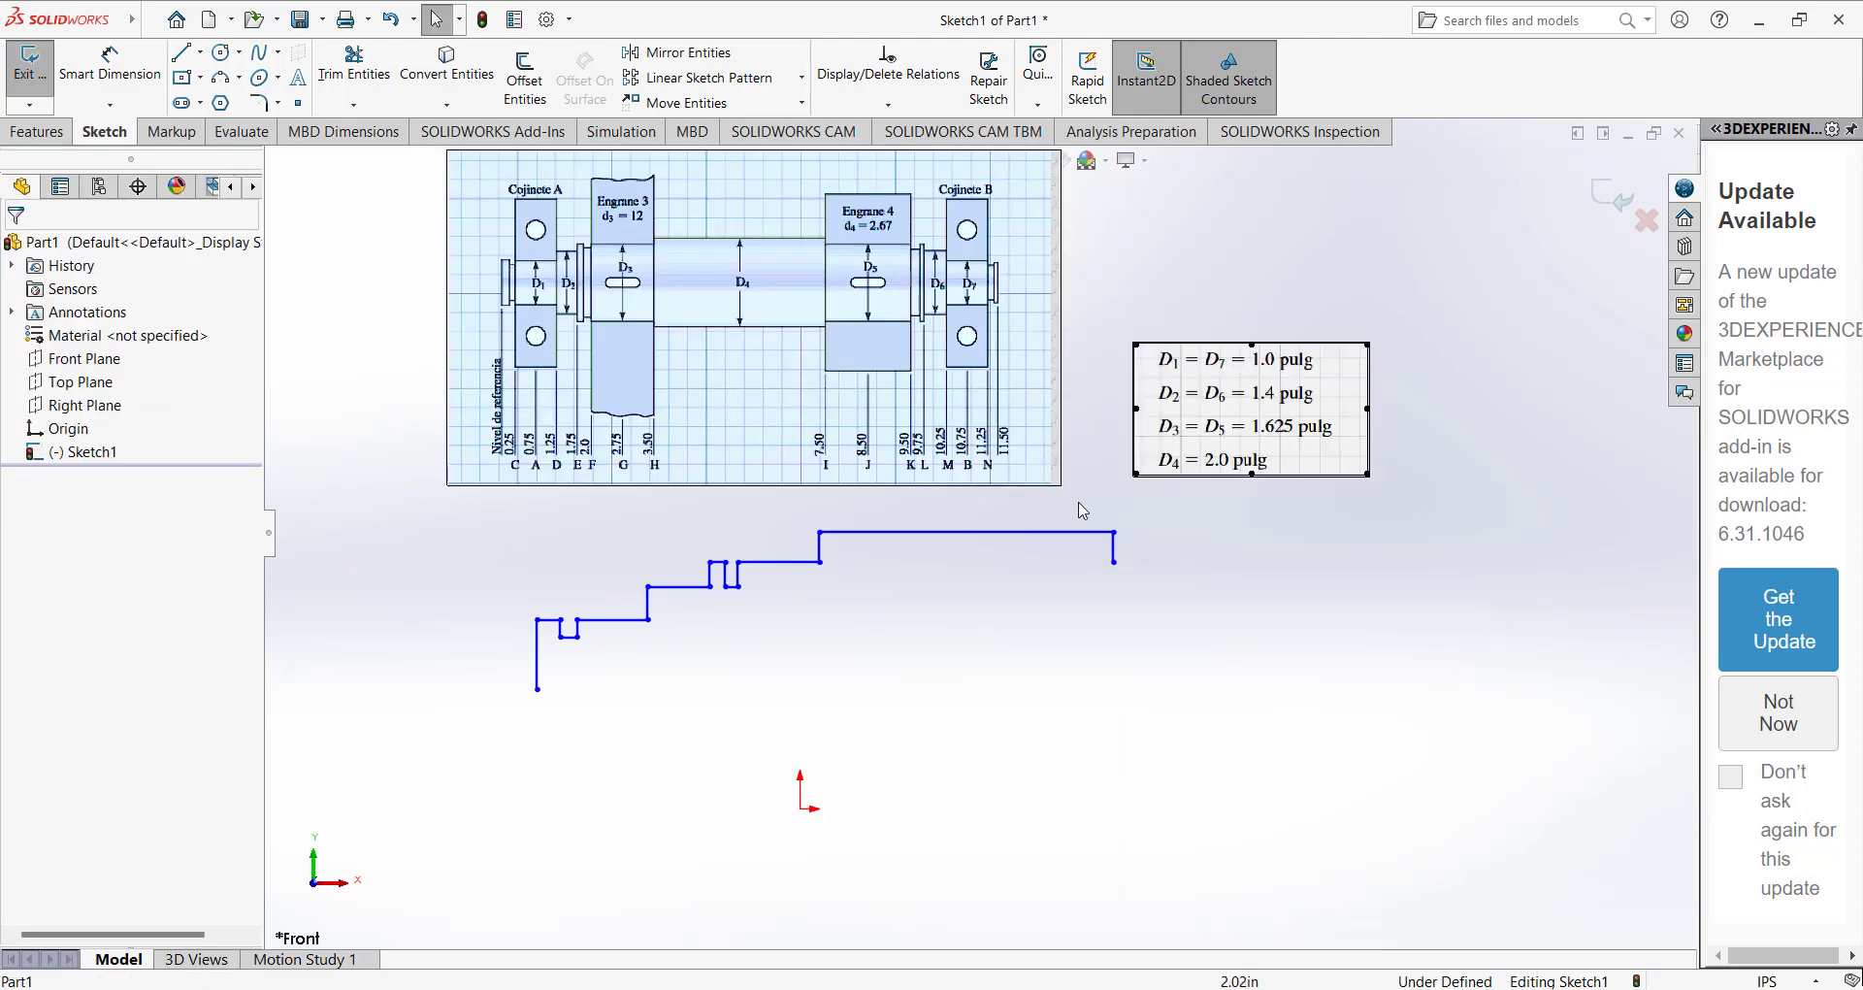
# Resume the profile from its open right end with the horizontal gear seat and a small groove at its far end.
pyautogui.click(181, 52)
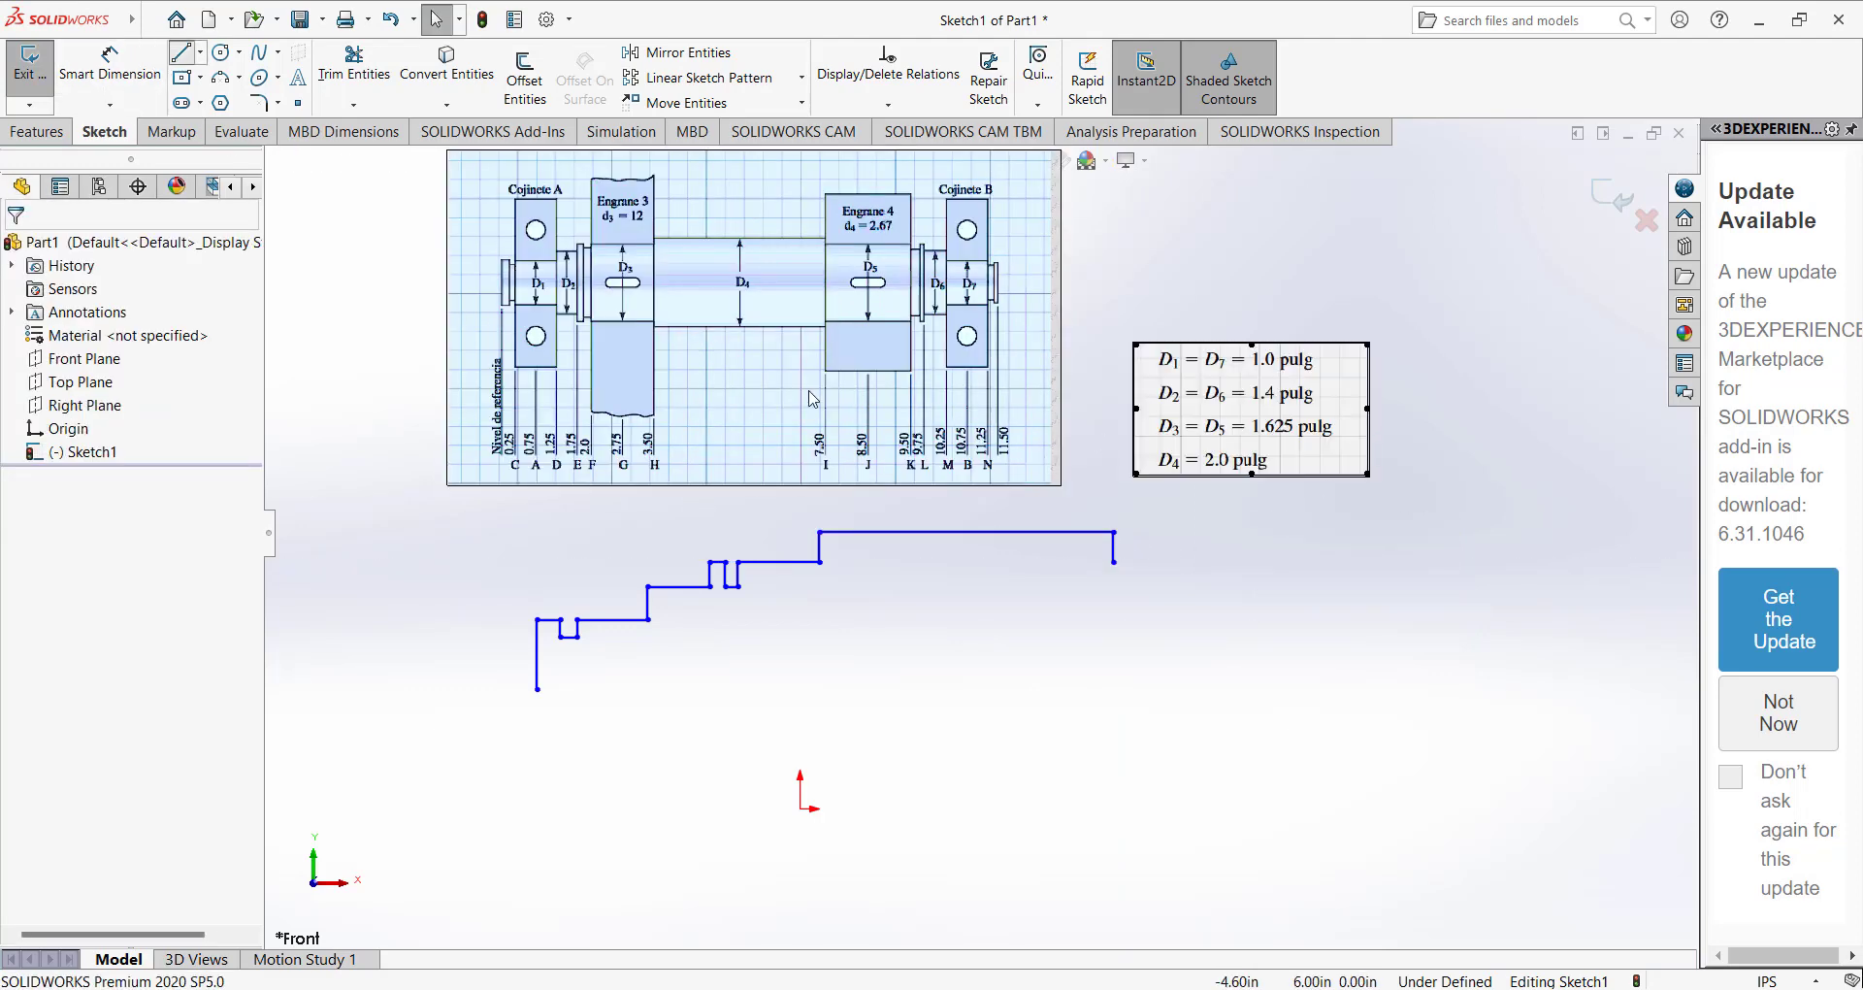
pyautogui.click(1113, 562)
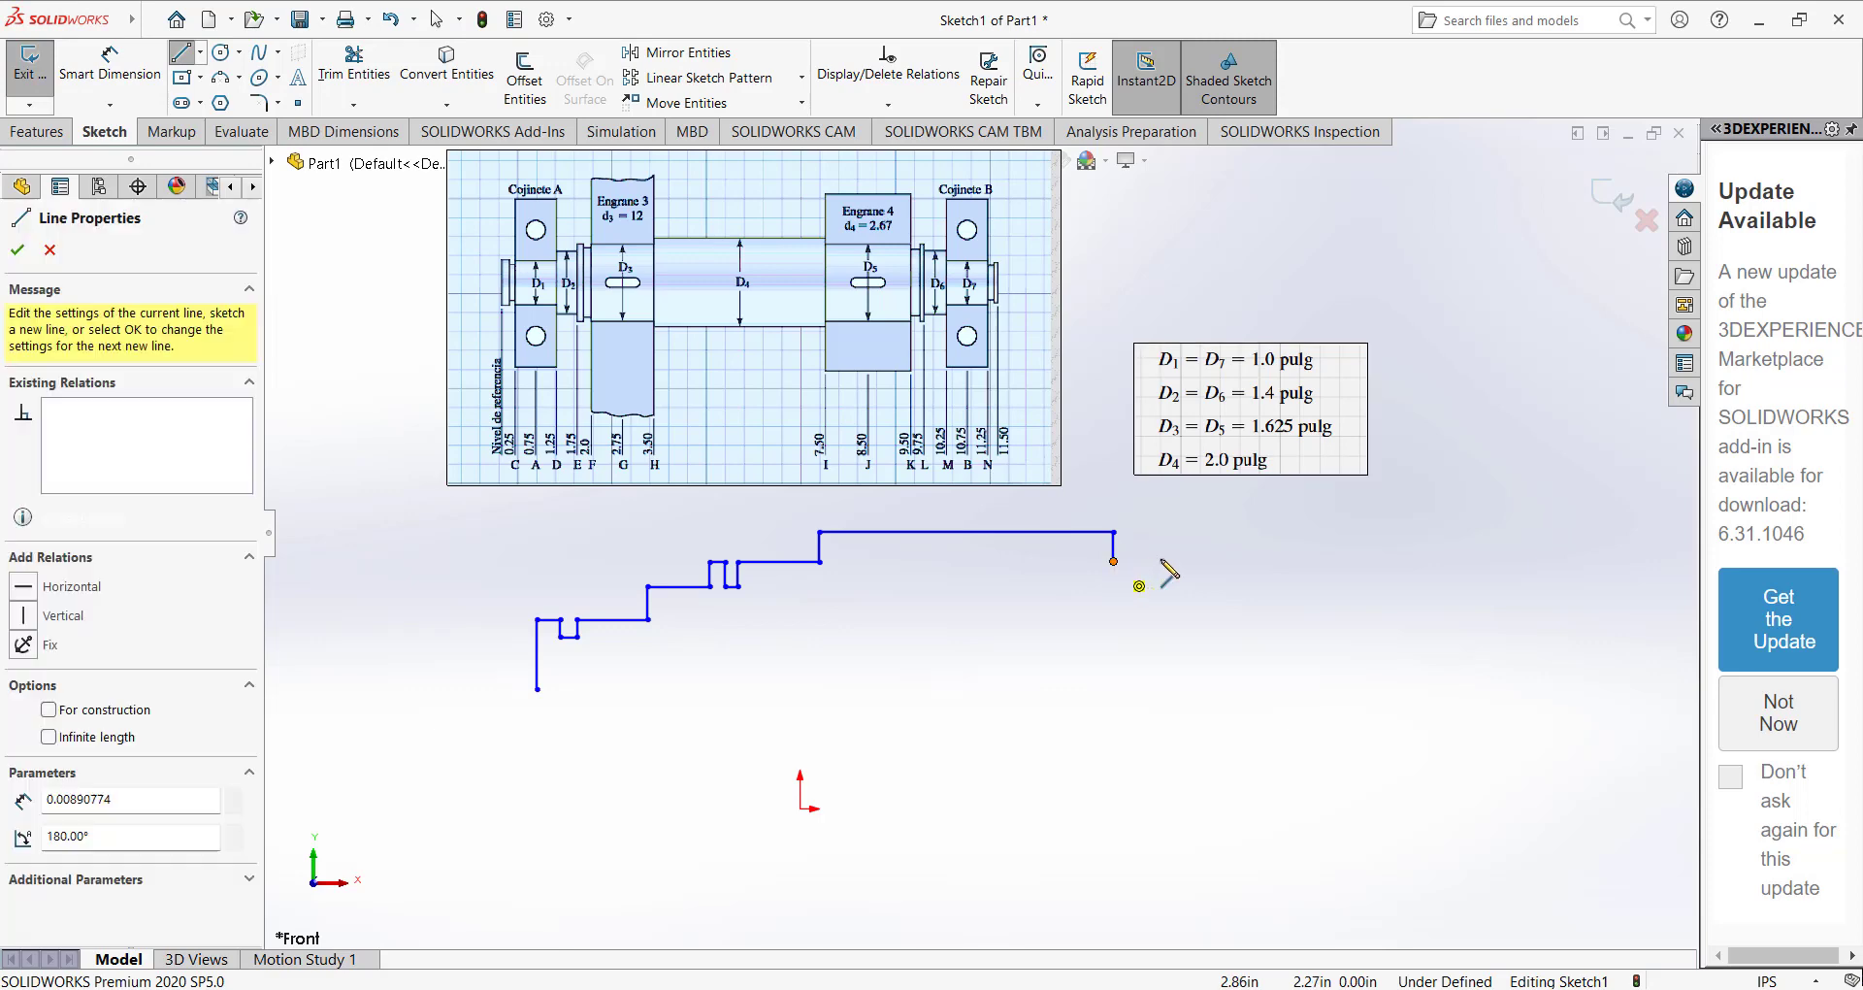
pyautogui.click(1253, 562)
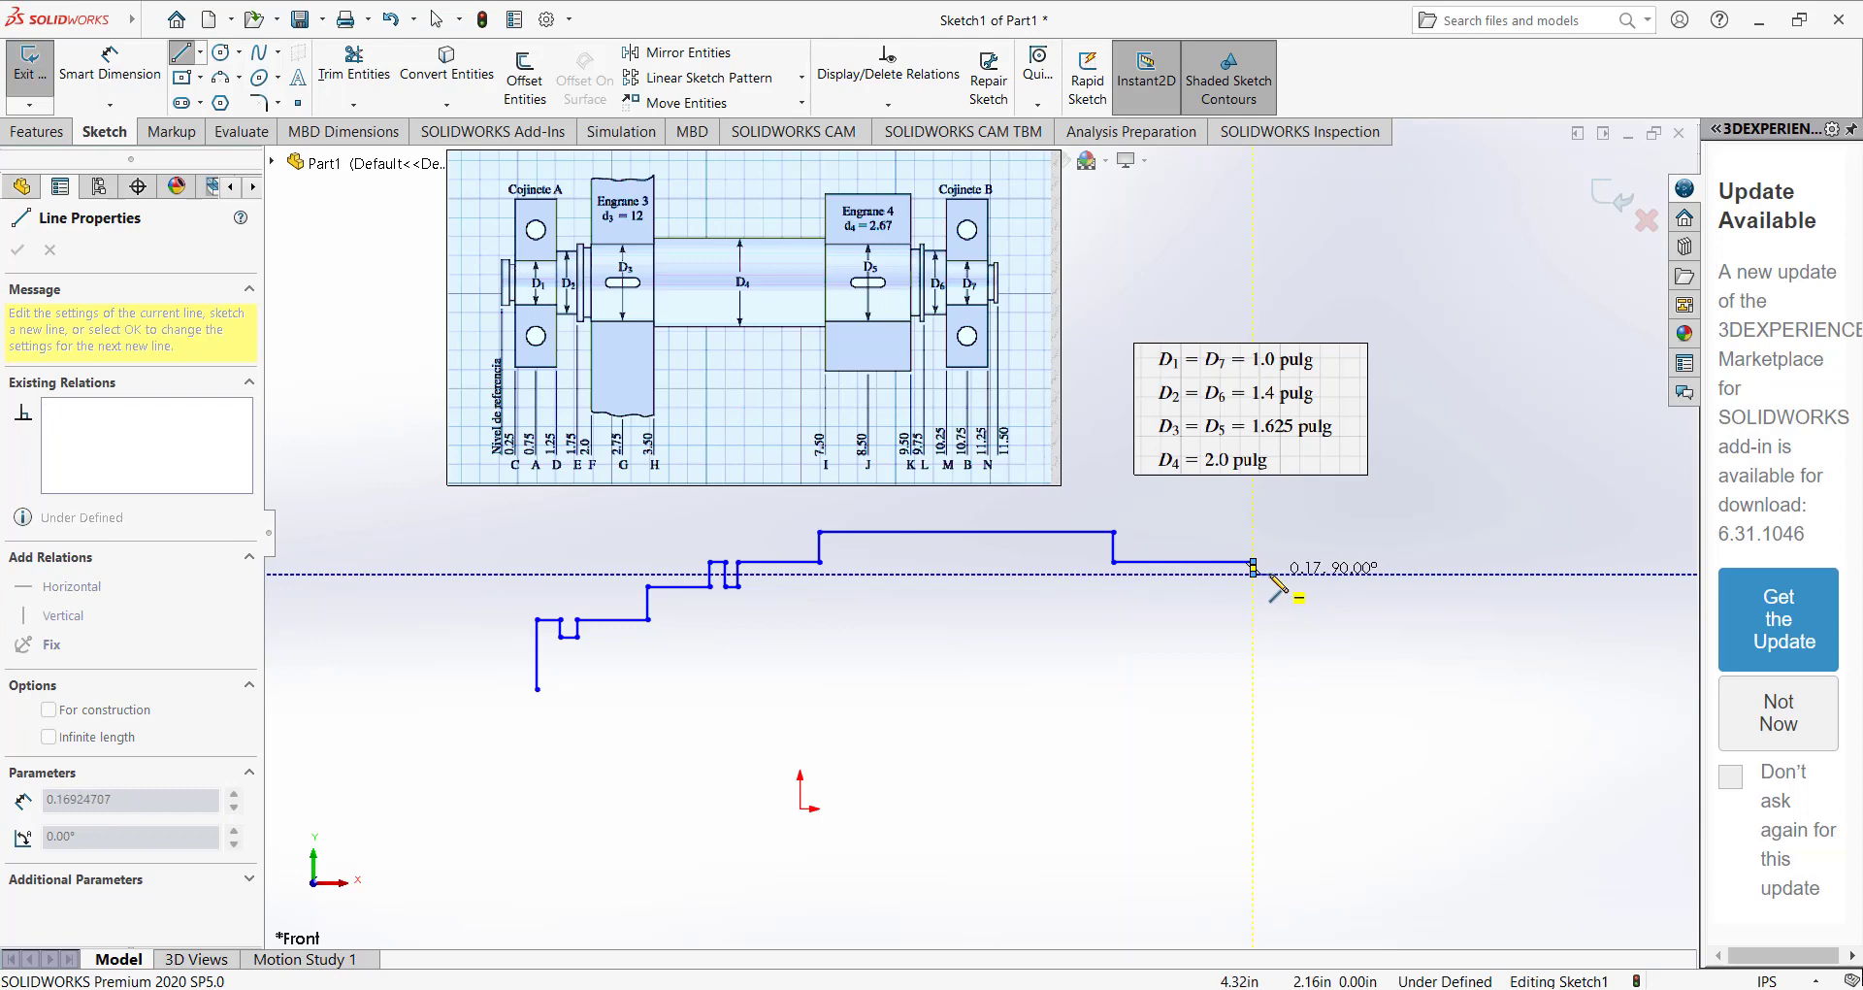
pyautogui.click(1252, 572)
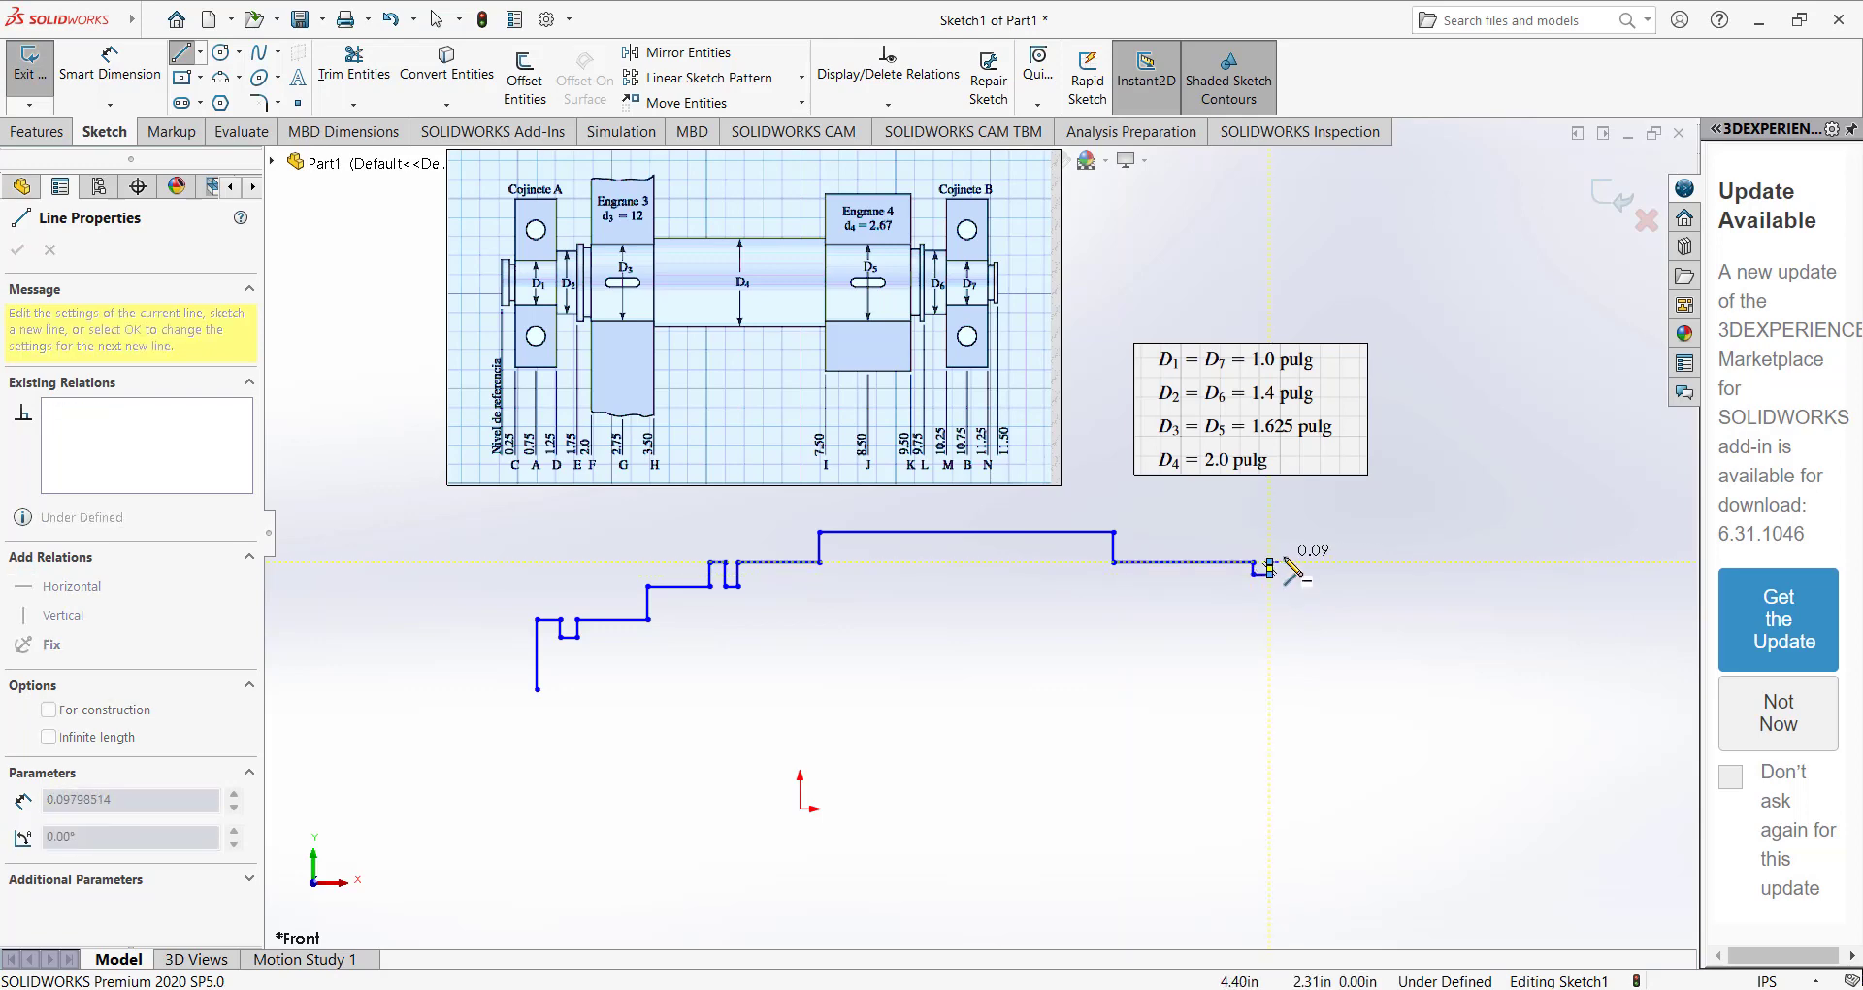
pyautogui.click(1269, 572)
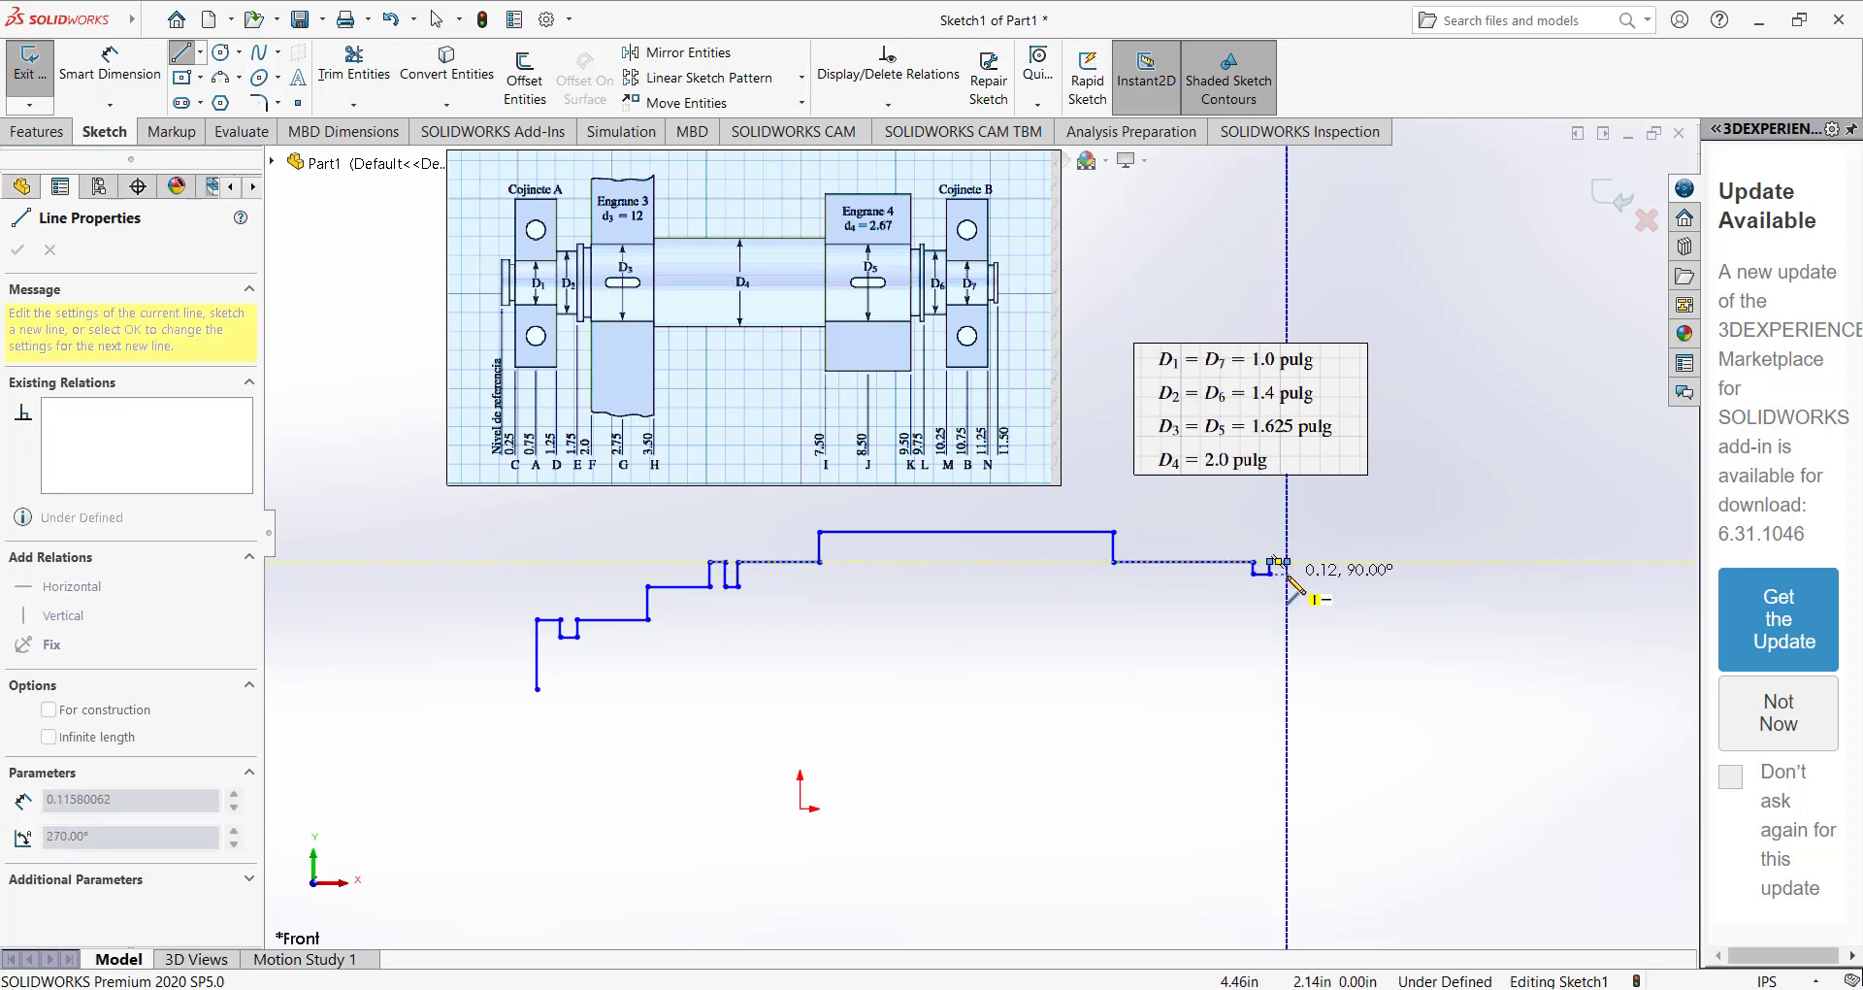
pyautogui.click(1286, 573)
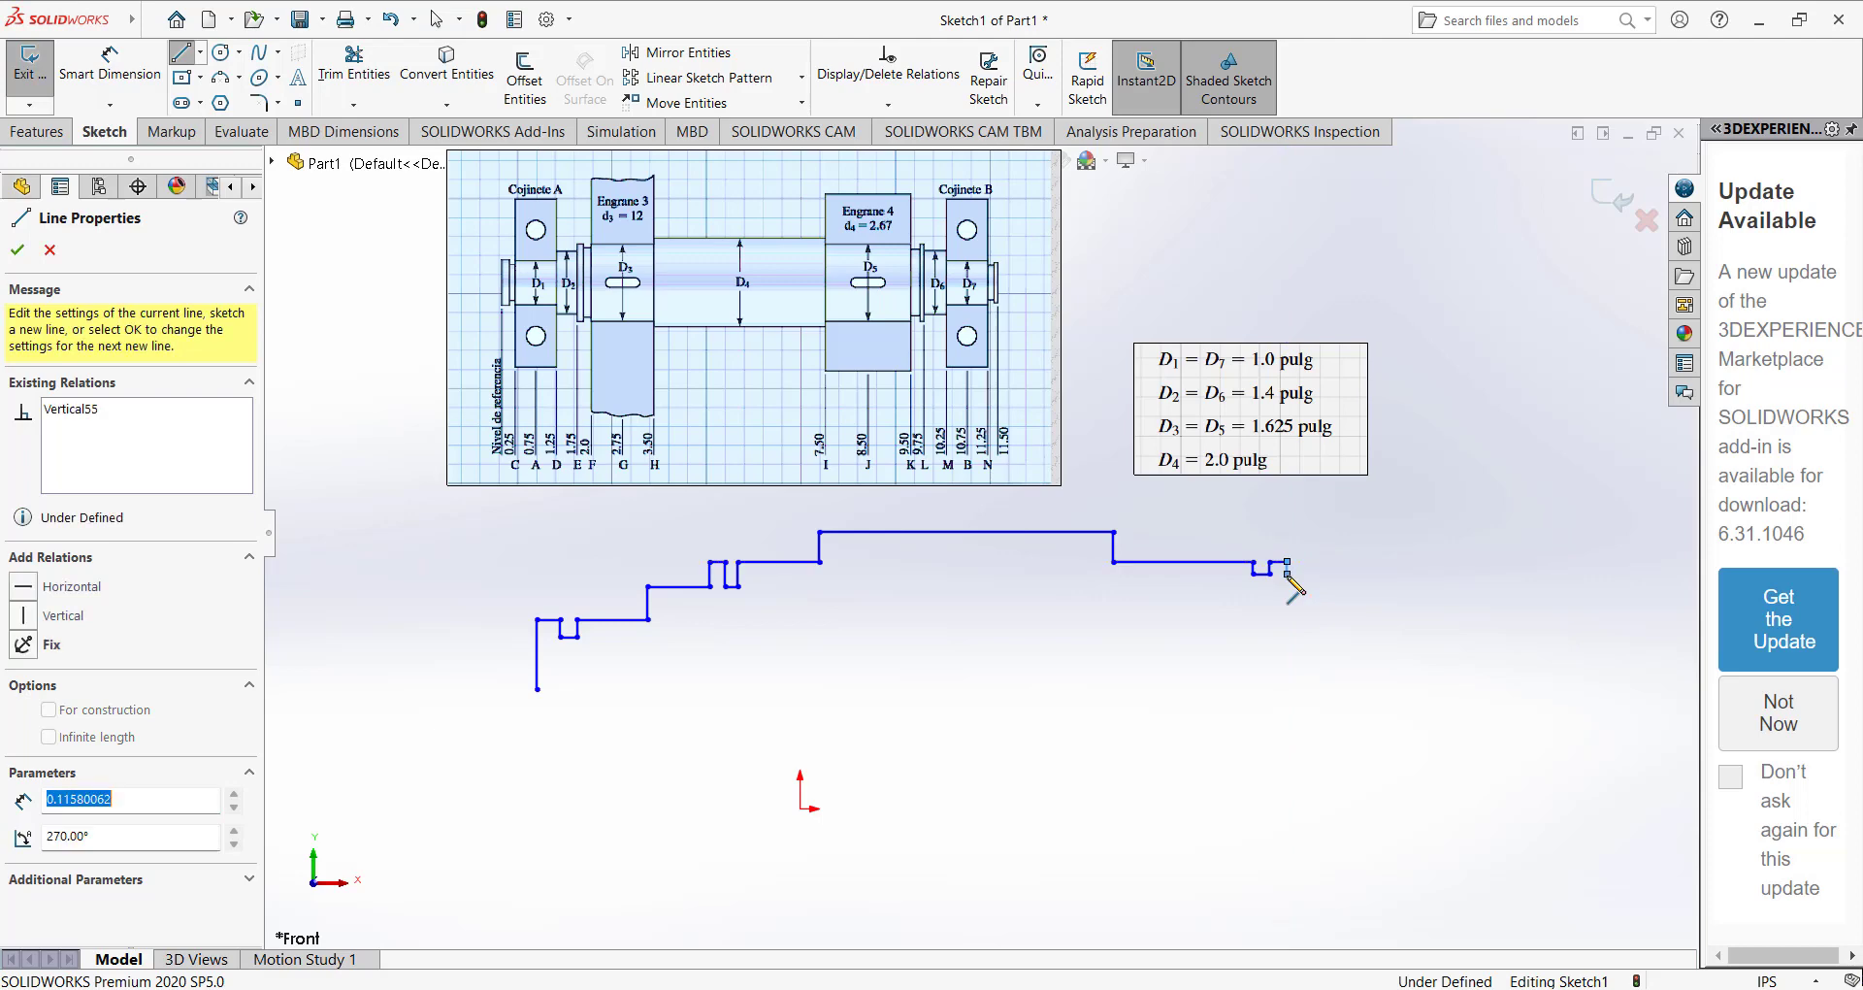
# Extend the profile about 0.45 in horizontally, step it down about 0.36 in, and add the right bearing seat segment.
pyautogui.doubleClick(1338, 574)
pyautogui.click(1335, 573)
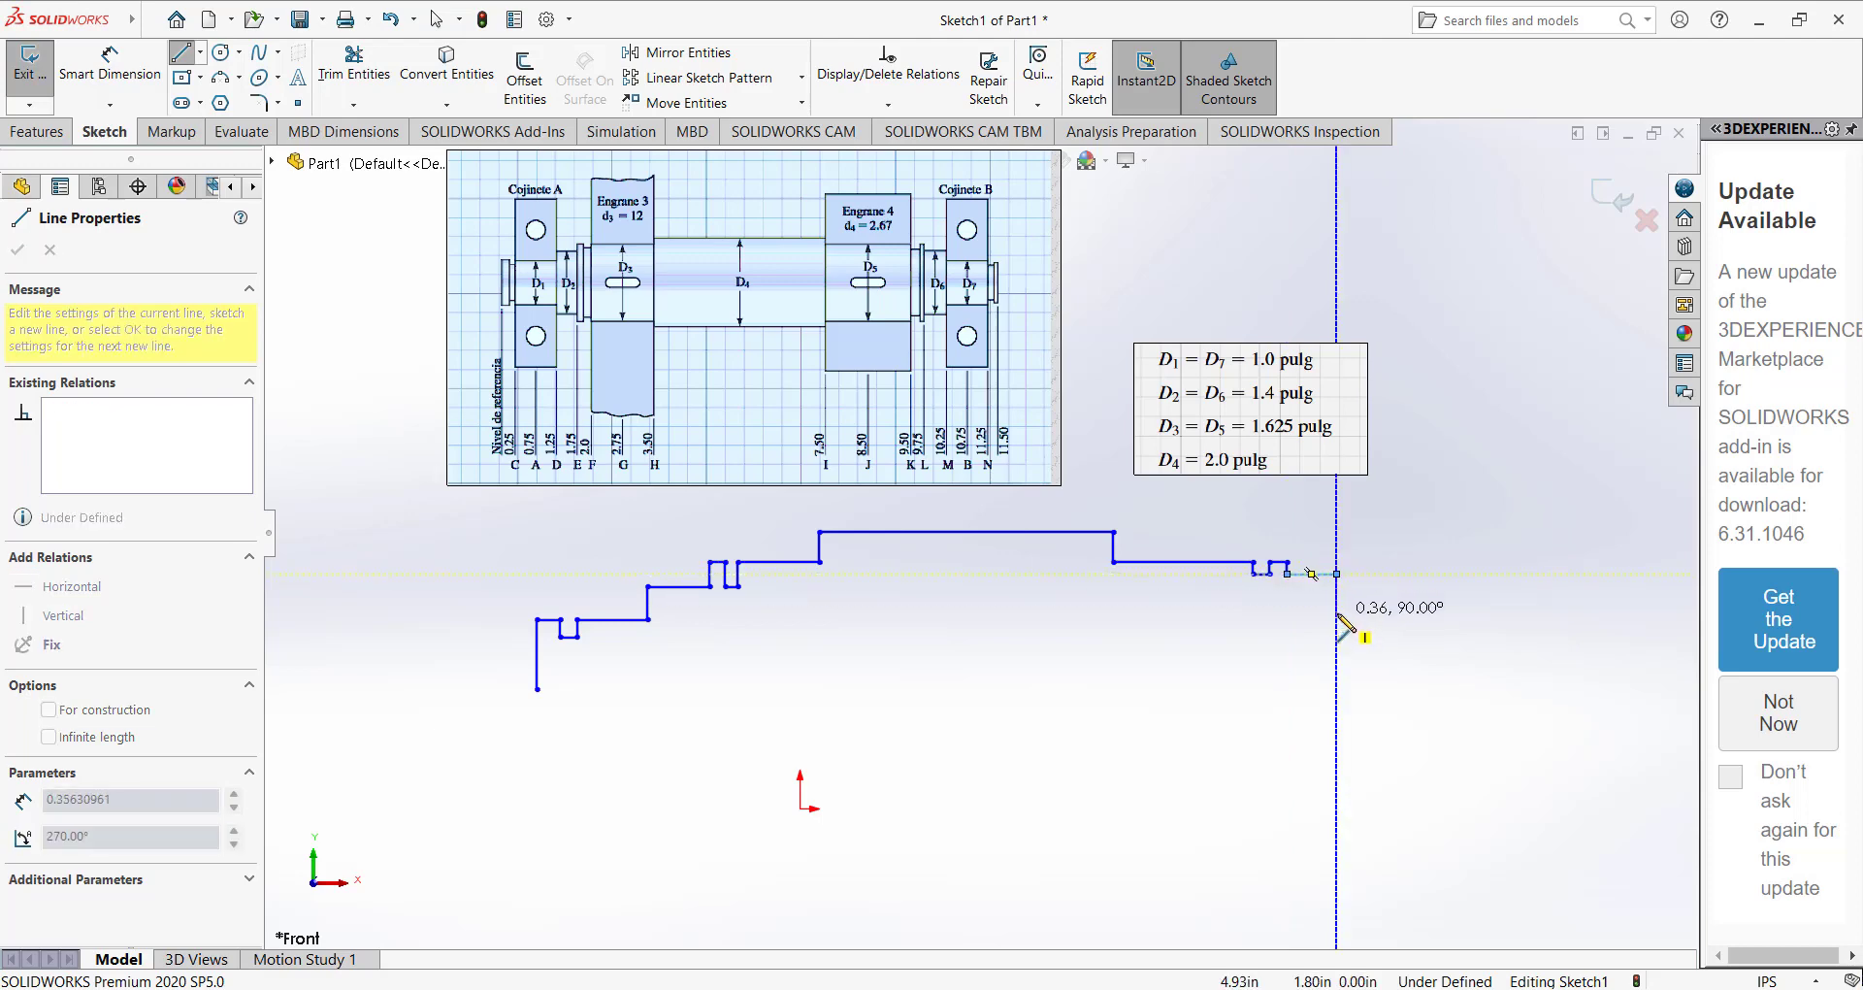
pyautogui.click(1335, 612)
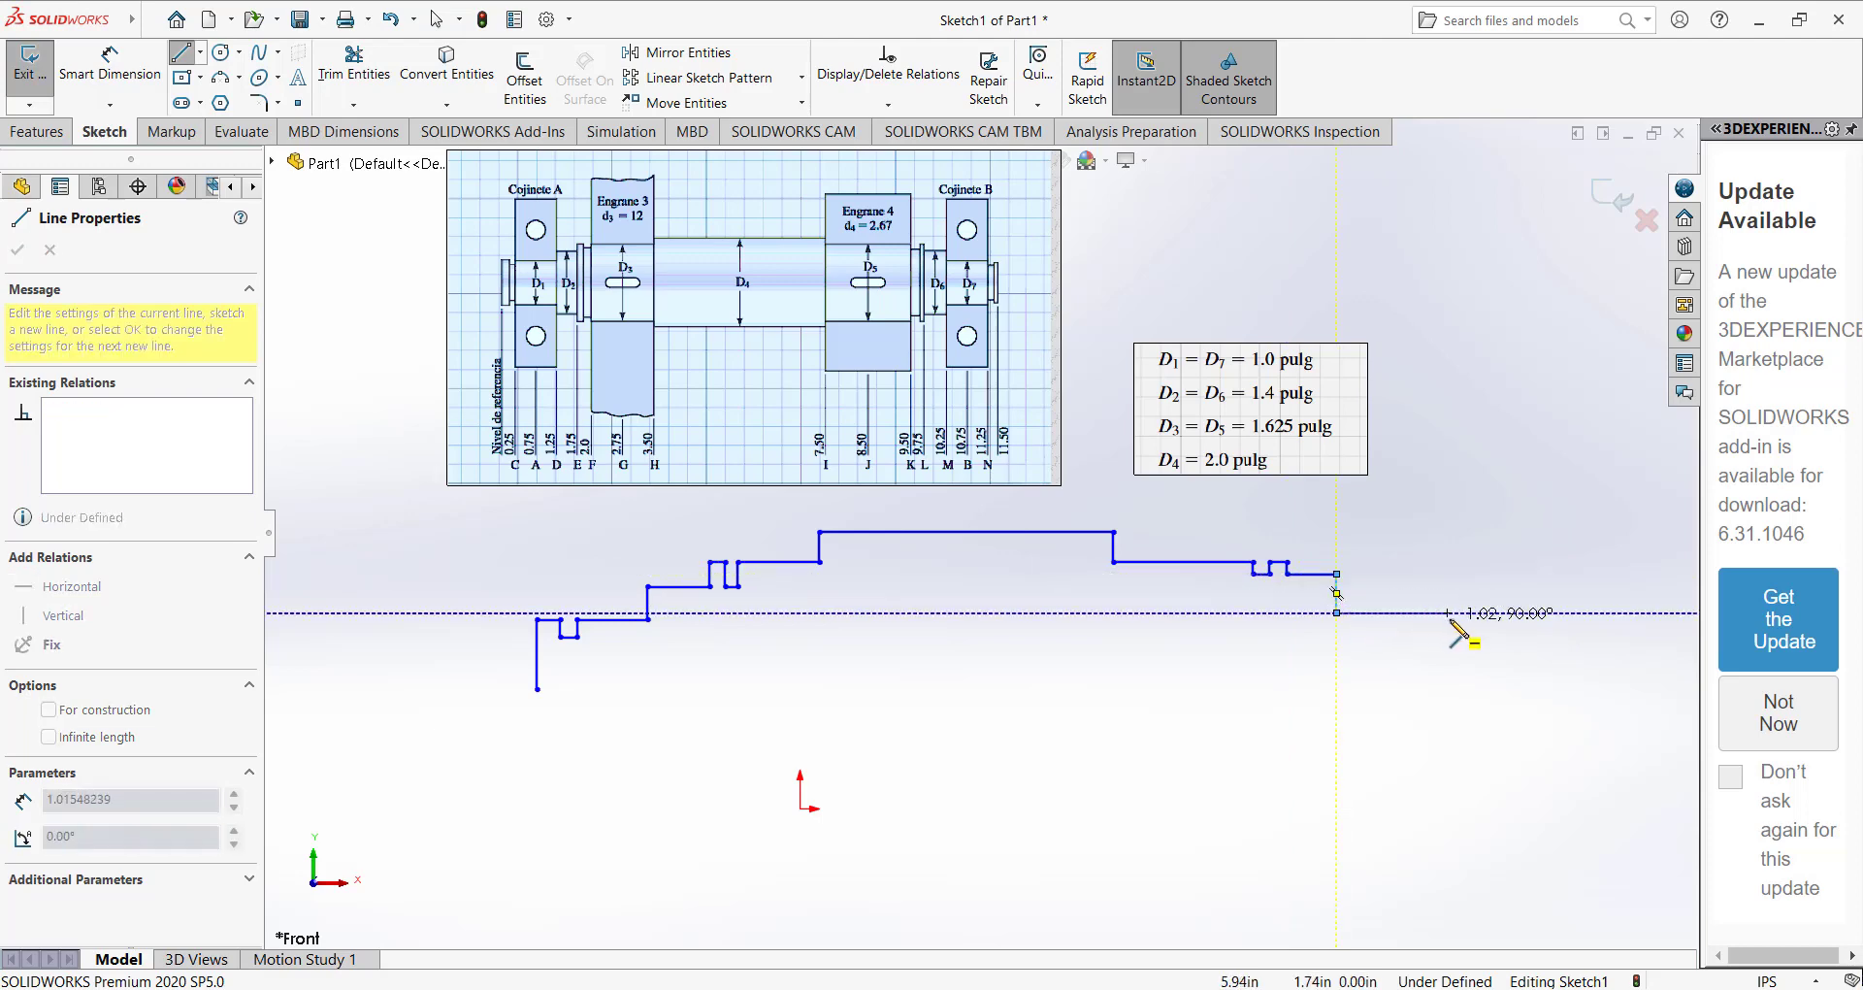
pyautogui.click(1433, 612)
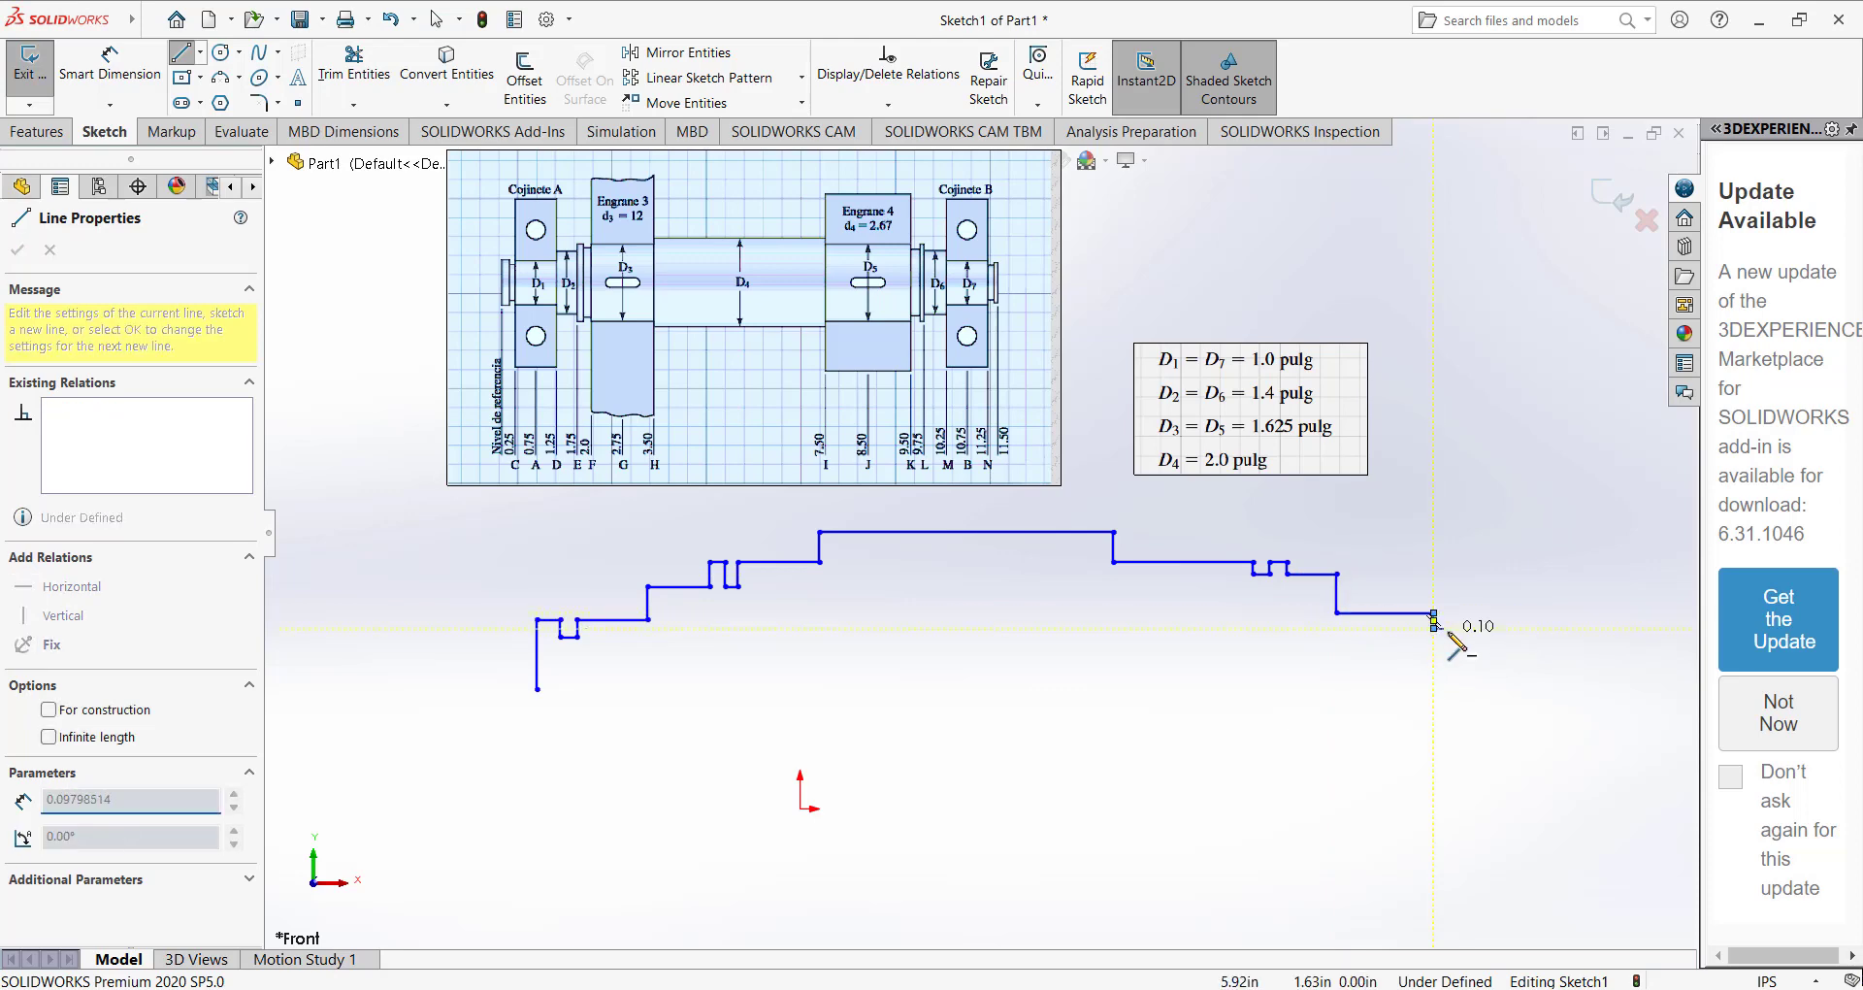
# Draw the shallow retaining groove near the right end and the short horizontal shoulder following it.
pyautogui.click(1433, 627)
pyautogui.click(1465, 628)
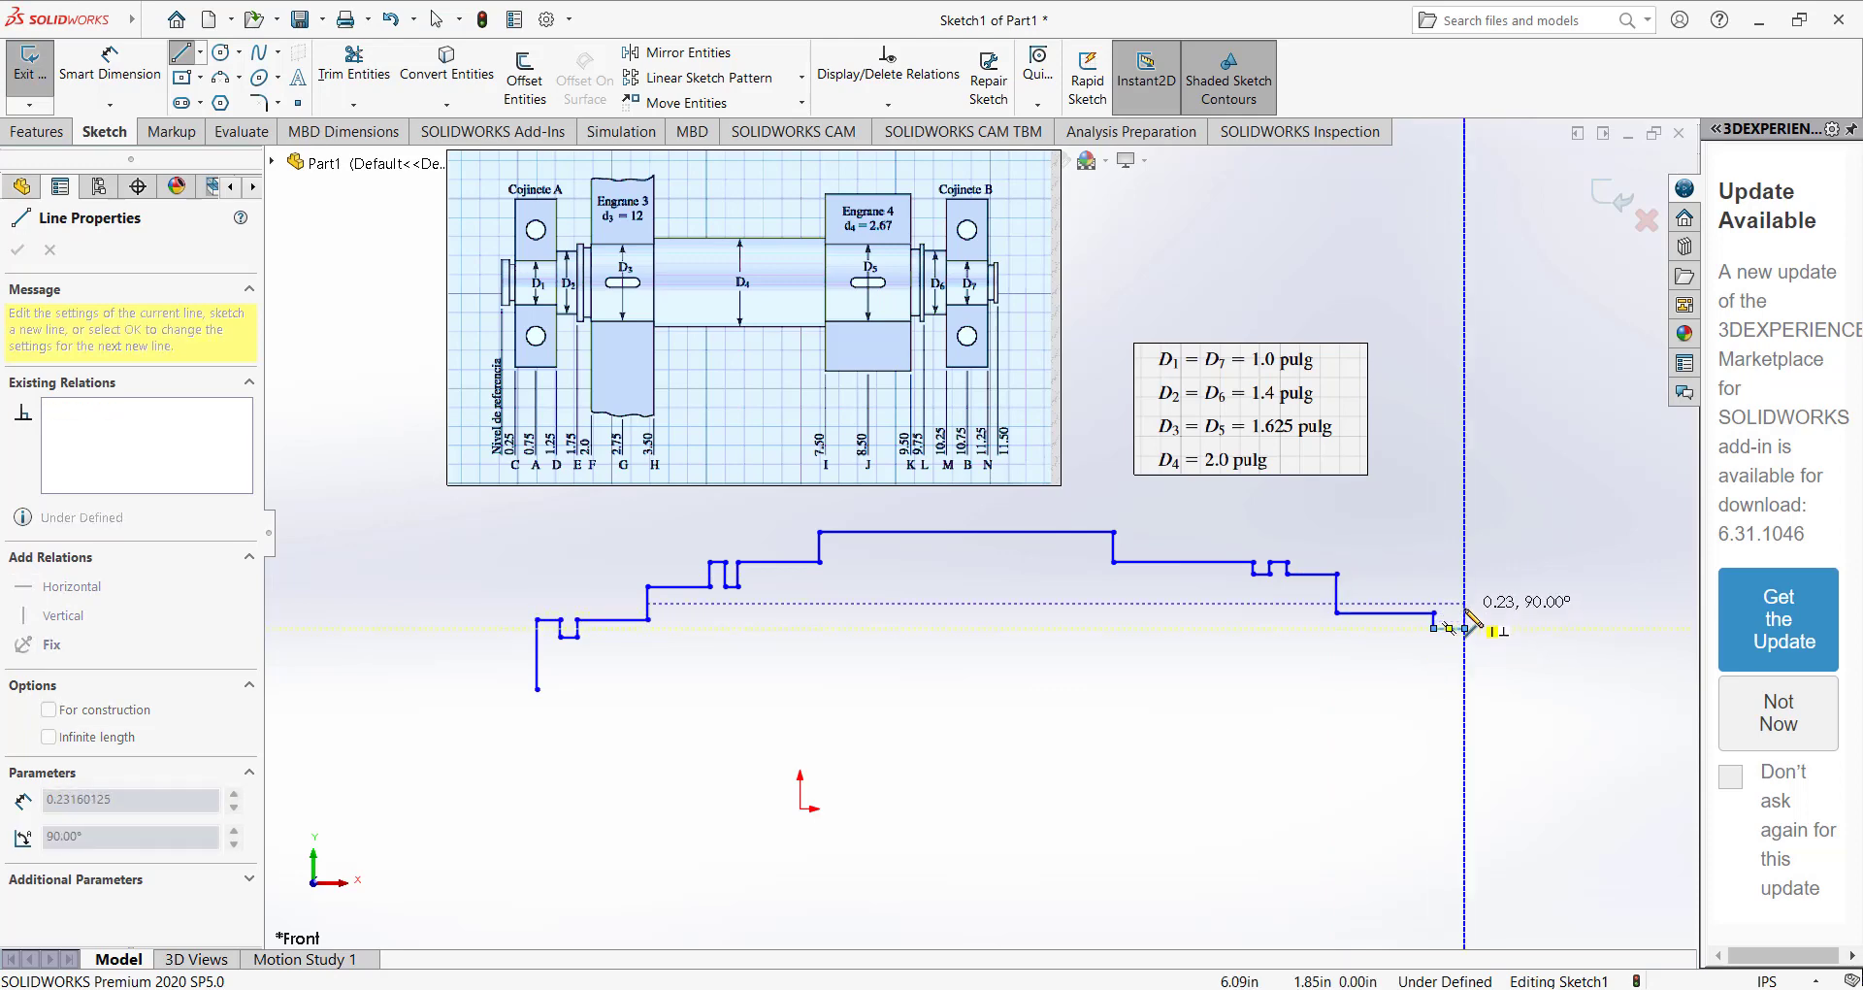
pyautogui.click(1464, 612)
pyautogui.click(1489, 613)
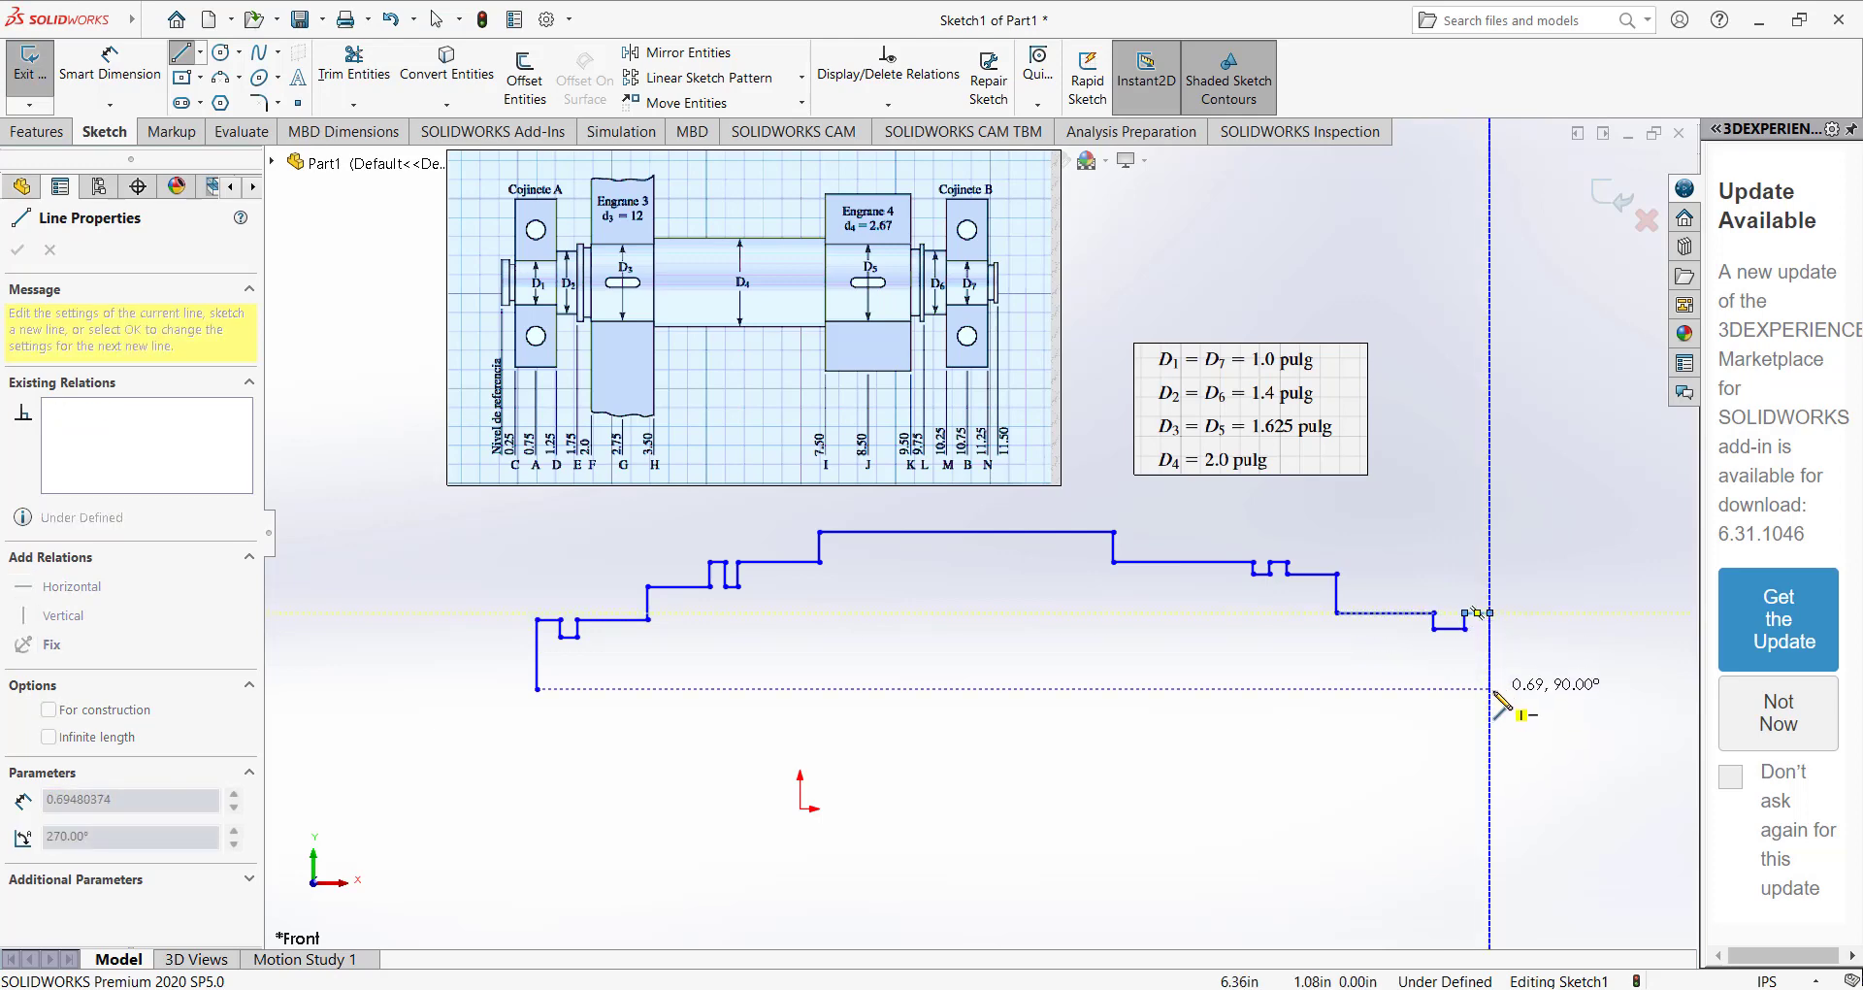
# Close the profile with a vertical right end about 0.69 in high and a horizontal base line about 8.75 in long.
pyautogui.click(1489, 689)
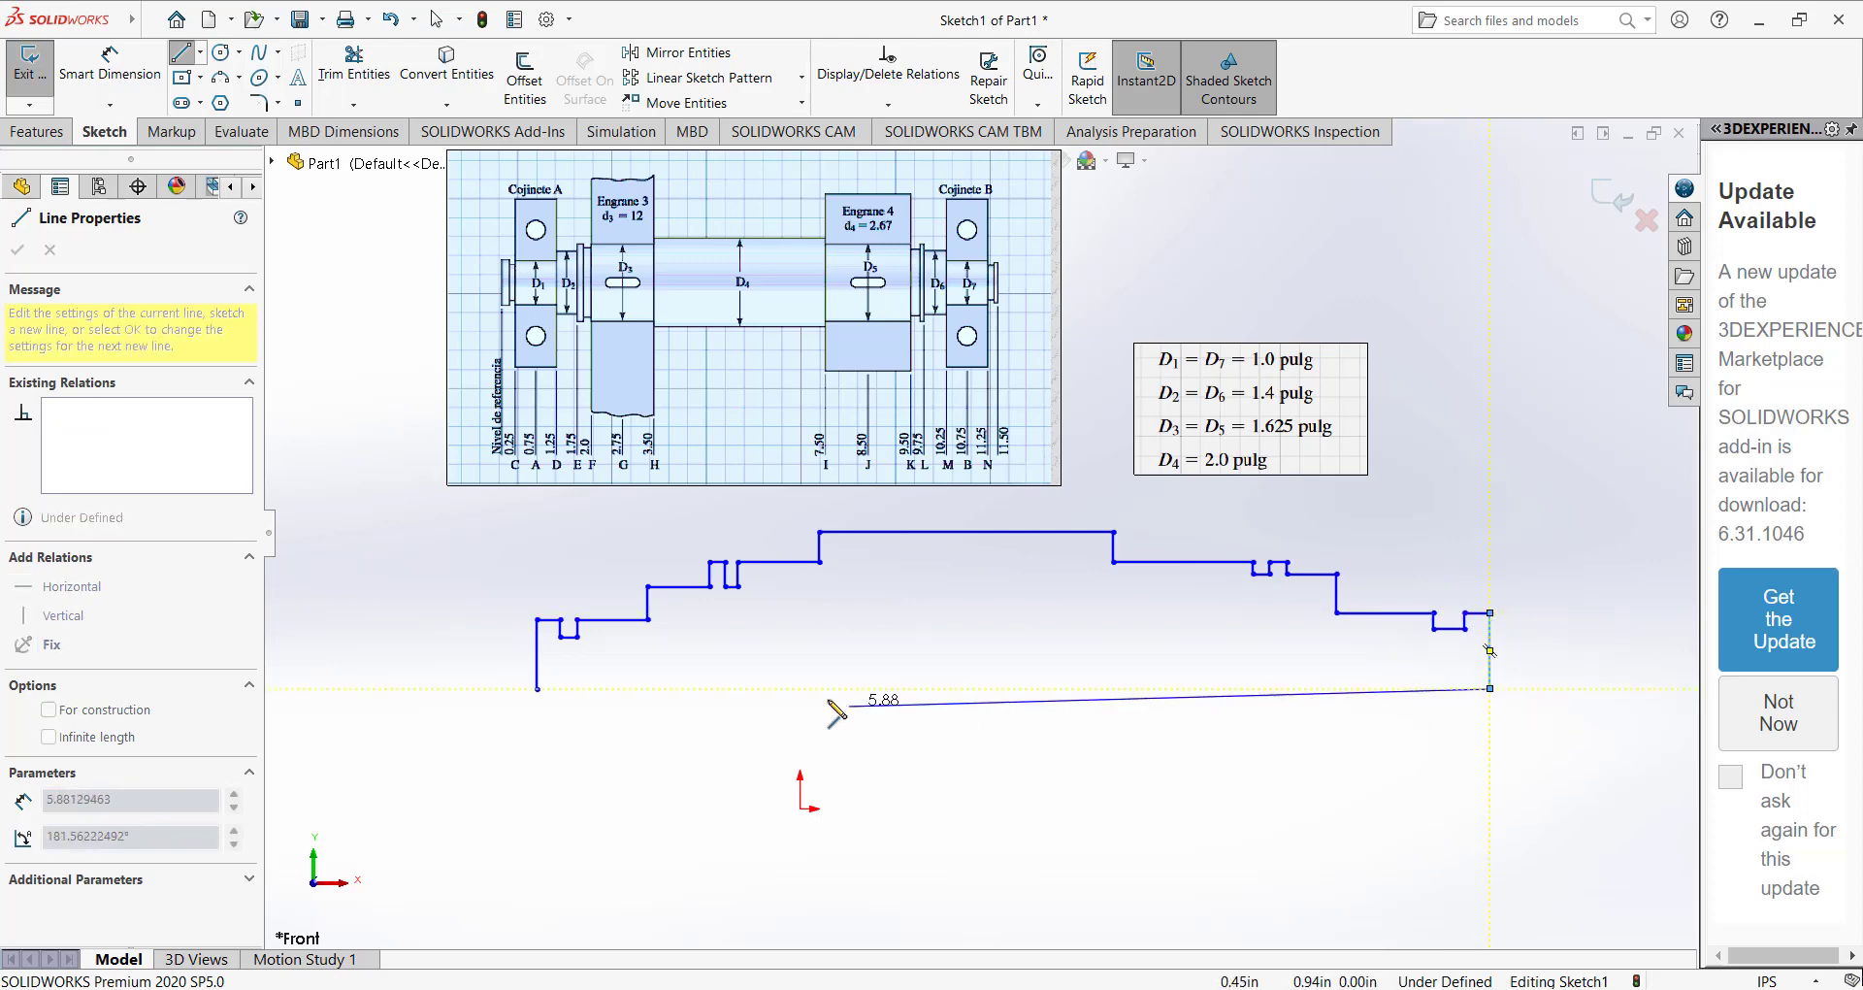
pyautogui.click(537, 688)
pyautogui.click(536, 530)
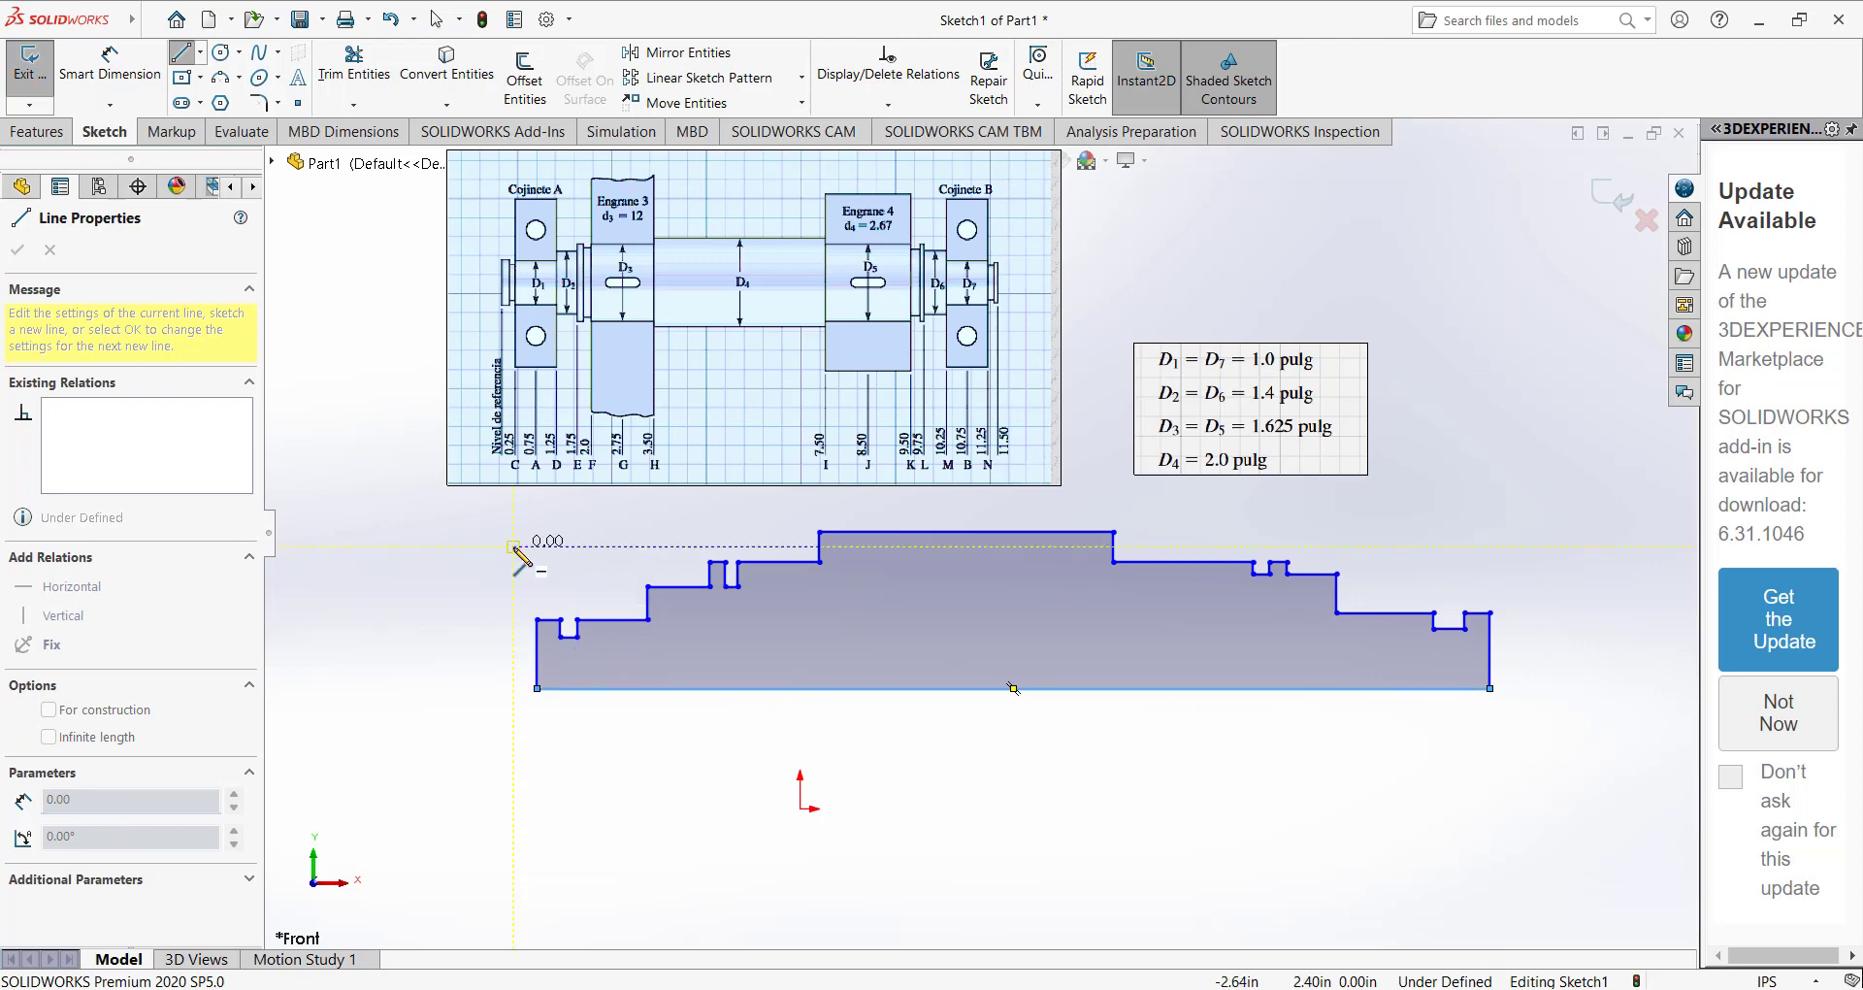
pyautogui.press('Escape')
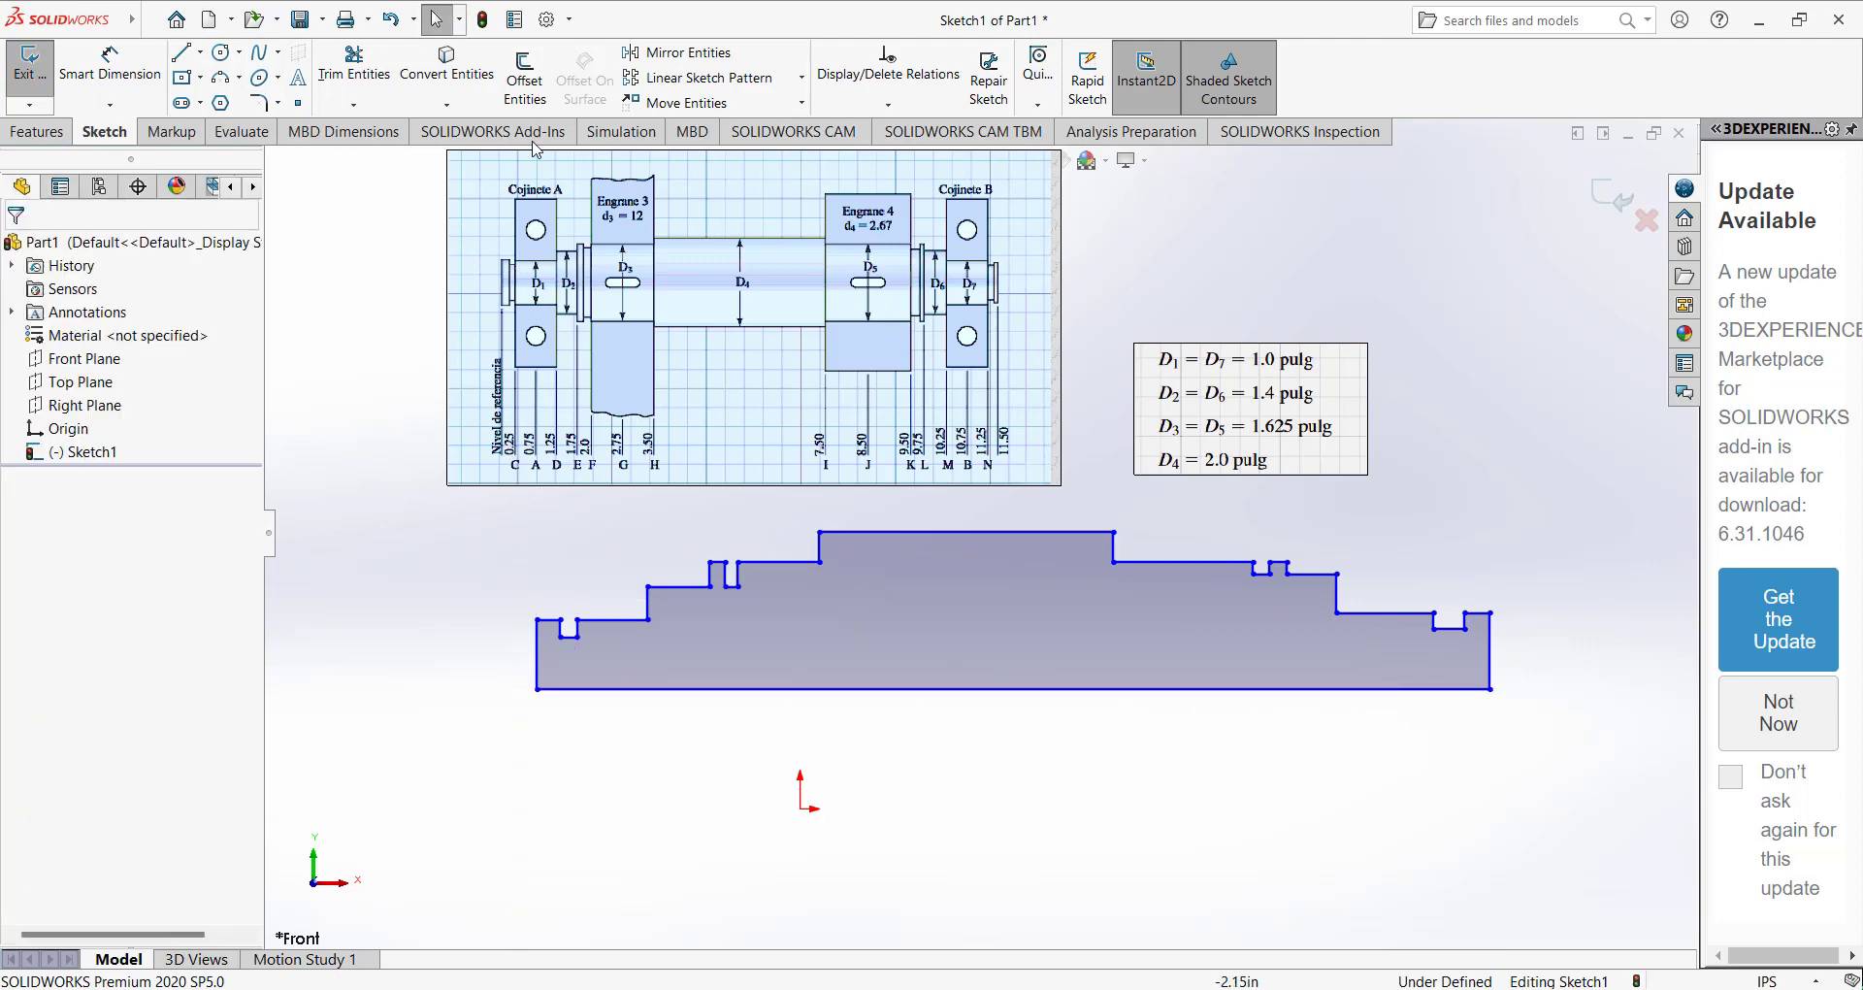
# Dimension the height from the base line to the top of the central section as 1 in.
pyautogui.click(109, 66)
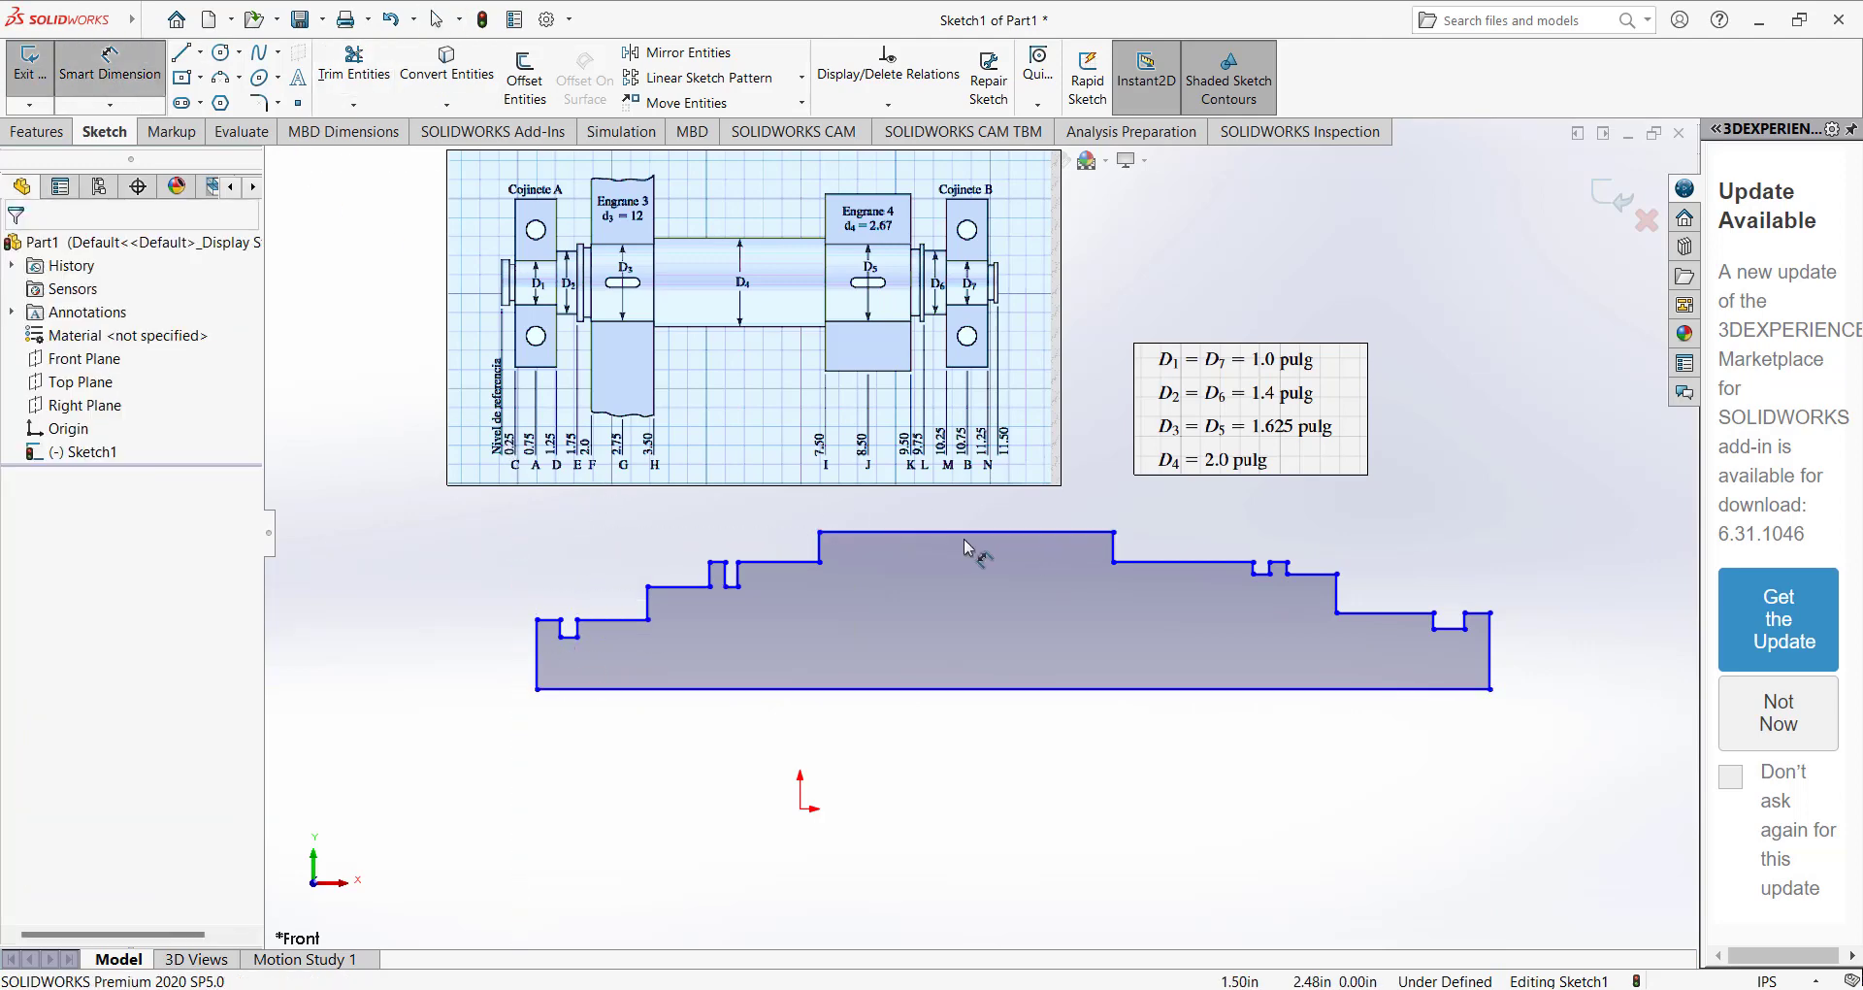
pyautogui.click(929, 532)
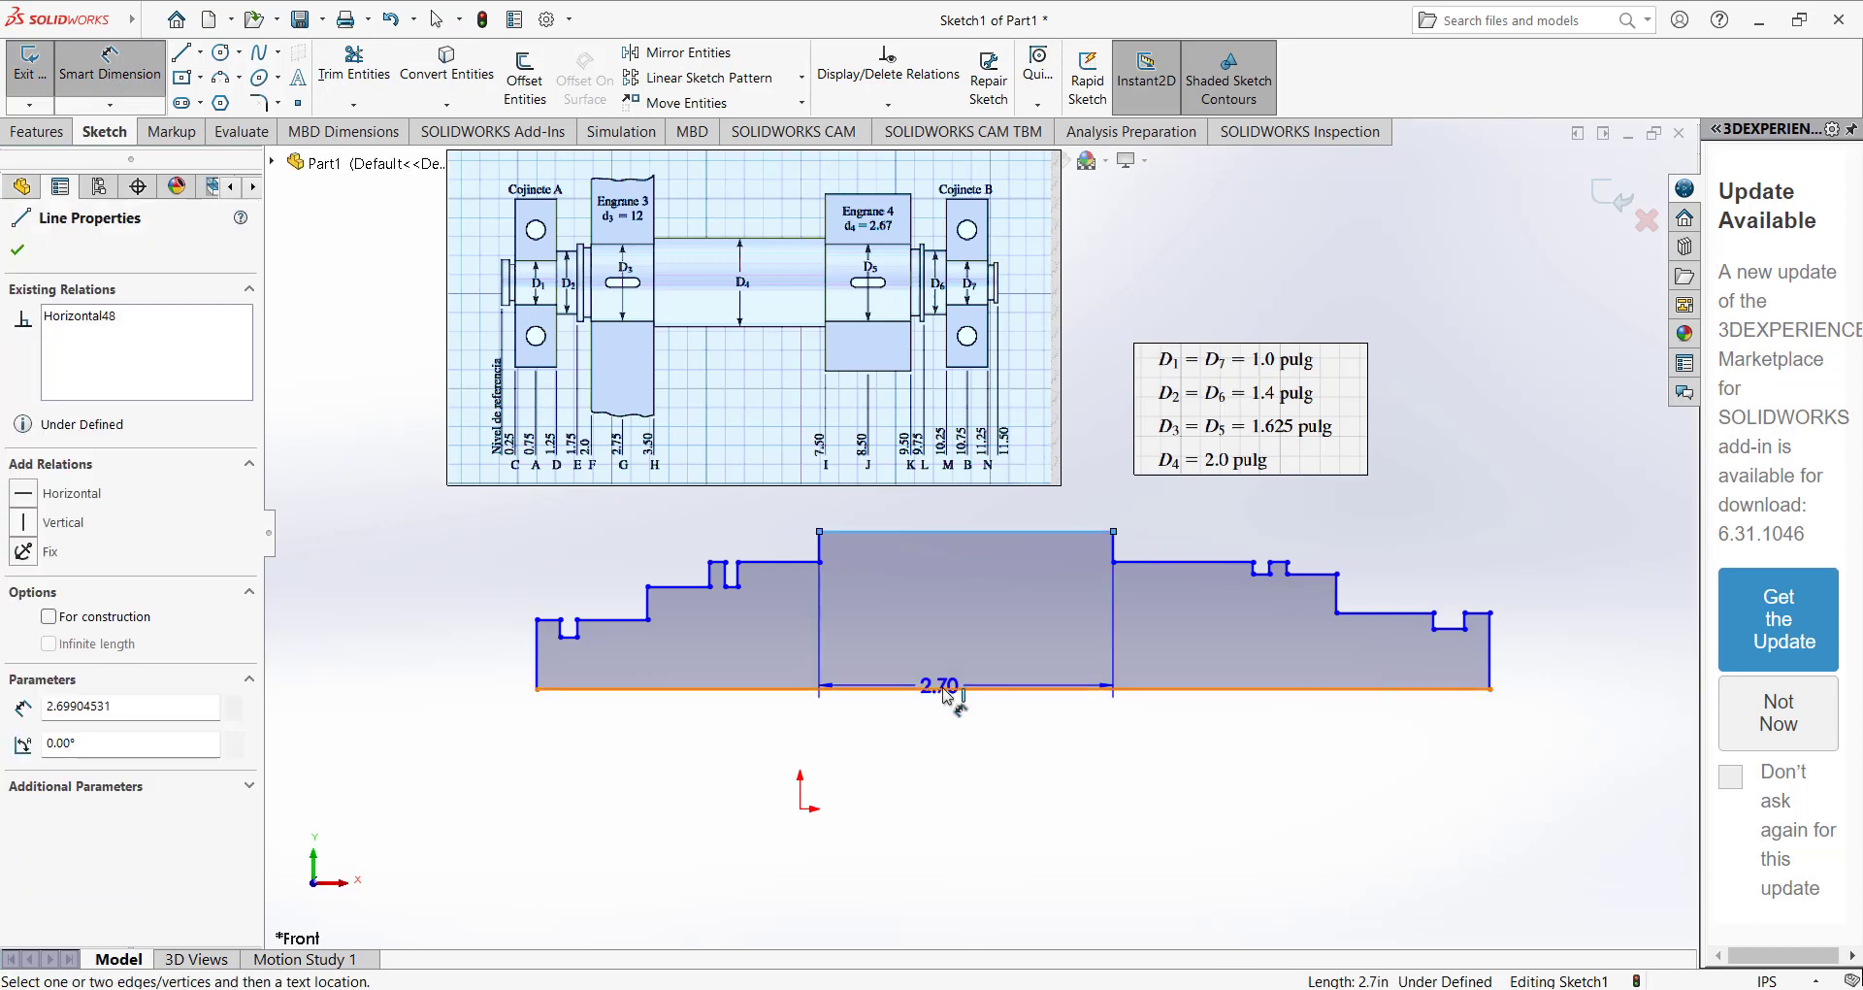
pyautogui.click(966, 688)
pyautogui.click(1587, 629)
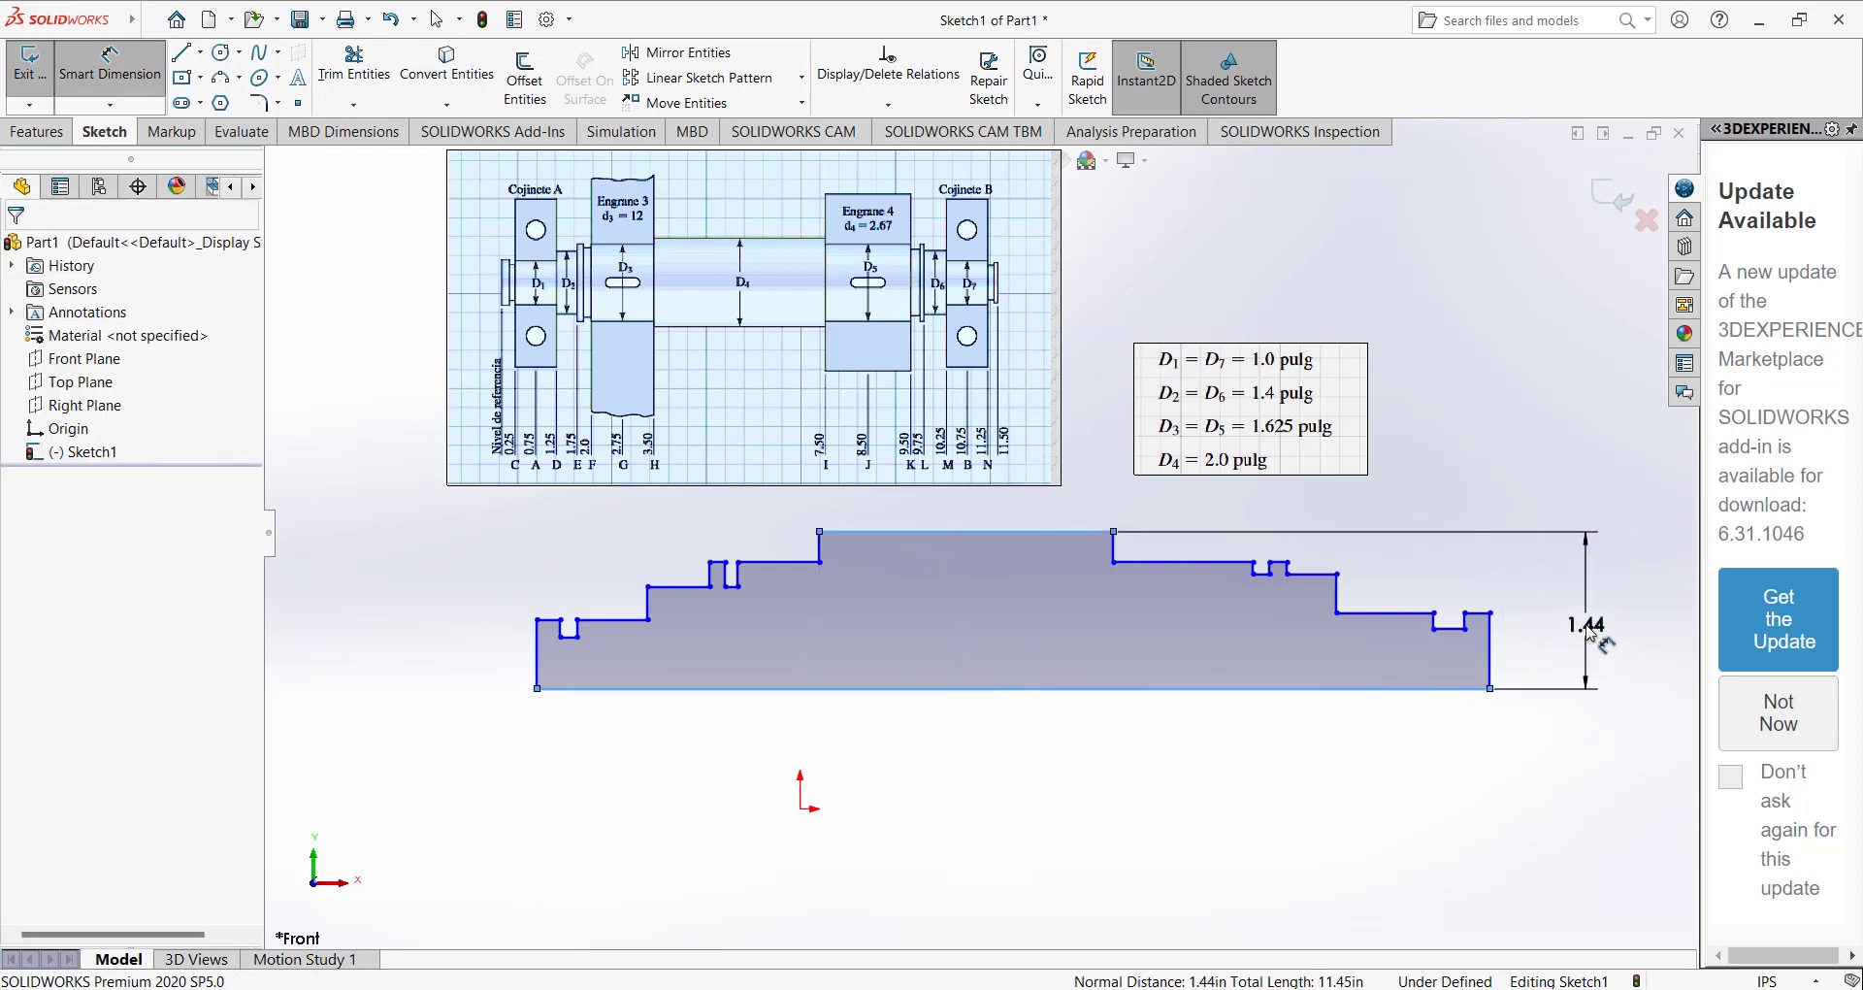
pyautogui.write('1.00in')
pyautogui.press('Return')
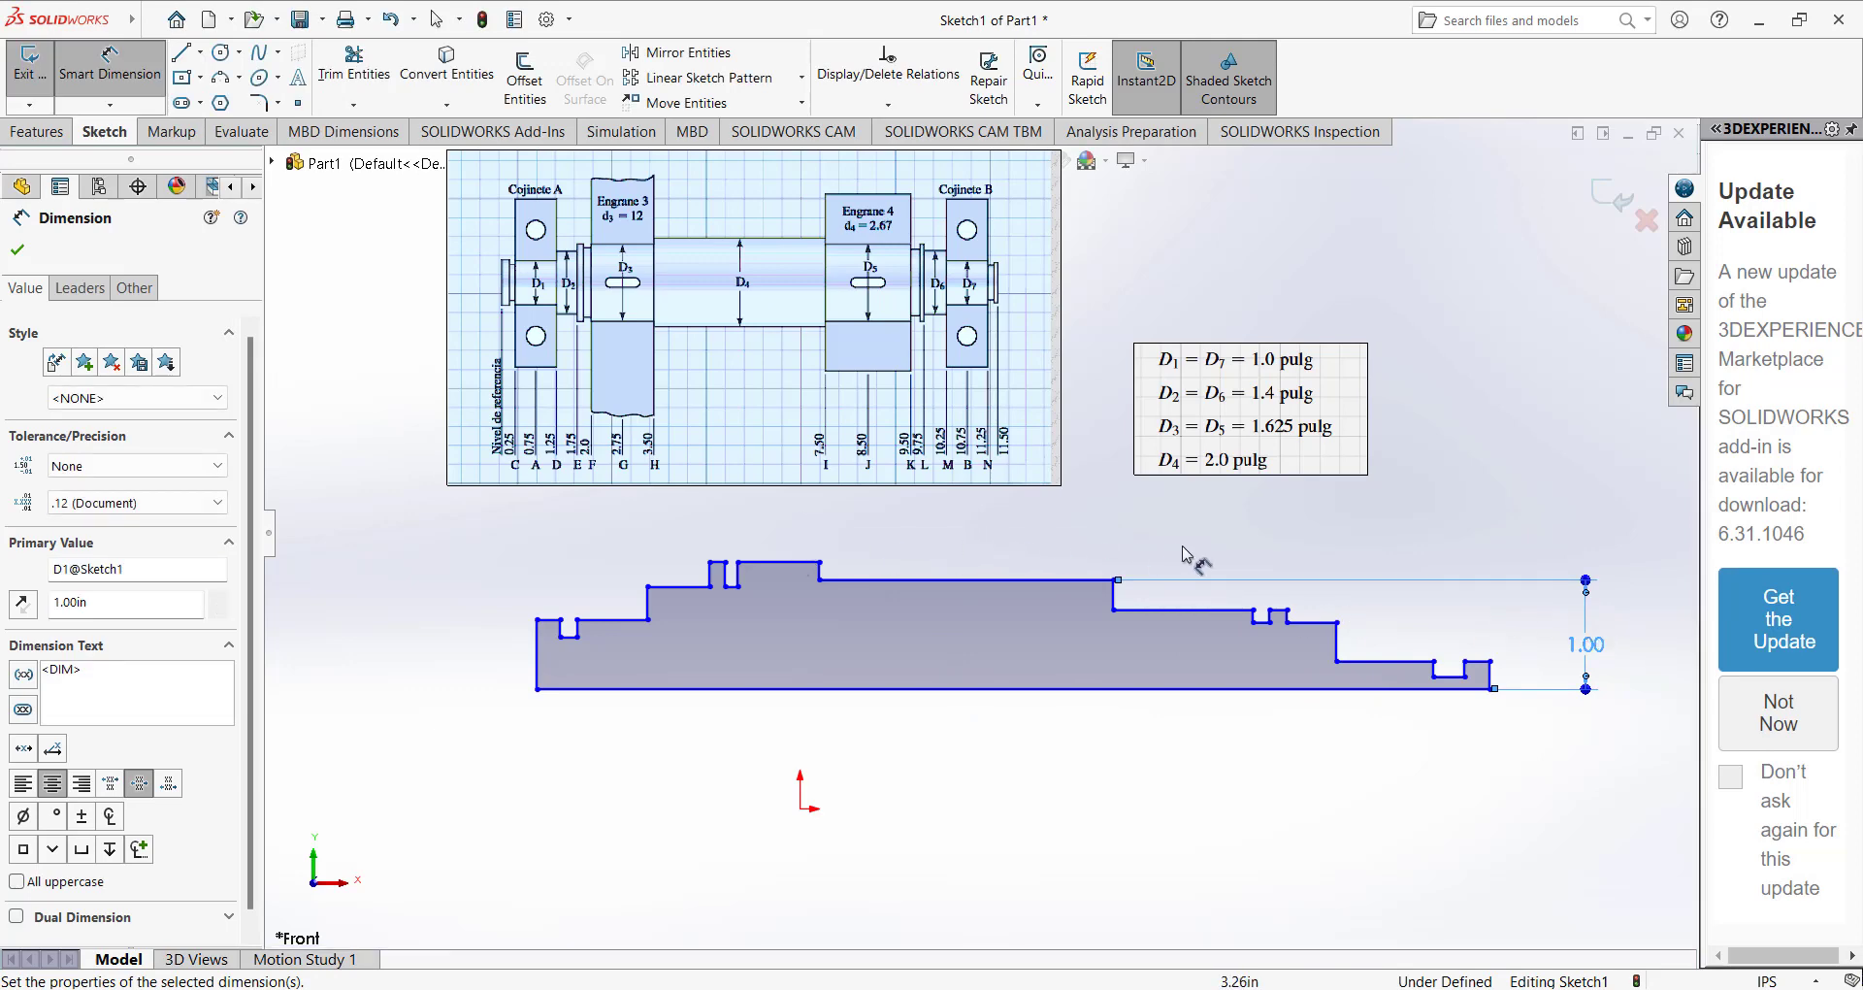
# Dimension the vertical line at the left end of the profile as 0.5 in.
pyautogui.click(540, 657)
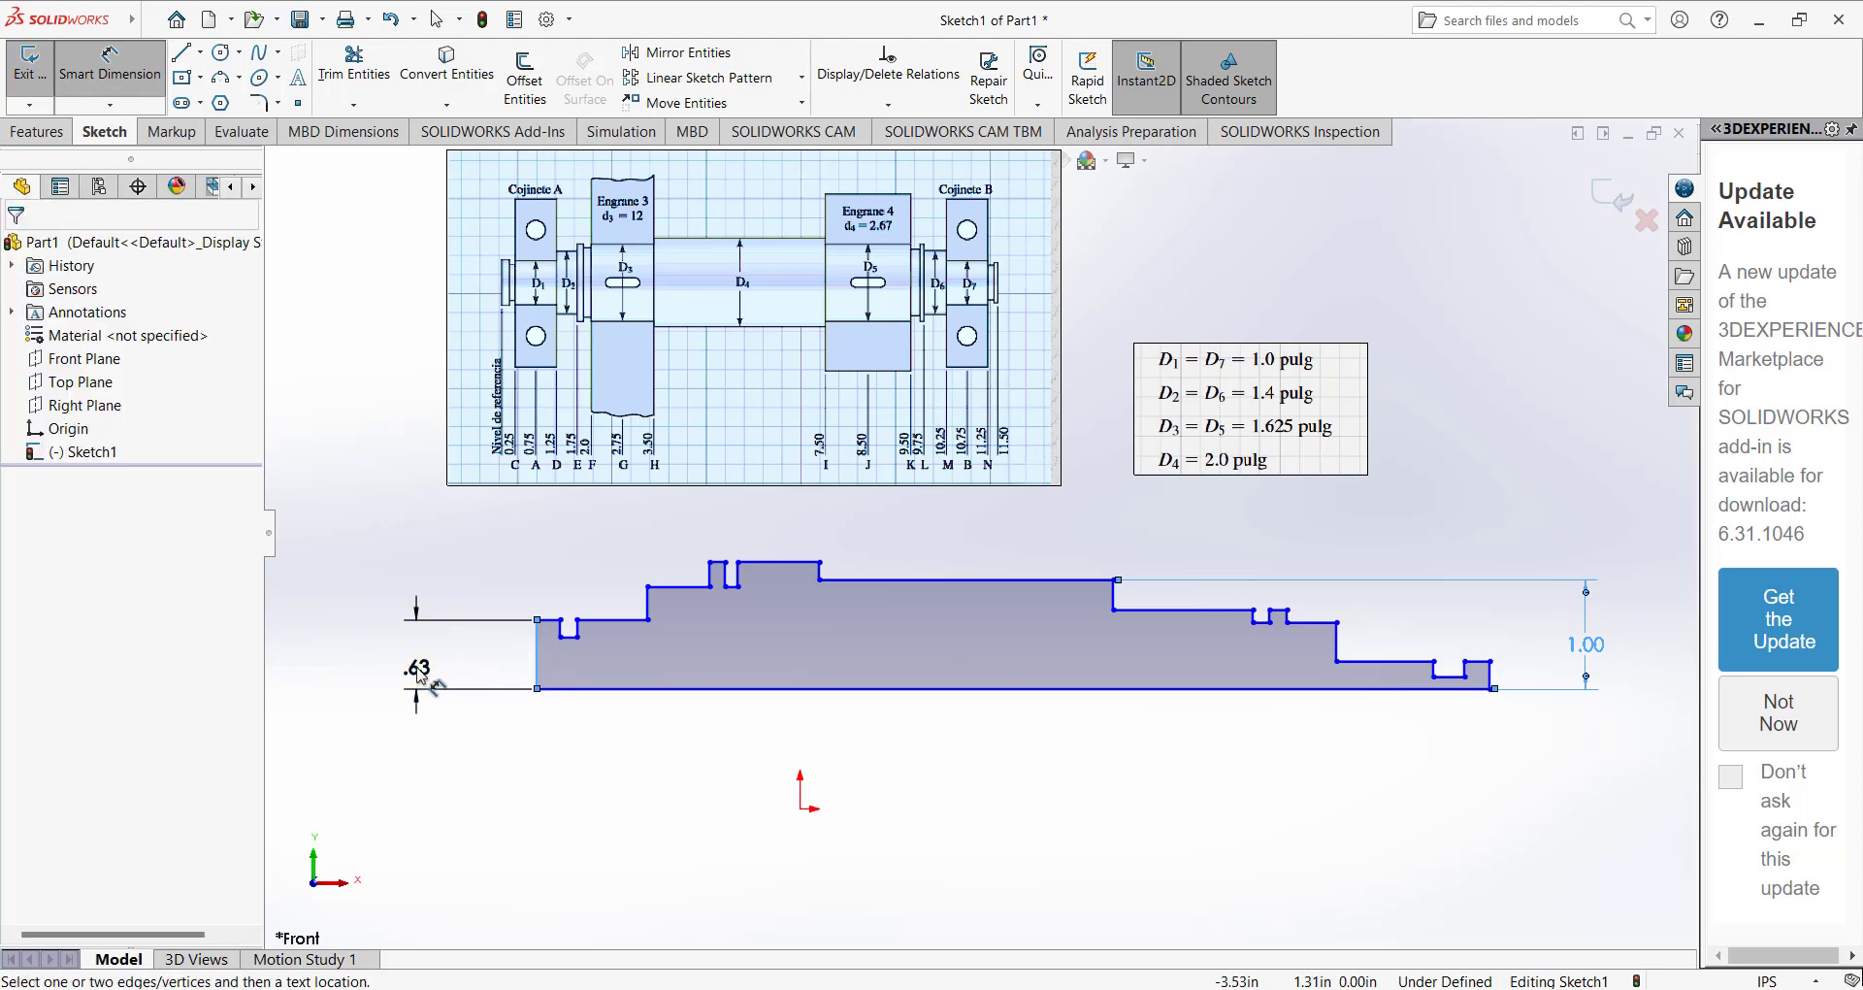
pyautogui.click(419, 674)
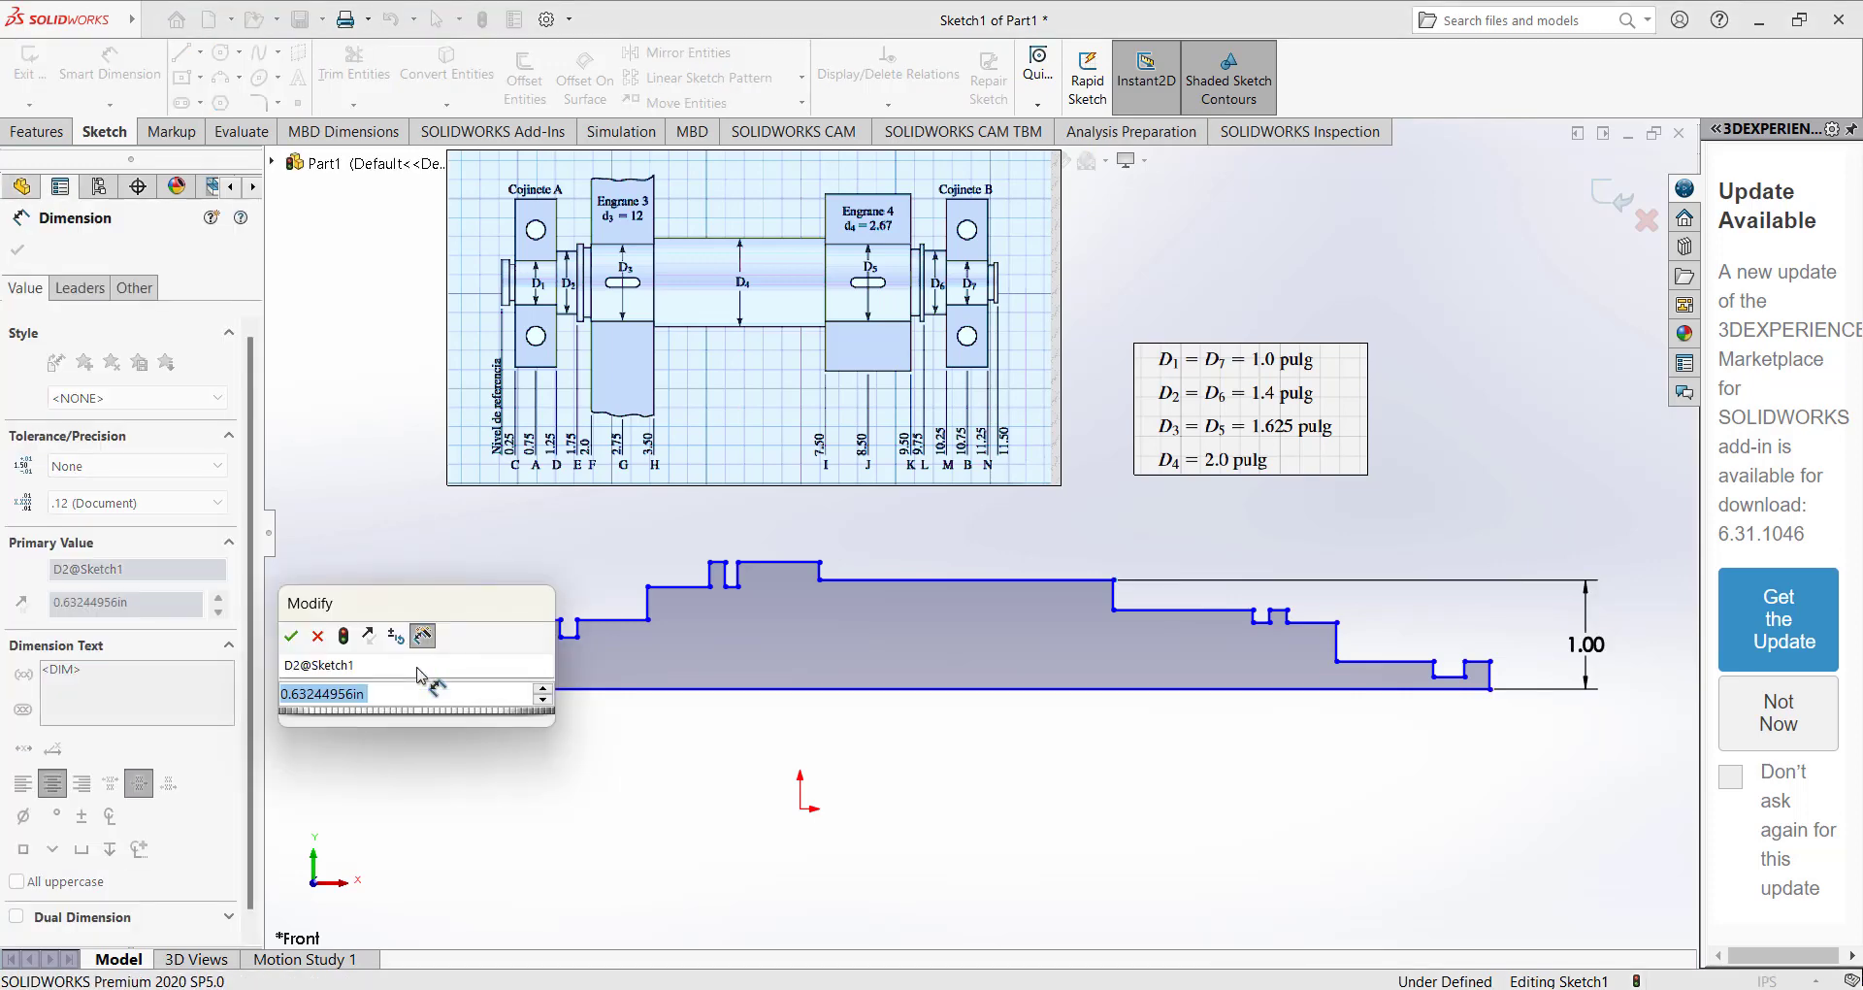
pyautogui.write('0.5')
pyautogui.press('Return')
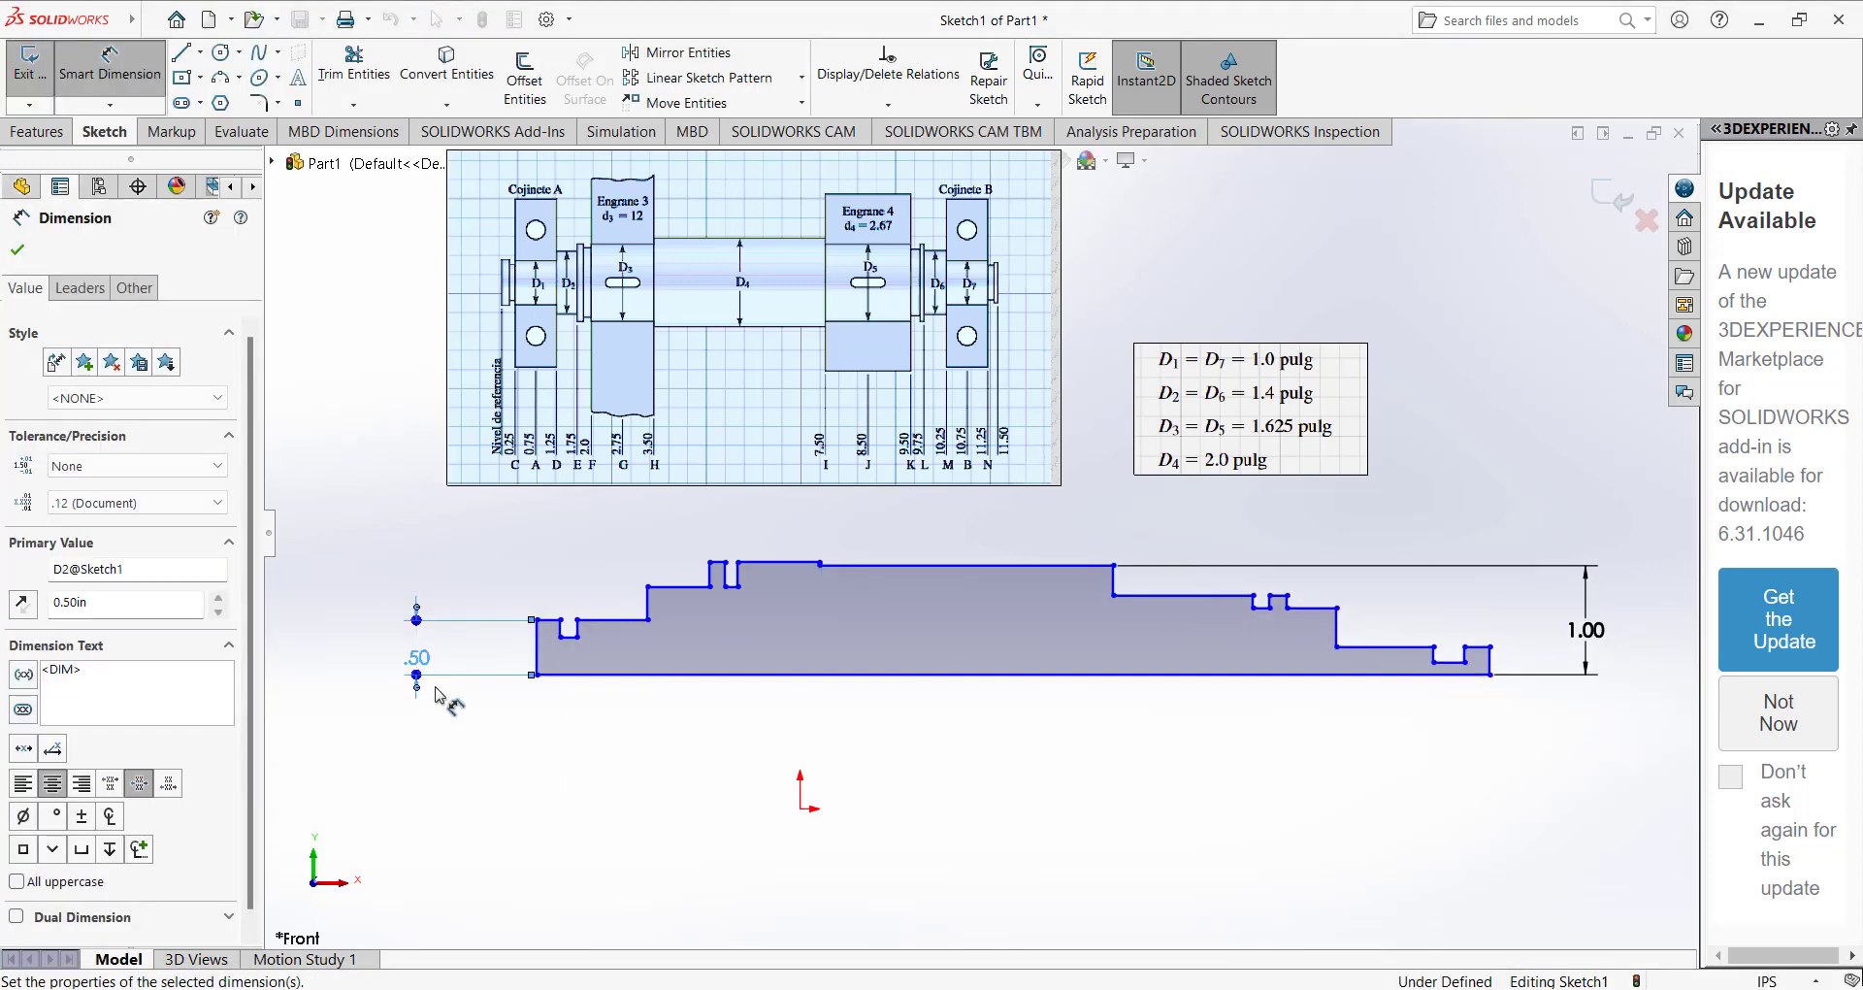
# Dimension the vertical line at the right end of the profile as 0.50 in.
pyautogui.click(1490, 659)
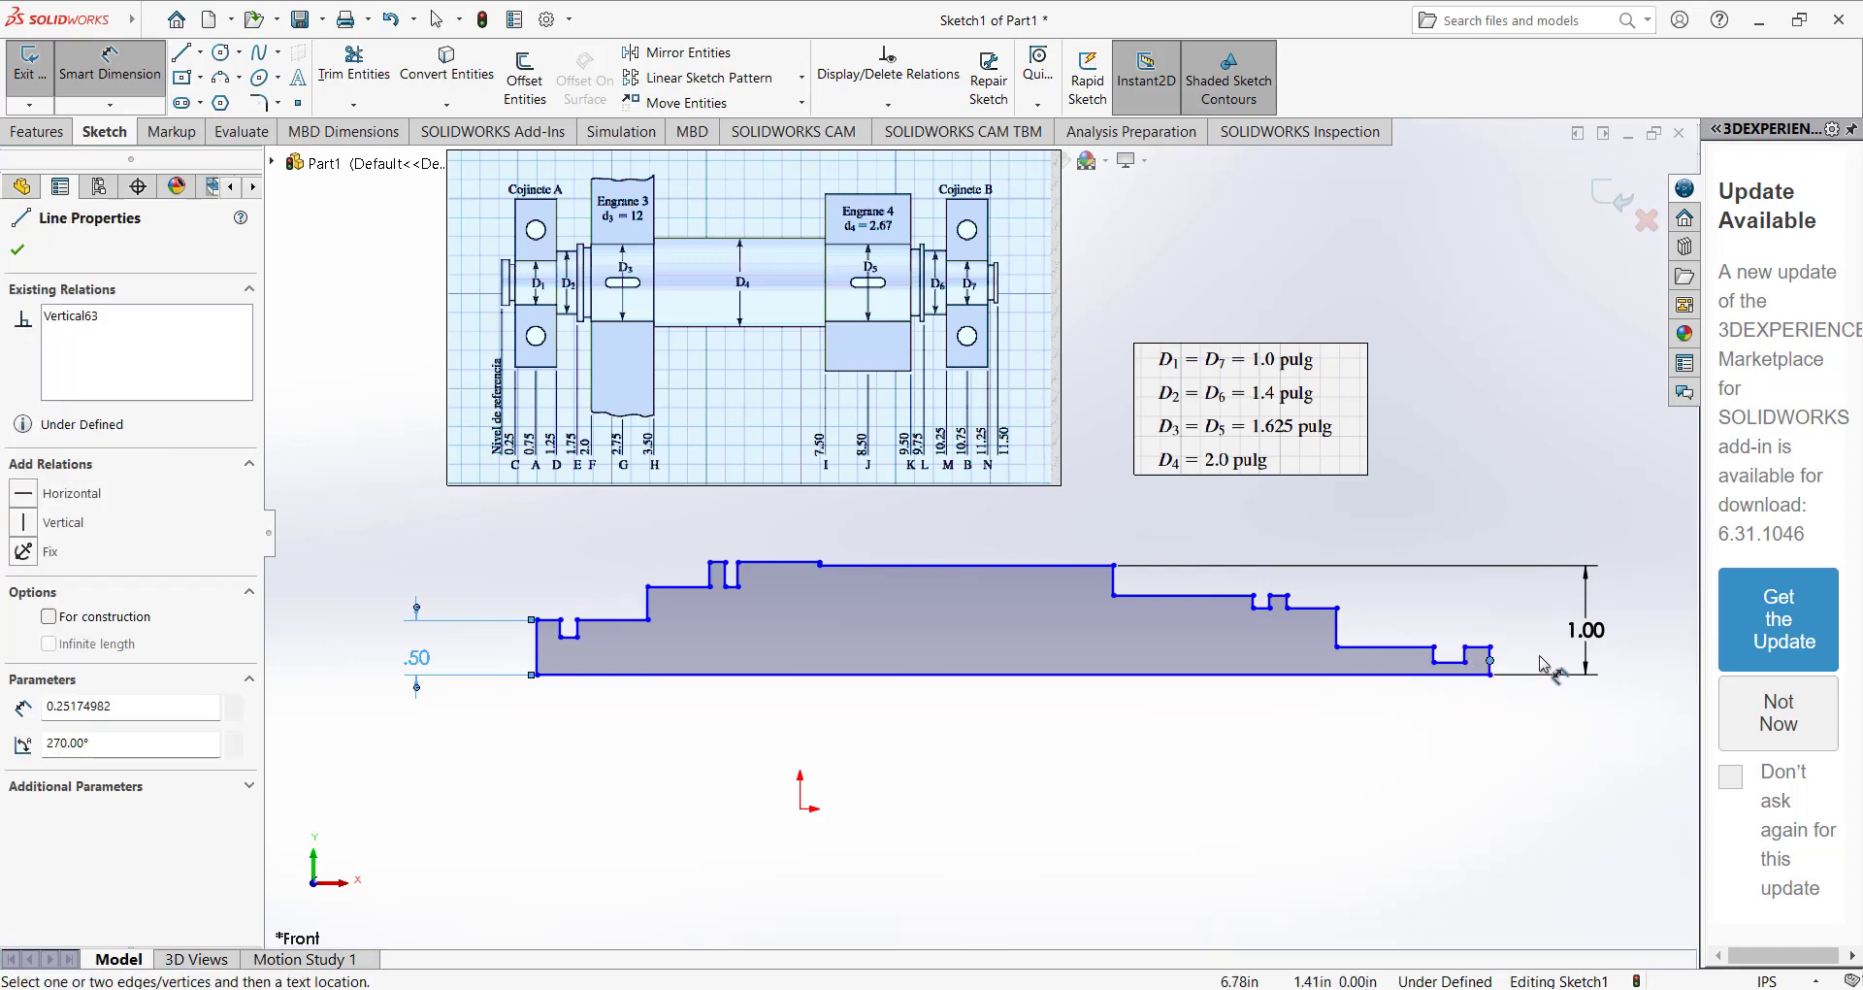
pyautogui.click(1490, 660)
pyautogui.scroll(-2, 1465, 625)
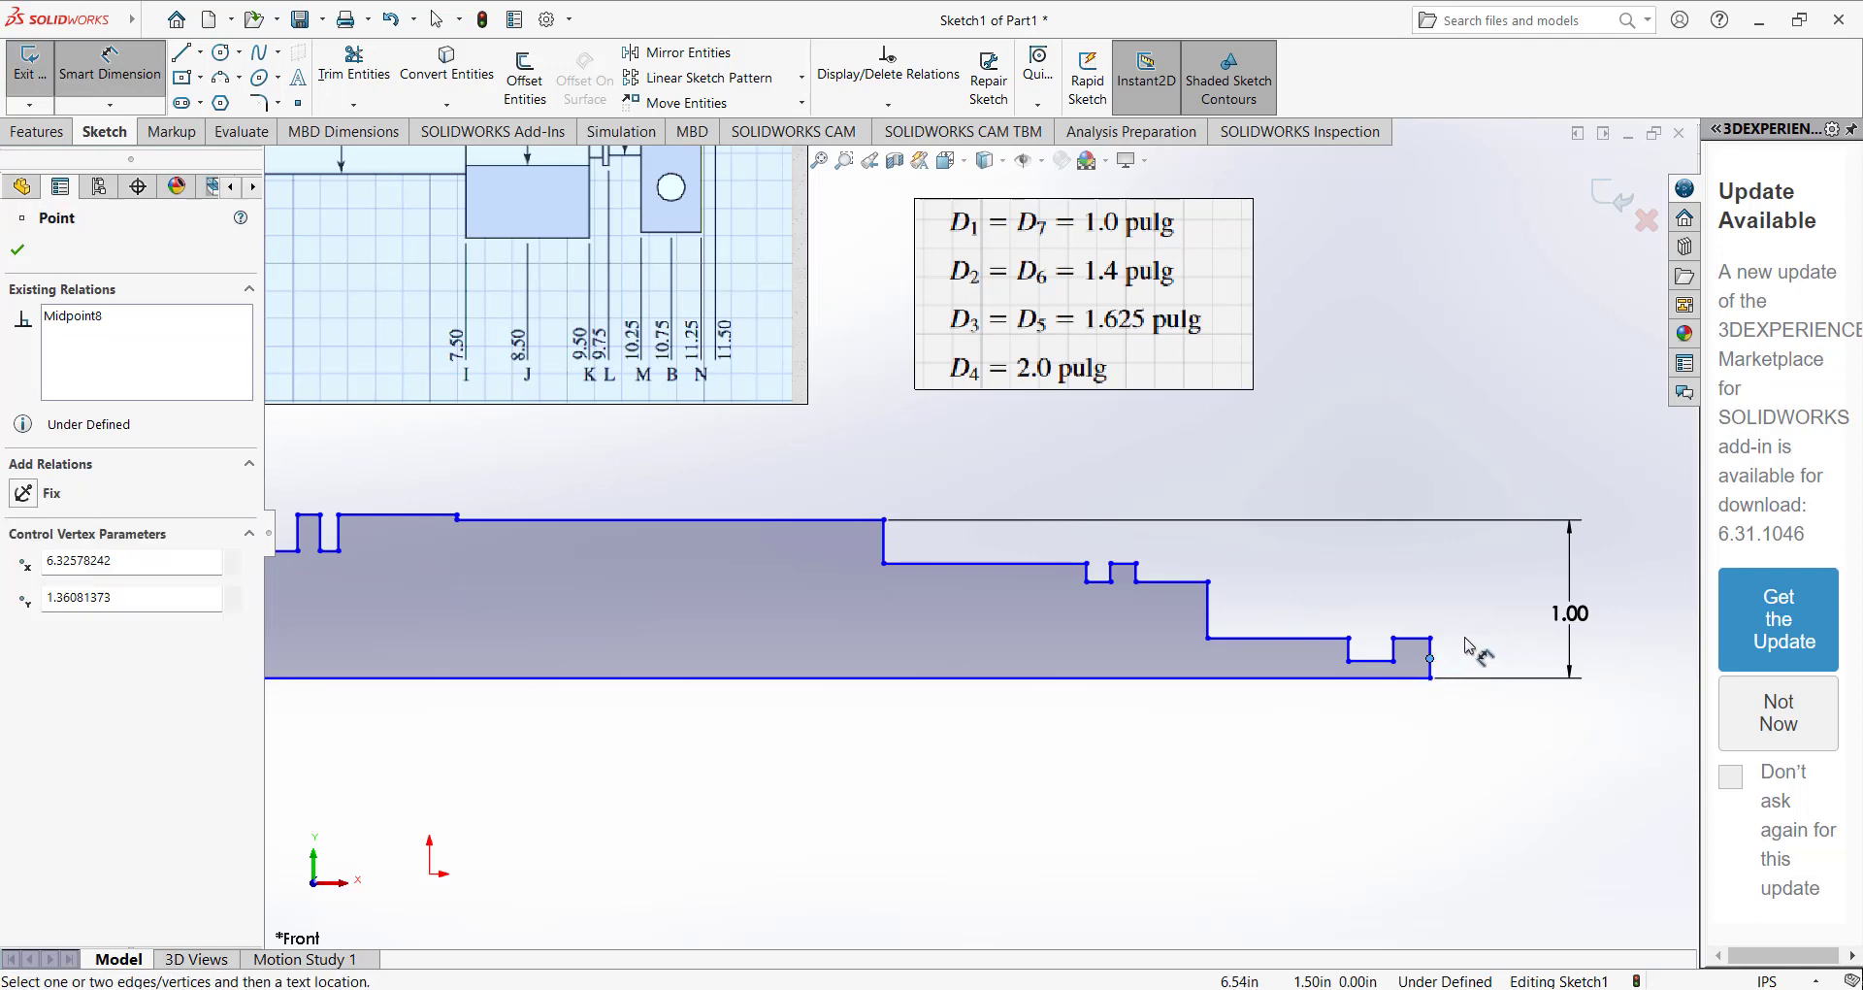
pyautogui.press('Escape')
pyautogui.click(1434, 658)
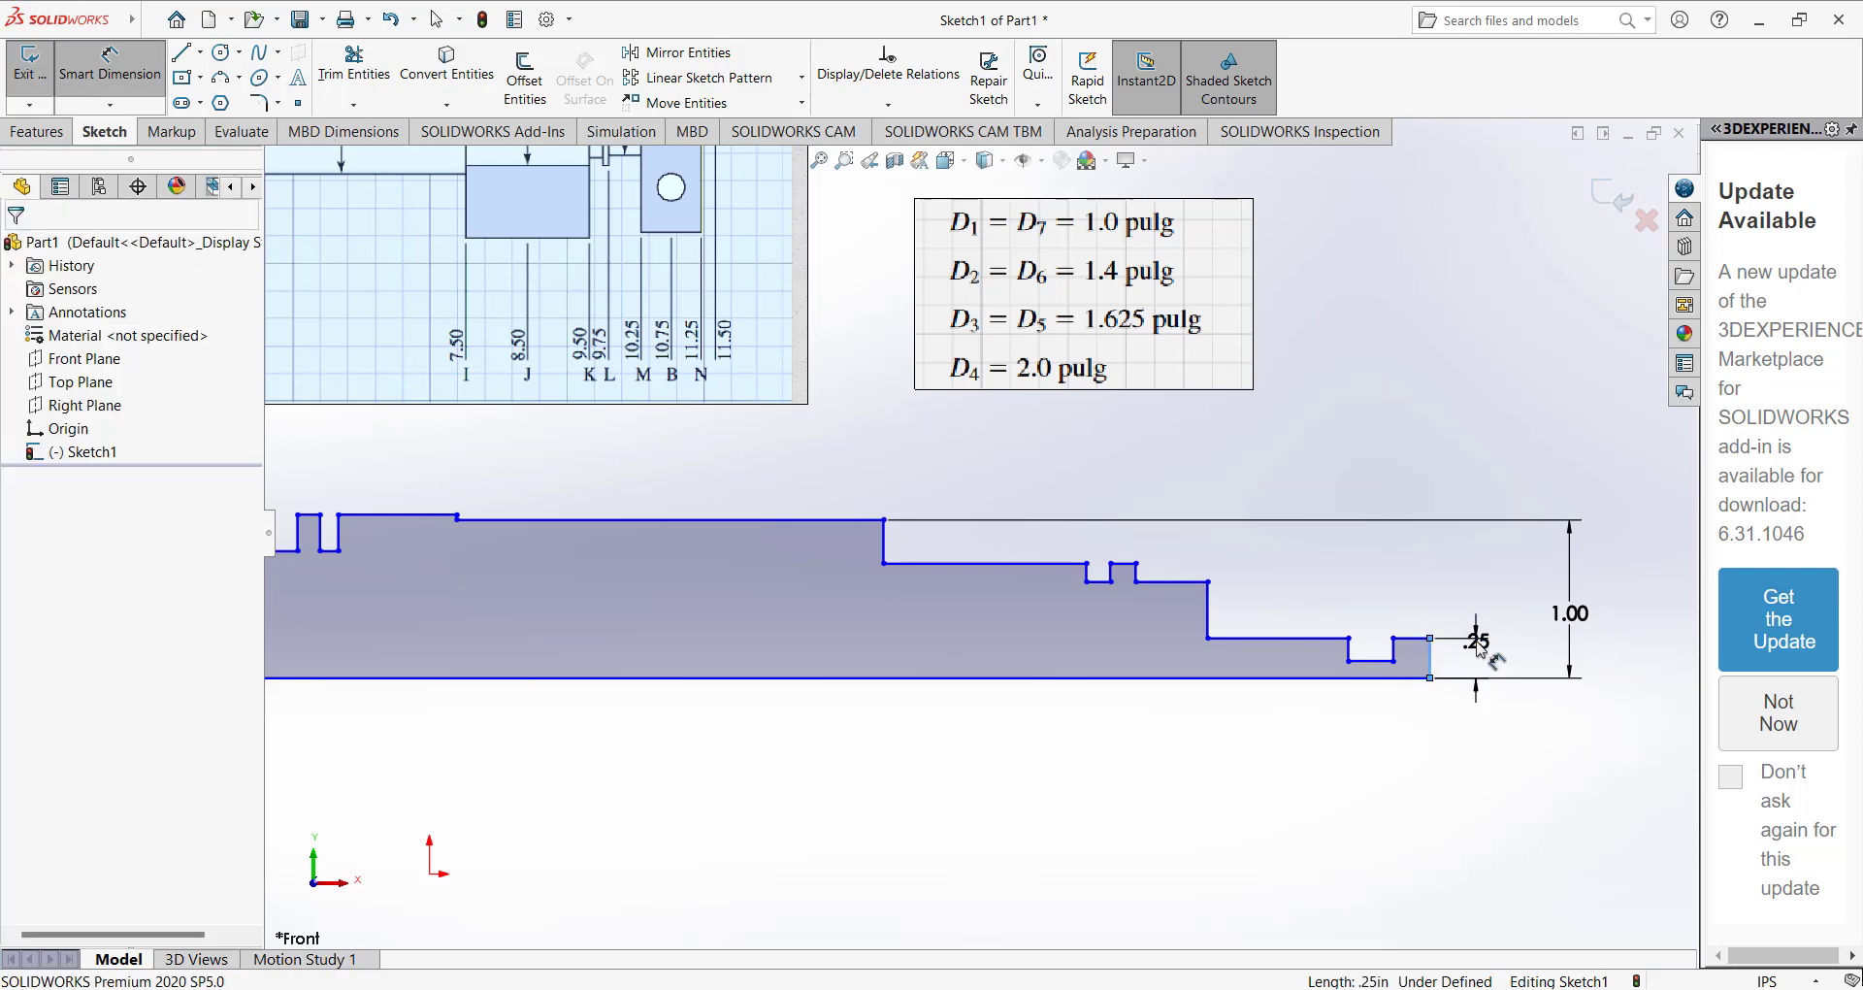
pyautogui.click(1475, 645)
pyautogui.press('Return')
pyautogui.scroll(3, 1067, 533)
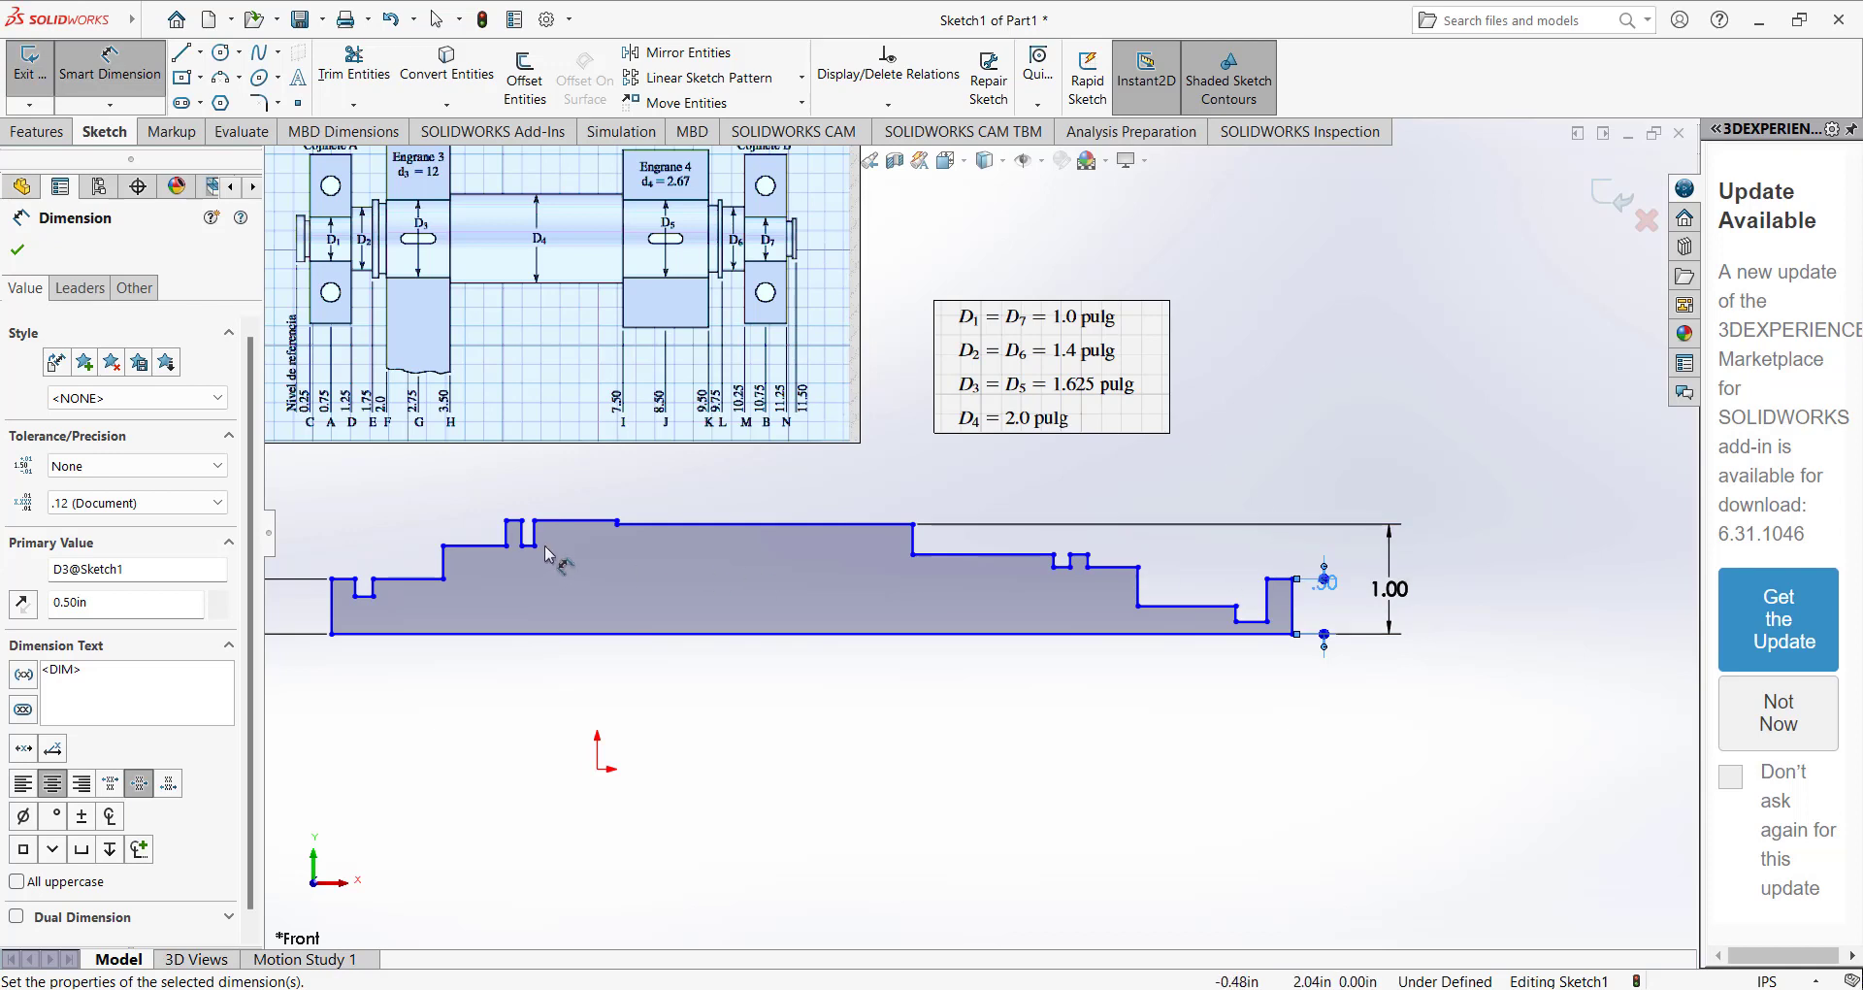
# Dimension the height from the base line to the shaft step inward of the right-end groove as 0.5 in.
pyautogui.click(1211, 607)
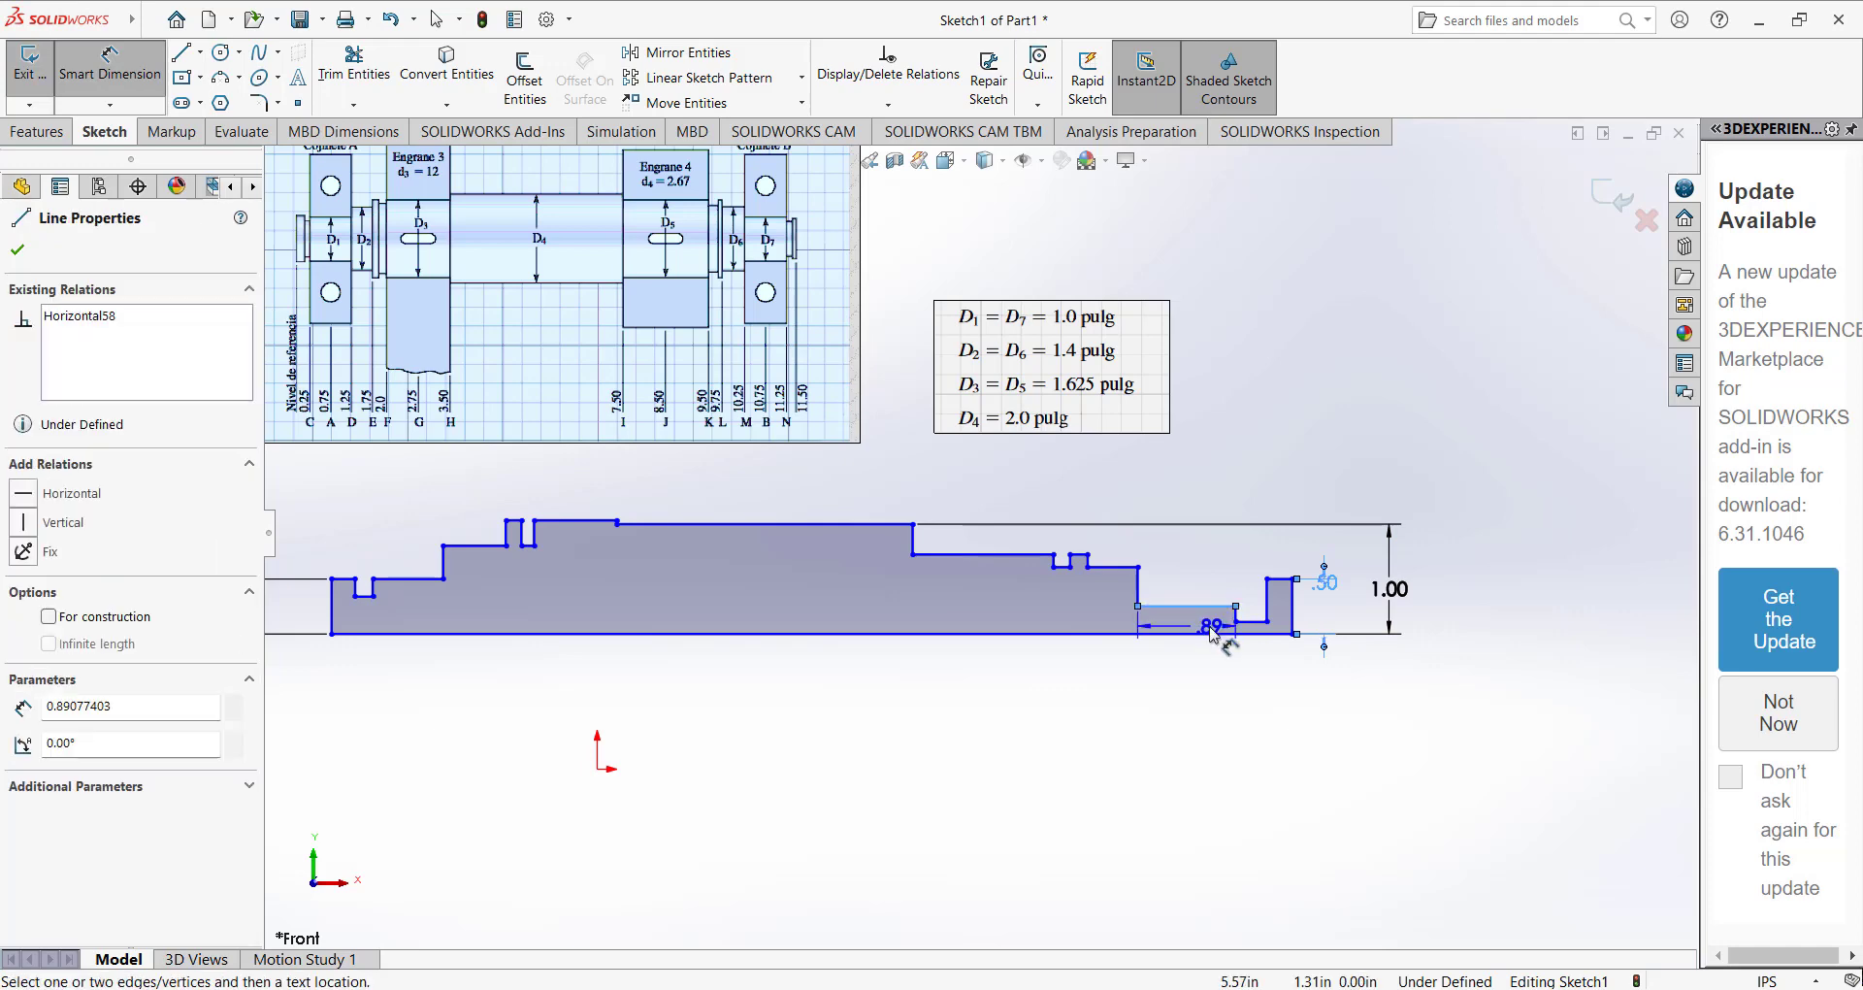
pyautogui.click(1462, 617)
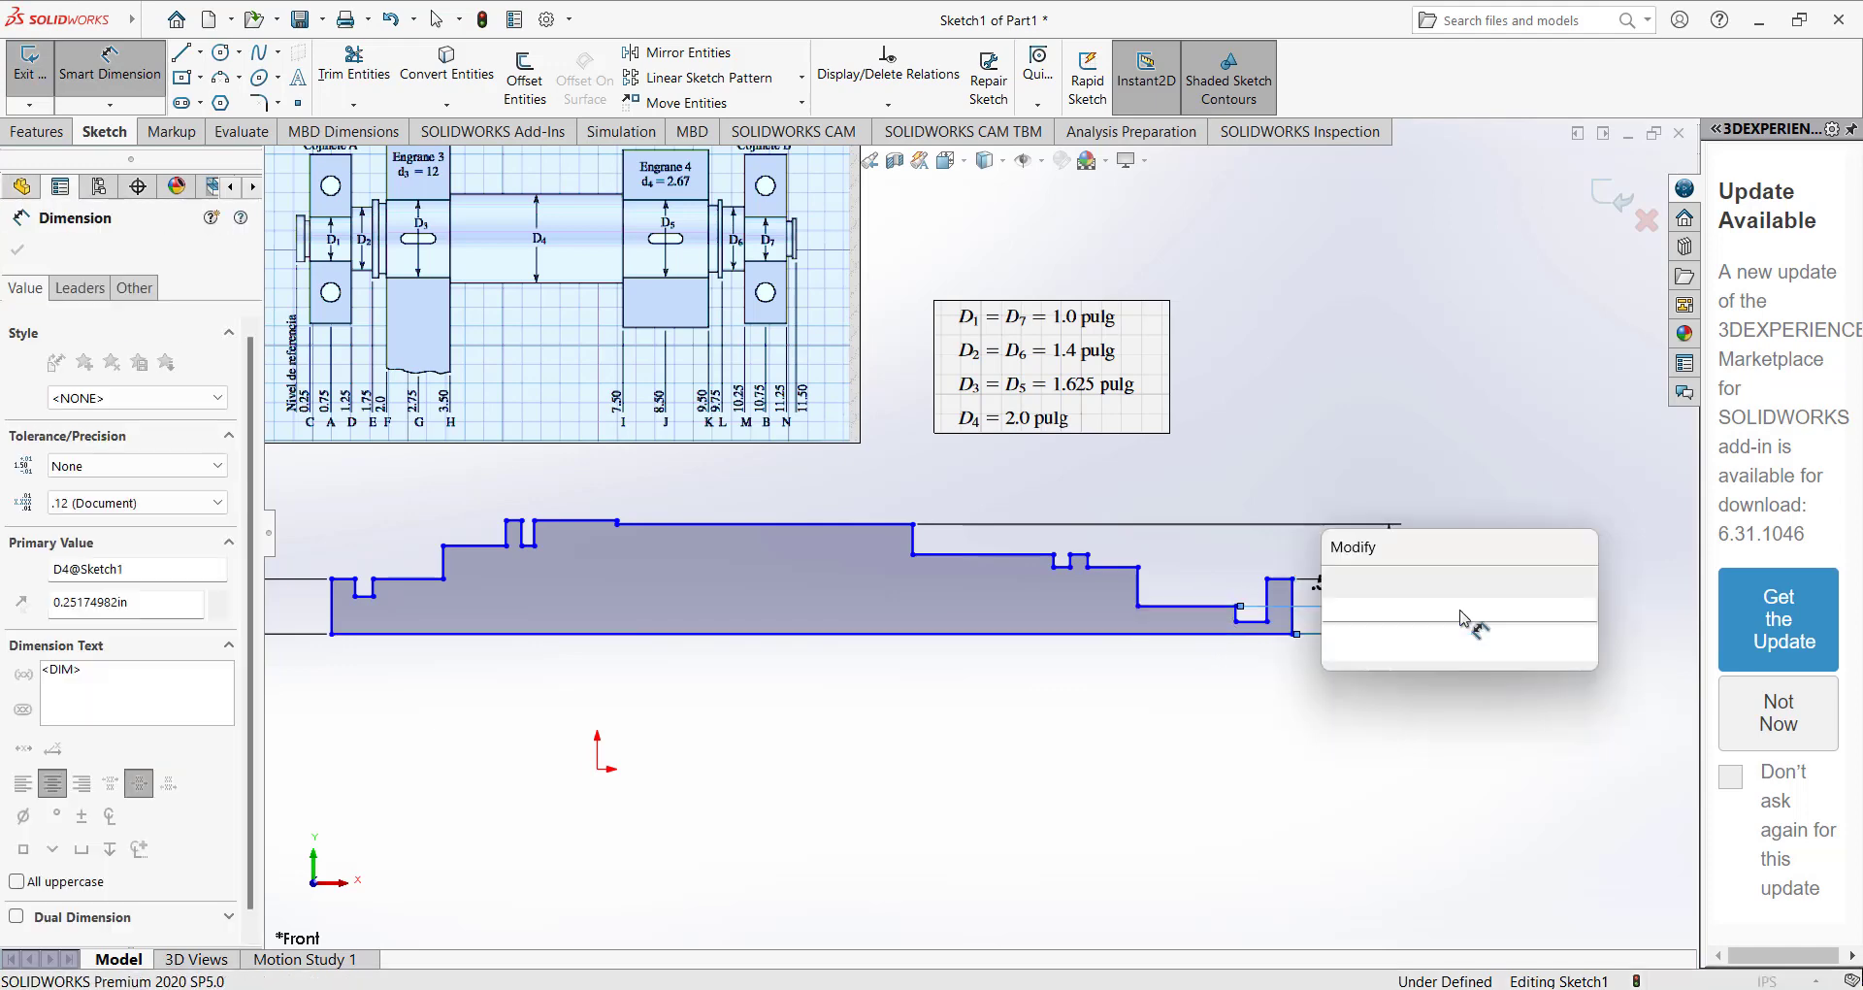
pyautogui.write('.5')
pyautogui.press('Return')
pyautogui.click(1224, 495)
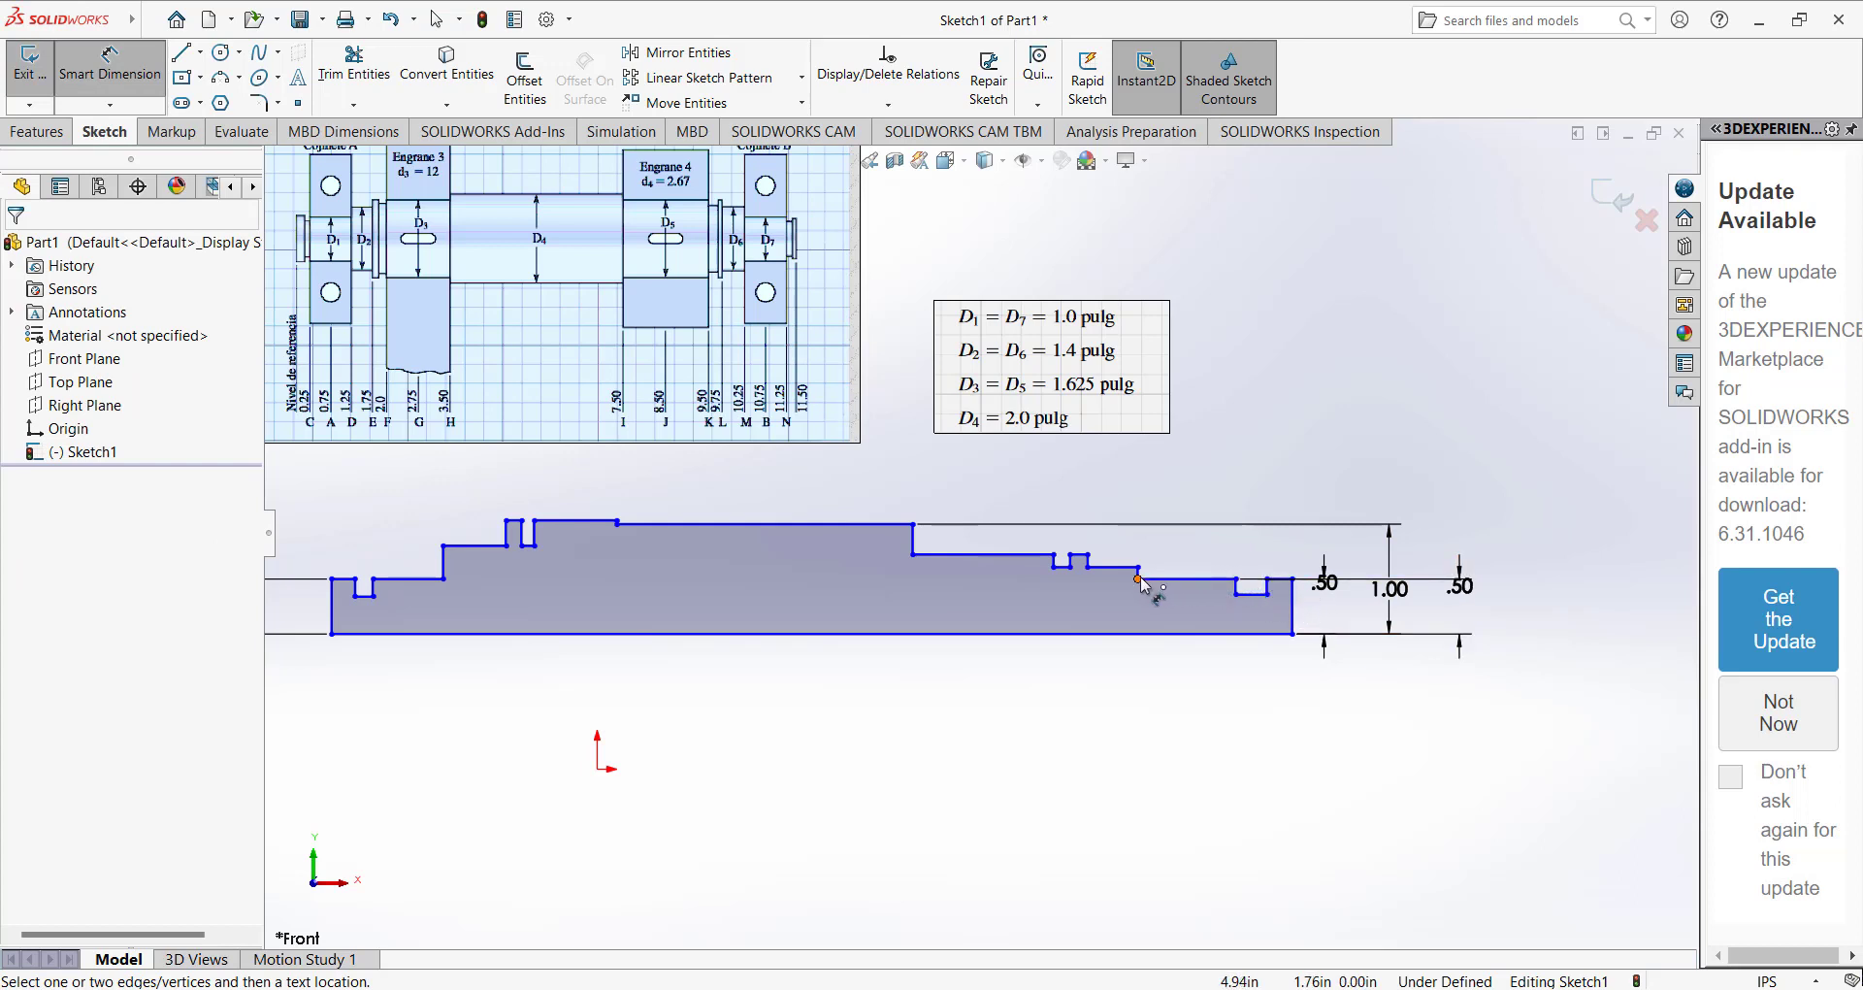
# Dimension the height from the base line to the second step at the profile's left side as 1.4/2 in.
pyautogui.scroll(2, 399, 563)
pyautogui.scroll(-2, 495, 533)
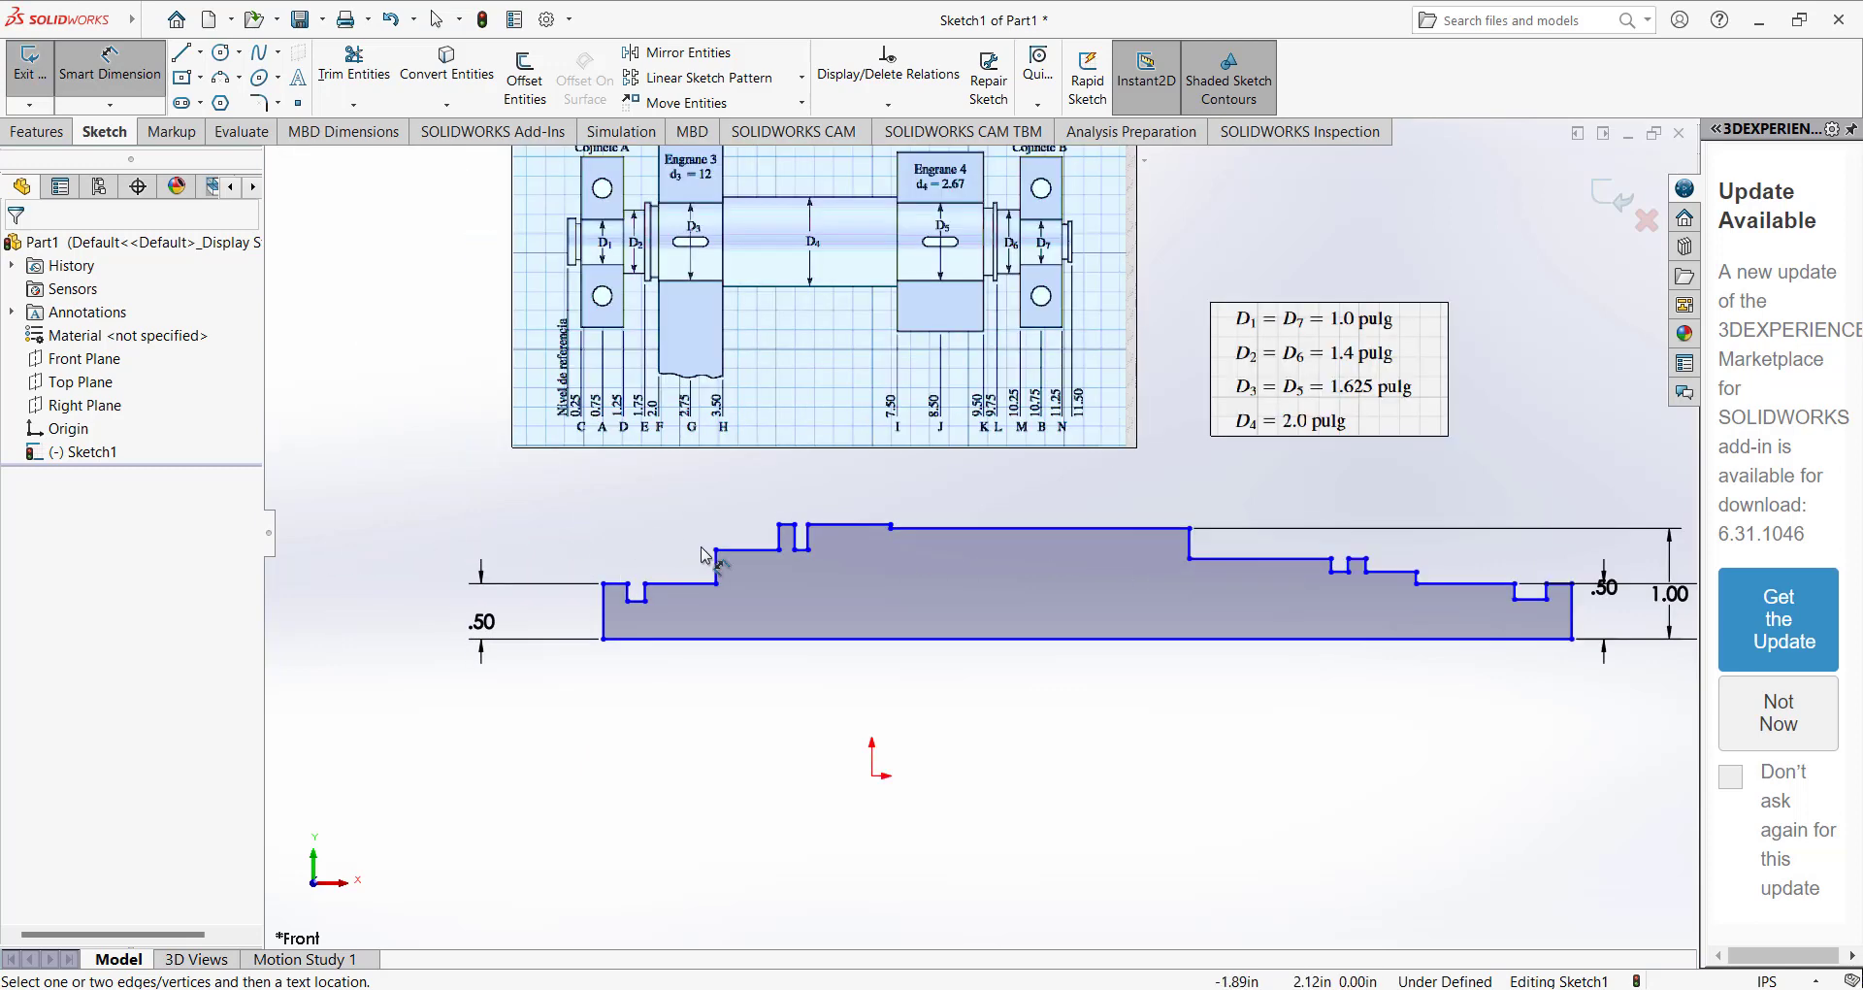
pyautogui.scroll(-1, 703, 546)
pyautogui.scroll(1, 741, 543)
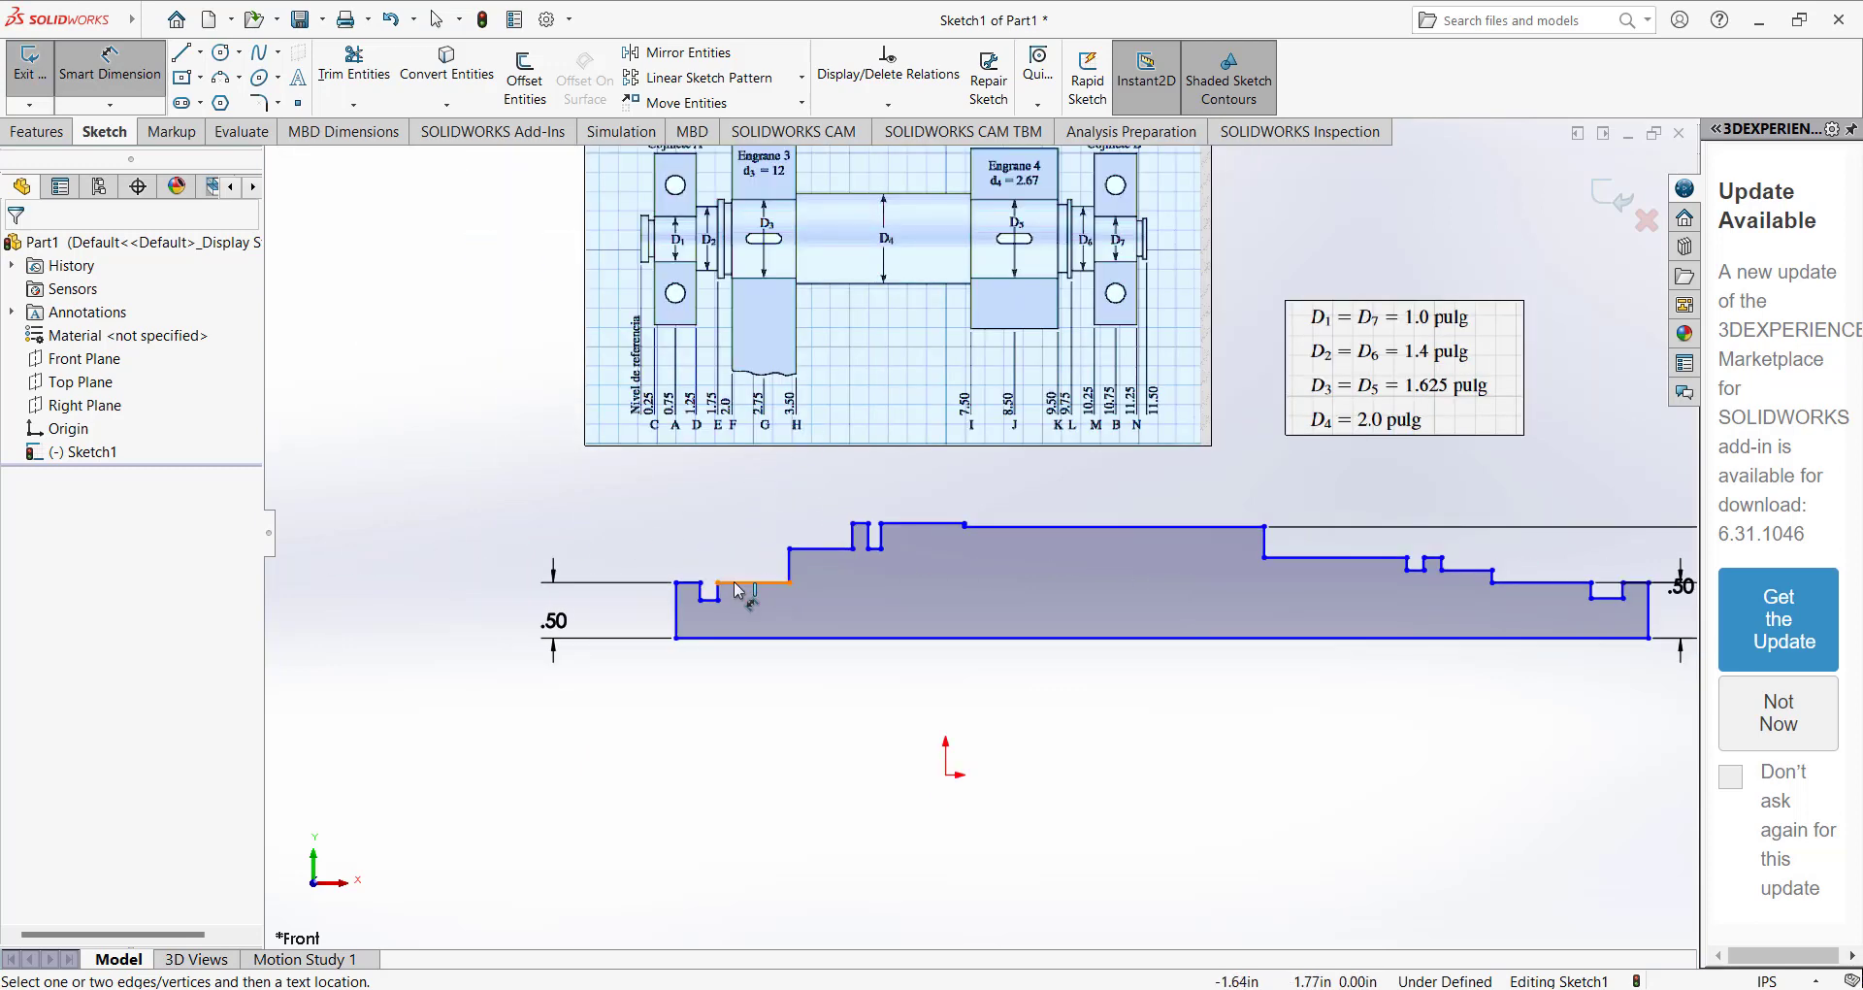
pyautogui.click(820, 549)
pyautogui.click(825, 637)
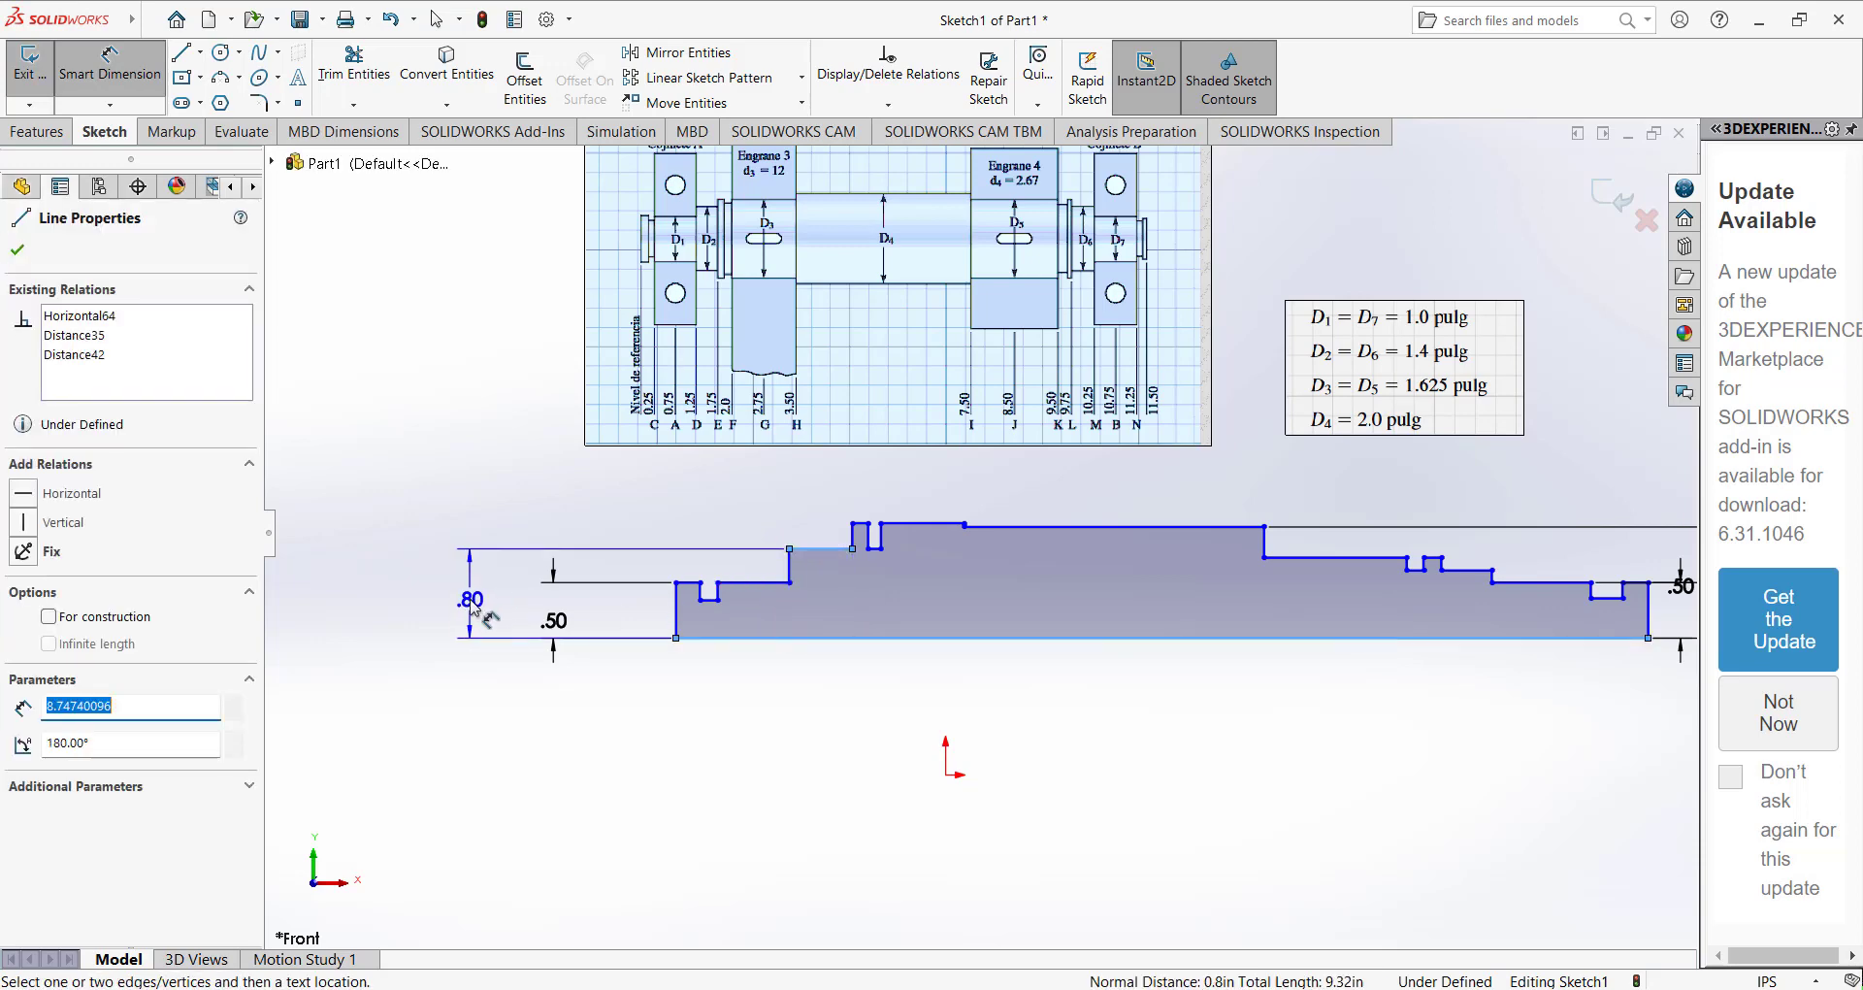
pyautogui.click(473, 606)
pyautogui.write('1.4/2')
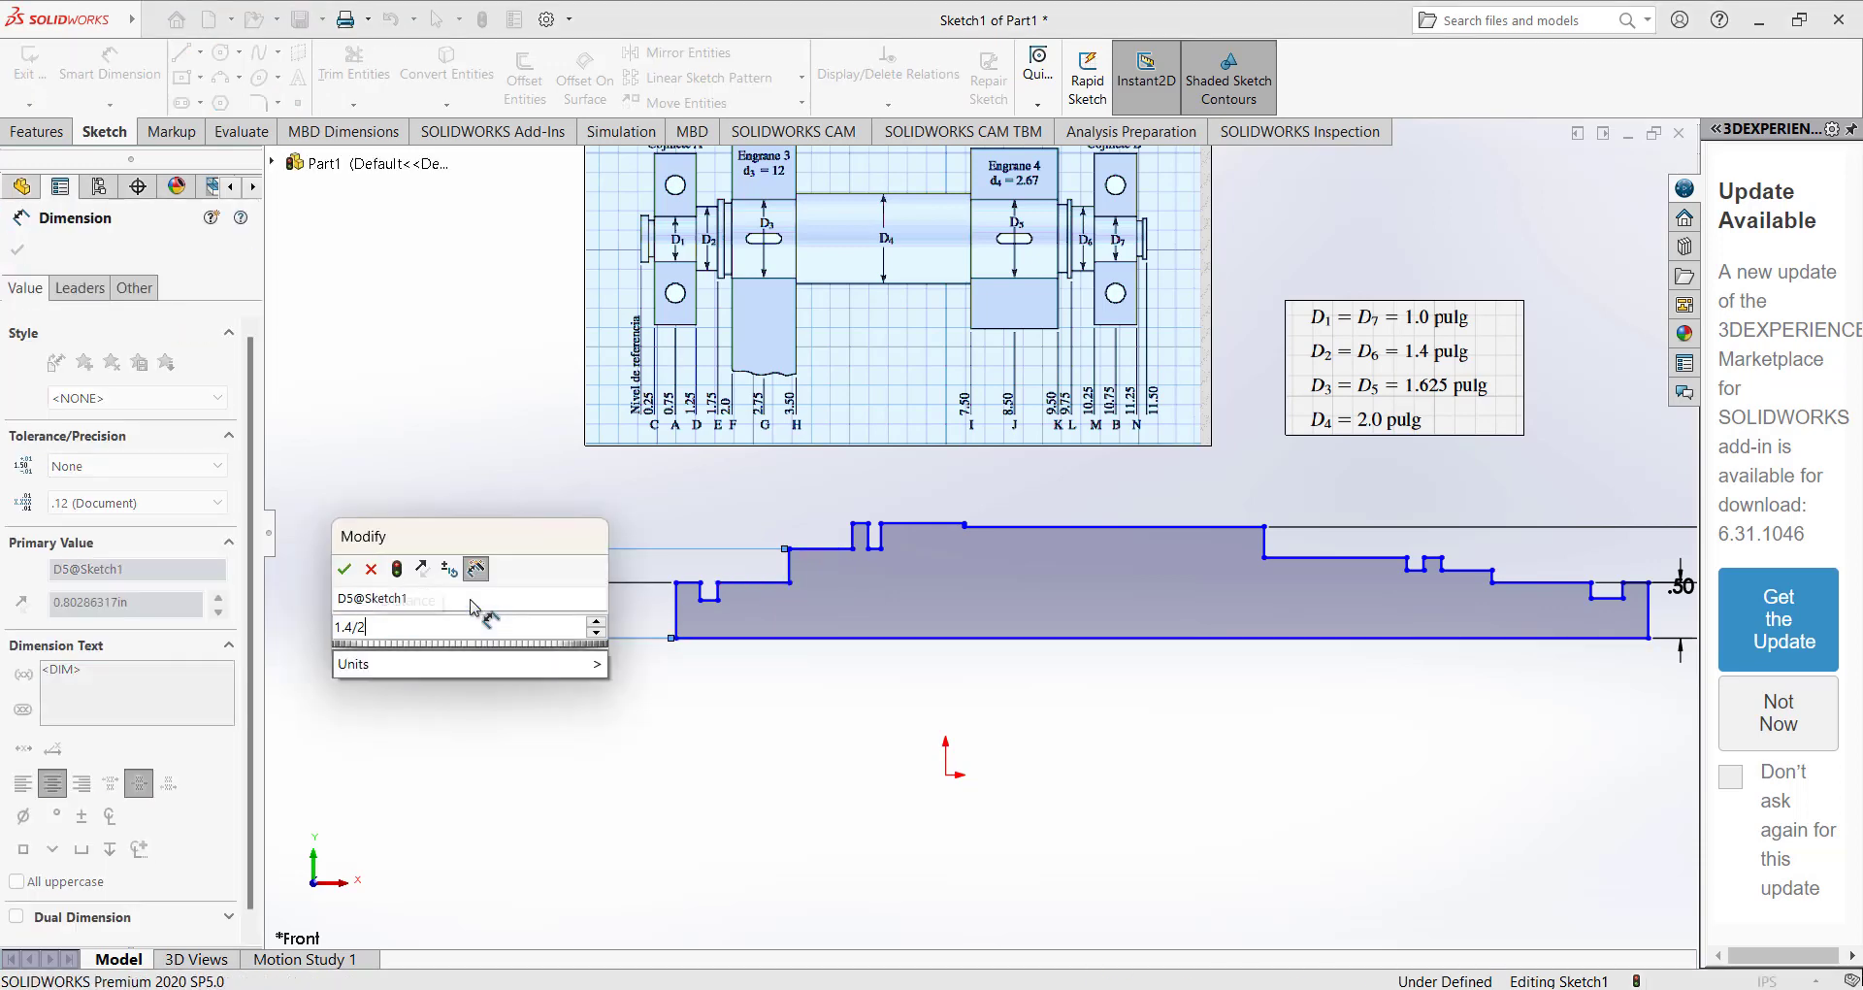
pyautogui.press('Return')
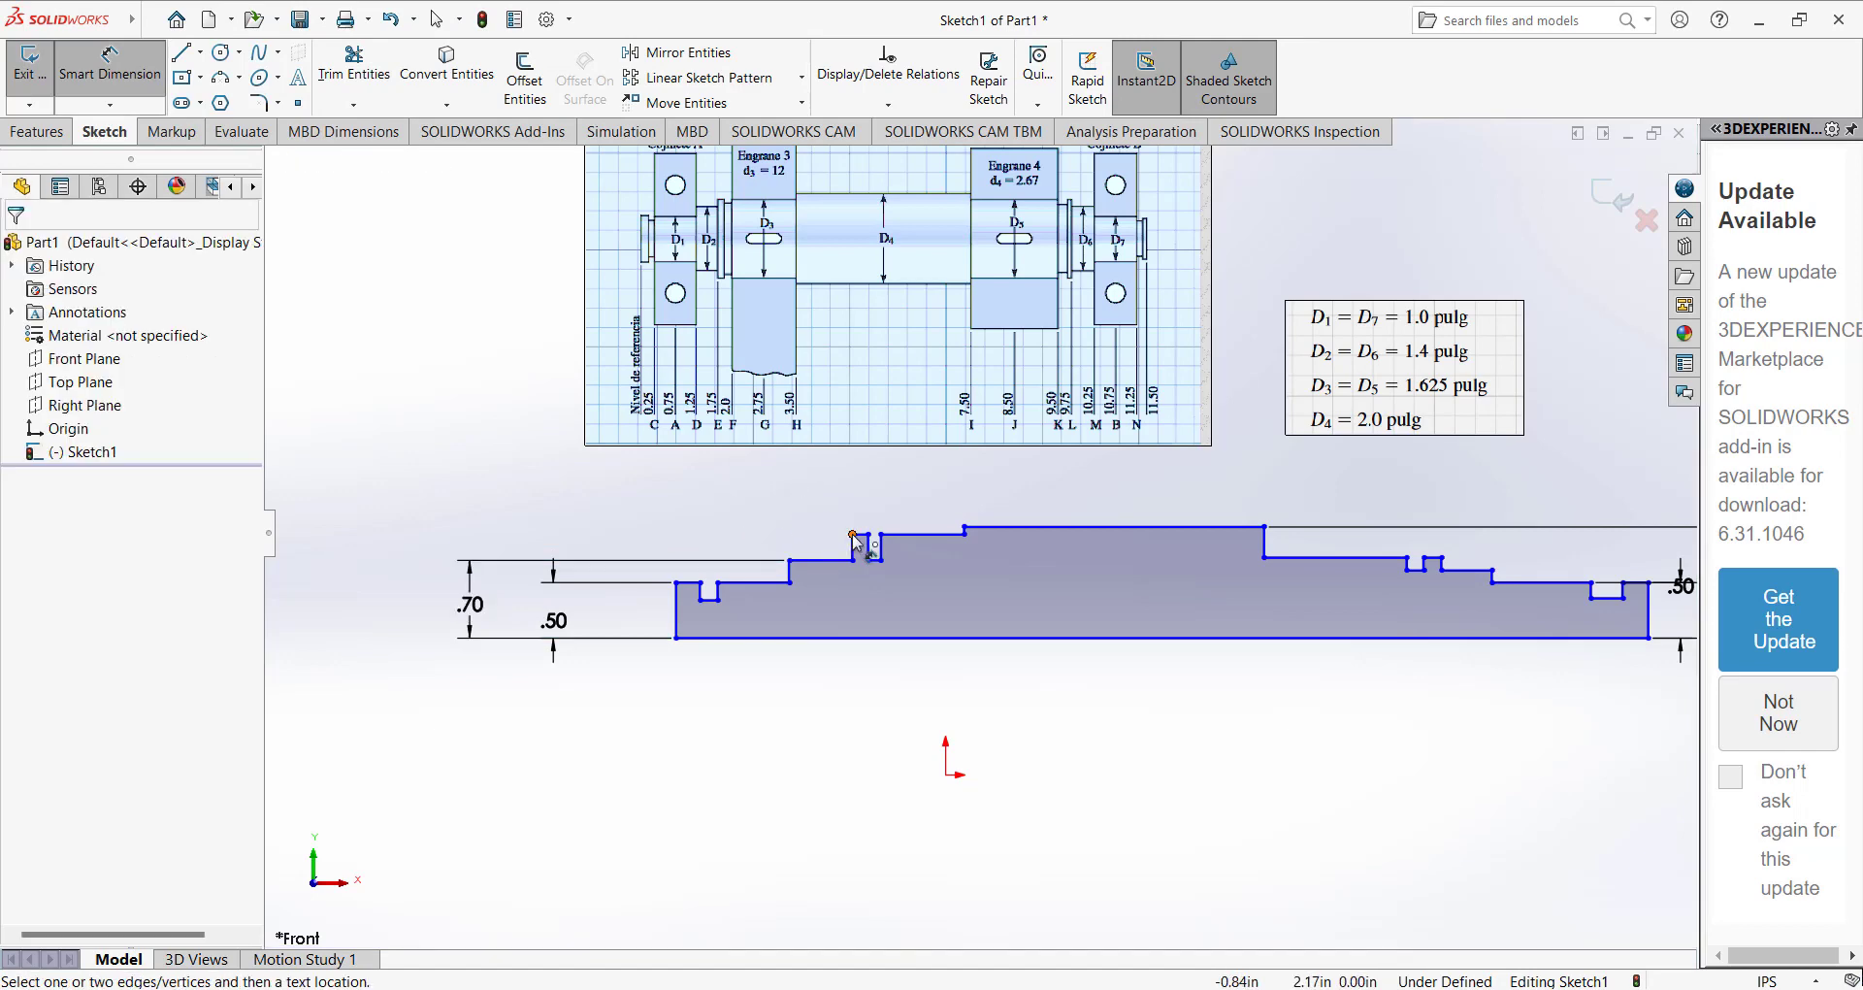
# Dimension the height from the base line to the step just left of the central section as 1.625/2 in.
pyautogui.scroll(-3, 851, 534)
pyautogui.scroll(3, 951, 550)
pyautogui.click(993, 540)
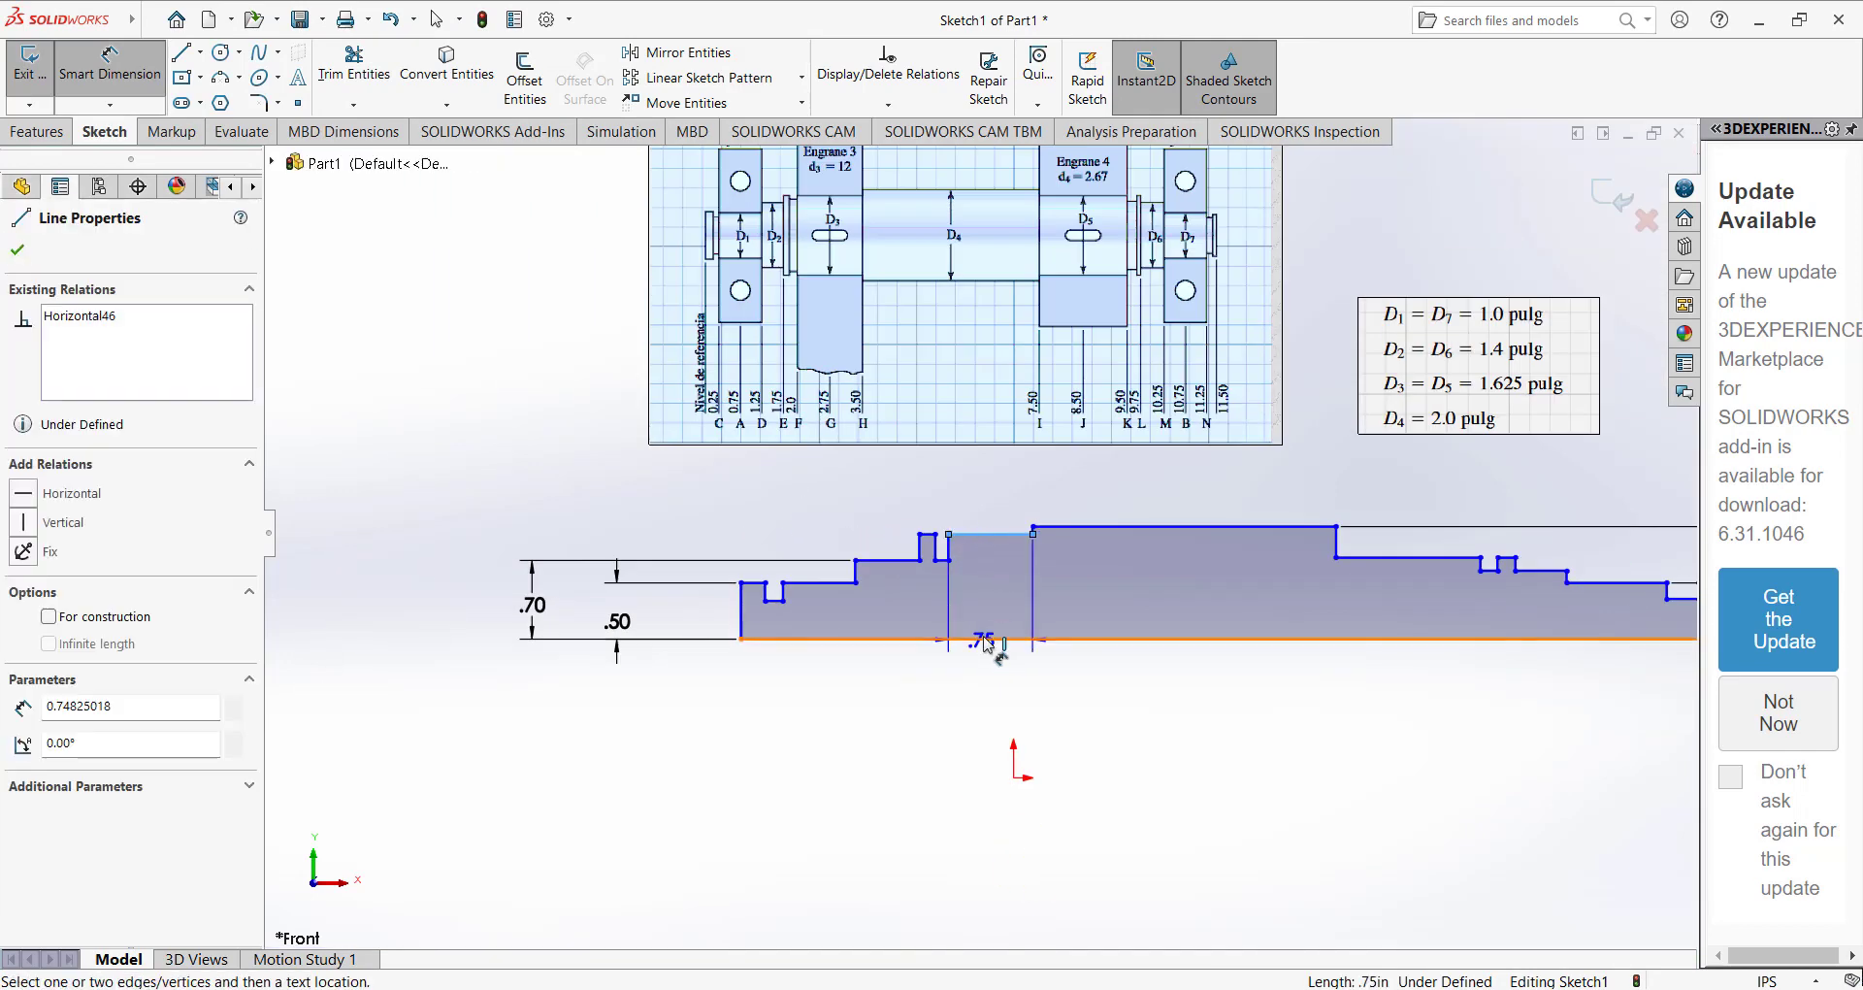
pyautogui.click(982, 639)
pyautogui.click(482, 594)
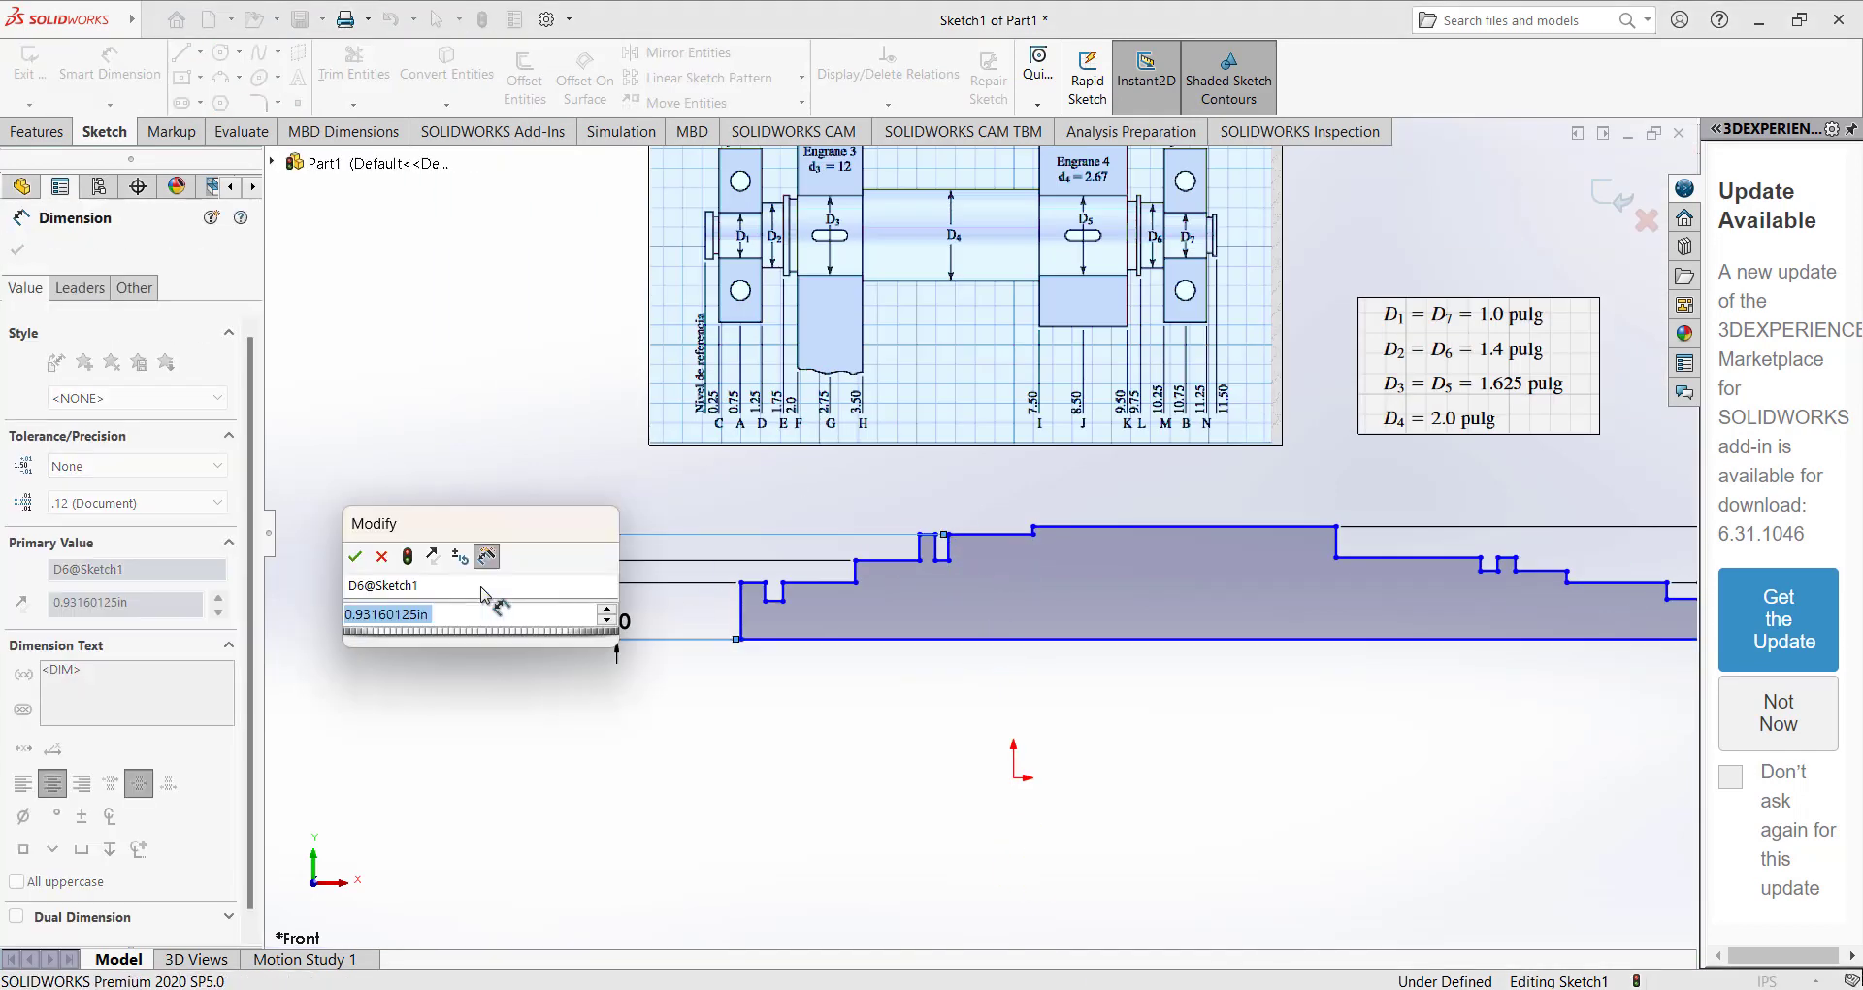
pyautogui.write('1.625/2')
pyautogui.press('Return')
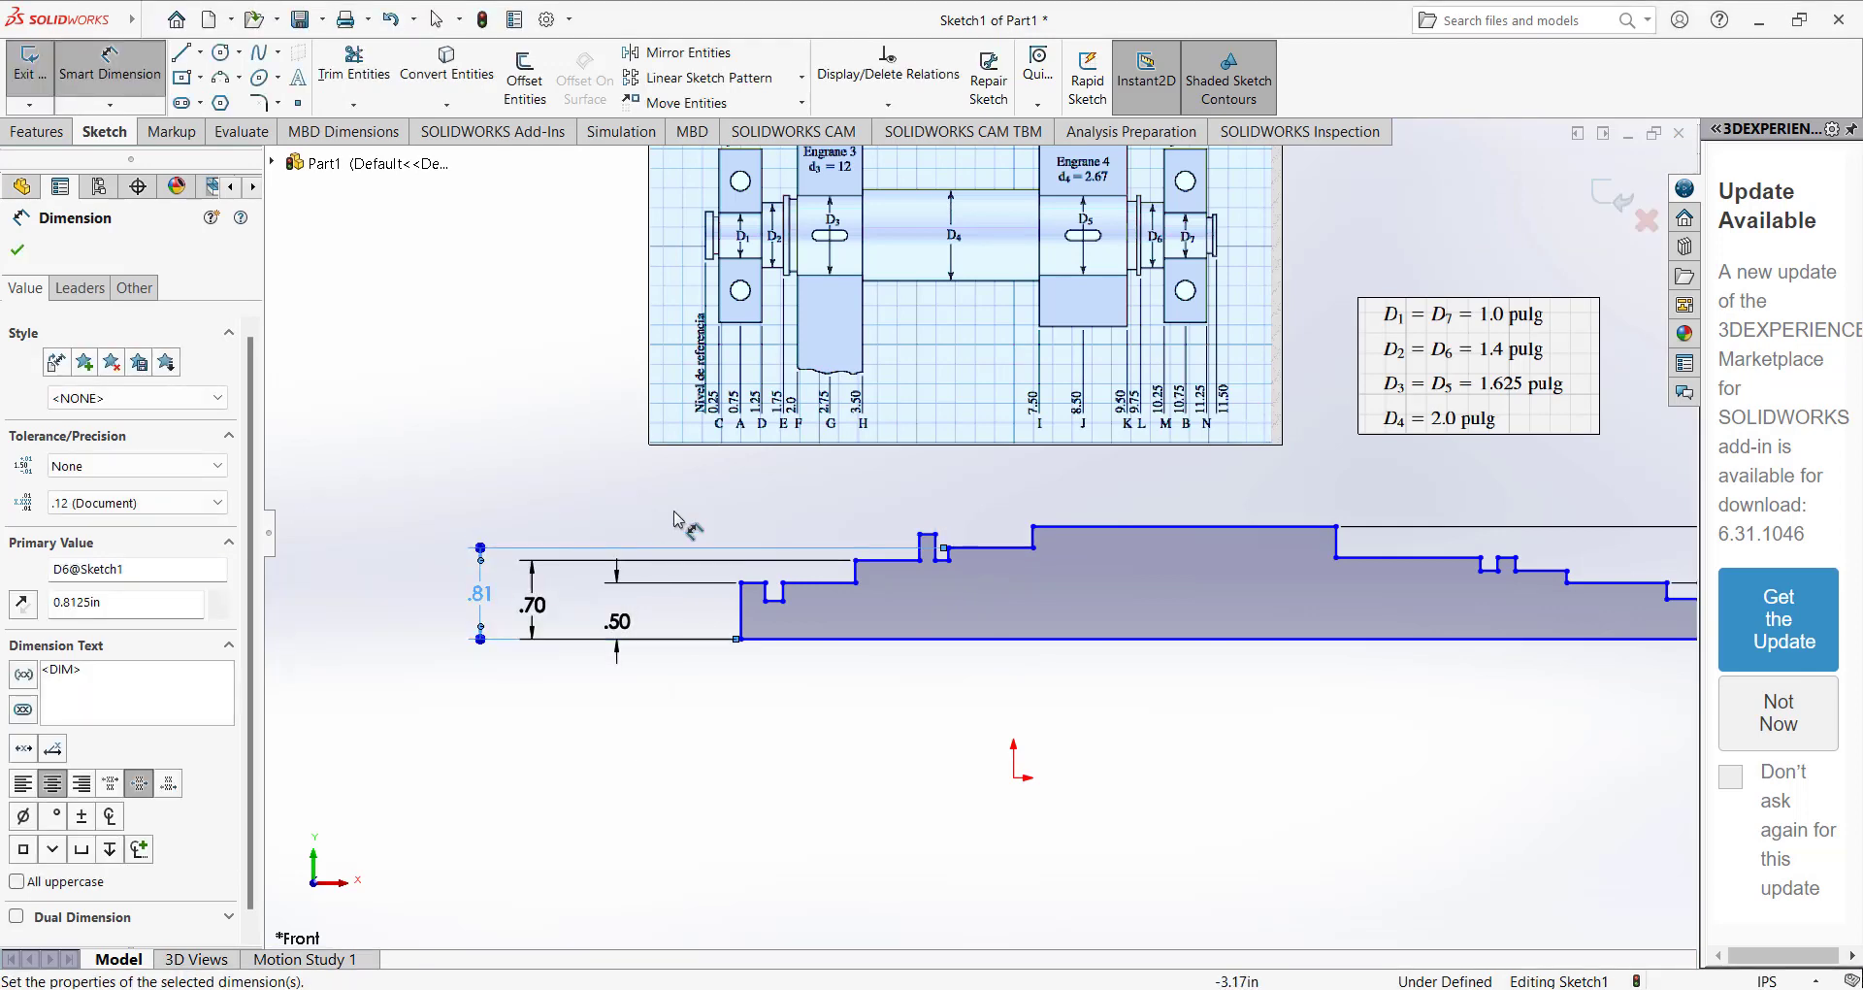
pyautogui.click(681, 511)
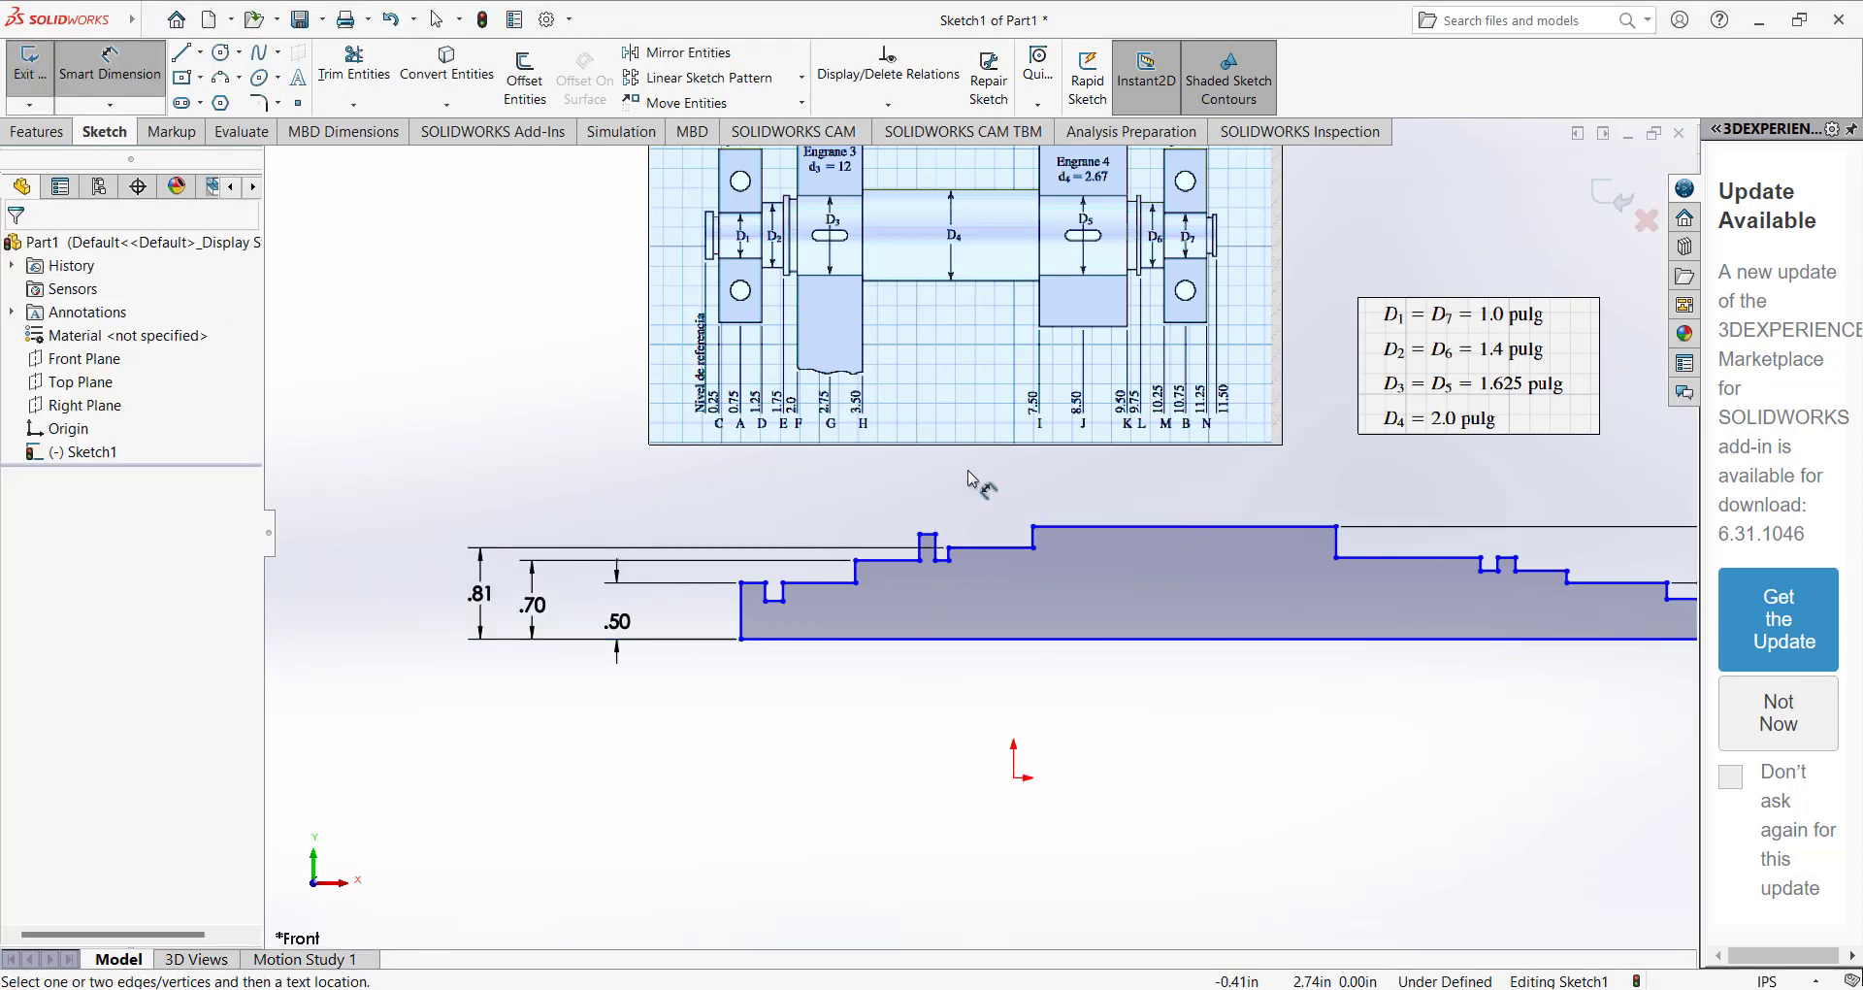
# Make the top of the small left collar collinear with the step just left of the central section.
pyautogui.scroll(-3, 963, 494)
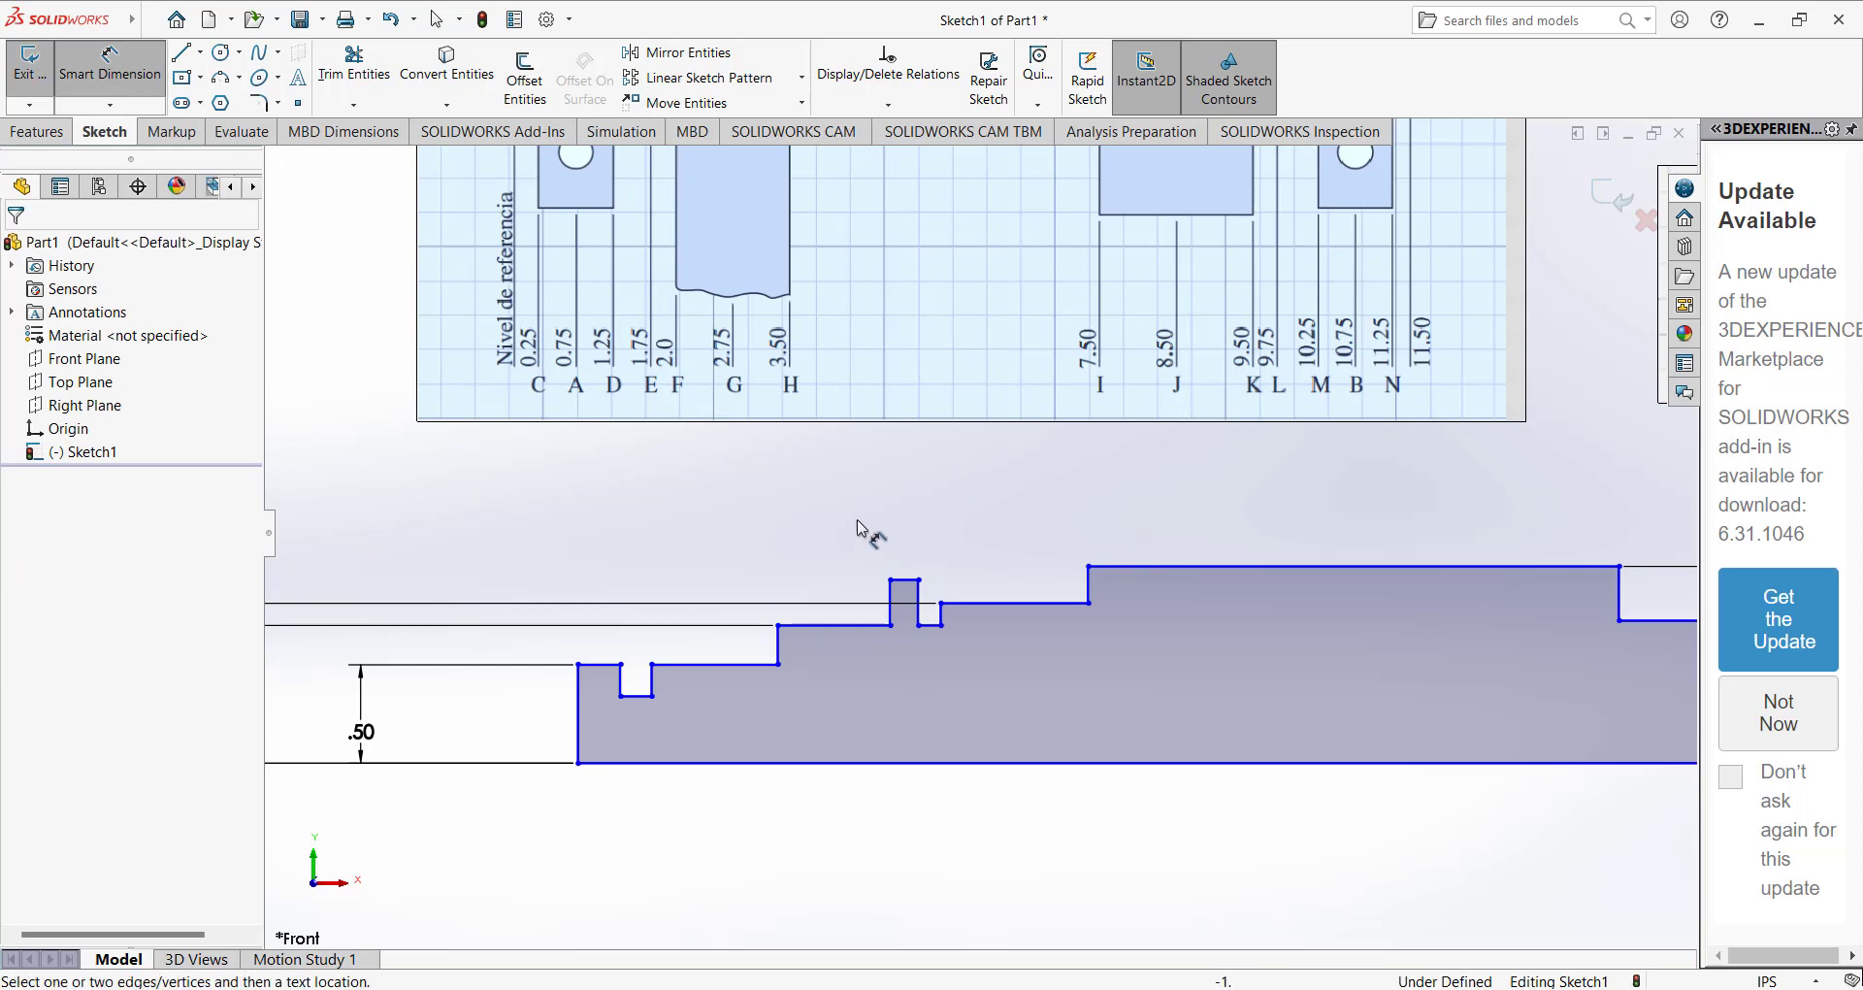
pyautogui.press('Escape')
pyautogui.scroll(-3, 905, 578)
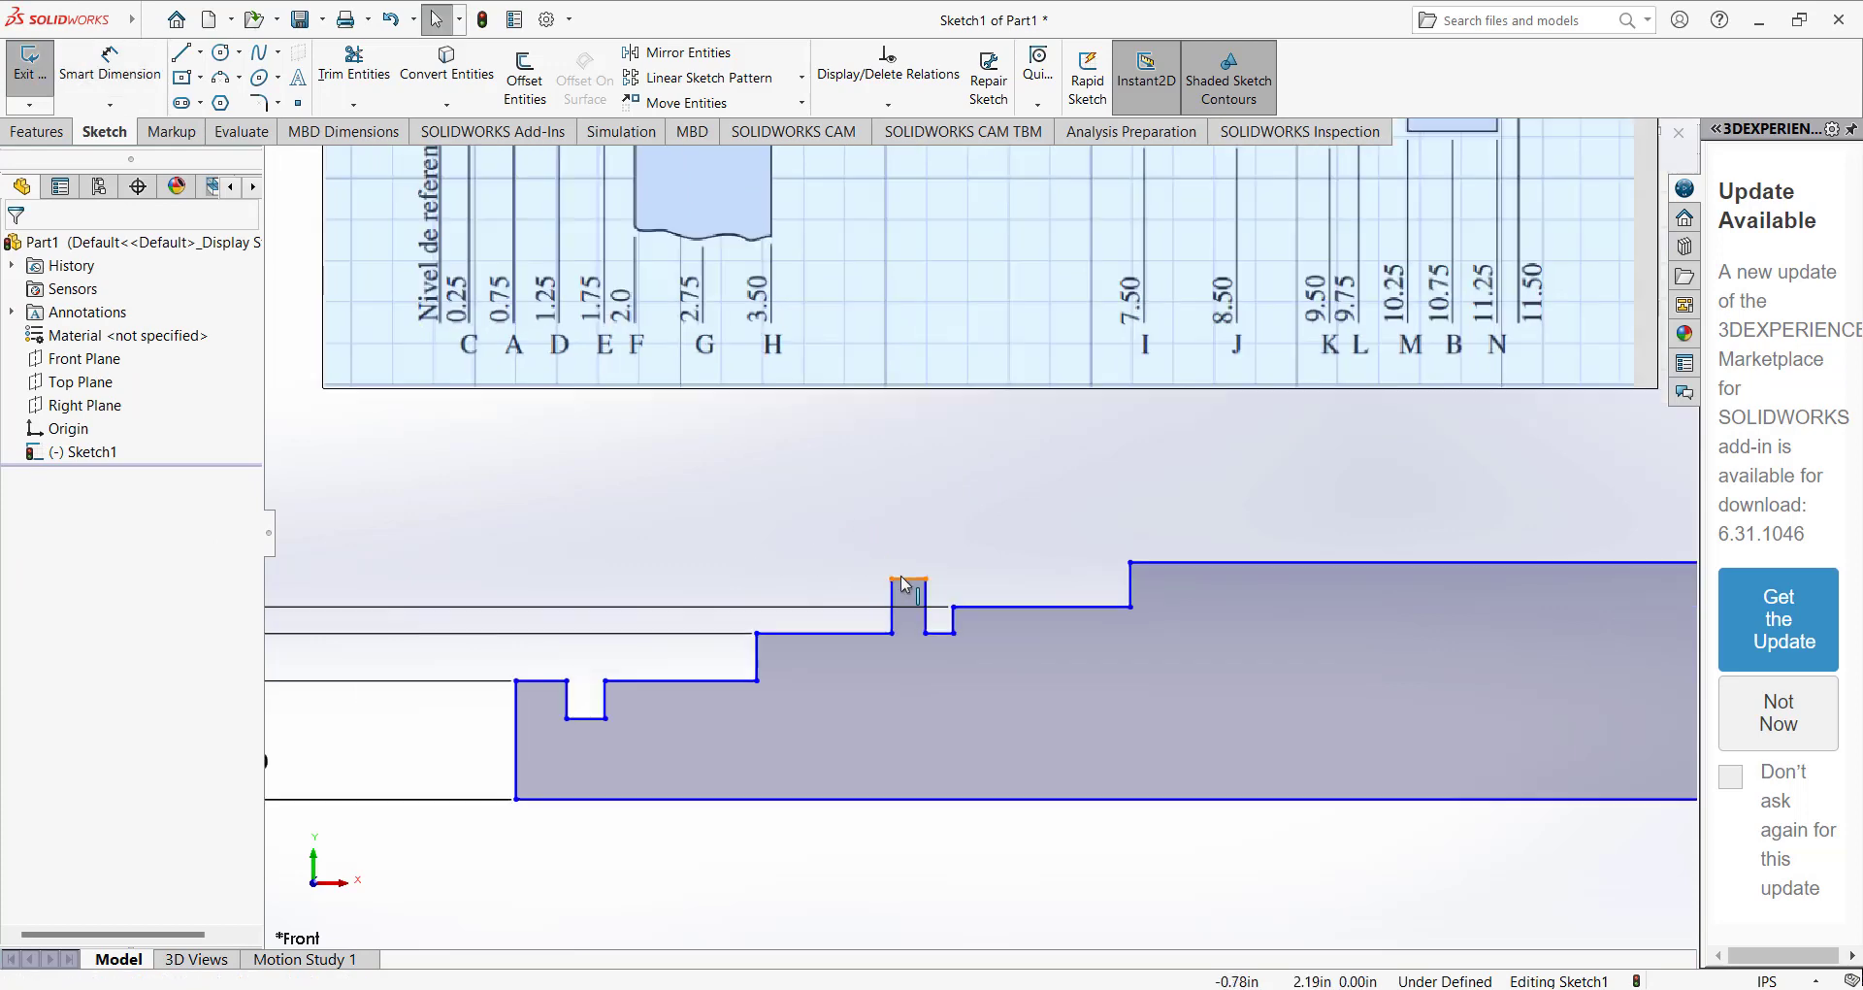
pyautogui.click(905, 579)
pyautogui.keyDown('ctrl'); pyautogui.click(1079, 632); pyautogui.keyUp('ctrl')
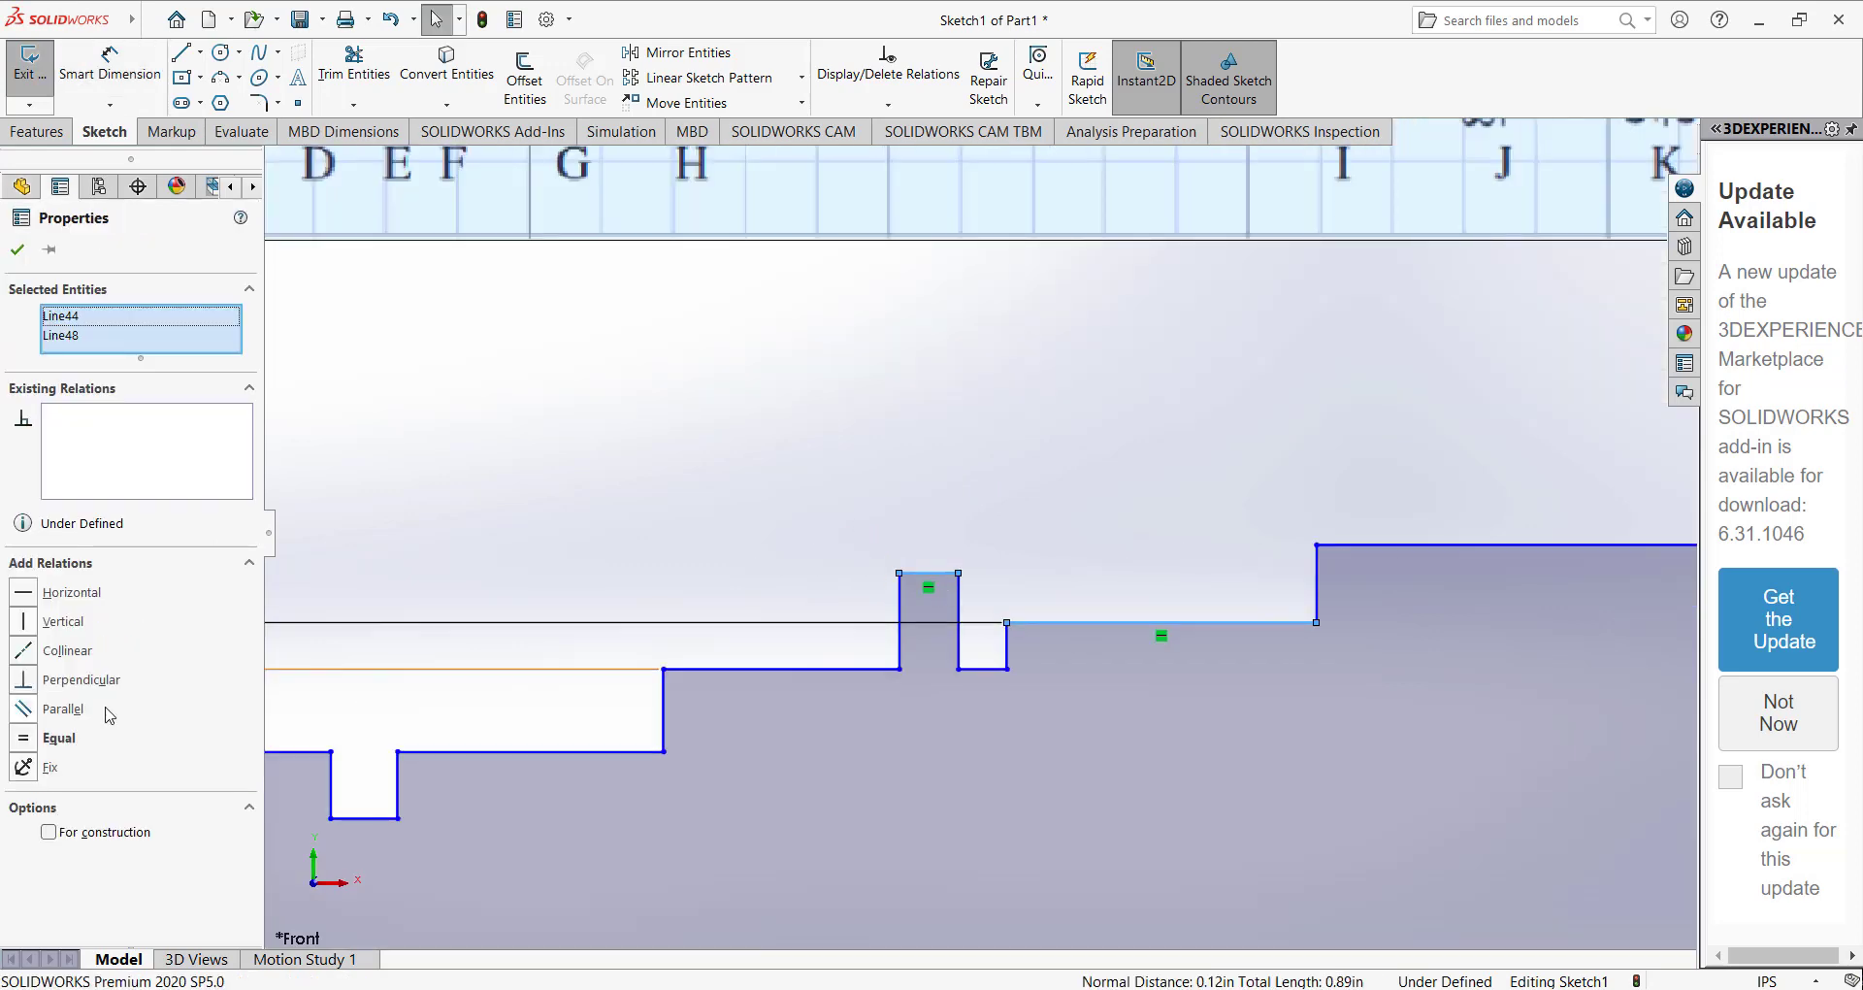
pyautogui.click(68, 648)
pyautogui.click(686, 528)
# Raise the floor of the groove beside the left collar to the level of the 0.70 in step.
pyautogui.scroll(2, 982, 670)
pyautogui.click(986, 664)
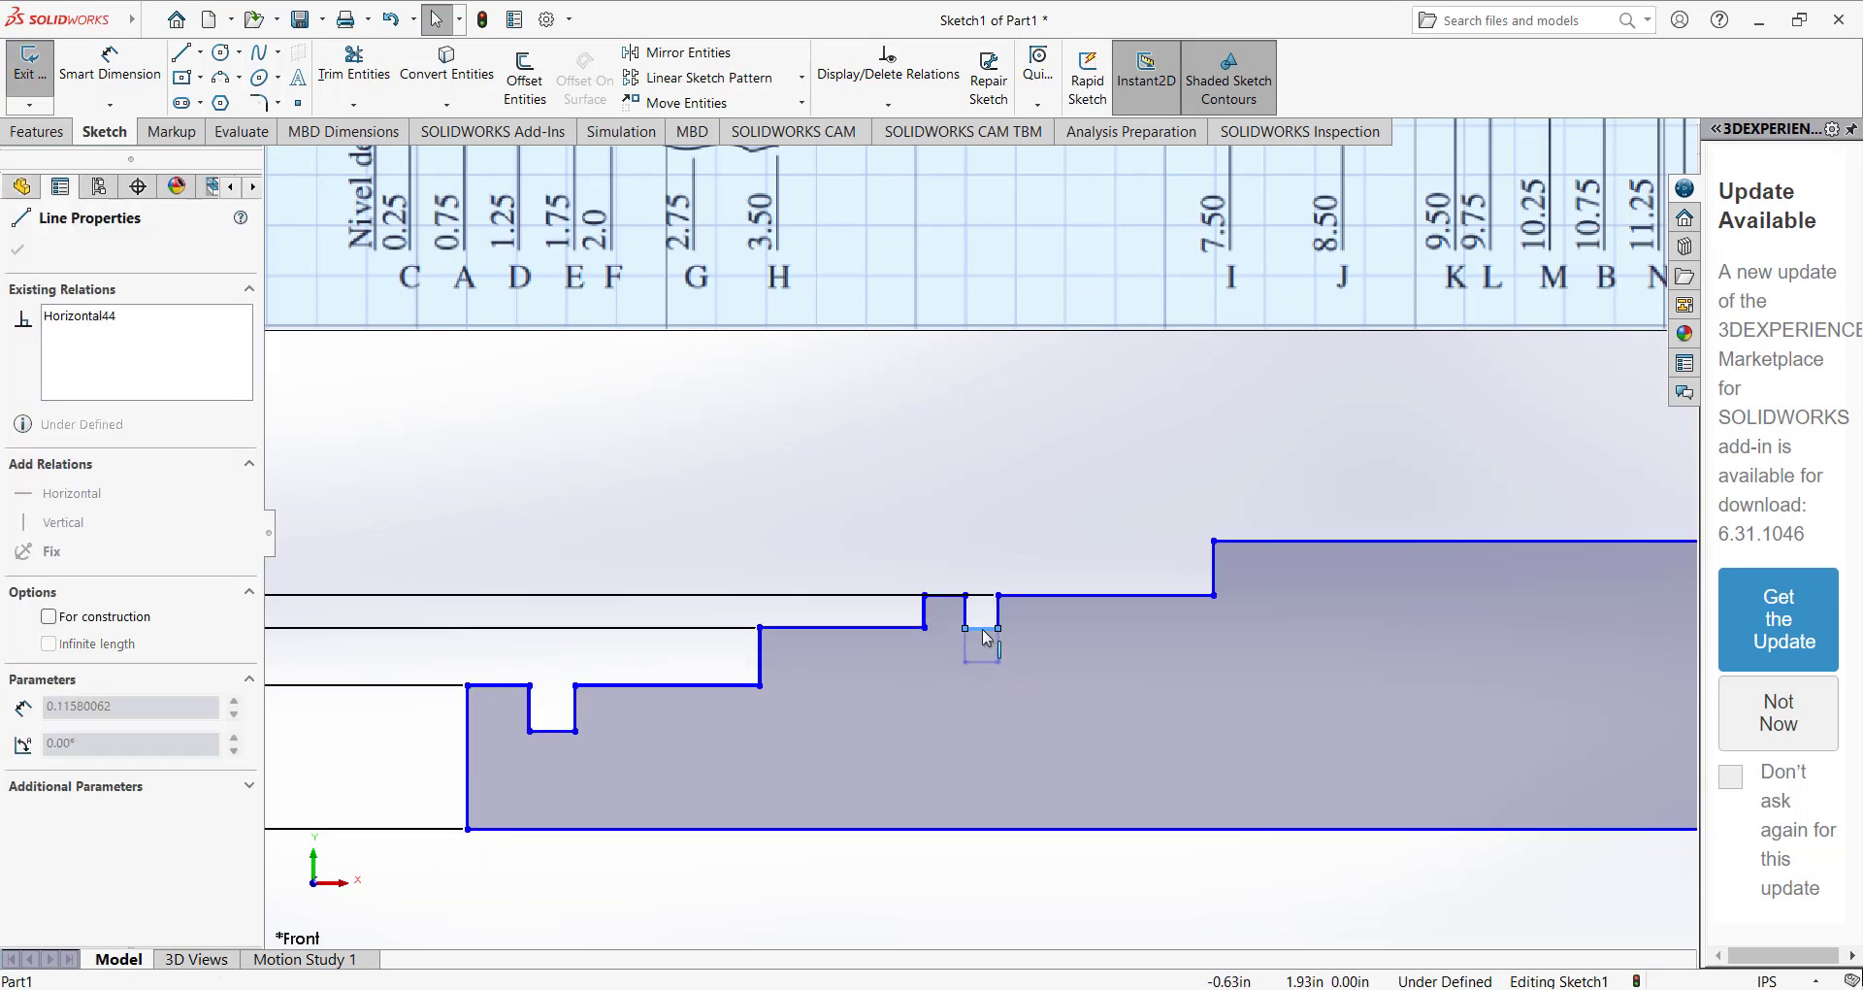
pyautogui.click(802, 533)
# Make the two top segments on either side of the left-end groove collinear.
pyautogui.scroll(3, 815, 524)
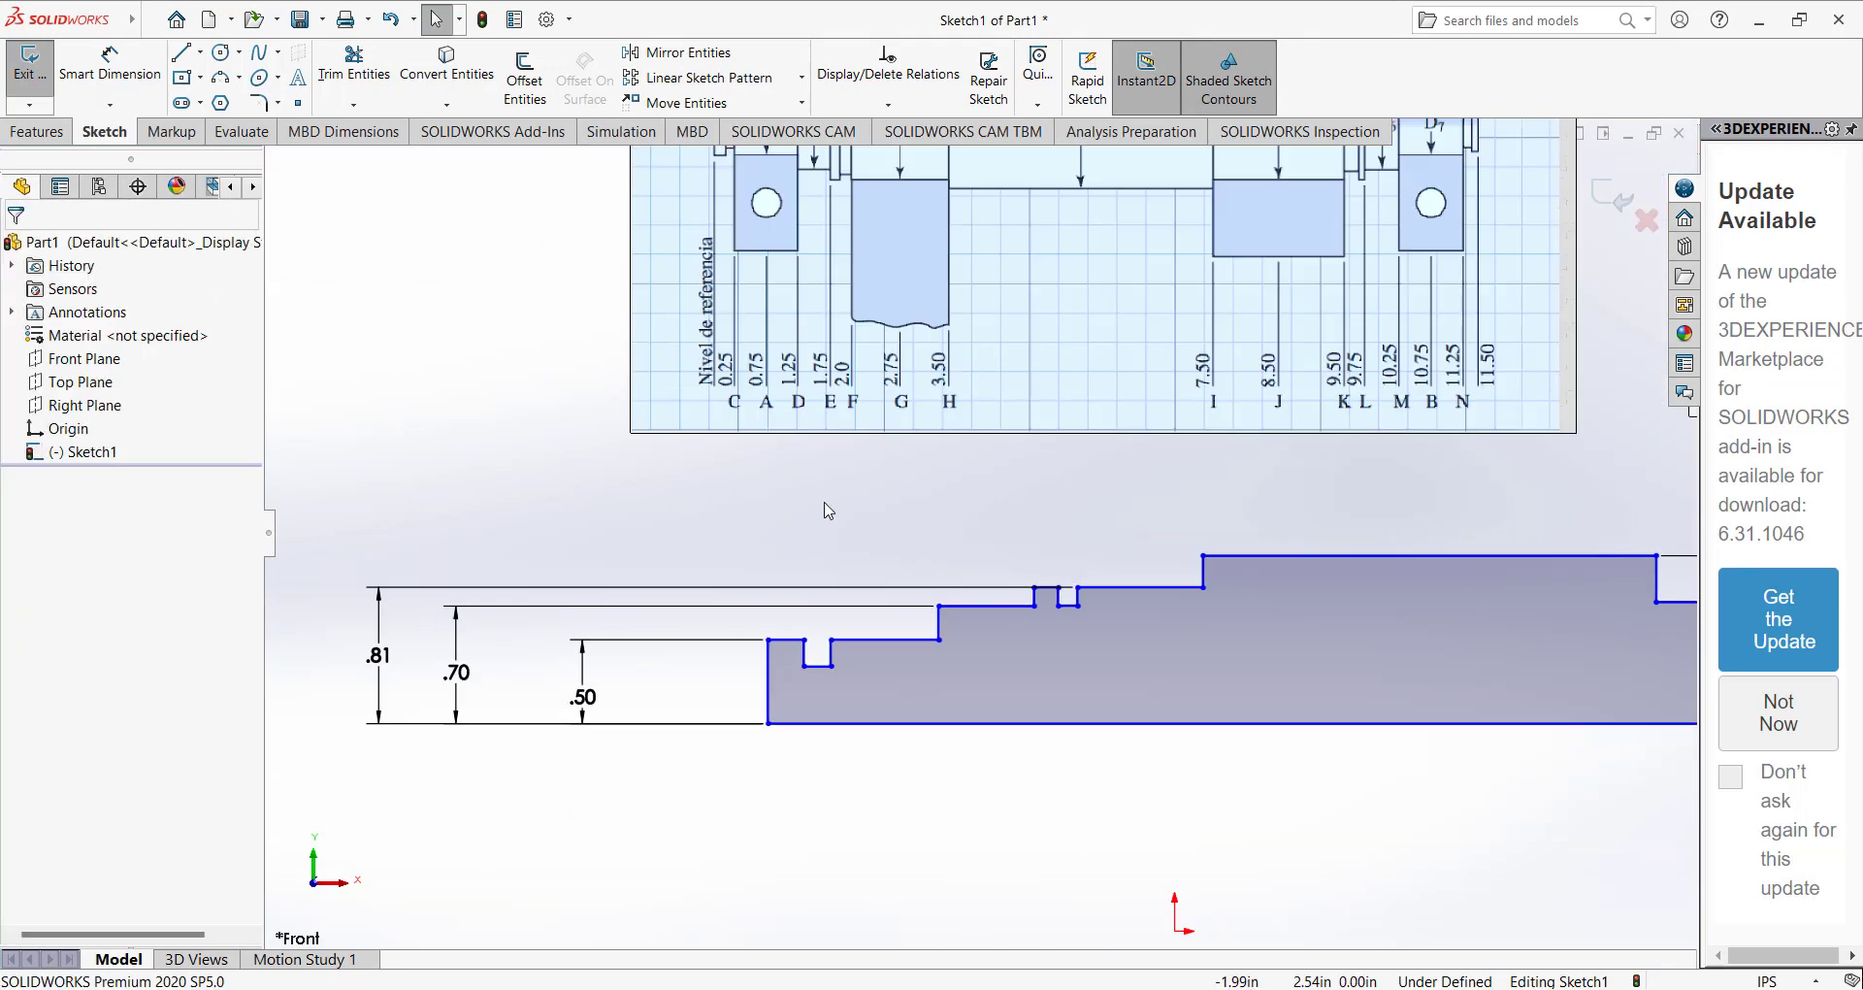
pyautogui.click(846, 641)
pyautogui.keyDown('ctrl'); pyautogui.click(843, 639); pyautogui.keyUp('ctrl')
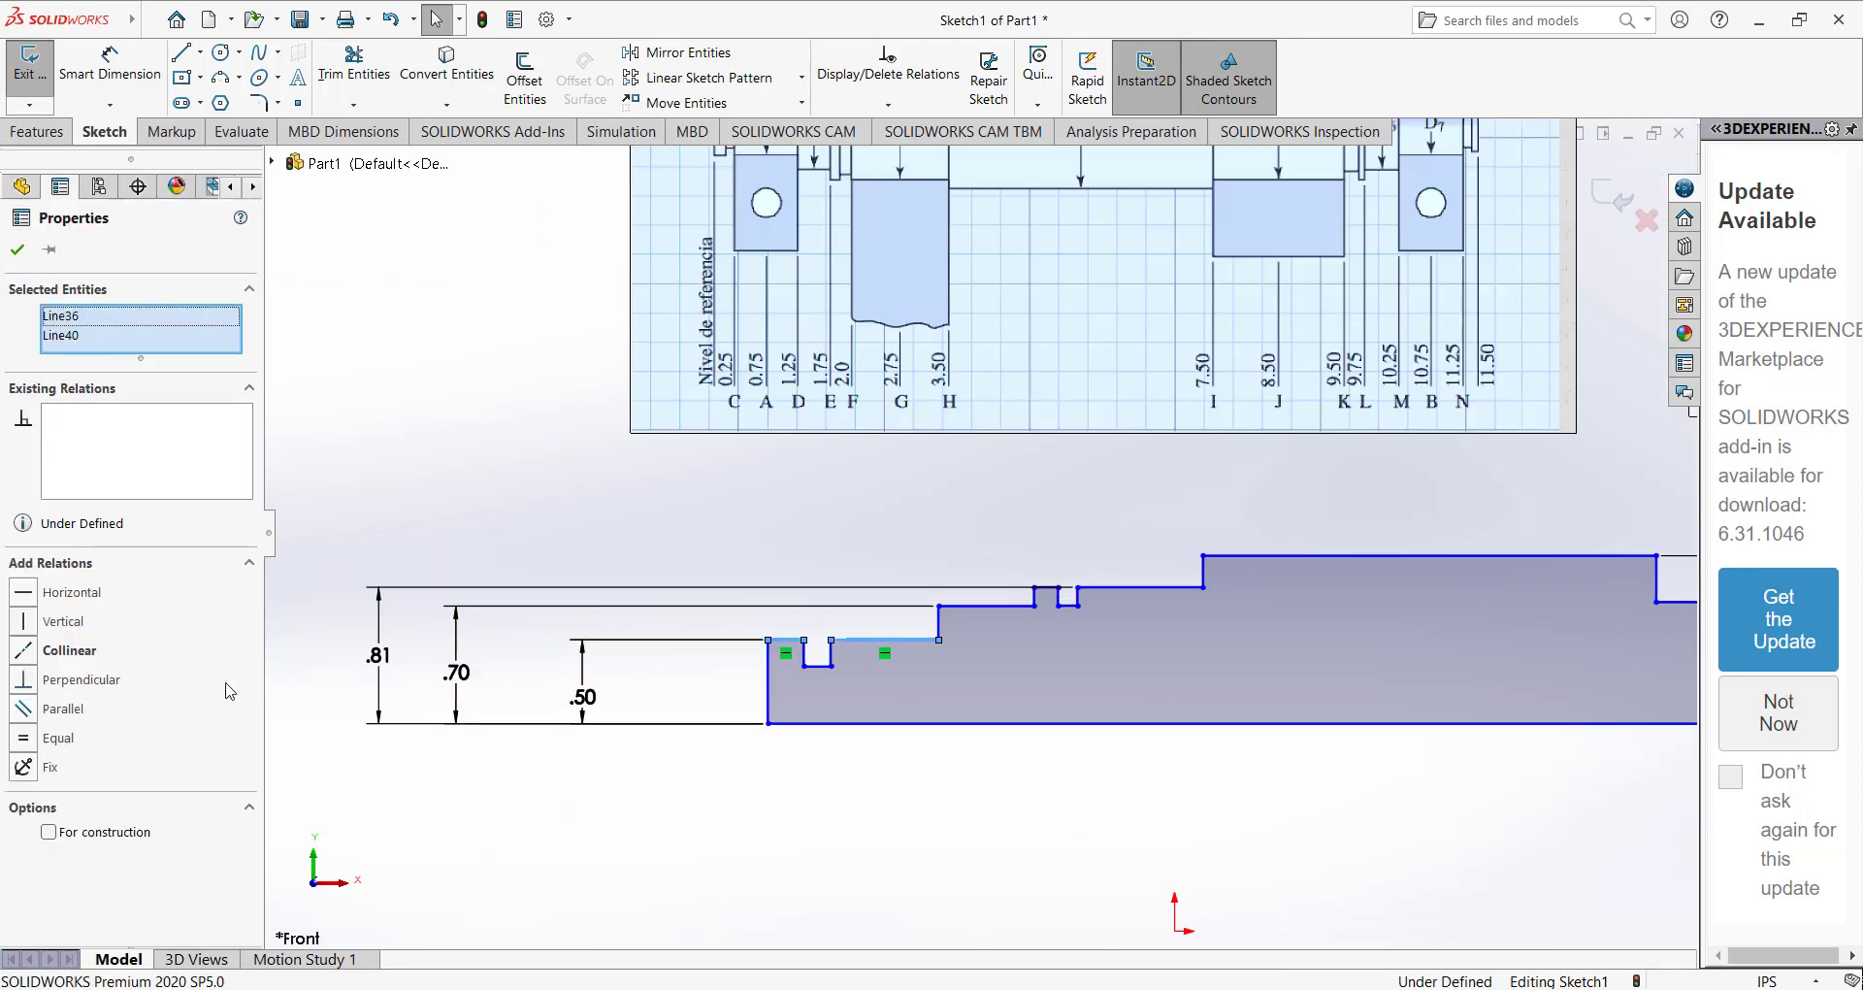
pyautogui.click(31, 651)
pyautogui.click(748, 547)
# Try to make the two top segments on either side of the right-end groove collinear.
pyautogui.scroll(4, 980, 543)
pyautogui.scroll(-8, 1542, 563)
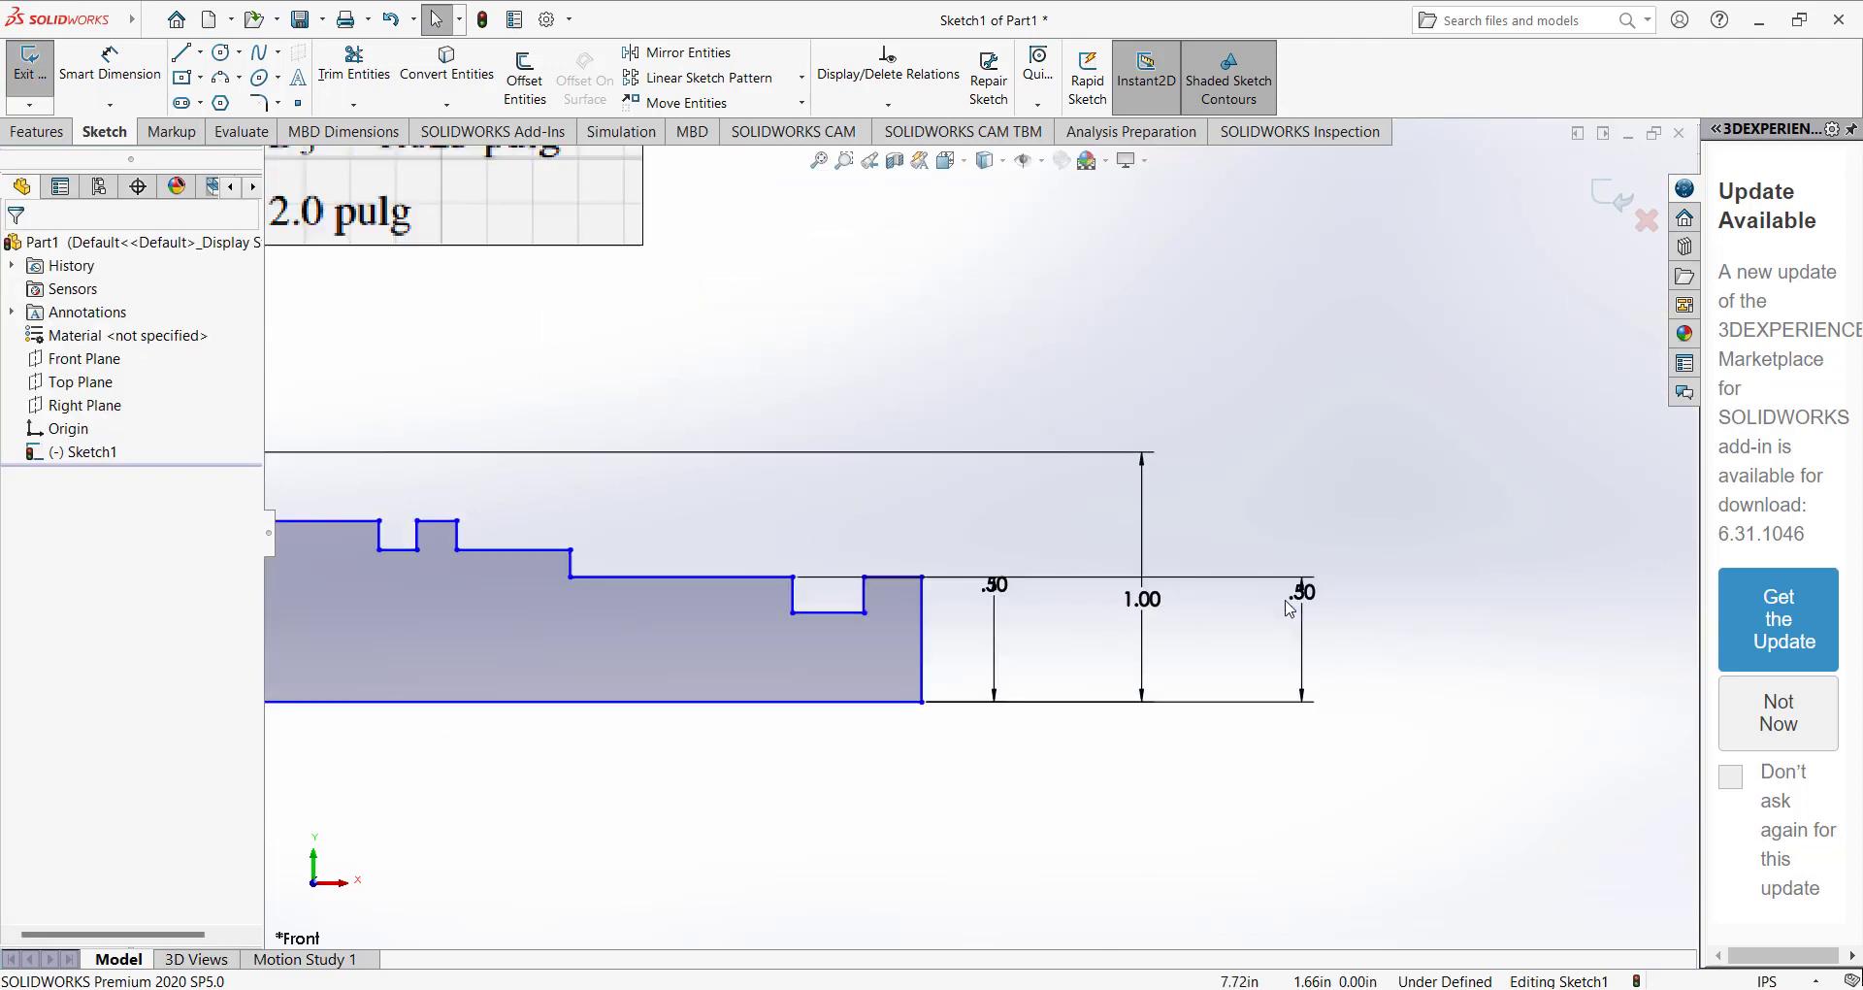
pyautogui.scroll(4, 748, 582)
pyautogui.scroll(-3, 628, 527)
pyautogui.click(1125, 552)
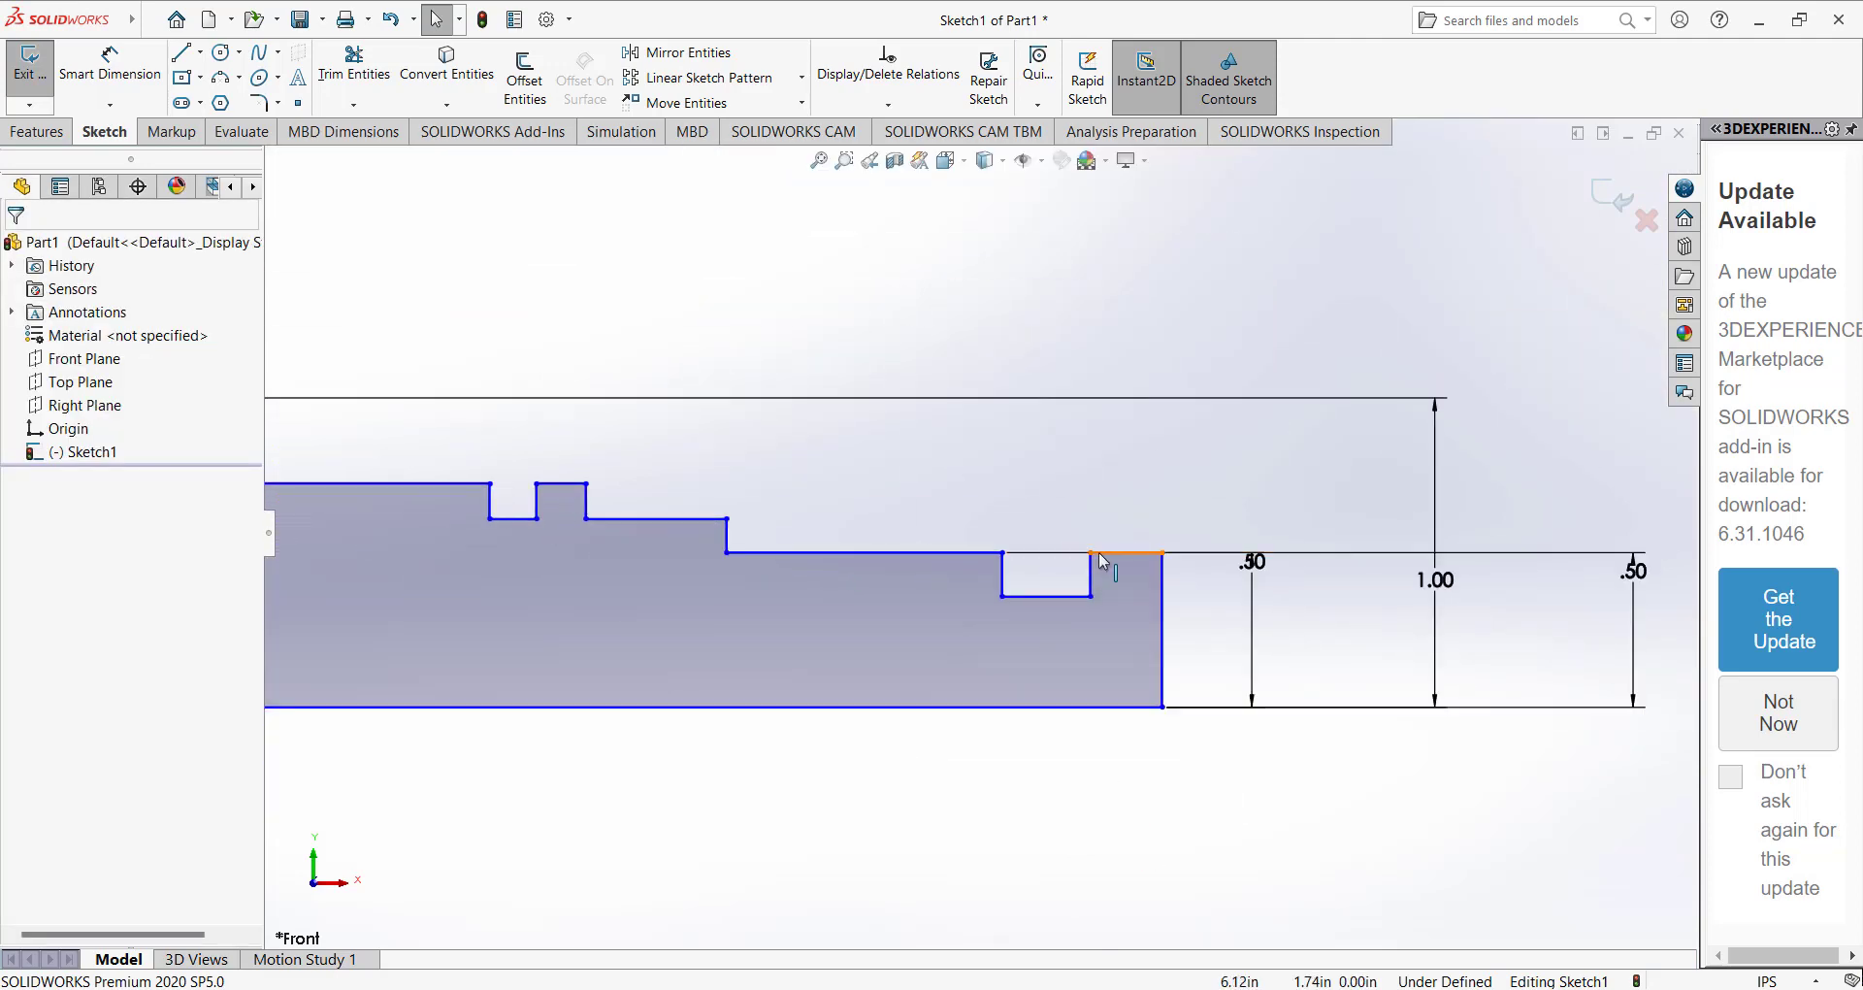
pyautogui.keyDown('ctrl'); pyautogui.click(805, 553); pyautogui.keyUp('ctrl')
pyautogui.click(23, 650)
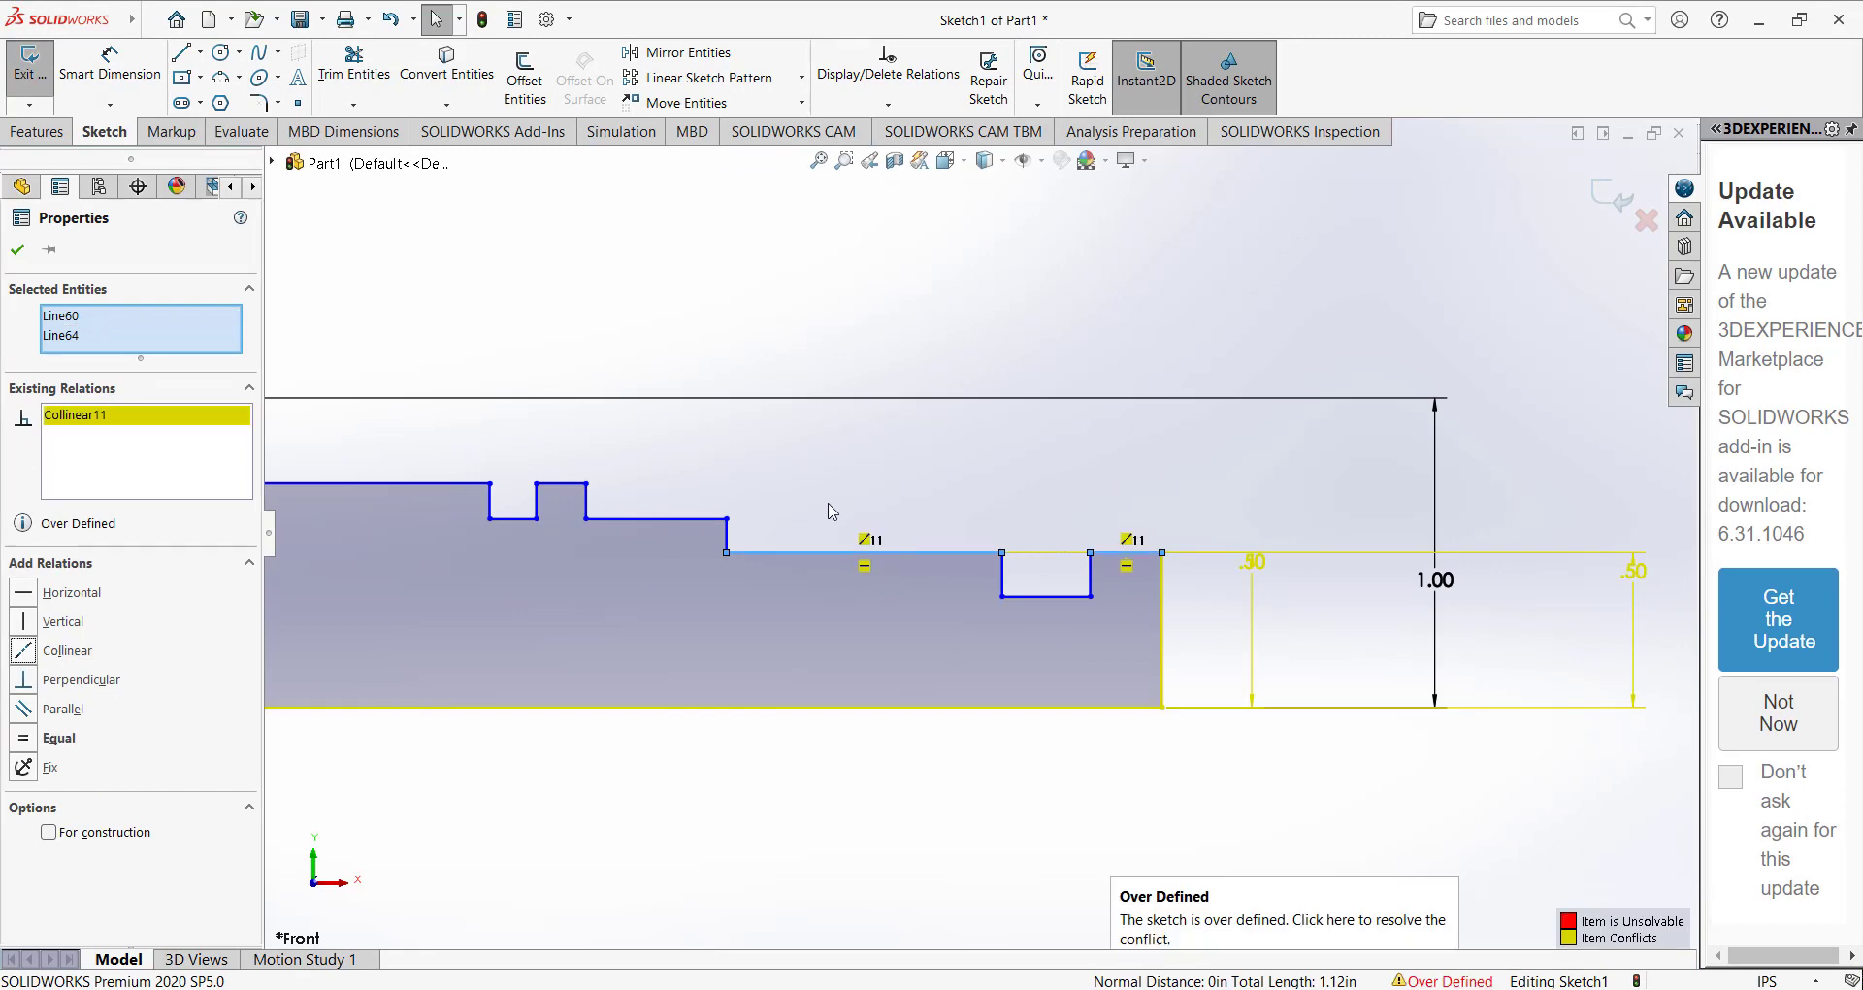
pyautogui.click(851, 502)
pyautogui.hotkey('ctrl', 'z')
# Narrow the groove near the profile's right end by moving its inner wall toward the shaft end.
pyautogui.scroll(3, 823, 433)
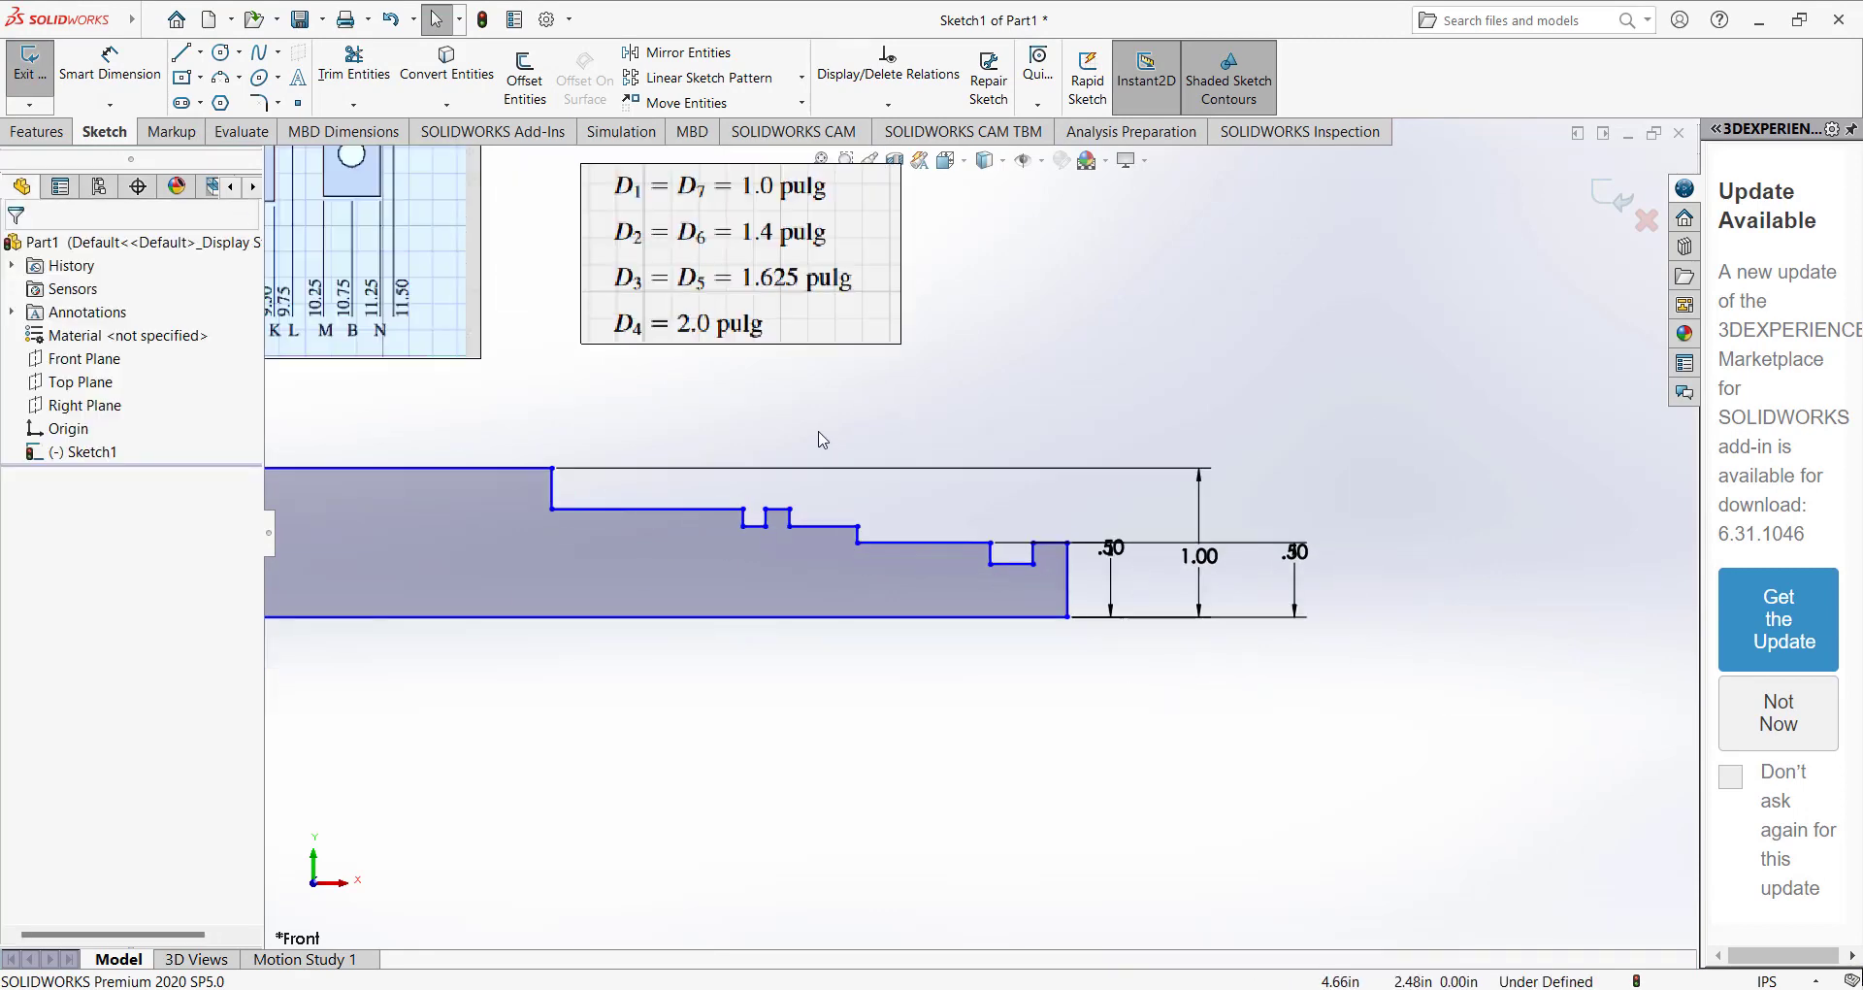
pyautogui.click(989, 549)
pyautogui.scroll(-3, 997, 534)
pyautogui.click(998, 533)
pyautogui.moveTo(978, 560); pyautogui.dragTo(1004, 570)
pyautogui.scroll(6, 960, 533)
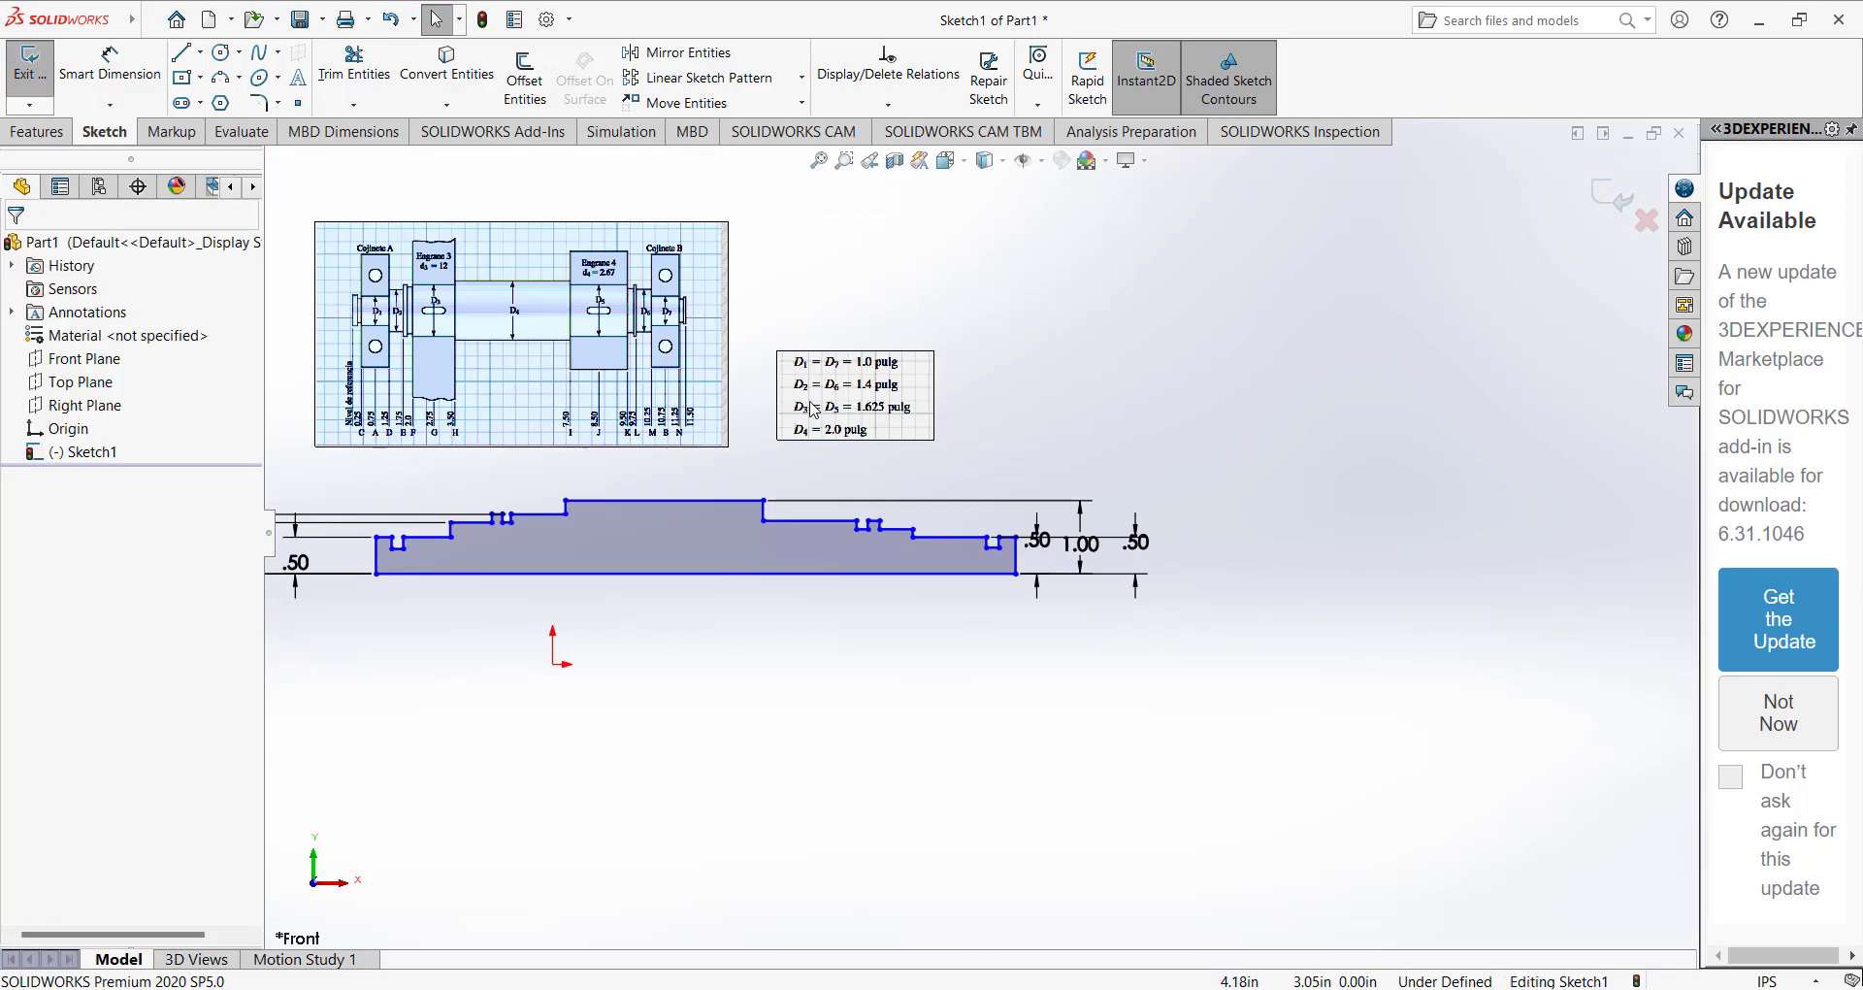
# Shift the right-hand shoulder and small collar toward the shaft's right end, widening the groove beside the collar.
pyautogui.scroll(-2, 982, 605)
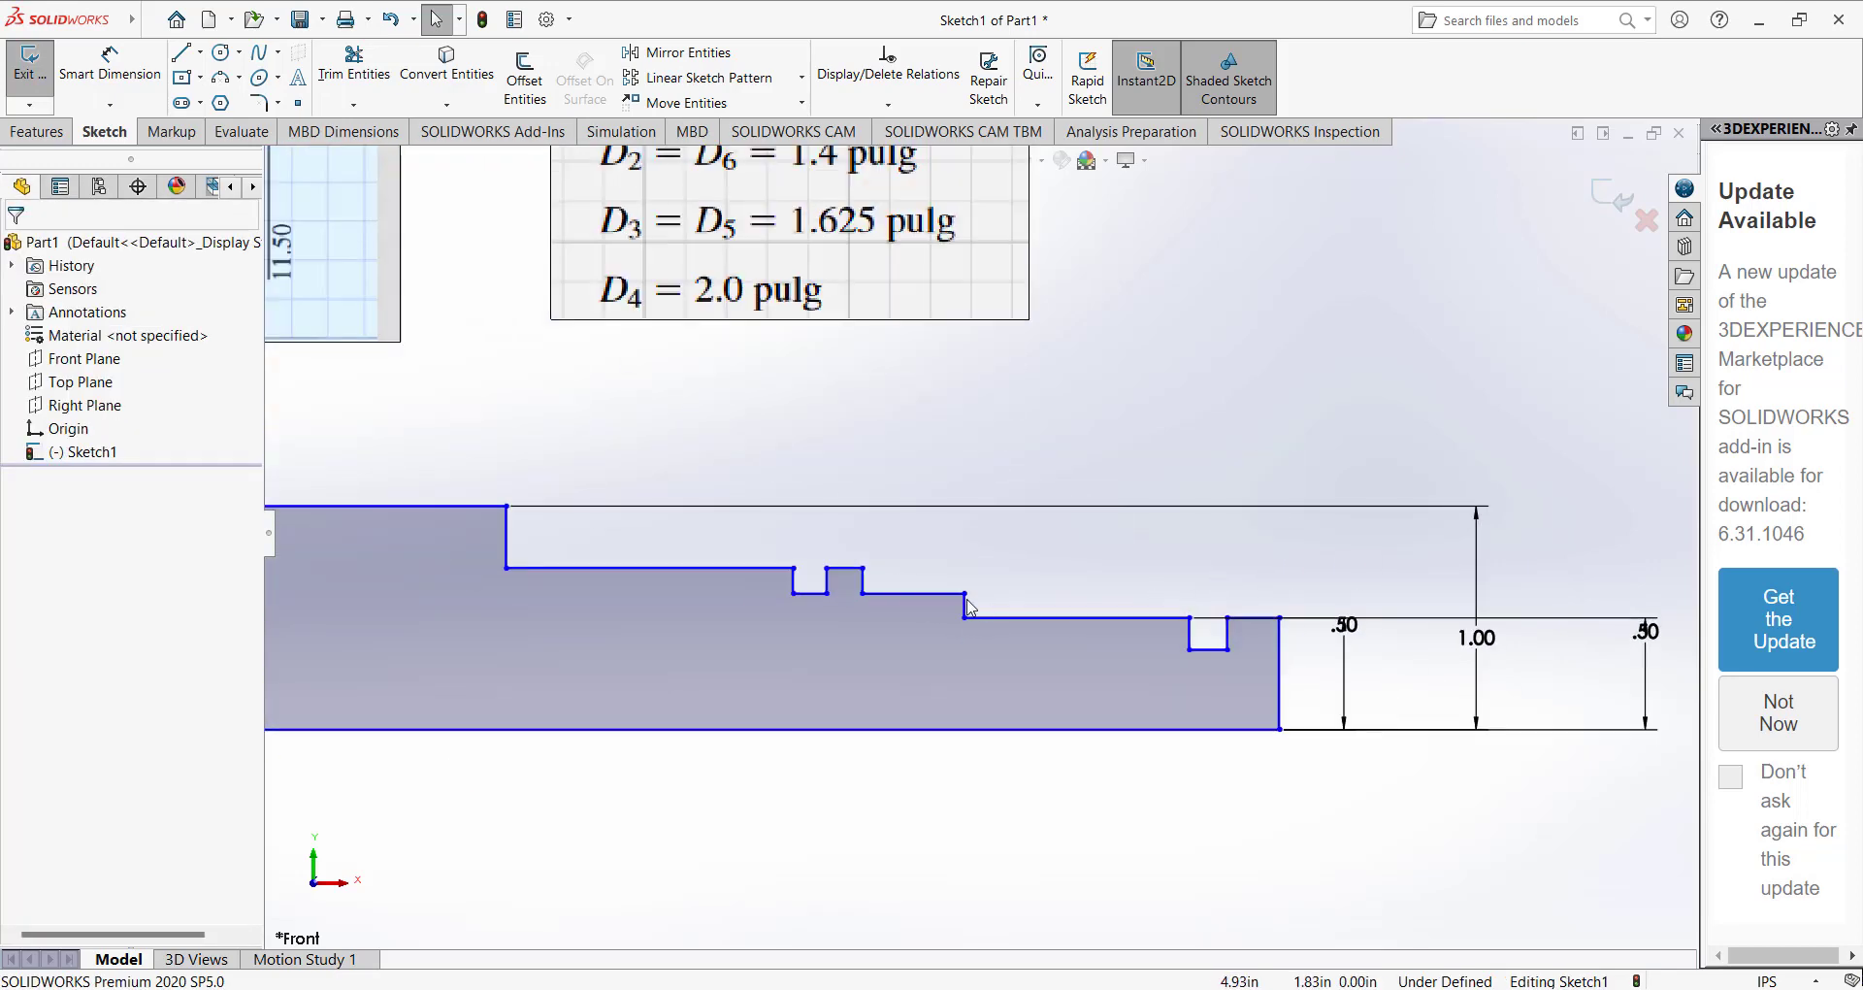
pyautogui.moveTo(989, 606); pyautogui.dragTo(1031, 607)
pyautogui.moveTo(862, 581); pyautogui.dragTo(947, 582)
pyautogui.click(907, 584)
pyautogui.scroll(4, 931, 543)
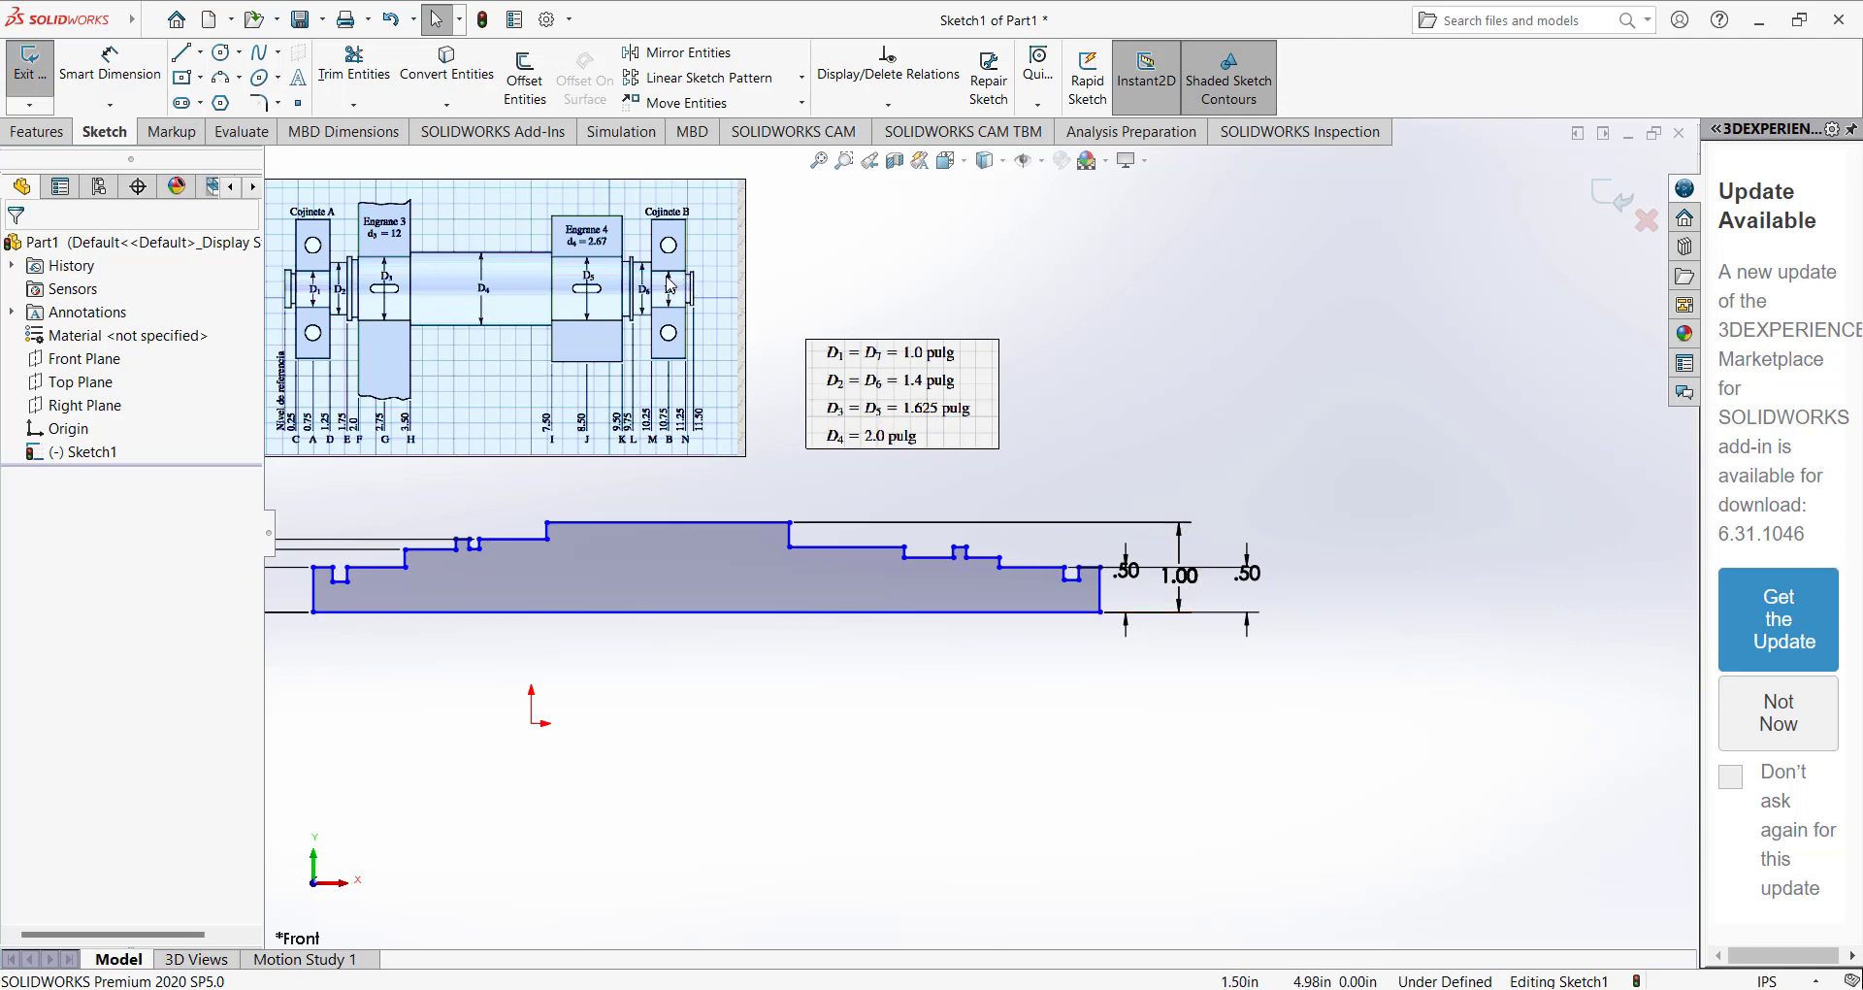
# Dimension the height from the base line to the step just right of the right collar as 0.7 in.
pyautogui.scroll(-2, 670, 284)
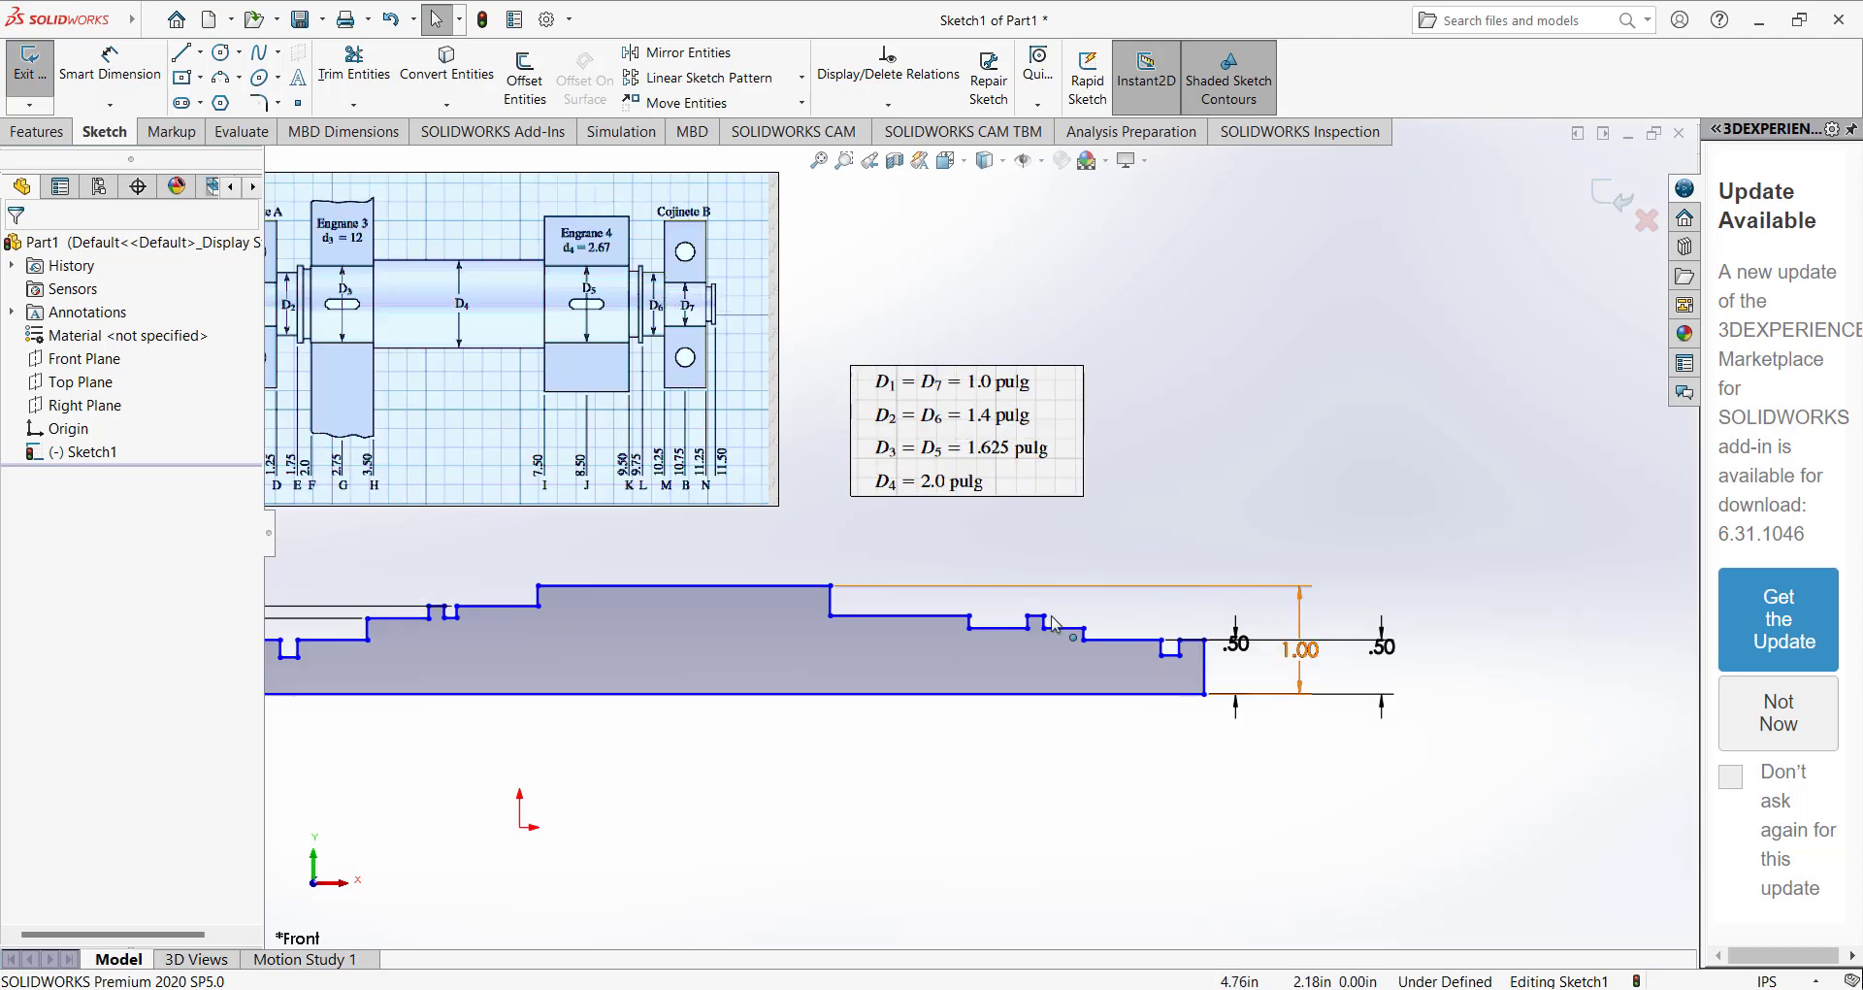
pyautogui.click(118, 74)
pyautogui.scroll(-3, 938, 616)
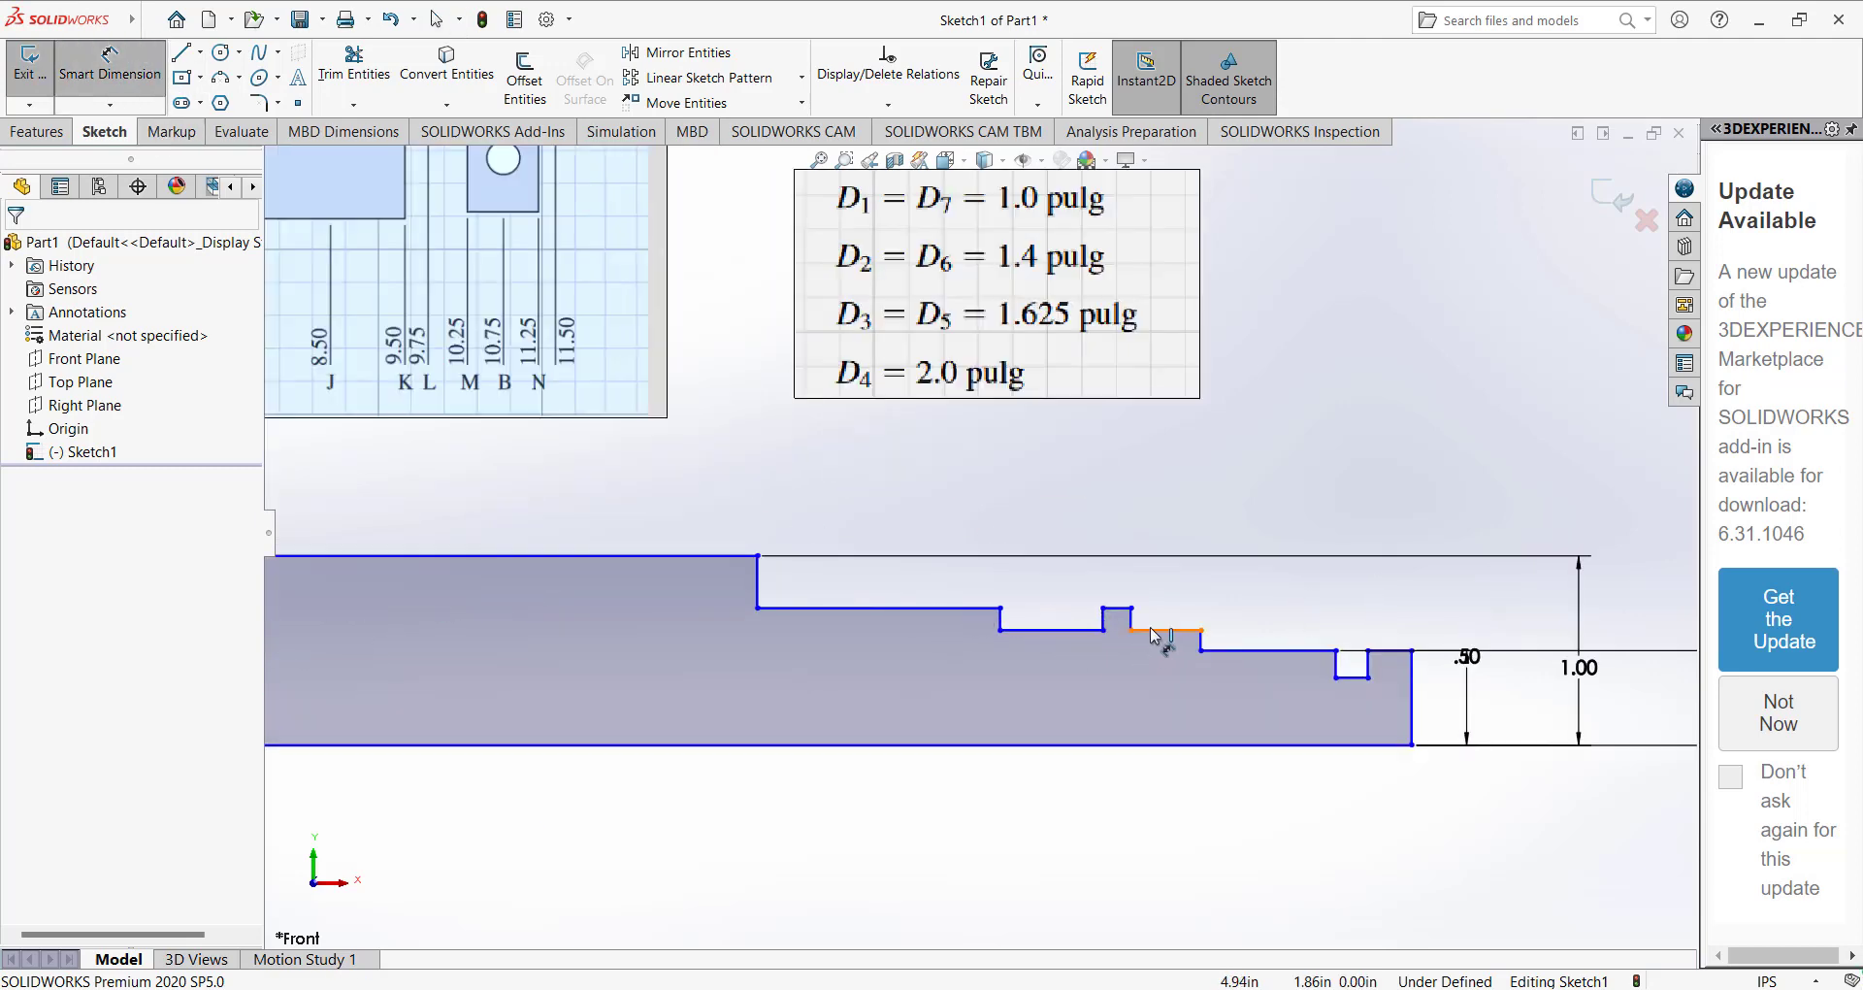
pyautogui.click(1152, 632)
pyautogui.click(1150, 744)
pyautogui.scroll(3, 1170, 694)
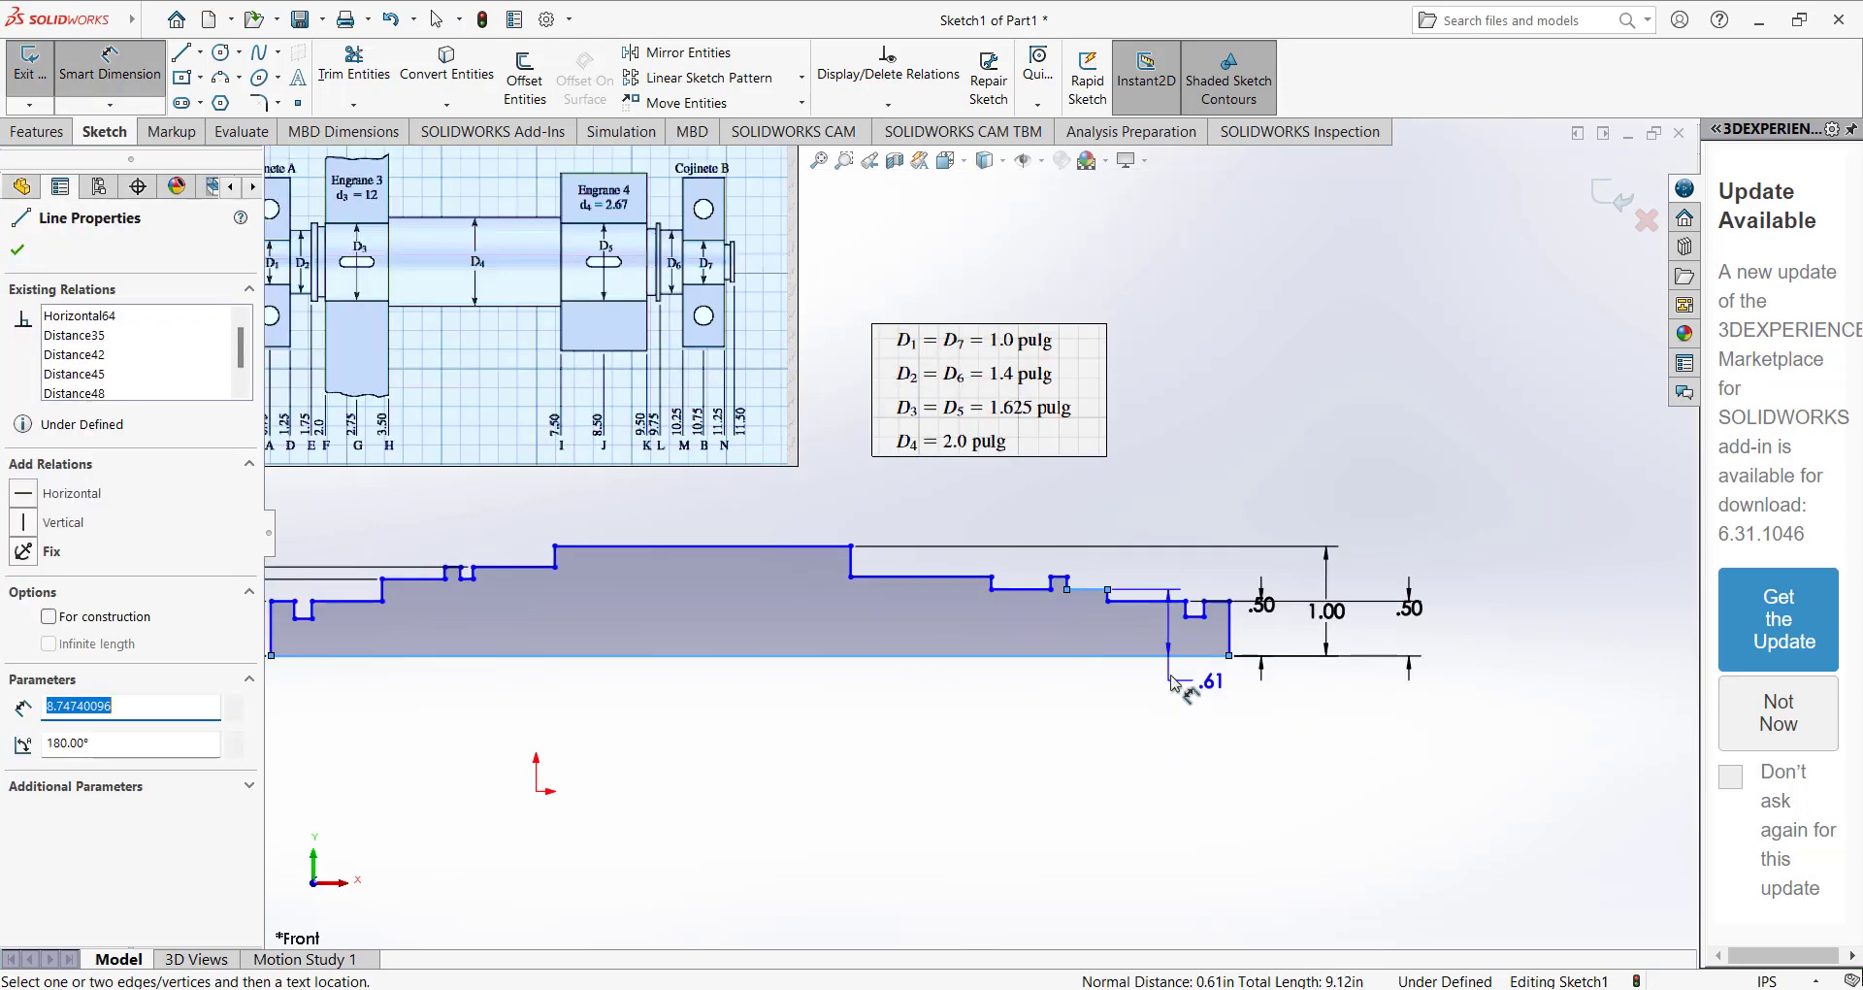
pyautogui.click(1473, 629)
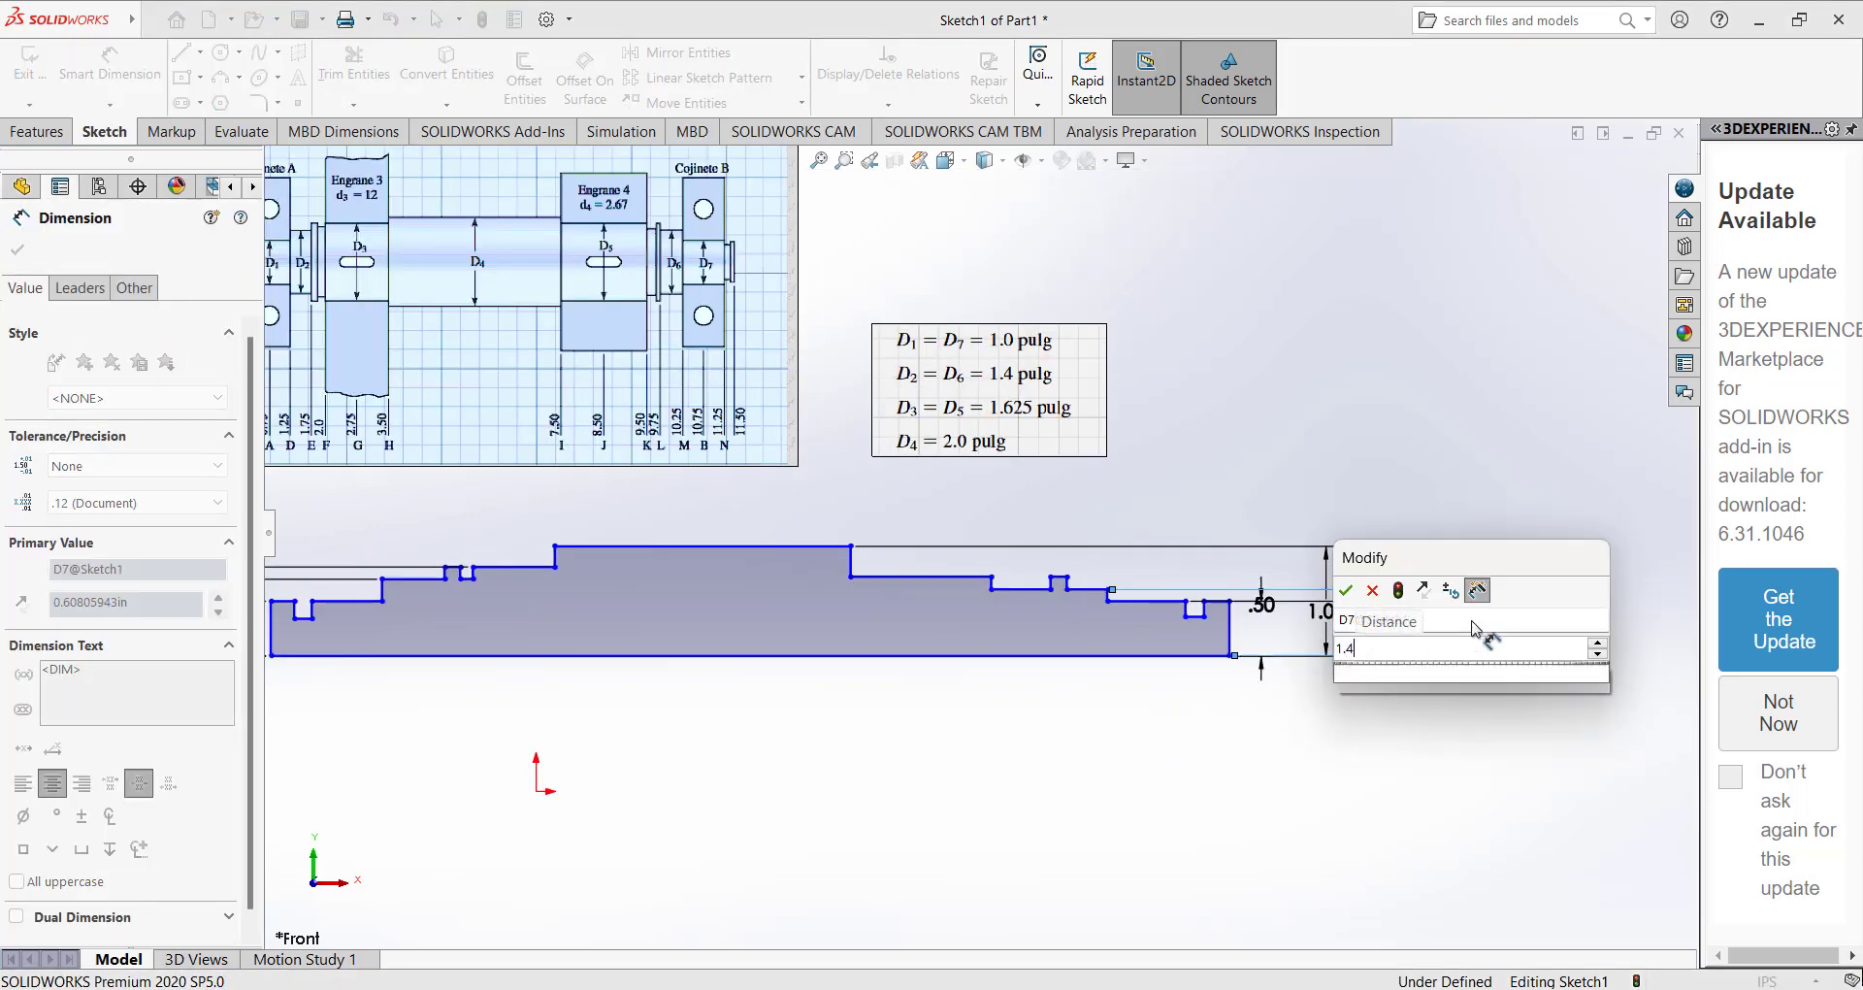
pyautogui.write('.7')
pyautogui.press('Return')
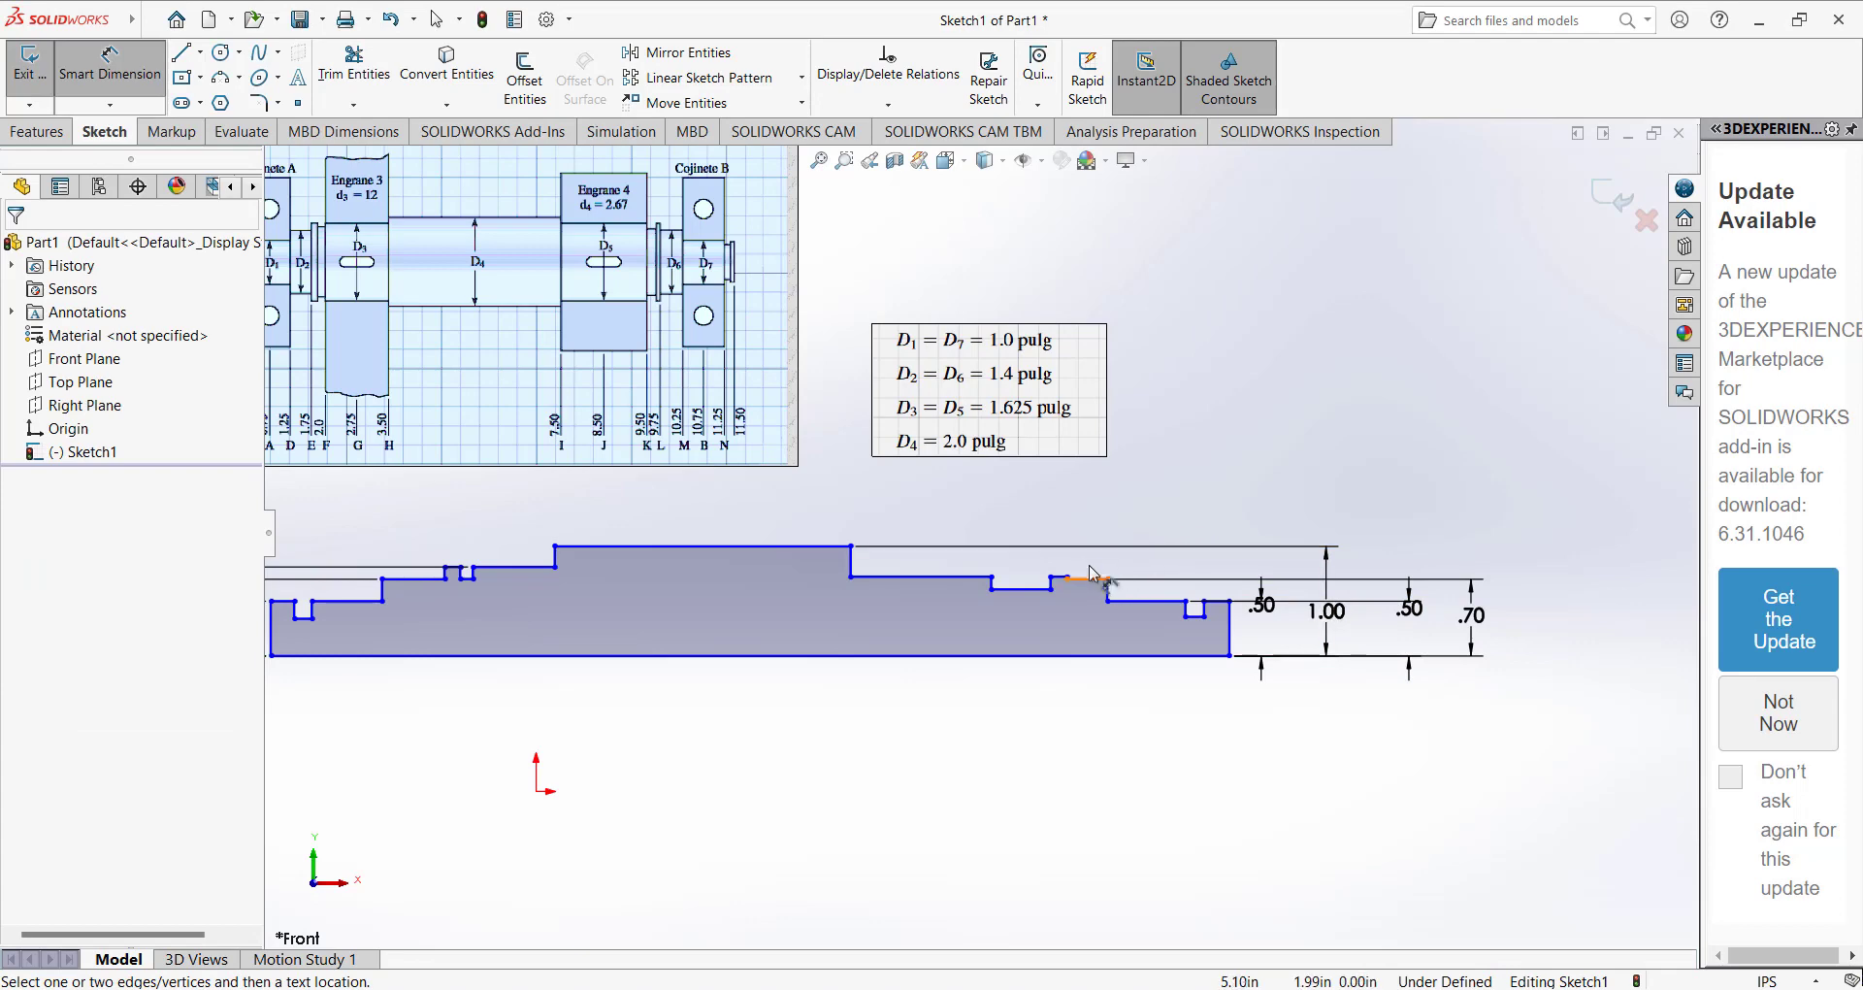
# Make the floor of the wide groove beside the right collar collinear with the 0.70 in step.
pyautogui.scroll(-2, 1080, 524)
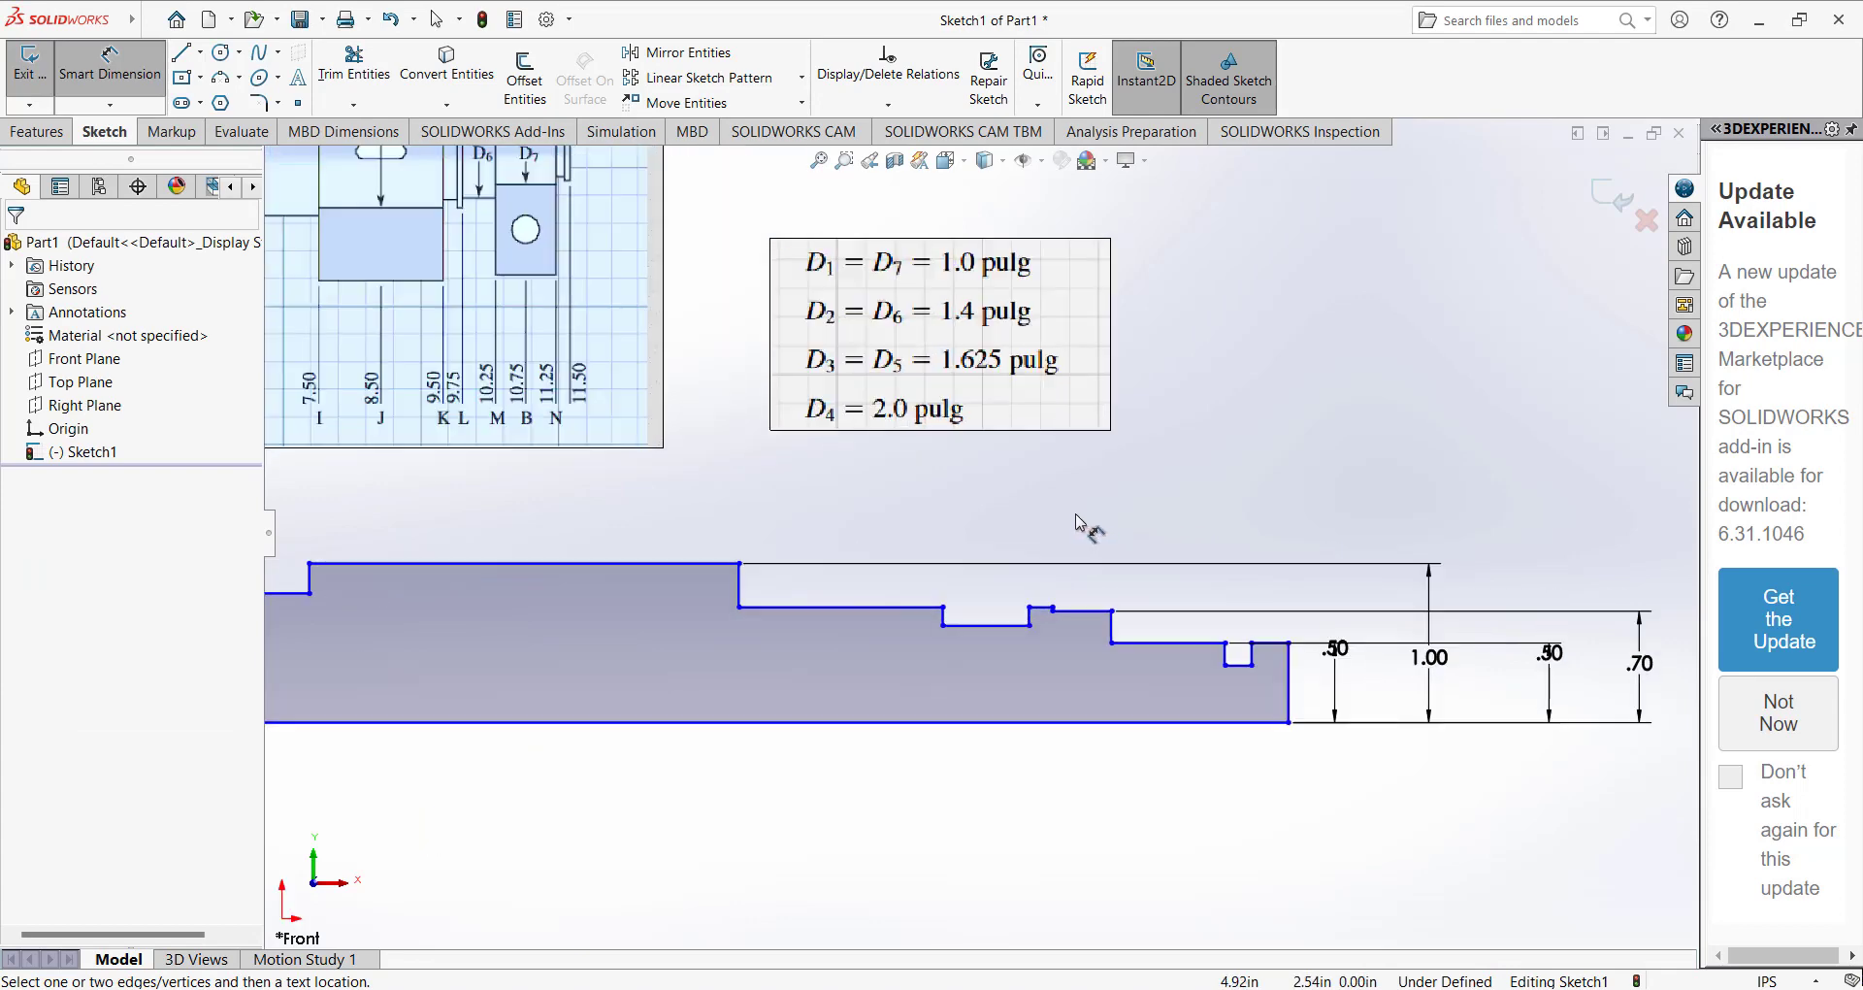
pyautogui.scroll(-3, 1067, 553)
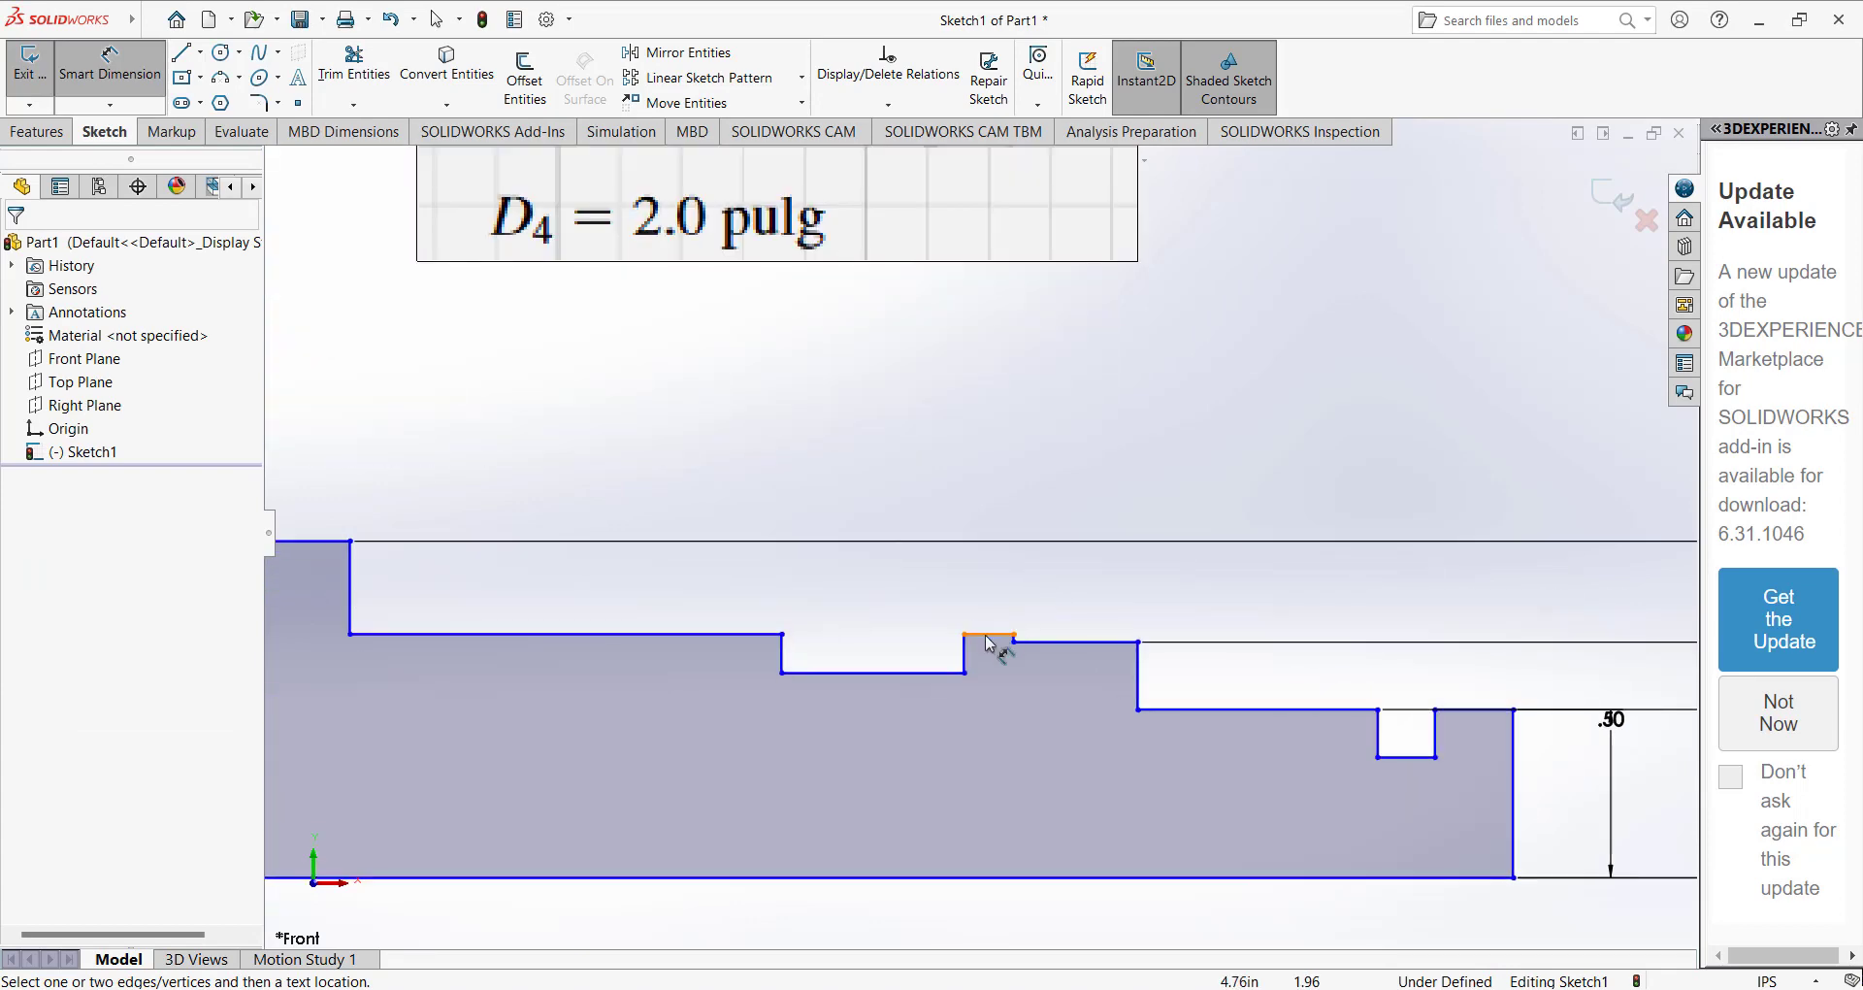
pyautogui.click(981, 634)
pyautogui.press('Escape')
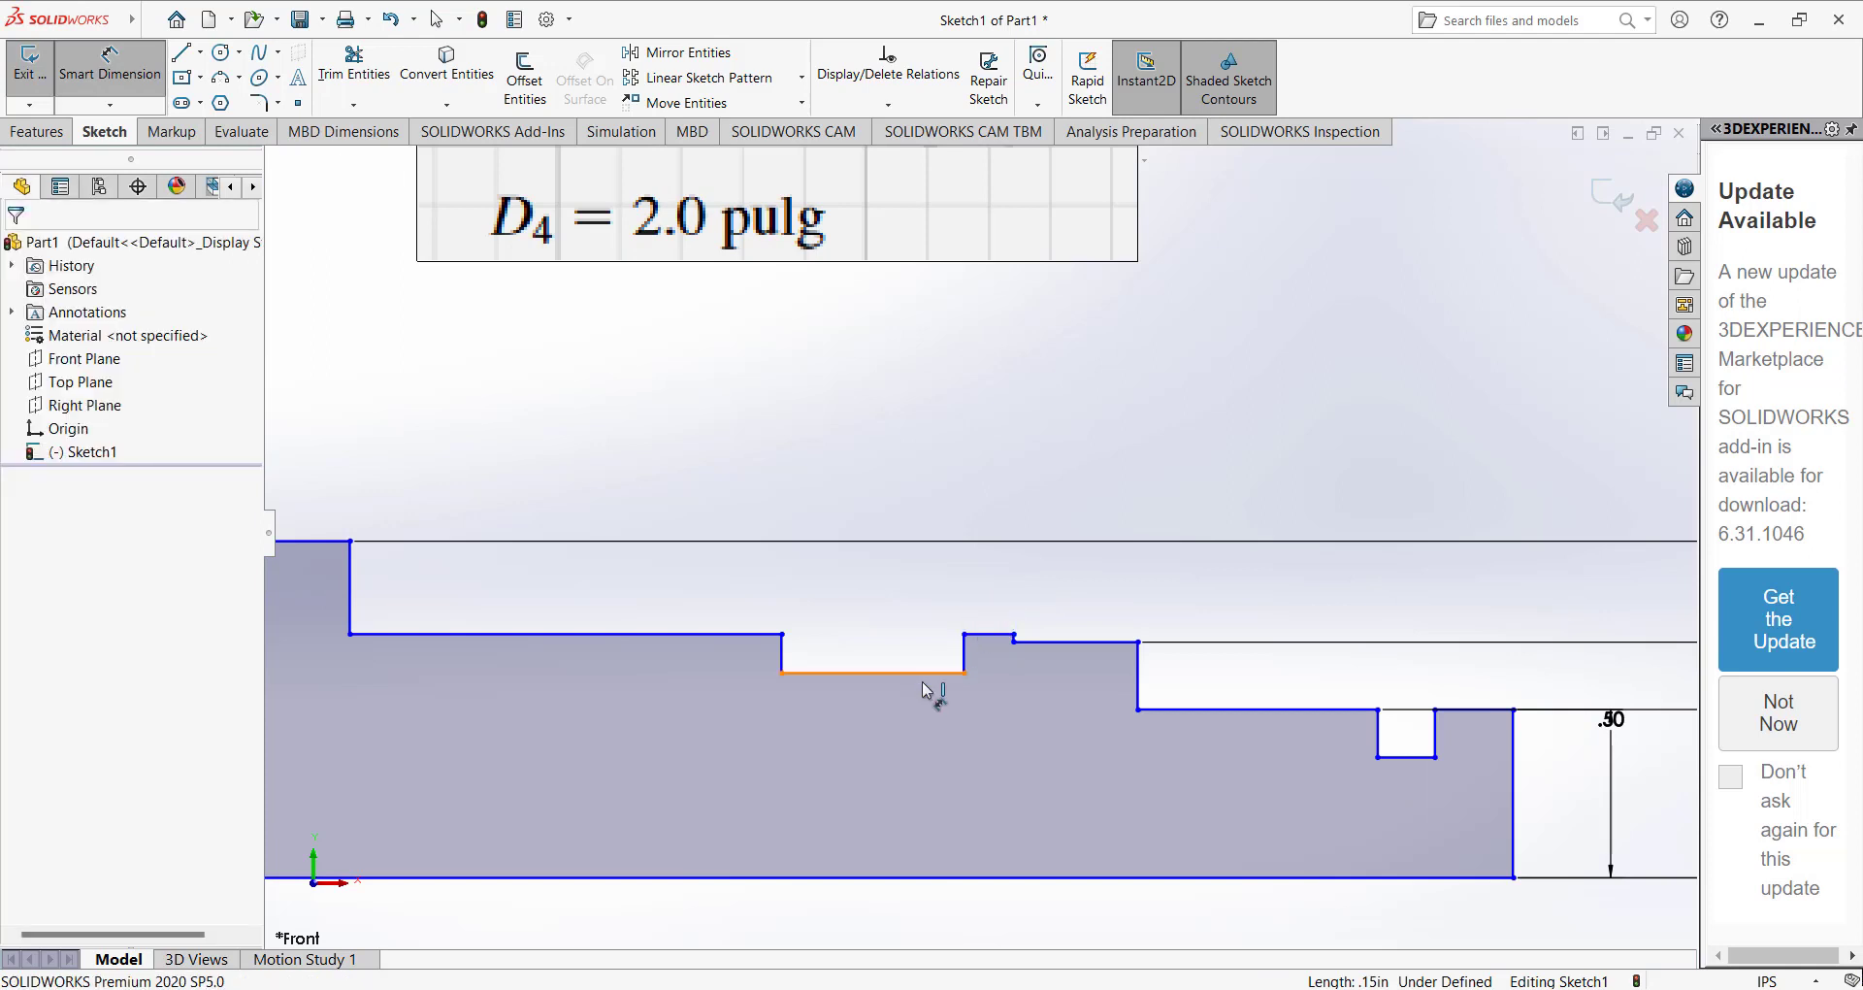
pyautogui.press('Escape')
pyautogui.click(882, 673)
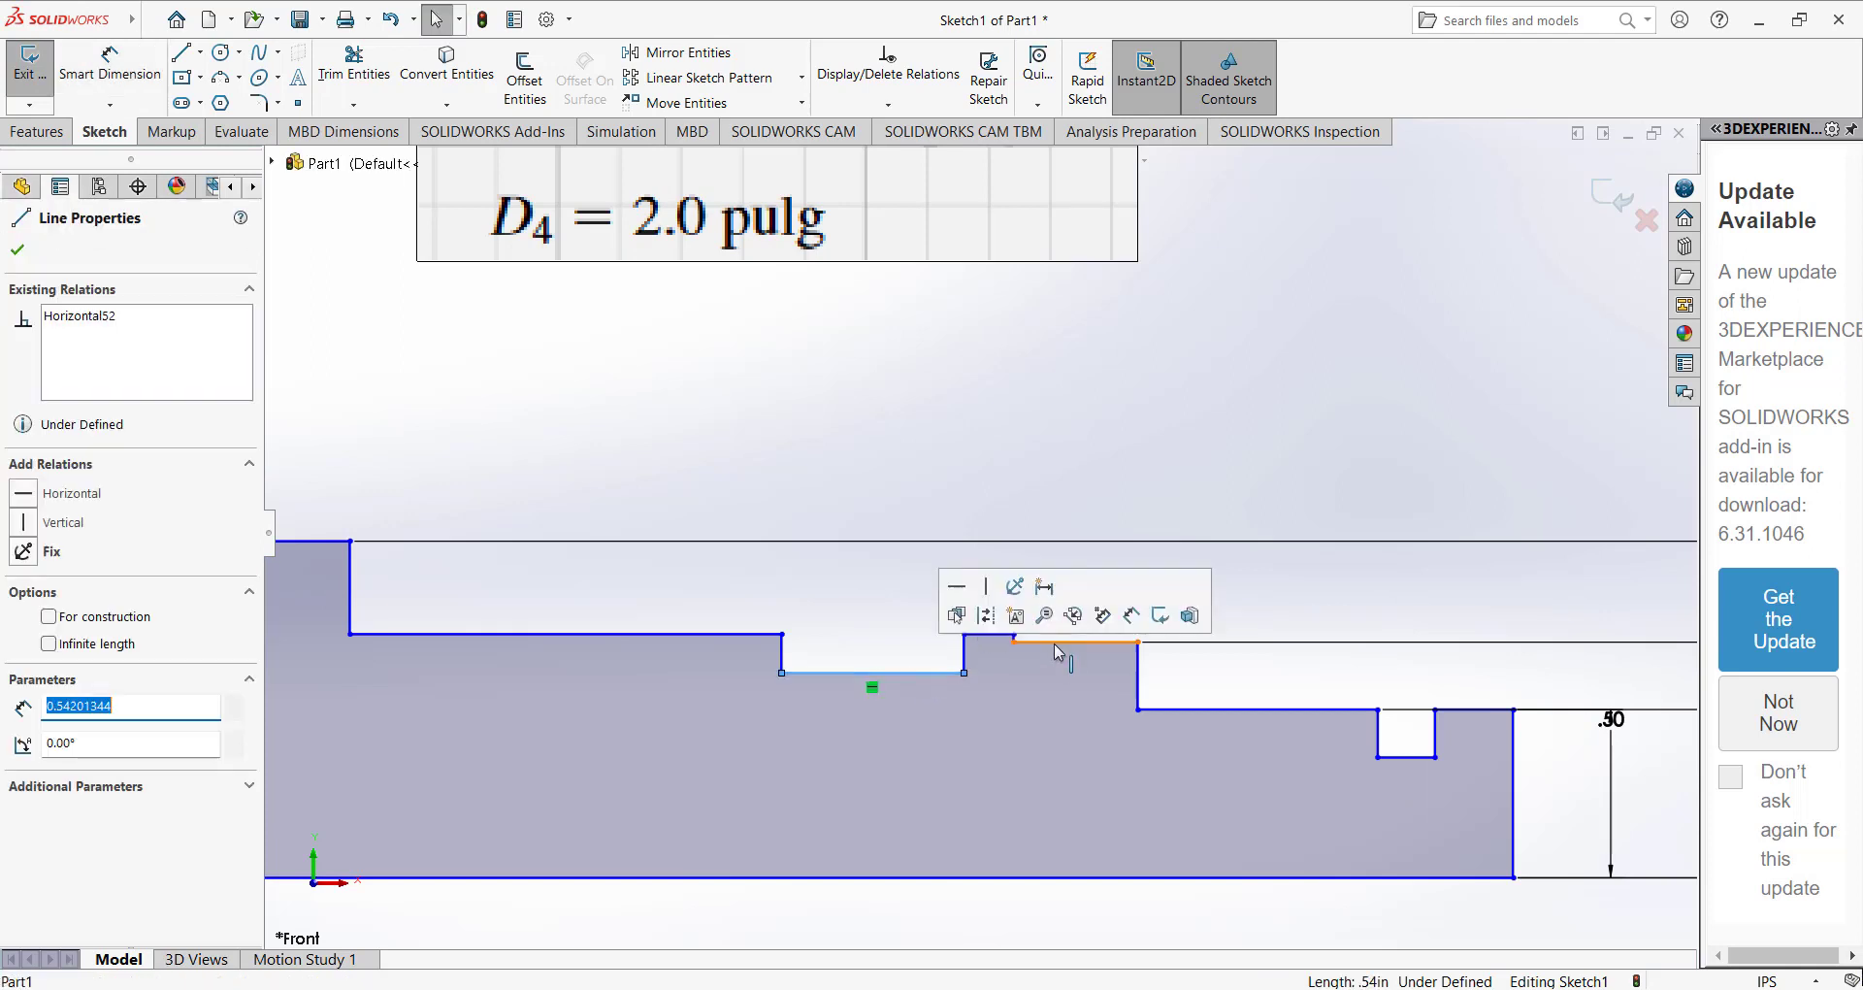
pyautogui.keyDown('ctrl'); pyautogui.click(1054, 642); pyautogui.keyUp('ctrl')
pyautogui.click(24, 650)
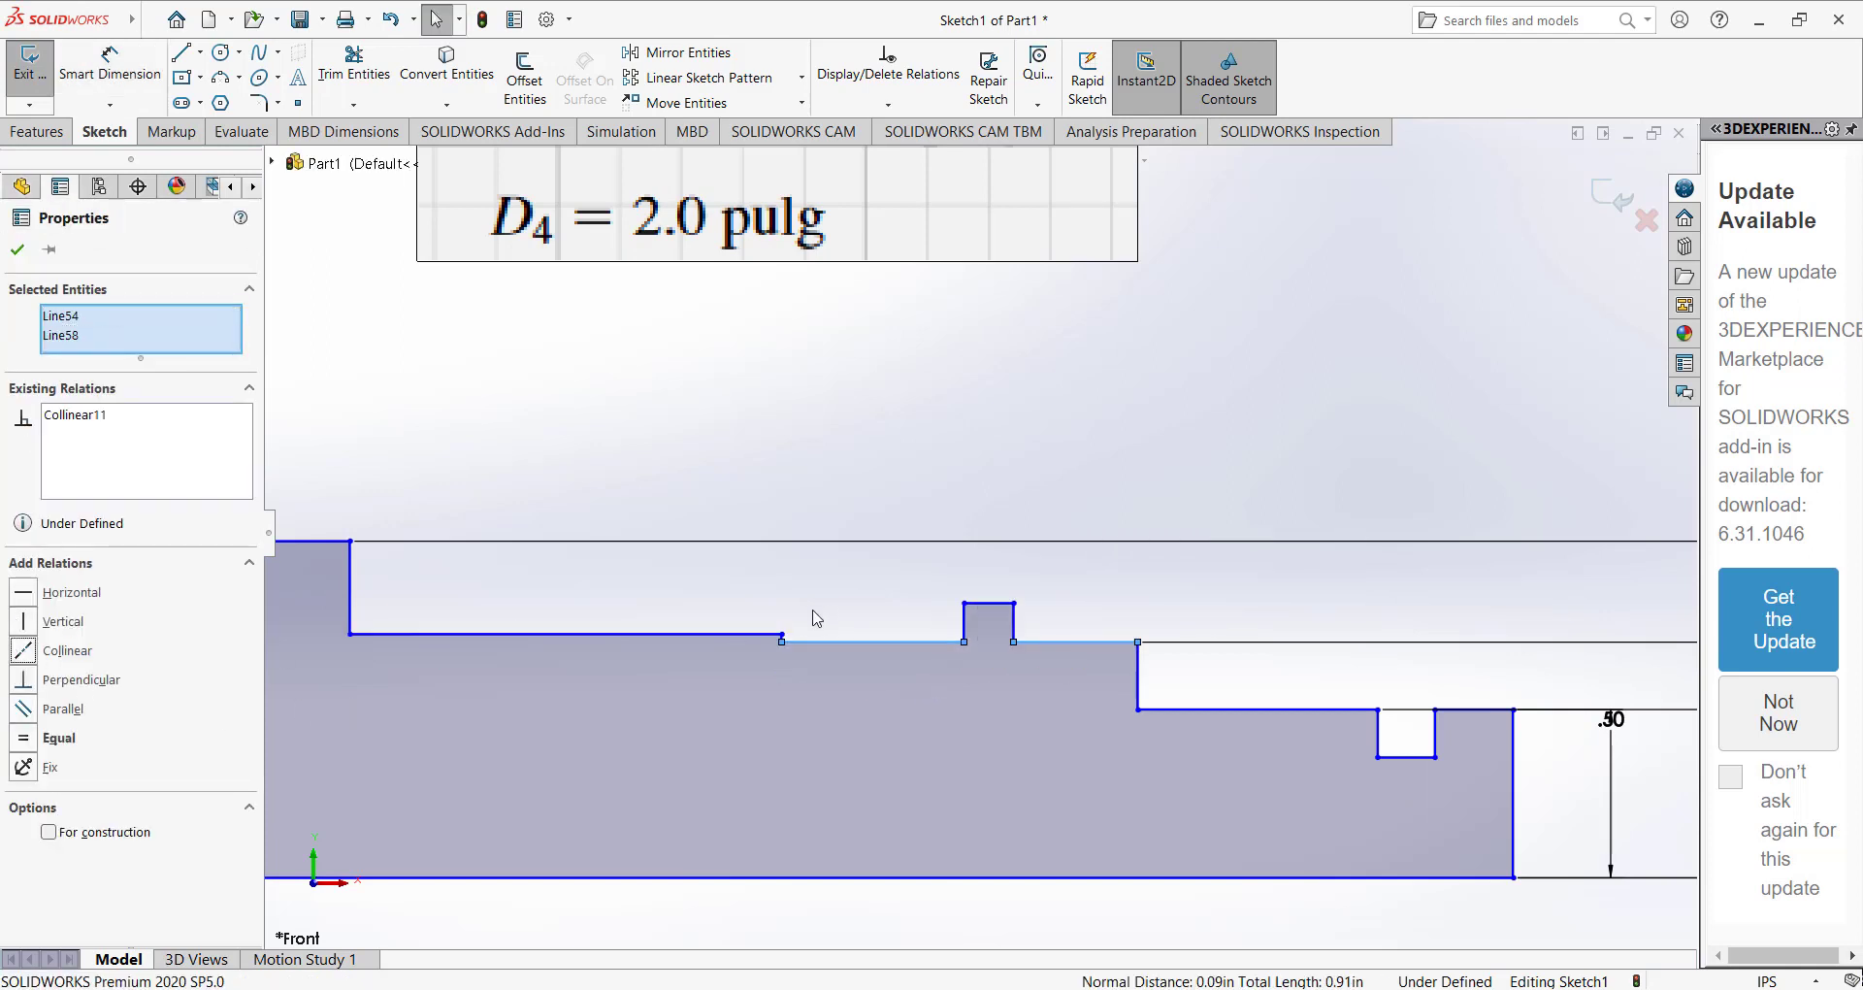
# Turn the small collar right of the central section into a groove by moving its top edge below the 0.70 in step.
pyautogui.click(818, 618)
pyautogui.click(987, 636)
pyautogui.click(894, 615)
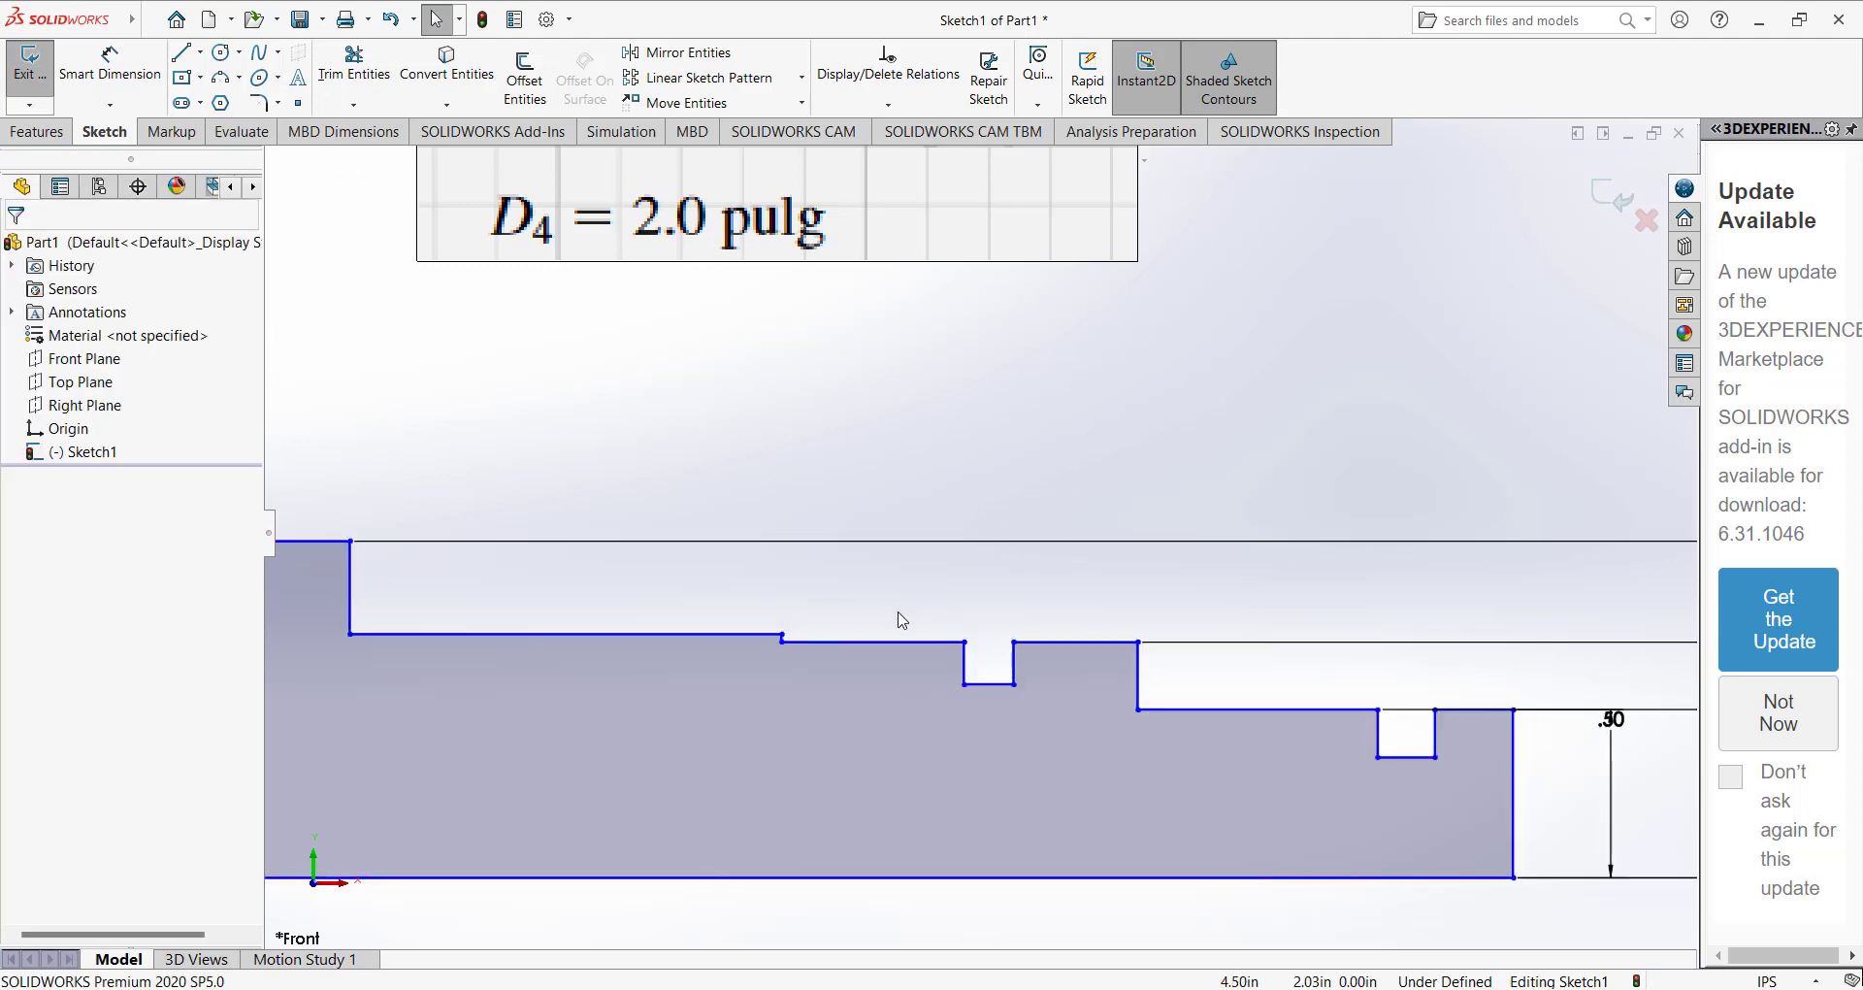
# Raise the step between the tall central section and the right-hand 0.70 in step.
pyautogui.scroll(5, 879, 586)
pyautogui.scroll(-3, 963, 570)
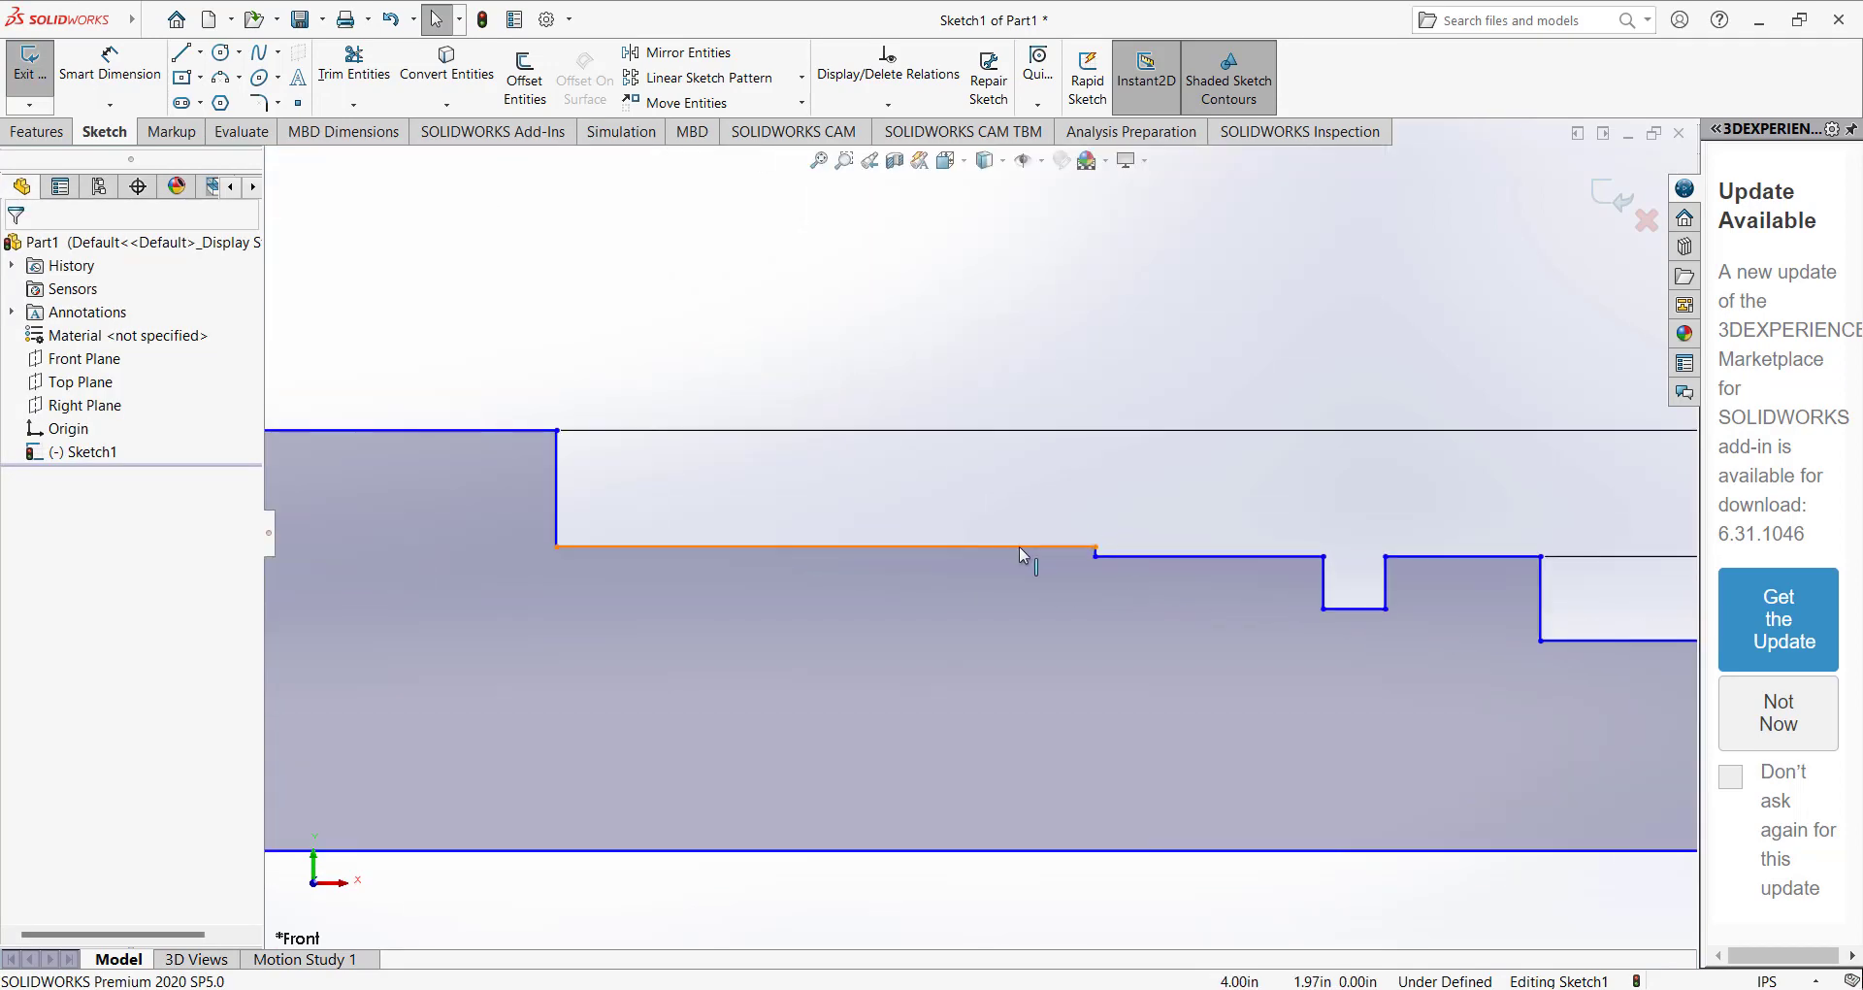
pyautogui.scroll(2, 1015, 566)
pyautogui.moveTo(949, 541); pyautogui.dragTo(955, 502)
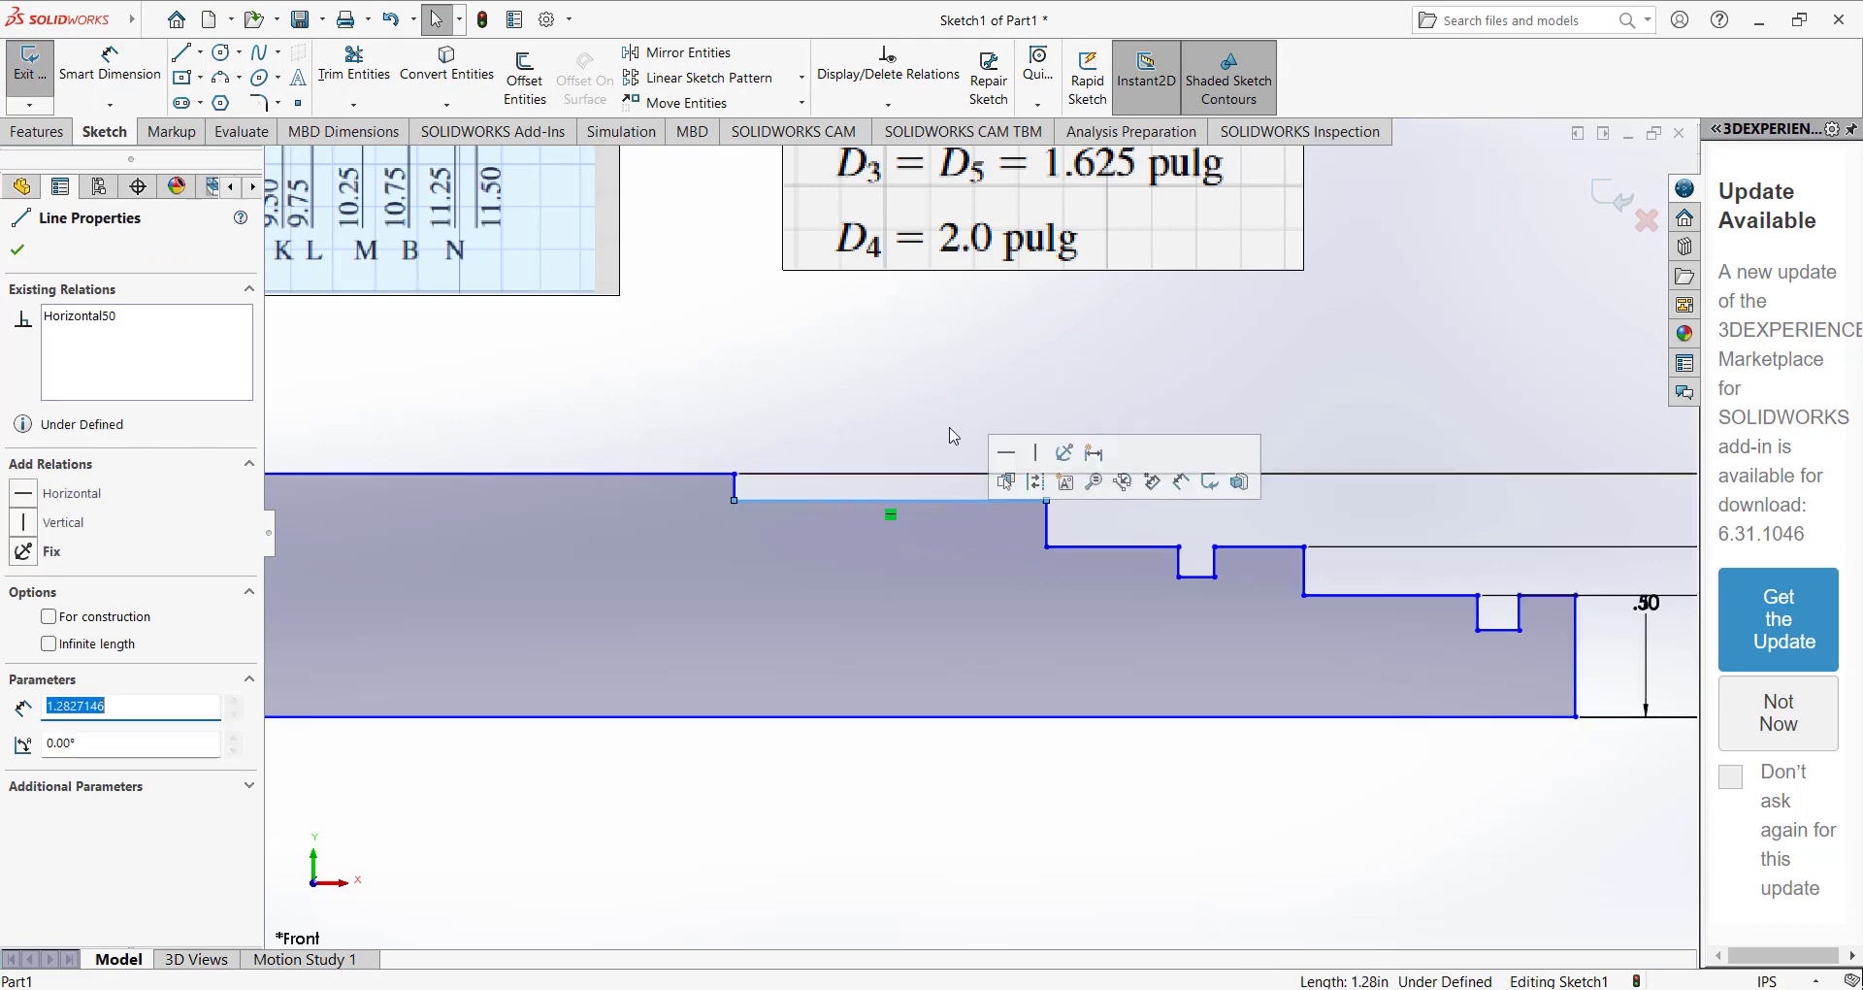
pyautogui.click(950, 429)
pyautogui.scroll(5, 967, 460)
pyautogui.scroll(-2, 975, 330)
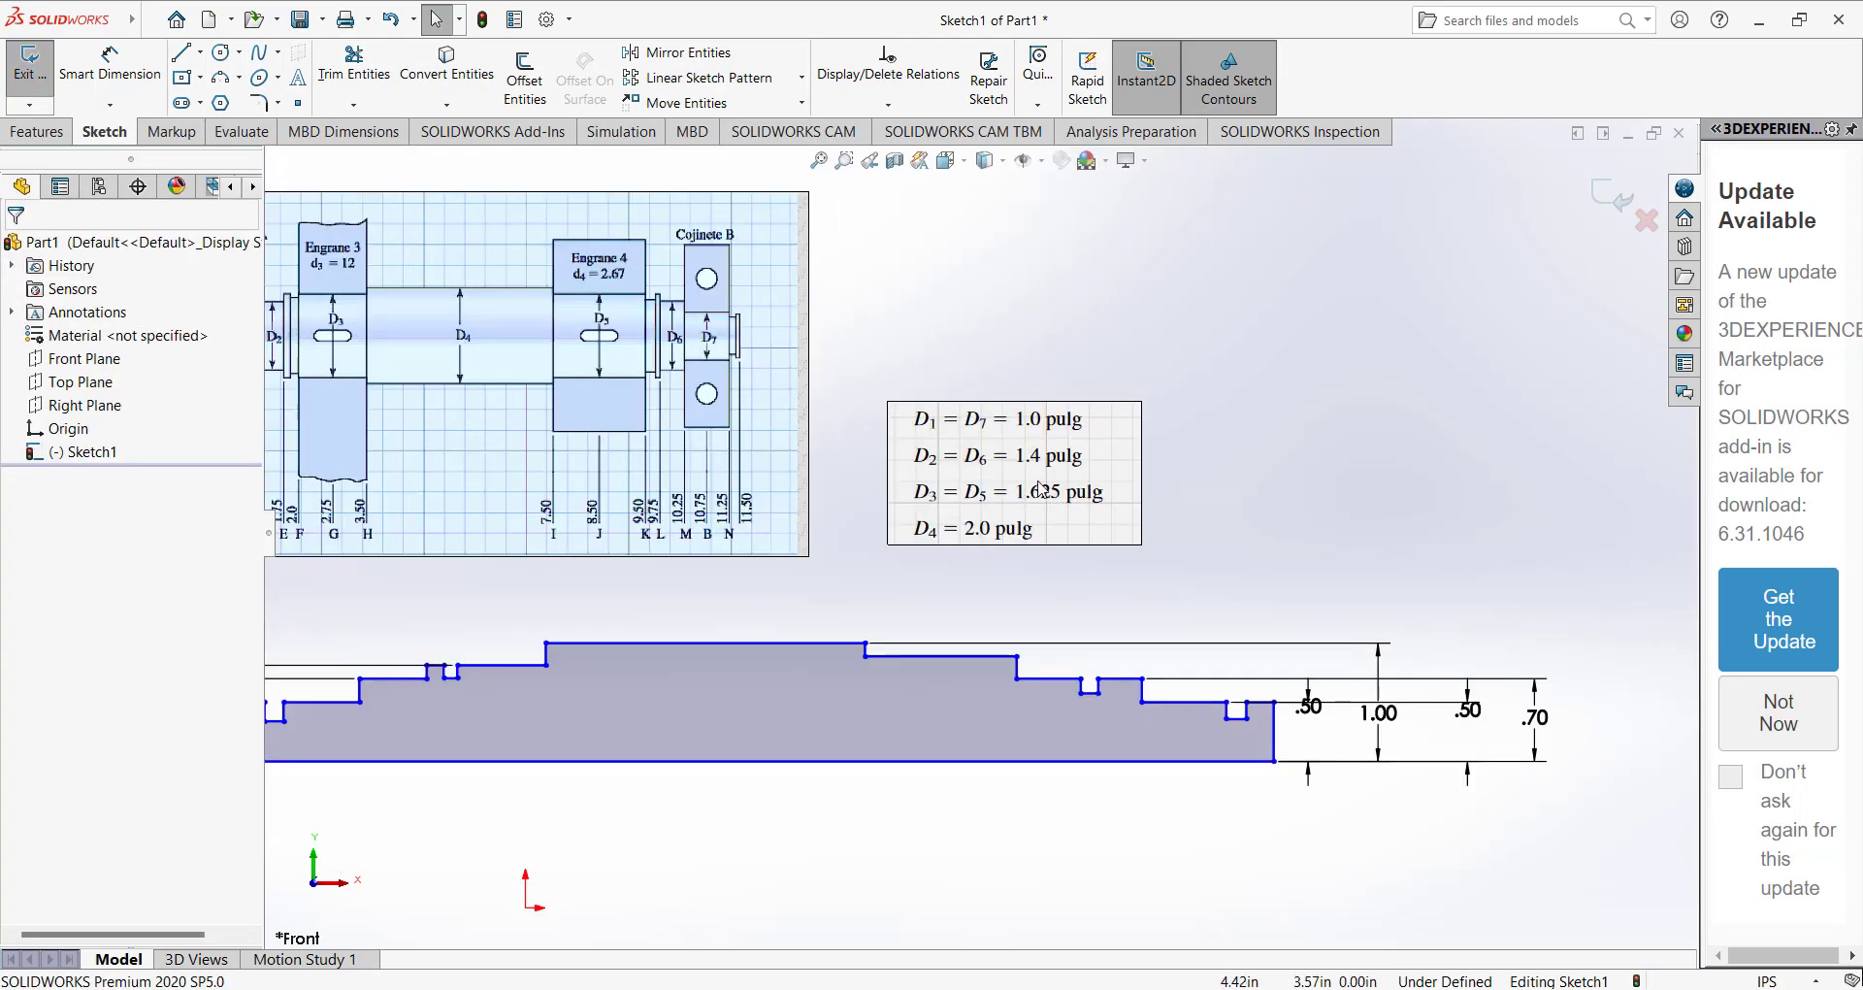
# Dimension the height from the base line to the step just right of the central section as 1.625/2 in.
pyautogui.click(87, 61)
pyautogui.click(949, 656)
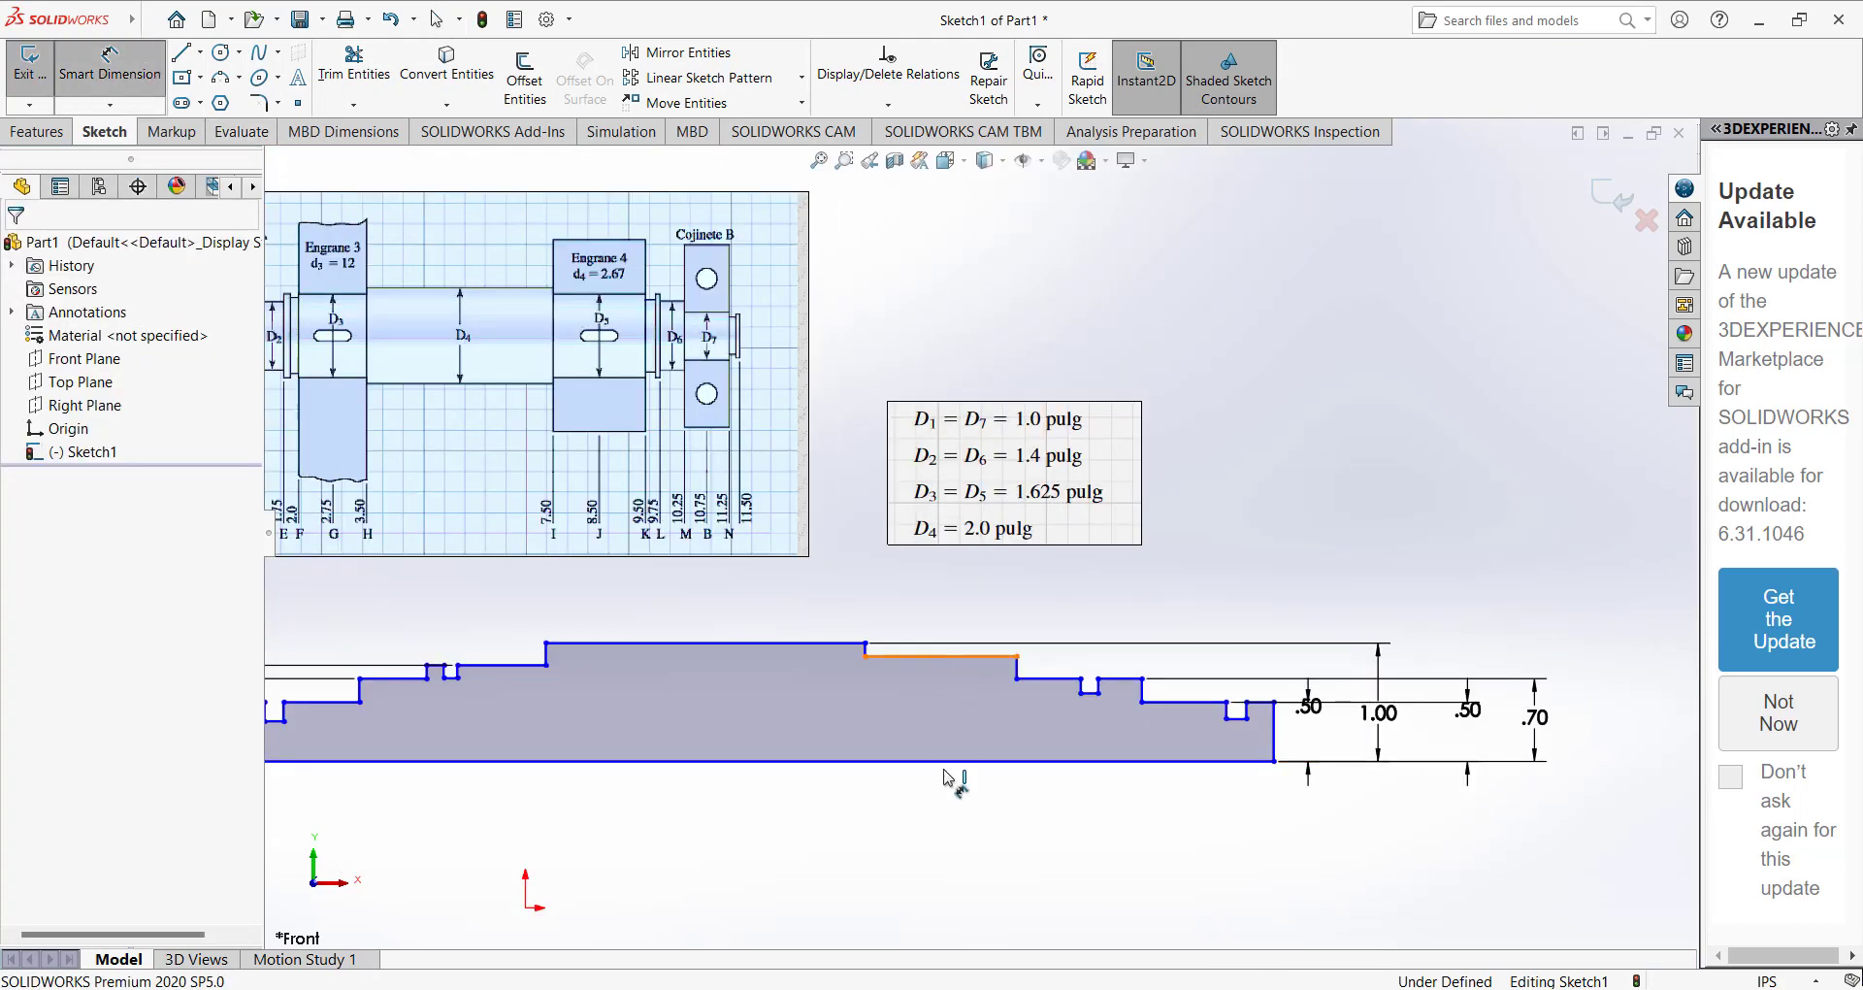
pyautogui.click(951, 762)
pyautogui.click(1610, 718)
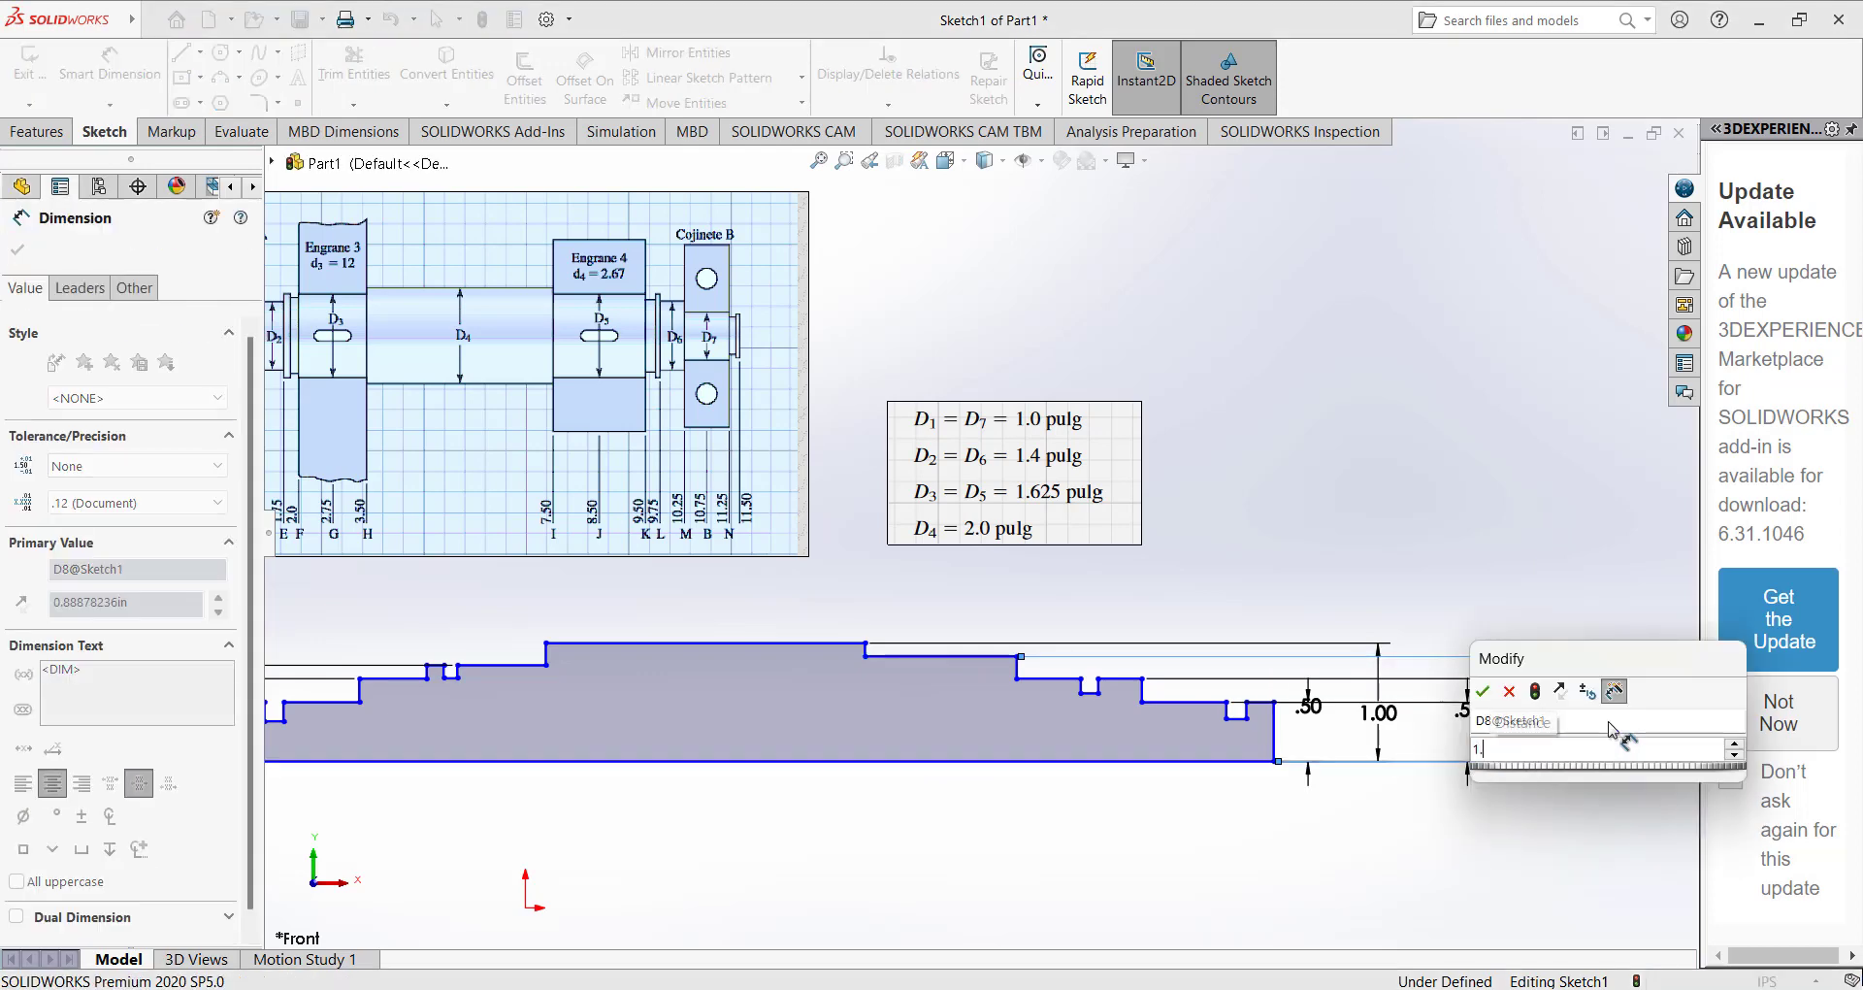
pyautogui.write('1.625/2')
pyautogui.click(1030, 596)
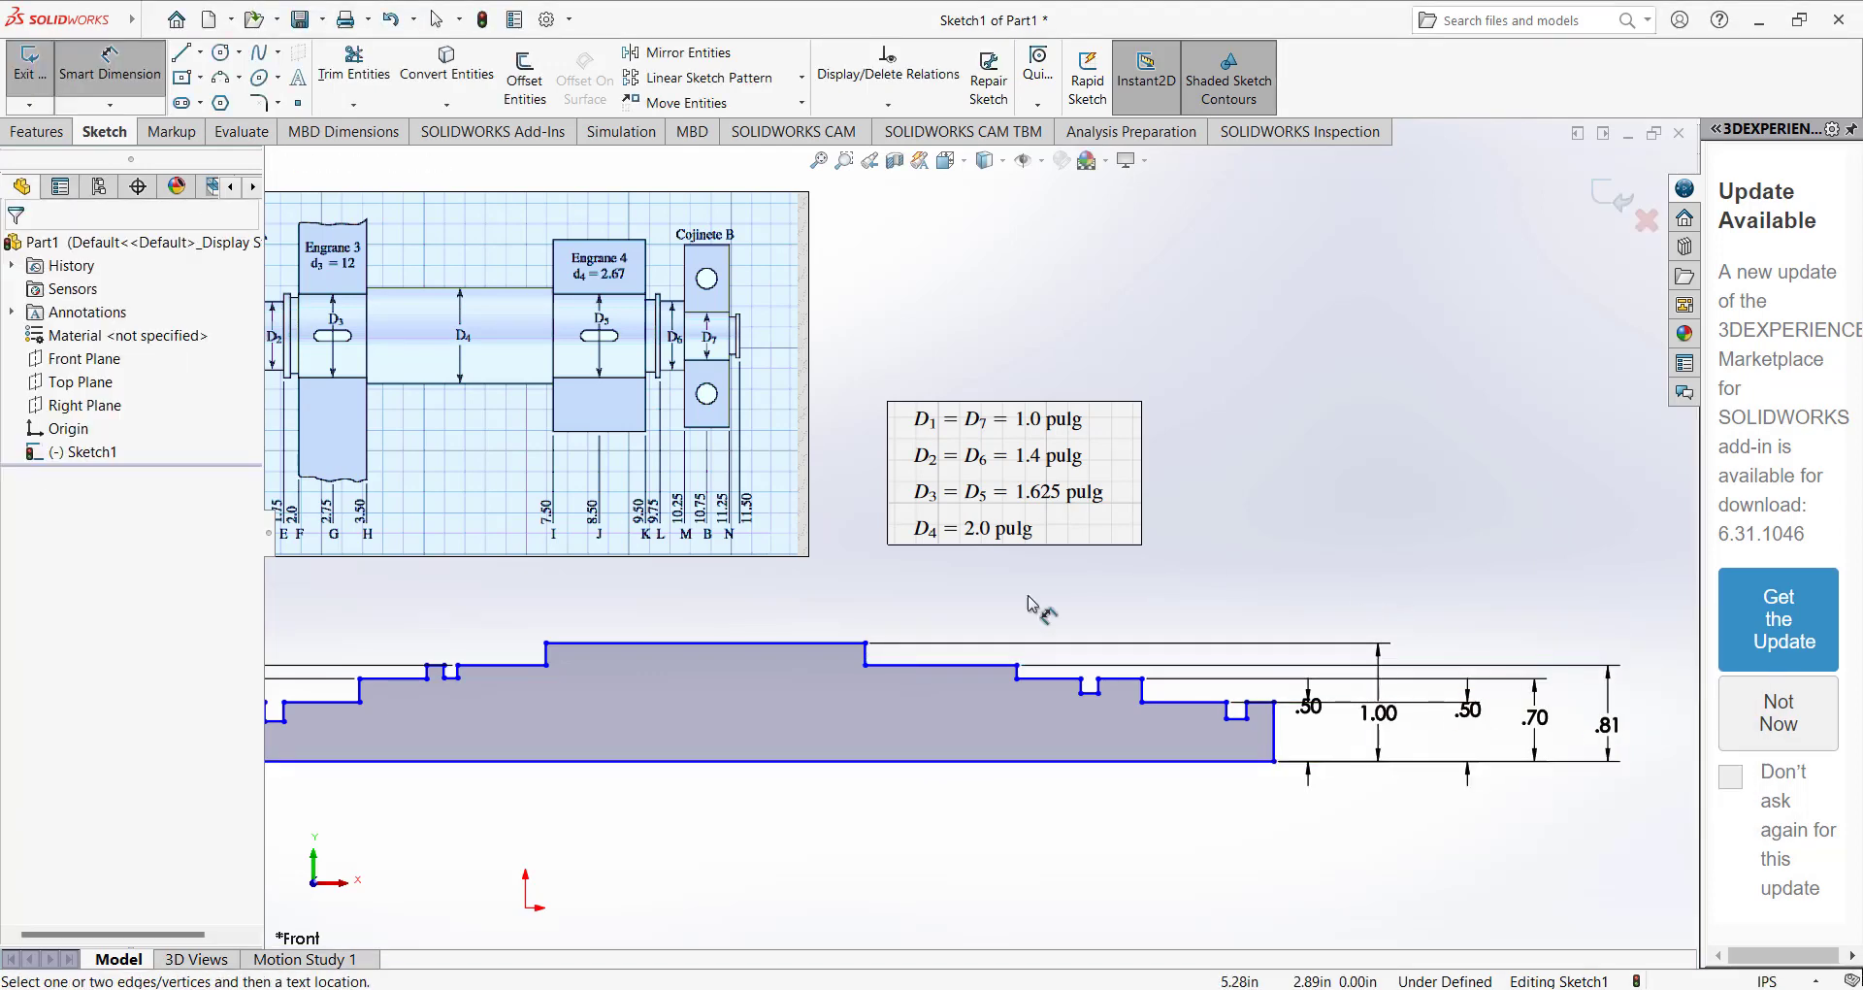
pyautogui.scroll(1, 732, 617)
pyautogui.scroll(-1, 705, 607)
pyautogui.click(773, 634)
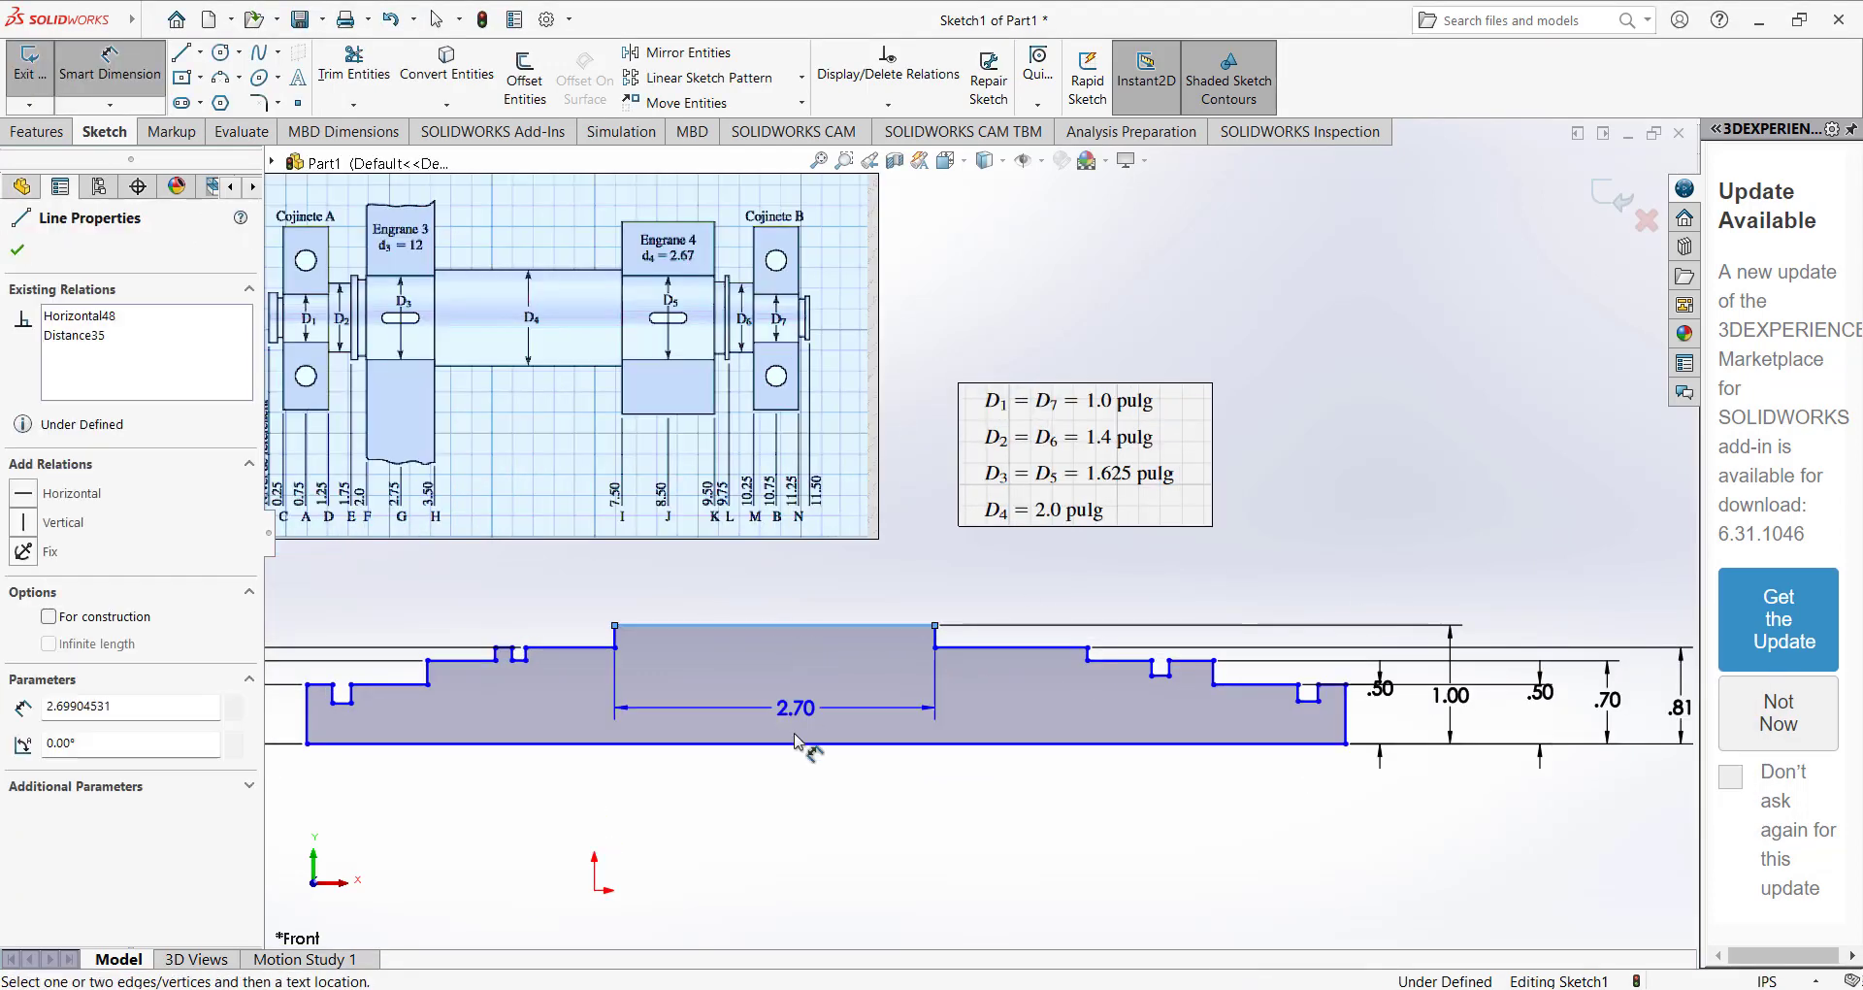
pyautogui.click(824, 743)
pyautogui.scroll(3, 979, 543)
pyautogui.click(1445, 636)
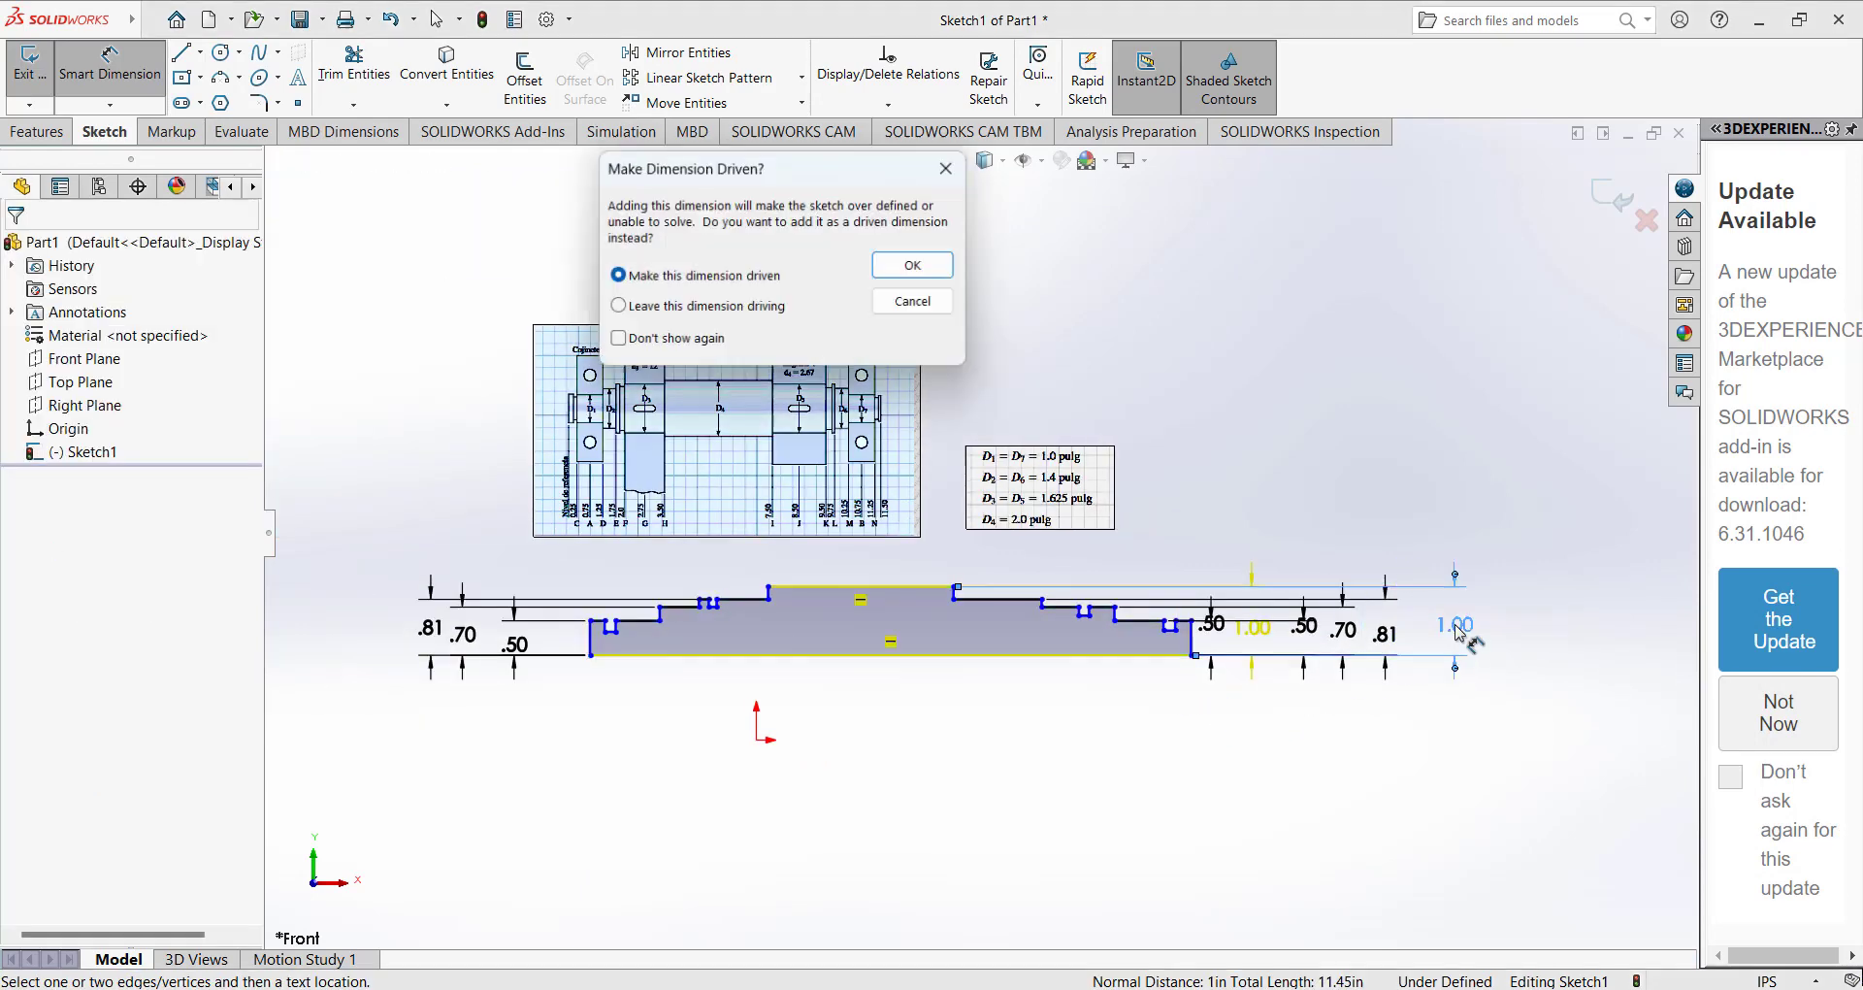
pyautogui.click(916, 301)
# Dimension the width of the land at the profile's left end as 0.25/2 in.
pyautogui.scroll(2, 835, 574)
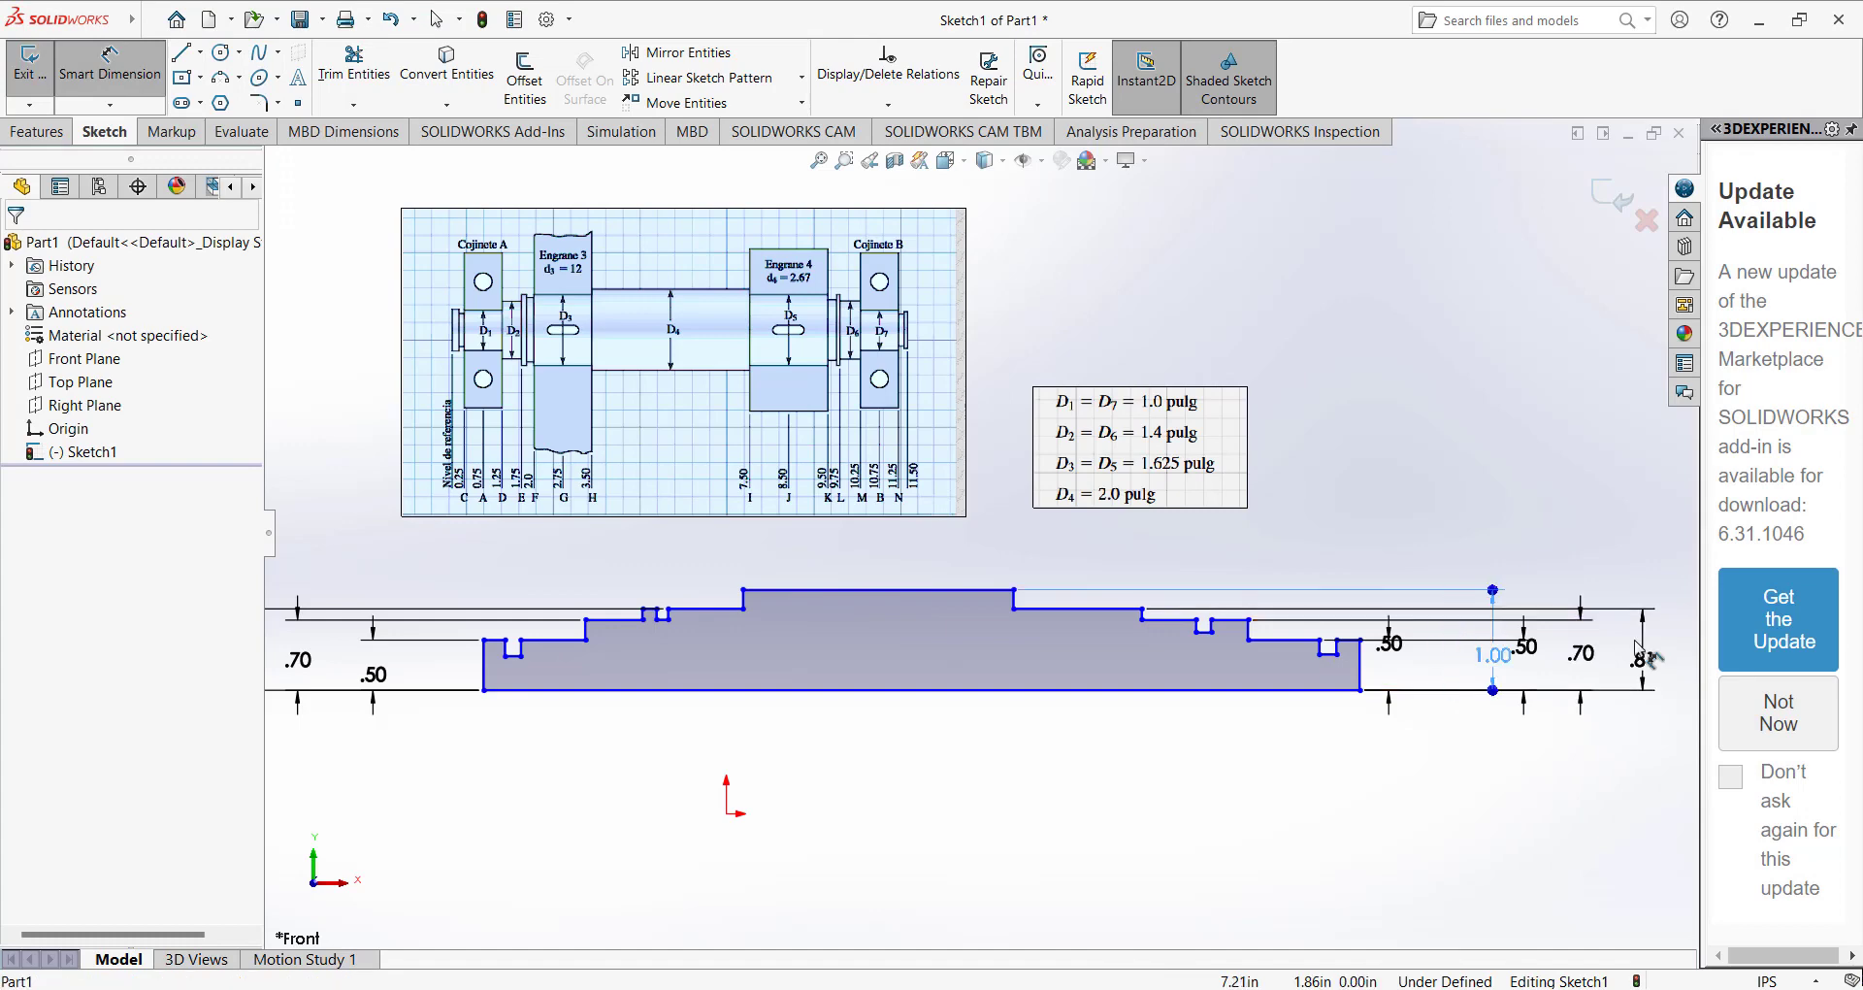
pyautogui.scroll(-2, 980, 540)
pyautogui.scroll(2, 730, 570)
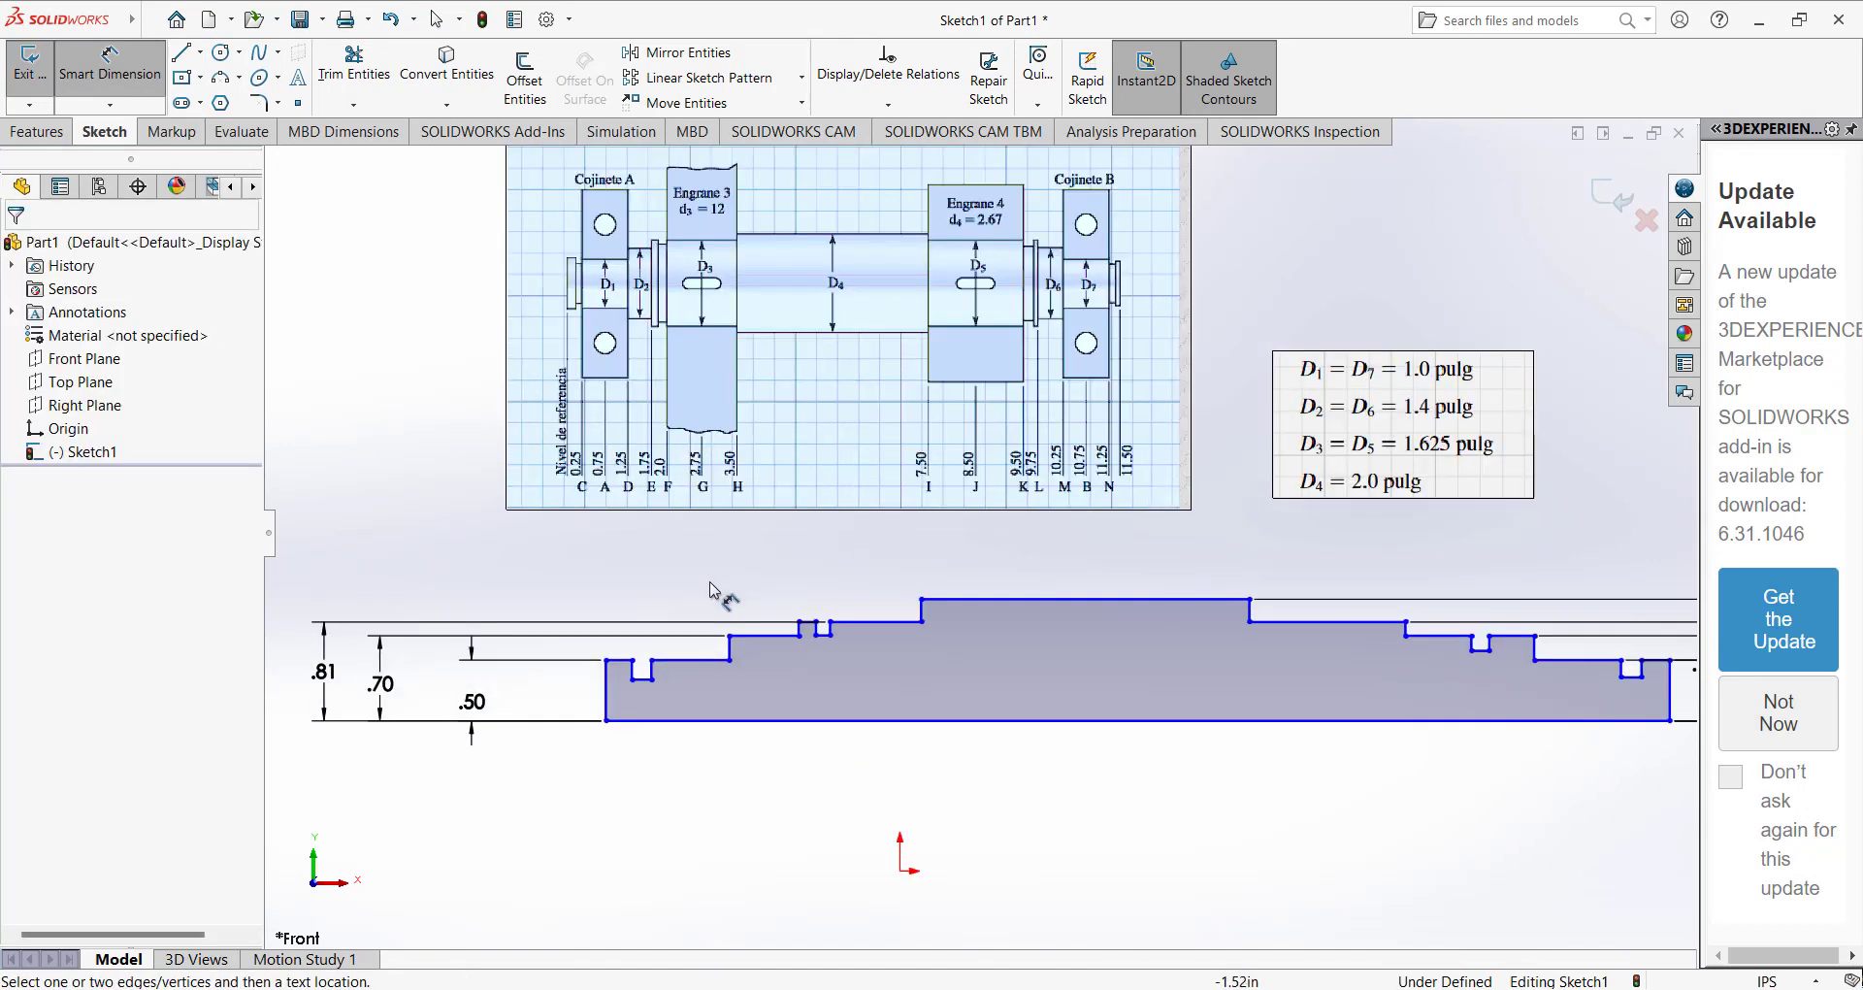
pyautogui.scroll(2, 505, 716)
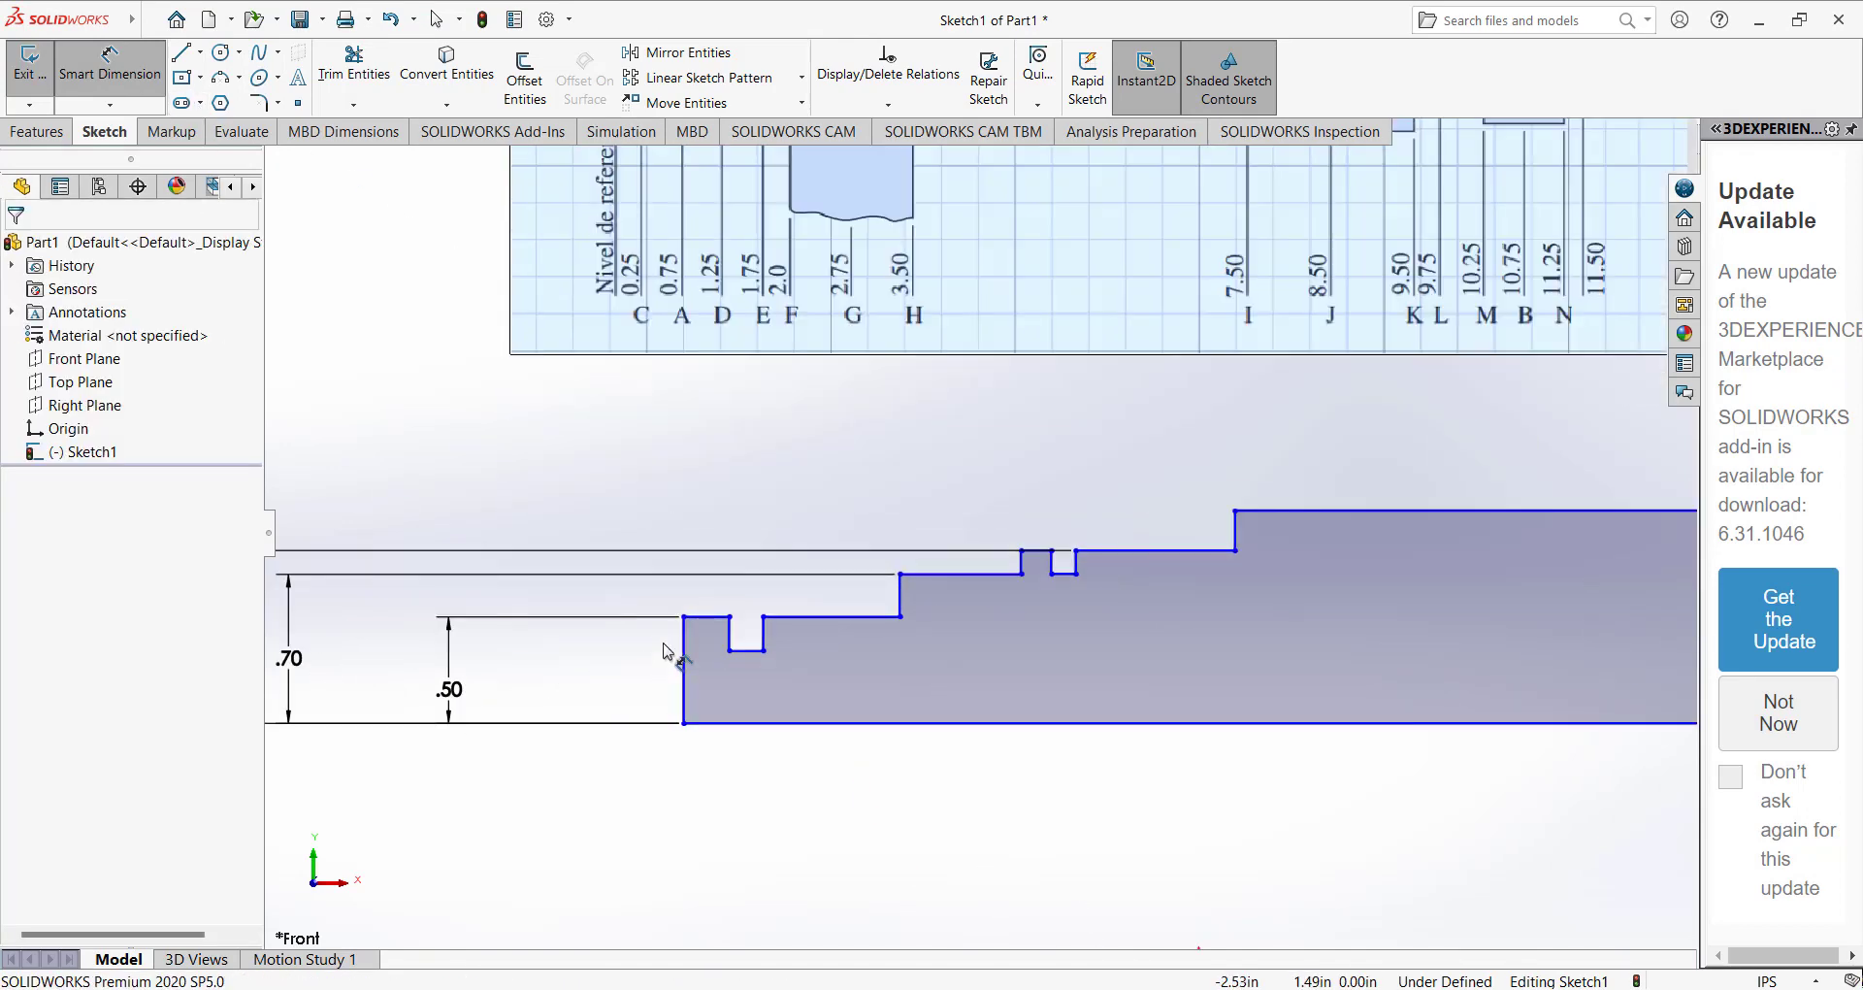
pyautogui.click(699, 621)
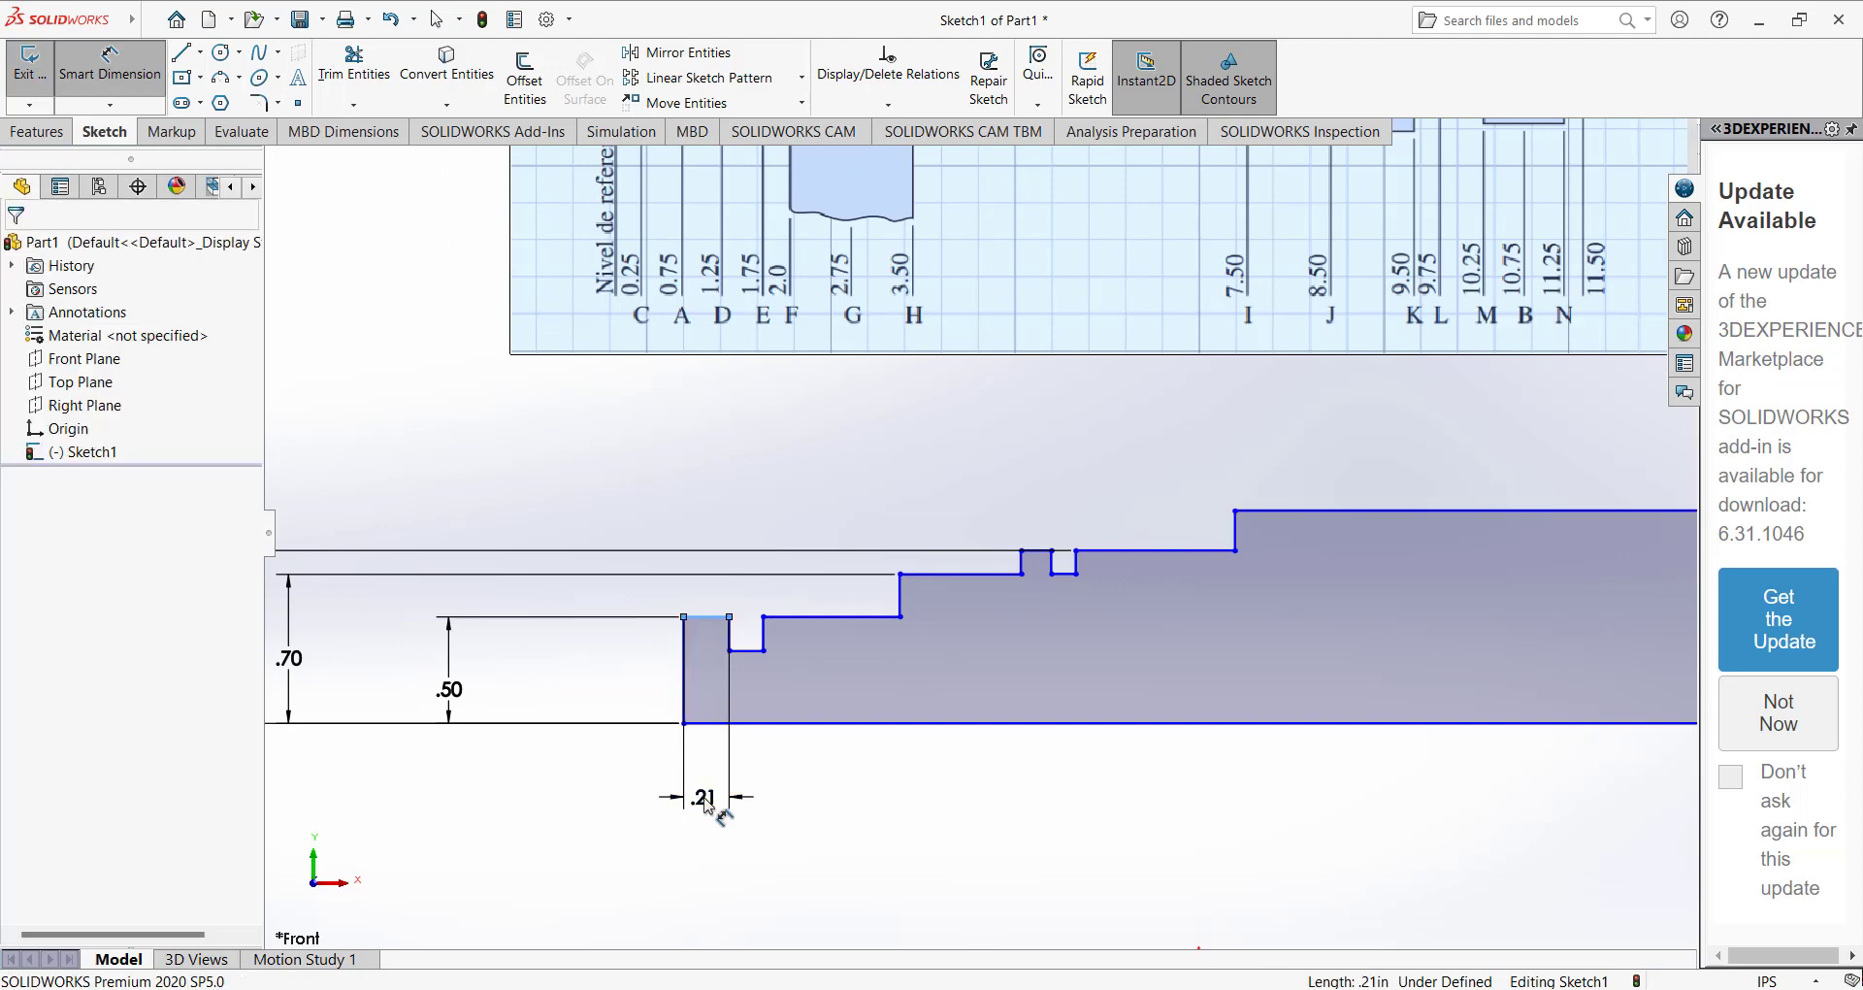
pyautogui.click(707, 805)
pyautogui.write('0.25/2')
pyautogui.press('Return')
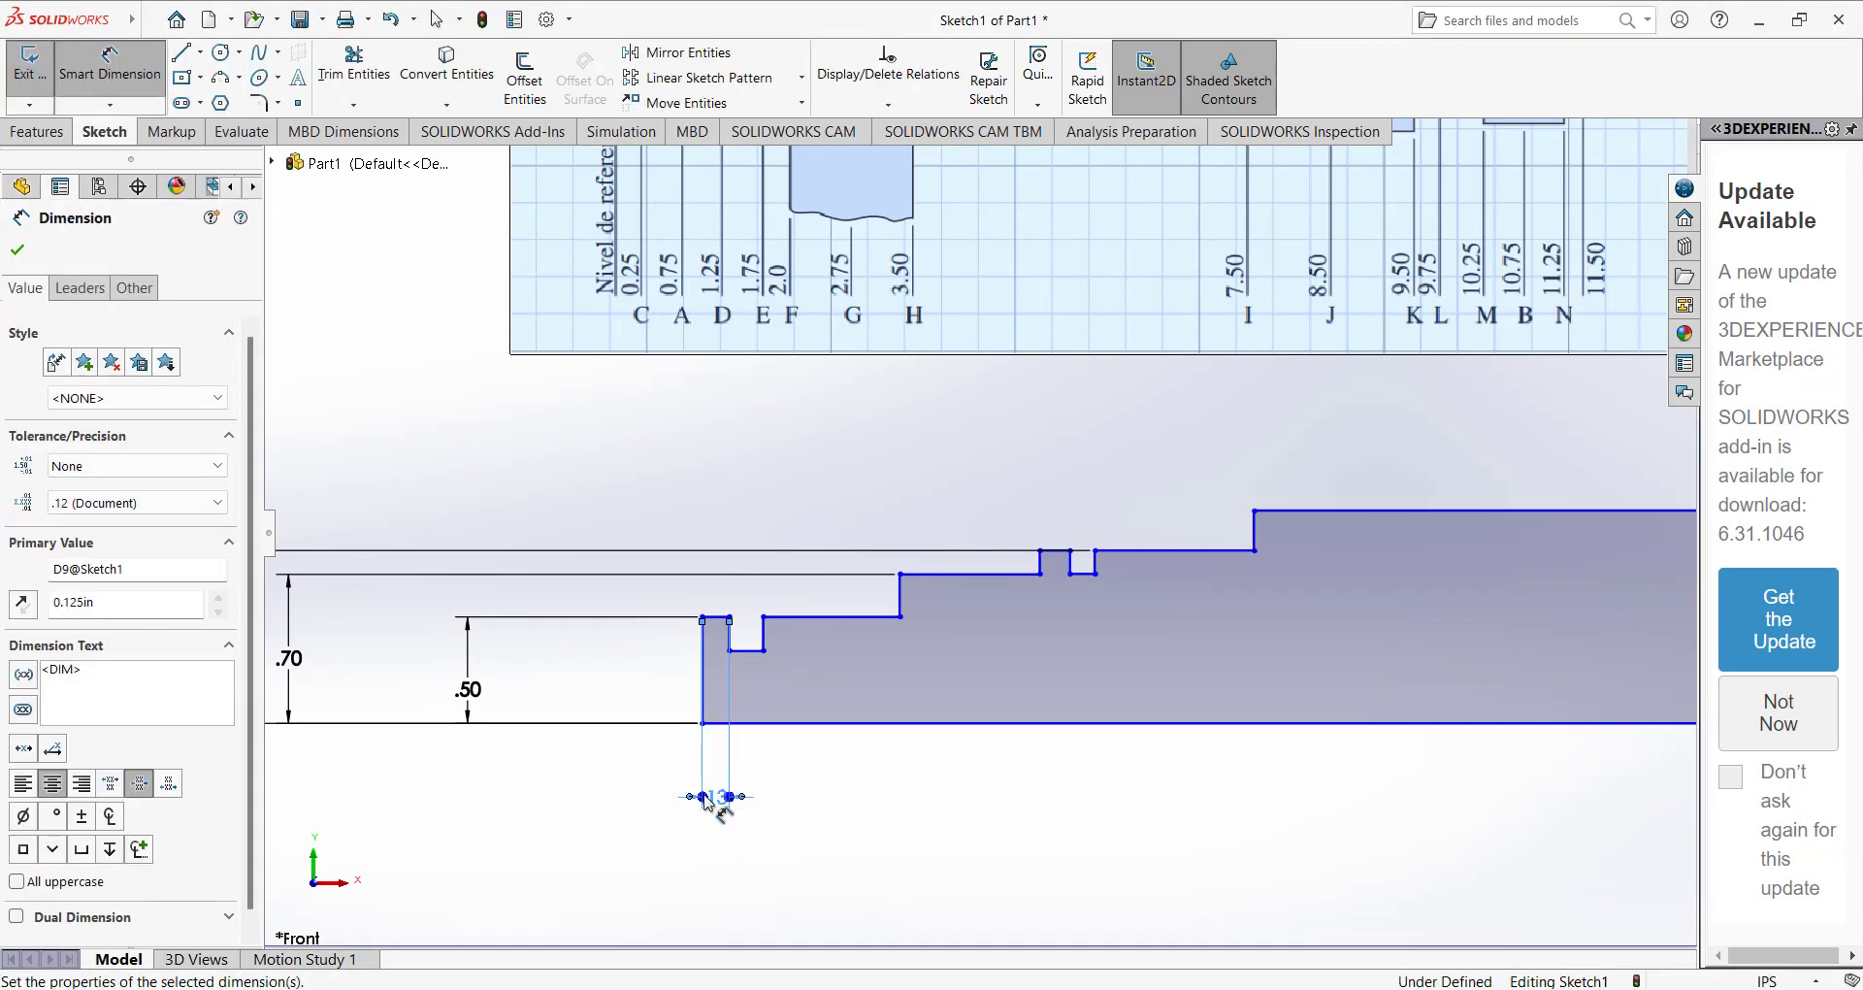
# Dimension the width of the groove beside the left end land as 0.25/2 in.
pyautogui.click(745, 650)
pyautogui.click(762, 805)
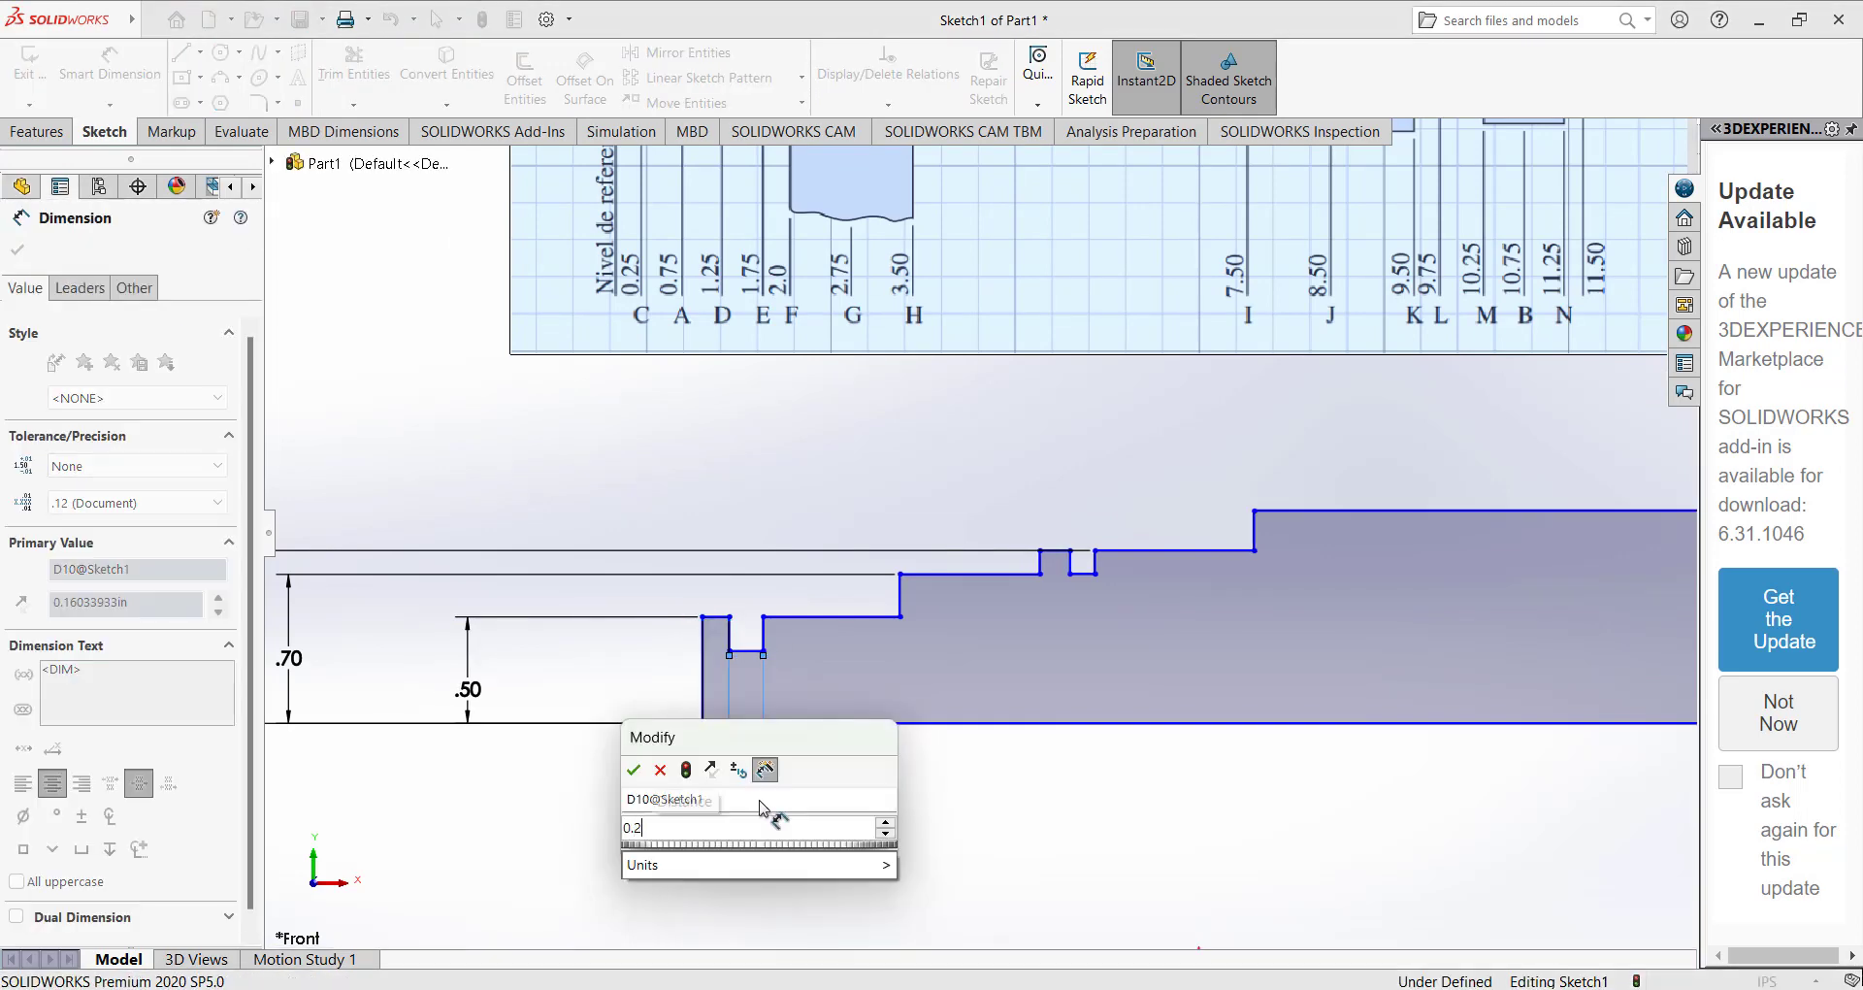
pyautogui.write('0.25/2')
pyautogui.press('Return')
# Dimension the length of the 0.50 in high step right of the left end groove as 1 in.
pyautogui.scroll(4, 756, 534)
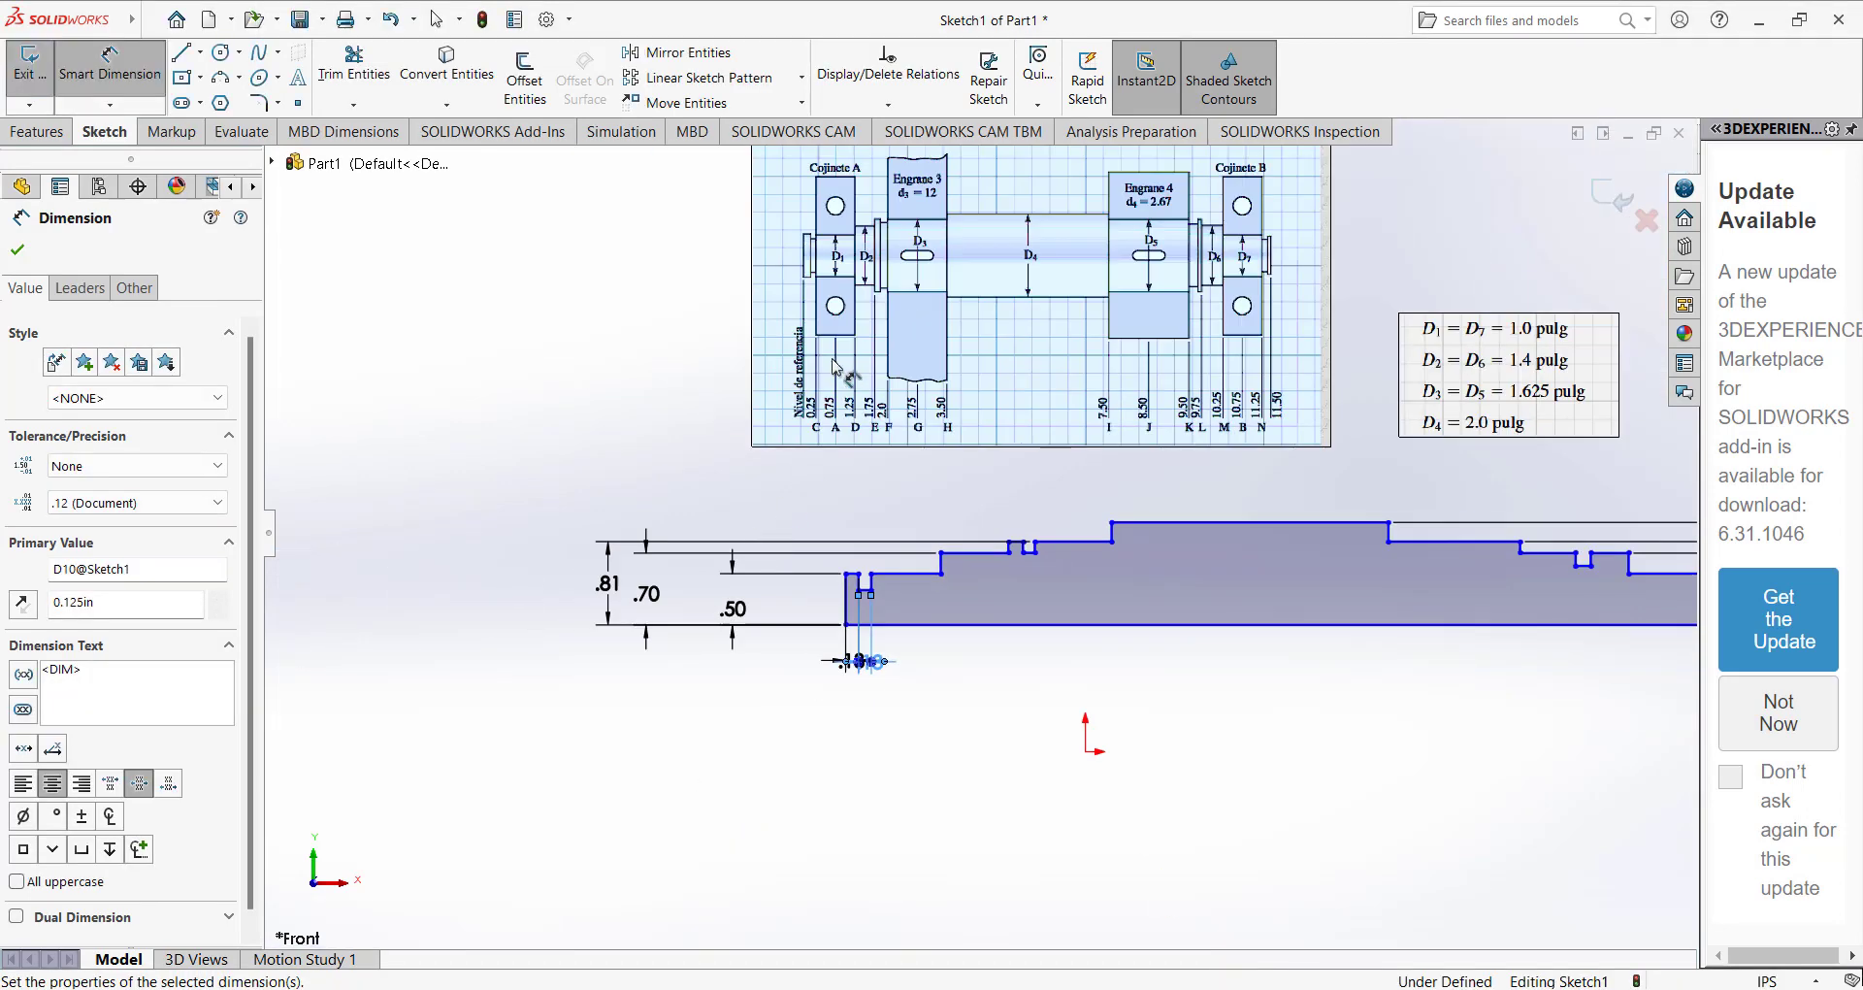
pyautogui.scroll(-2, 787, 310)
pyautogui.click(877, 542)
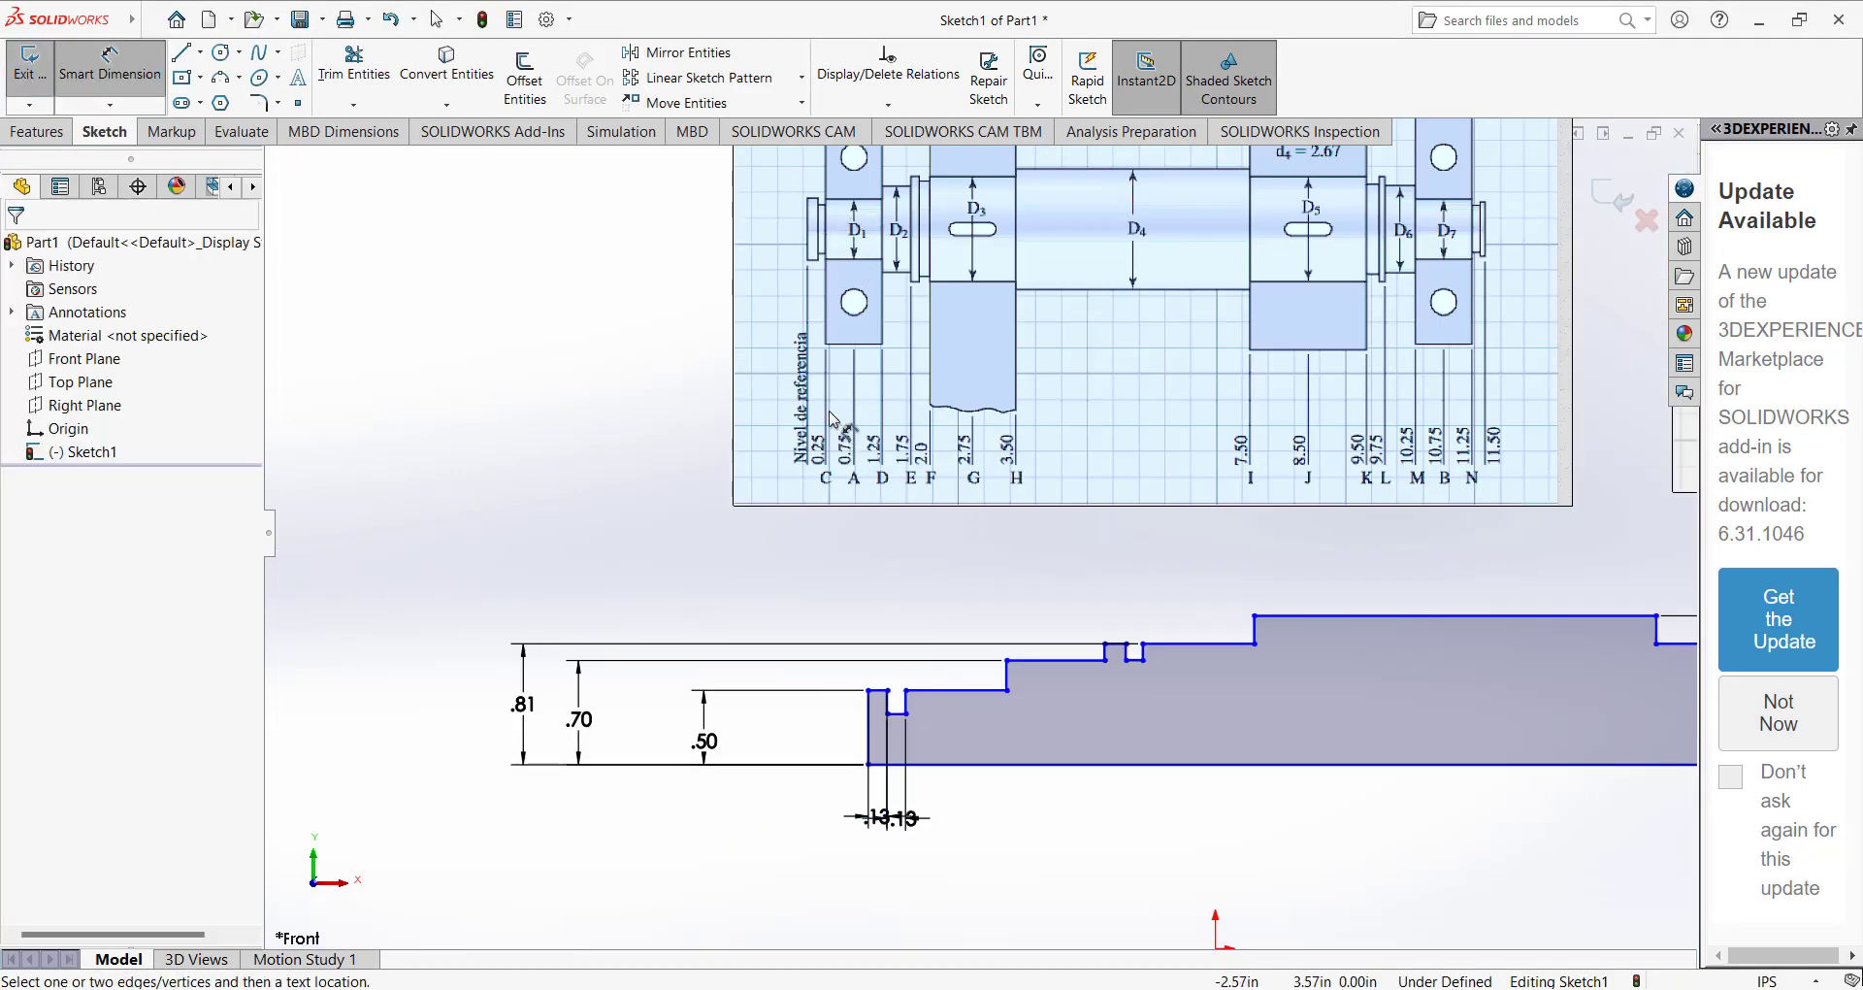
pyautogui.click(925, 691)
pyautogui.click(947, 814)
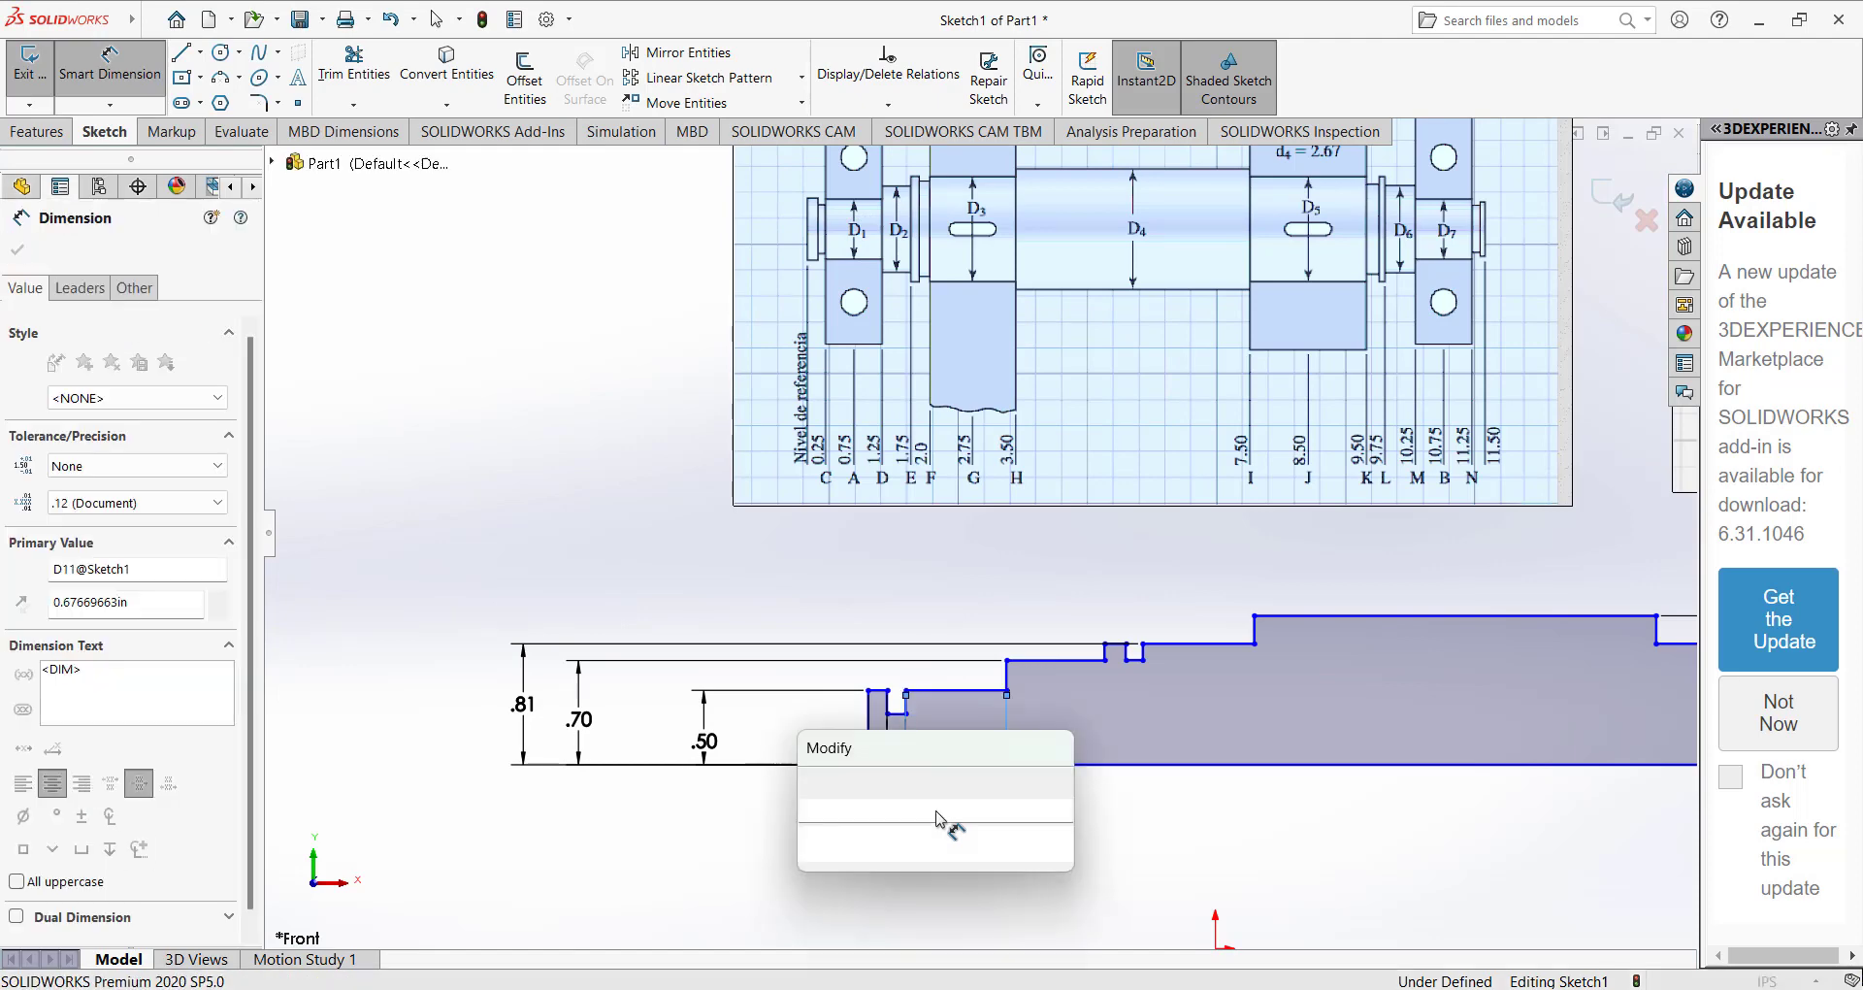
pyautogui.write('1')
pyautogui.press('Return')
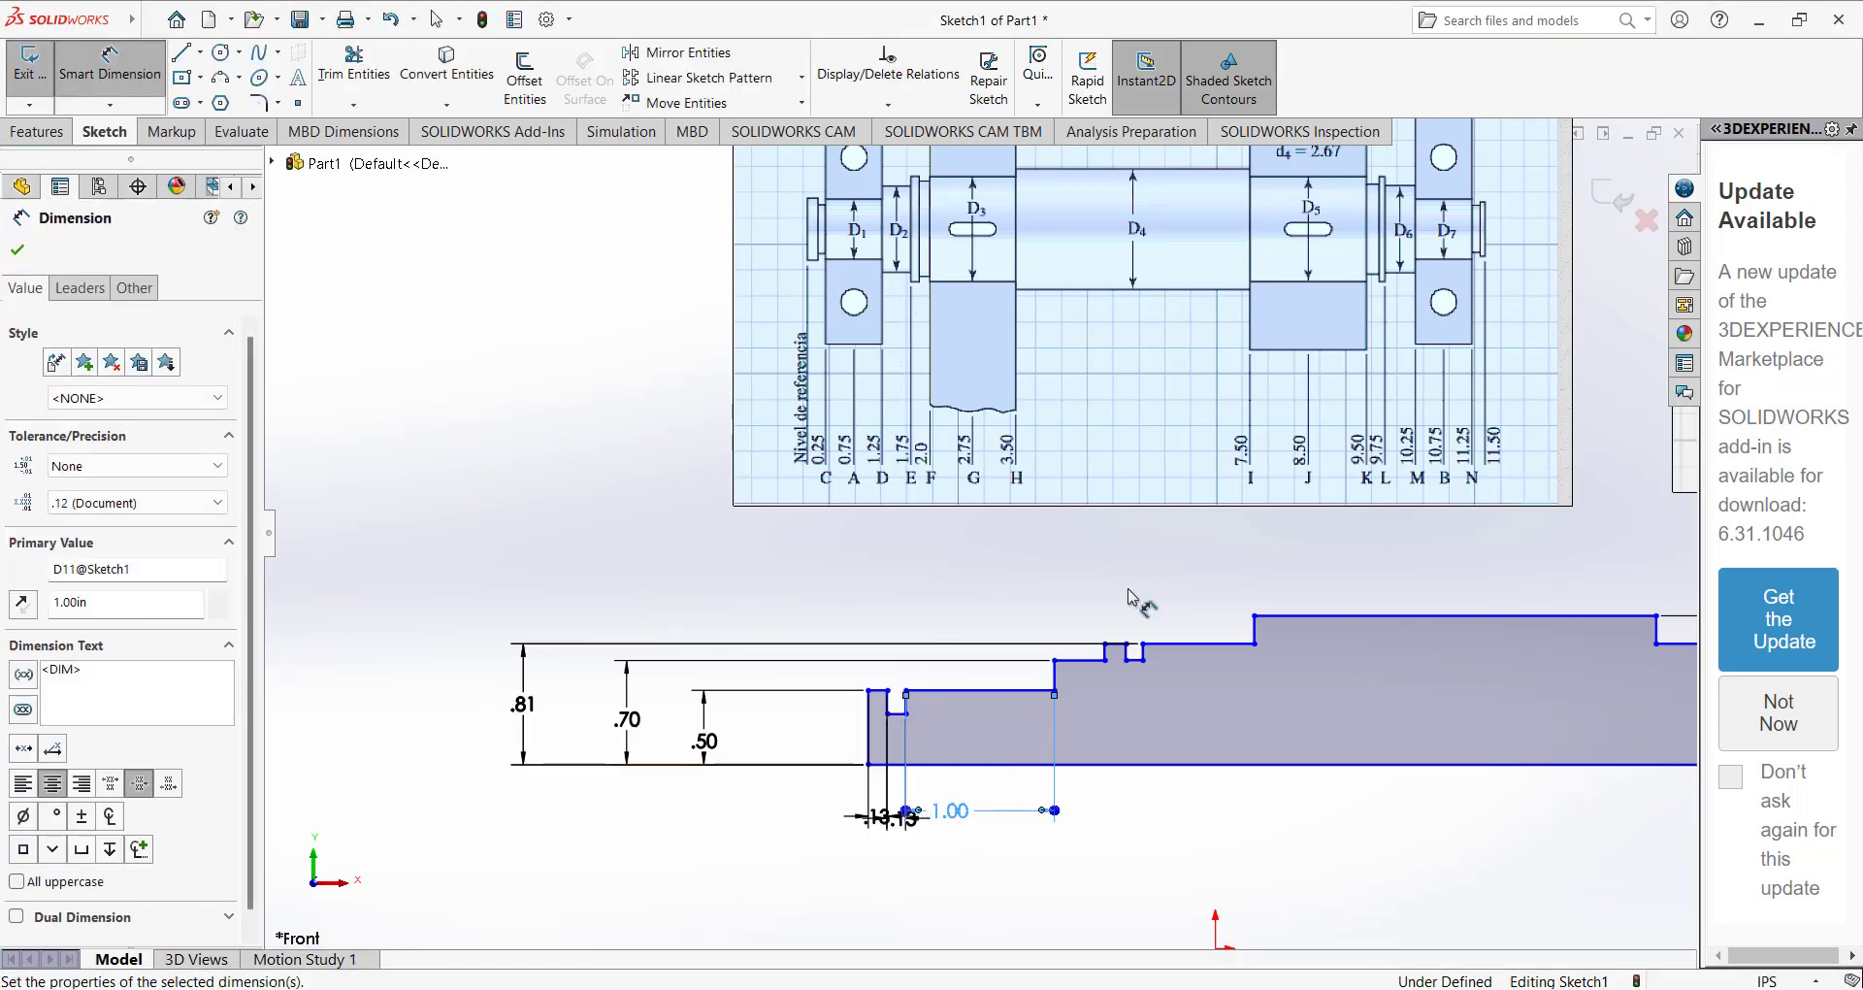
# Dimension the length of the 0.70 in high step before the left collar as 0.5 in.
pyautogui.scroll(-3, 1112, 635)
pyautogui.scroll(3, 974, 541)
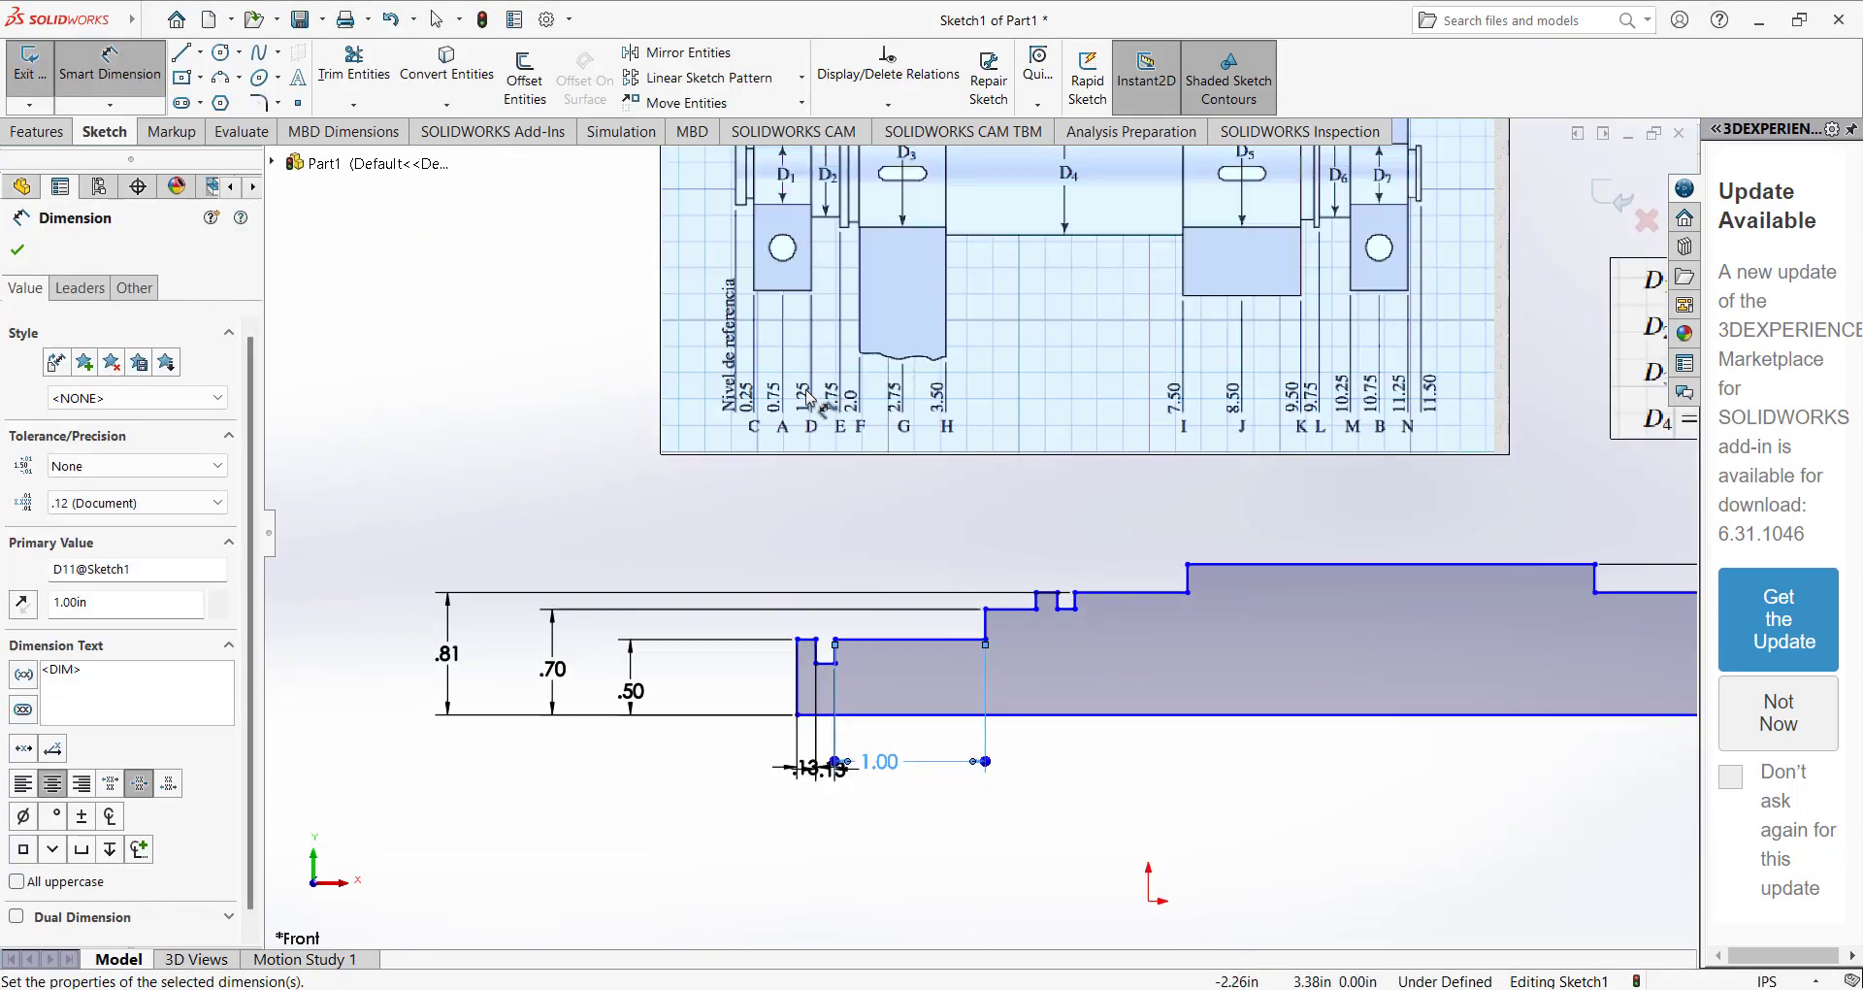
pyautogui.click(1009, 608)
pyautogui.click(1017, 768)
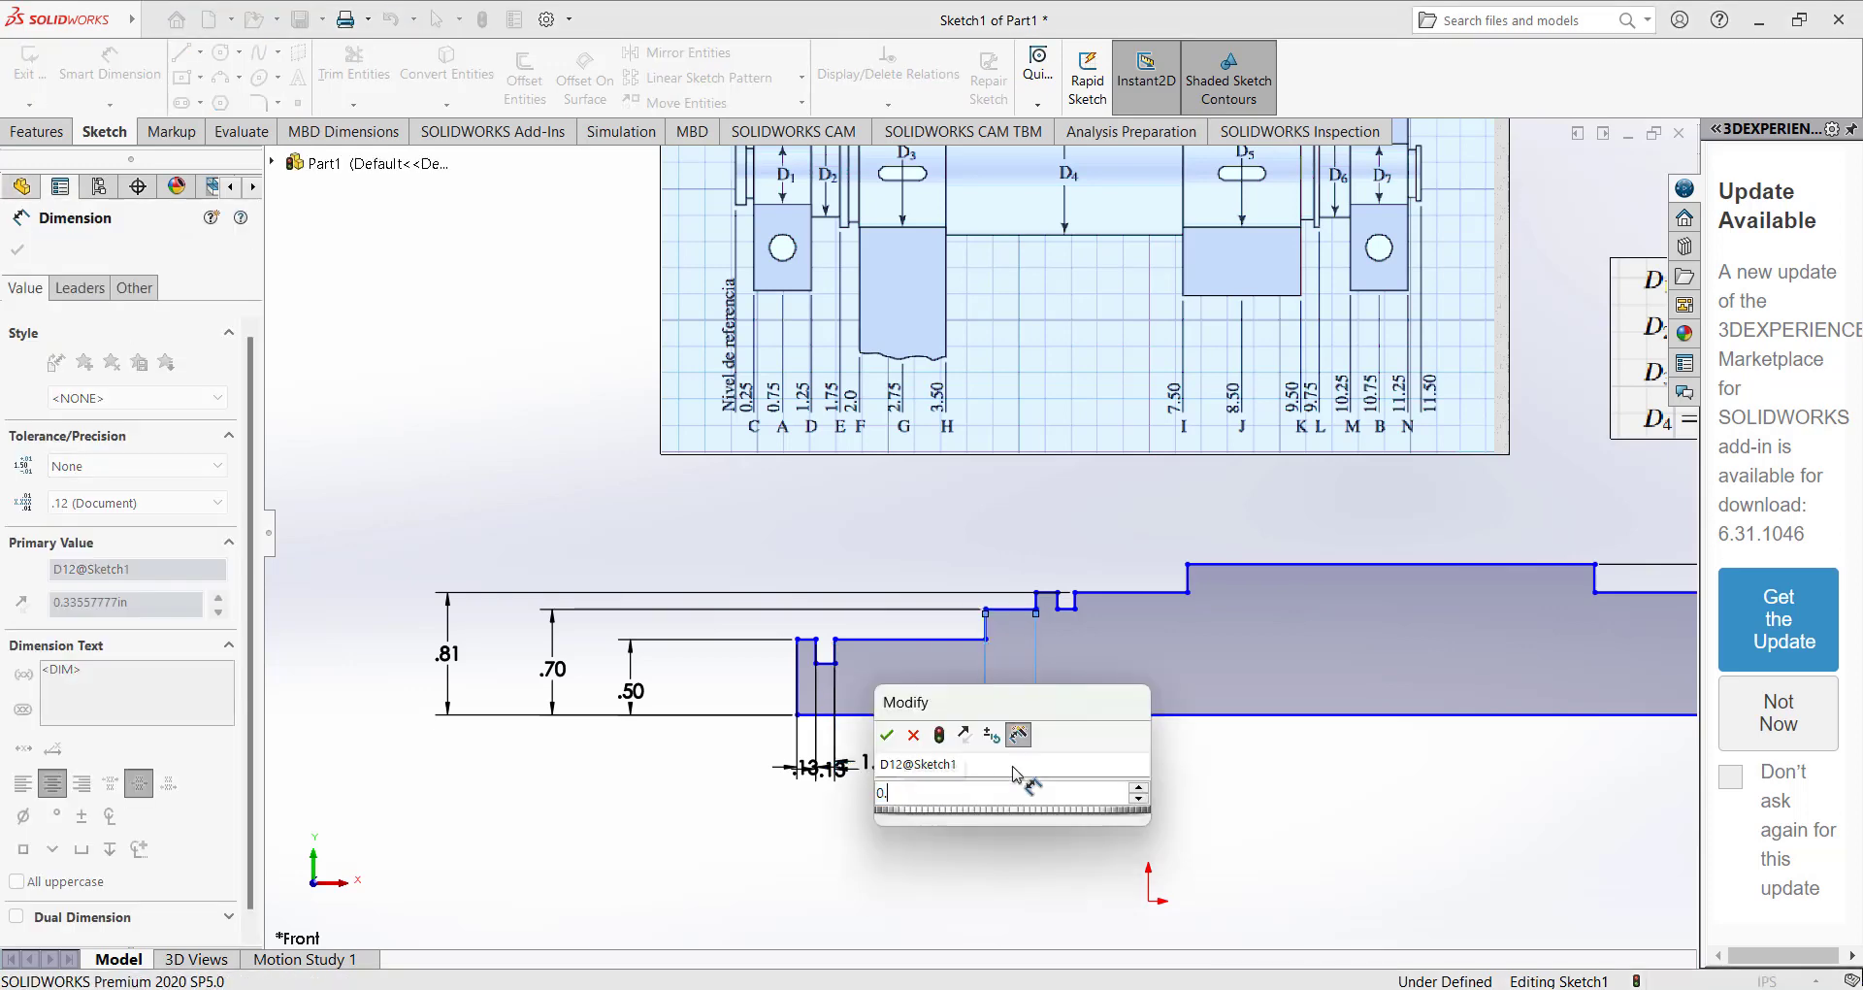
pyautogui.write('.5')
pyautogui.press('Return')
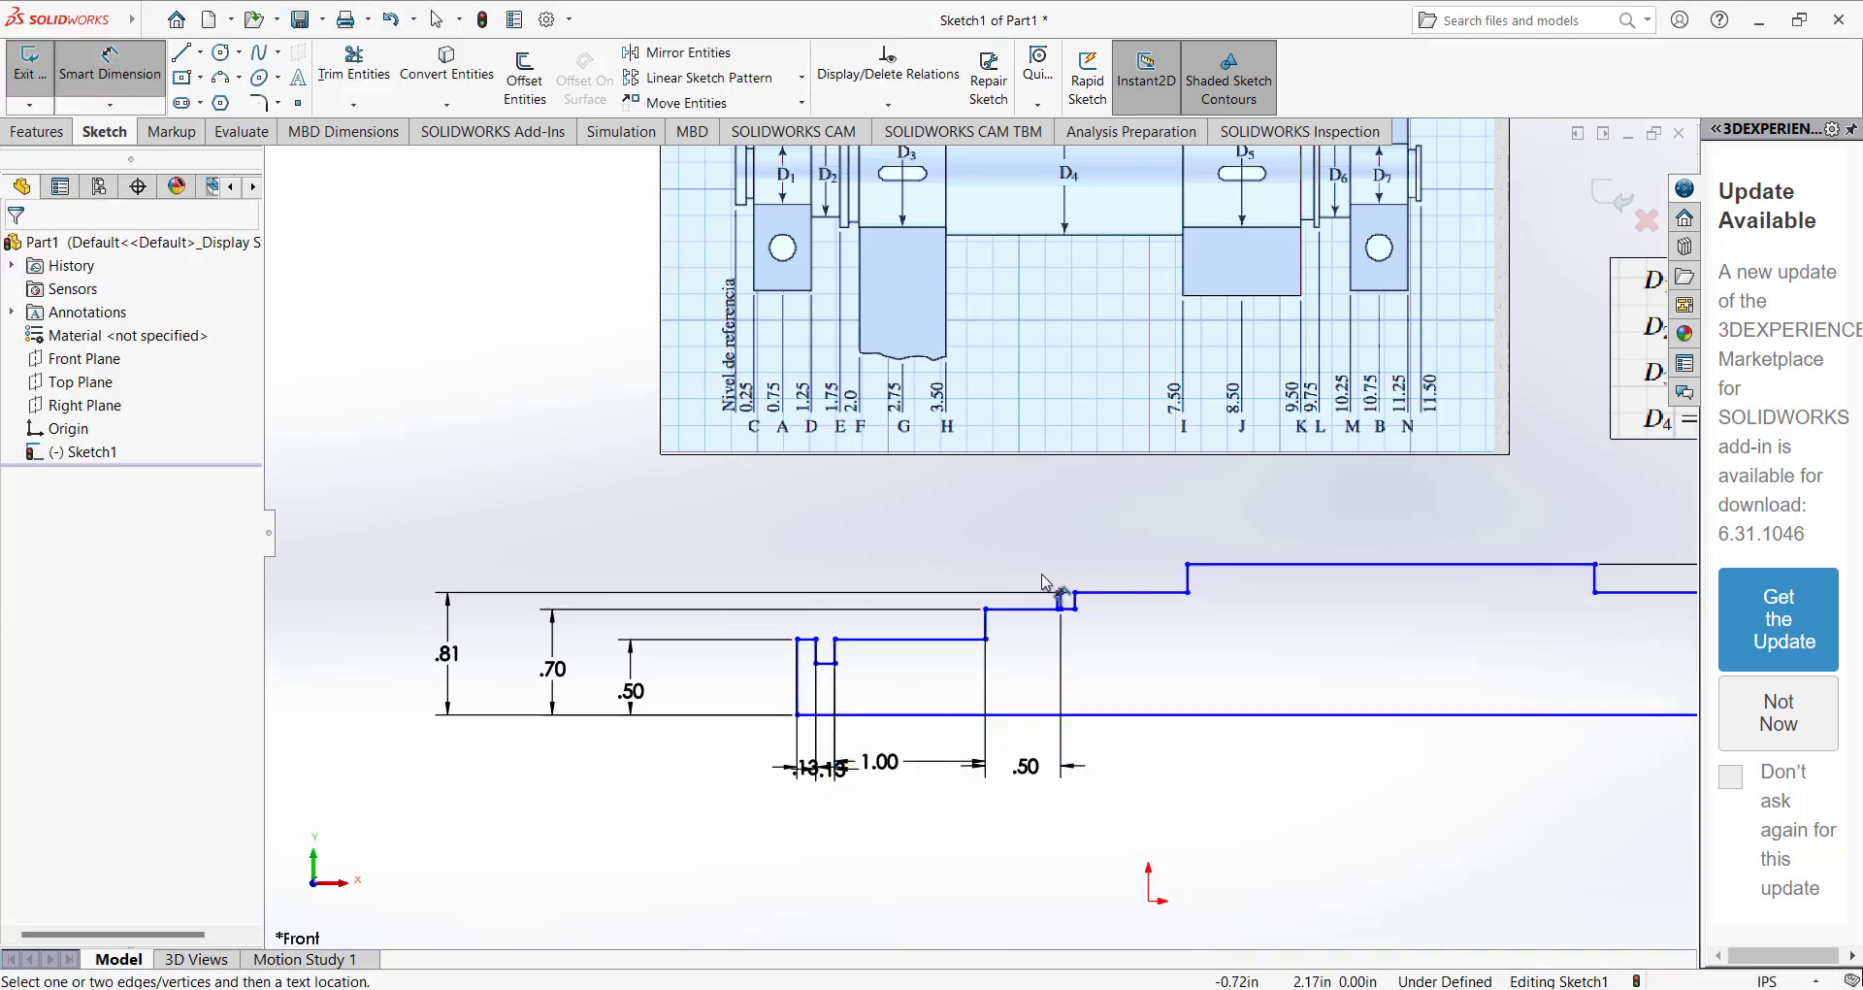
# Move the left collar's inner wall and the far wall of its groove toward the shaft's middle, widening both.
pyautogui.scroll(-5, 1059, 596)
pyautogui.click(999, 626)
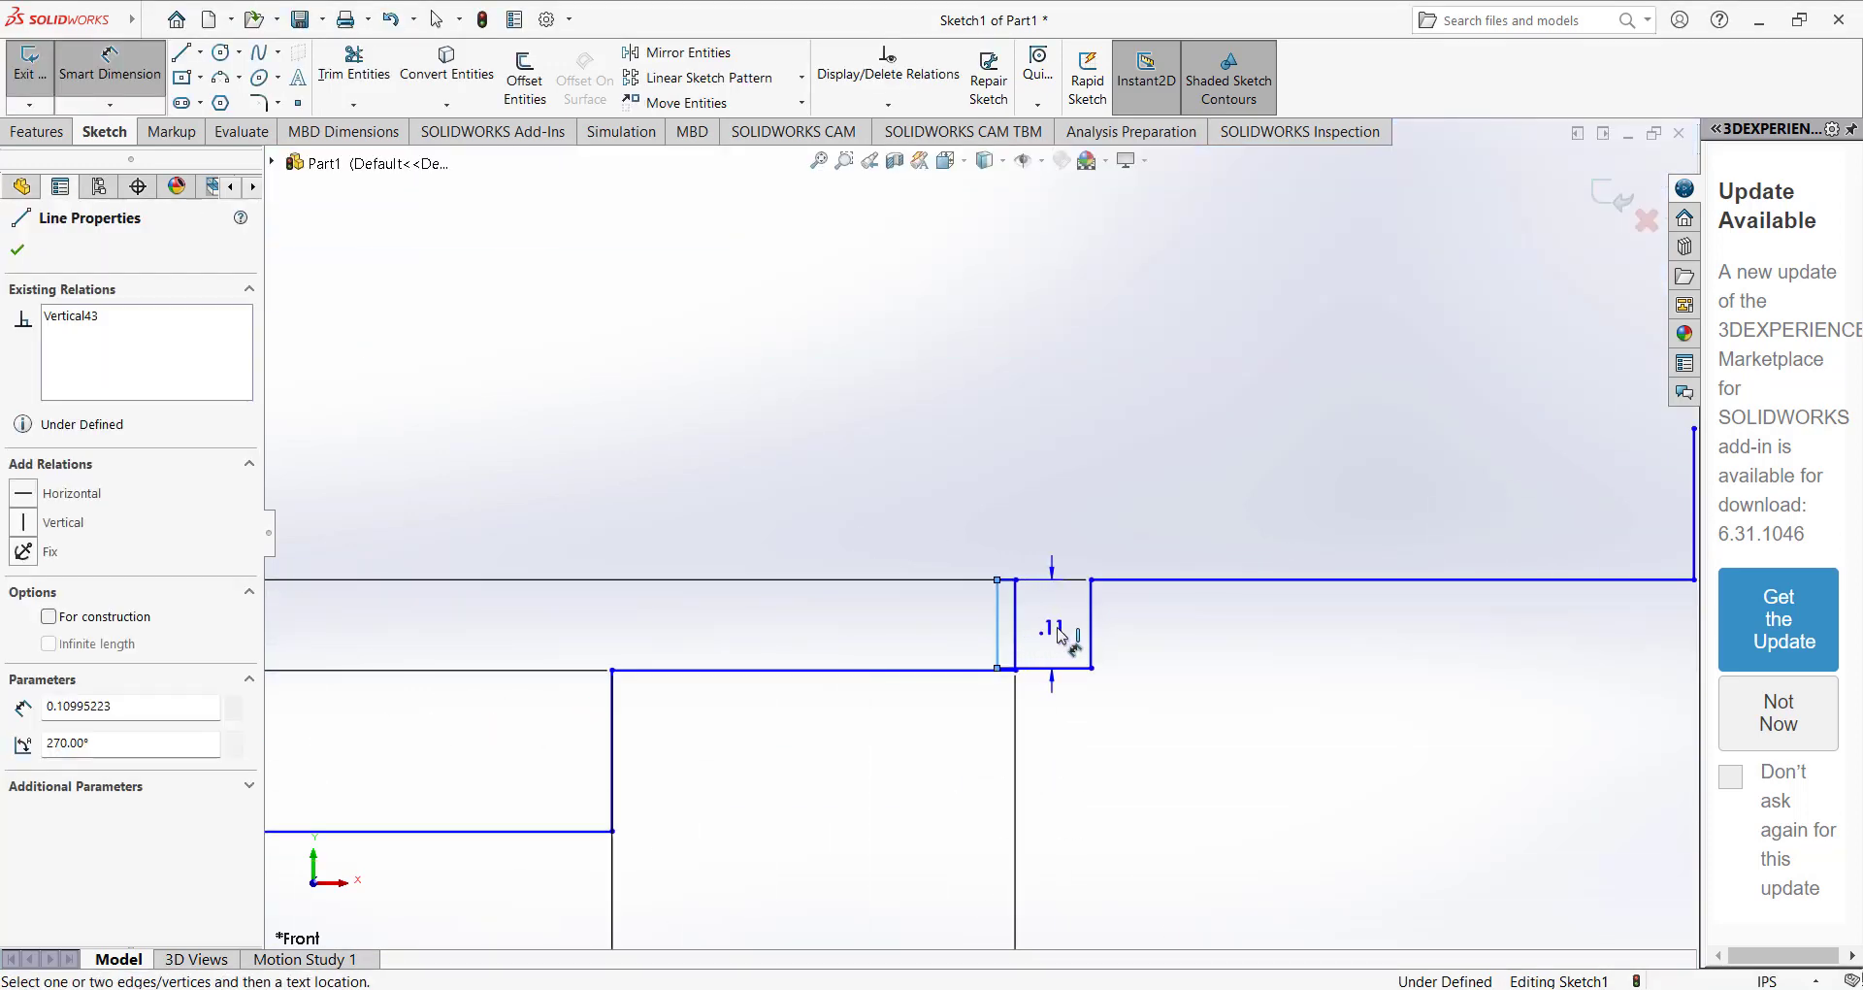
pyautogui.press('Escape')
pyautogui.moveTo(999, 629); pyautogui.dragTo(1386, 625)
pyautogui.moveTo(1057, 630); pyautogui.dragTo(1114, 637)
pyautogui.scroll(13, 973, 528)
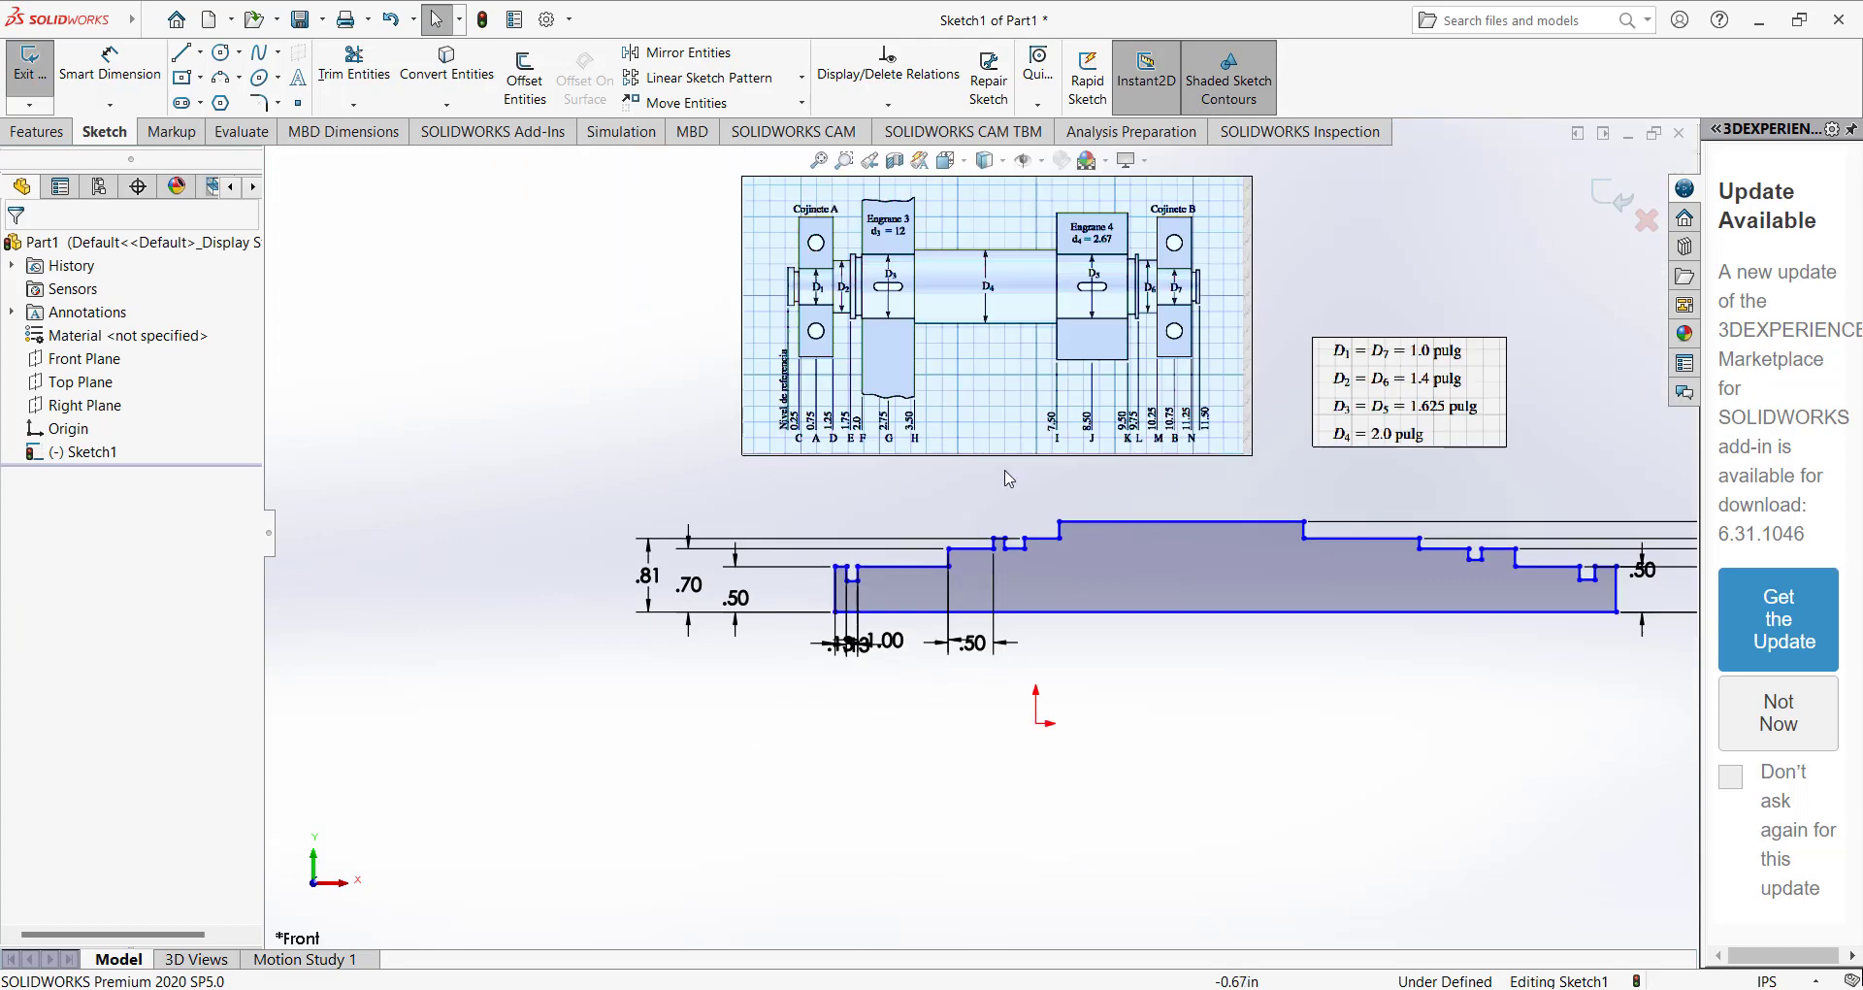
# Dimension the width of the small collar left of the central section as 0.125 in.
pyautogui.scroll(-5, 1019, 359)
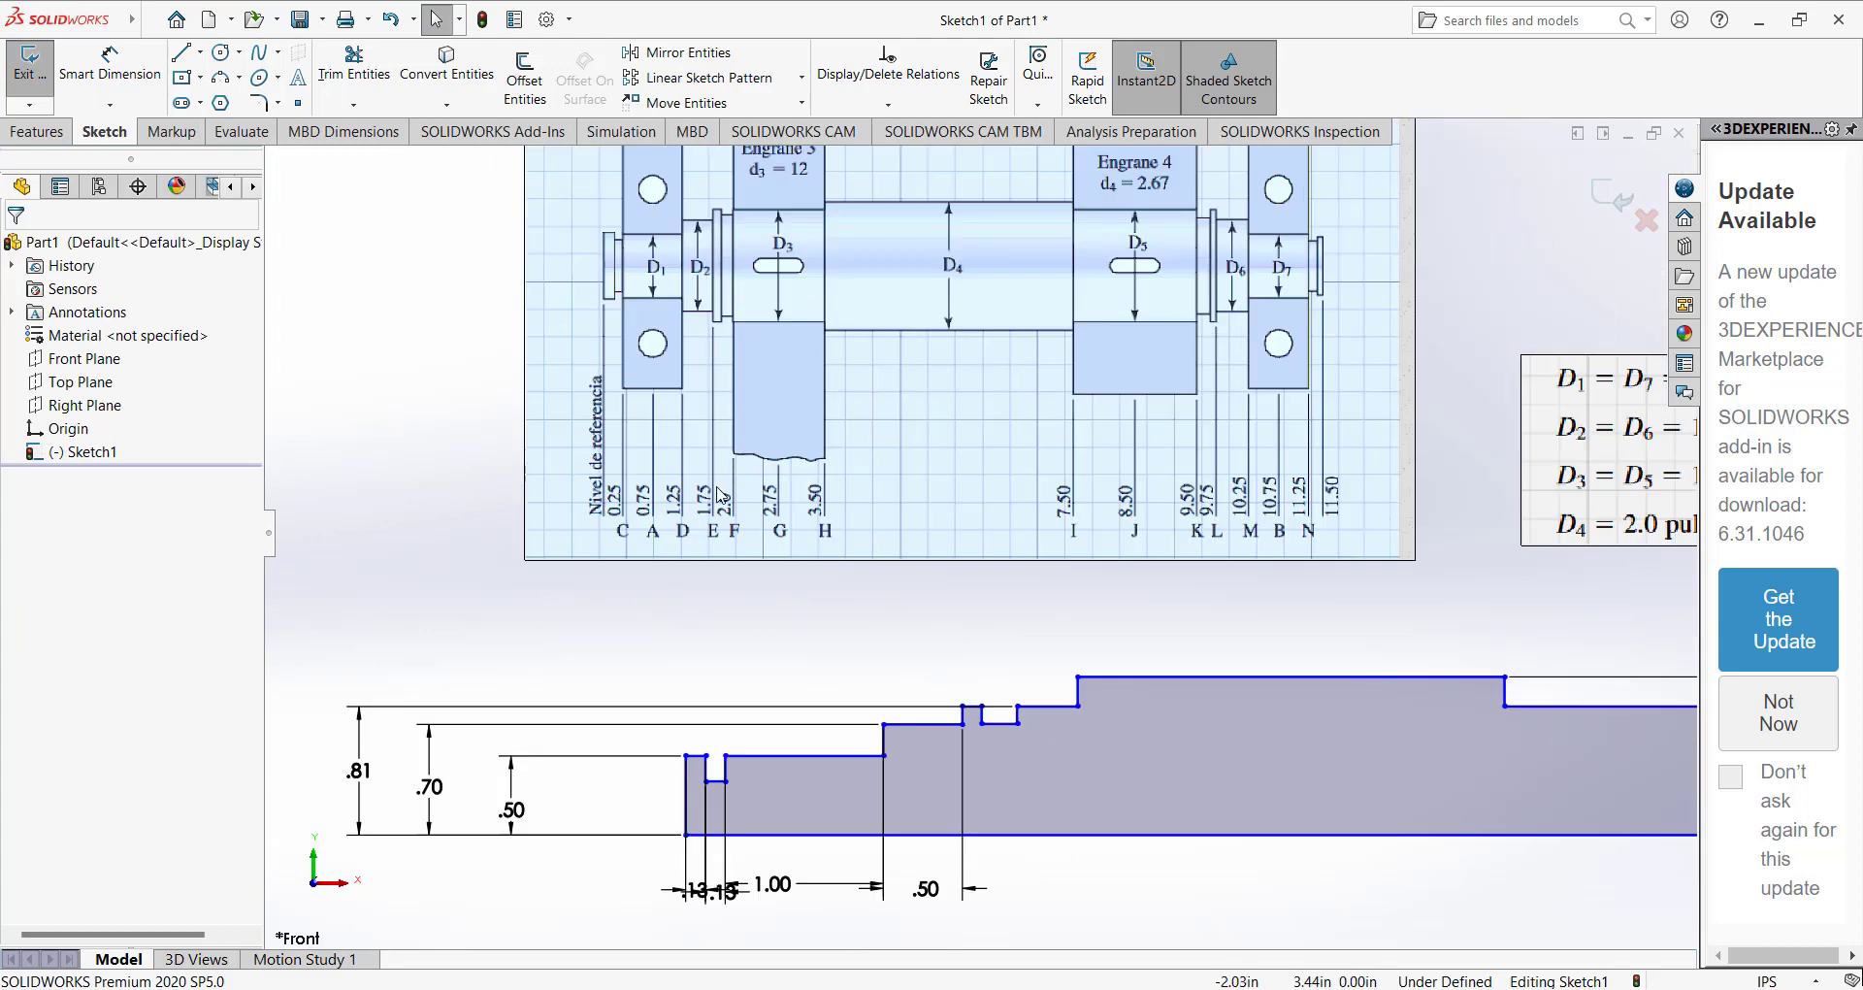
pyautogui.scroll(-4, 970, 725)
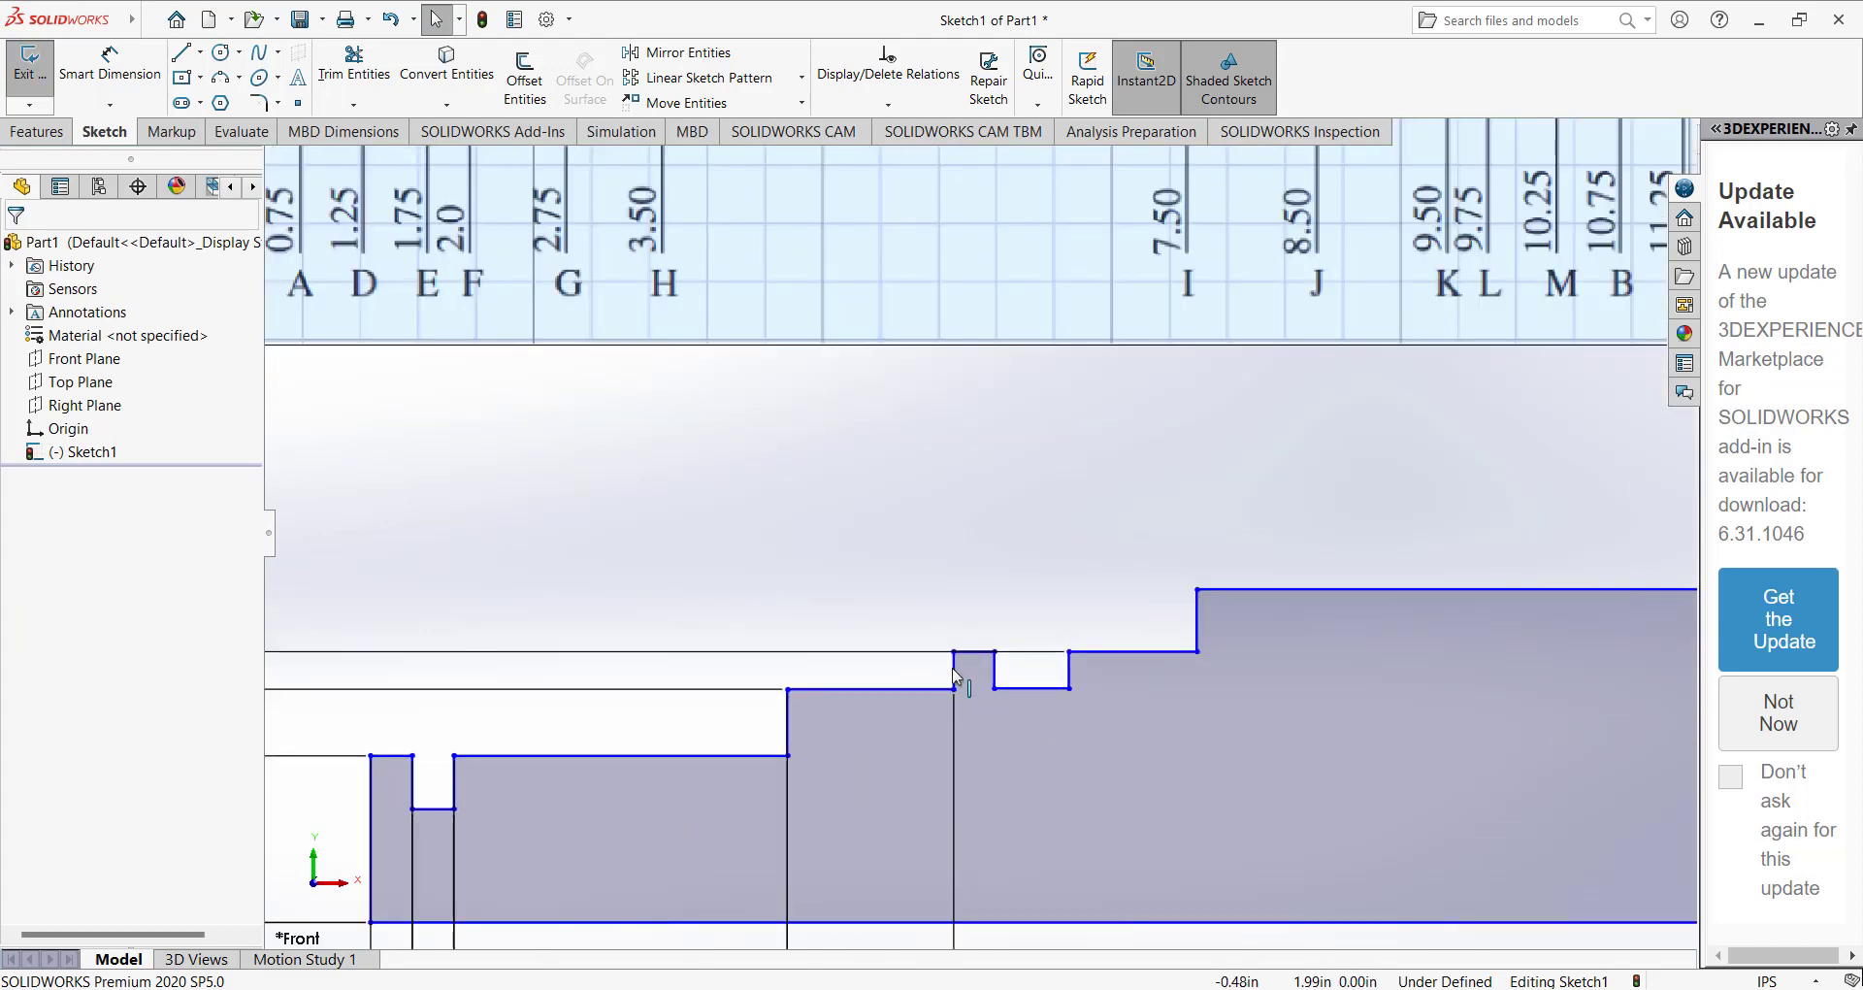
pyautogui.click(133, 84)
pyautogui.scroll(-3, 956, 664)
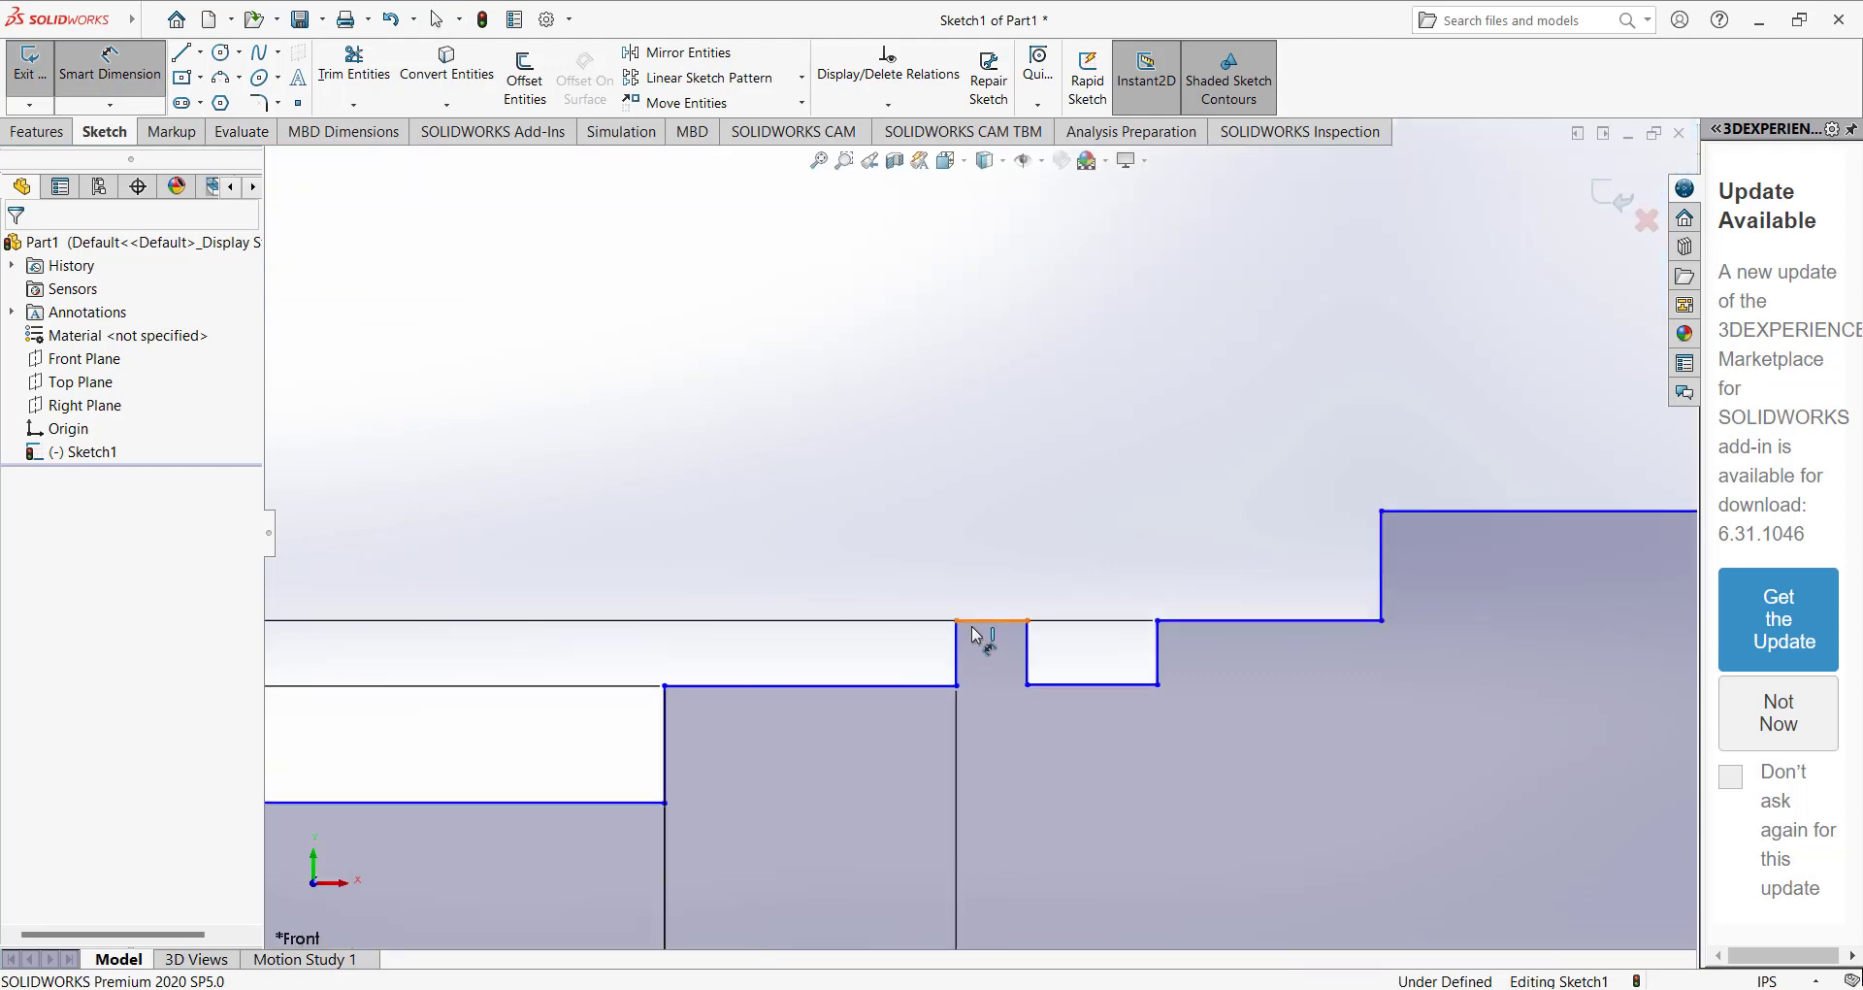
pyautogui.click(975, 621)
pyautogui.scroll(4, 980, 659)
pyautogui.click(989, 894)
pyautogui.write('0.125')
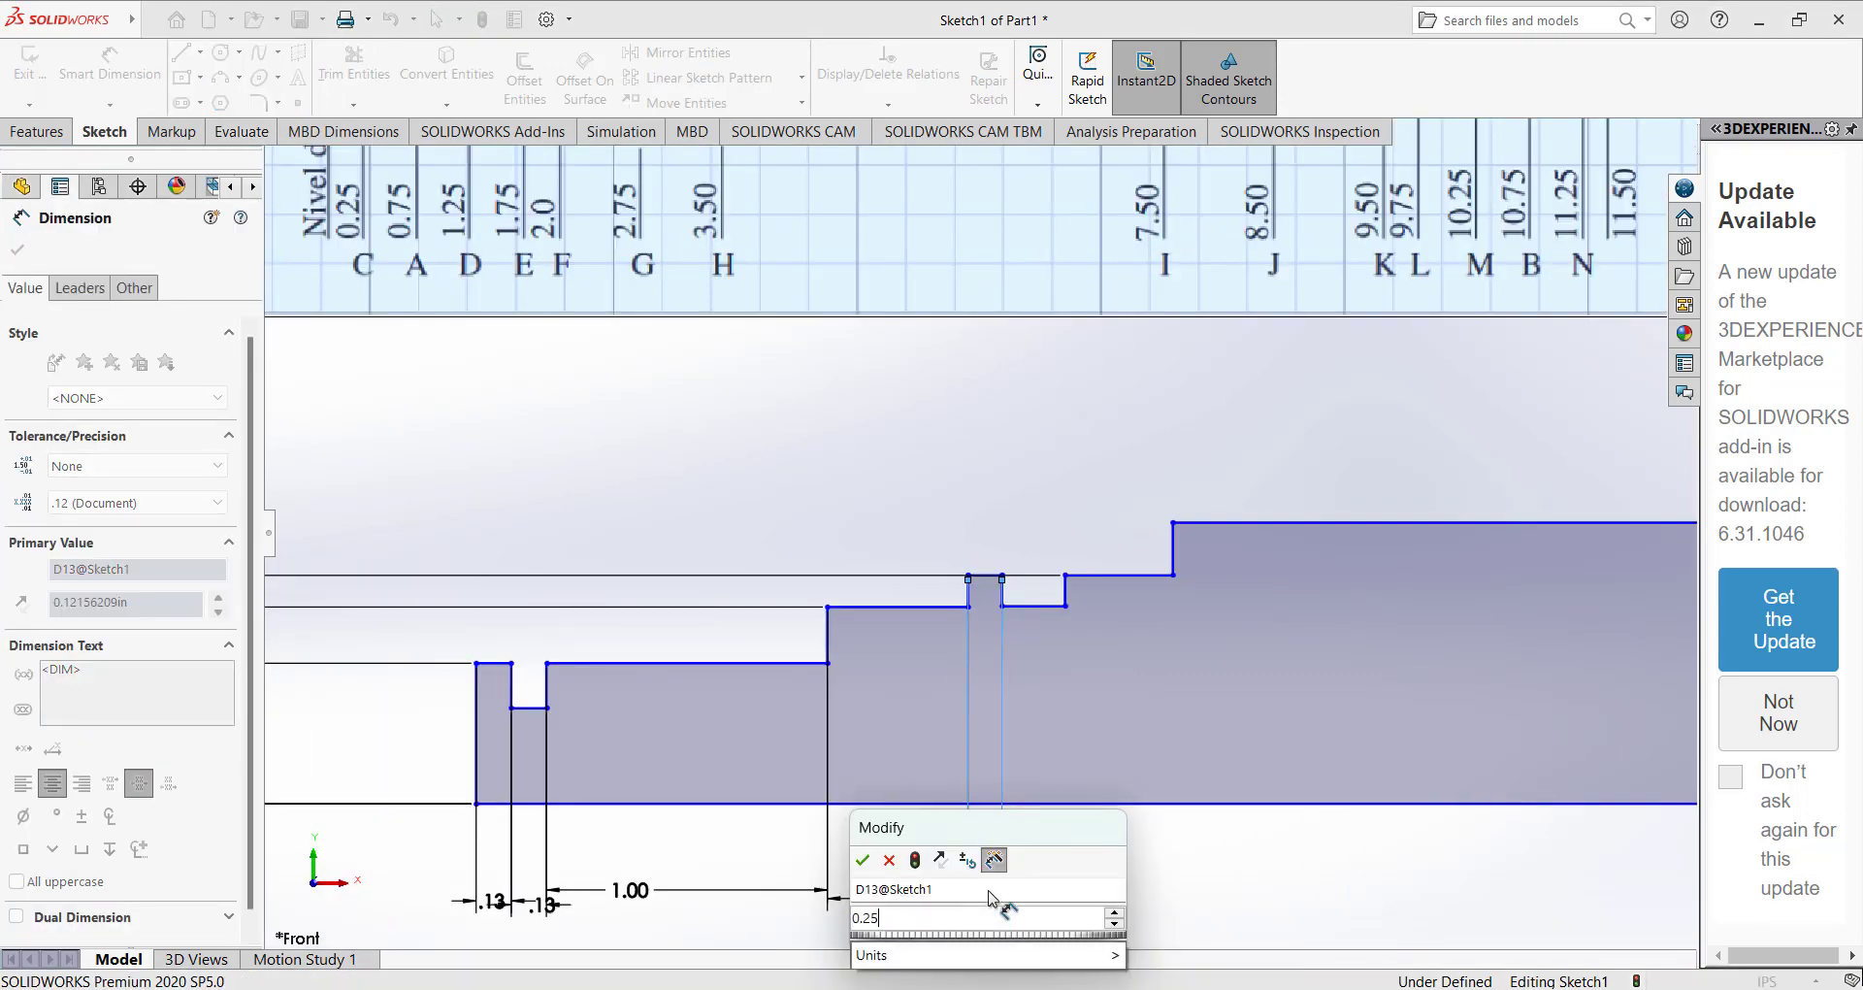
pyautogui.press('Return')
# Dimension the width of the groove beside the left collar as 0.125 in.
pyautogui.click(1018, 606)
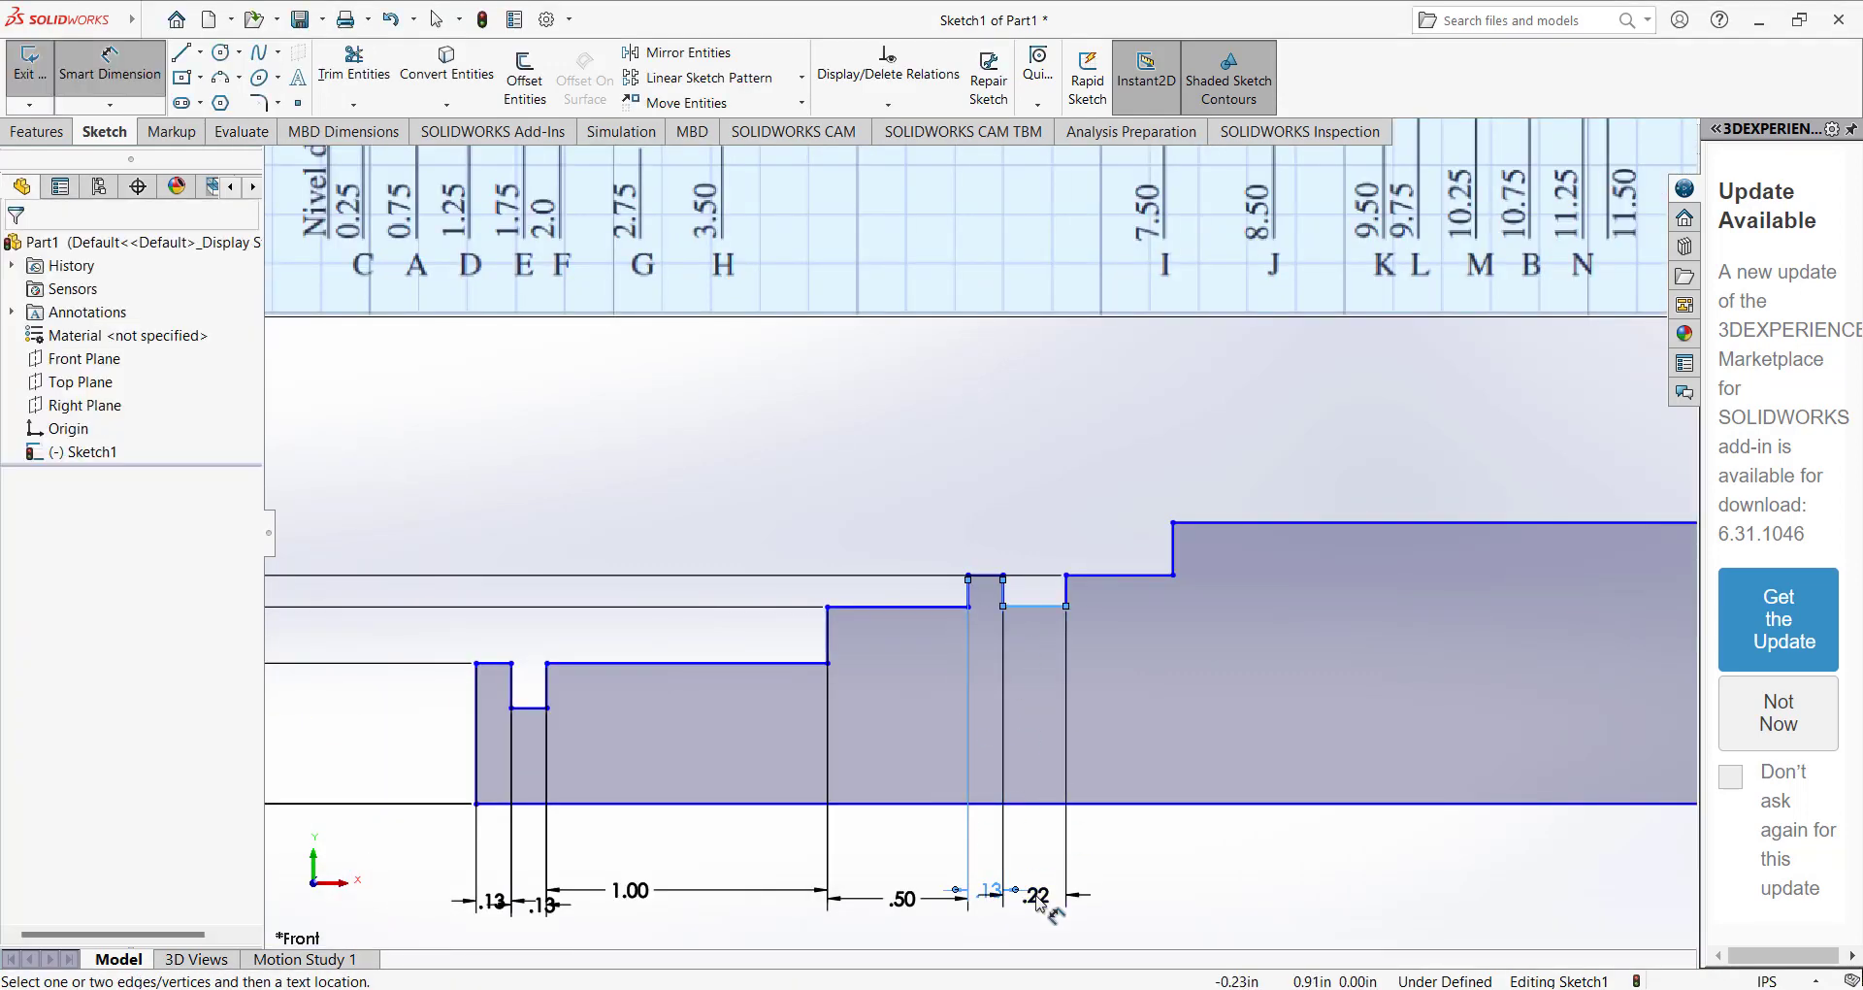
pyautogui.click(1034, 895)
pyautogui.write('0.25/')
pyautogui.press('Return')
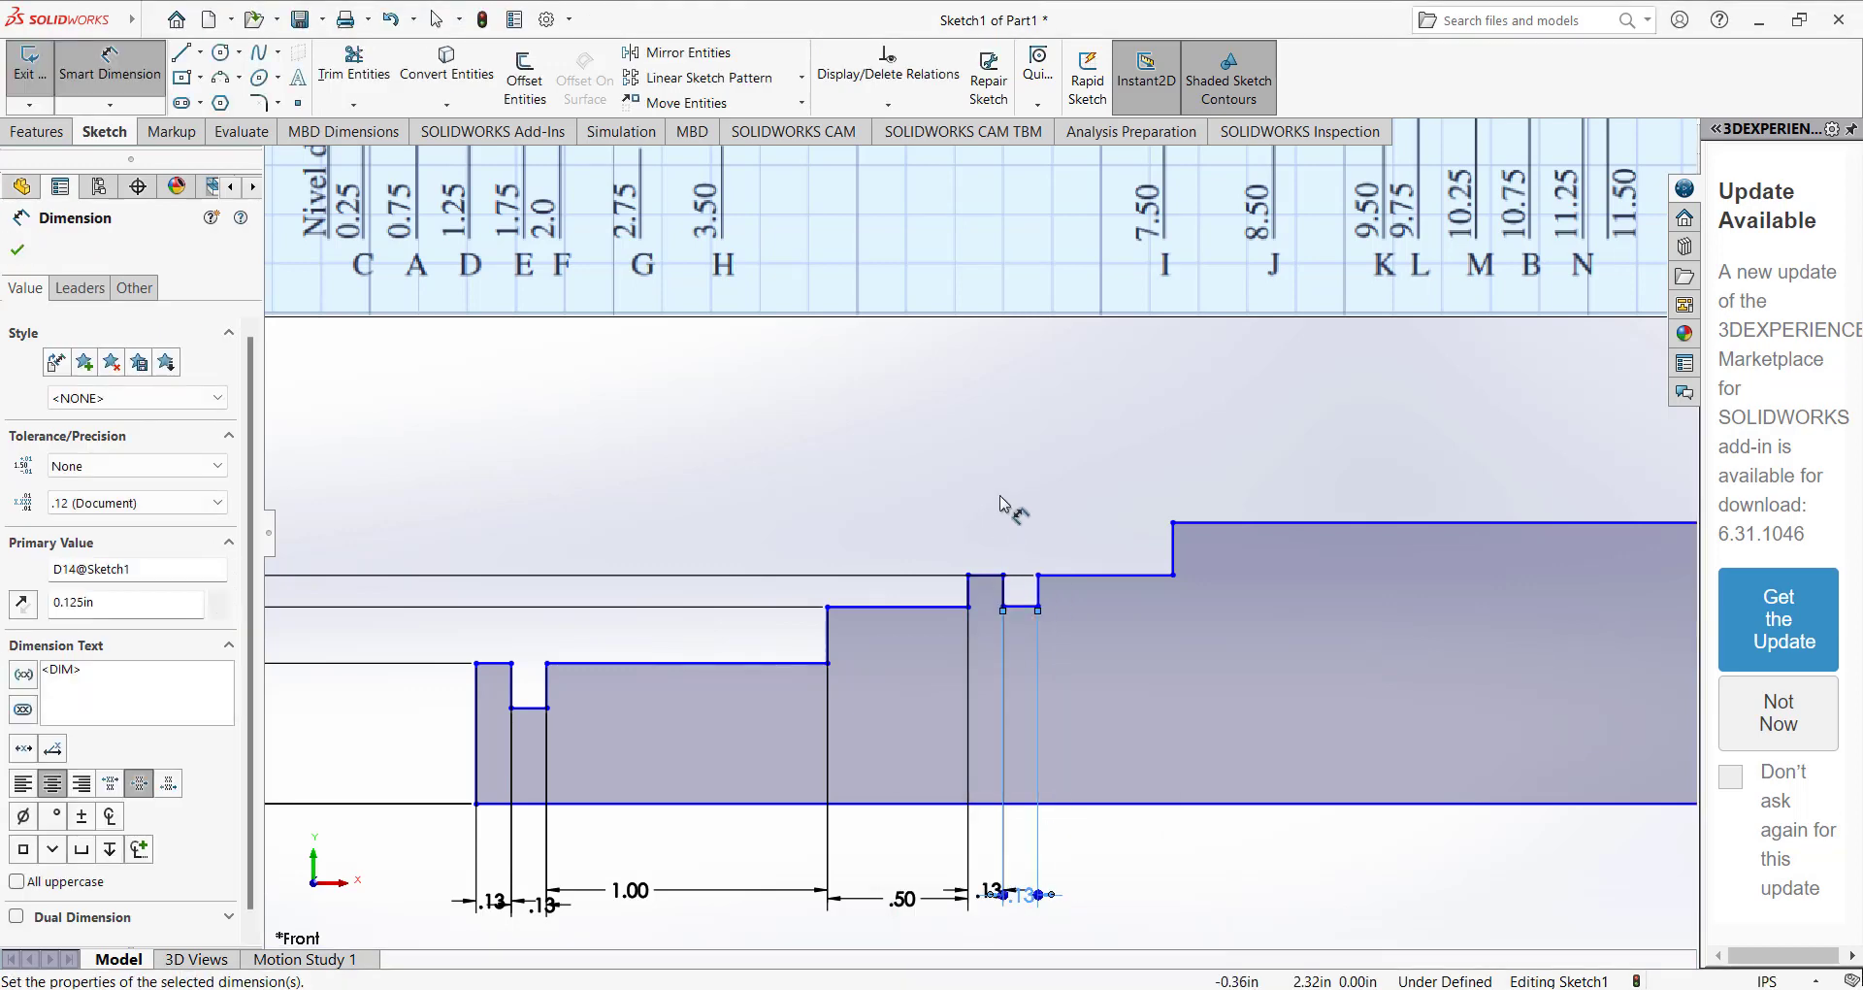
# Shift the central section's left shoulder inward, lengthening the adjoining 0.81 in high step to about 1.15 in.
pyautogui.scroll(4, 1010, 504)
pyautogui.scroll(-1, 846, 272)
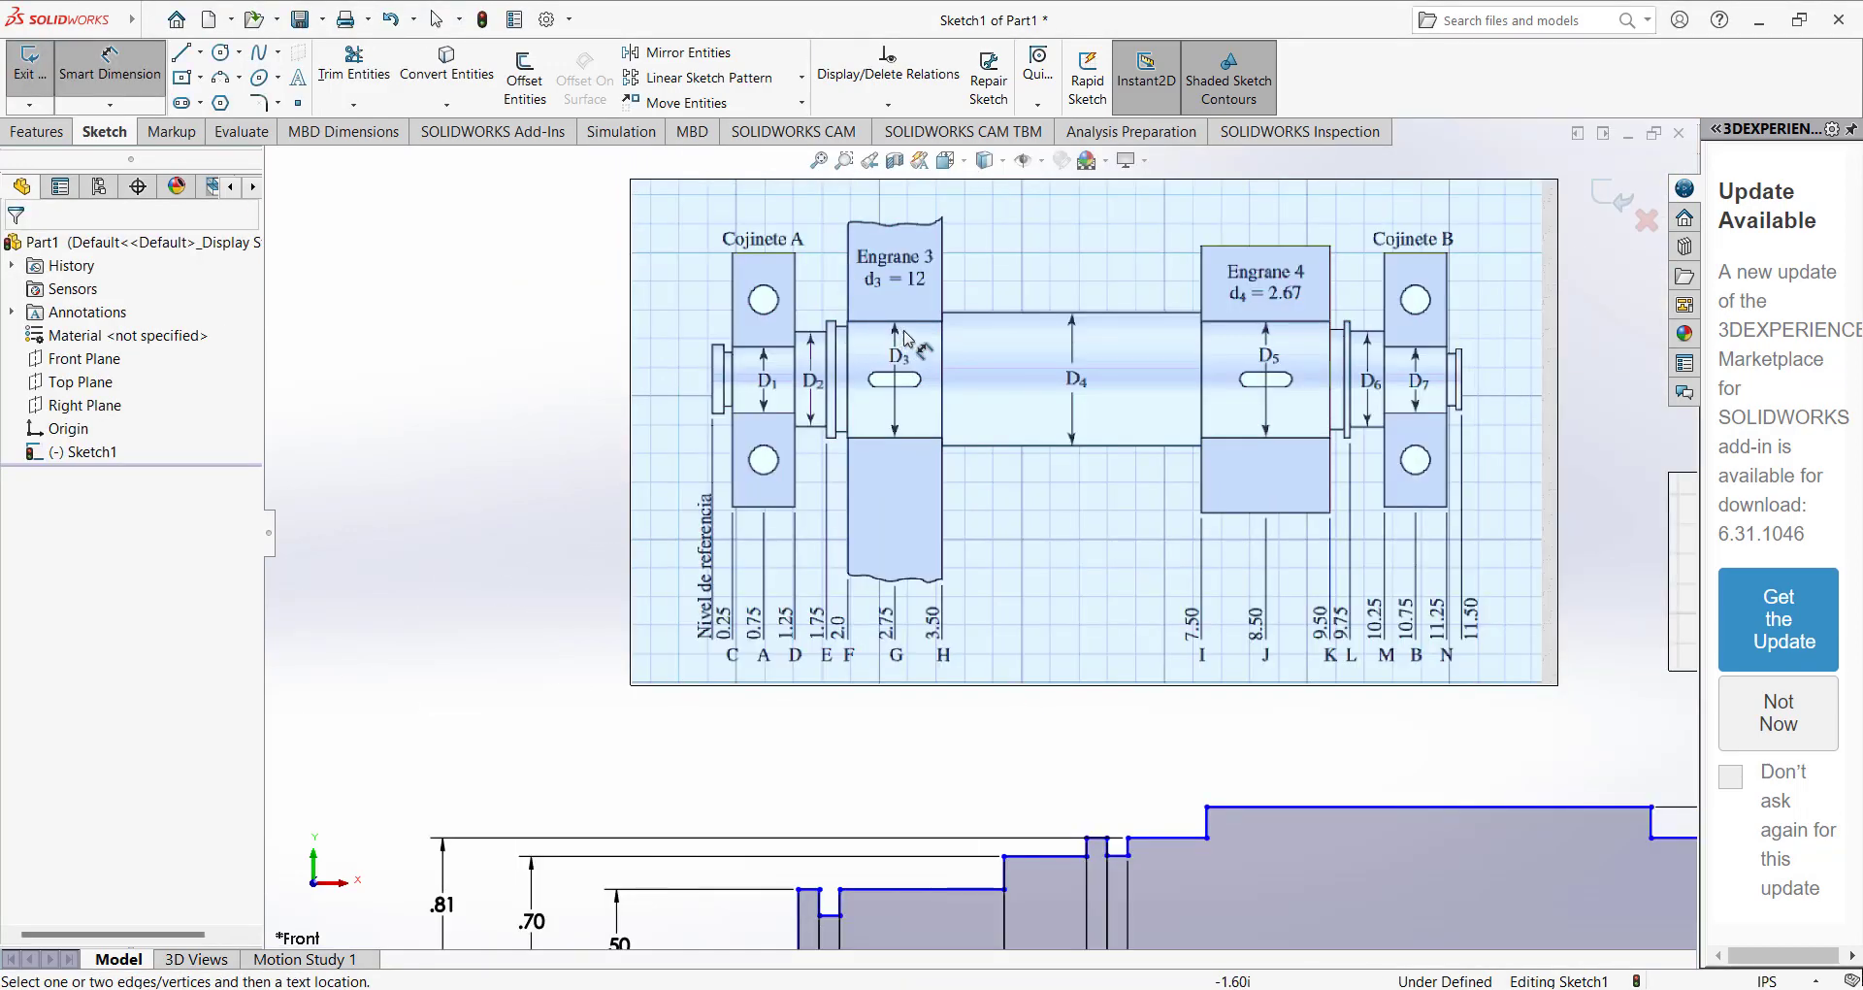
pyautogui.scroll(2, 950, 633)
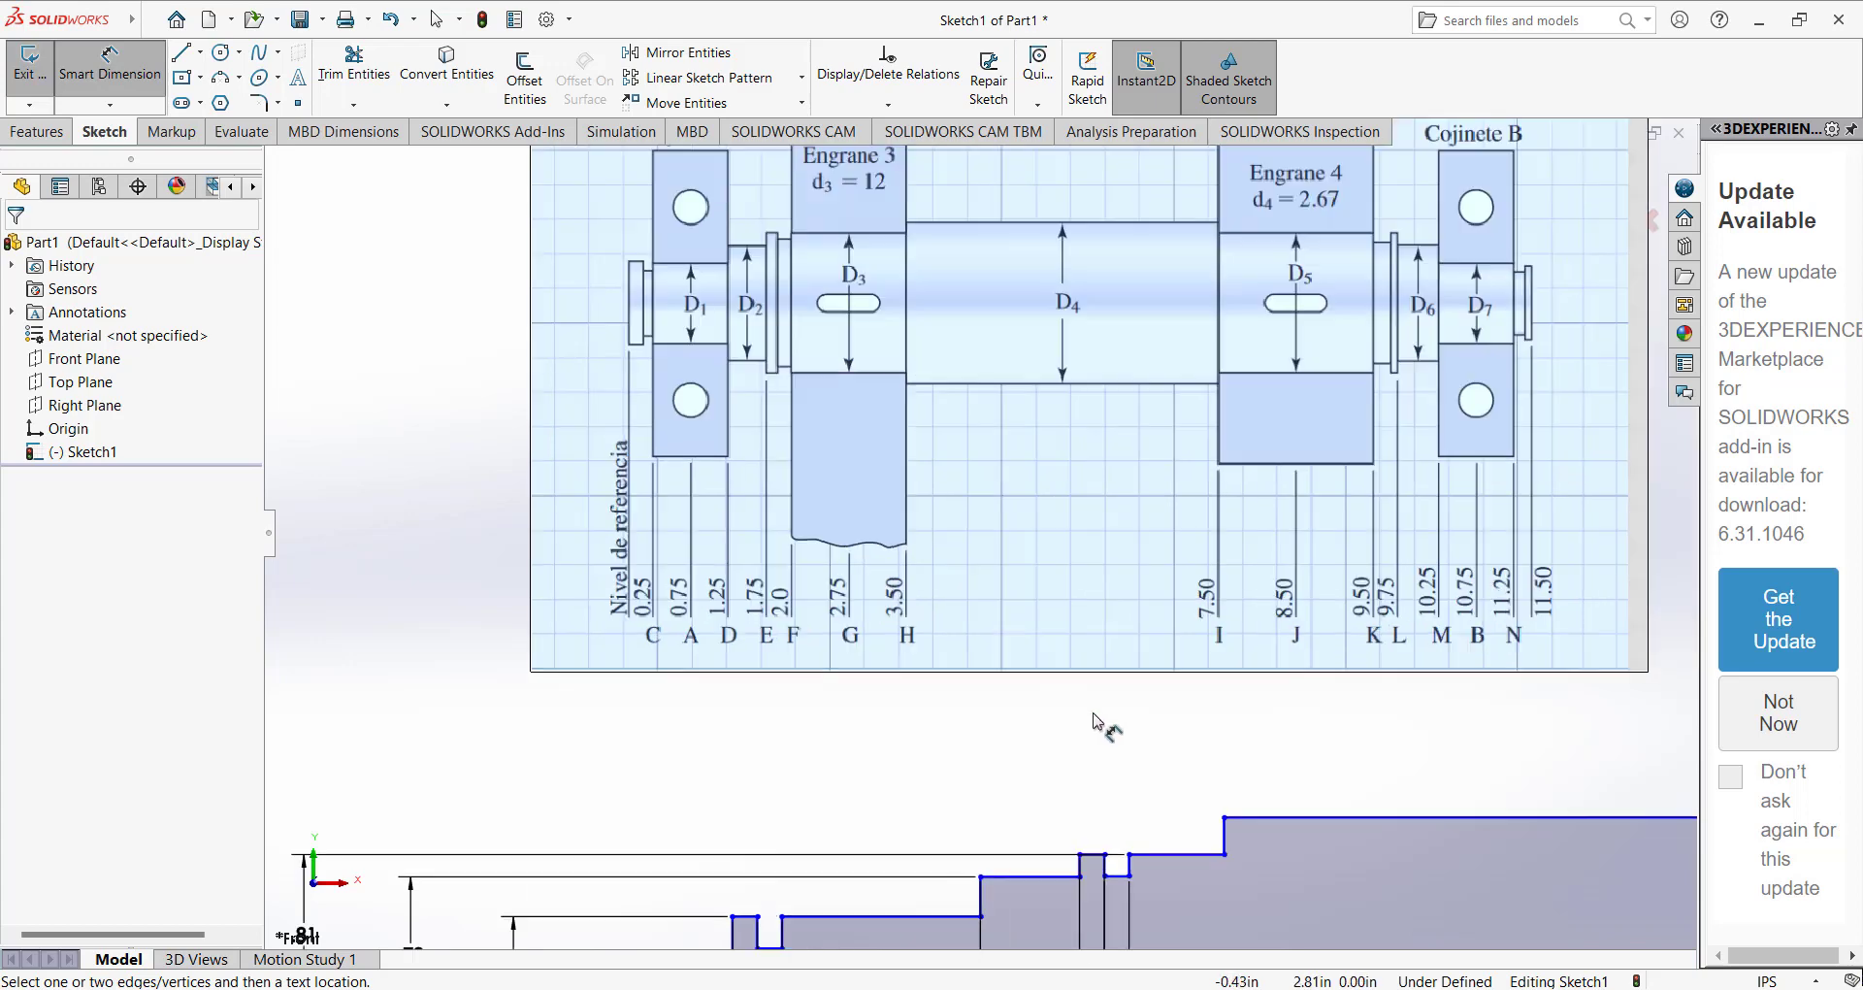
pyautogui.press('Escape')
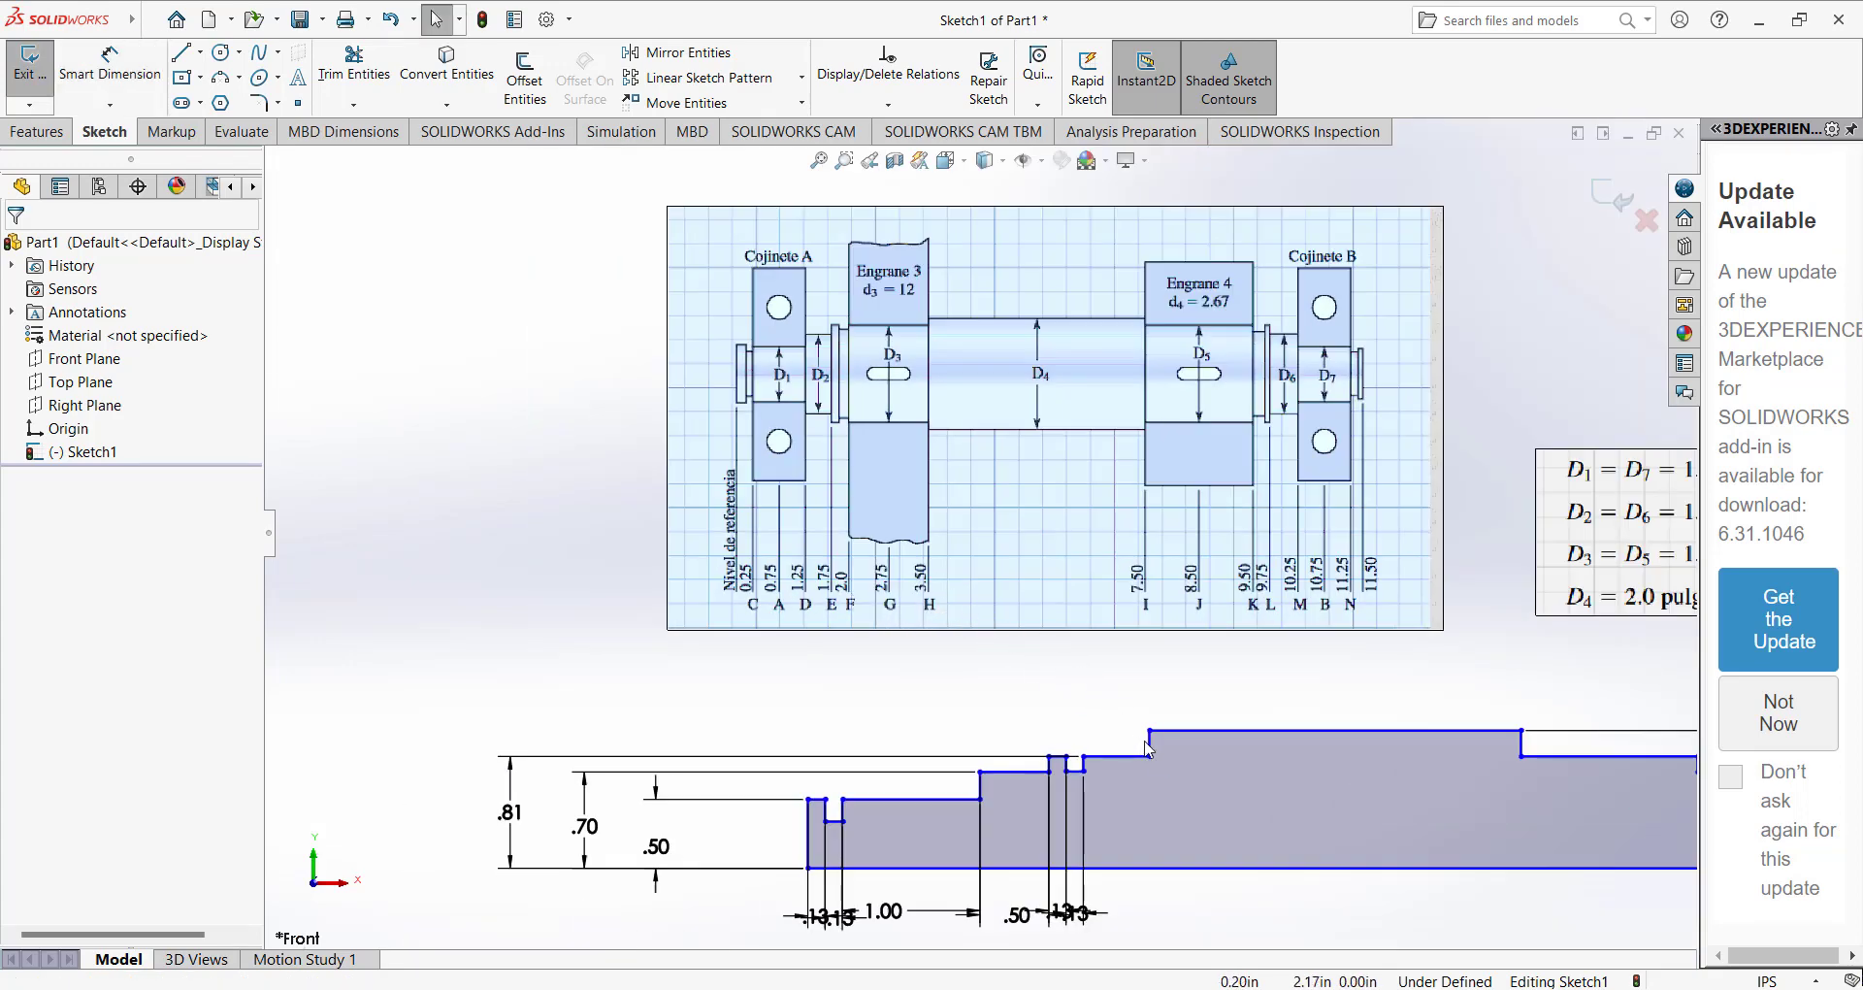
pyautogui.moveTo(1150, 744); pyautogui.dragTo(1242, 747)
pyautogui.click(1128, 700)
# Dimension the length of the 0.81 in high step left of the central section as 1.5 in.
pyautogui.click(110, 68)
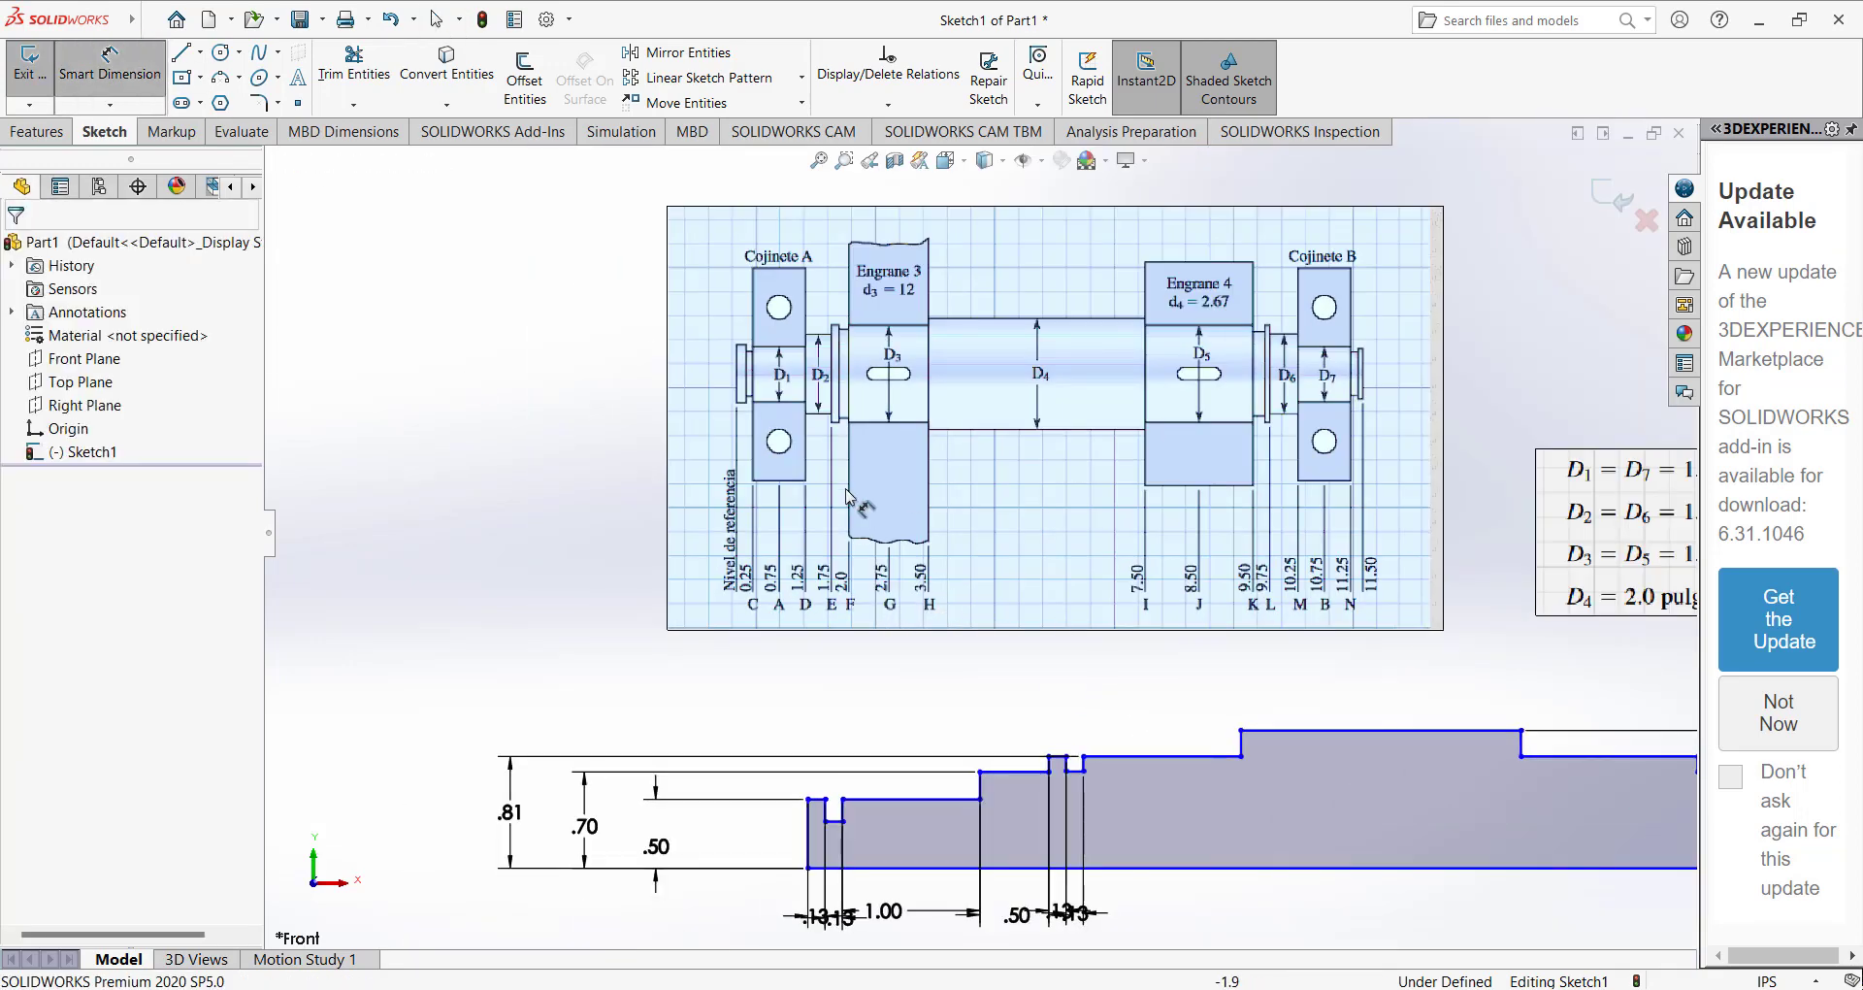
pyautogui.click(1113, 762)
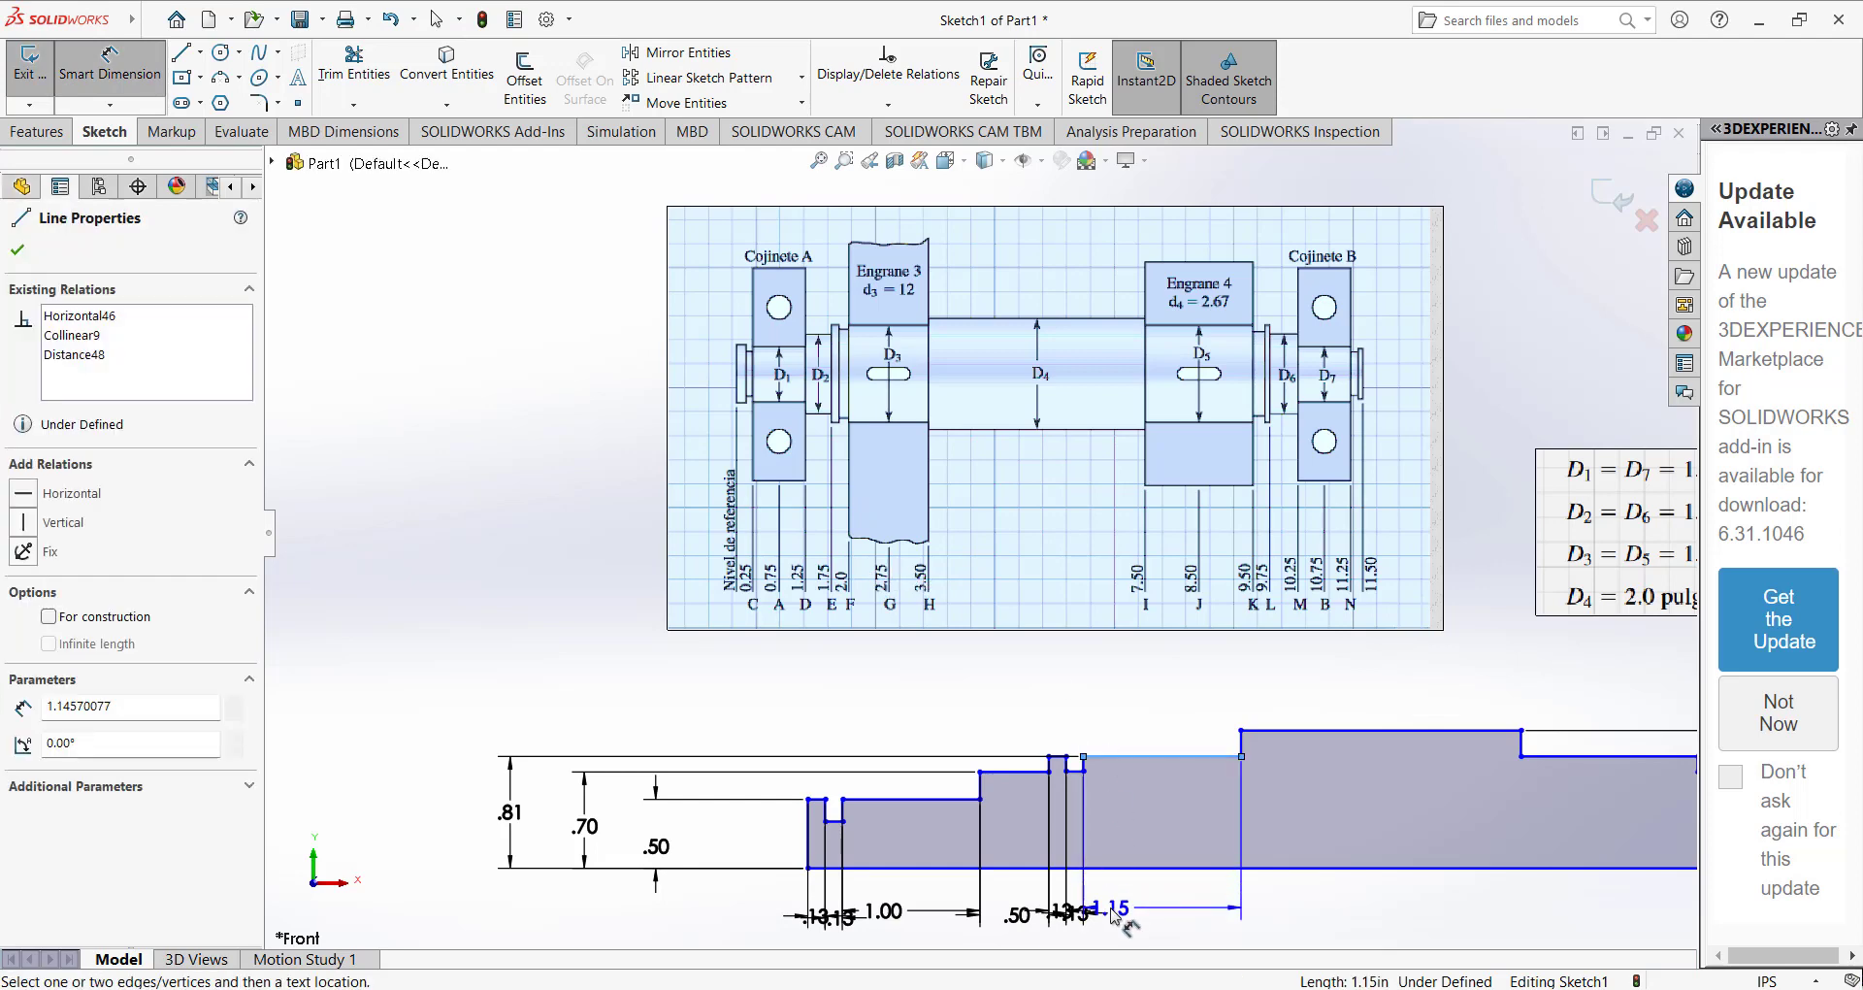
pyautogui.click(1113, 912)
pyautogui.write('1')
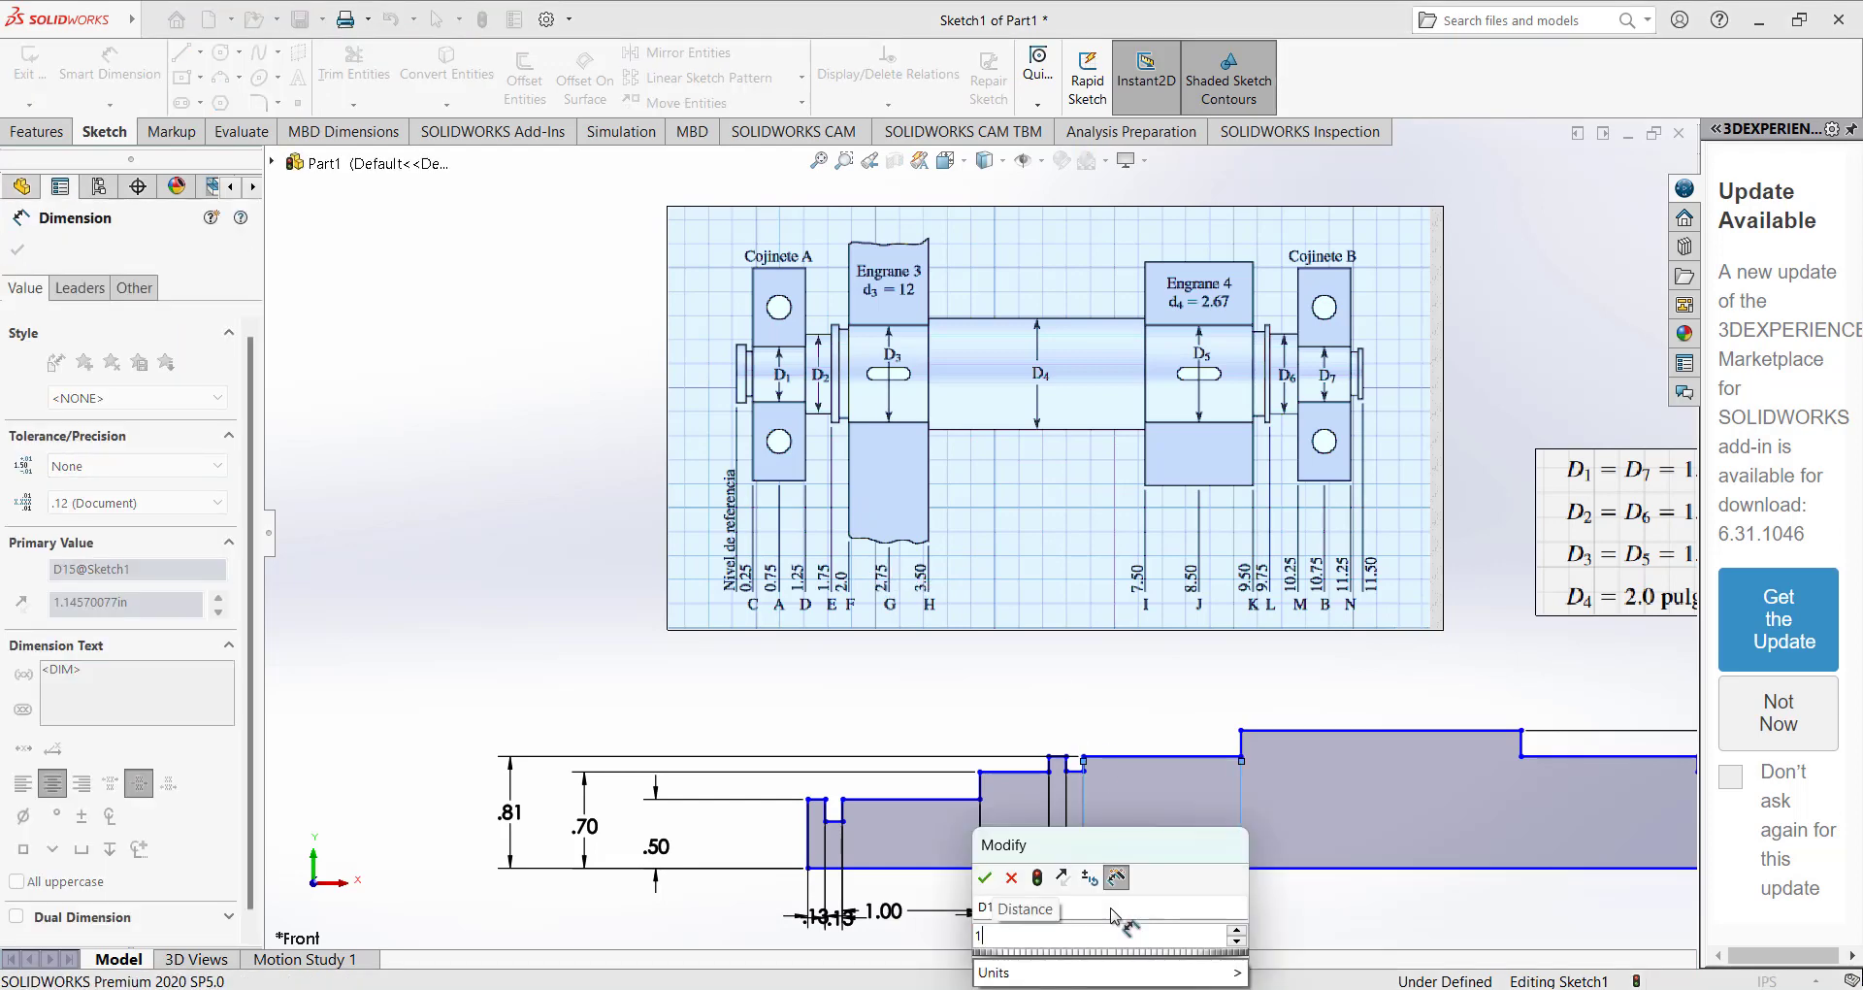
pyautogui.write('.5')
pyautogui.press('Return')
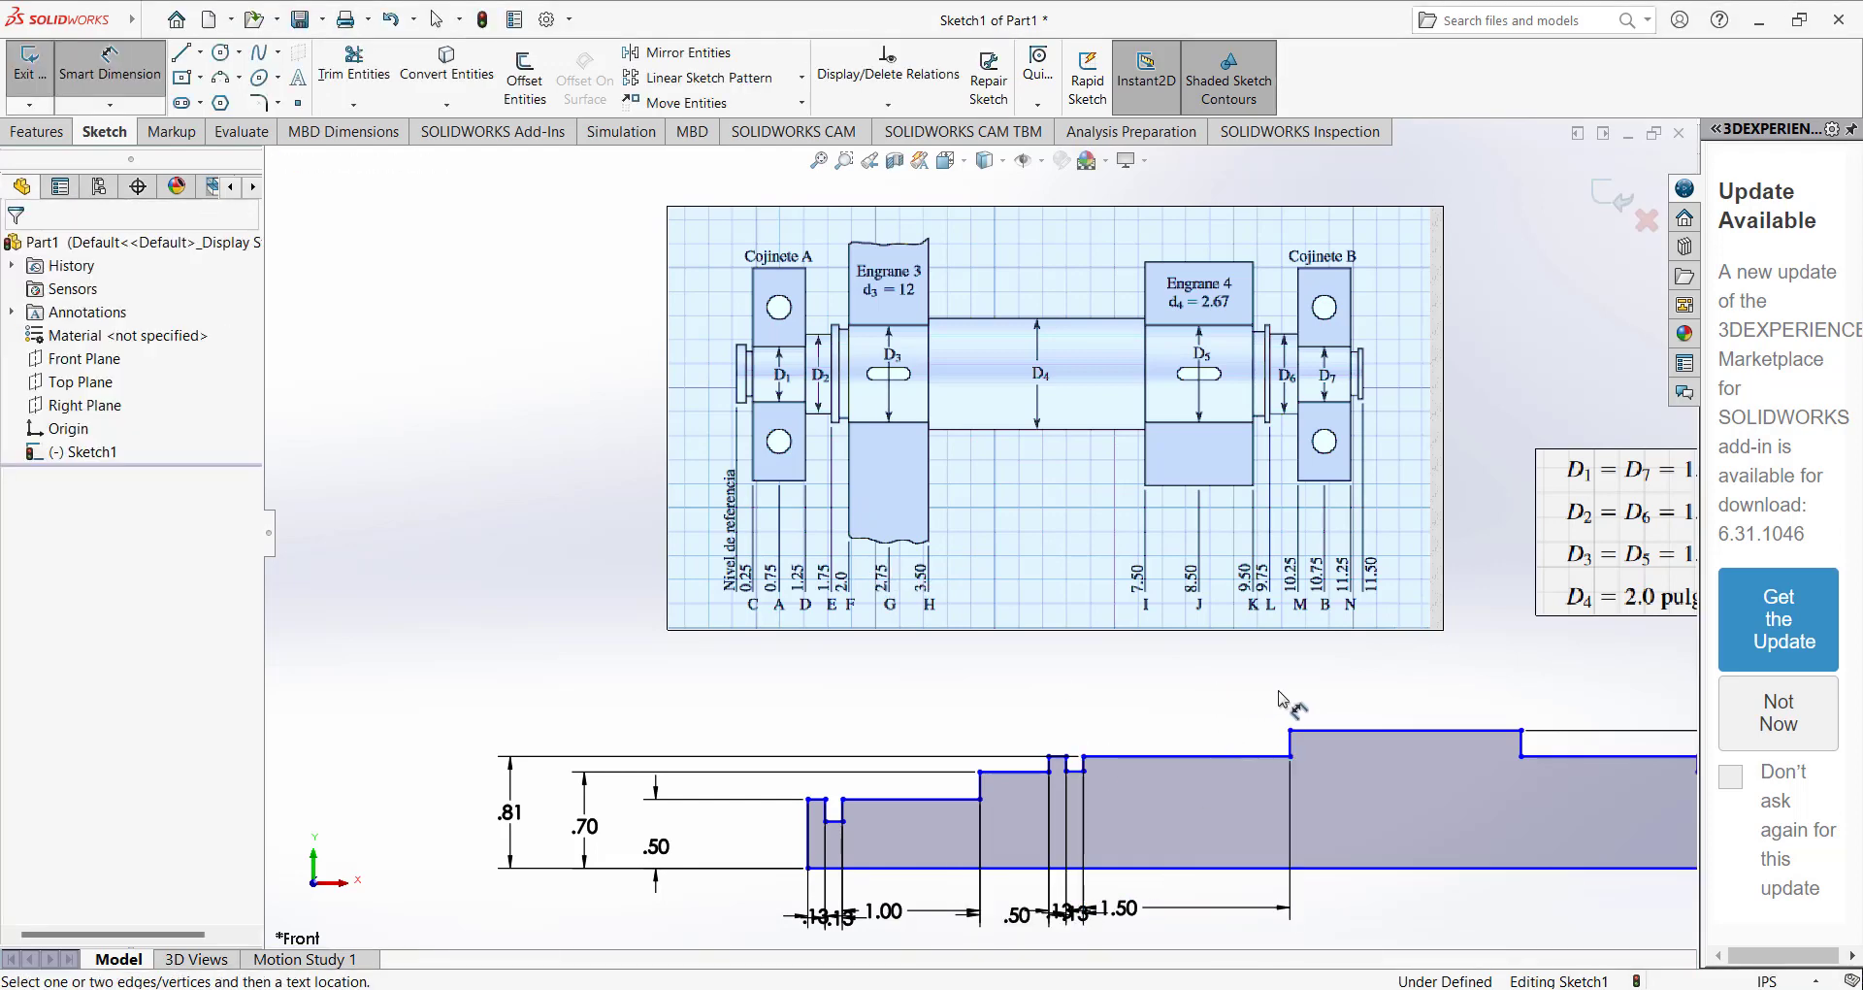
# Move both walls of the end groove on the right side of the profile outward, close to the shaft's right end.
pyautogui.scroll(3, 1282, 691)
pyautogui.scroll(-4, 1391, 679)
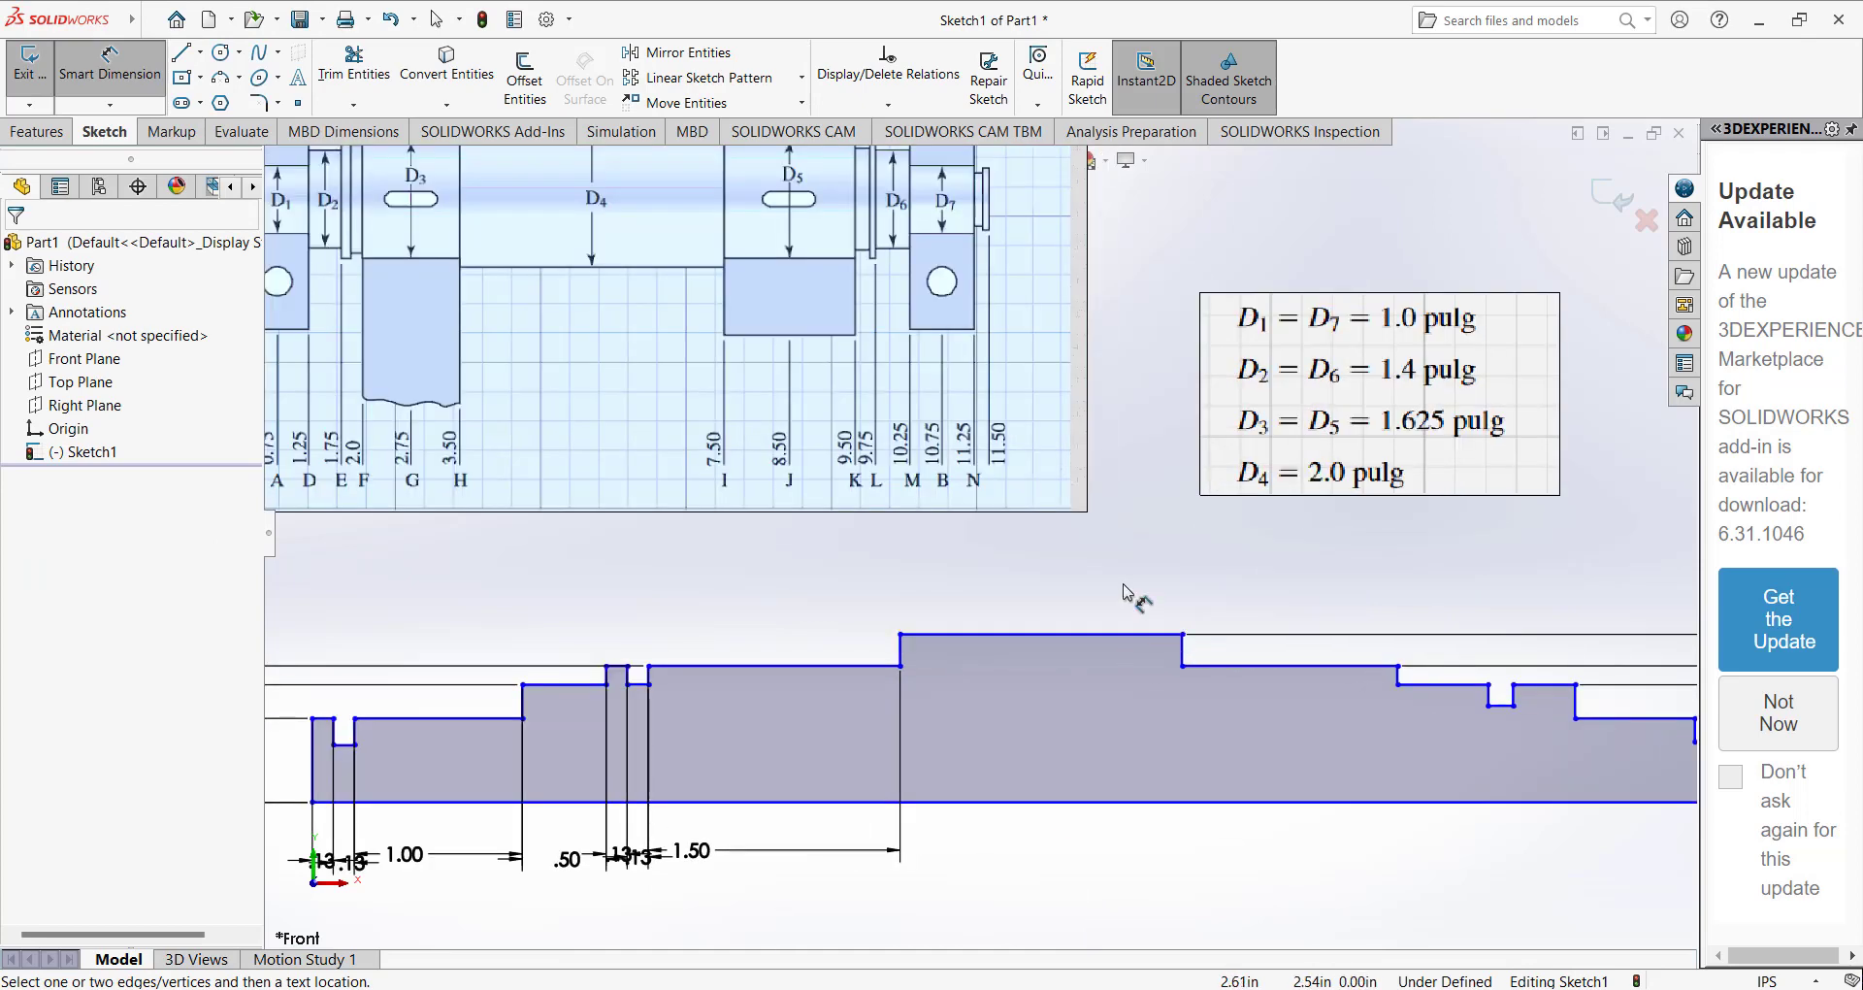
pyautogui.scroll(3, 1123, 592)
pyautogui.scroll(-2, 755, 537)
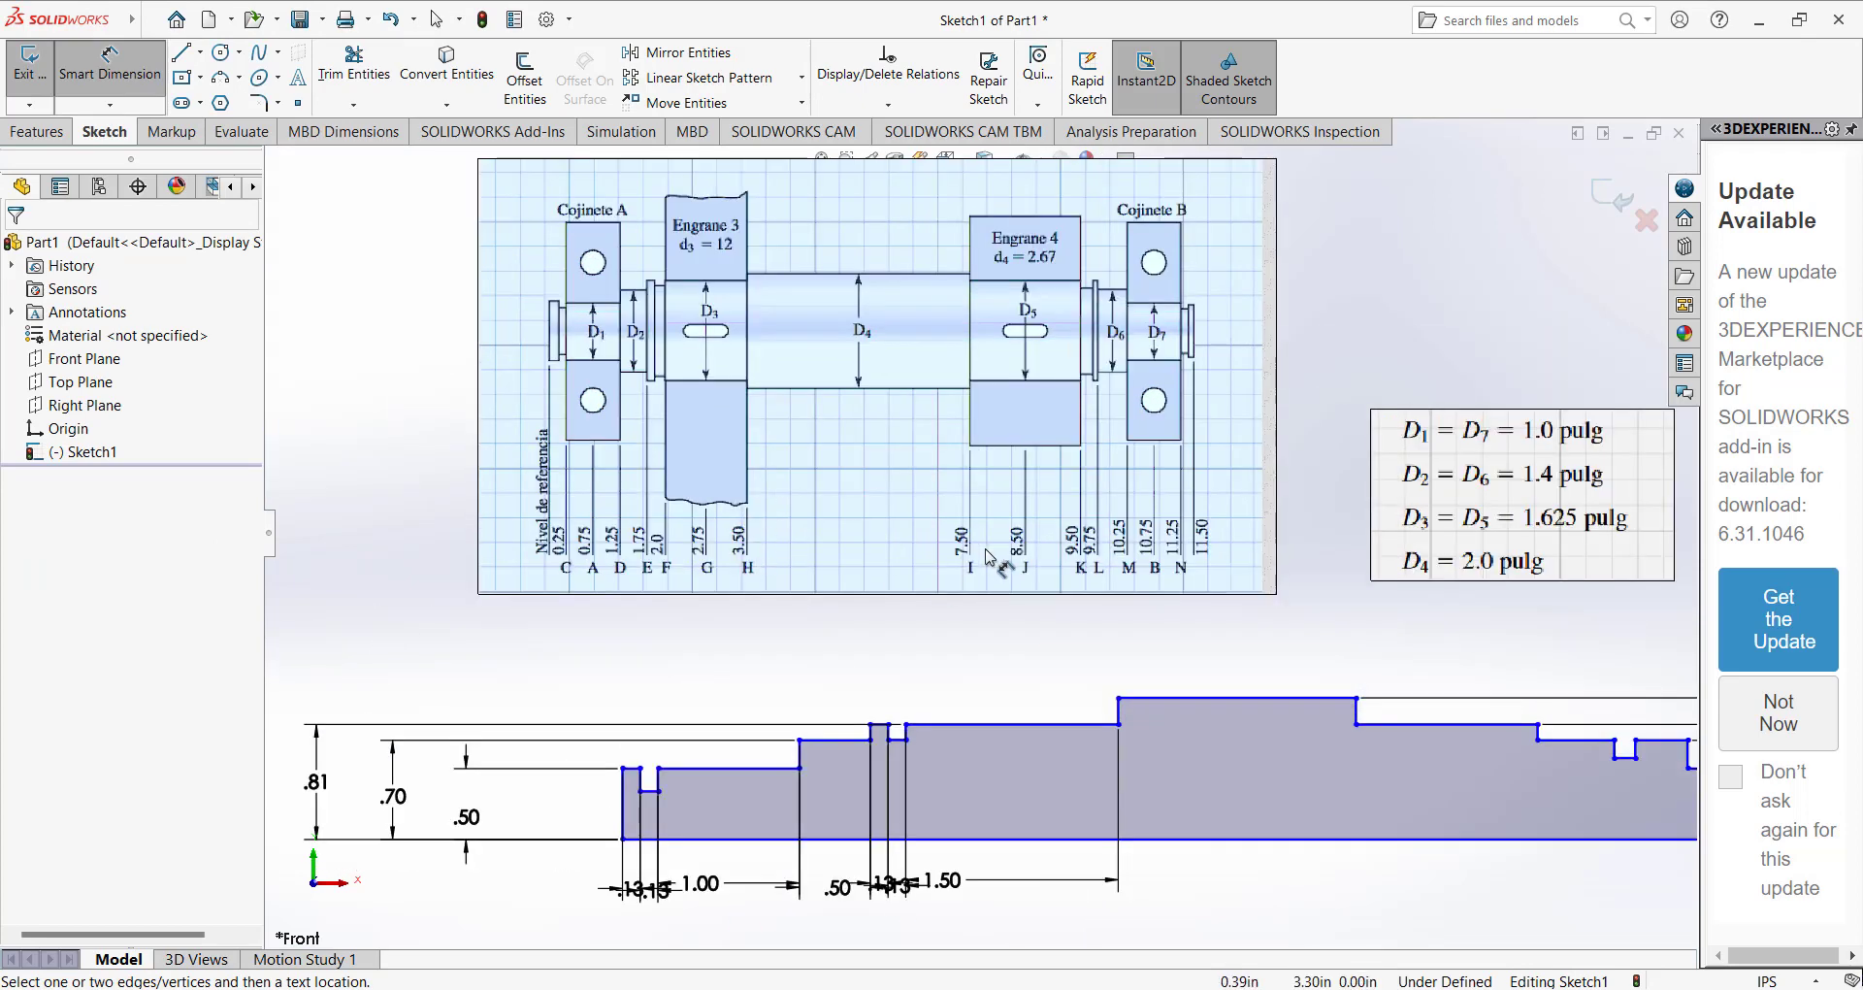
pyautogui.click(1125, 697)
pyautogui.press('Escape')
pyautogui.press('Escape')
pyautogui.scroll(4, 1300, 722)
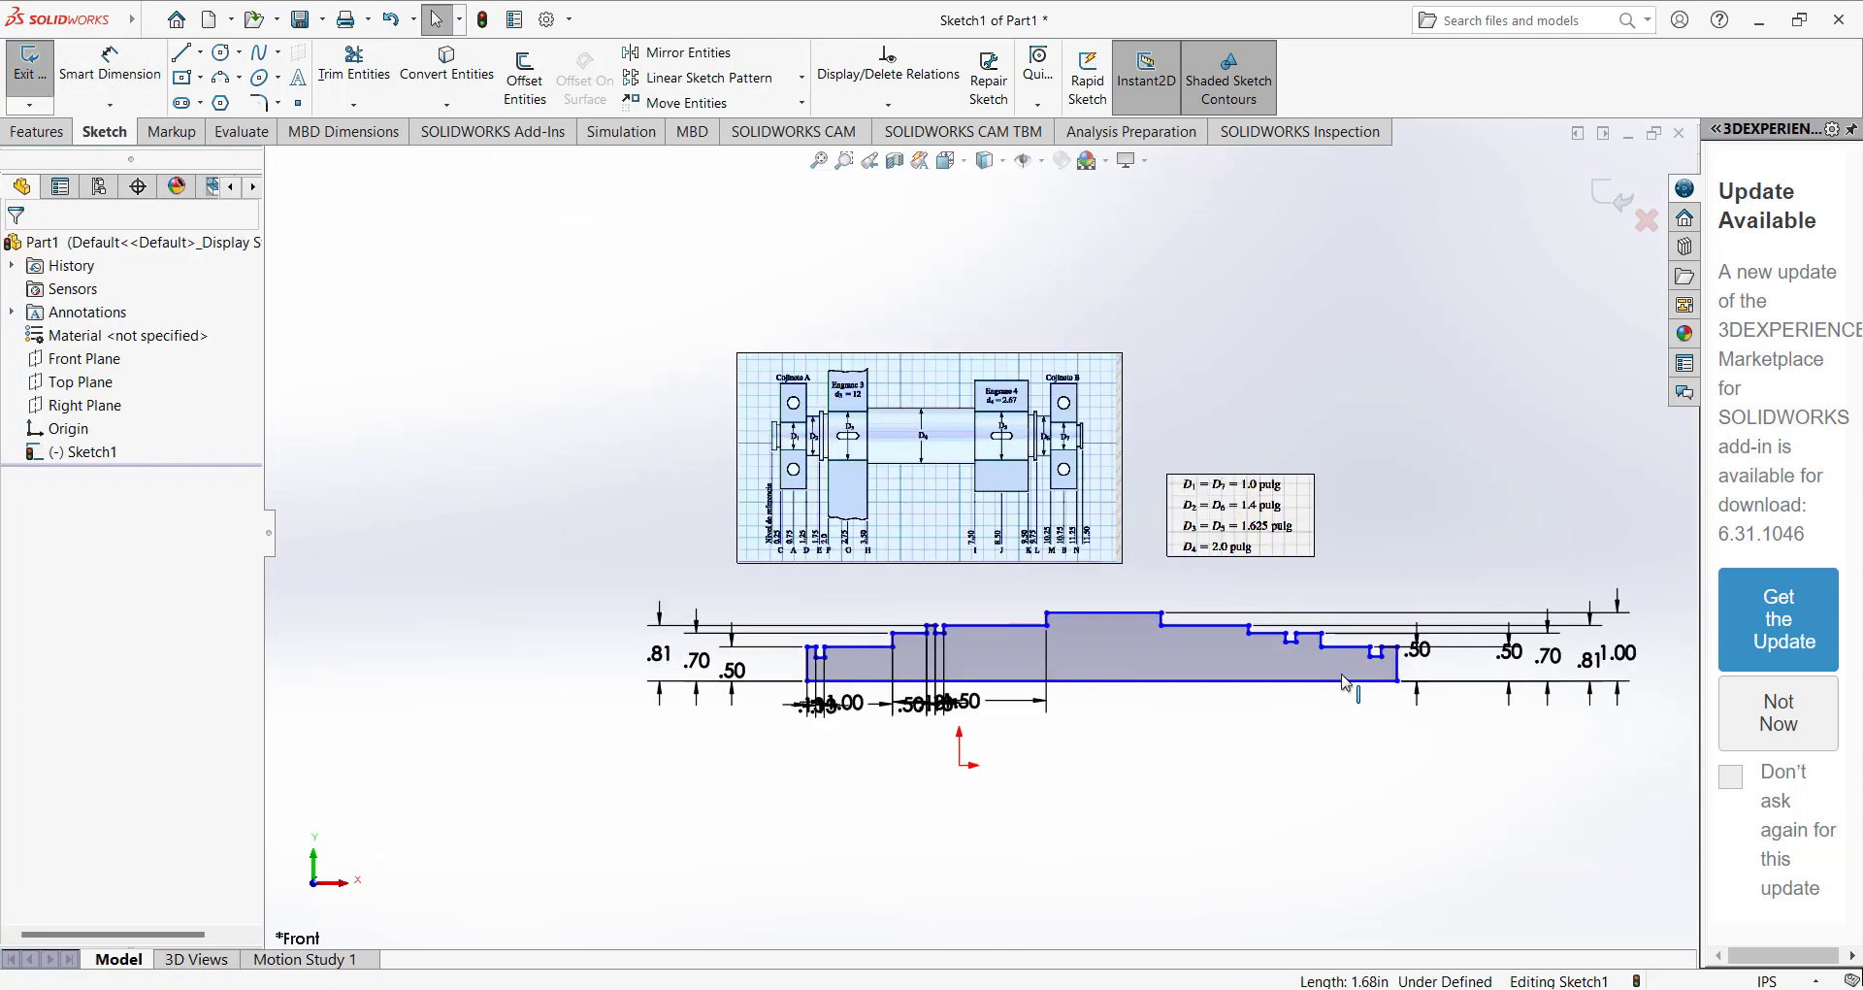
pyautogui.scroll(-4, 1344, 682)
pyautogui.click(1358, 631)
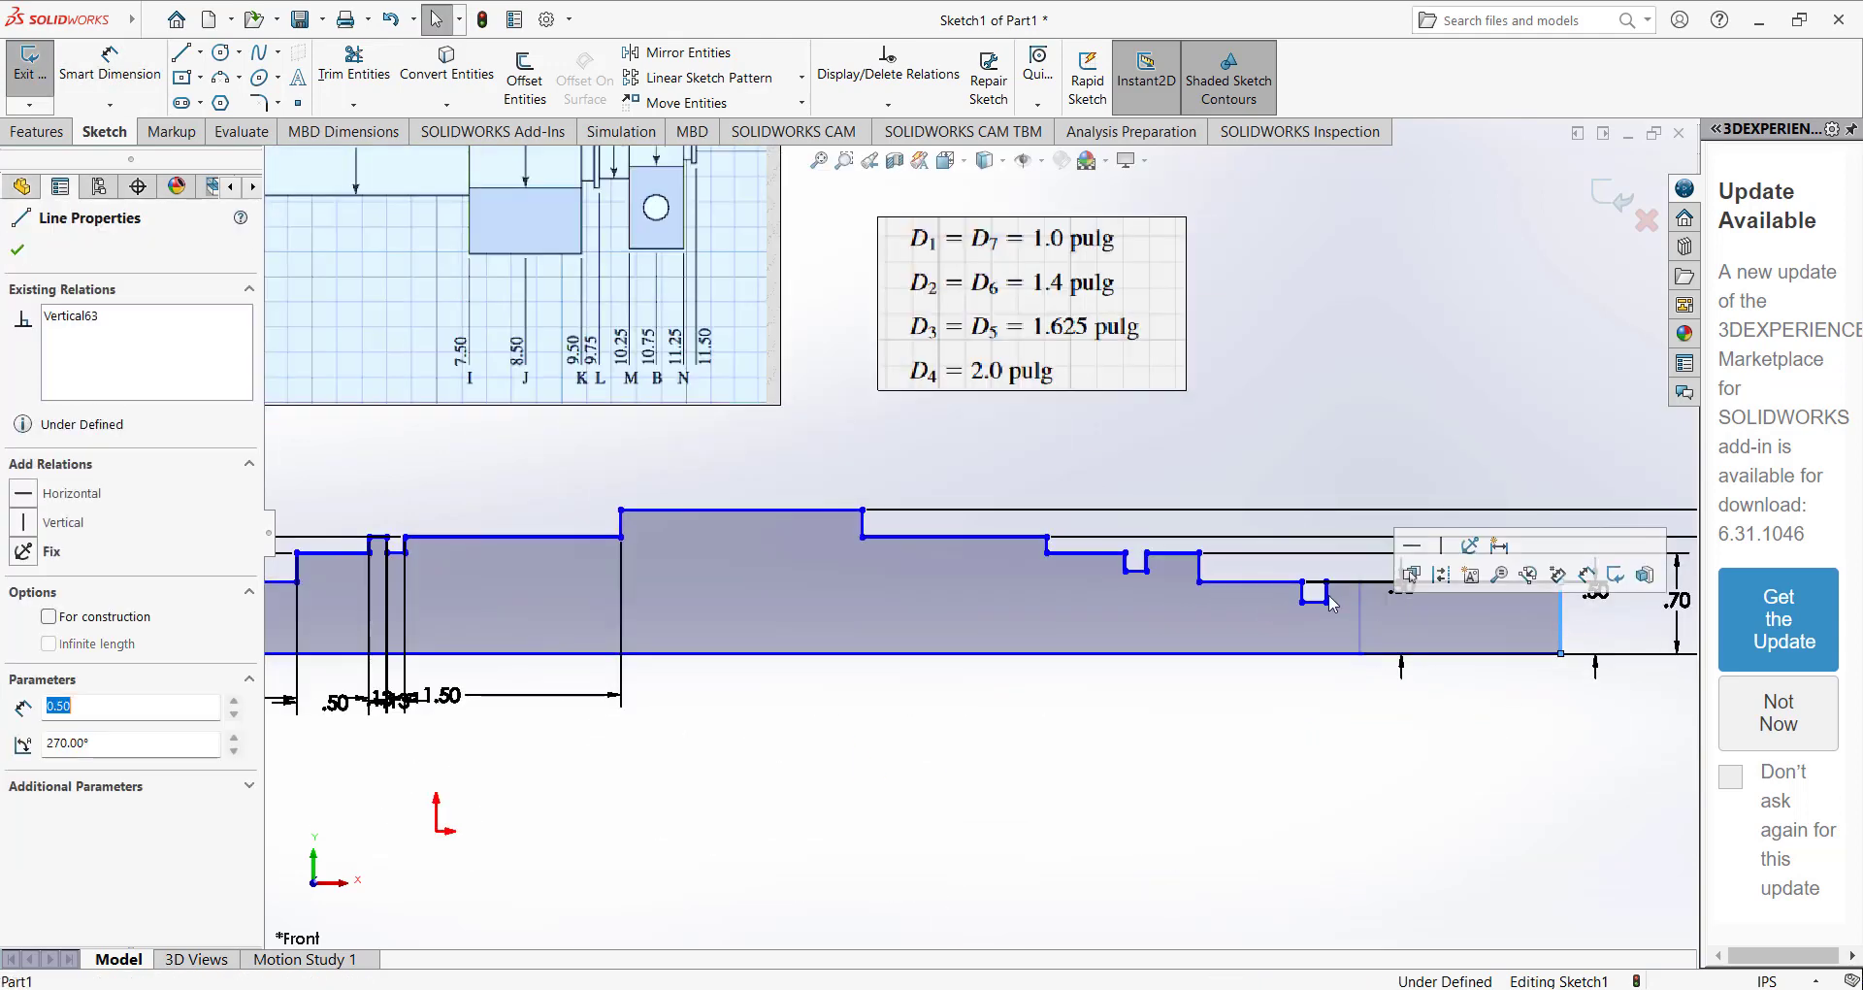
pyautogui.scroll(-2, 1332, 604)
pyautogui.moveTo(1298, 597); pyautogui.dragTo(1384, 591)
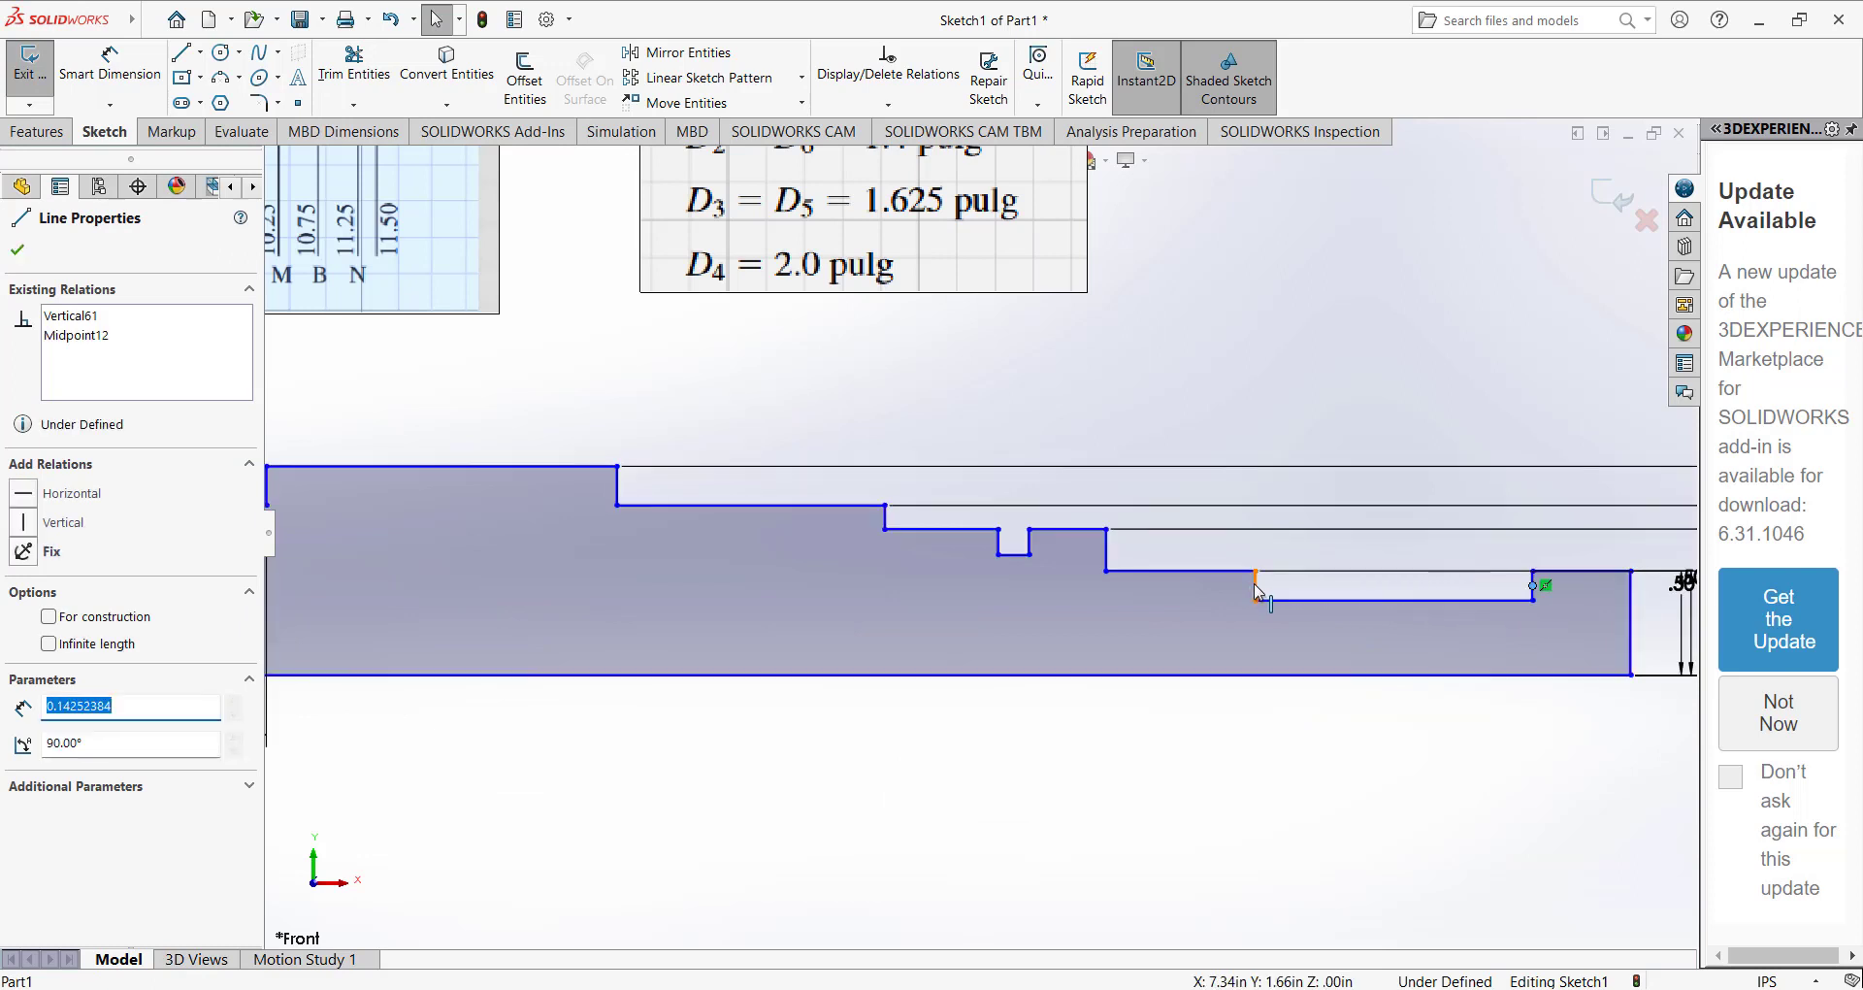
pyautogui.moveTo(1255, 587); pyautogui.dragTo(1513, 594)
# Shift the remaining shoulders and groove wall right of the central section outward, lengthening the central section to about 5.10 in.
pyautogui.moveTo(1107, 551); pyautogui.dragTo(1475, 569)
pyautogui.moveTo(1029, 544); pyautogui.dragTo(1412, 550)
pyautogui.moveTo(882, 518); pyautogui.dragTo(1370, 531)
pyautogui.moveTo(618, 489); pyautogui.dragTo(1337, 510)
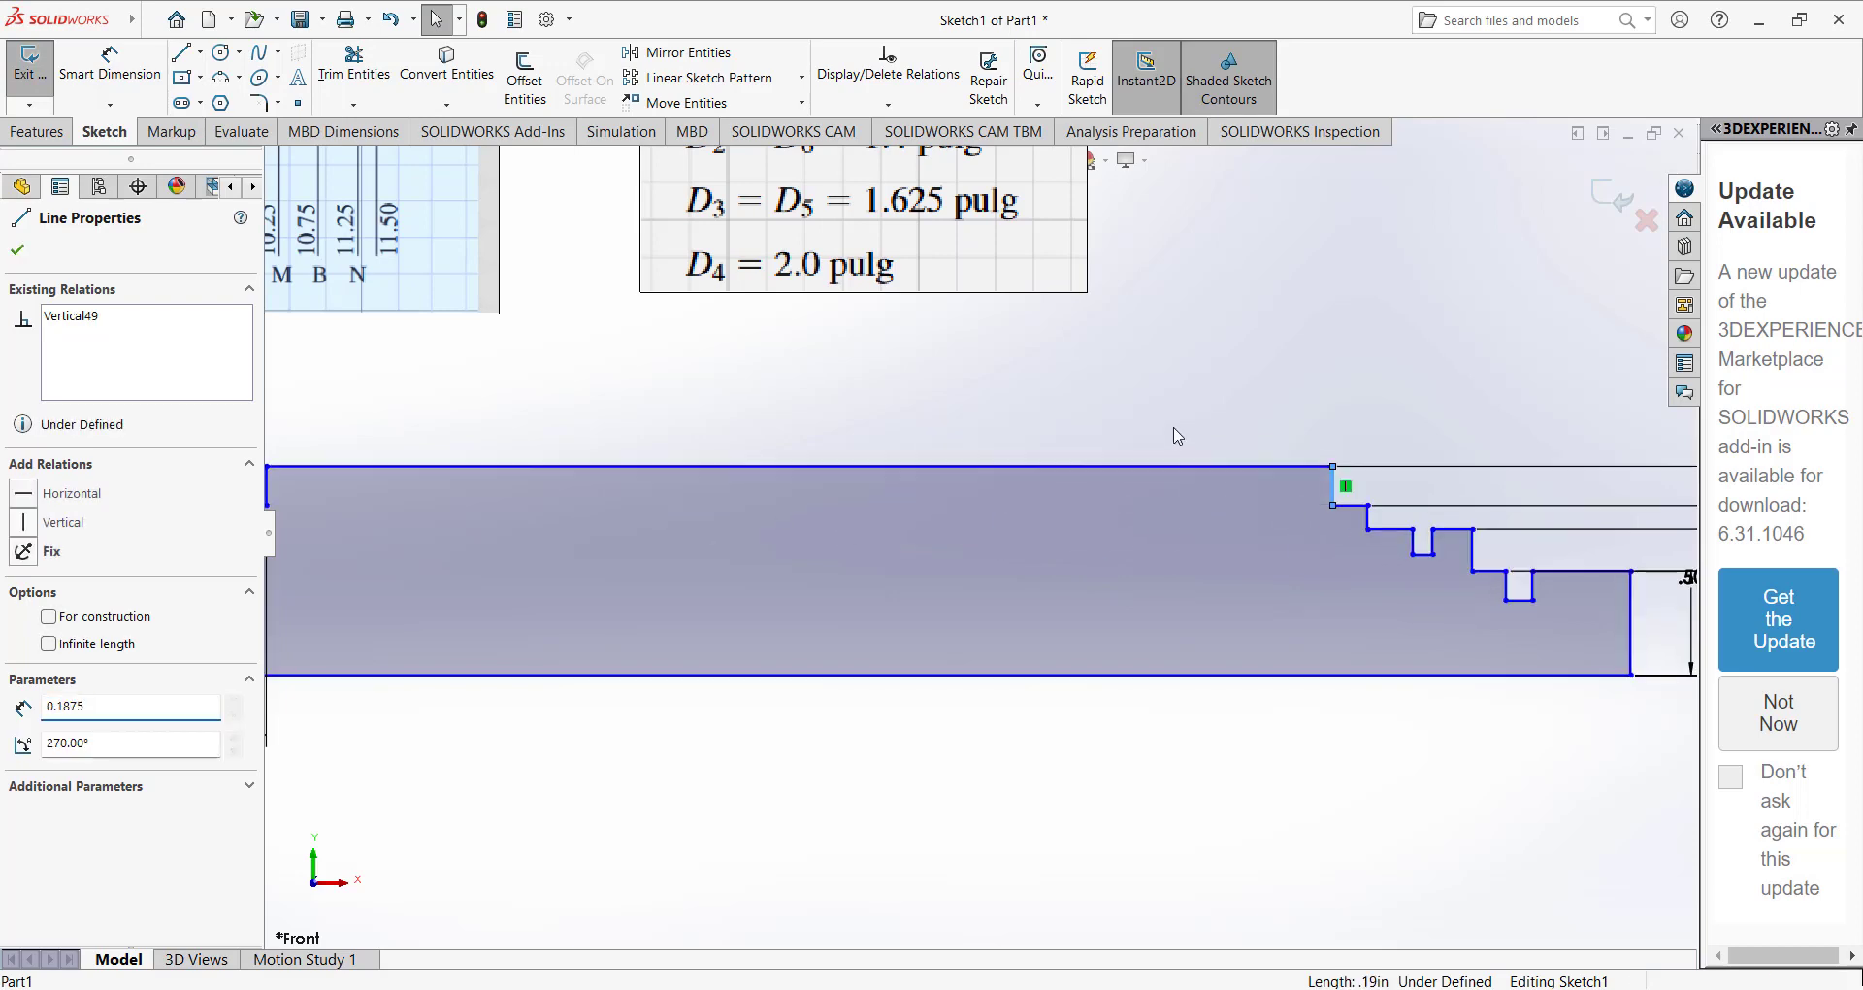
pyautogui.click(1169, 431)
# Dimension the length of the tallest central section as 4 in.
pyautogui.scroll(5, 771, 432)
pyautogui.click(110, 64)
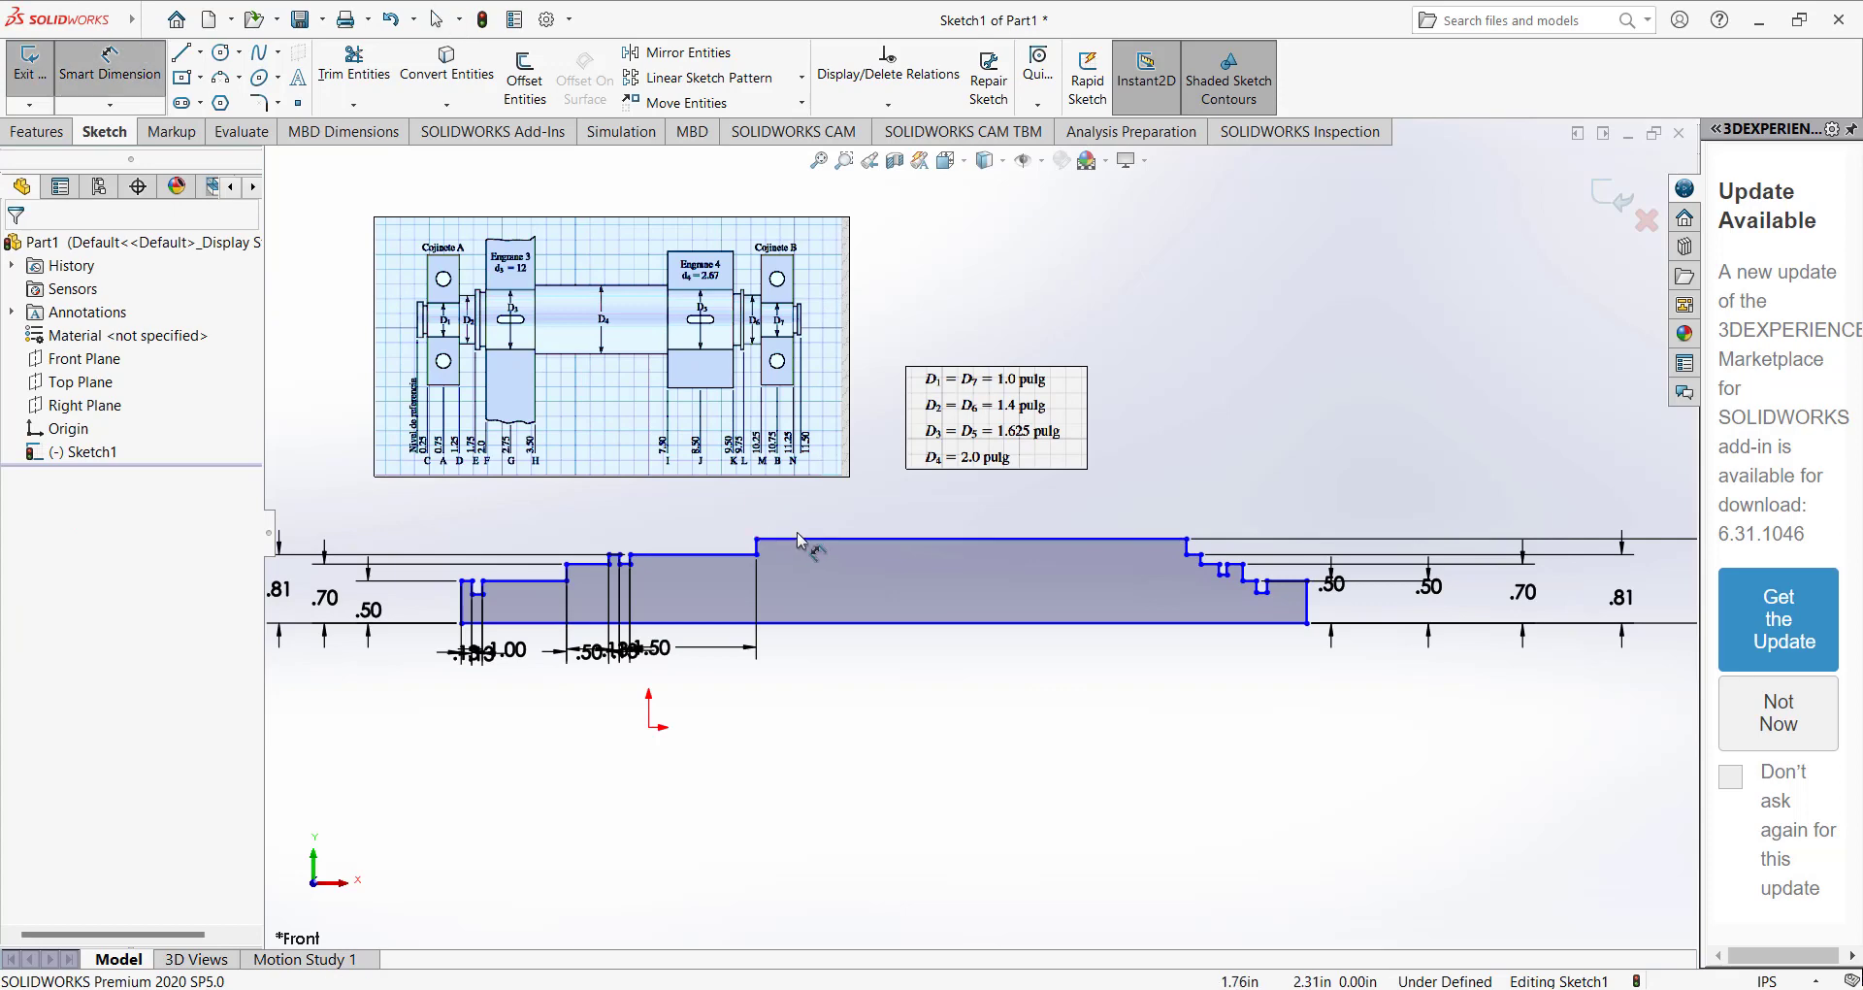
pyautogui.click(814, 539)
pyautogui.click(817, 660)
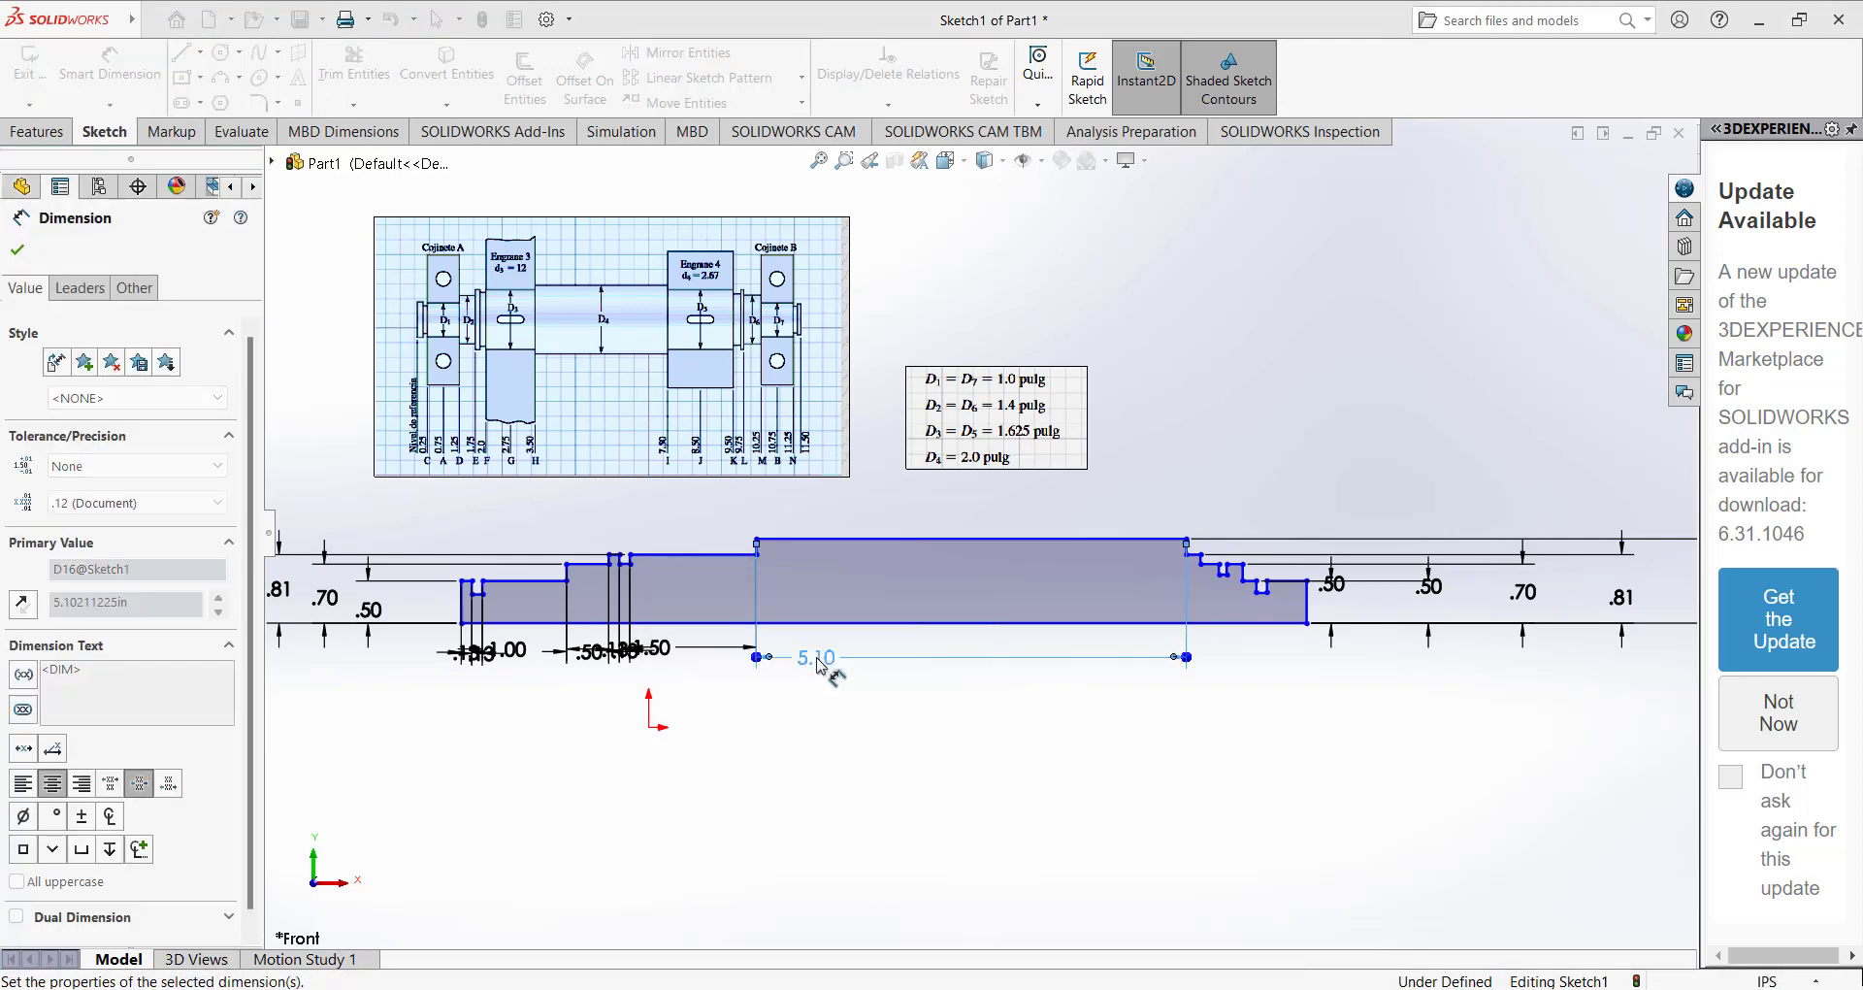
pyautogui.write('4')
pyautogui.press('Return')
# Dimension the length of the 0.81 in high step right of the central section, try 2 in, and undo that value.
pyautogui.scroll(-3, 587, 352)
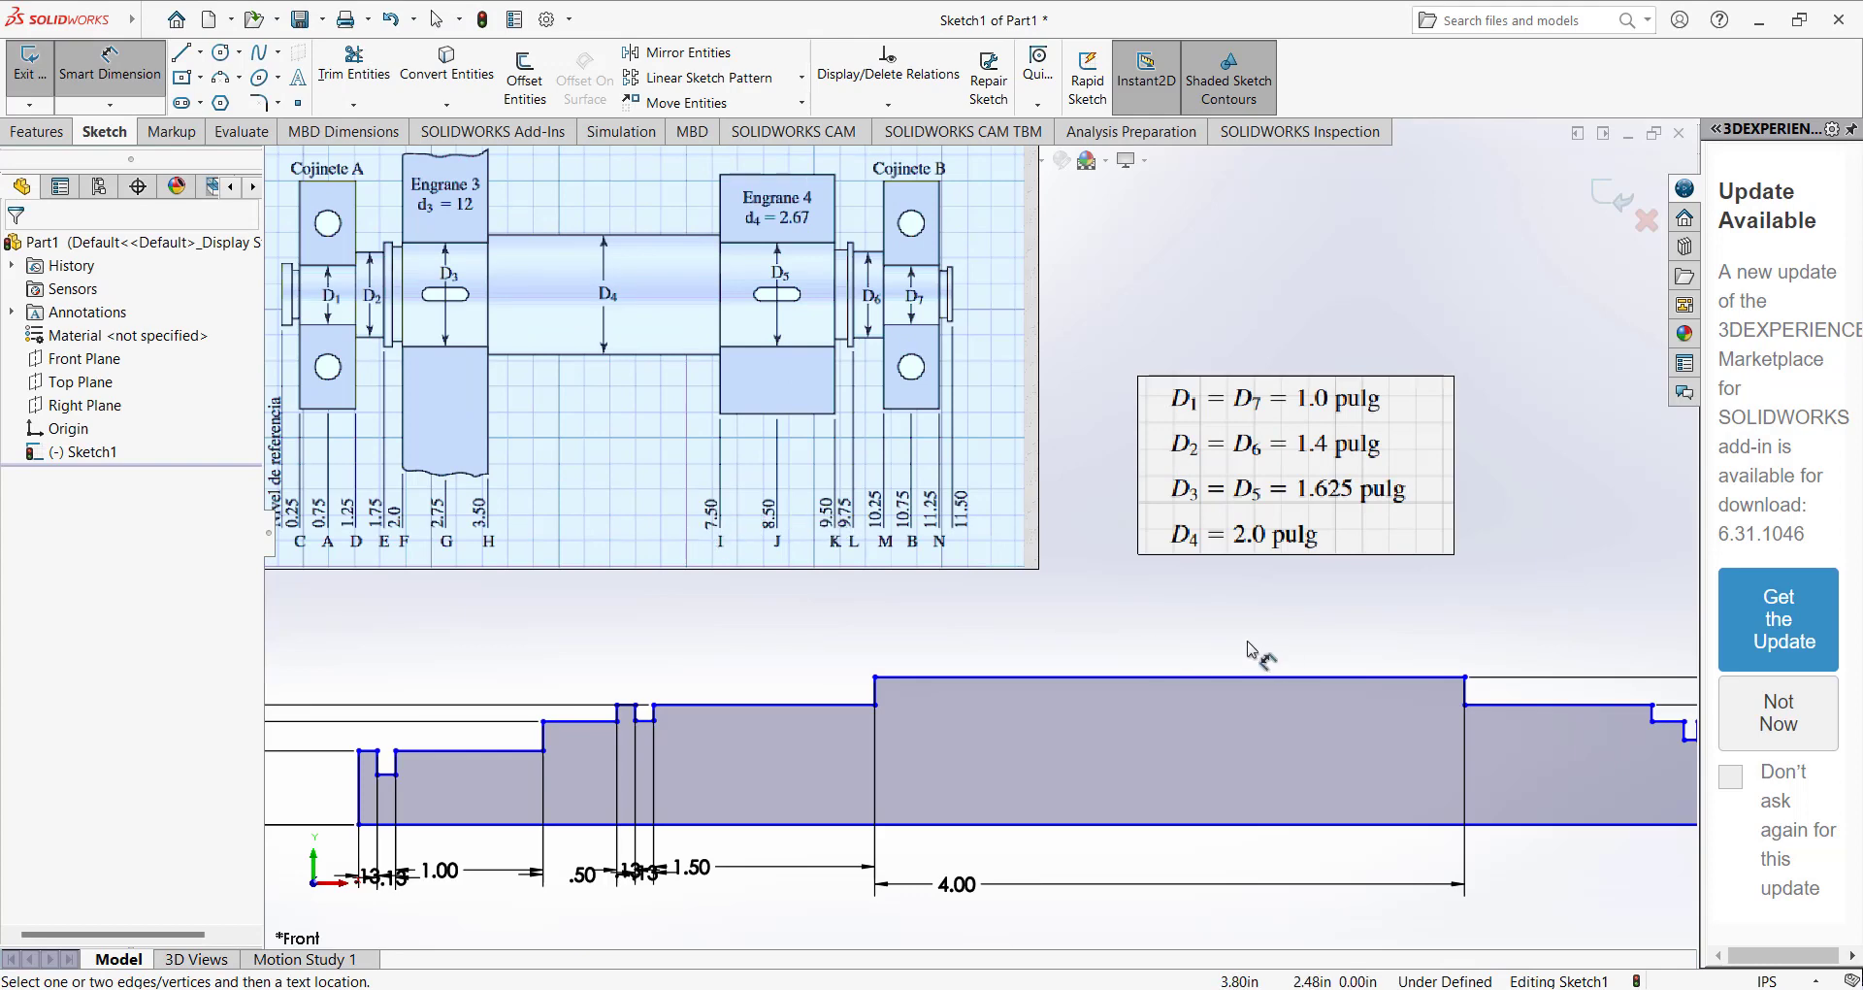
pyautogui.scroll(2, 1455, 704)
pyautogui.scroll(-2, 1469, 708)
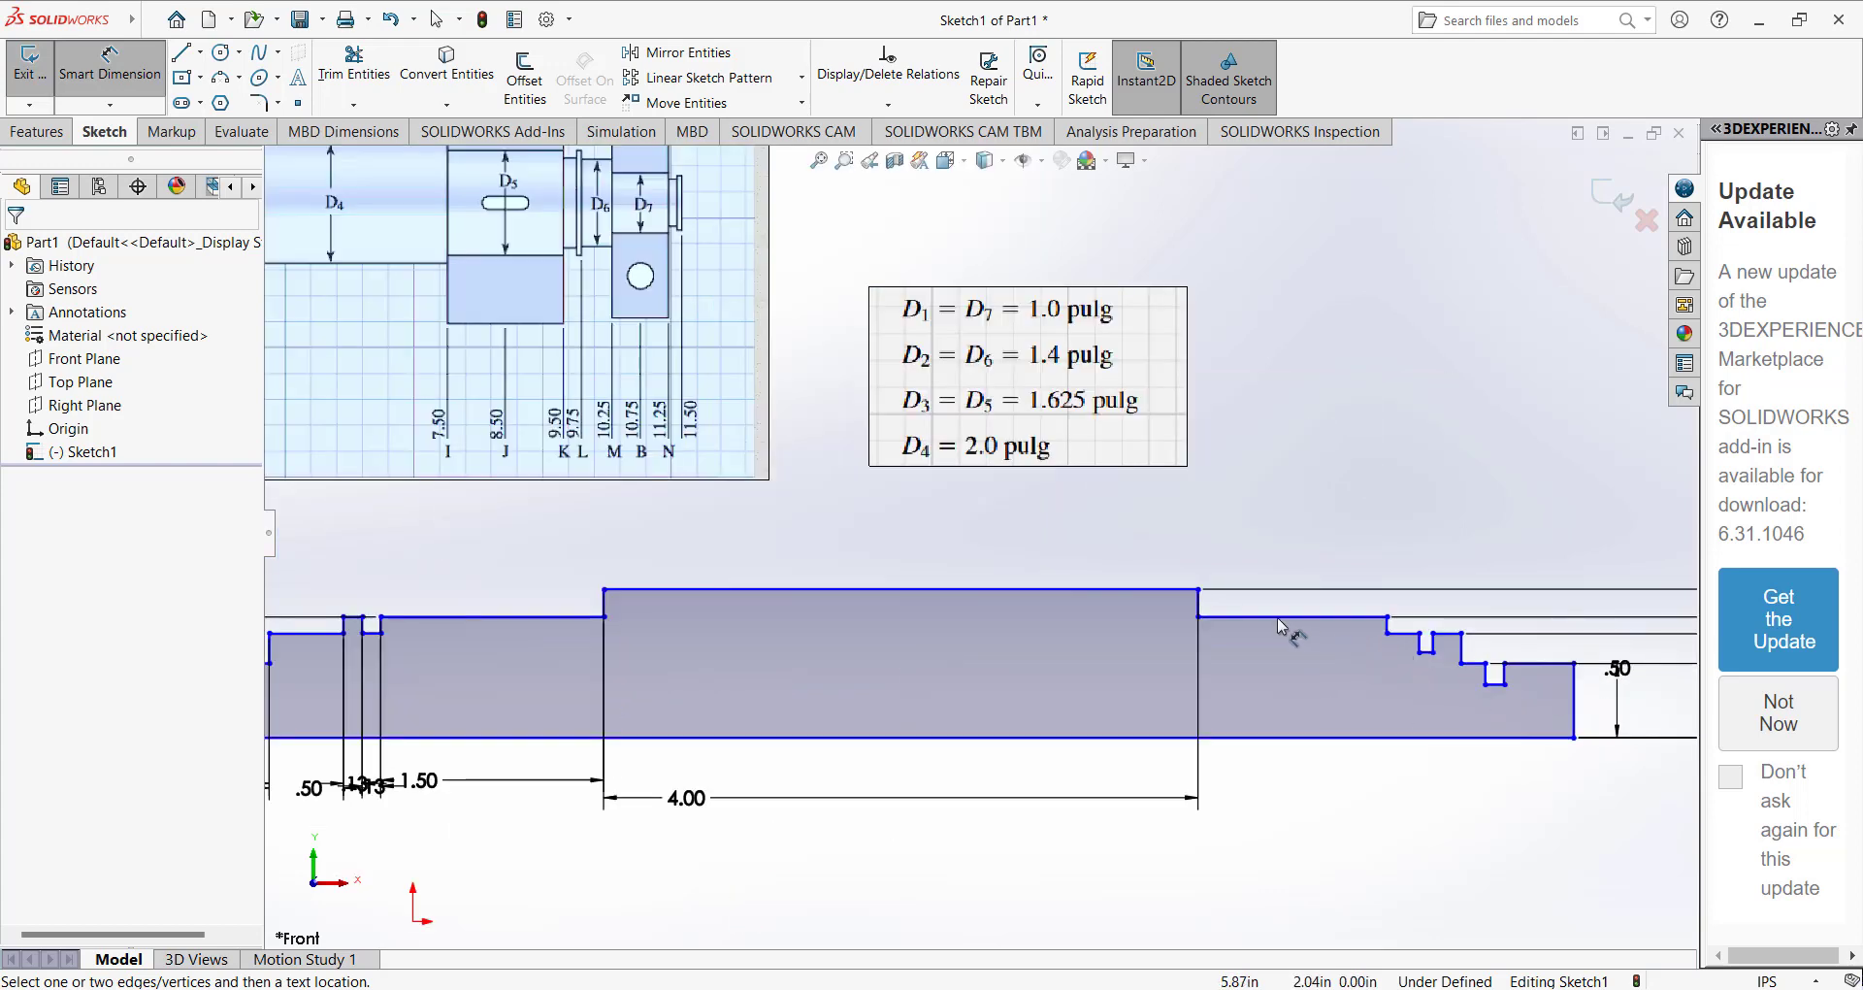
pyautogui.click(1248, 618)
pyautogui.click(1266, 797)
pyautogui.write('2.00in')
pyautogui.press('Return')
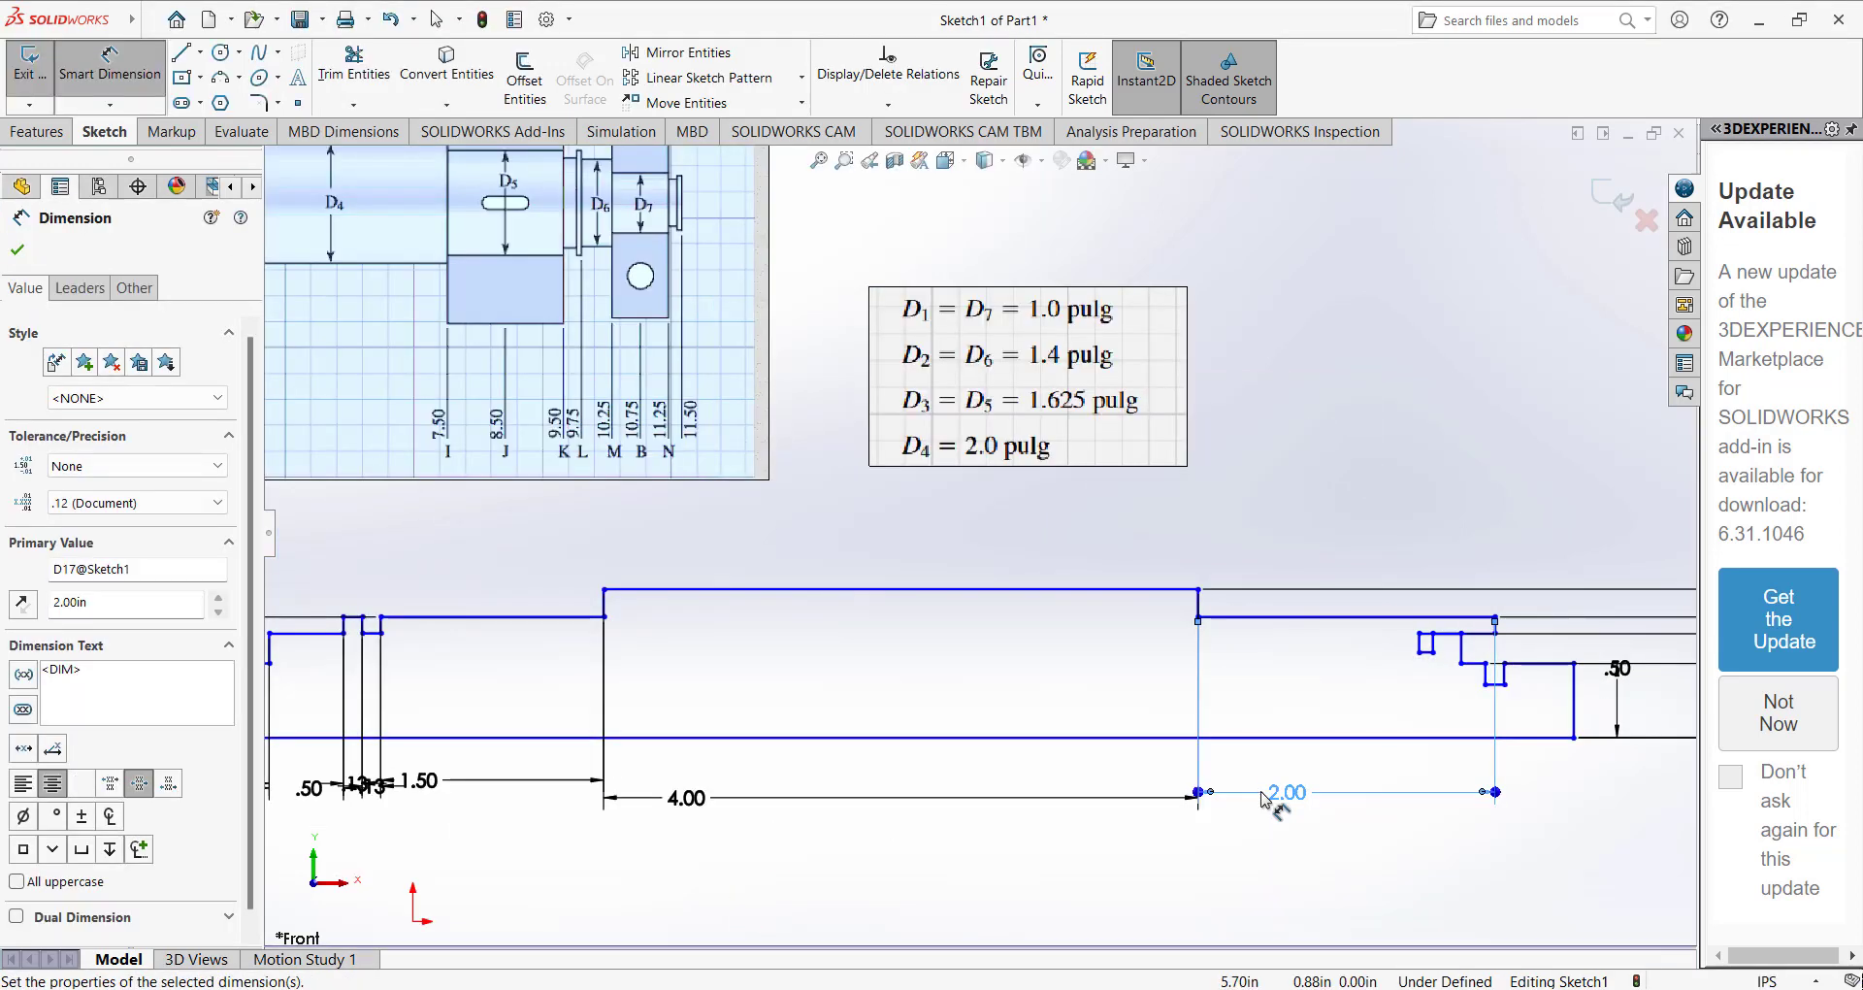
pyautogui.hotkey('ctrl', 'z')
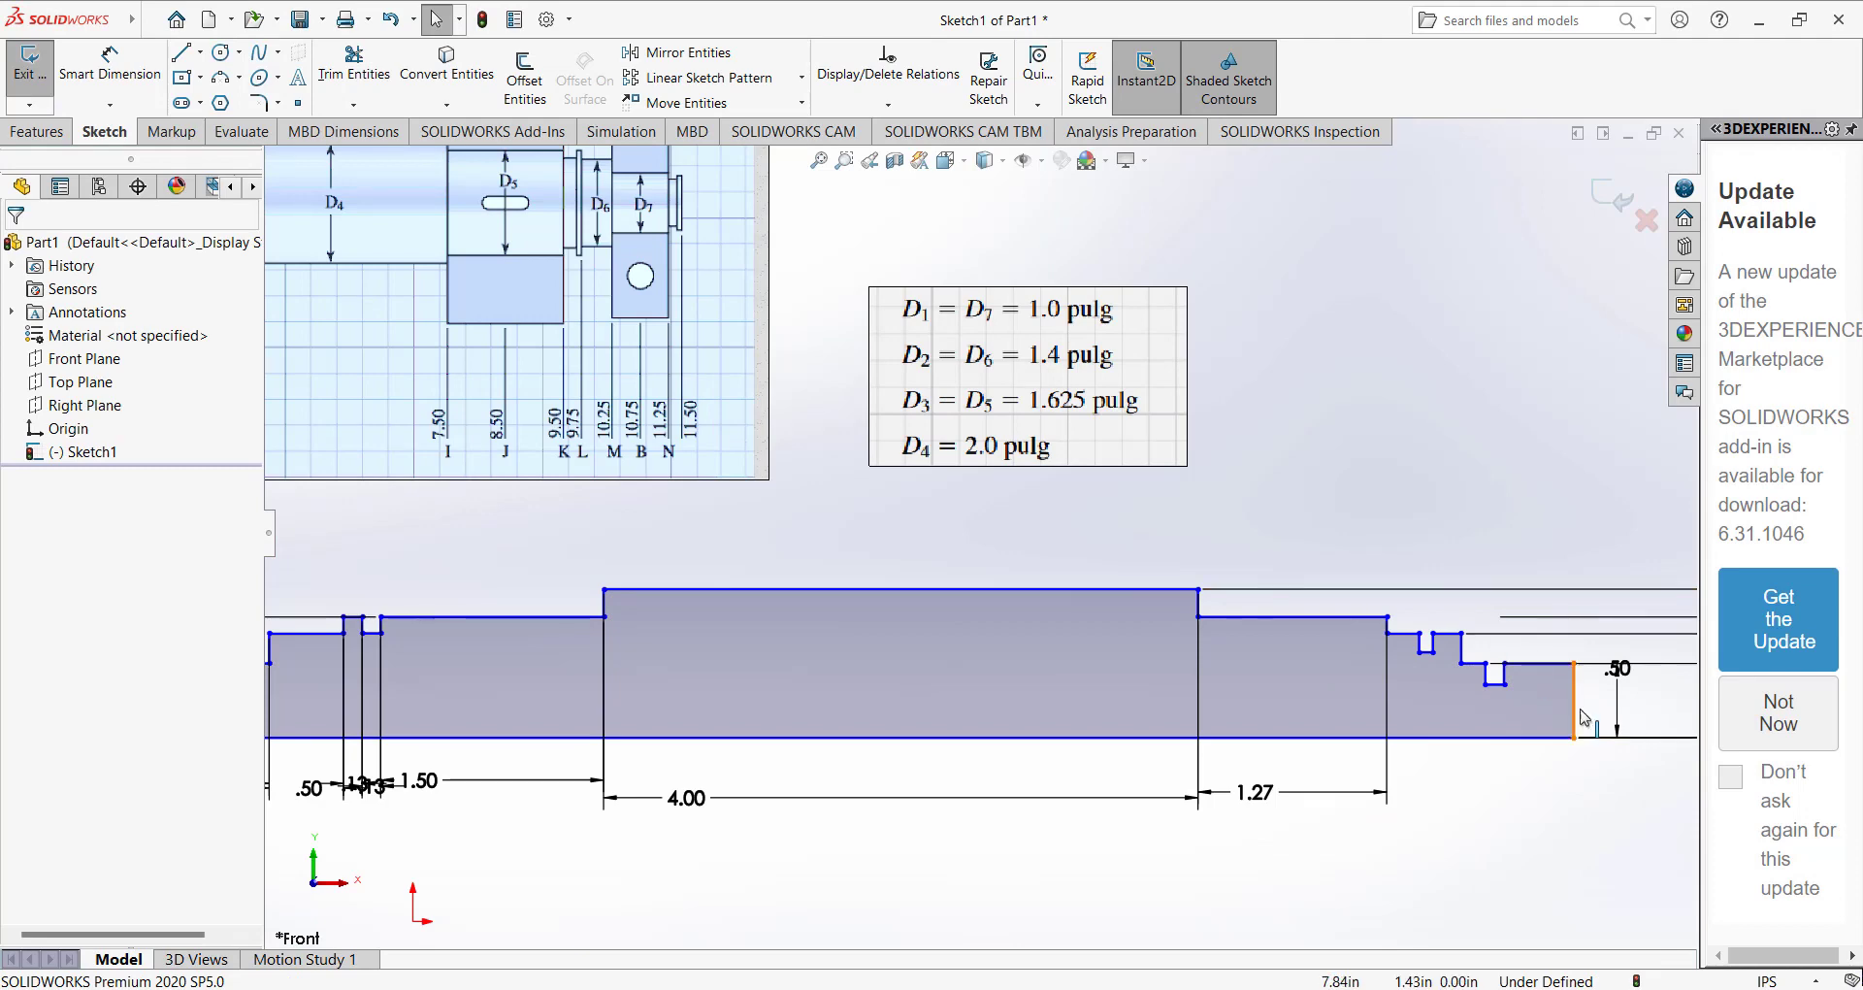
# Shift the shaft's right end face, both right-side grooves and the 0.70 in high section's outer shoulder outward to make room.
pyautogui.scroll(2, 1584, 718)
pyautogui.scroll(-3, 1281, 637)
pyautogui.moveTo(970, 651); pyautogui.dragTo(1308, 648)
pyautogui.moveTo(884, 607); pyautogui.dragTo(1232, 609)
pyautogui.moveTo(832, 575); pyautogui.dragTo(1168, 581)
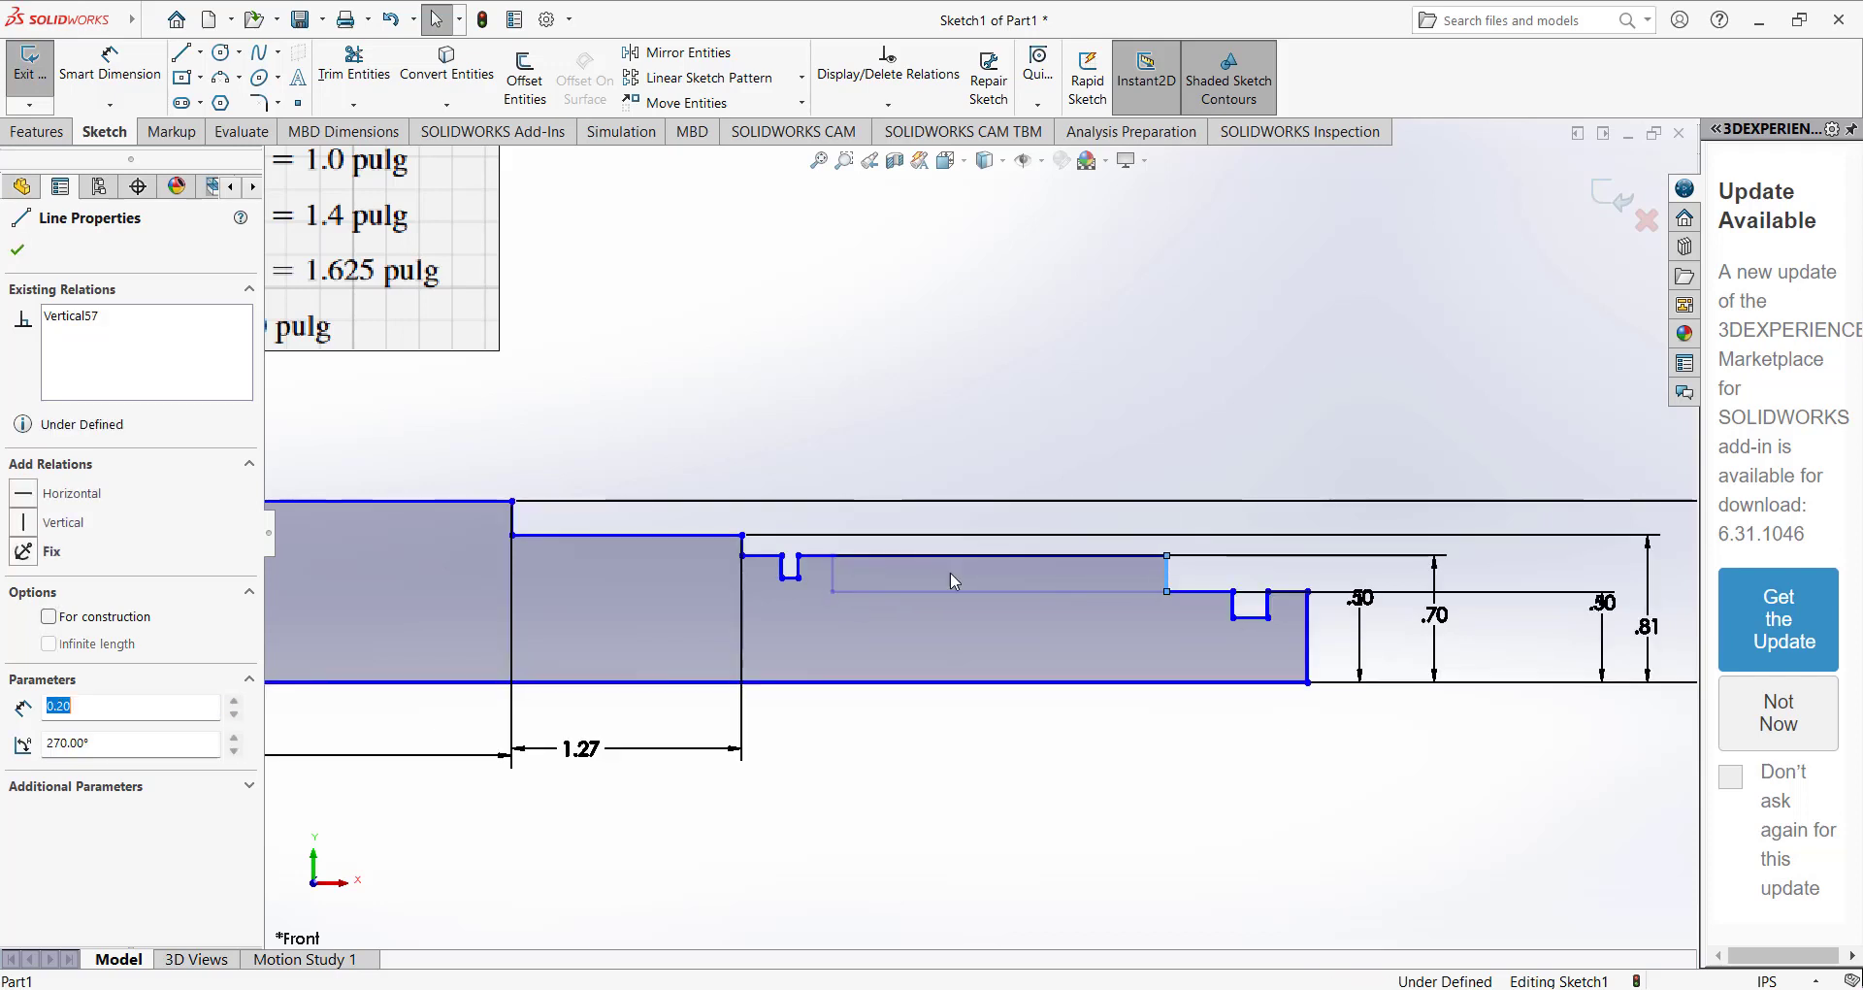
pyautogui.moveTo(798, 568); pyautogui.dragTo(1106, 572)
pyautogui.click(739, 443)
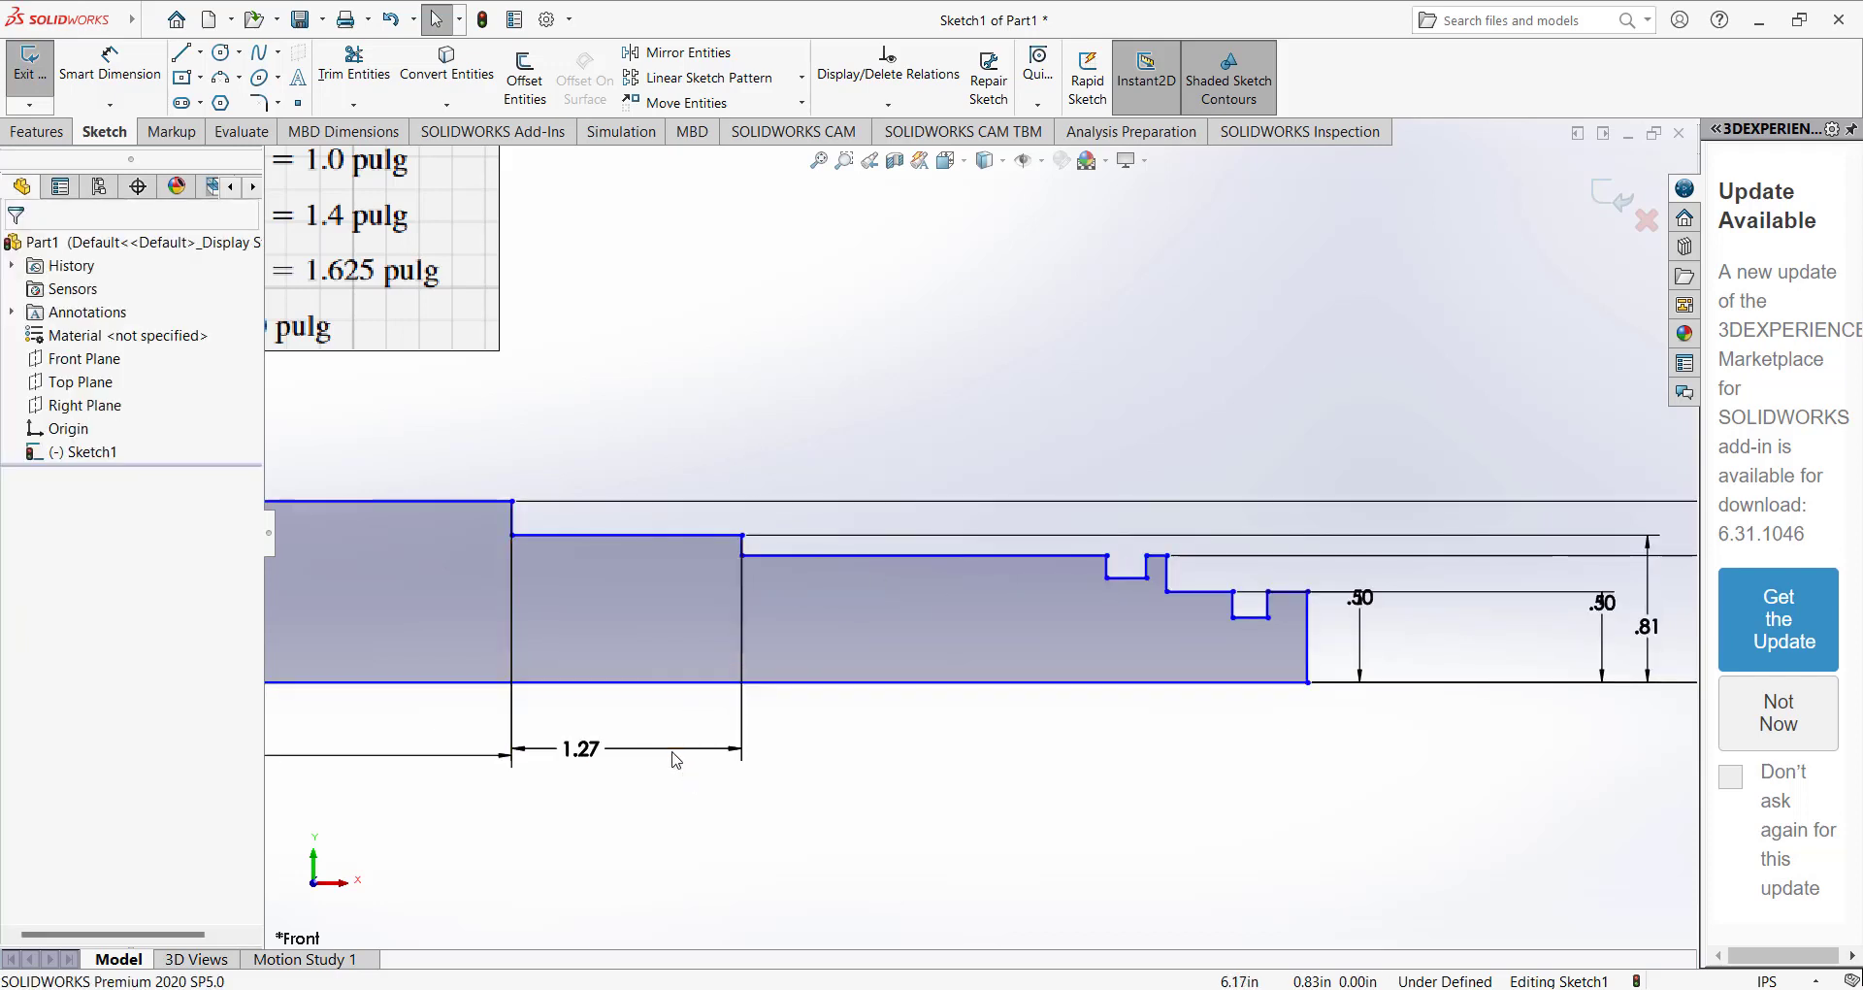
# Set the length of the 0.81 in high step right of the central section to 2 in.
pyautogui.click(580, 748)
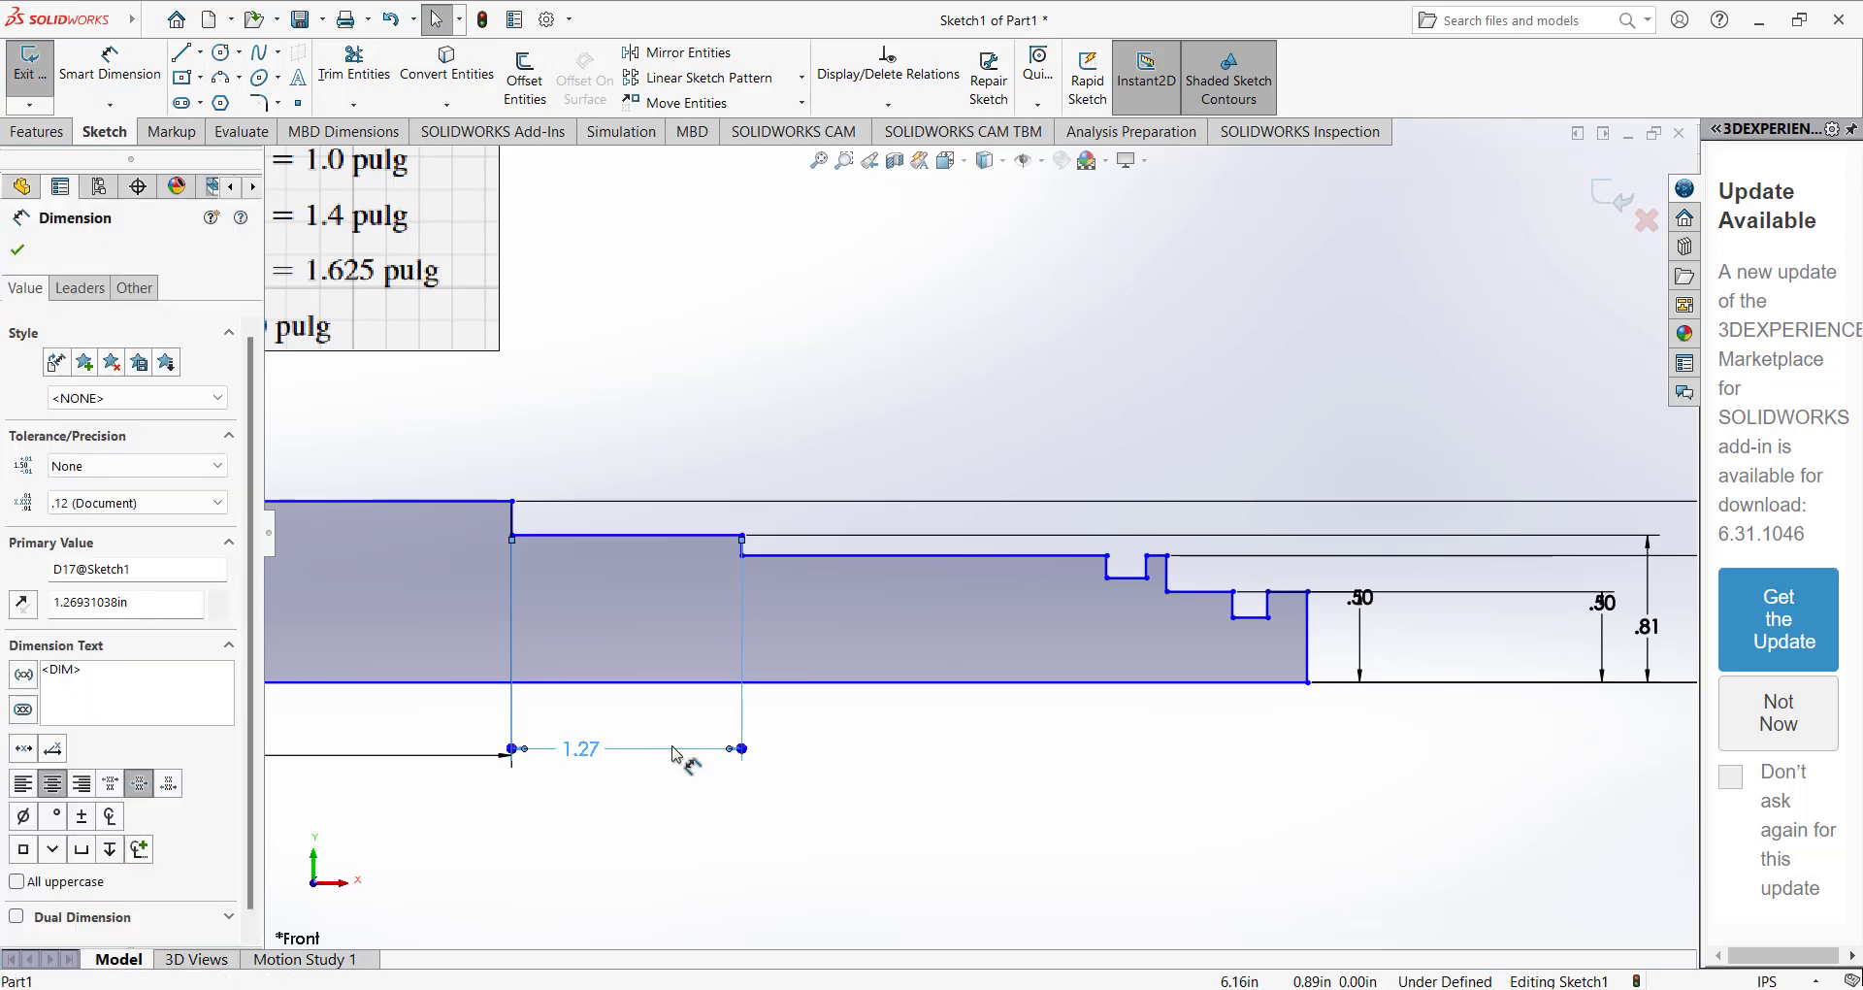
pyautogui.doubleClick(580, 748)
pyautogui.write('2')
pyautogui.press('Return')
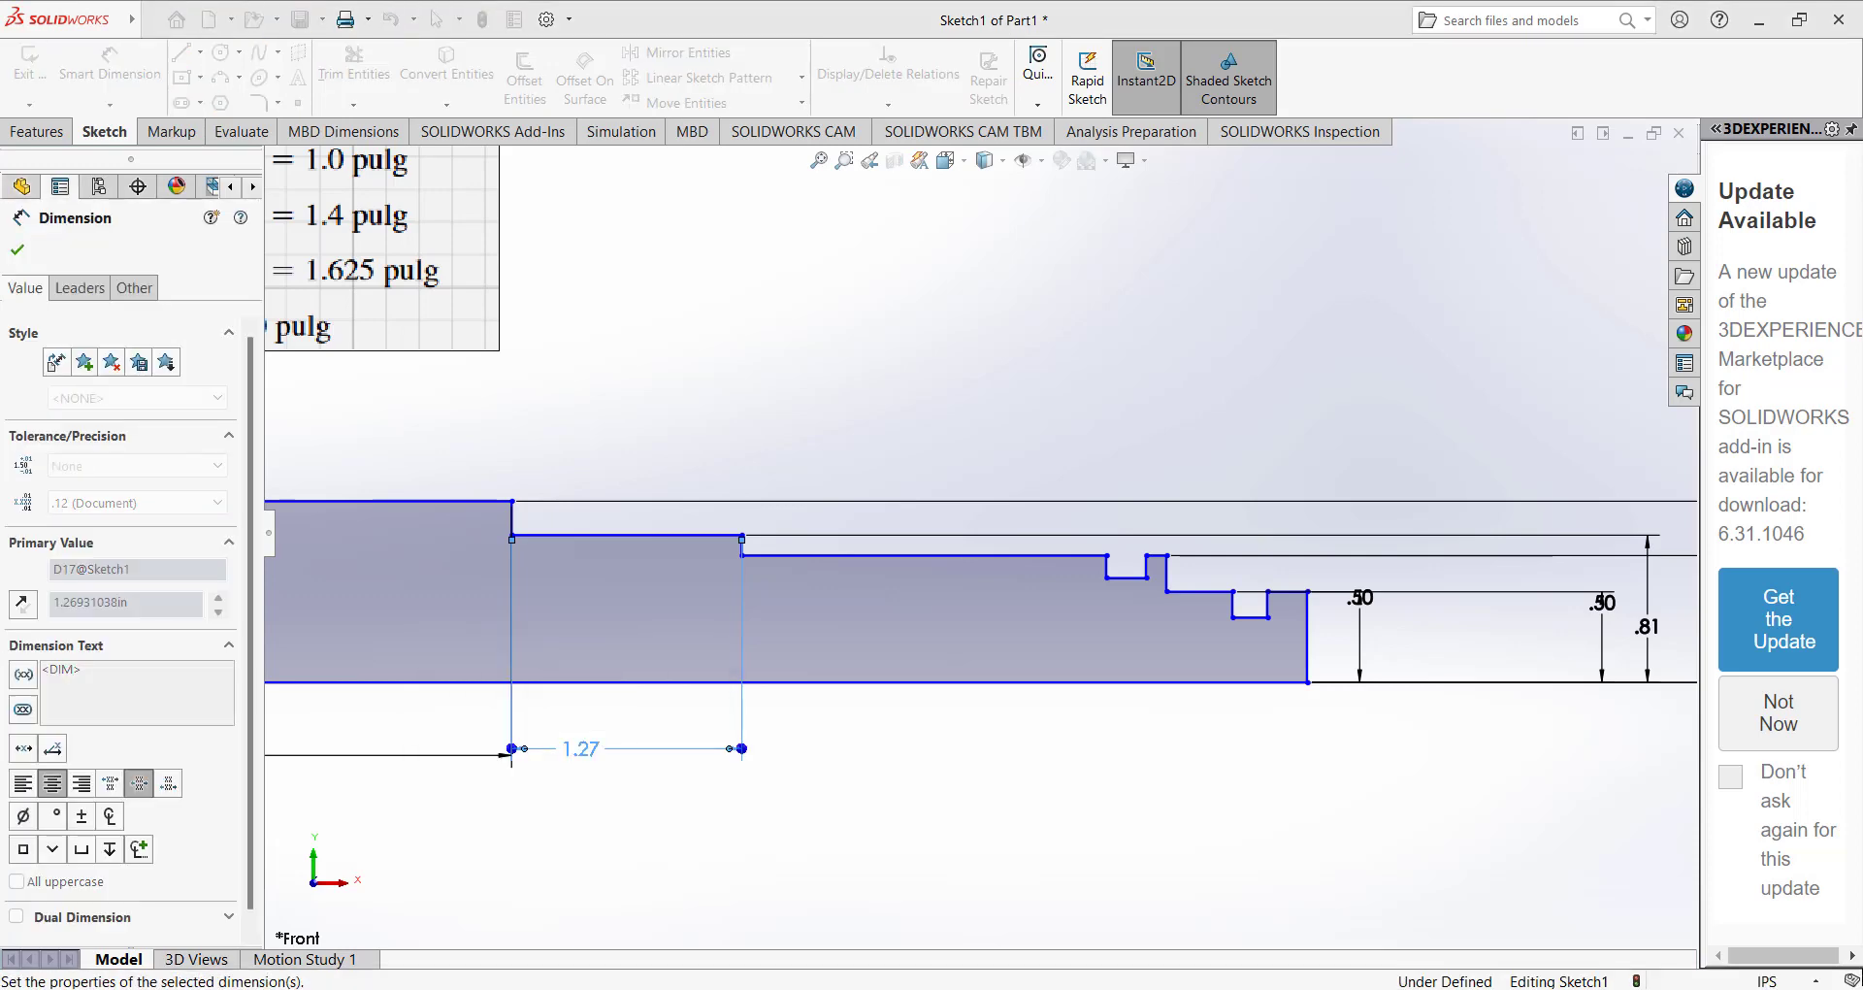
pyautogui.click(686, 464)
# Compare the reference drawing's axial positions beyond Engrane 4 with the undimensioned steps at the profile's right side.
pyautogui.scroll(7, 757, 438)
pyautogui.scroll(-4, 679, 314)
pyautogui.scroll(4, 645, 330)
pyautogui.scroll(-3, 698, 456)
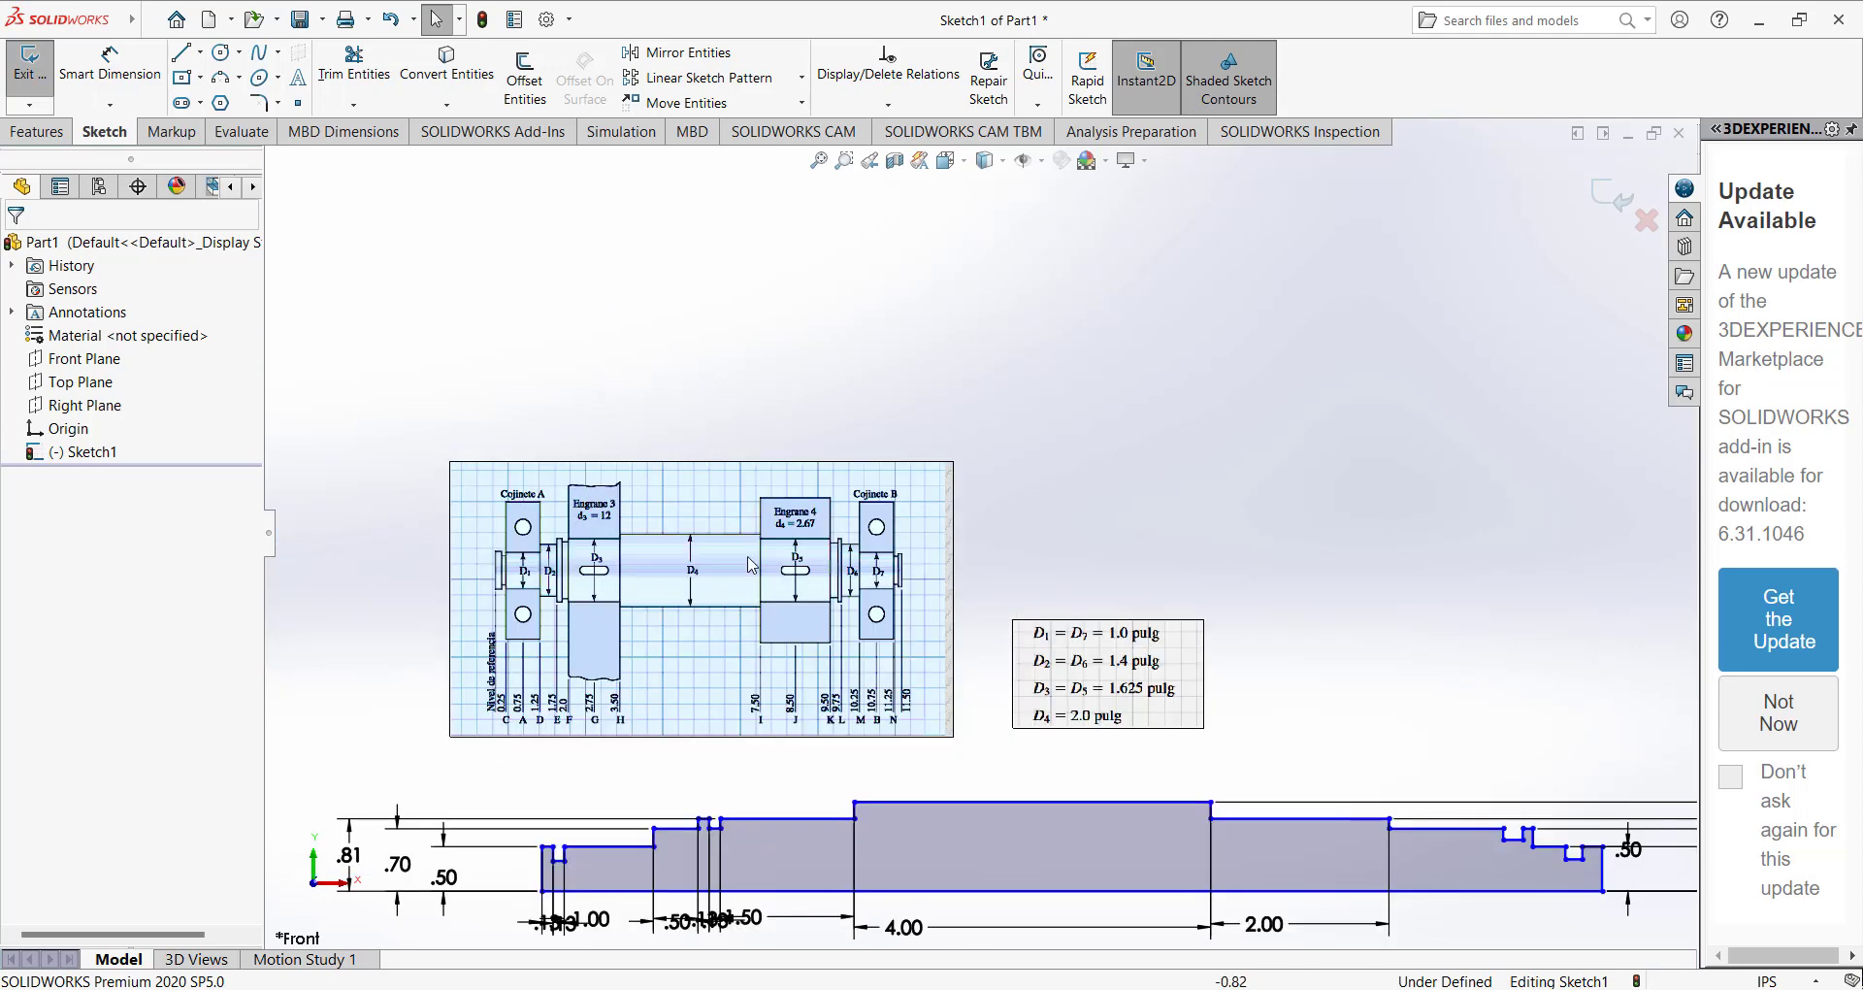
pyautogui.scroll(-4, 766, 650)
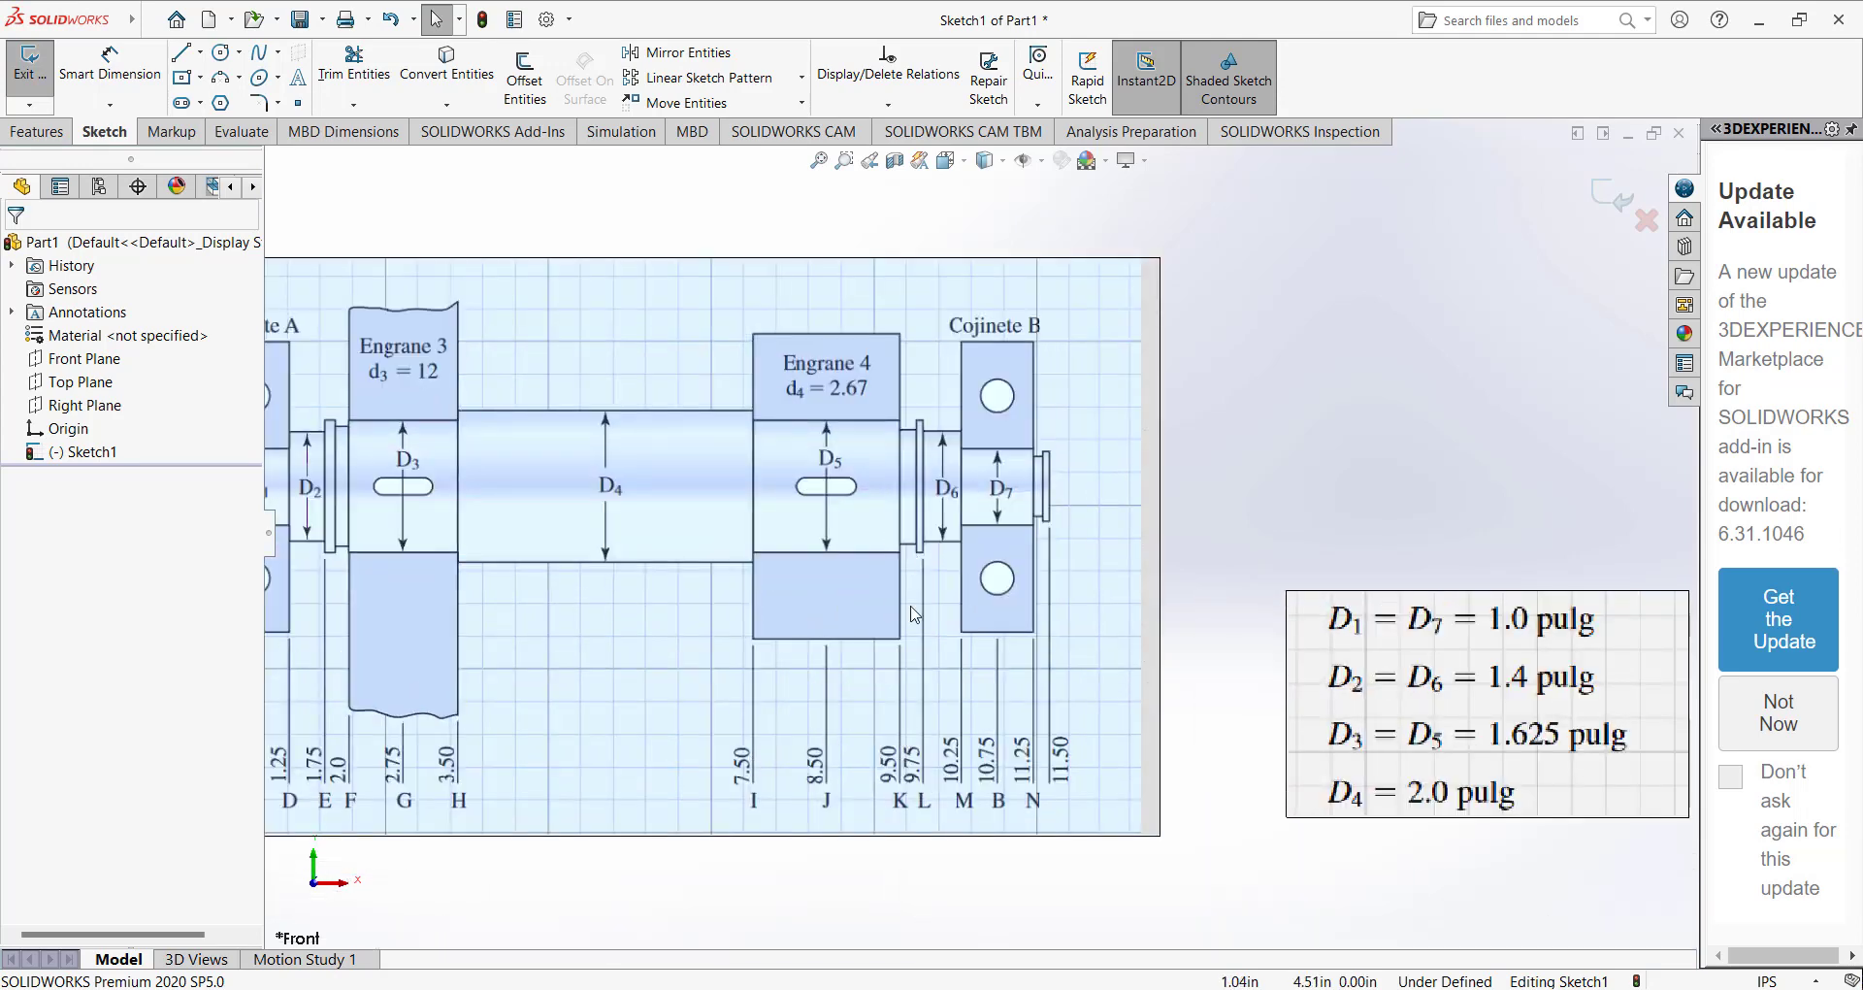
pyautogui.scroll(6, 892, 776)
pyautogui.scroll(-6, 1196, 619)
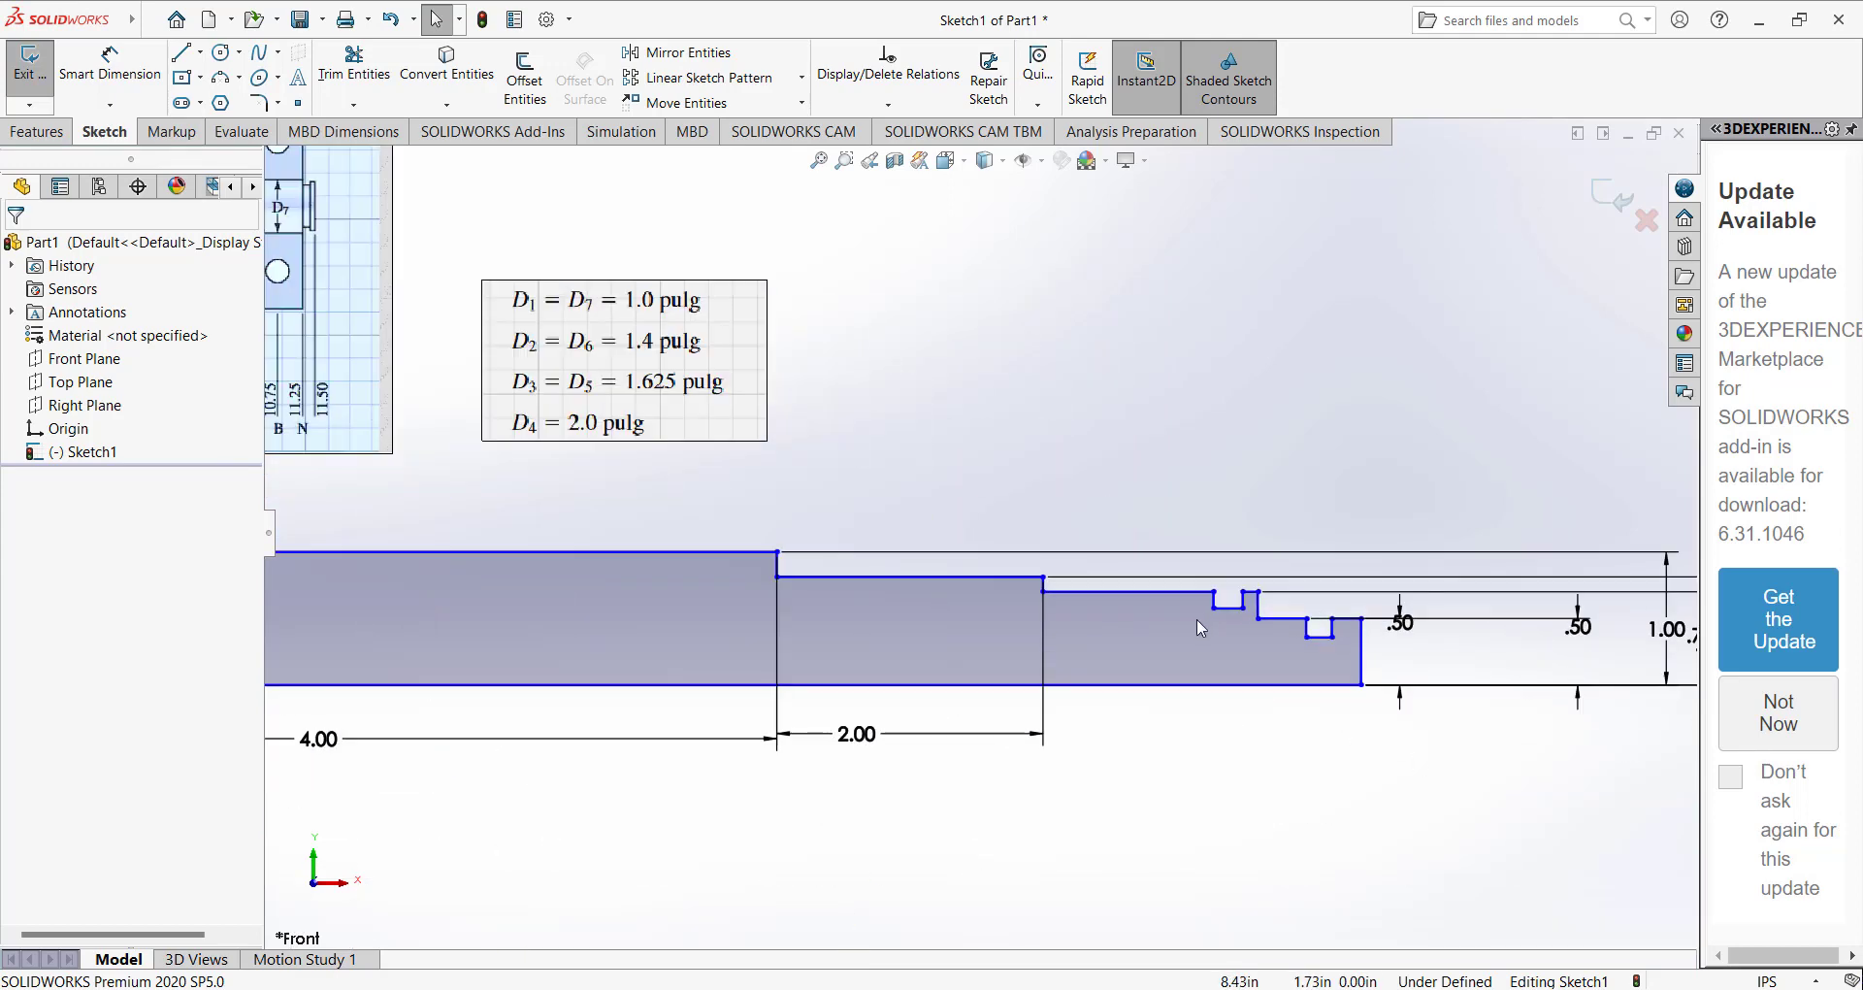
pyautogui.scroll(-2, 1090, 600)
pyautogui.scroll(3, 1053, 548)
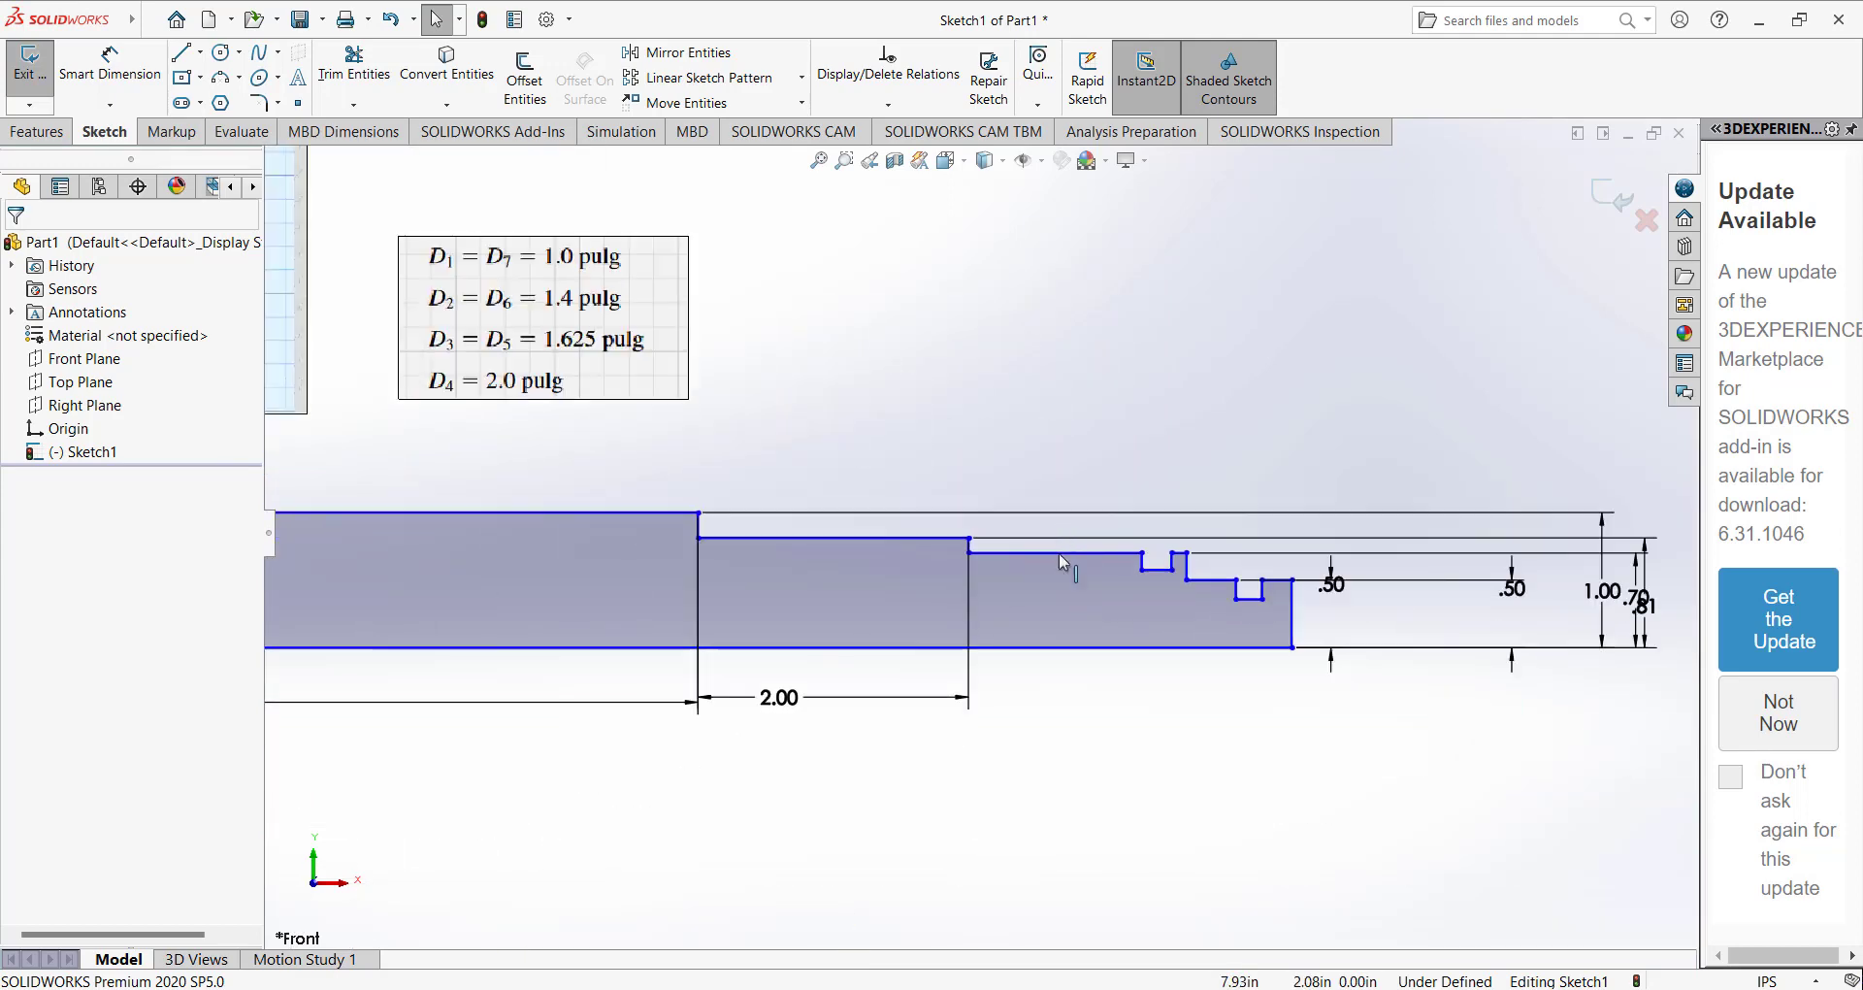
pyautogui.scroll(2, 1040, 532)
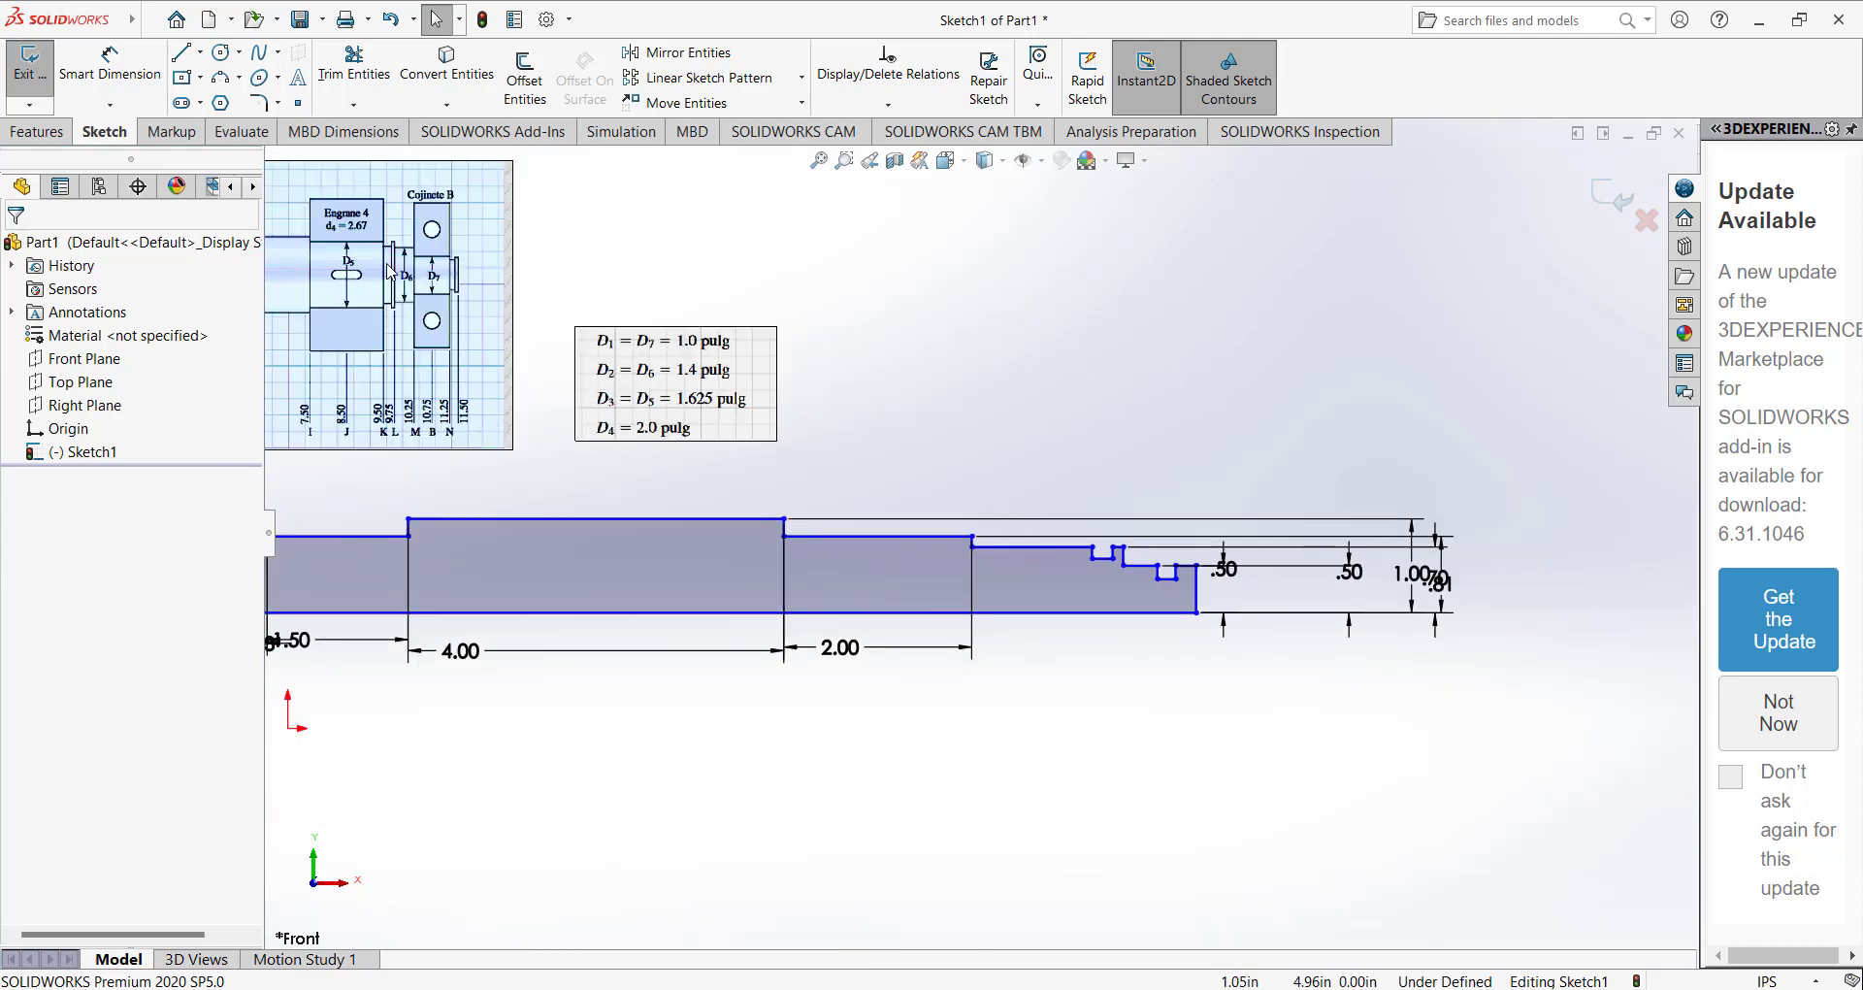
pyautogui.scroll(-3, 1038, 567)
pyautogui.scroll(2, 1038, 567)
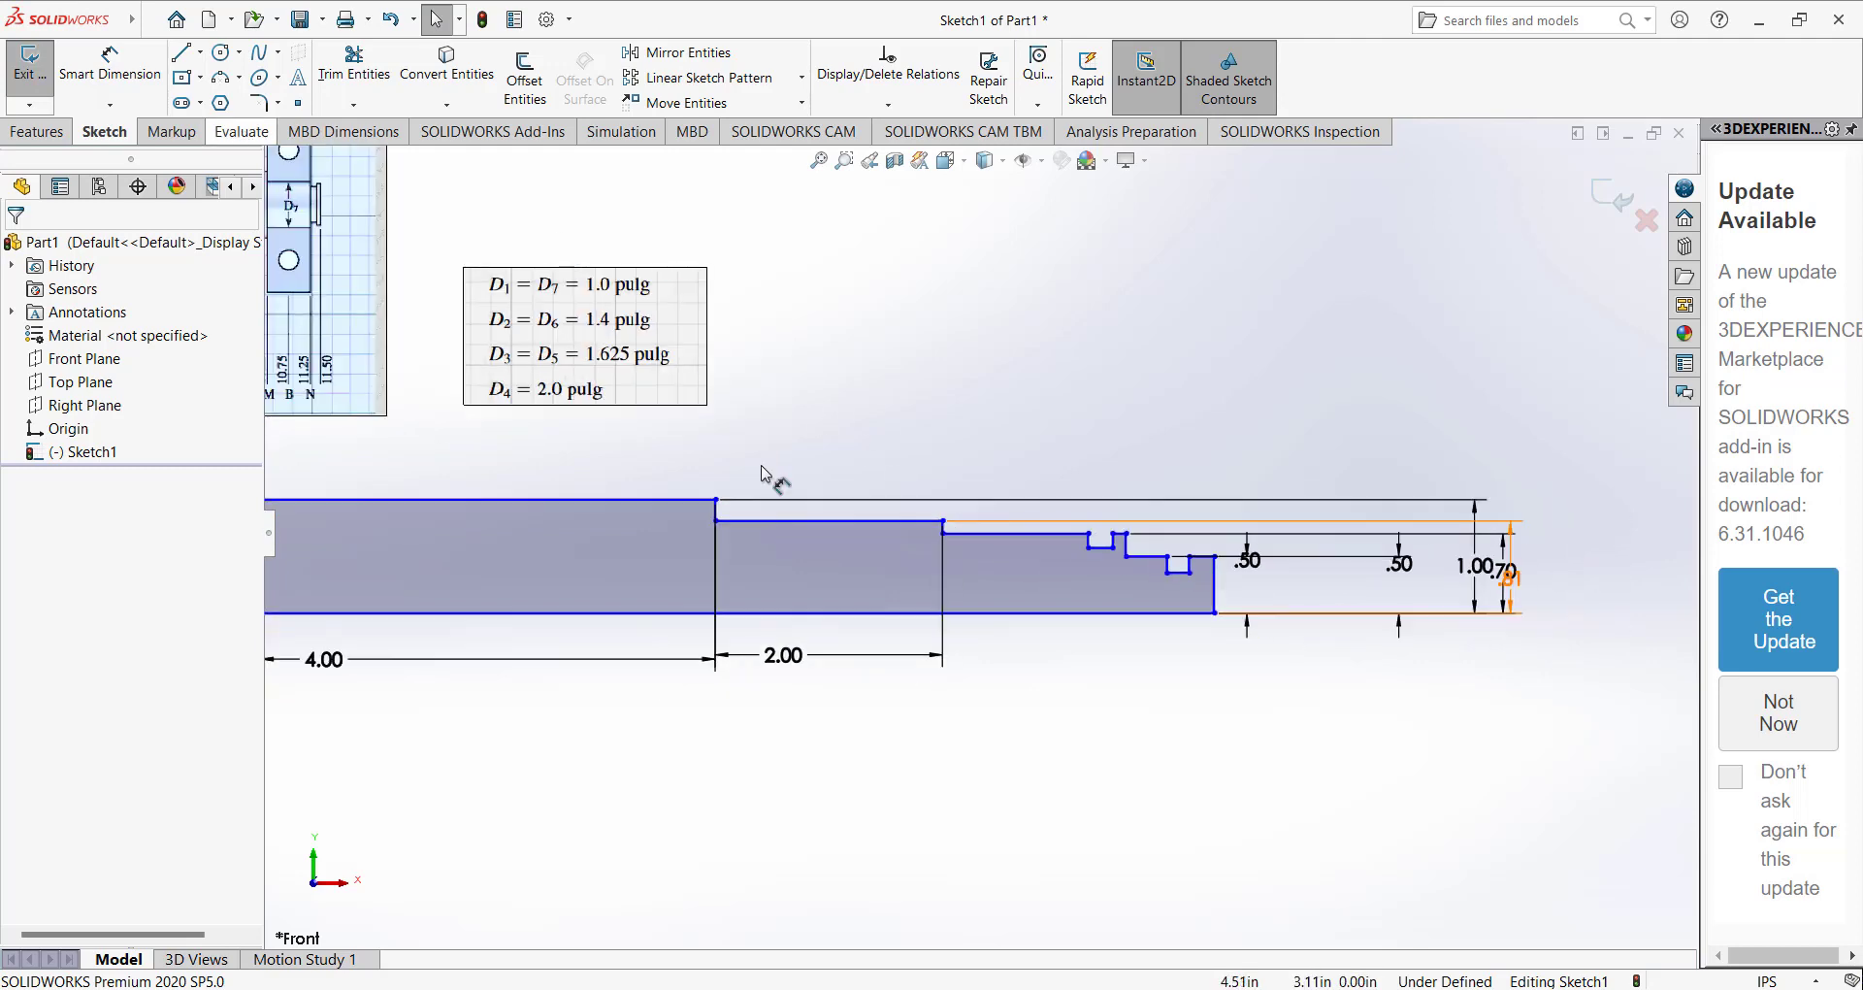
# Dimension the short 0.70 in high segment between the 2 in step and the adjacent groove as 0.125 in.
pyautogui.click(968, 534)
pyautogui.click(110, 74)
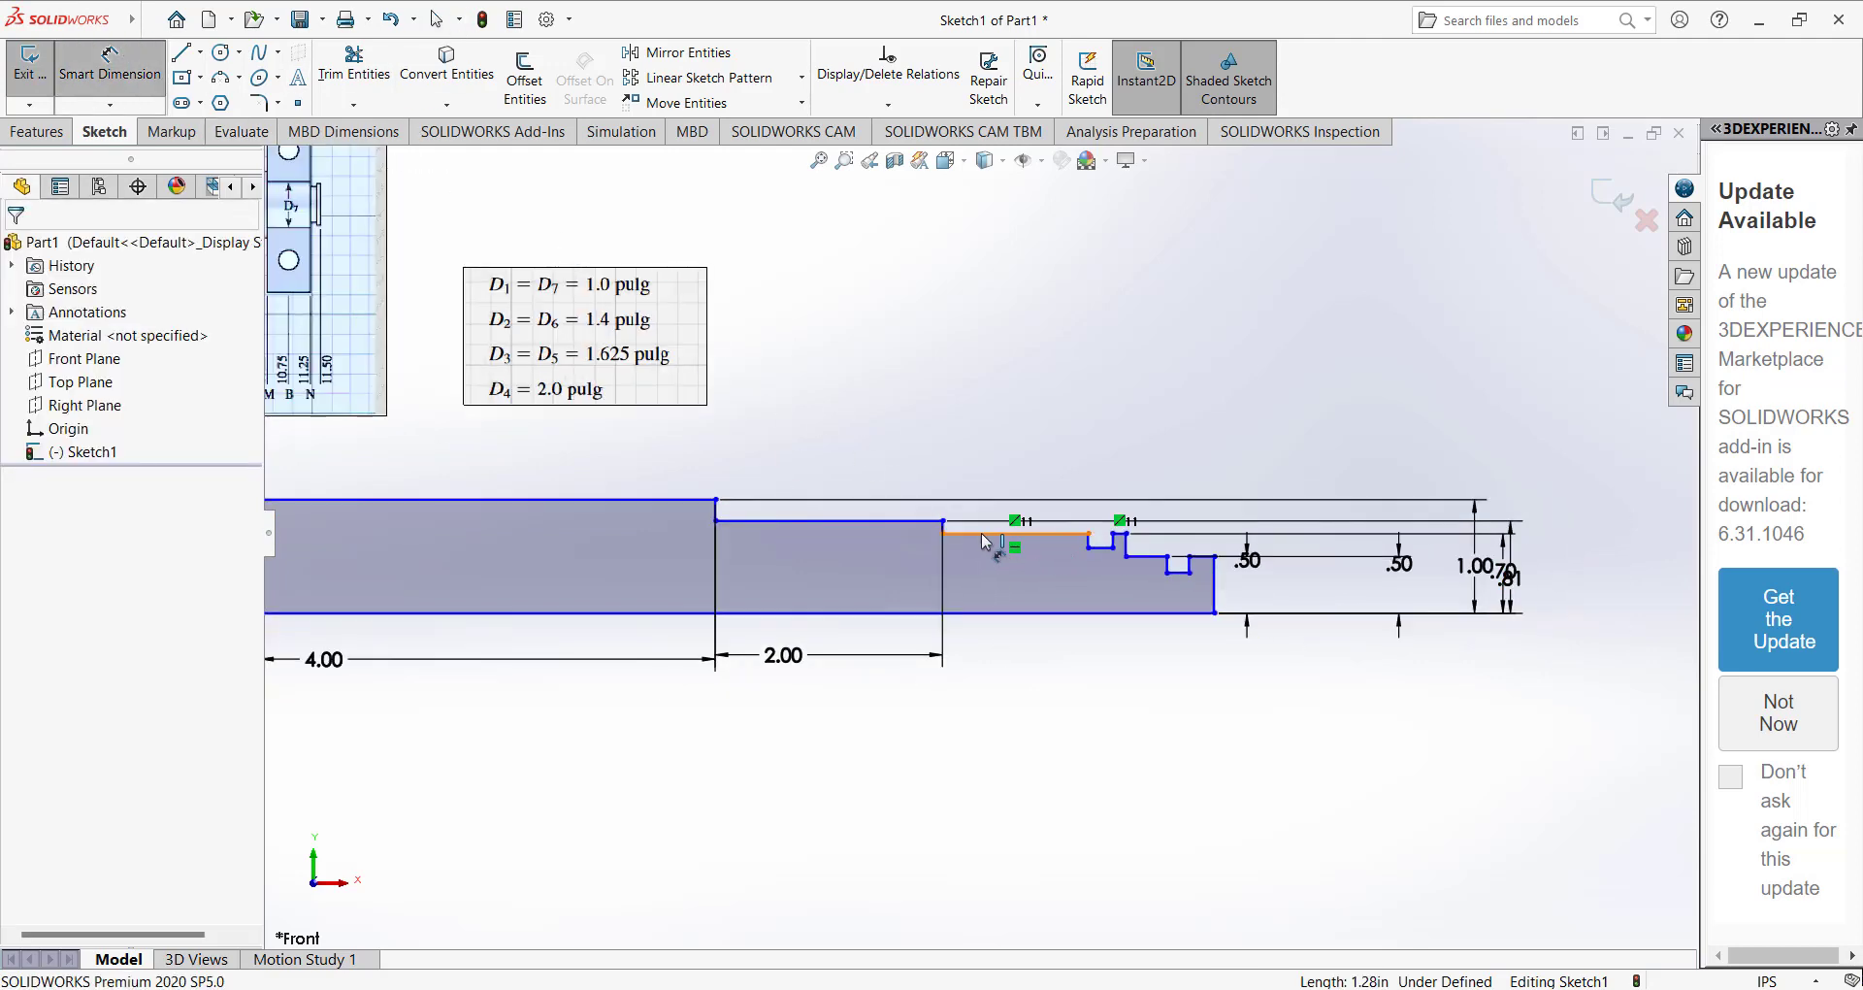
pyautogui.click(984, 534)
pyautogui.click(991, 639)
pyautogui.write('0.125/')
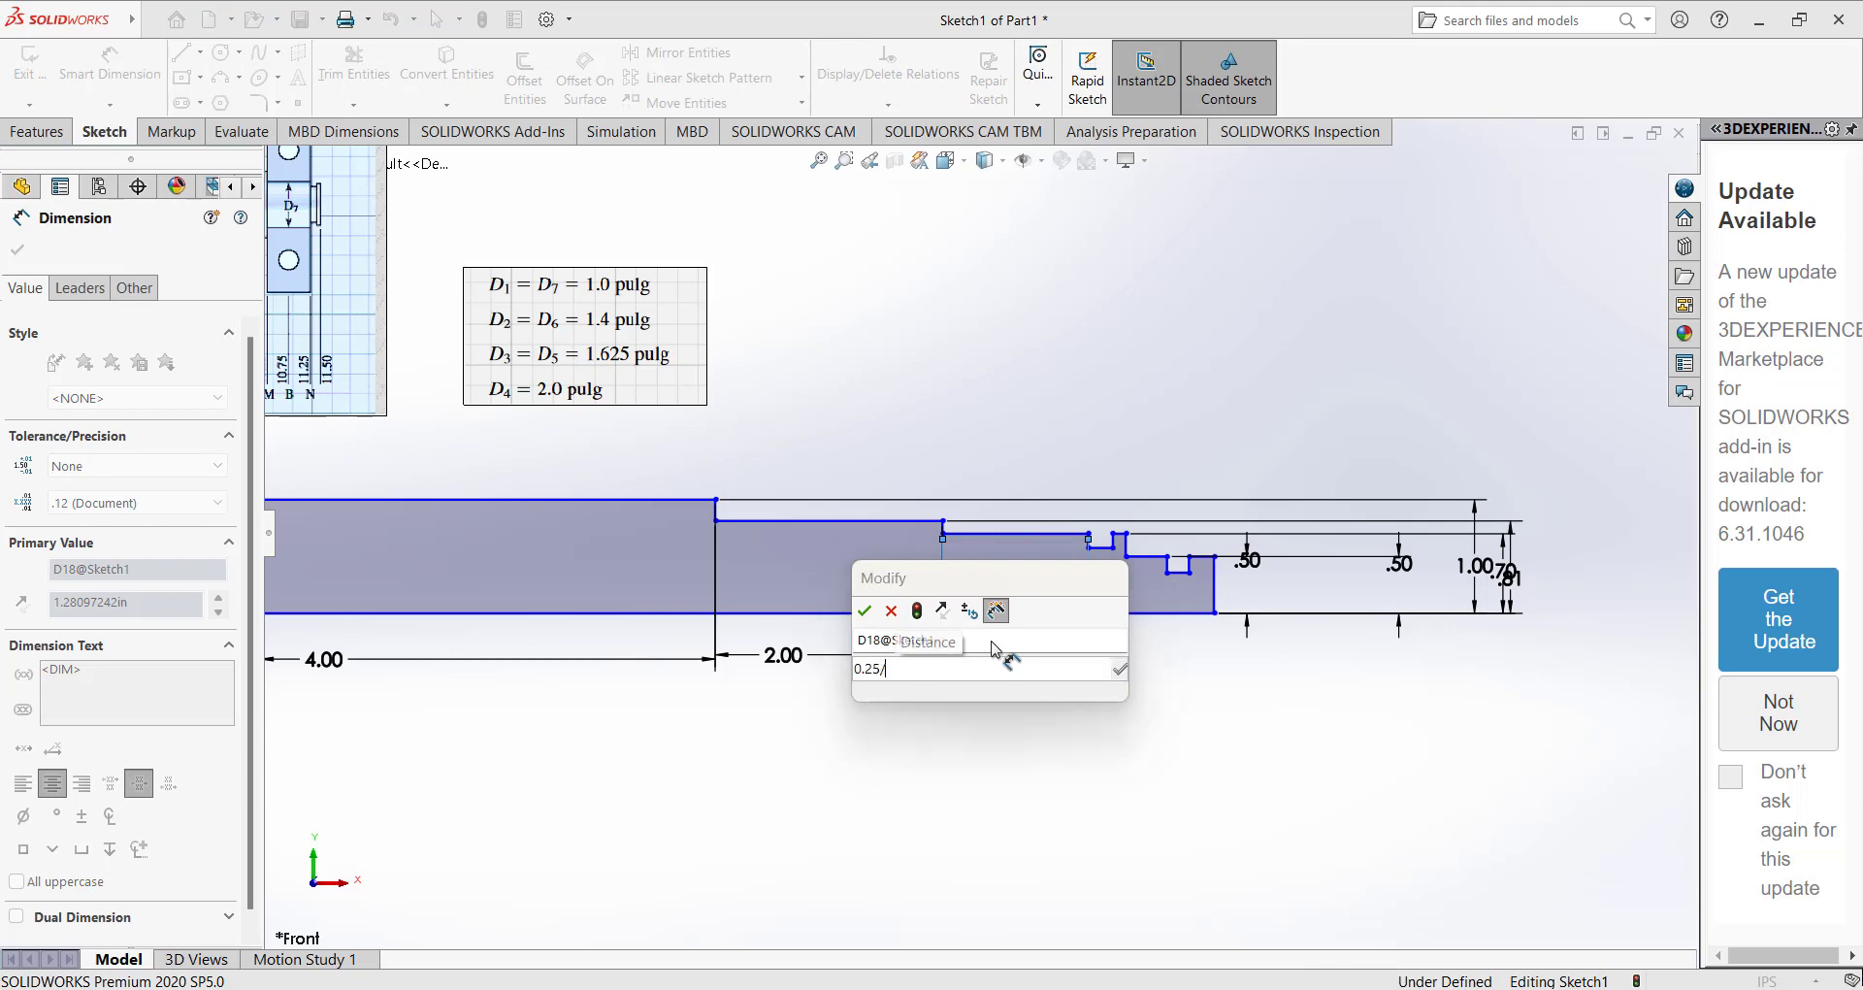
pyautogui.press('Return')
# Dimension the width of the groove just right of that short segment as 0.125 in.
pyautogui.scroll(-5, 990, 652)
pyautogui.click(990, 554)
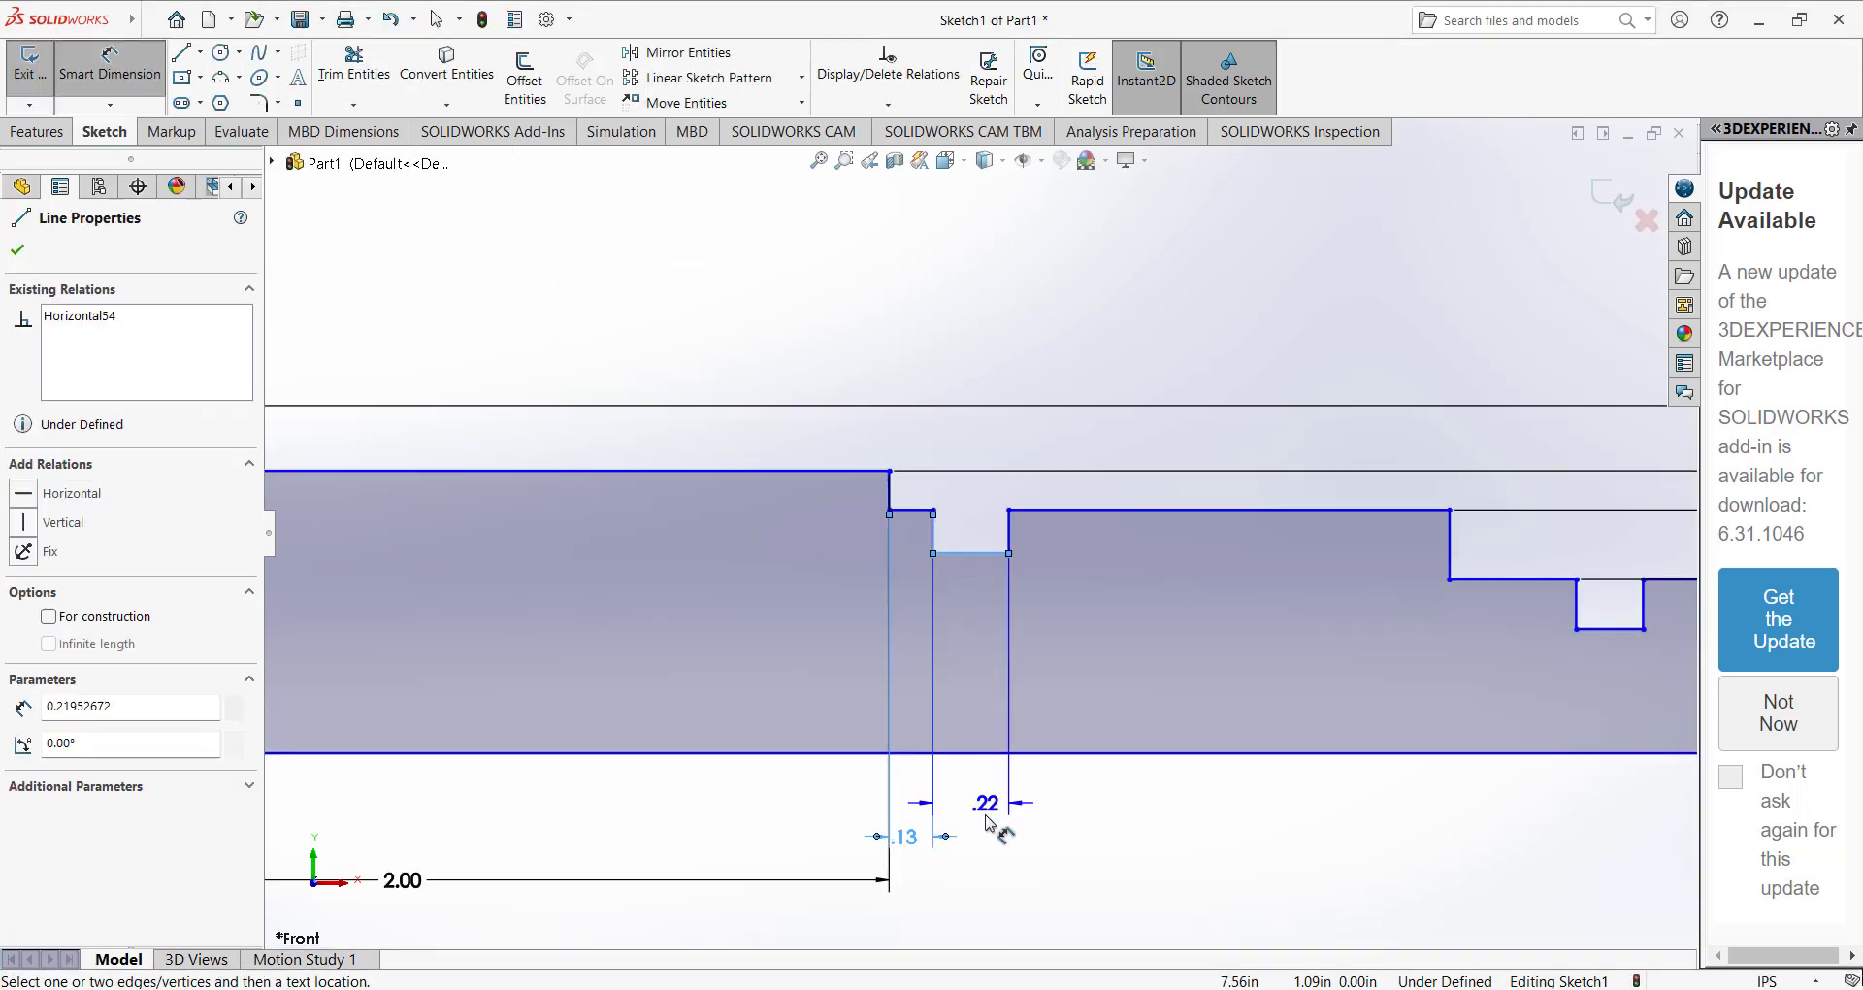
pyautogui.click(987, 842)
pyautogui.write('0.125/')
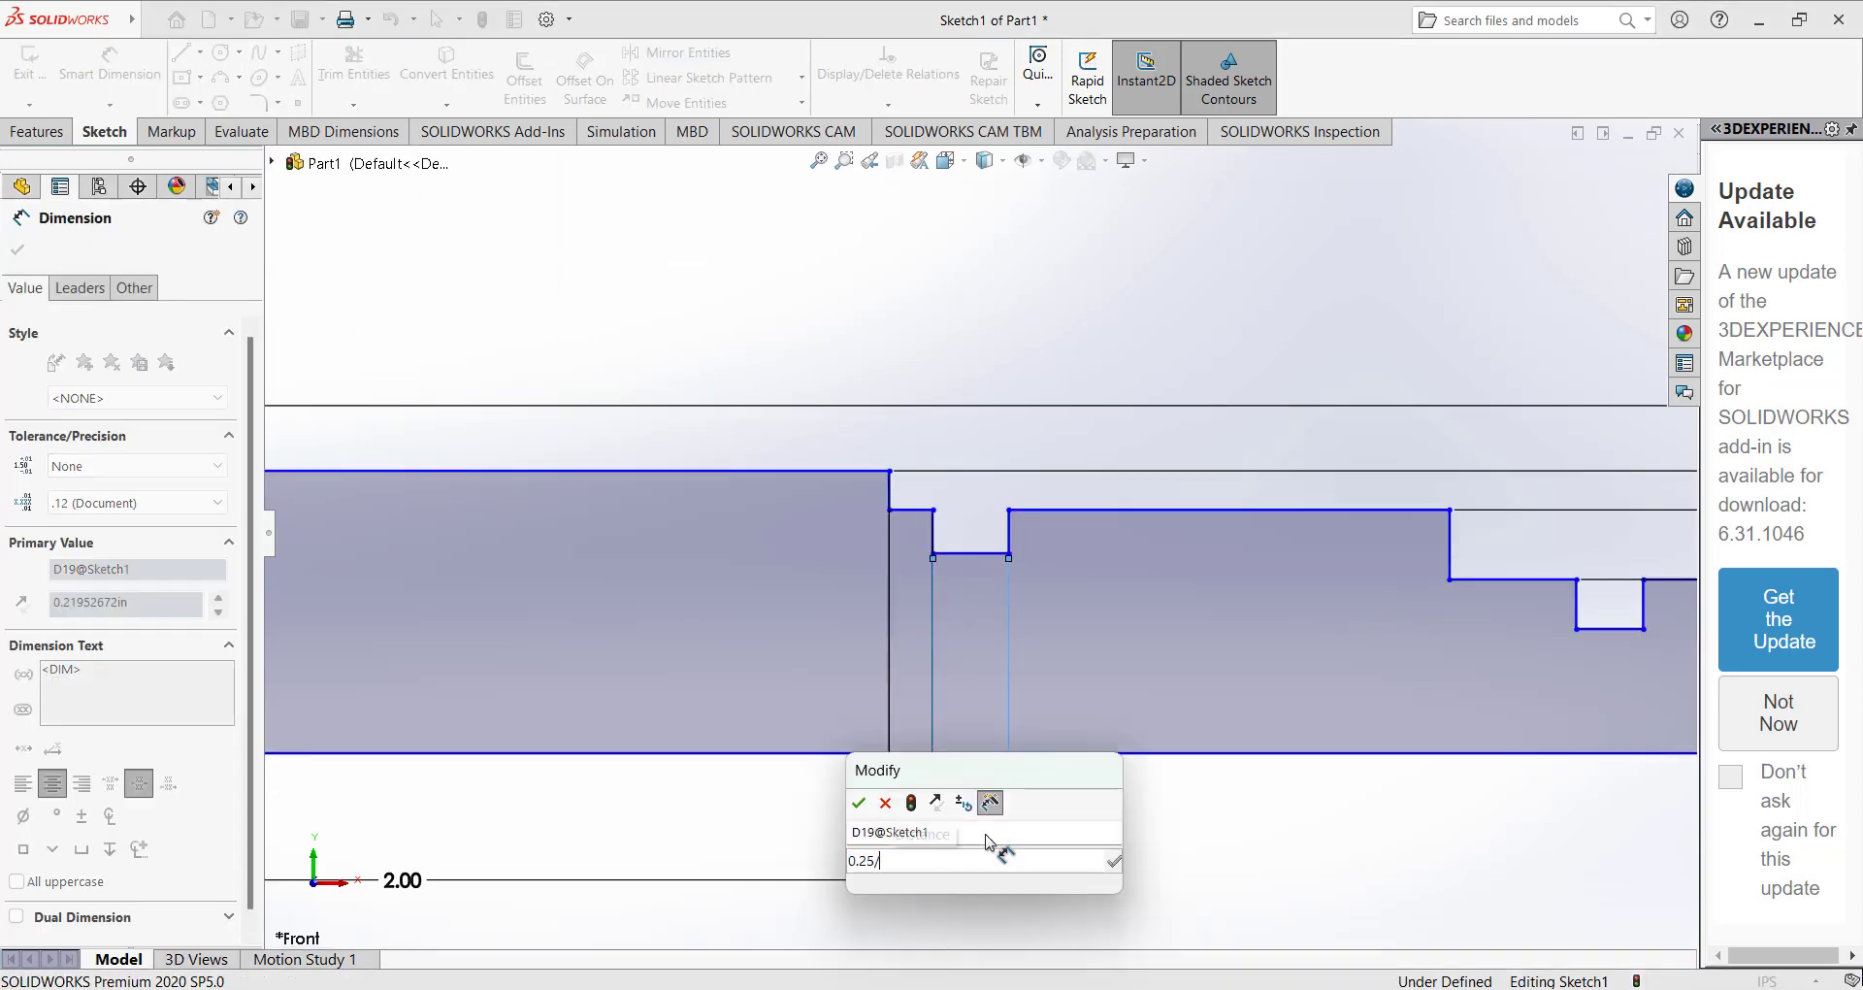
pyautogui.press('Return')
# Examine the reference drawing's collar and D6 section near Cojinete B against the profile around the right-side groove.
pyautogui.scroll(8, 682, 286)
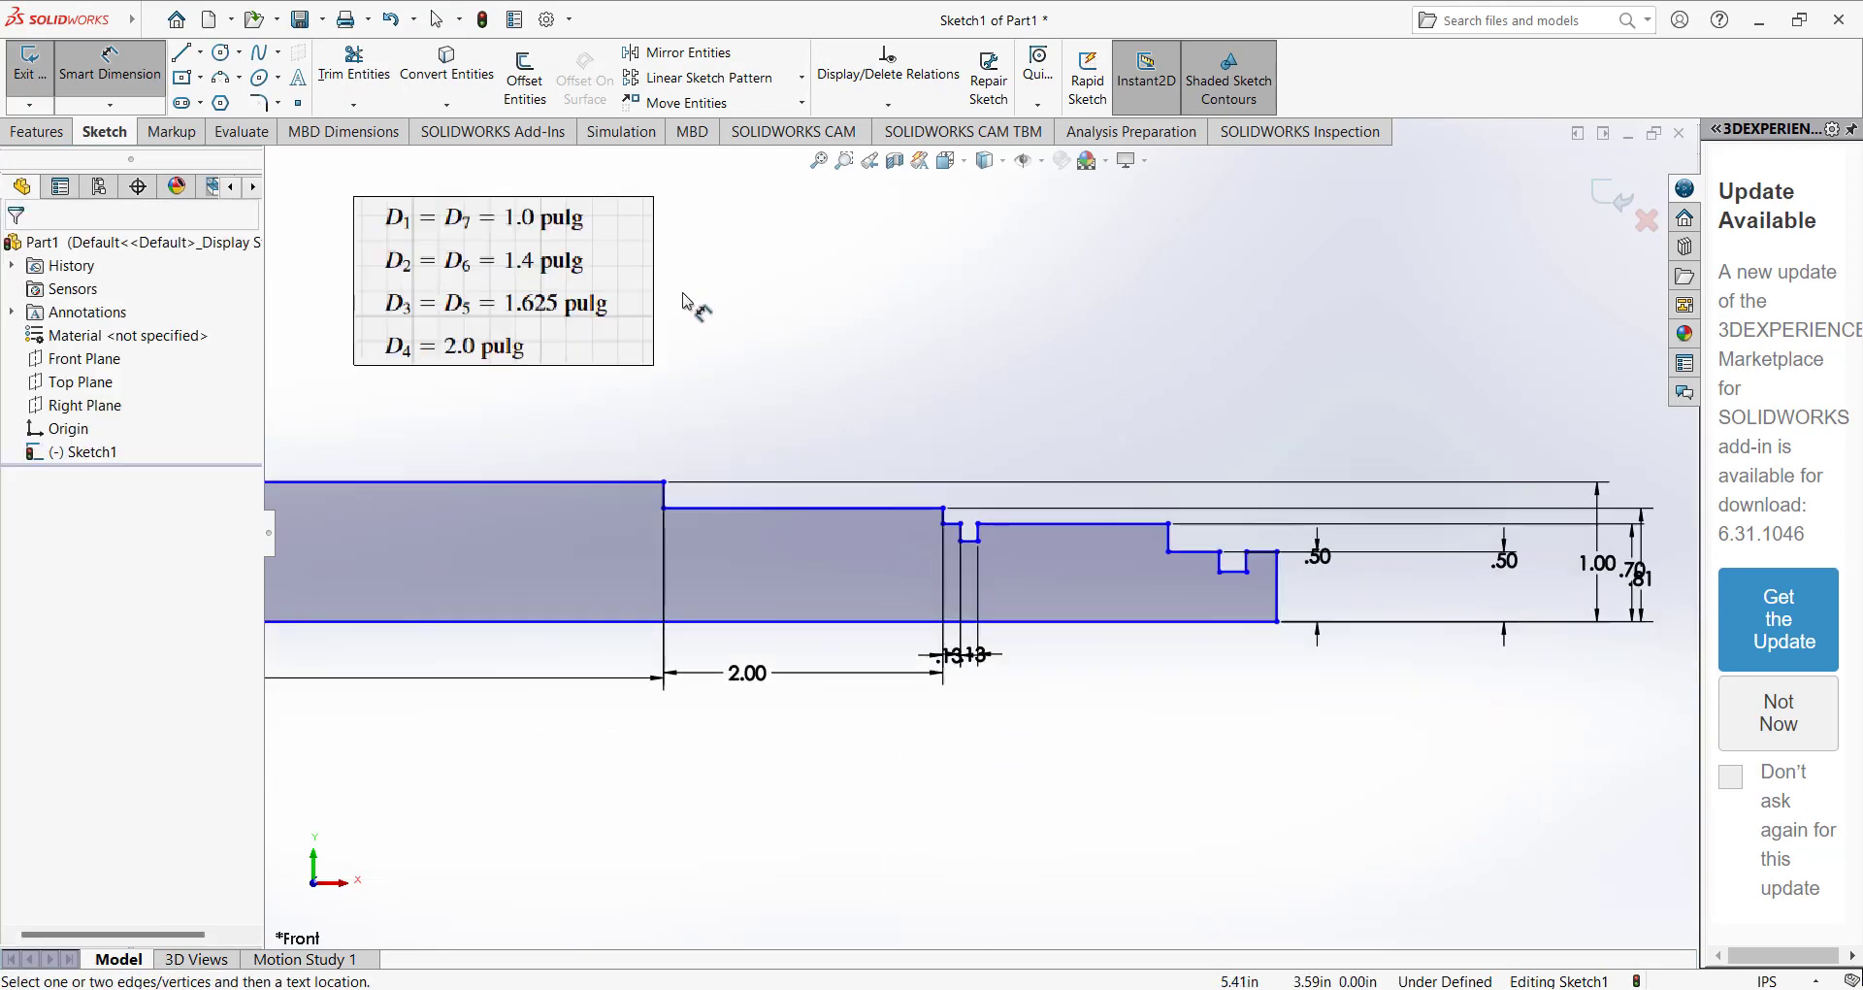
pyautogui.scroll(-4, 444, 229)
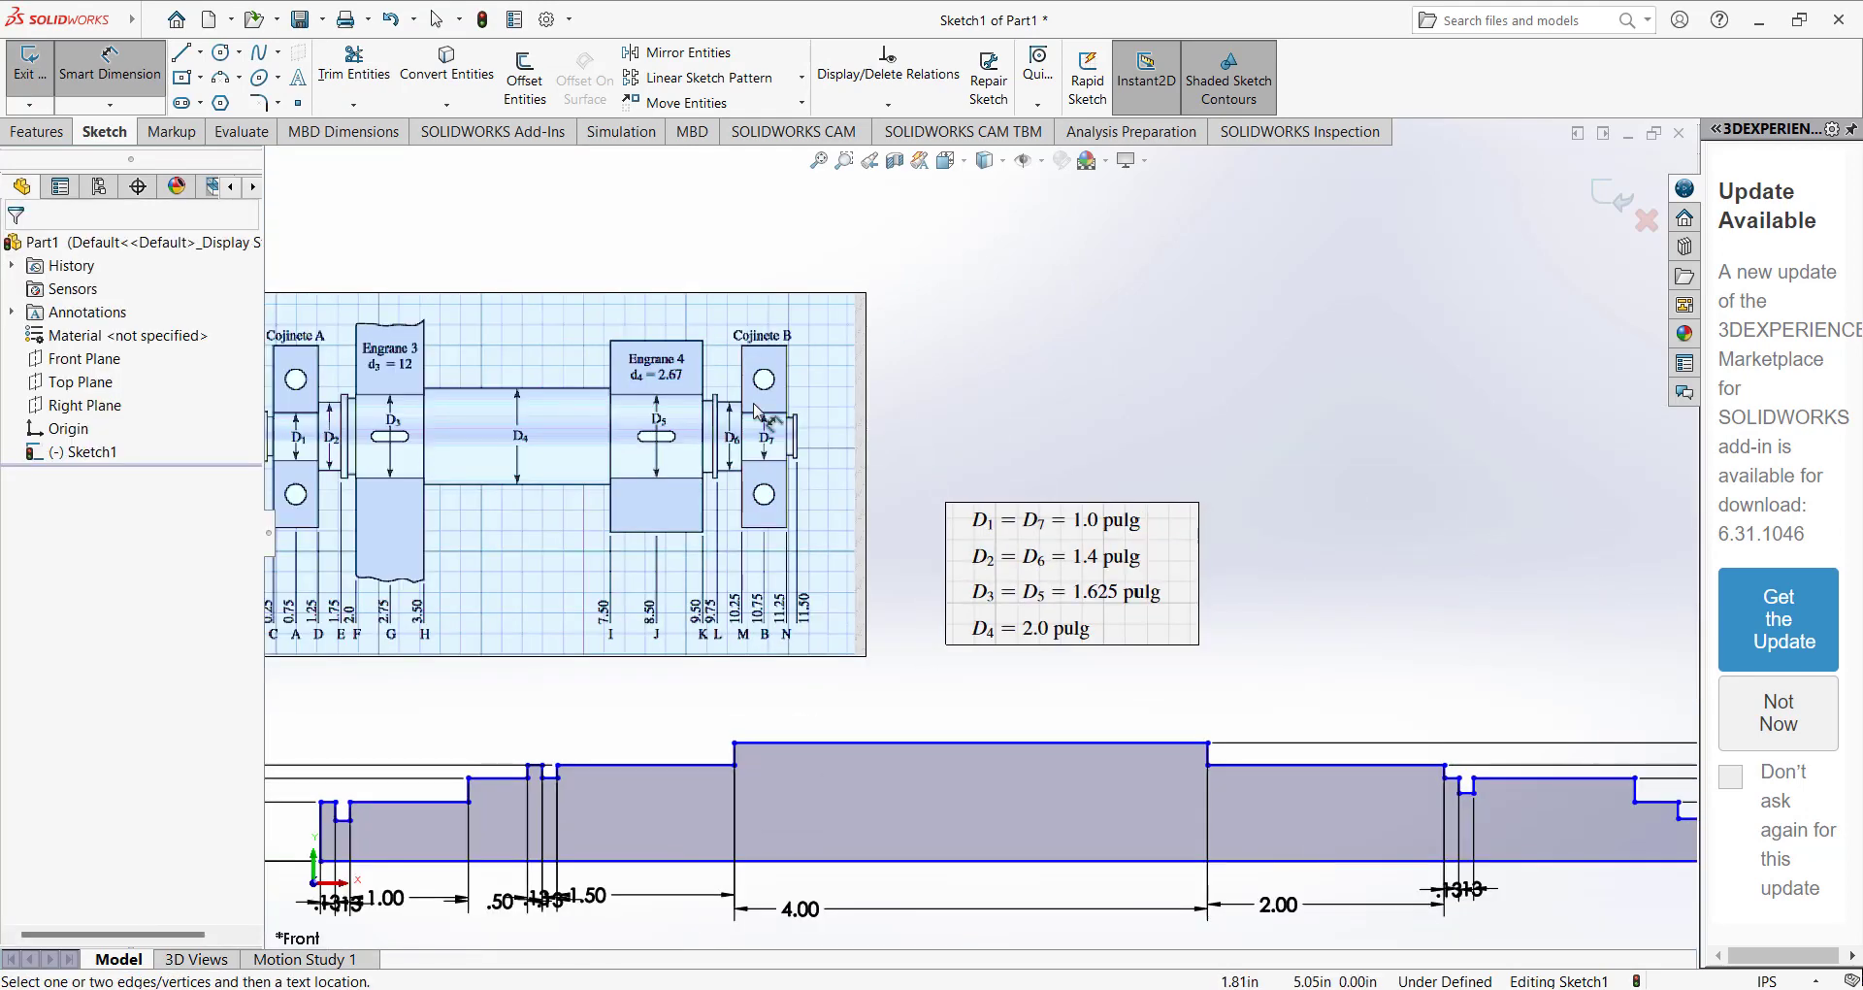
pyautogui.scroll(-3, 1446, 669)
pyautogui.scroll(2, 1438, 700)
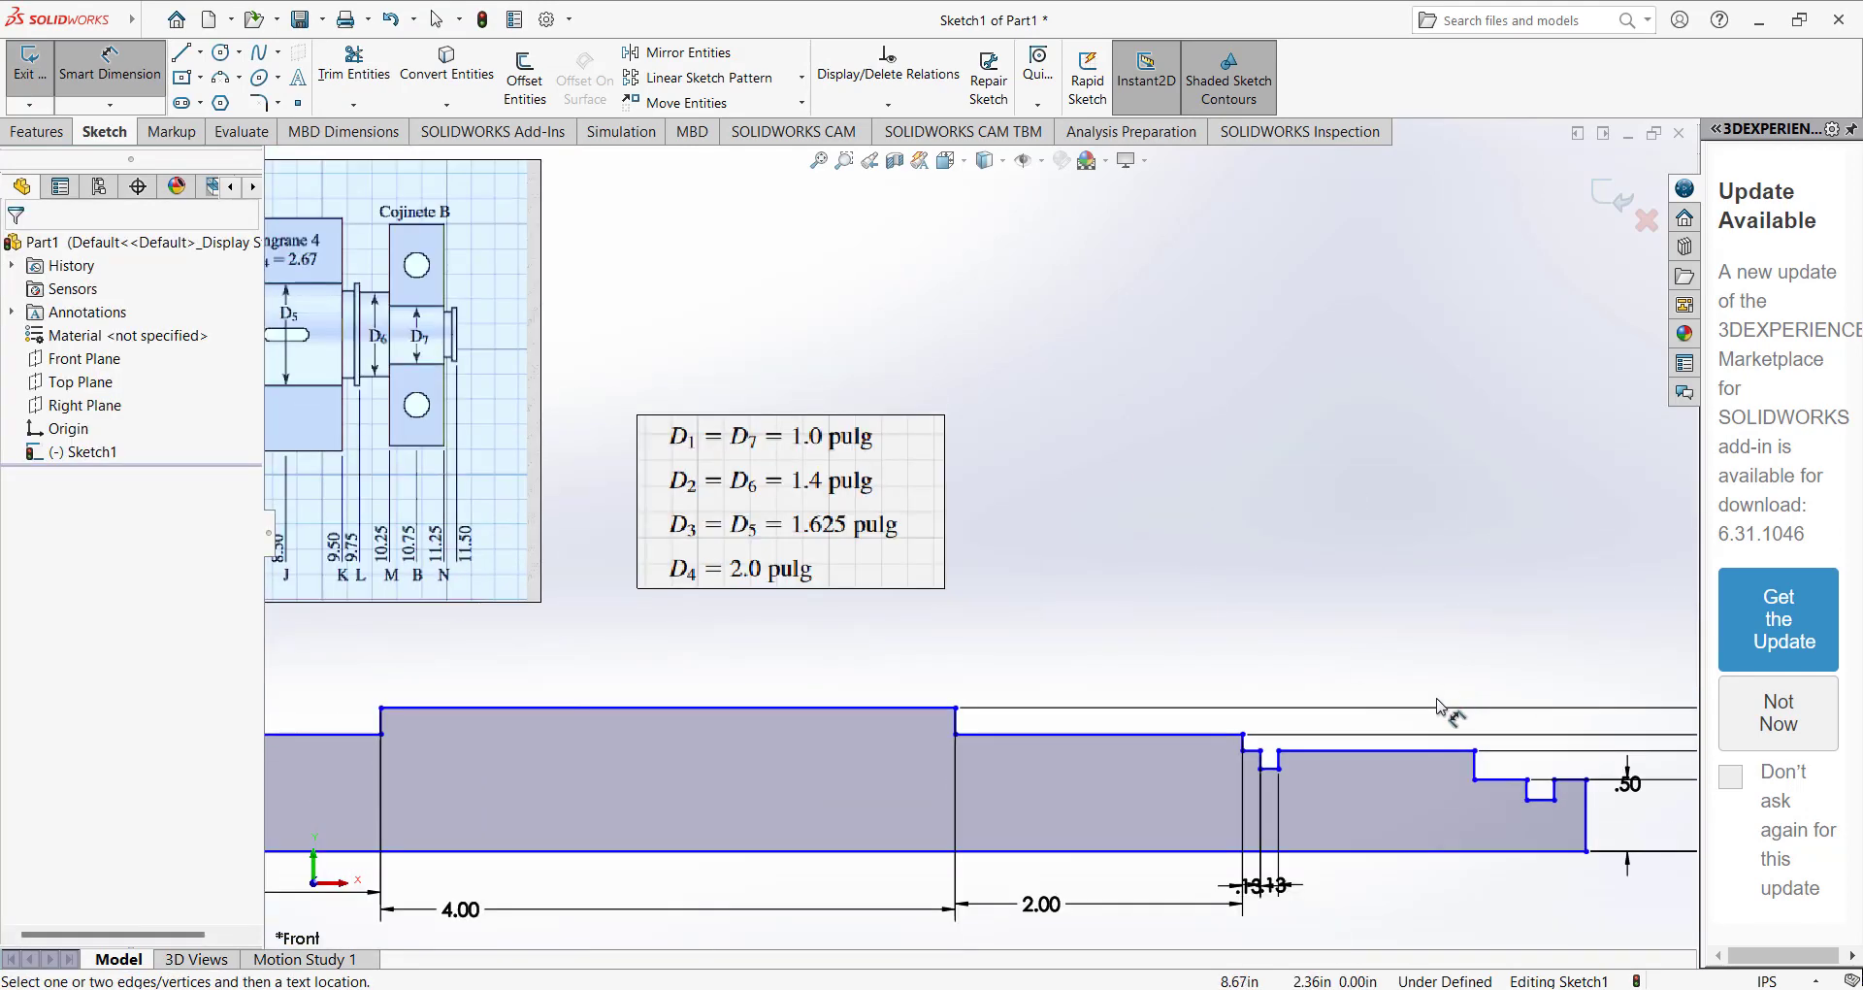
pyautogui.scroll(-2, 1438, 701)
pyautogui.scroll(2, 1231, 691)
pyautogui.scroll(1, 637, 503)
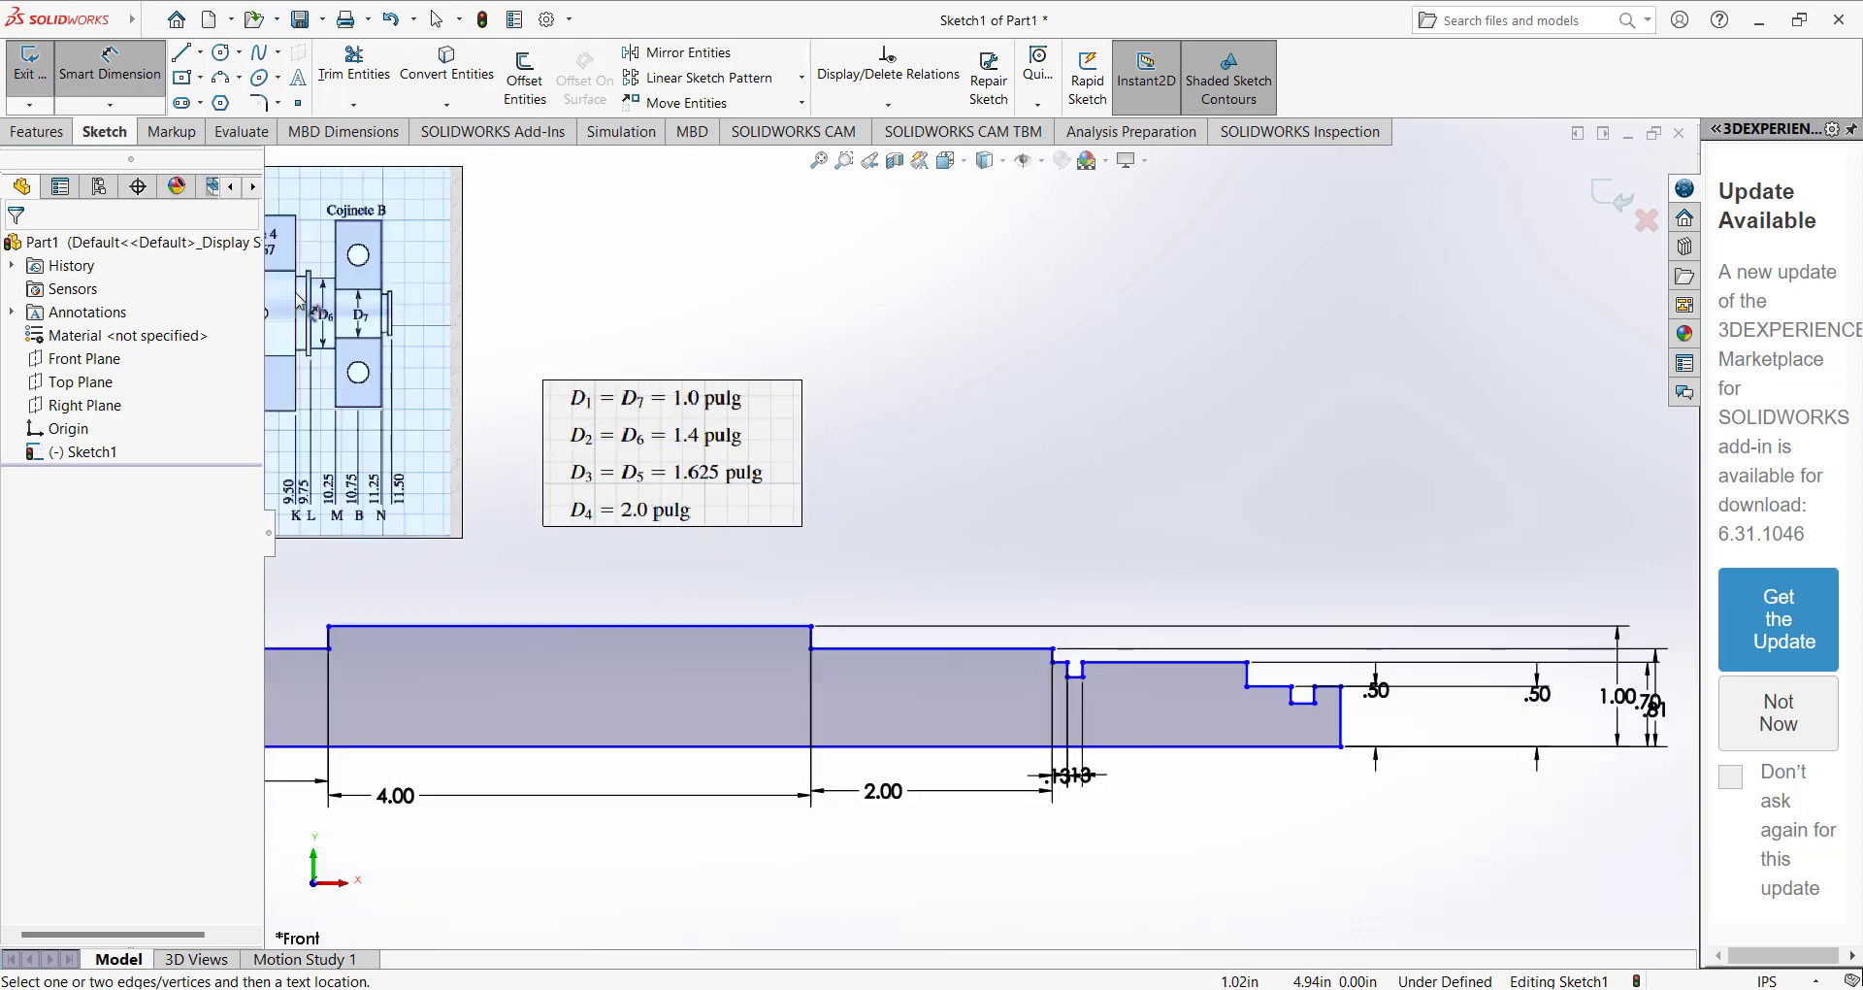
pyautogui.scroll(-3, 1057, 625)
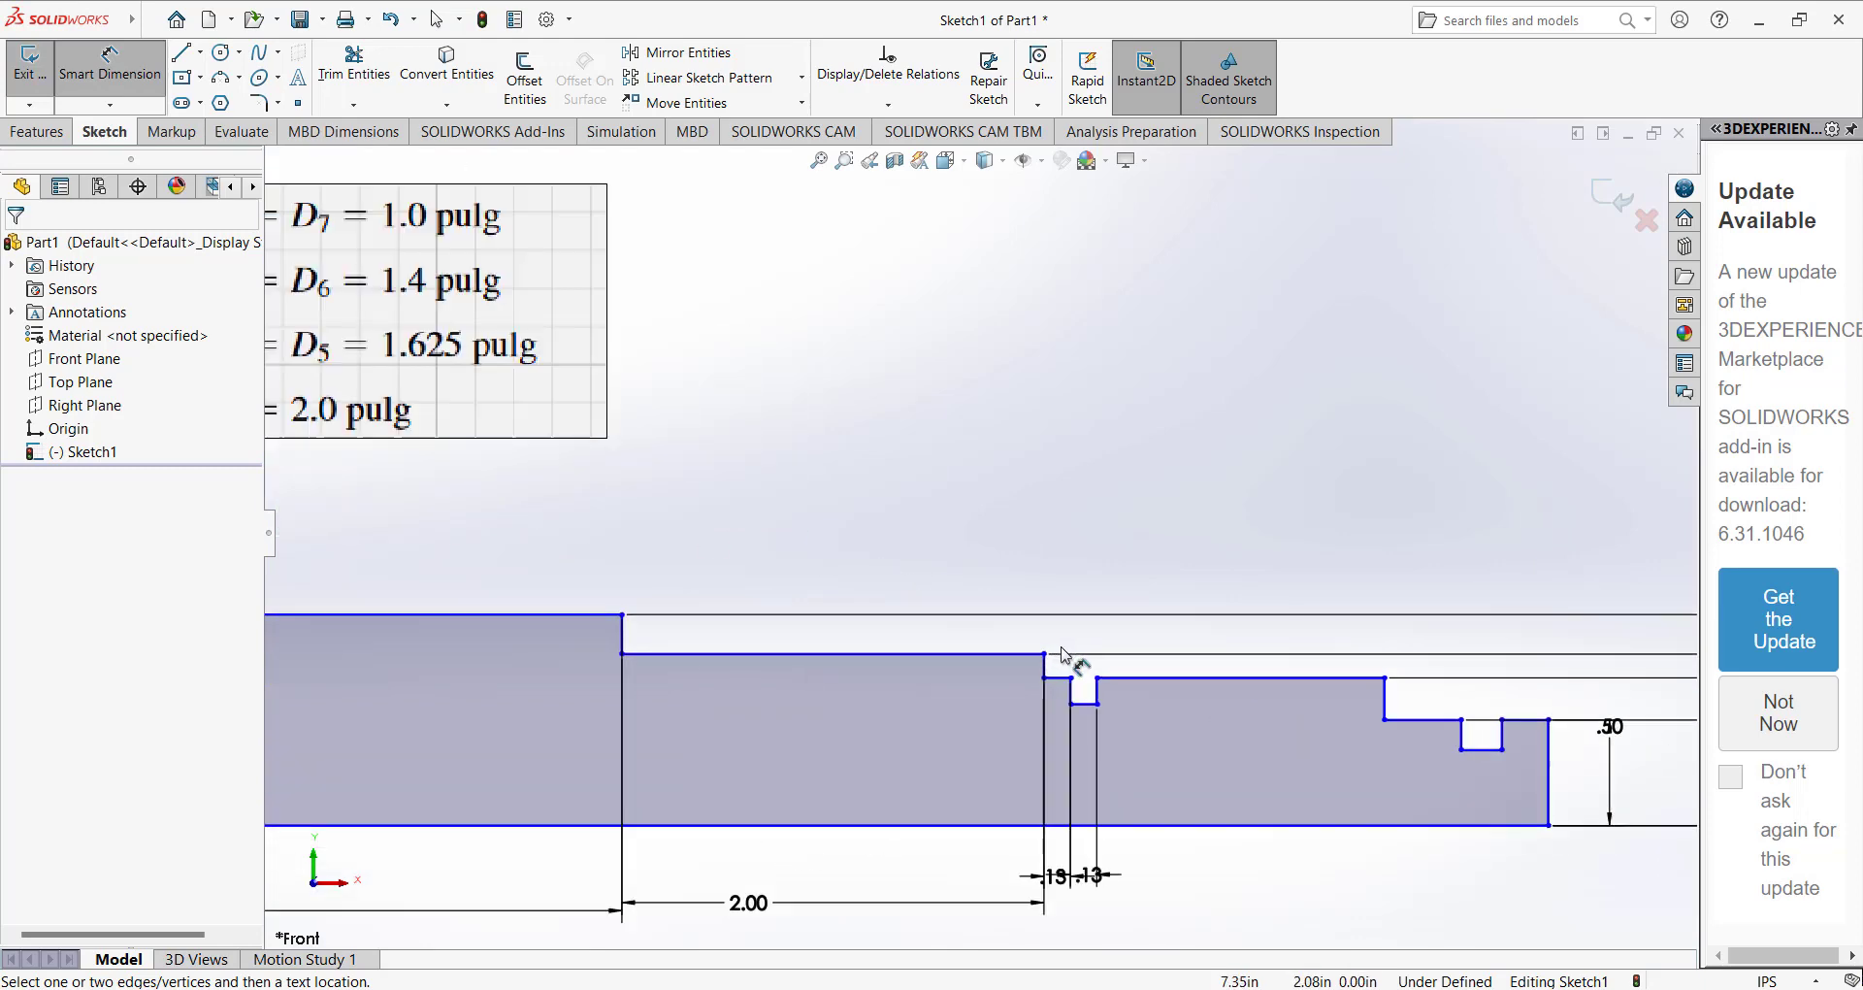
# Pull the bottom line of the 0.125 in groove beside the 2 in step upward to form a raised collar.
pyautogui.click(1087, 715)
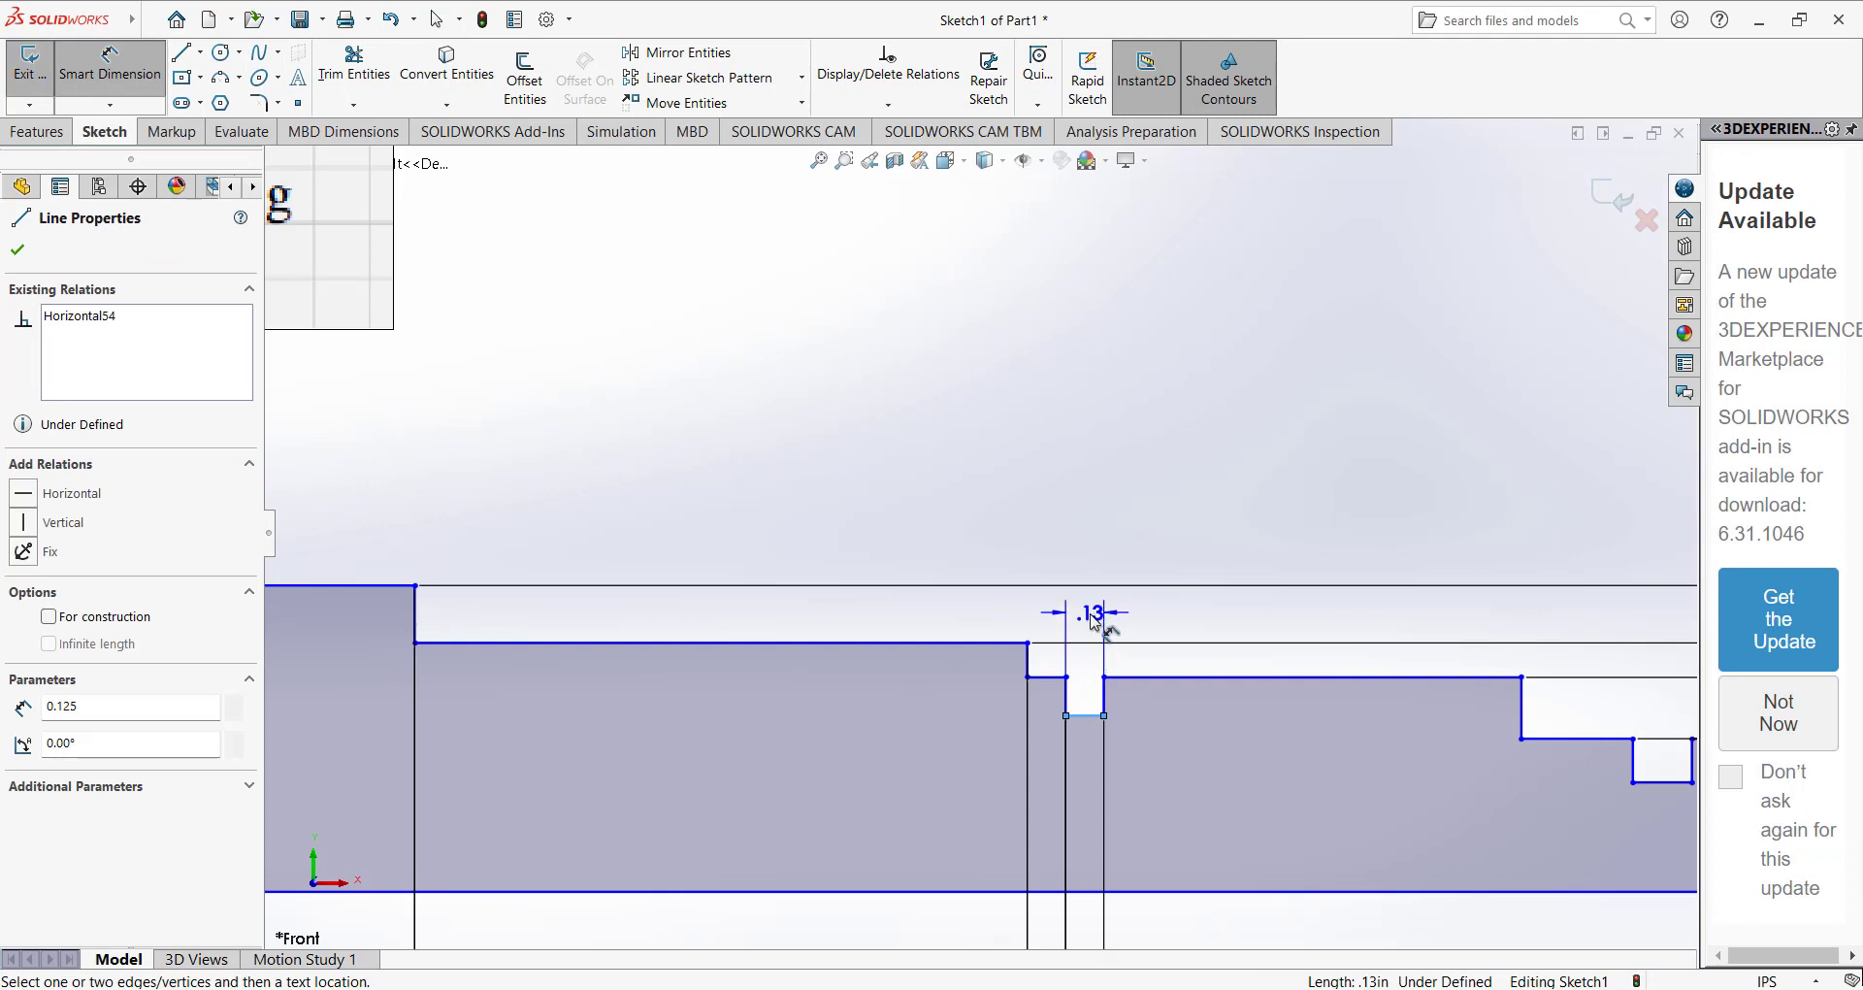
pyautogui.press('Escape')
pyautogui.moveTo(1084, 716); pyautogui.dragTo(1084, 644)
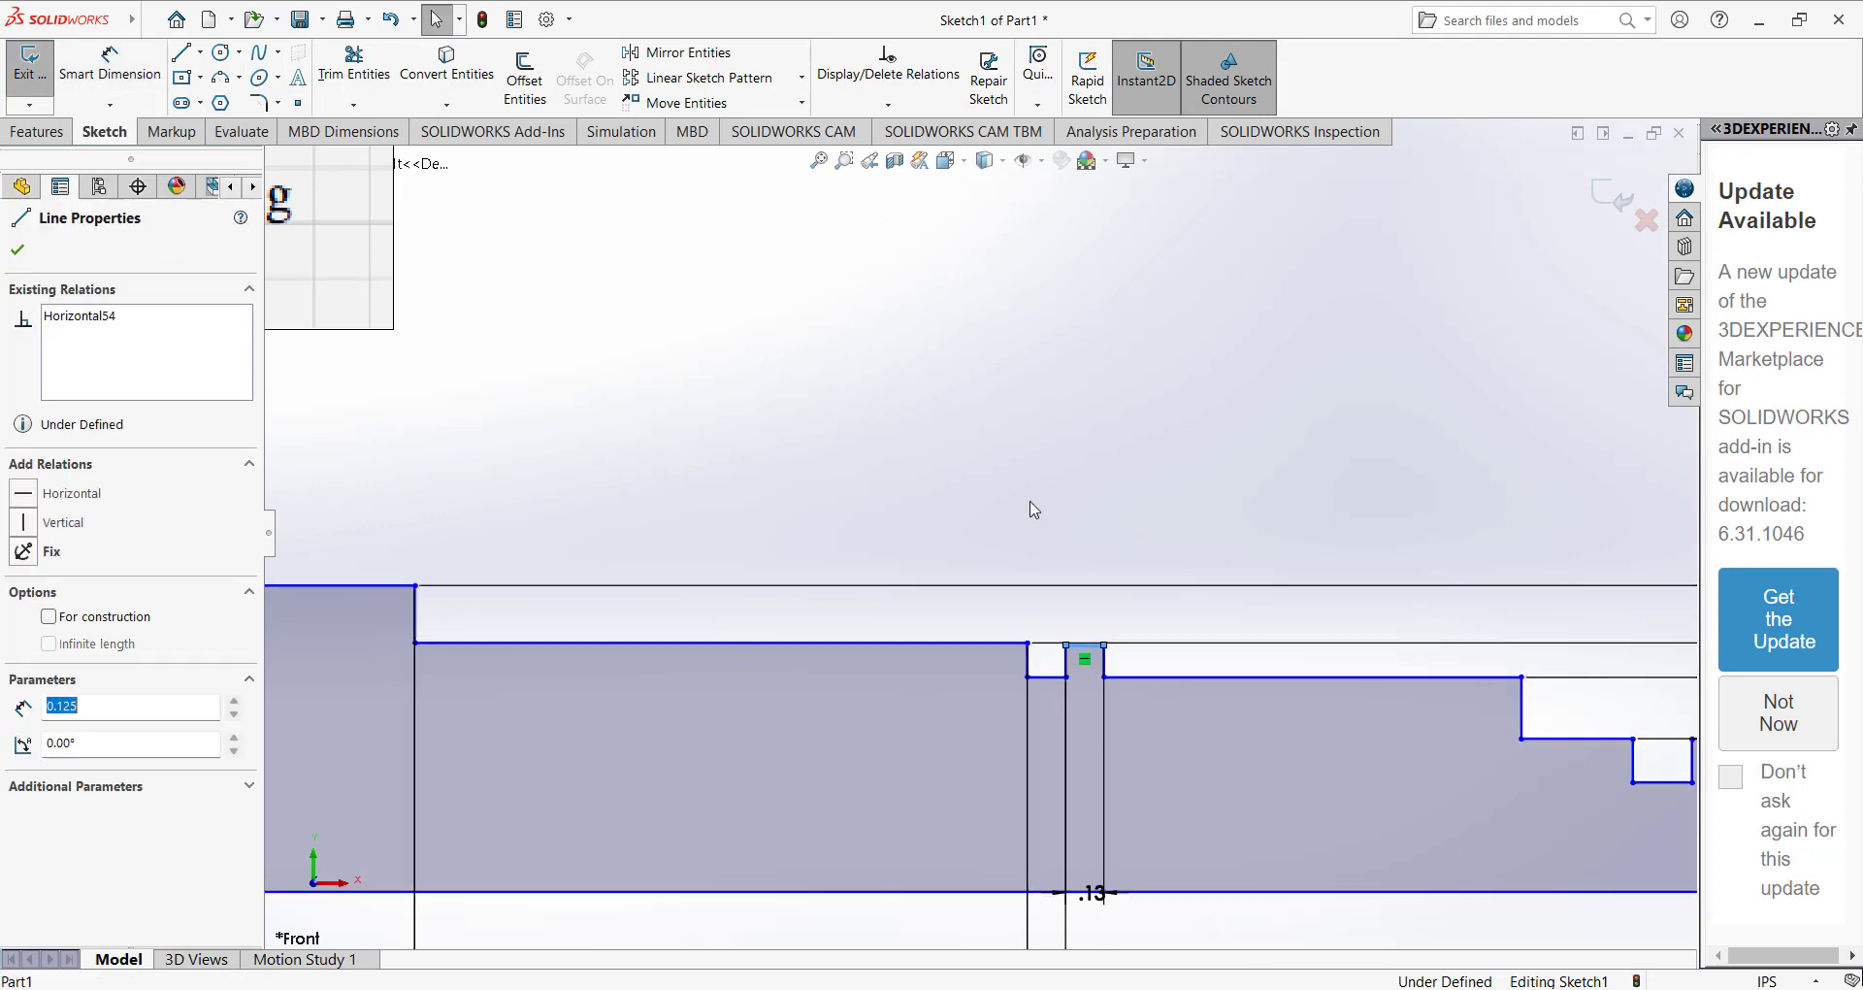
pyautogui.click(1030, 502)
# Make the collar's top line collinear with the top line of the 2 in step.
pyautogui.scroll(3, 1030, 501)
pyautogui.scroll(-5, 1042, 604)
pyautogui.click(1006, 579)
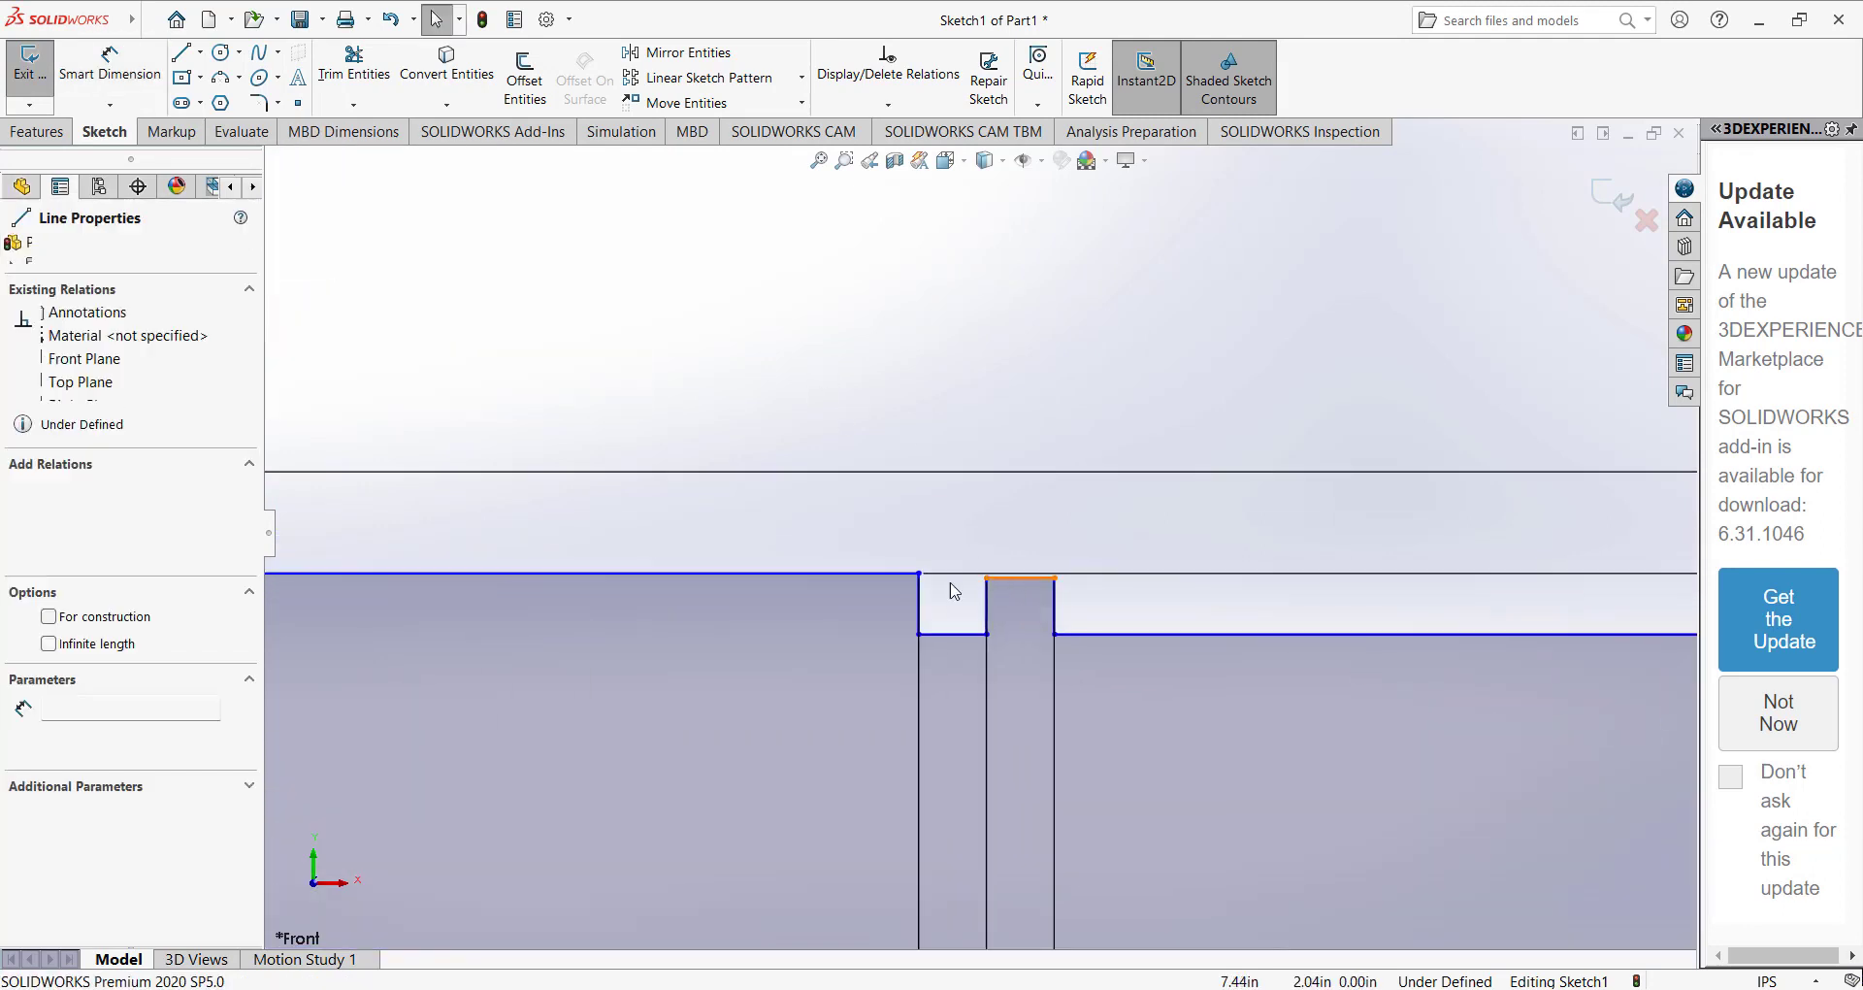
pyautogui.keyDown('ctrl'); pyautogui.click(880, 574); pyautogui.keyUp('ctrl')
pyautogui.click(29, 648)
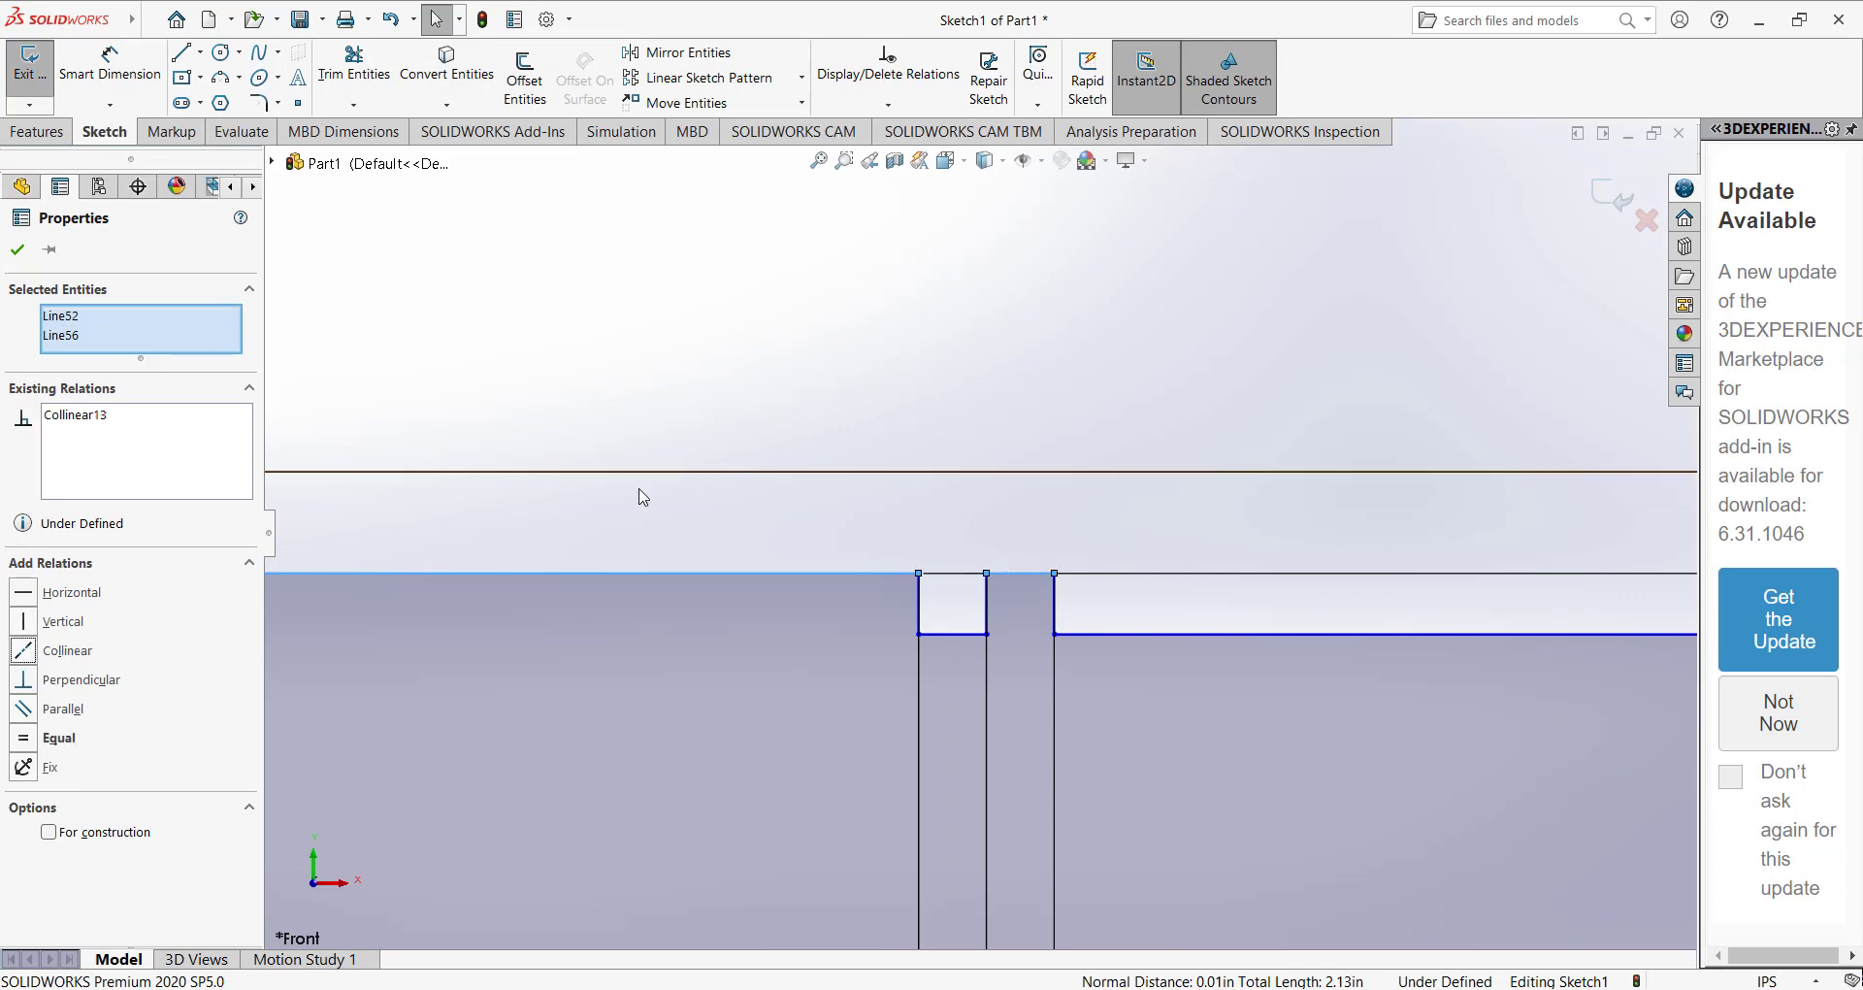
pyautogui.click(757, 445)
# Check the collar against the reference drawing and reposition its width dimension below the profile.
pyautogui.scroll(4, 774, 420)
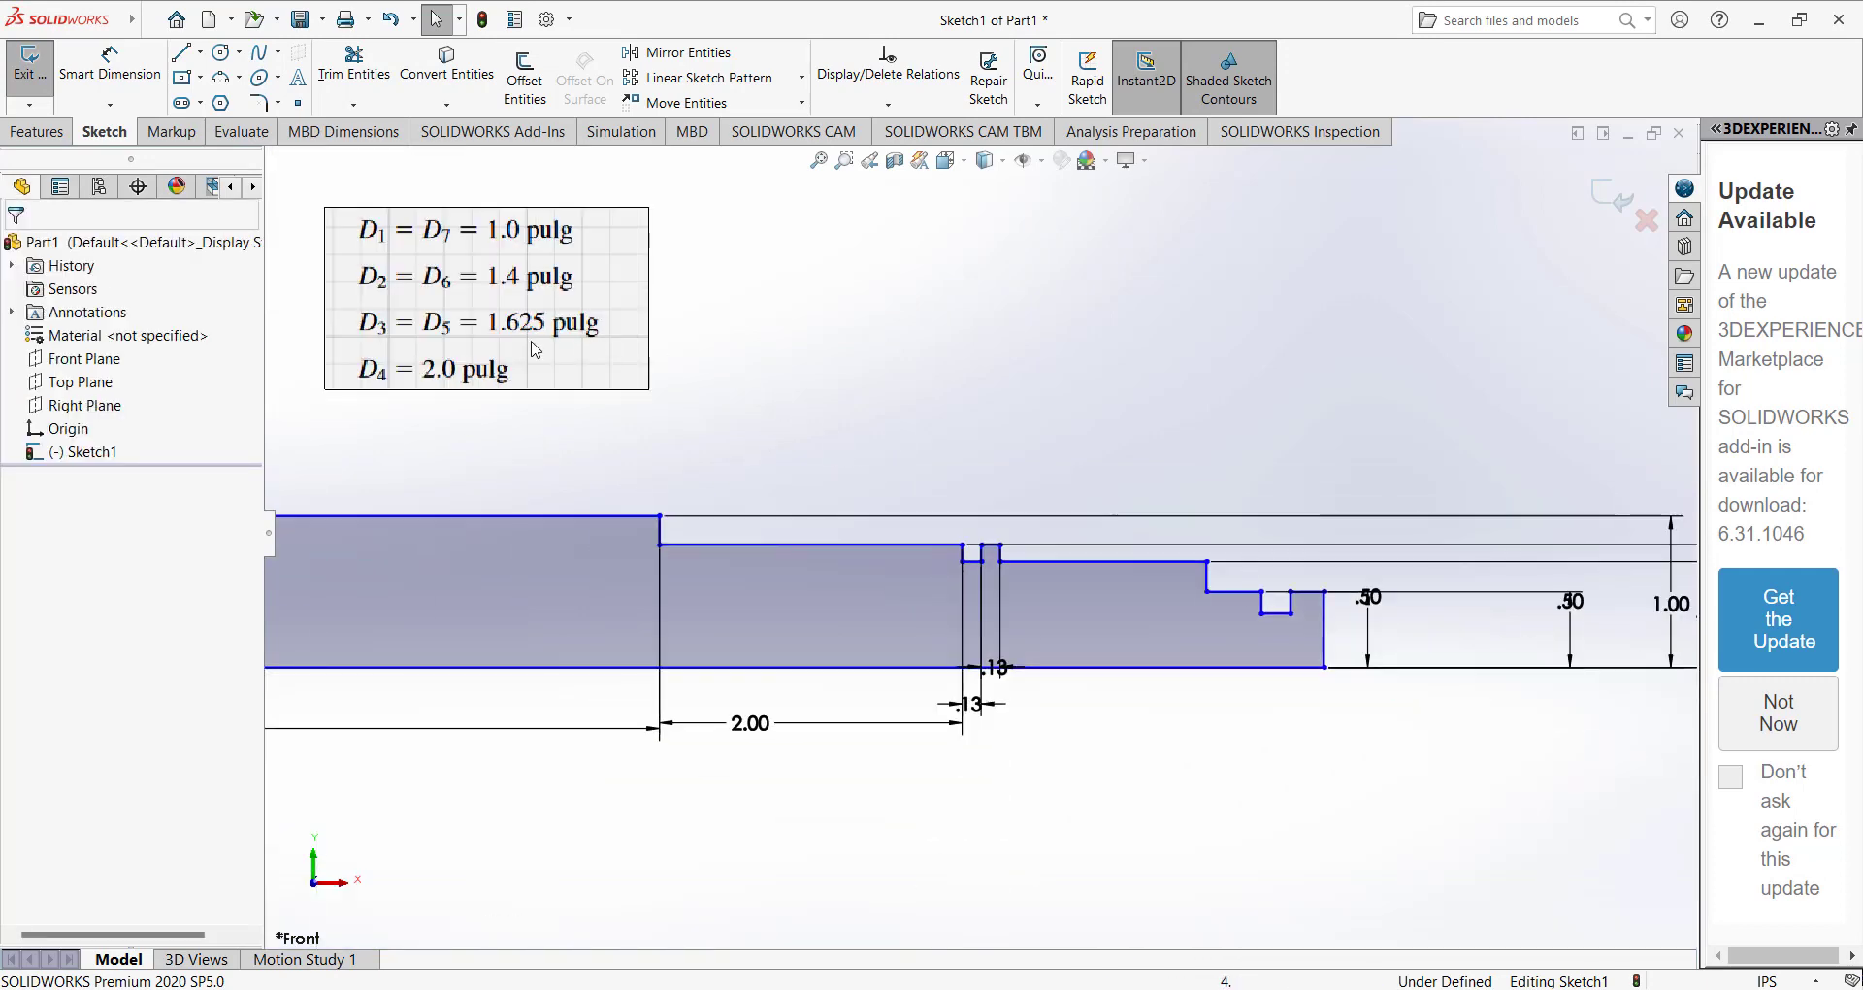
pyautogui.scroll(3, 790, 386)
pyautogui.moveTo(343, 301); pyautogui.dragTo(1166, 319)
pyautogui.scroll(-4, 1161, 413)
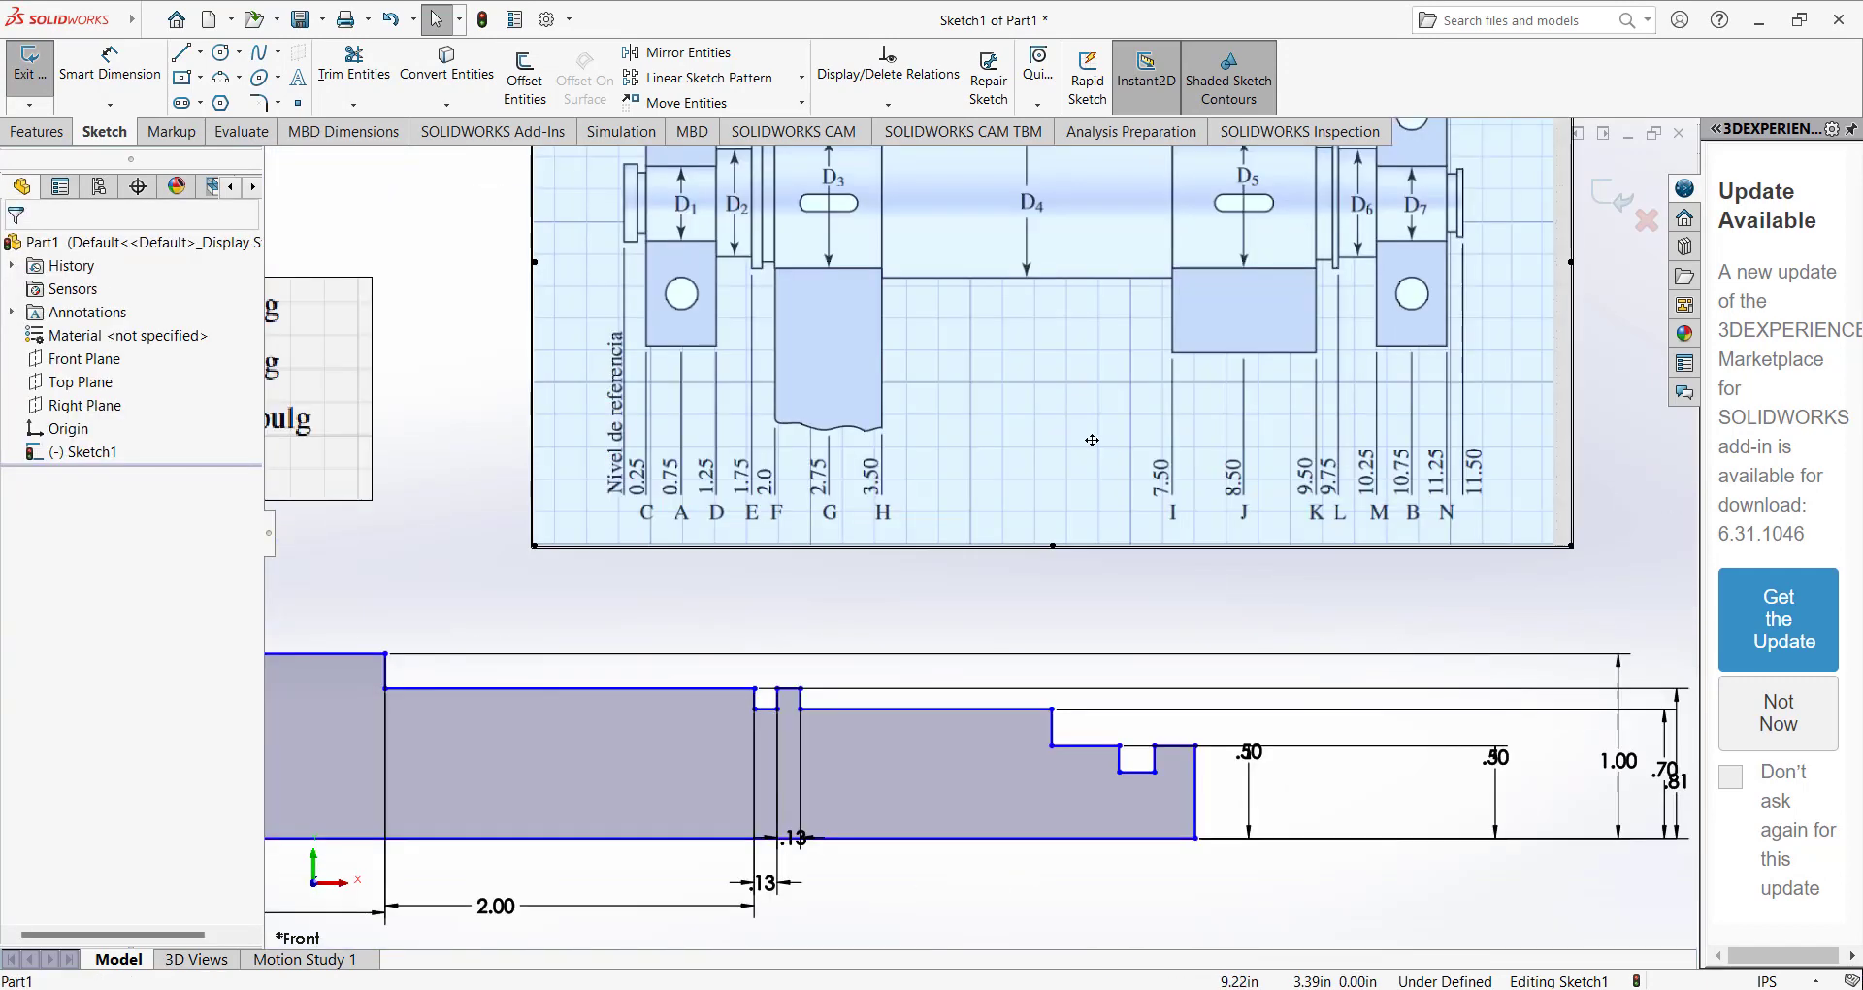
pyautogui.scroll(3, 1091, 440)
pyautogui.scroll(-2, 820, 728)
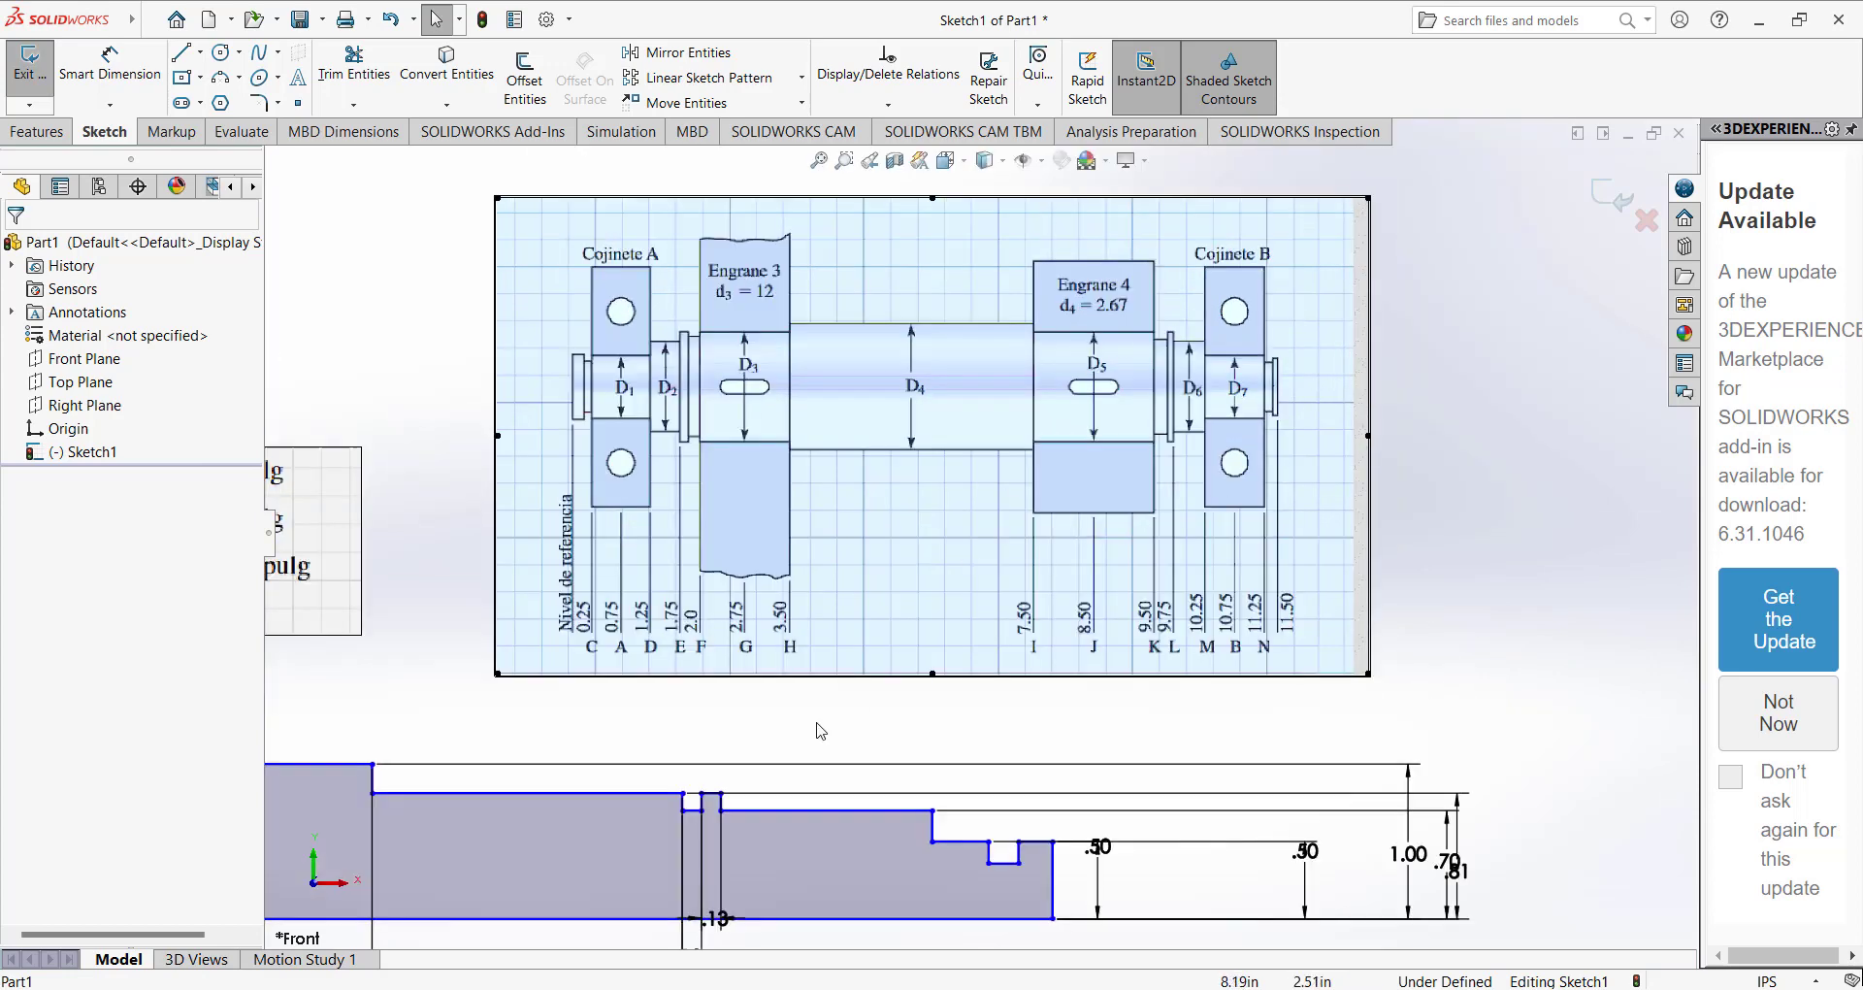
pyautogui.click(729, 948)
pyautogui.press('Escape')
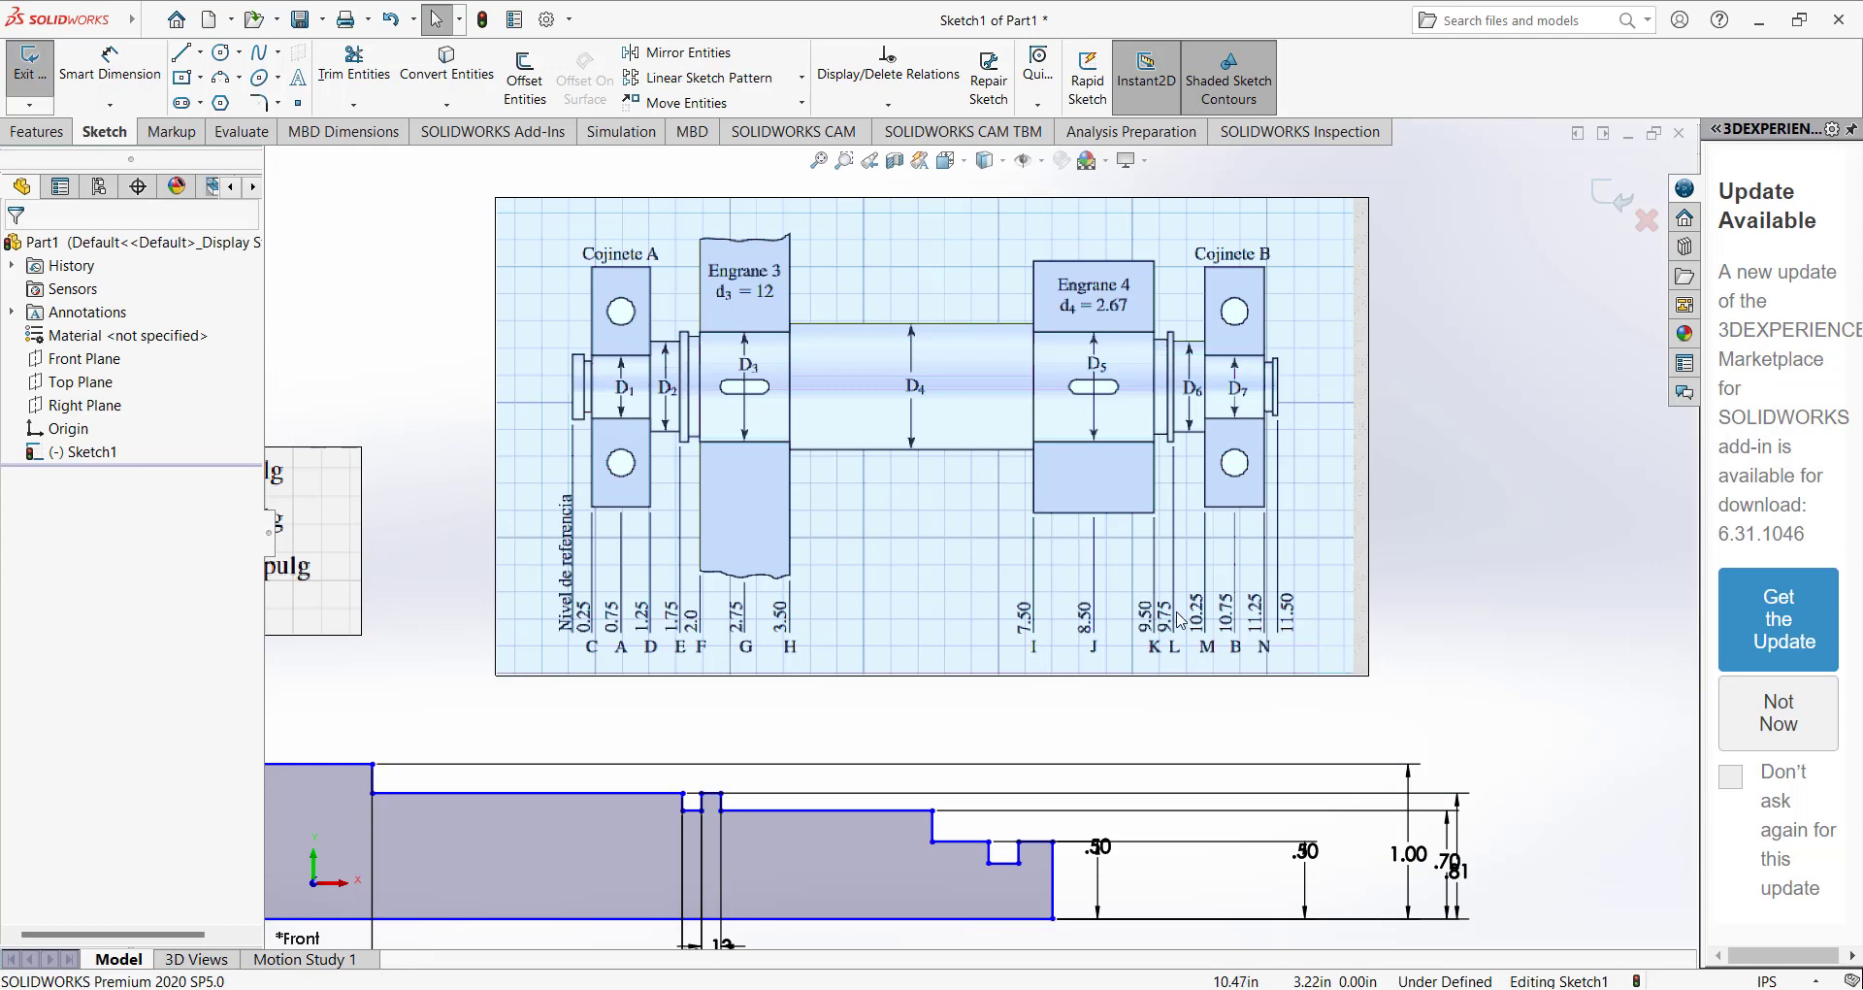
# Switch to the Windows calculator, compute 10.75 - 10.25, and return to the sketch.
pyautogui.press('super')
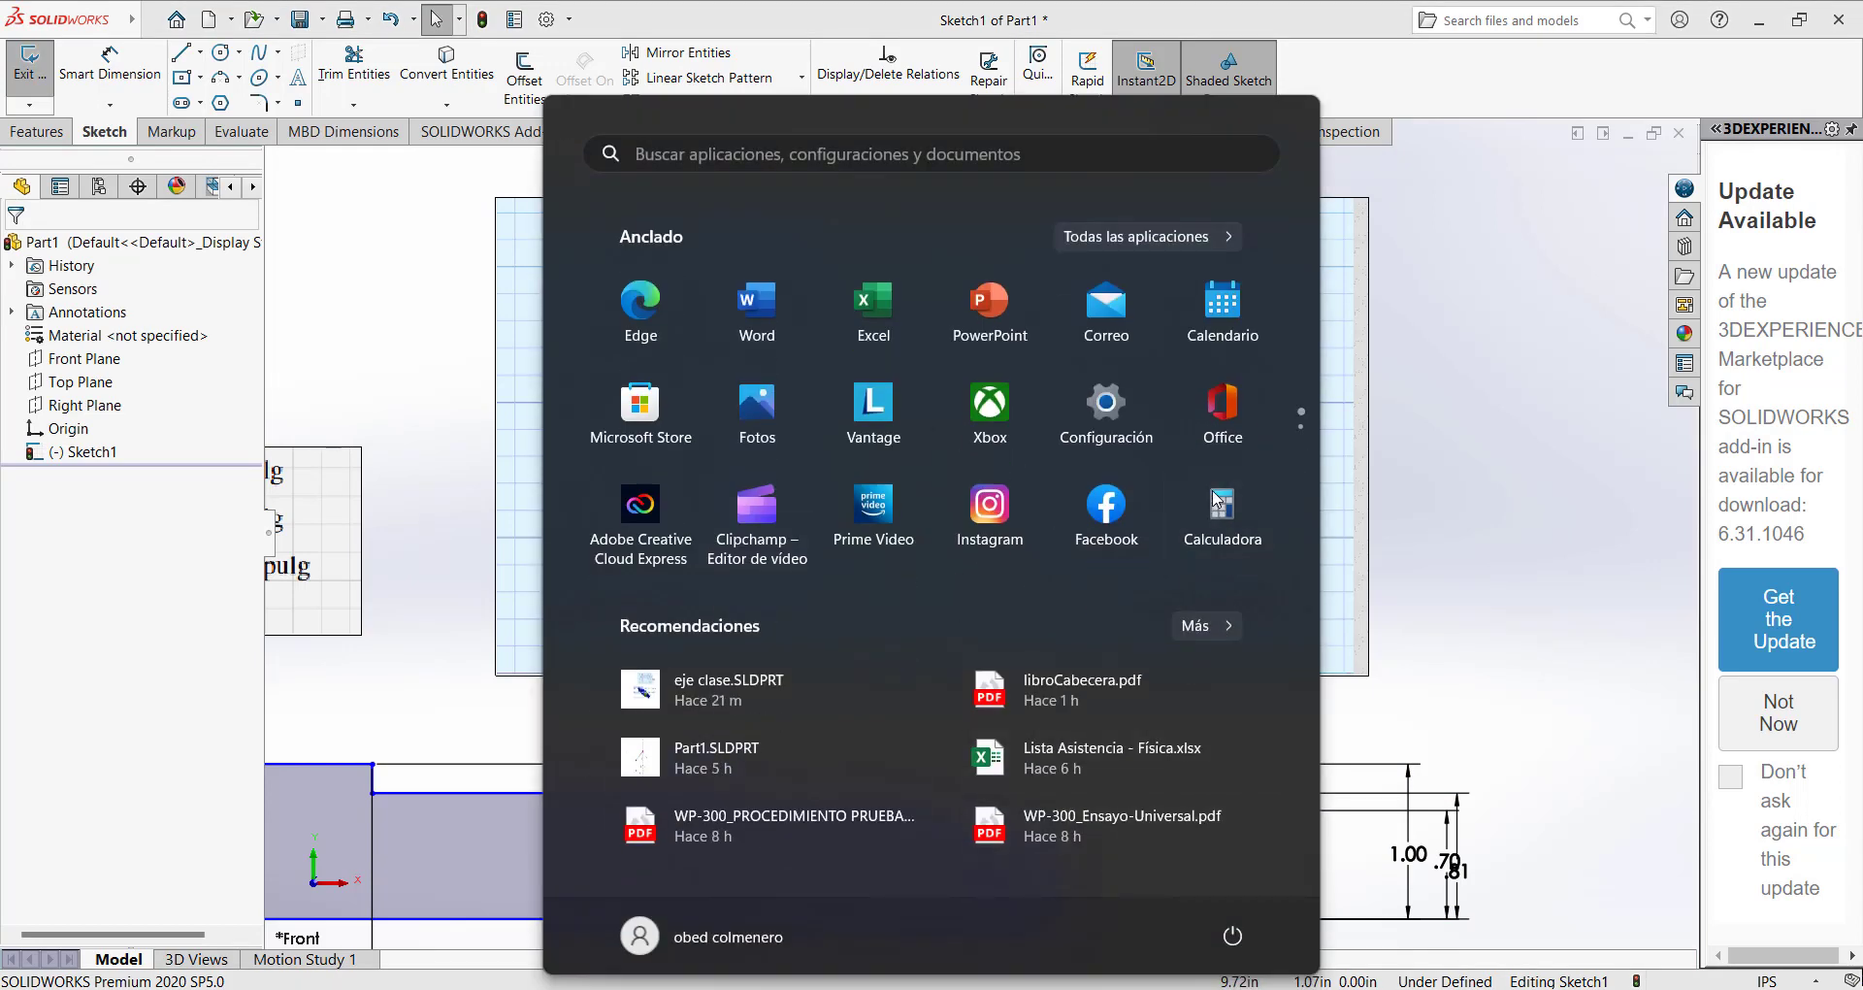
pyautogui.click(1215, 503)
pyautogui.moveTo(1474, 215); pyautogui.dragTo(564, 226)
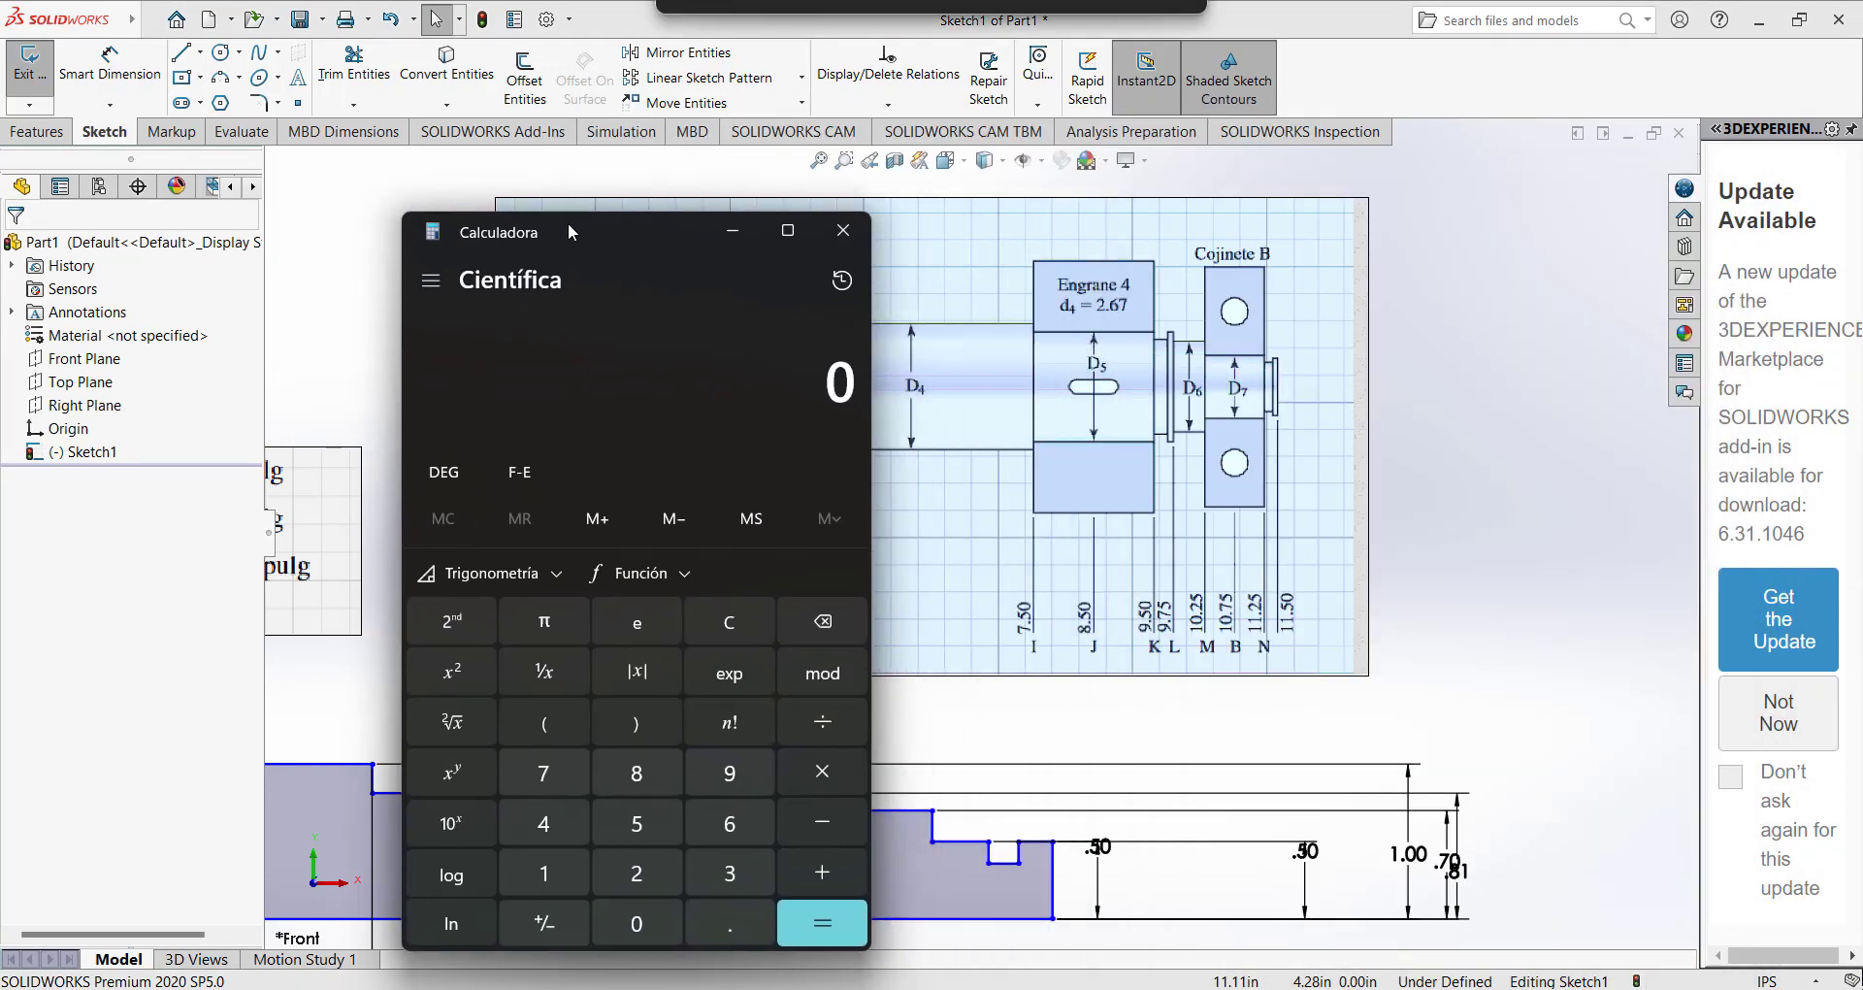
pyautogui.write('10.')
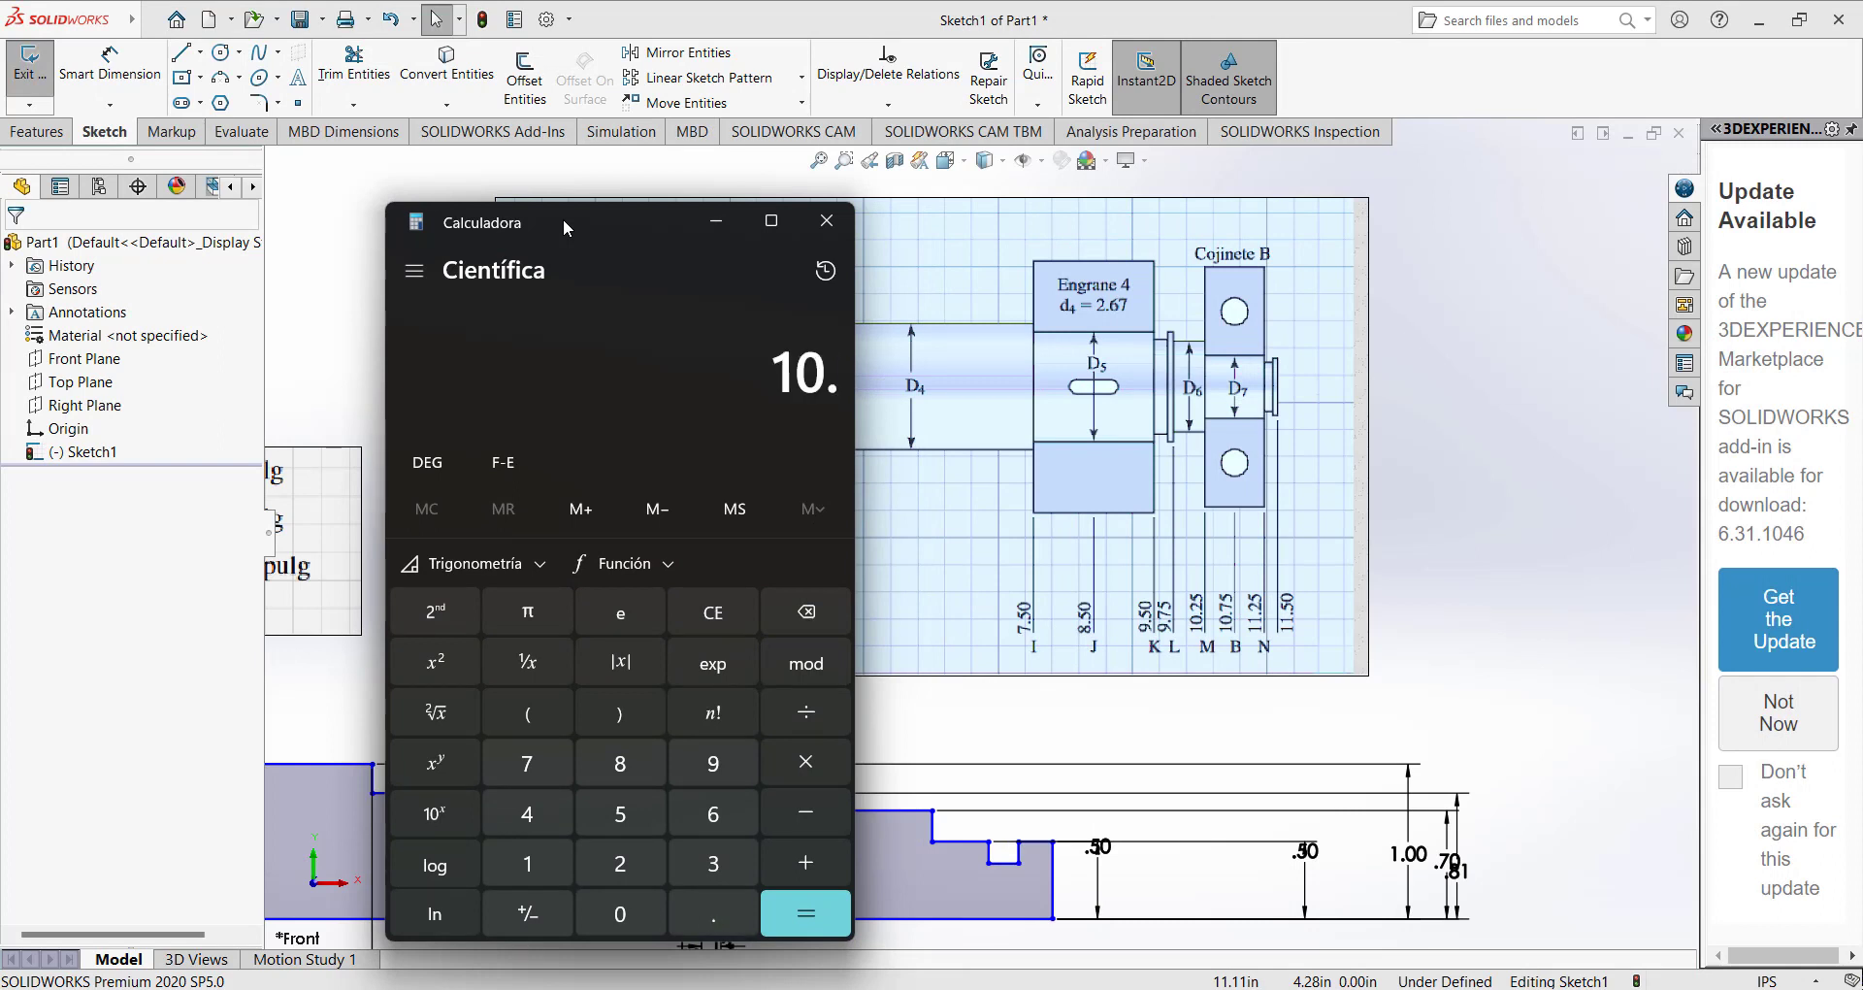
pyautogui.write('75')
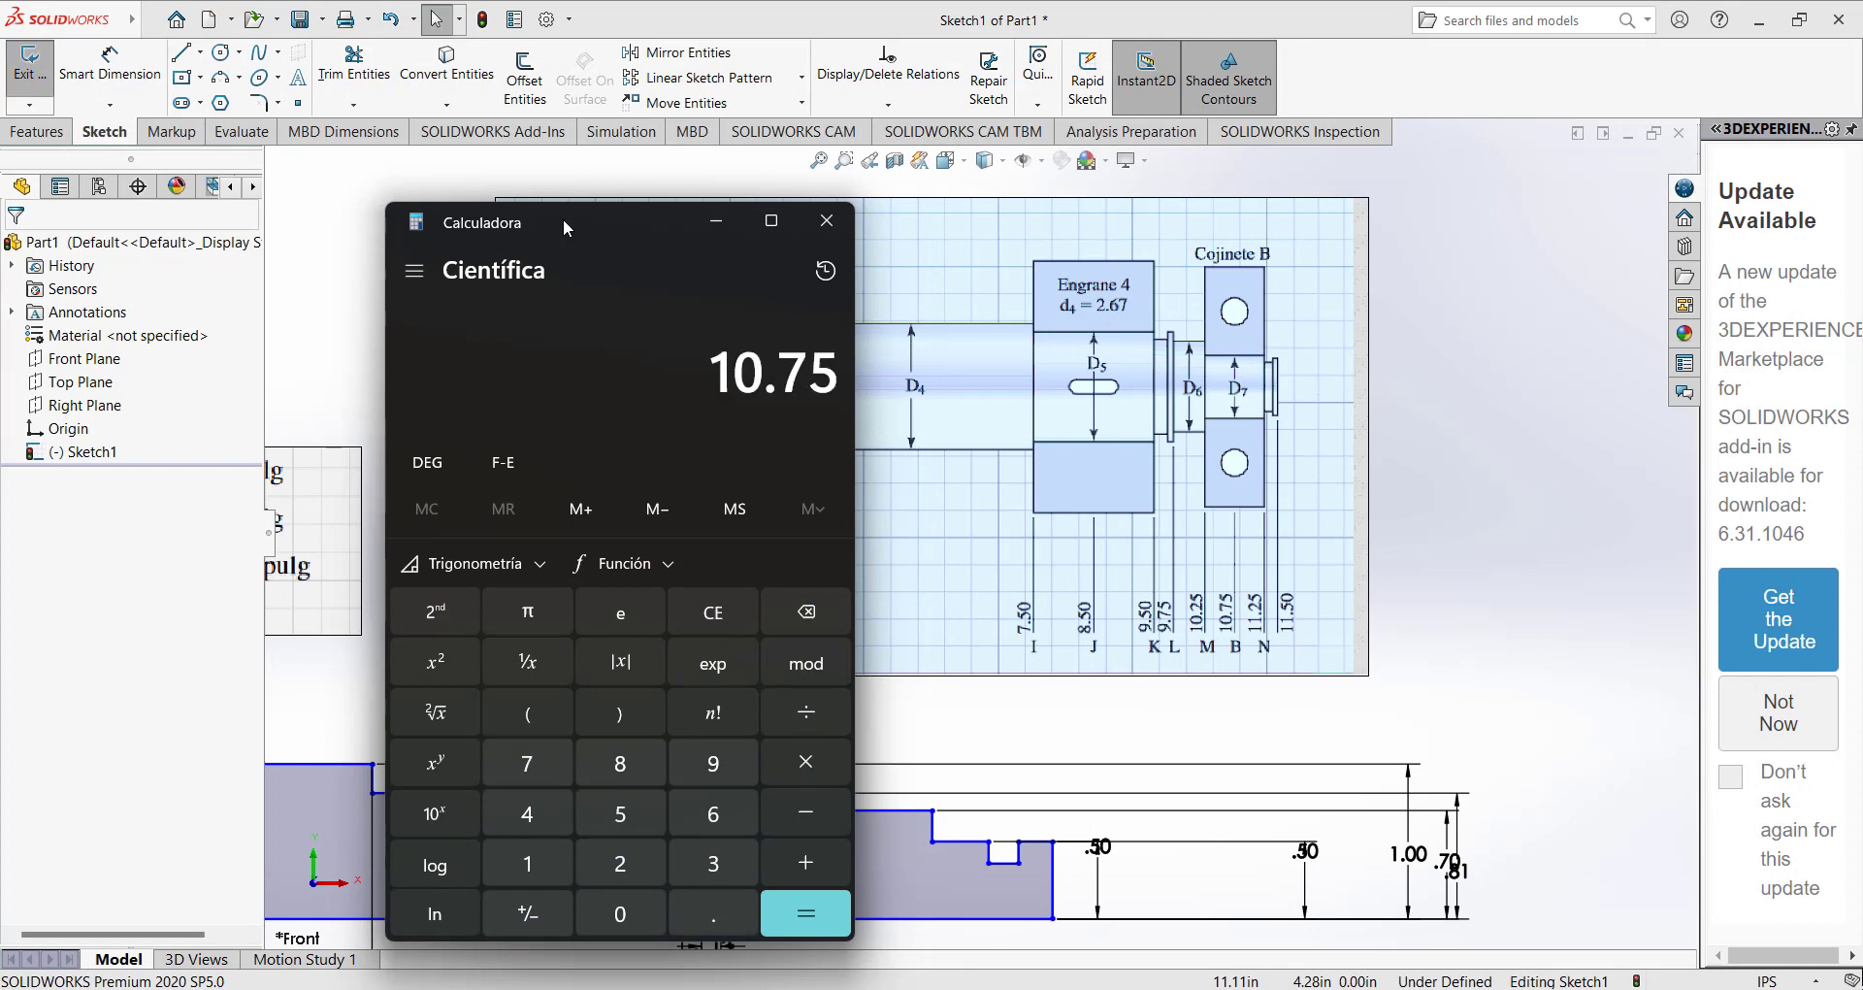
pyautogui.write(' - 10.25')
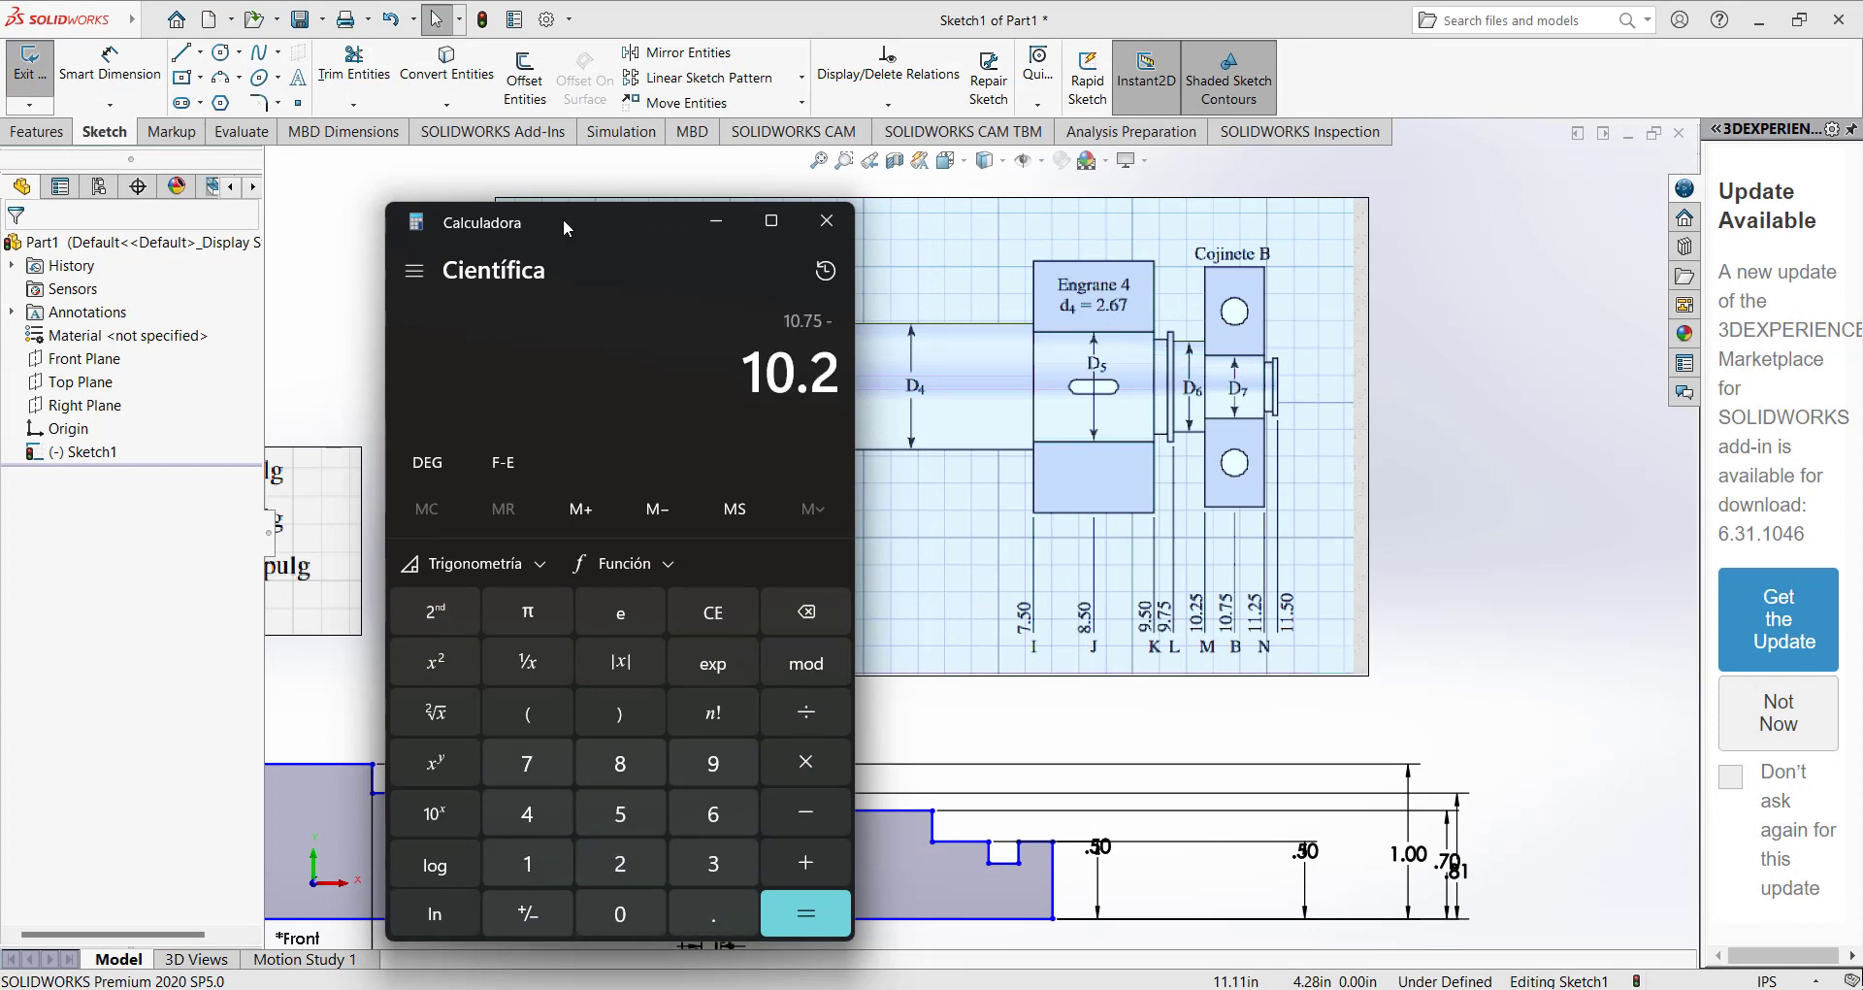
pyautogui.press('Return')
pyautogui.click(716, 221)
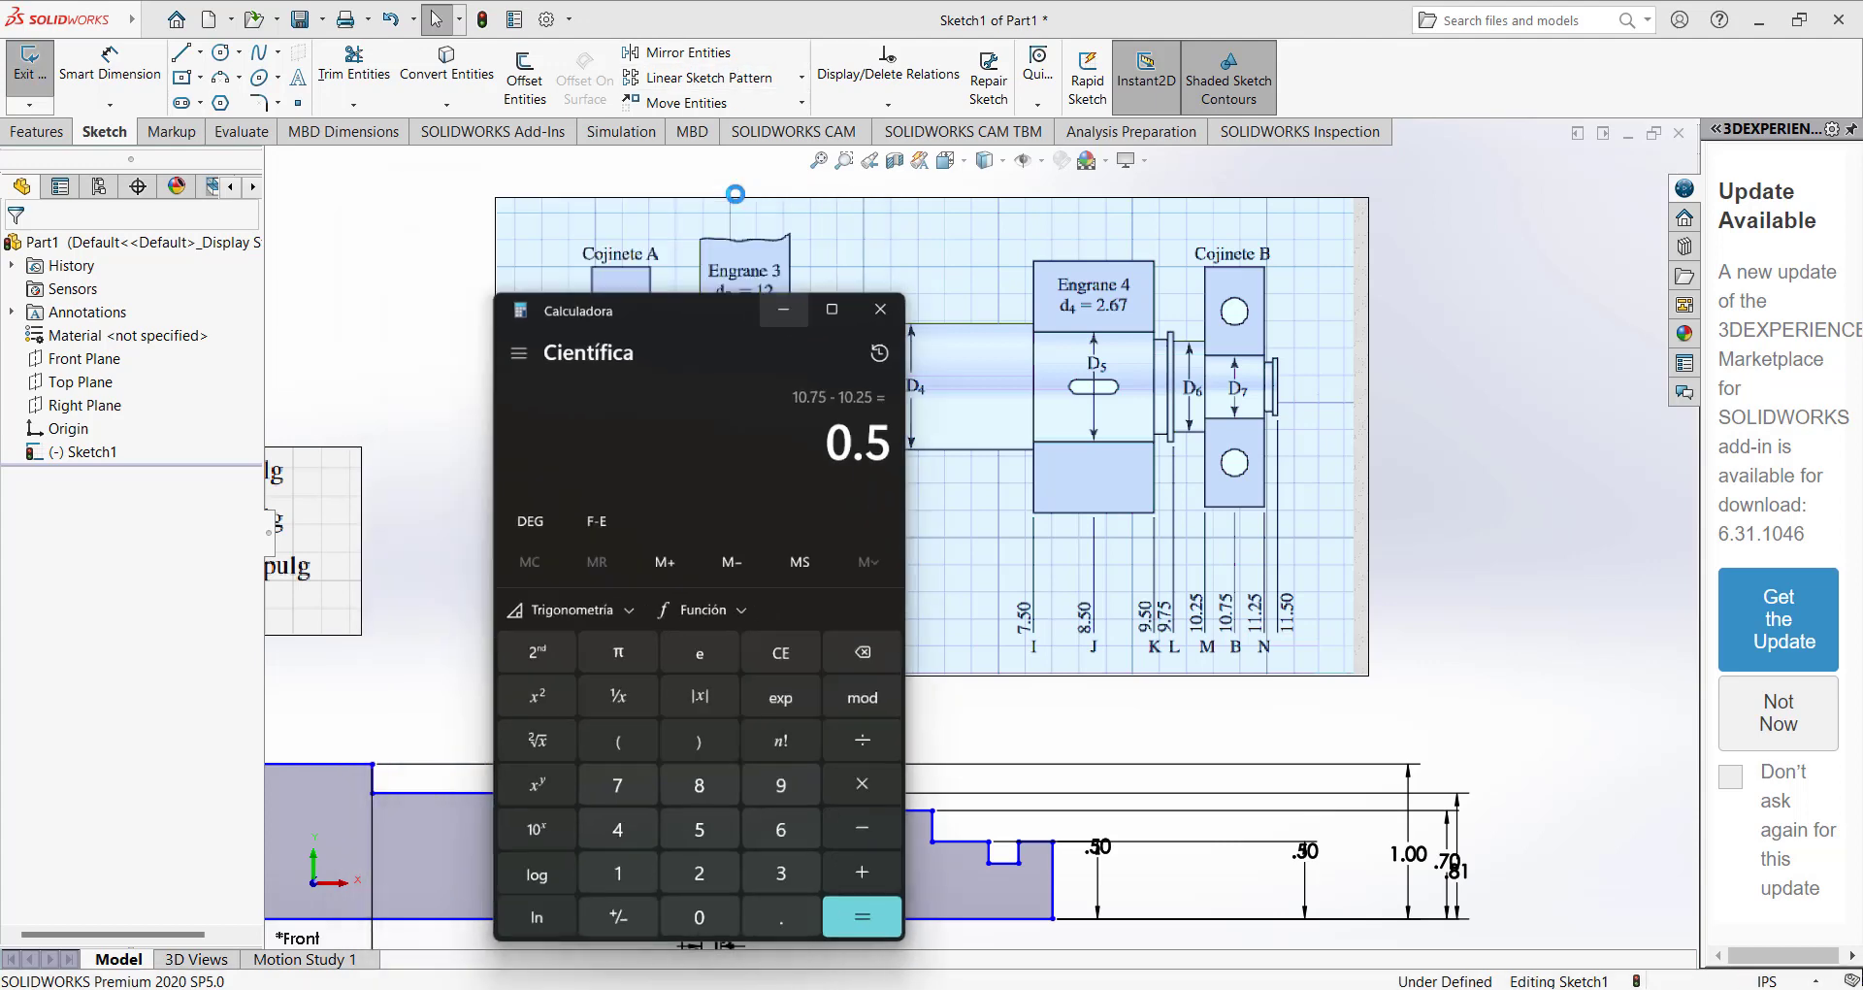
# Dimension the length of the 0.70 in high segment right of the collar as 0.5 in.
pyautogui.click(110, 63)
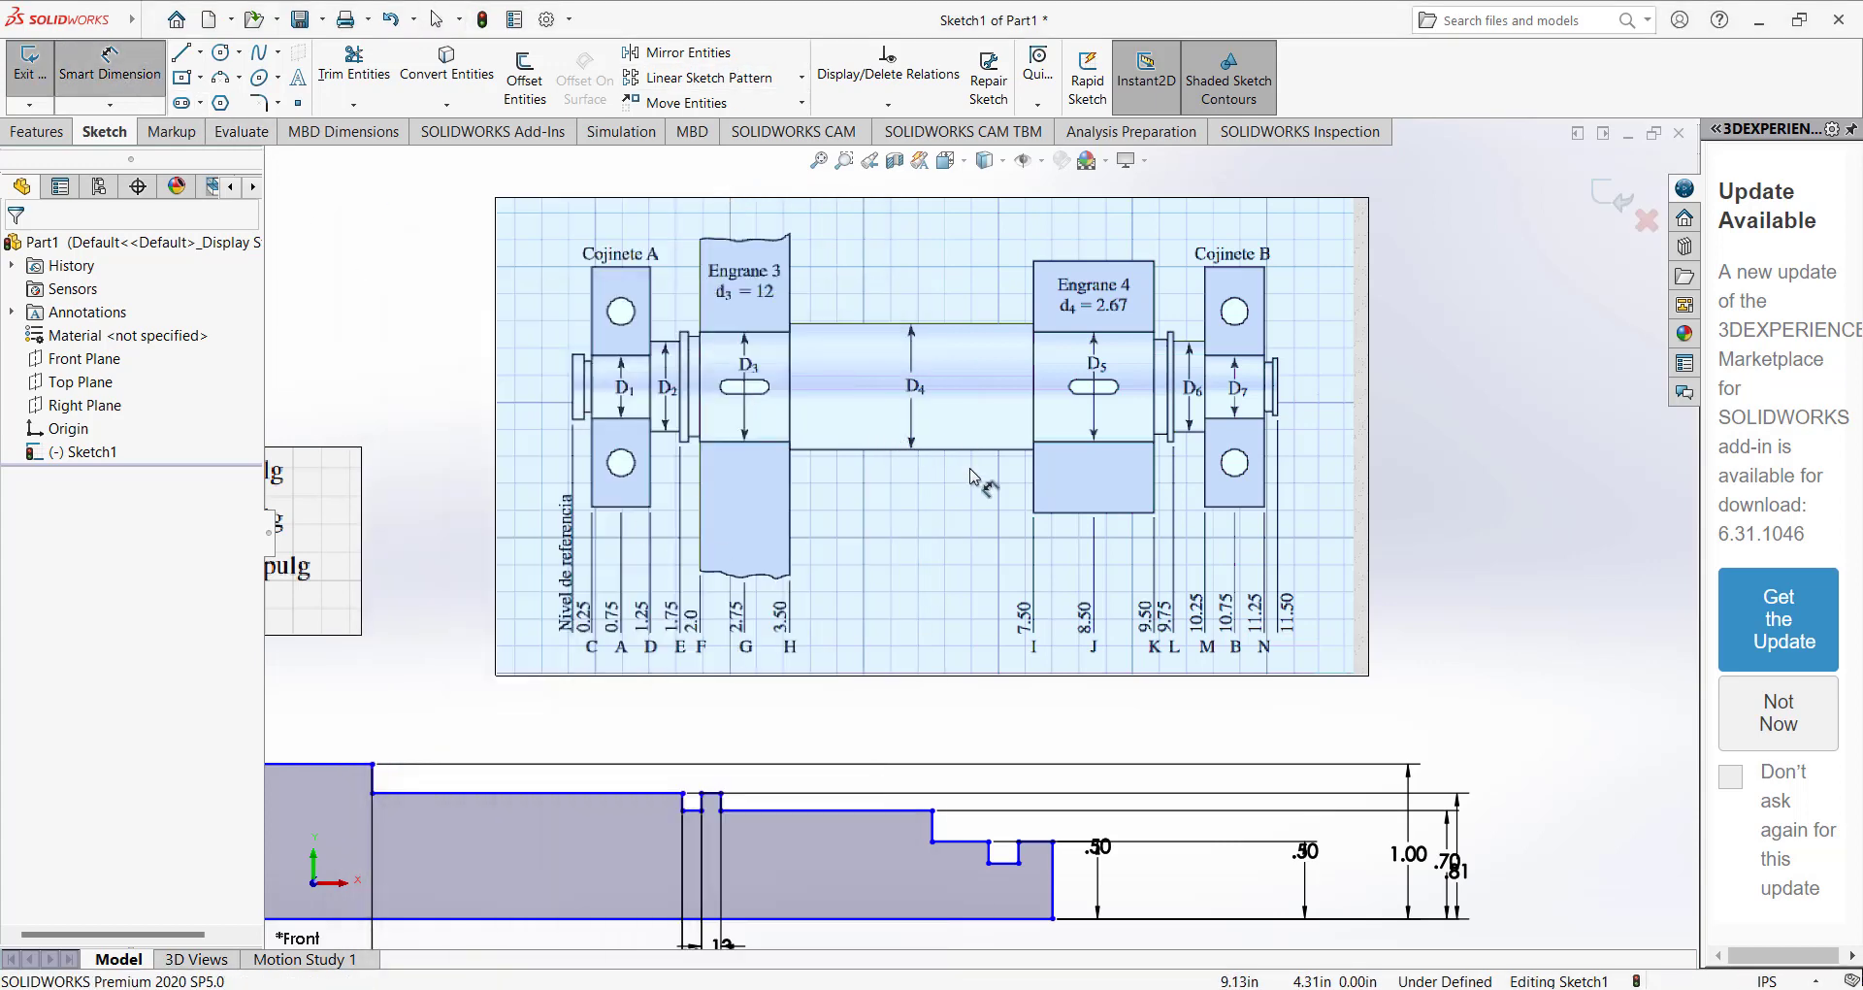
pyautogui.click(796, 818)
pyautogui.scroll(2, 815, 892)
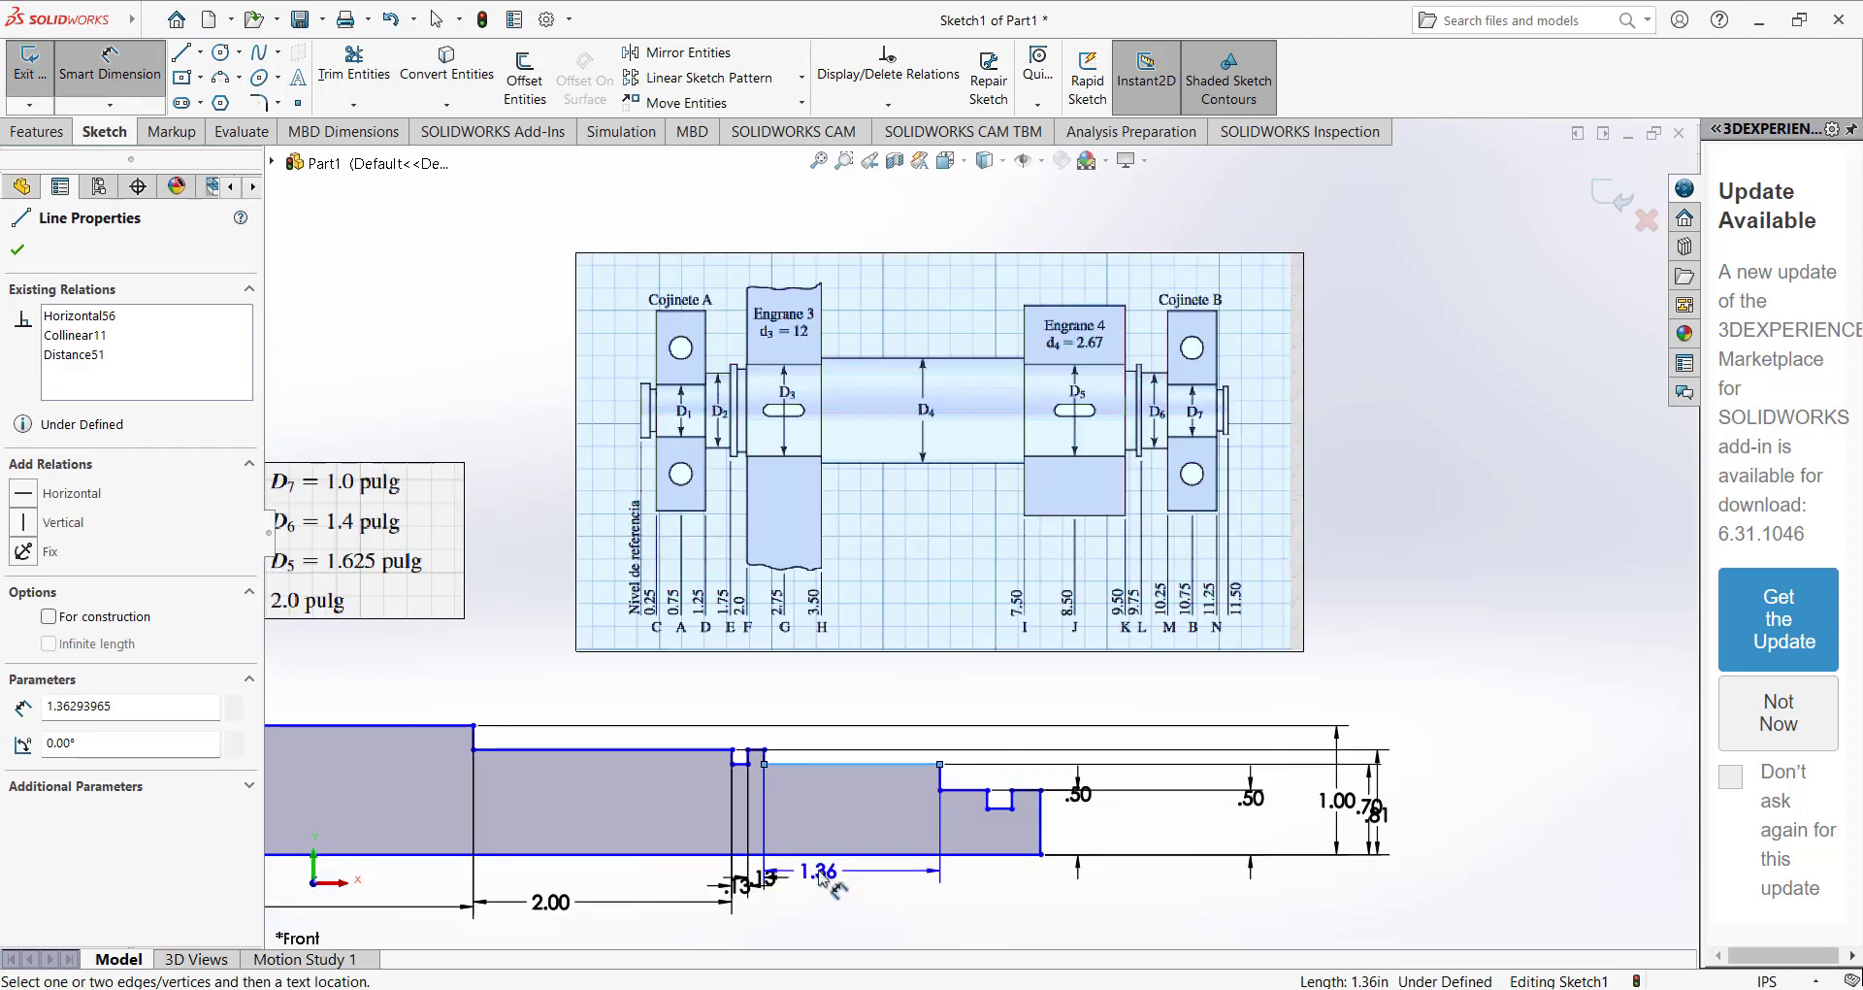
pyautogui.click(815, 907)
pyautogui.write('.5')
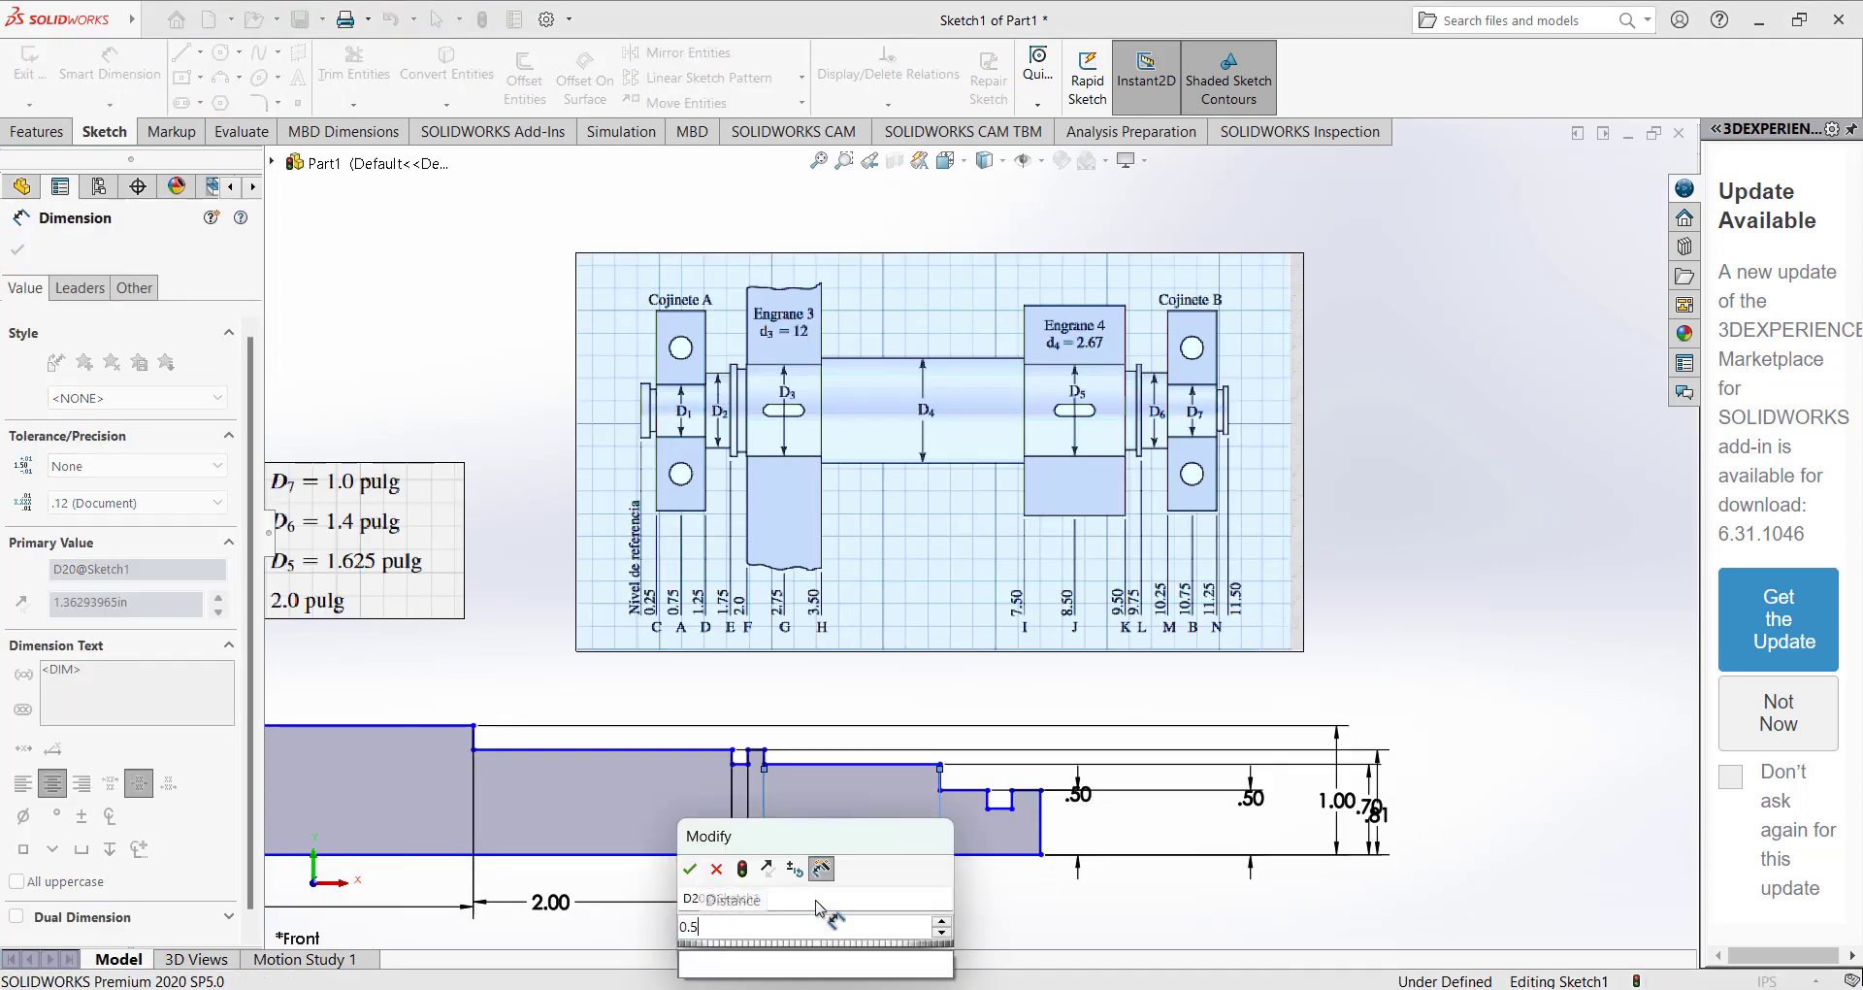
pyautogui.press('Return')
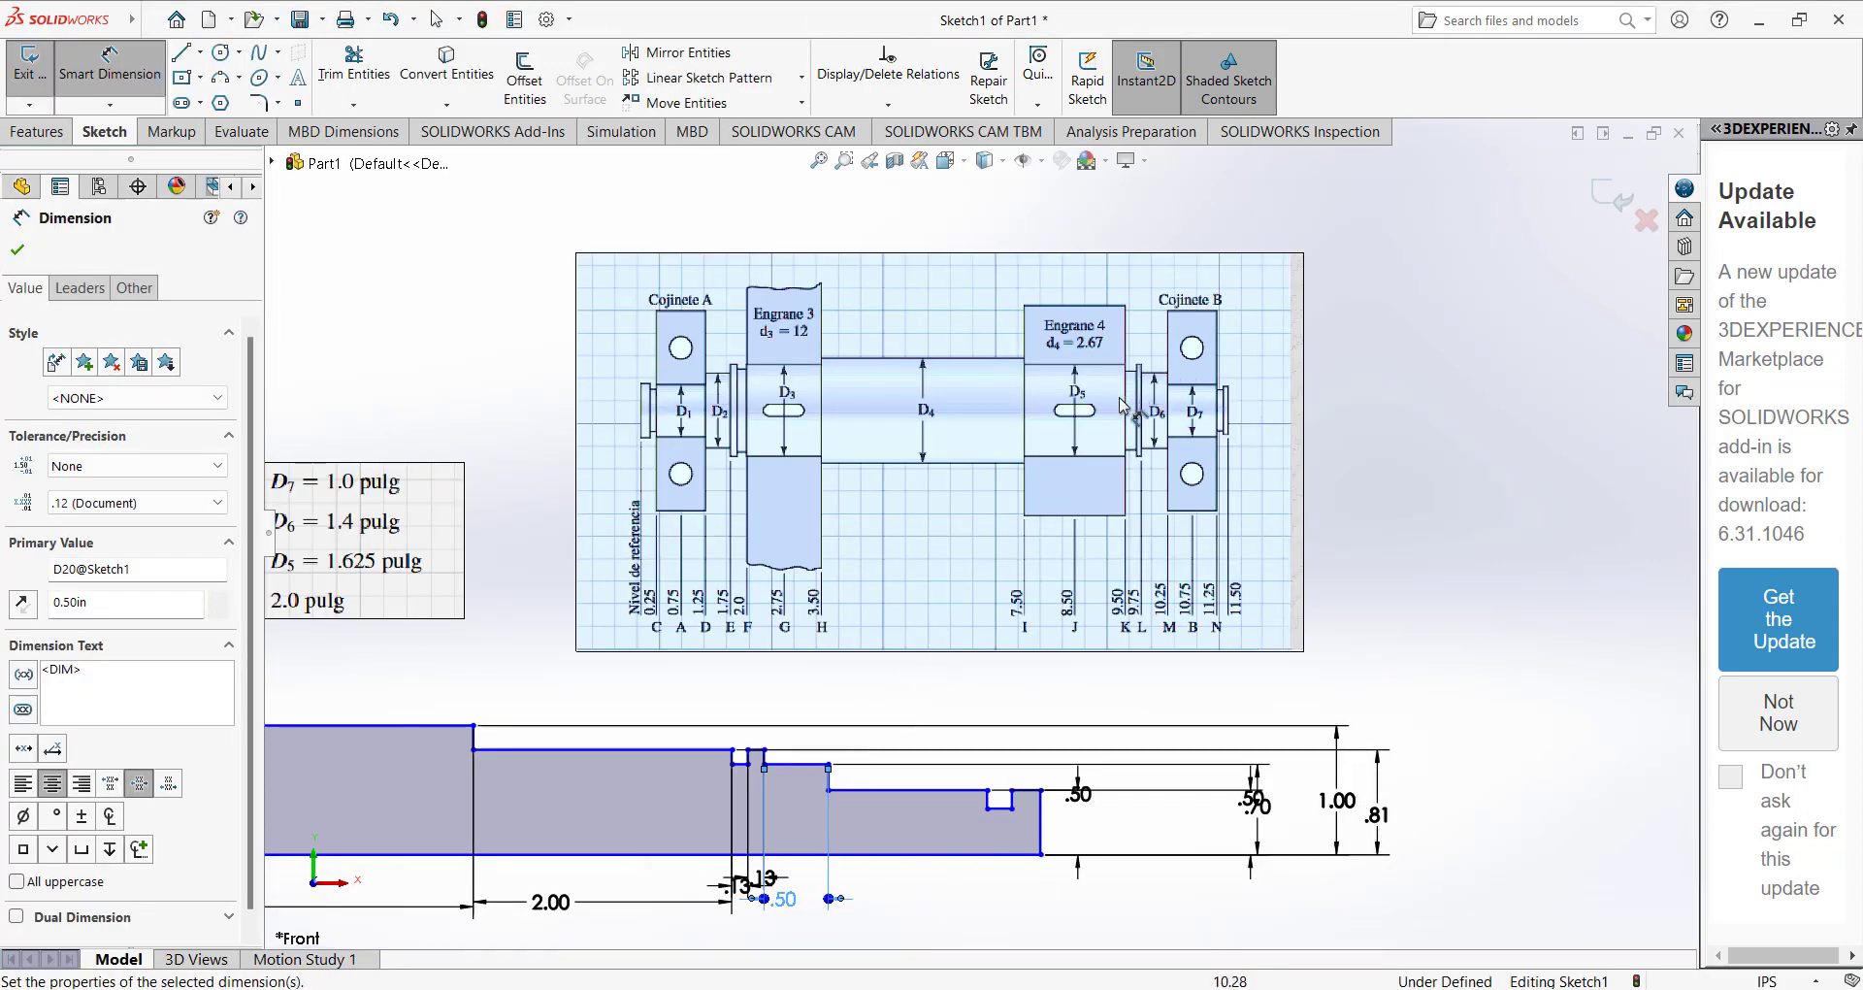
# Dimension the 0.50 in high segment between the 0.70 in step and the last groove as 1 in long.
pyautogui.scroll(-2, 844, 703)
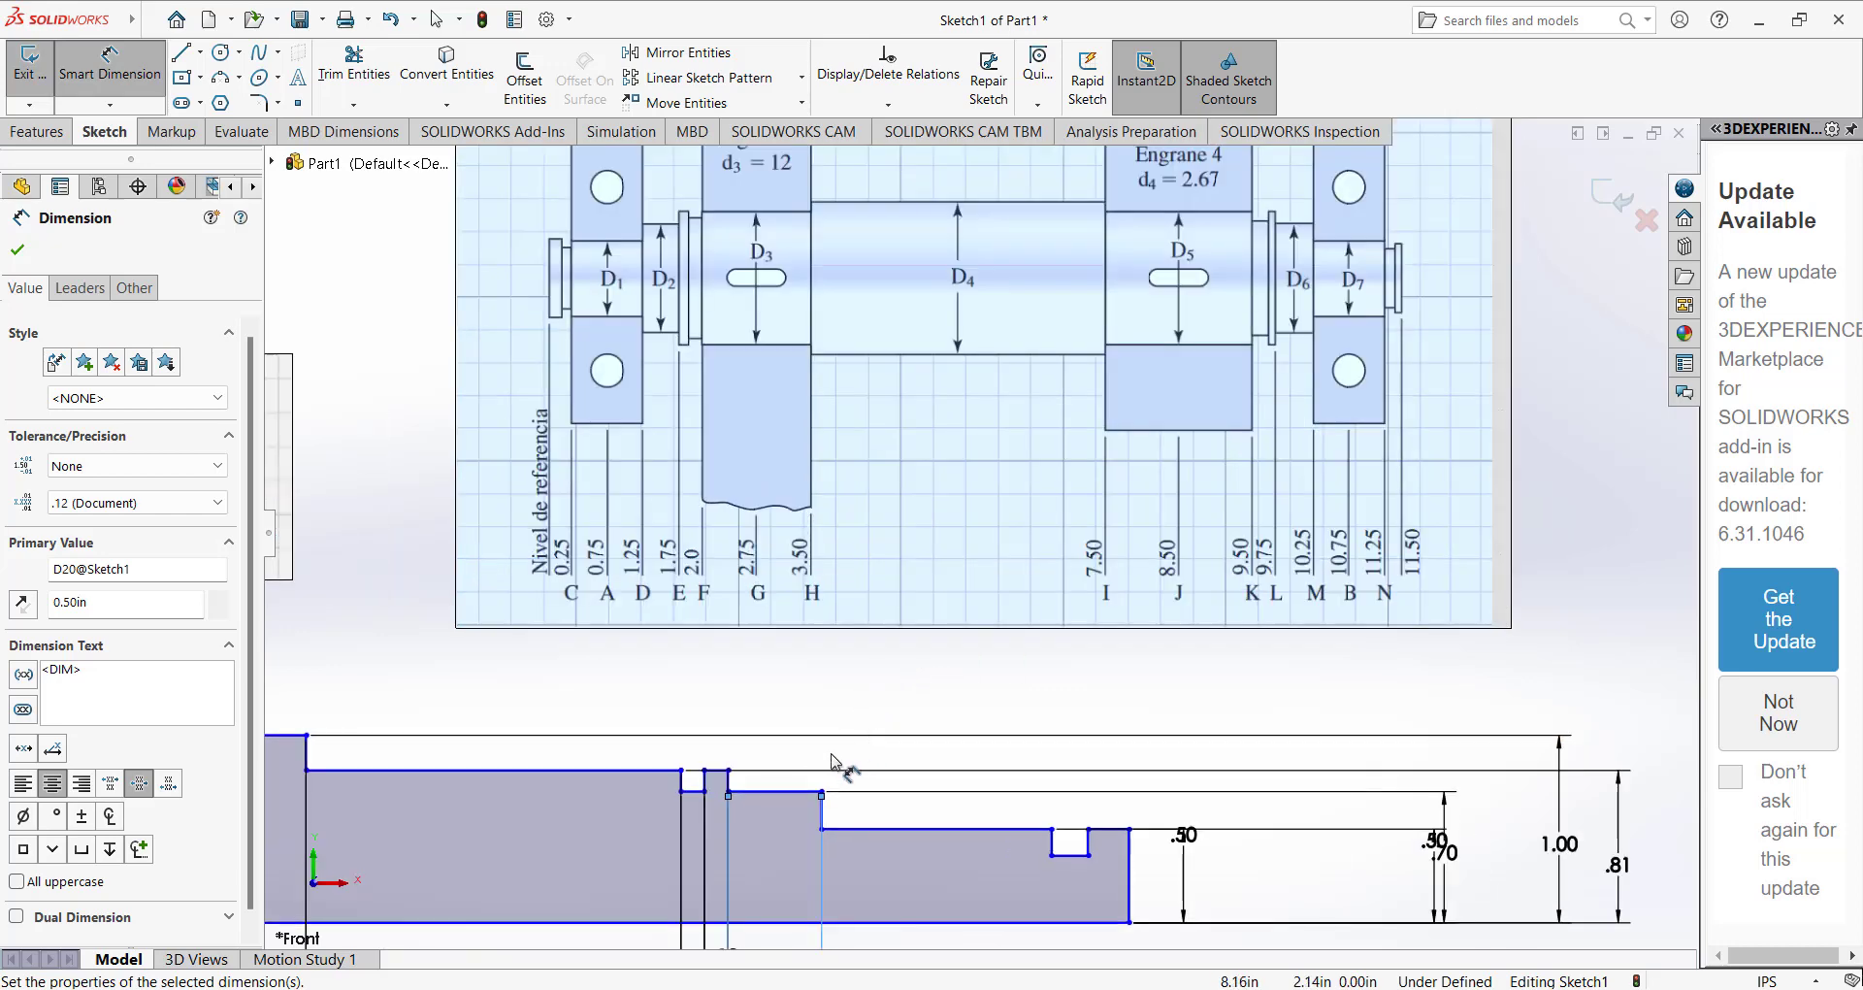
pyautogui.click(874, 715)
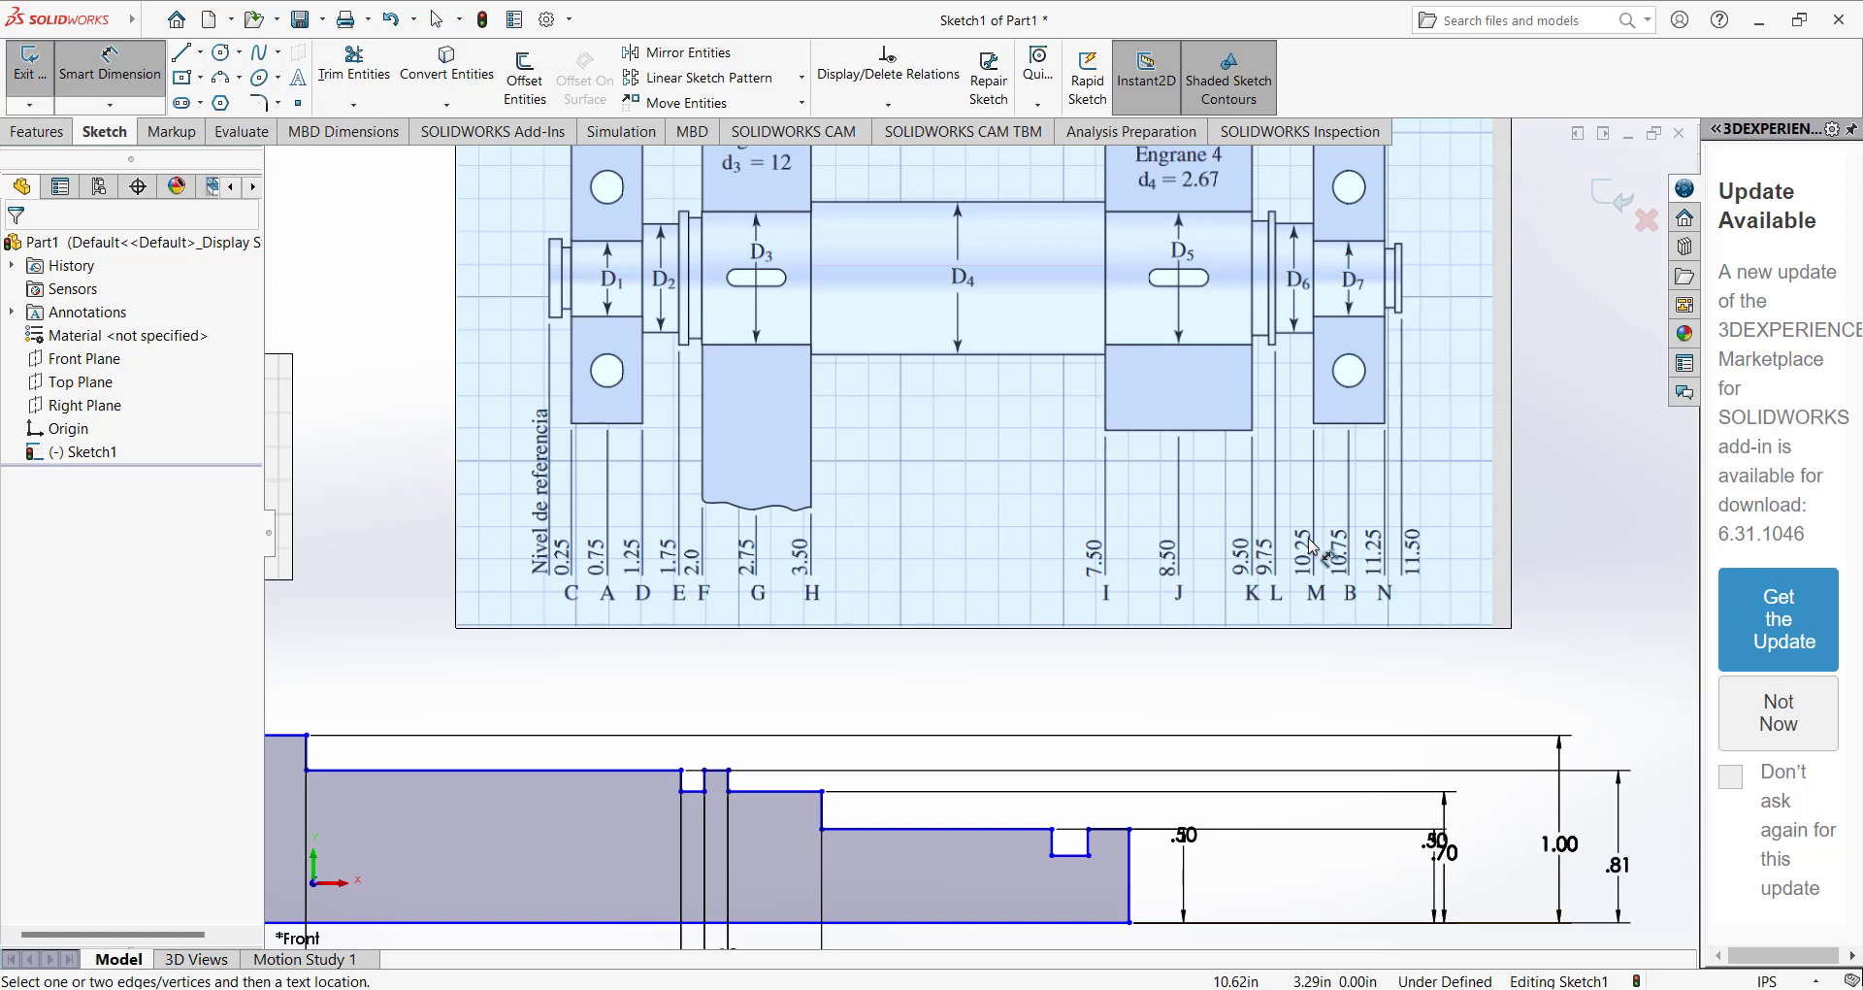
pyautogui.click(891, 828)
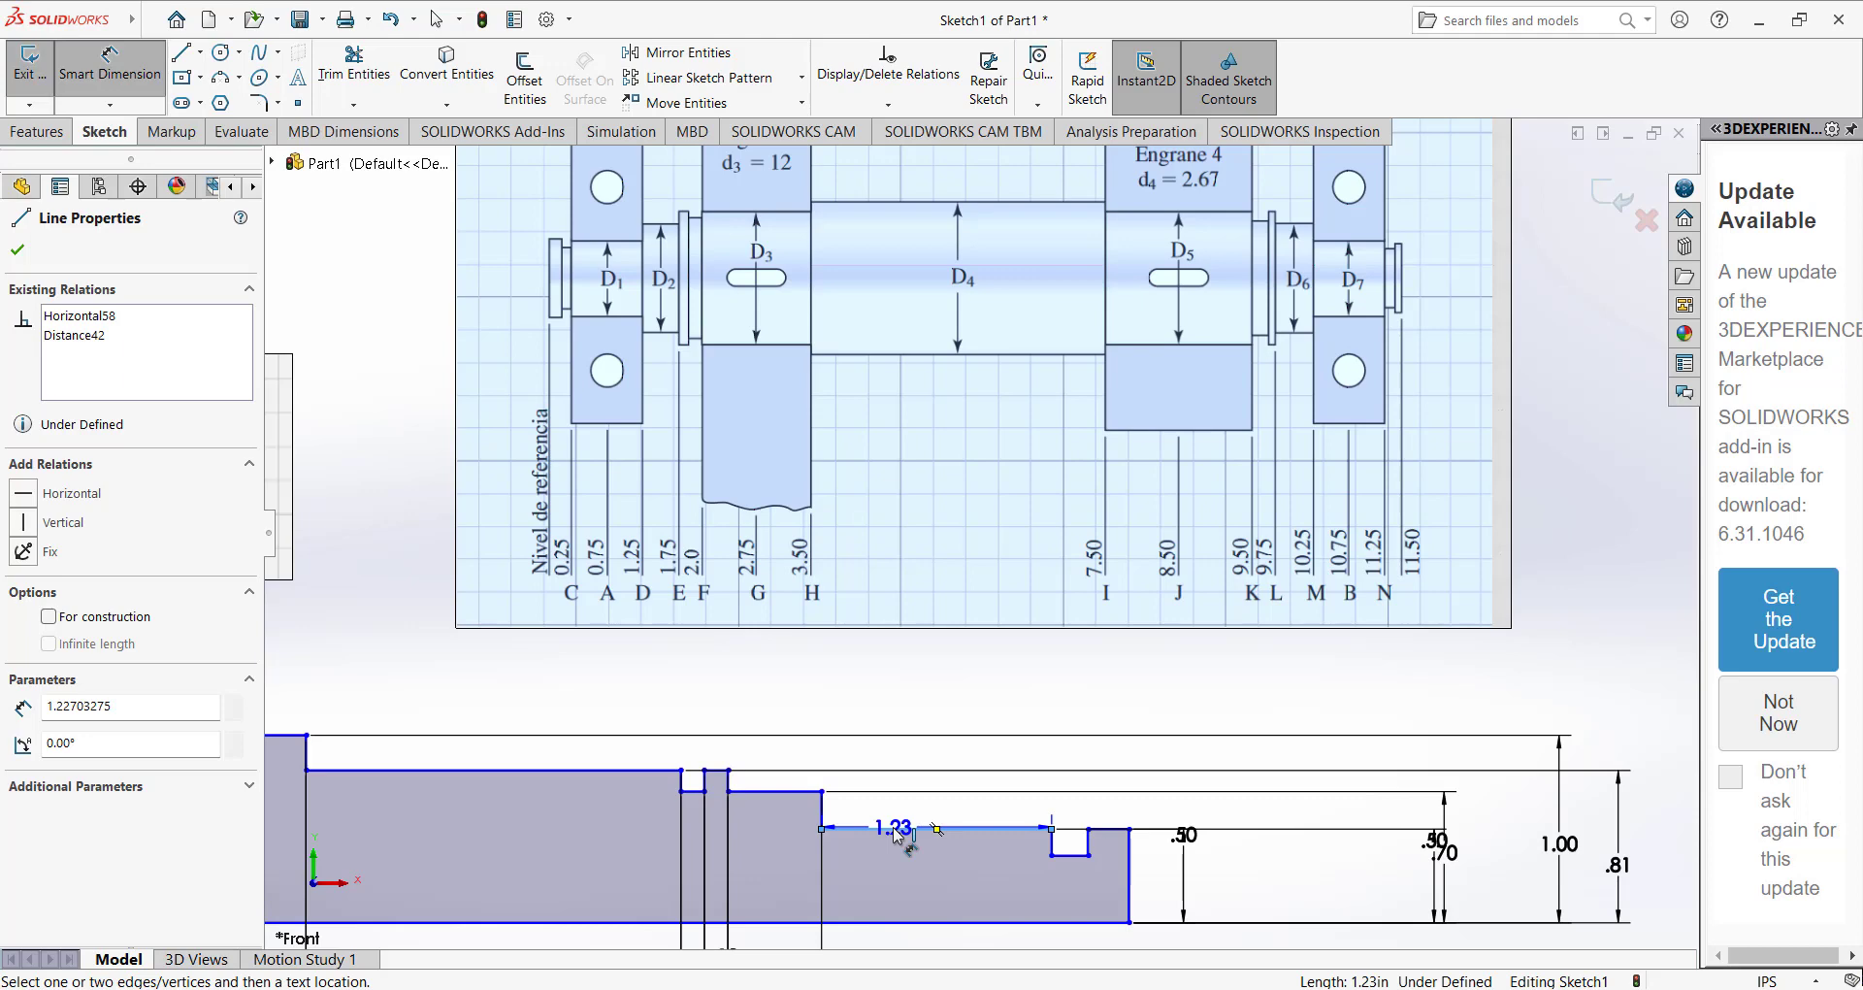
pyautogui.scroll(2, 900, 902)
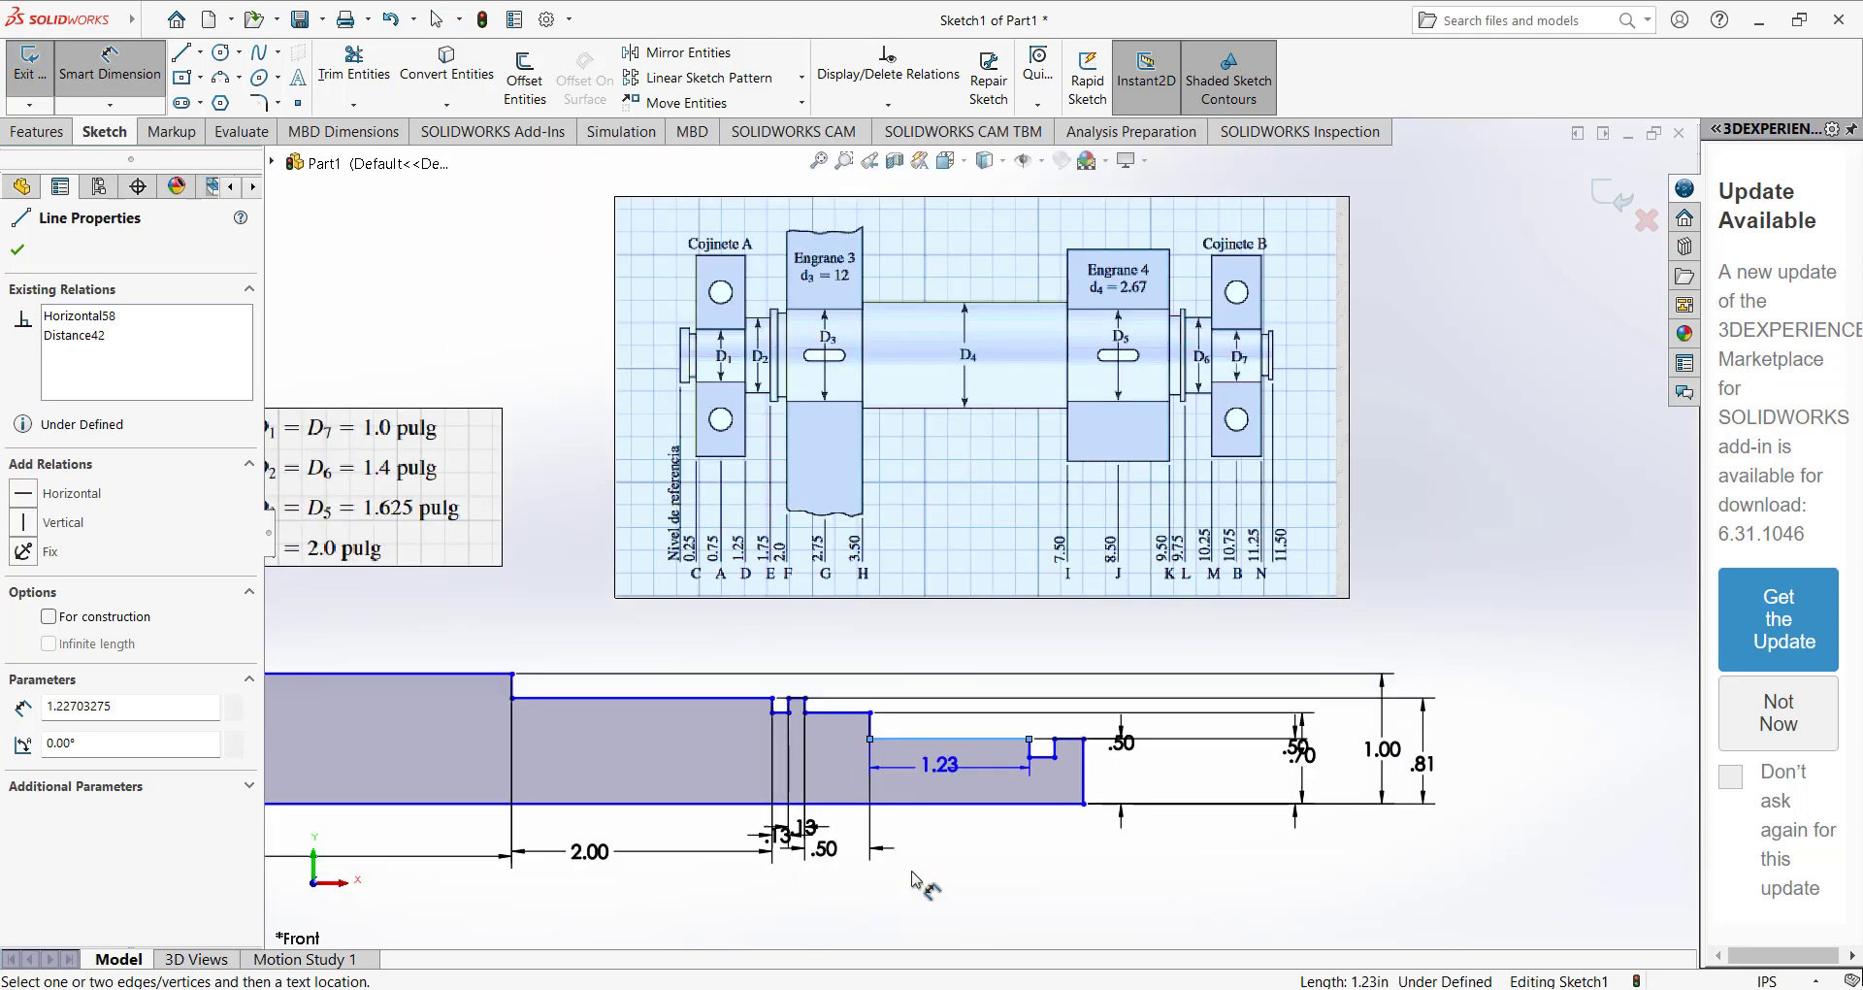
pyautogui.click(937, 851)
pyautogui.write('1')
pyautogui.press('Return')
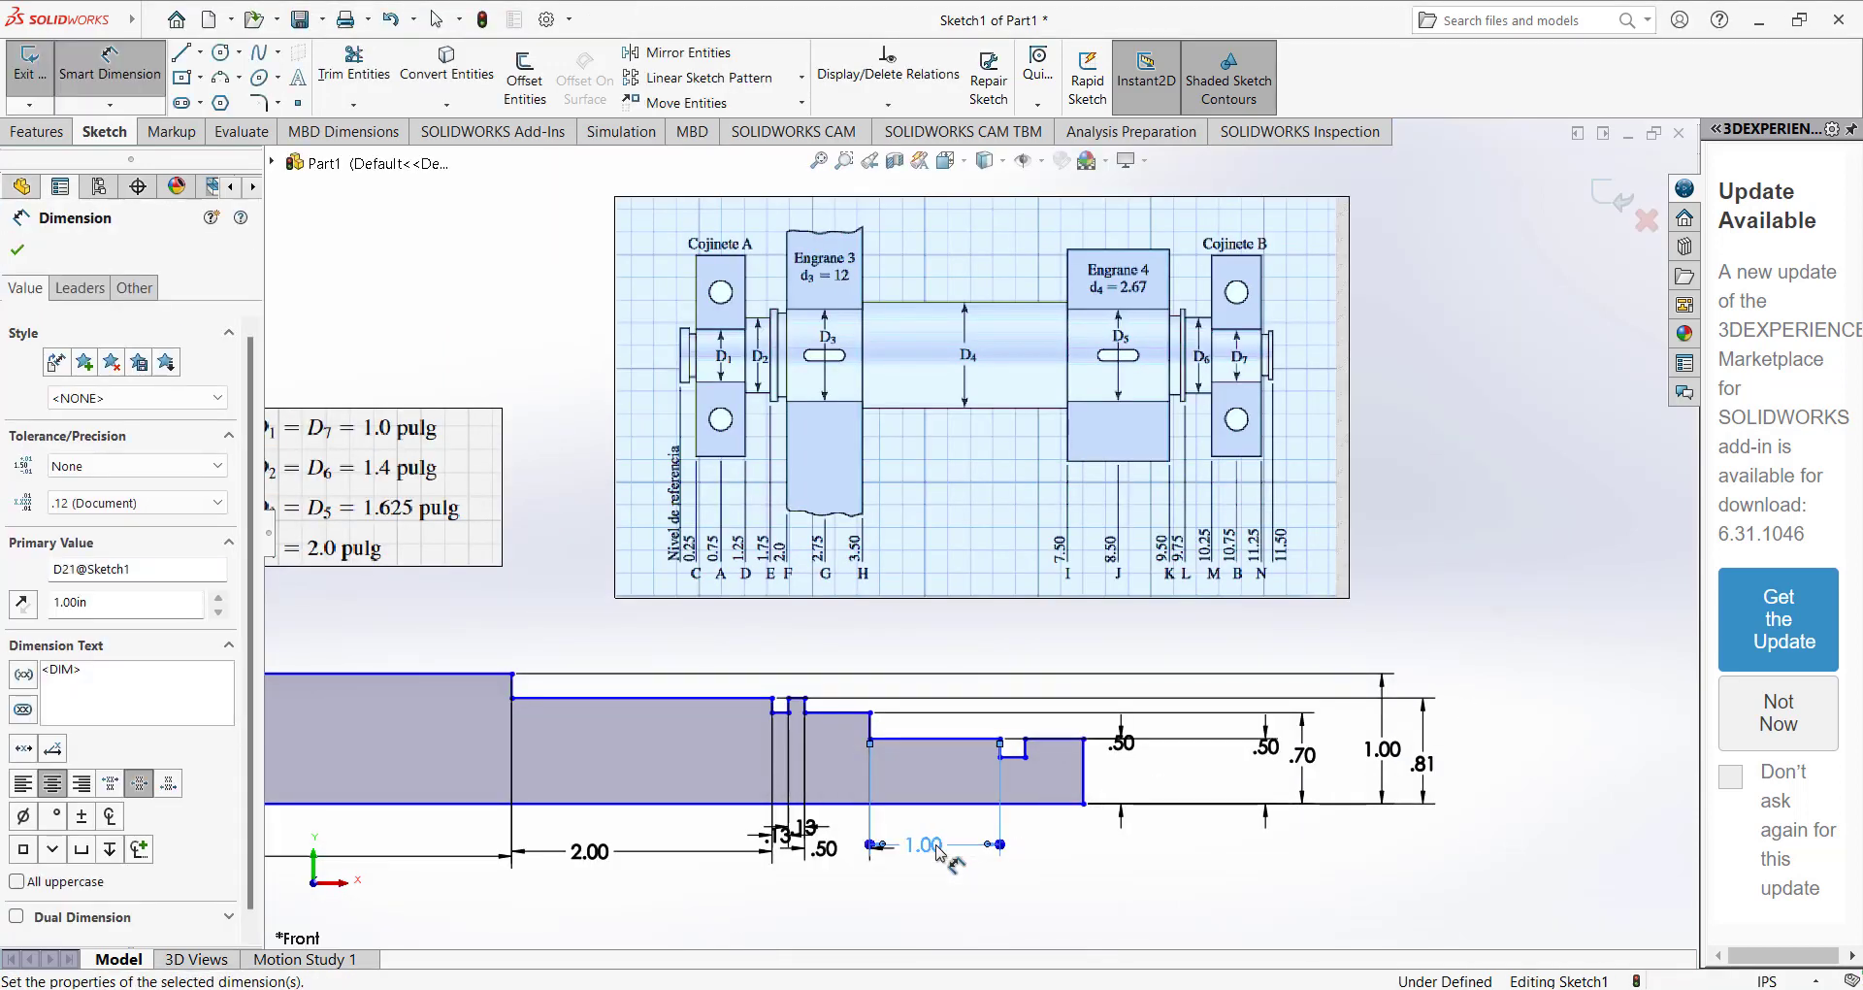
# Dimension the width of the last groove near the profile's right end as 0.125 in.
pyautogui.scroll(-3, 1009, 669)
pyautogui.scroll(3, 1005, 621)
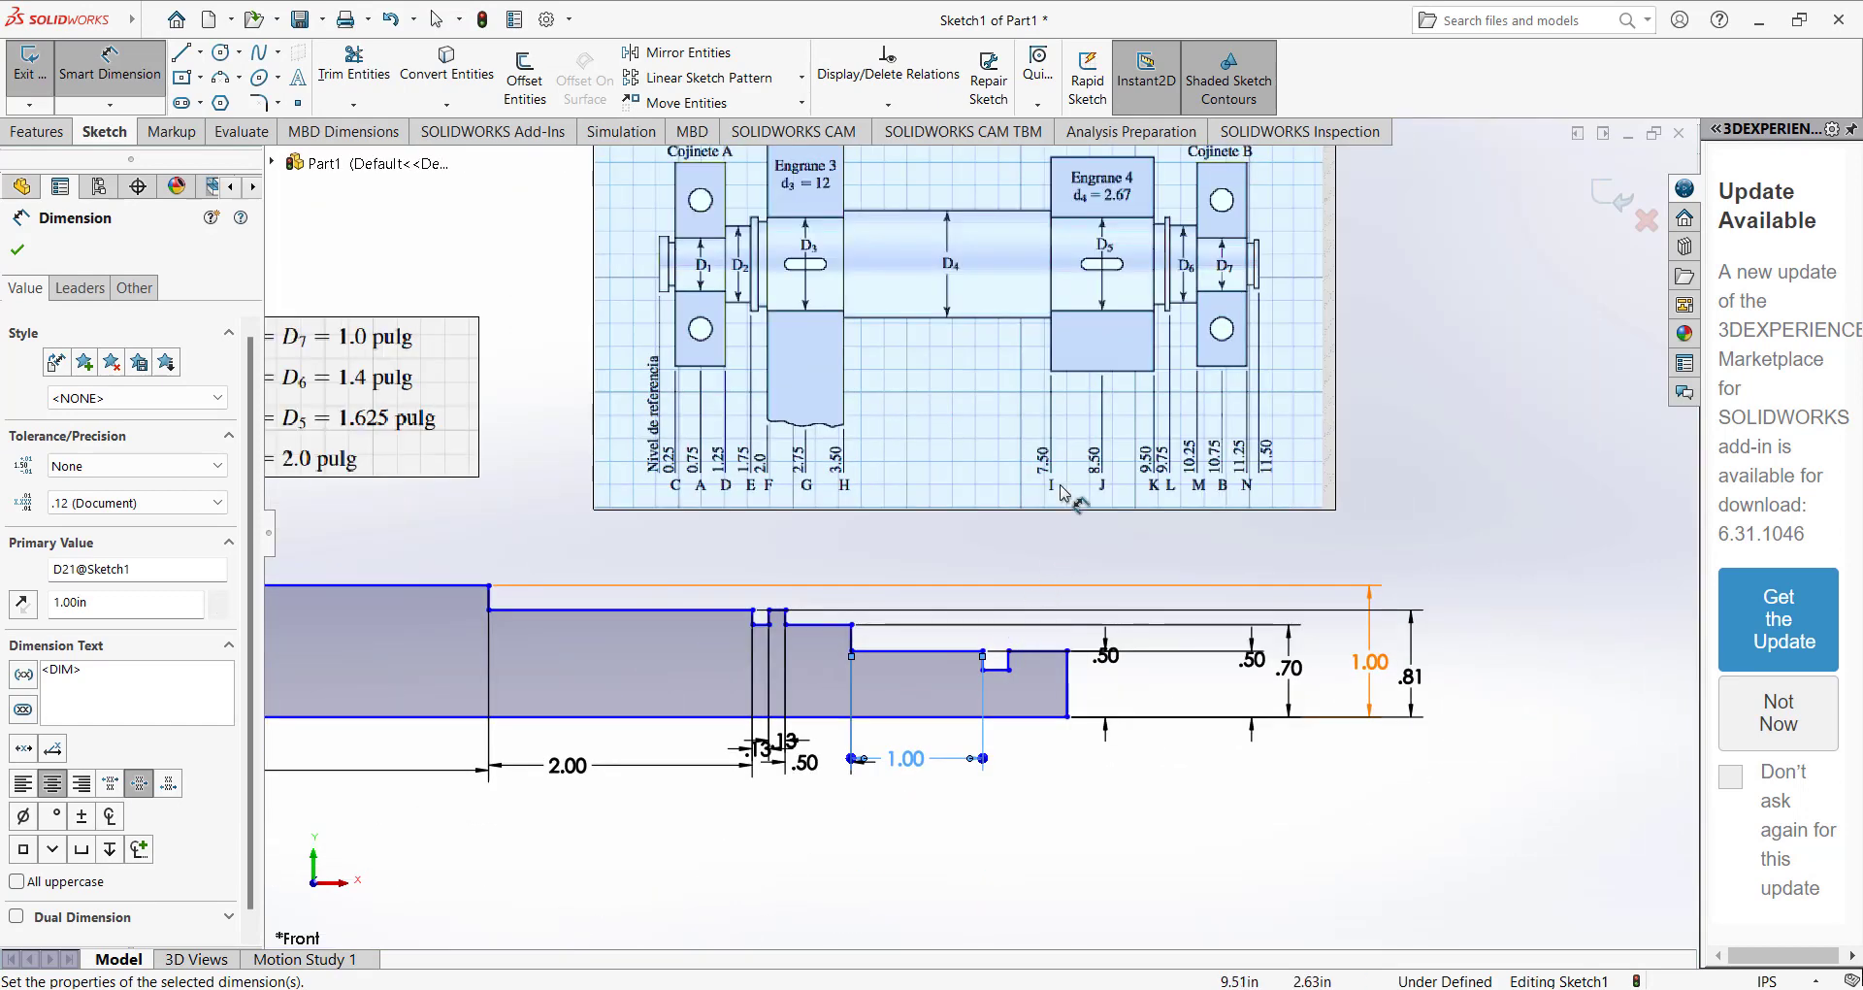
pyautogui.scroll(-2, 1132, 291)
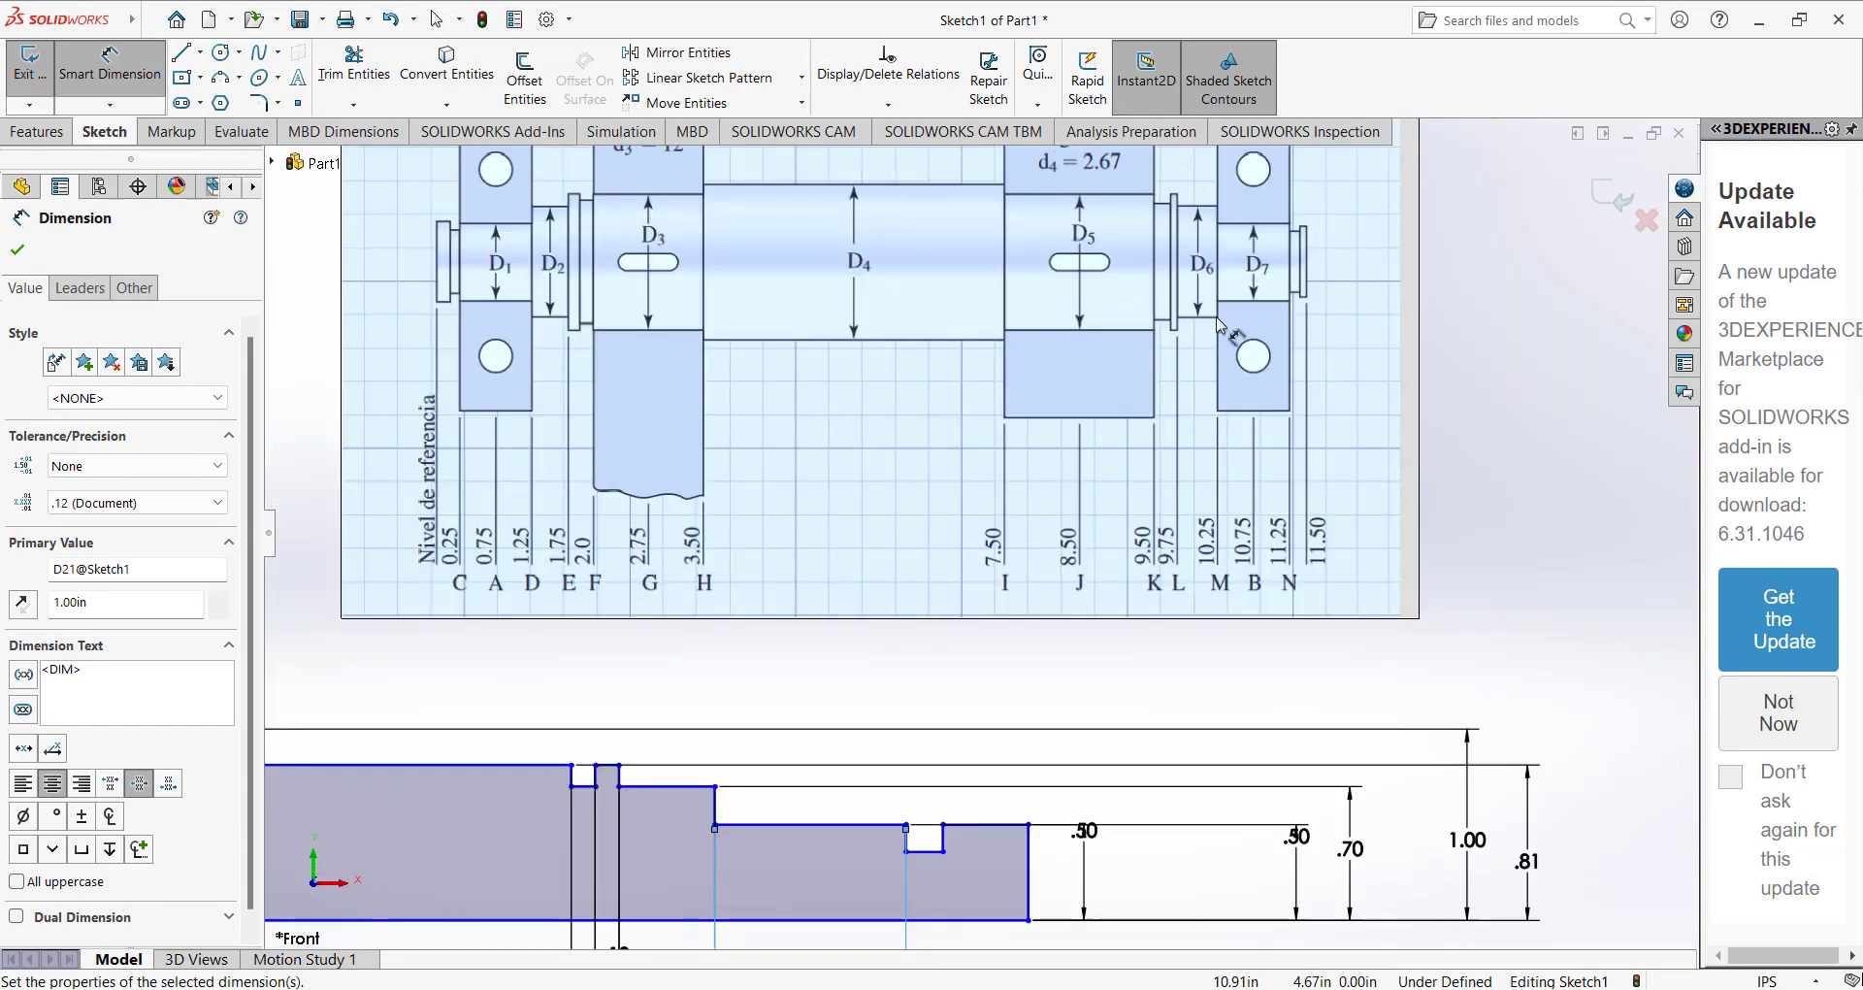
pyautogui.scroll(-1, 927, 811)
pyautogui.scroll(1, 936, 811)
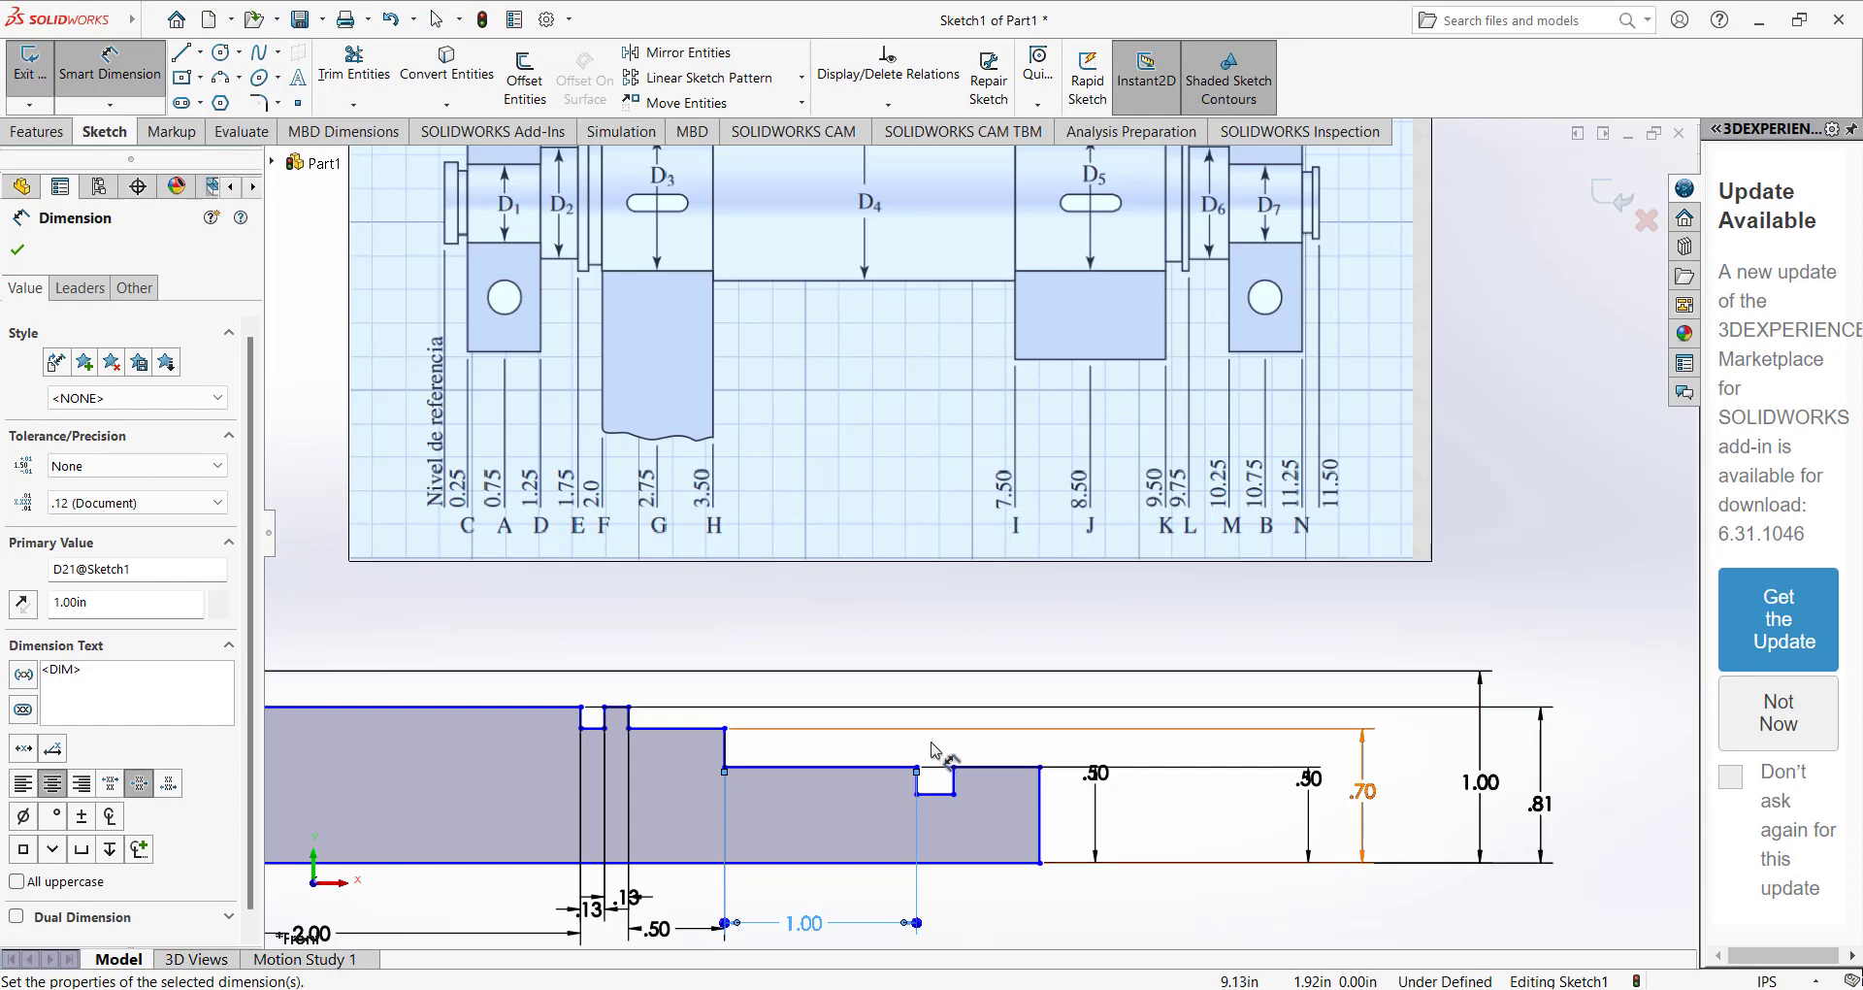
pyautogui.click(929, 795)
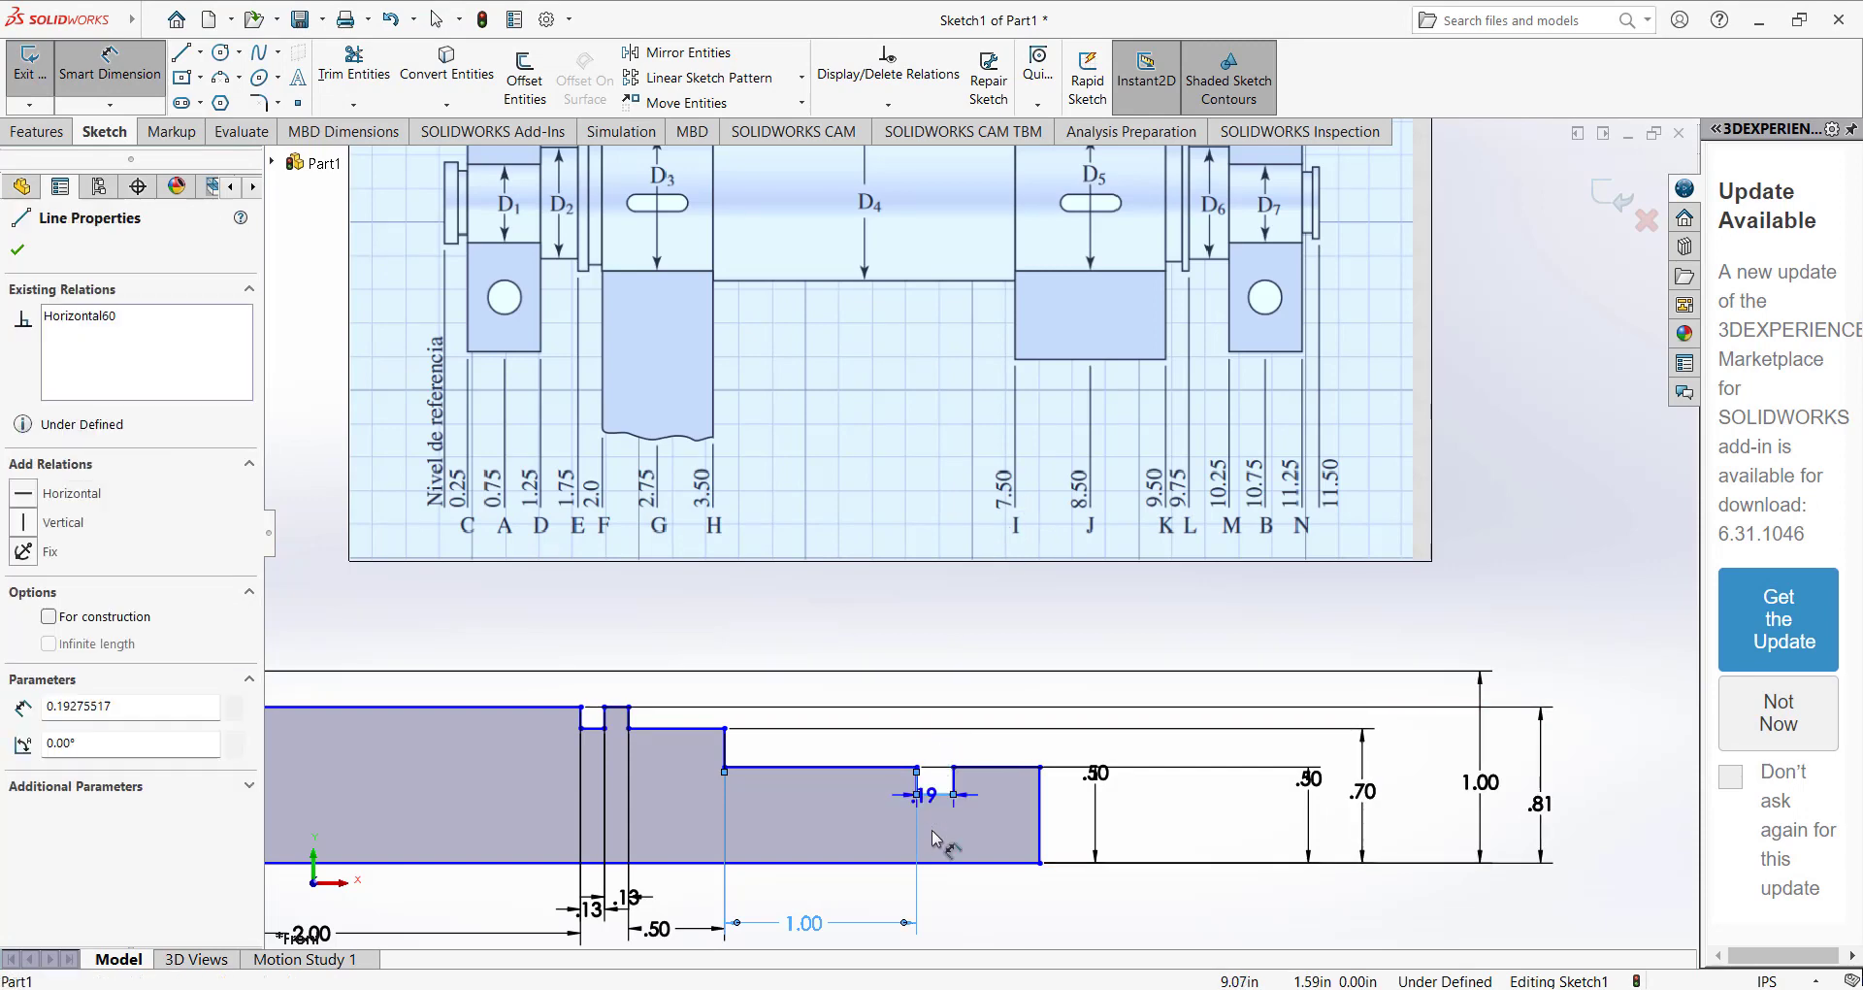
pyautogui.click(941, 931)
pyautogui.write('.125')
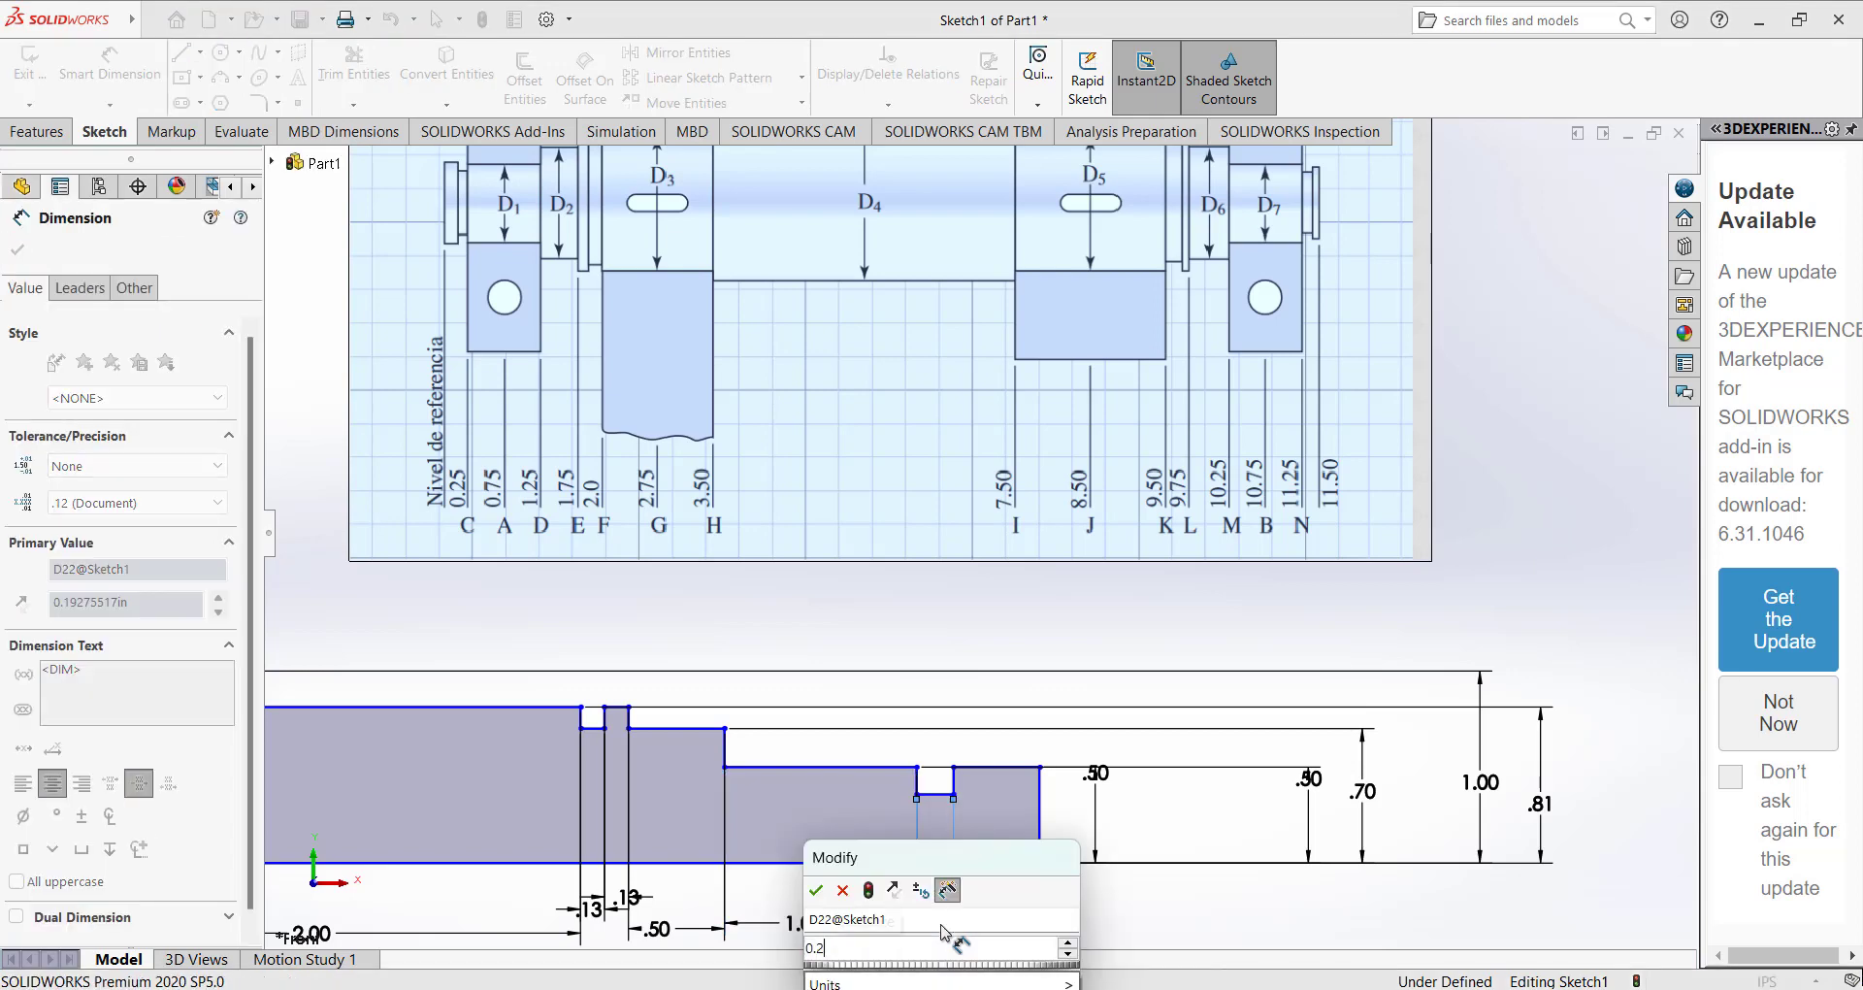
pyautogui.press('Return')
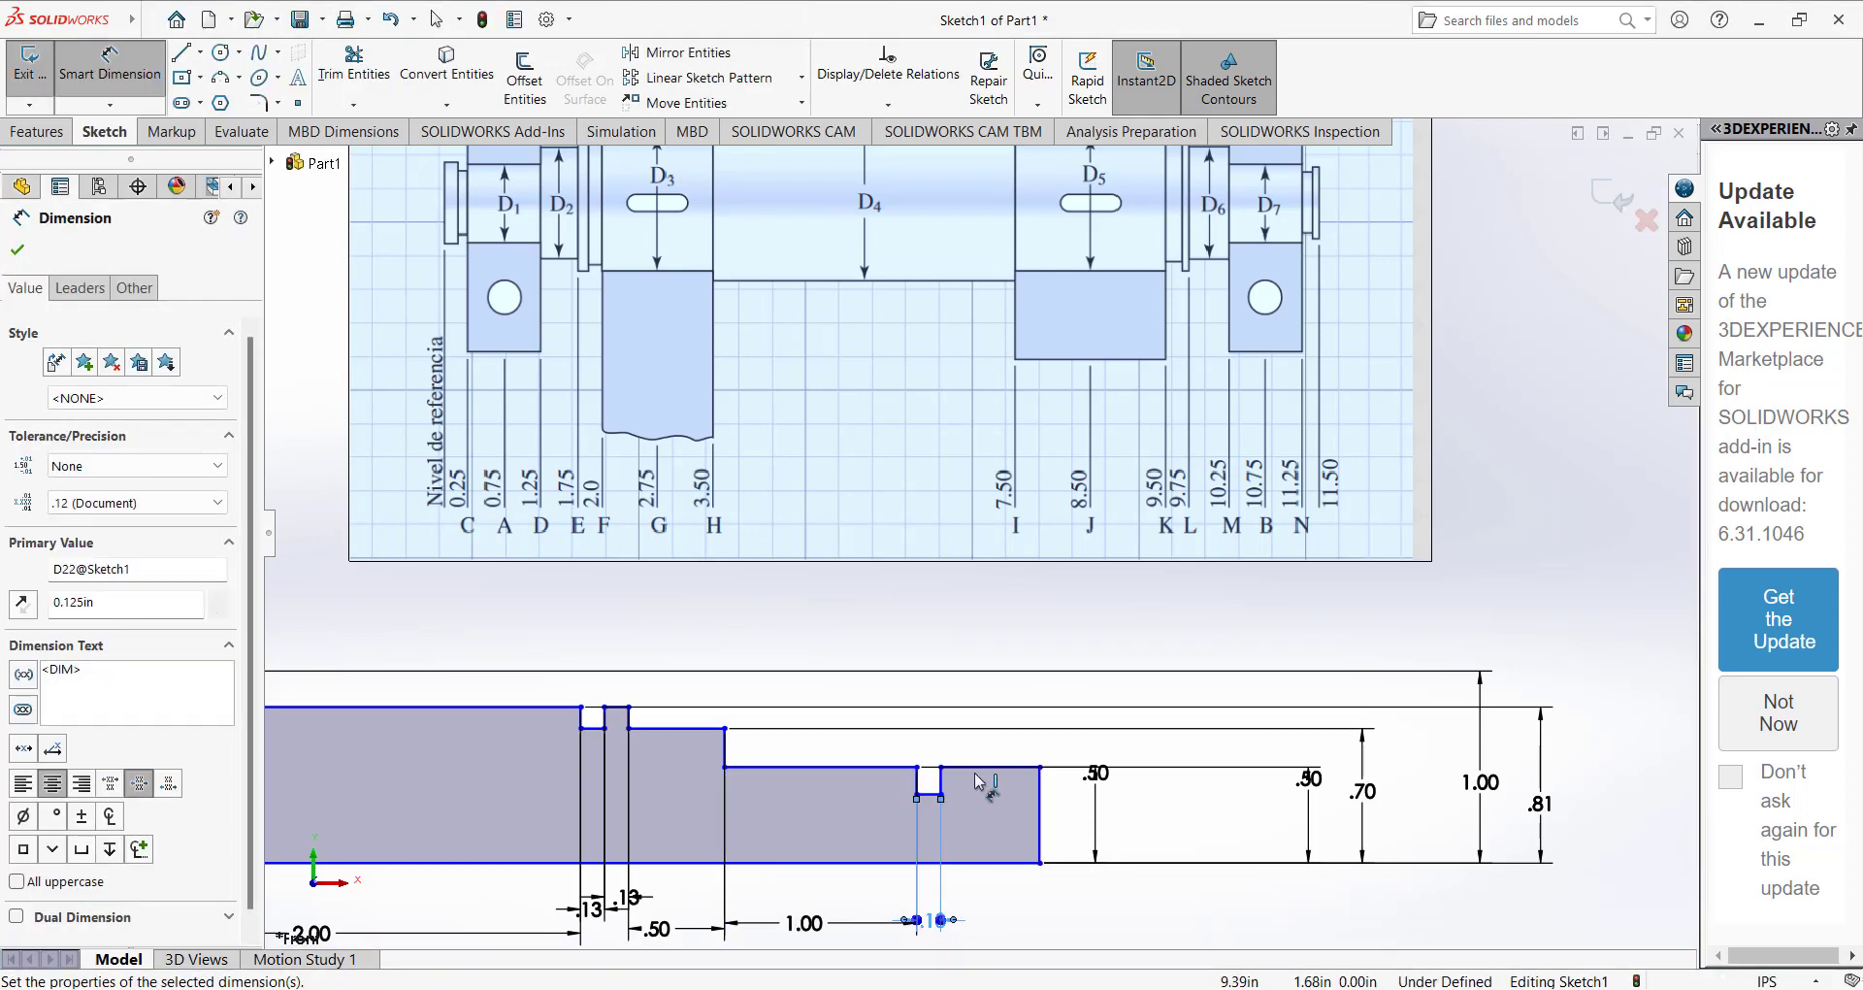
# Dimension the end segment right of the last groove as 0.25/2 in long.
pyautogui.click(990, 768)
pyautogui.click(978, 930)
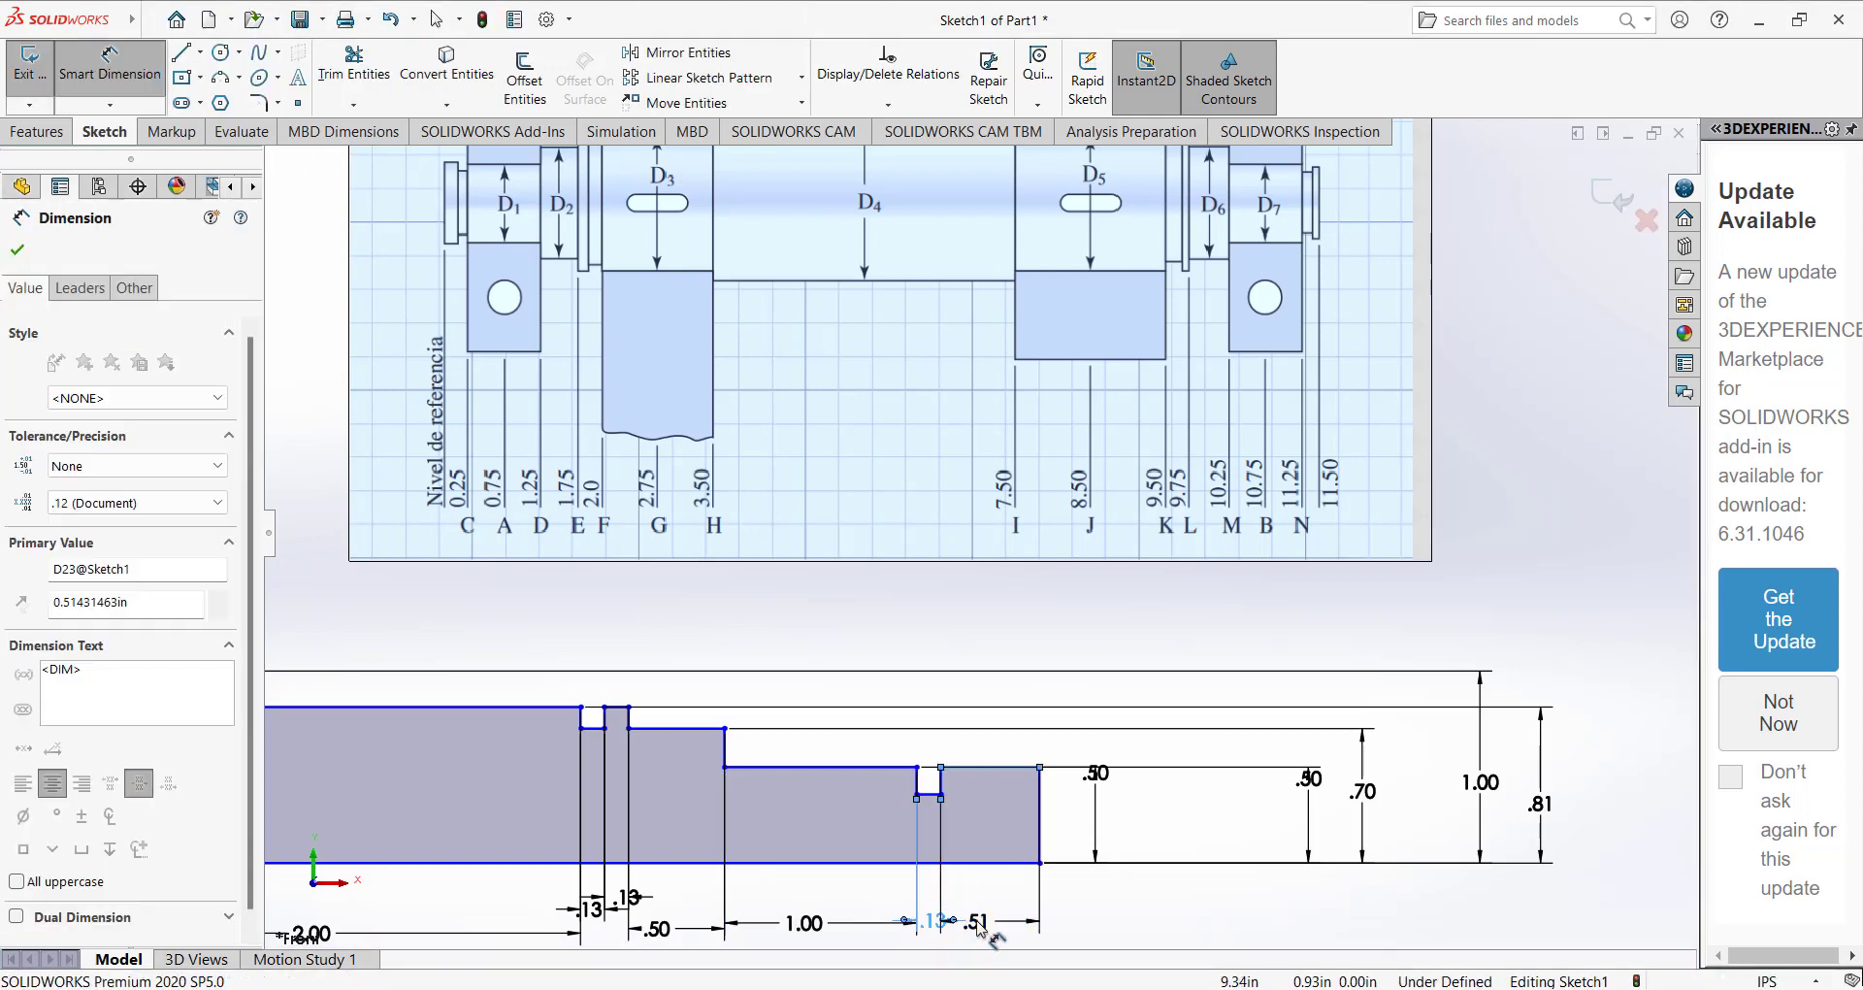
pyautogui.write('0.25/2')
pyautogui.press('Return')
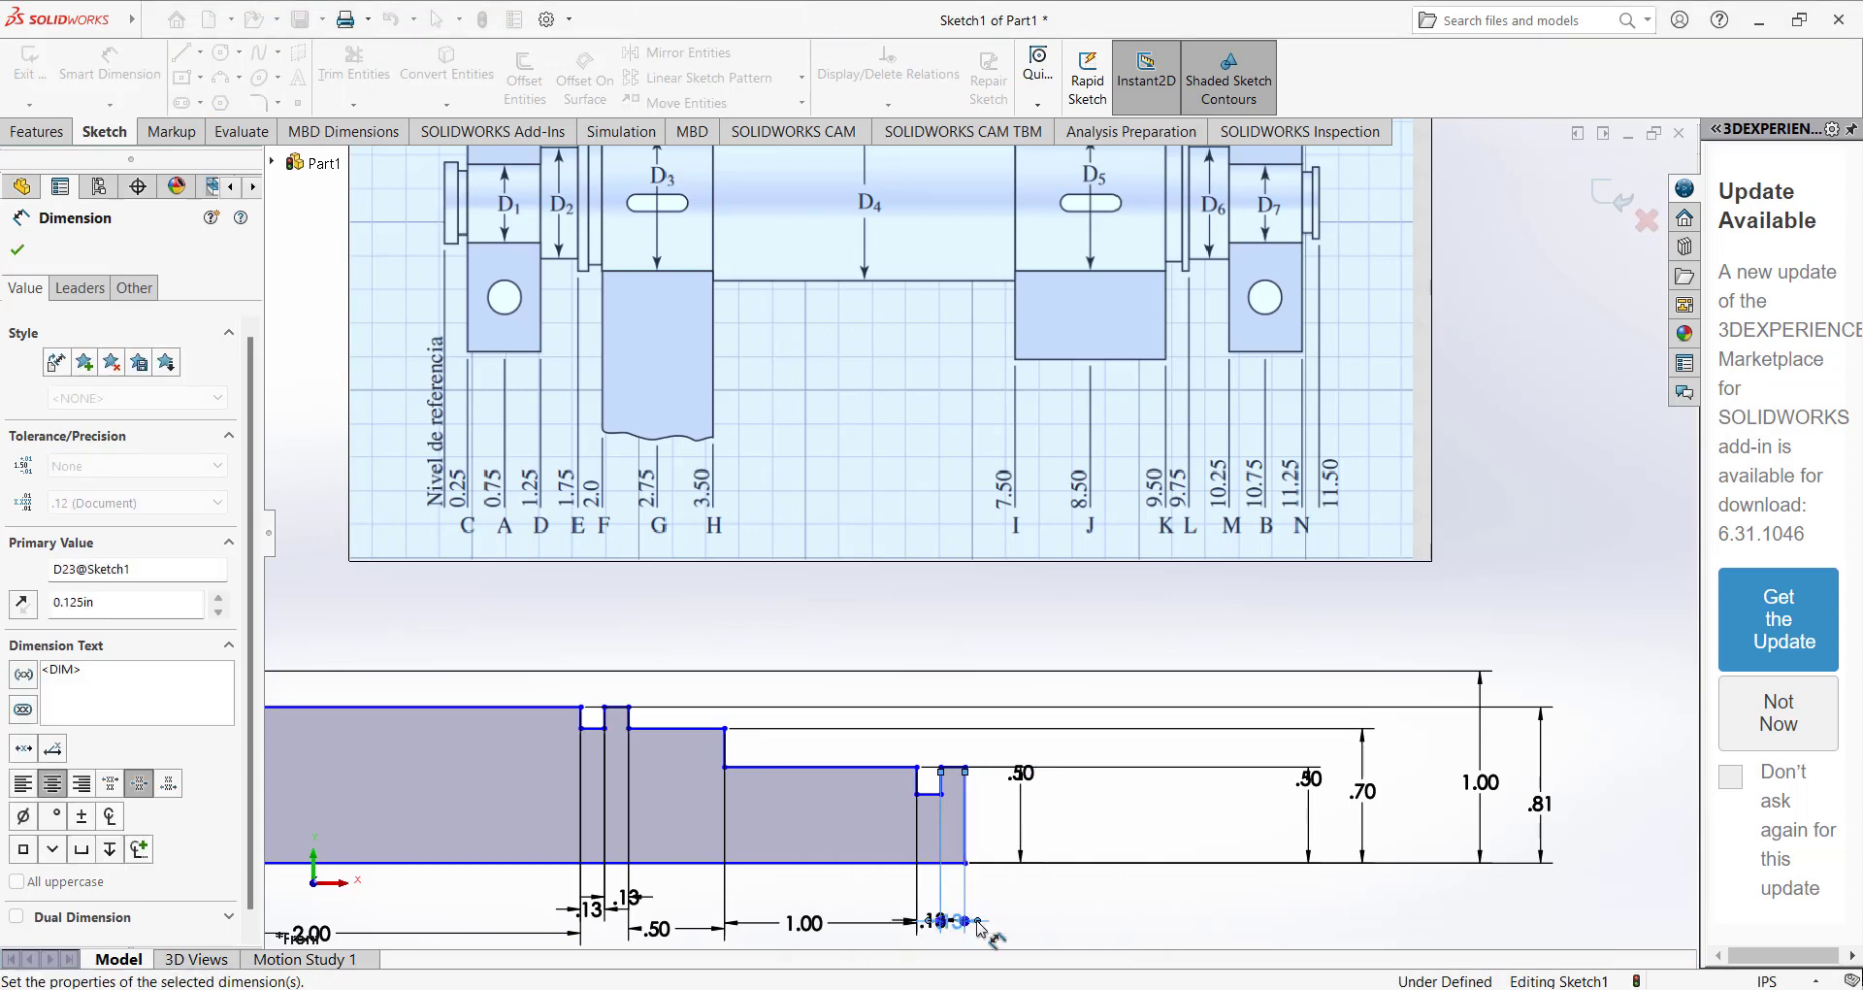
pyautogui.click(931, 625)
# Check the overall length of the profile's baseline against the reference drawing without keeping a dimension.
pyautogui.scroll(5, 931, 626)
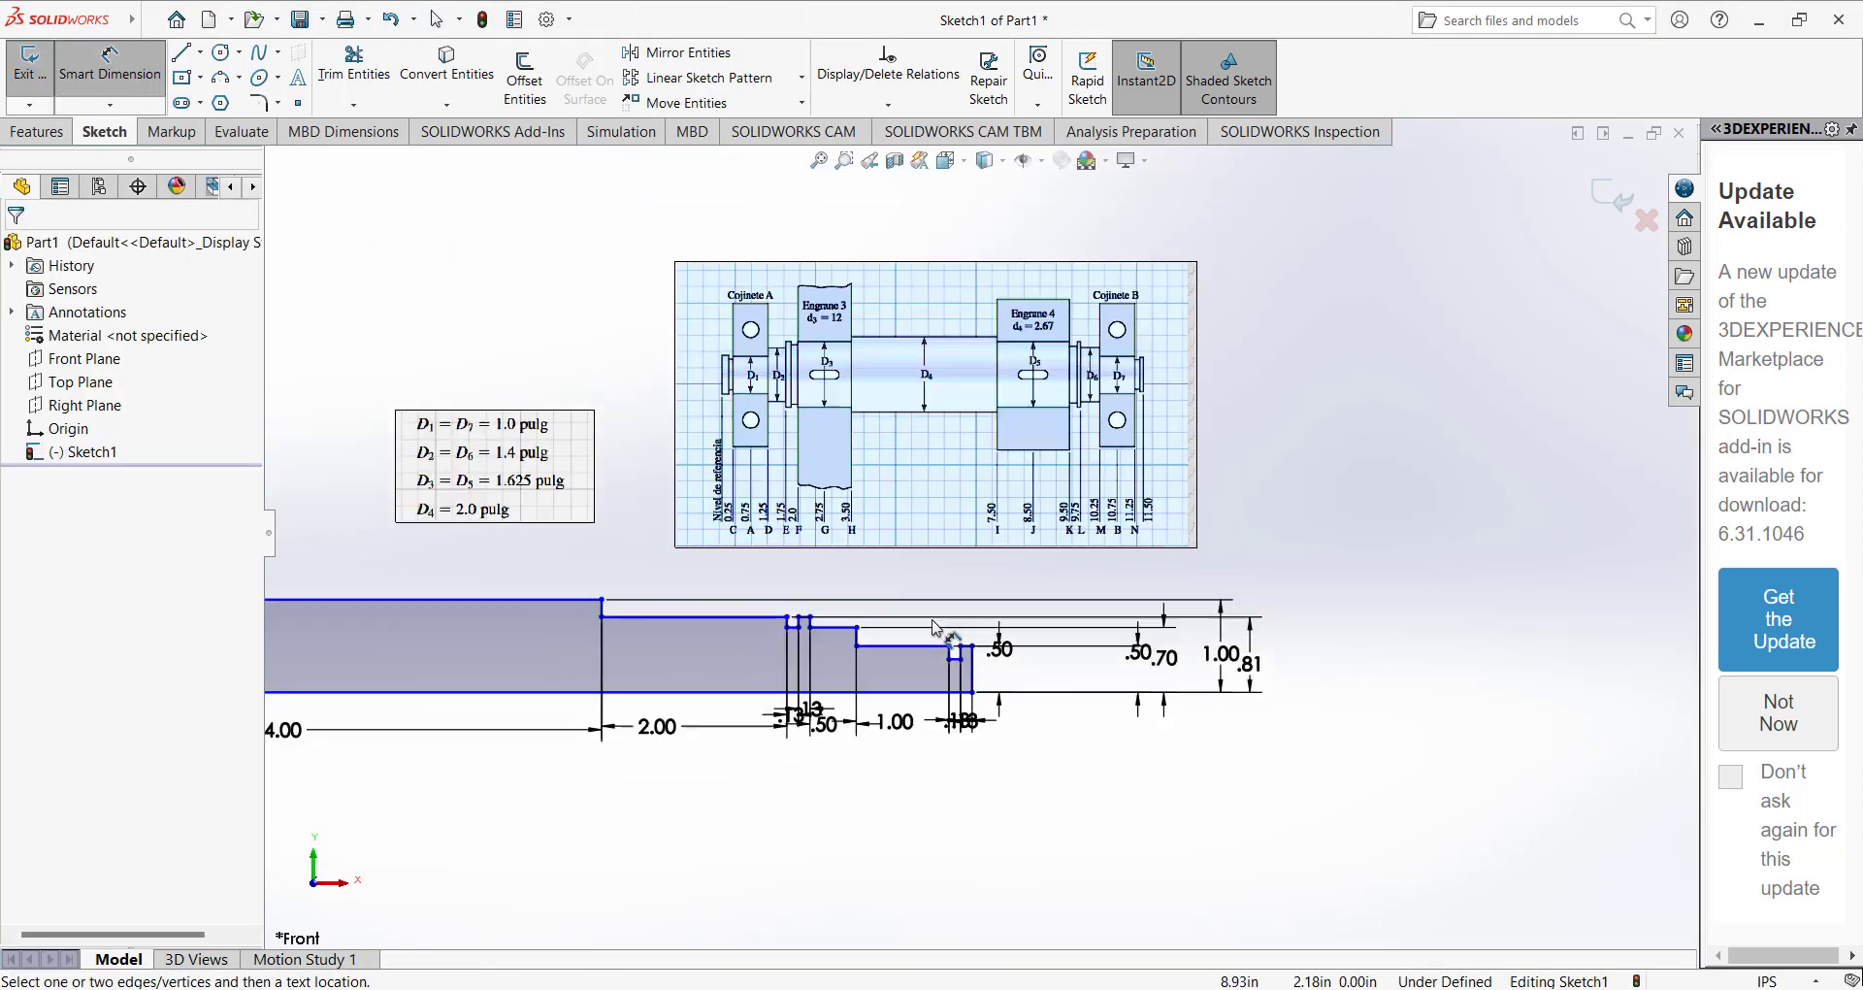
pyautogui.click(679, 643)
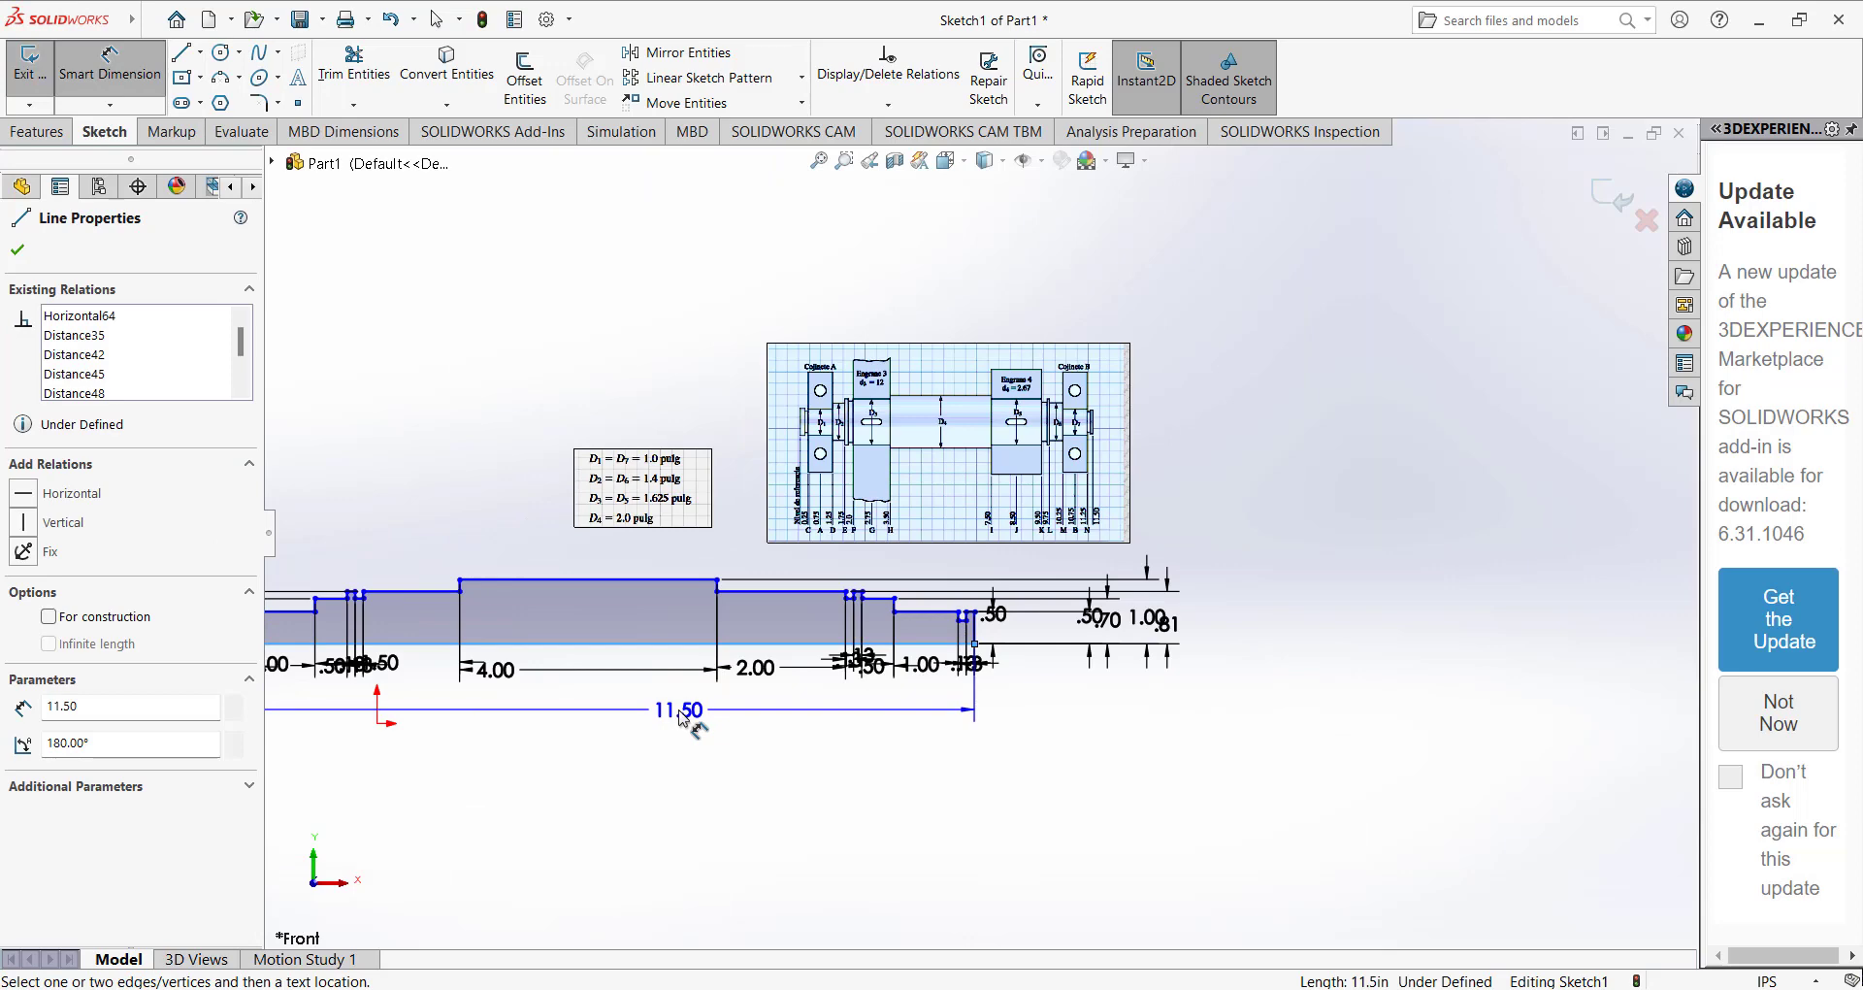
pyautogui.click(683, 718)
pyautogui.click(941, 308)
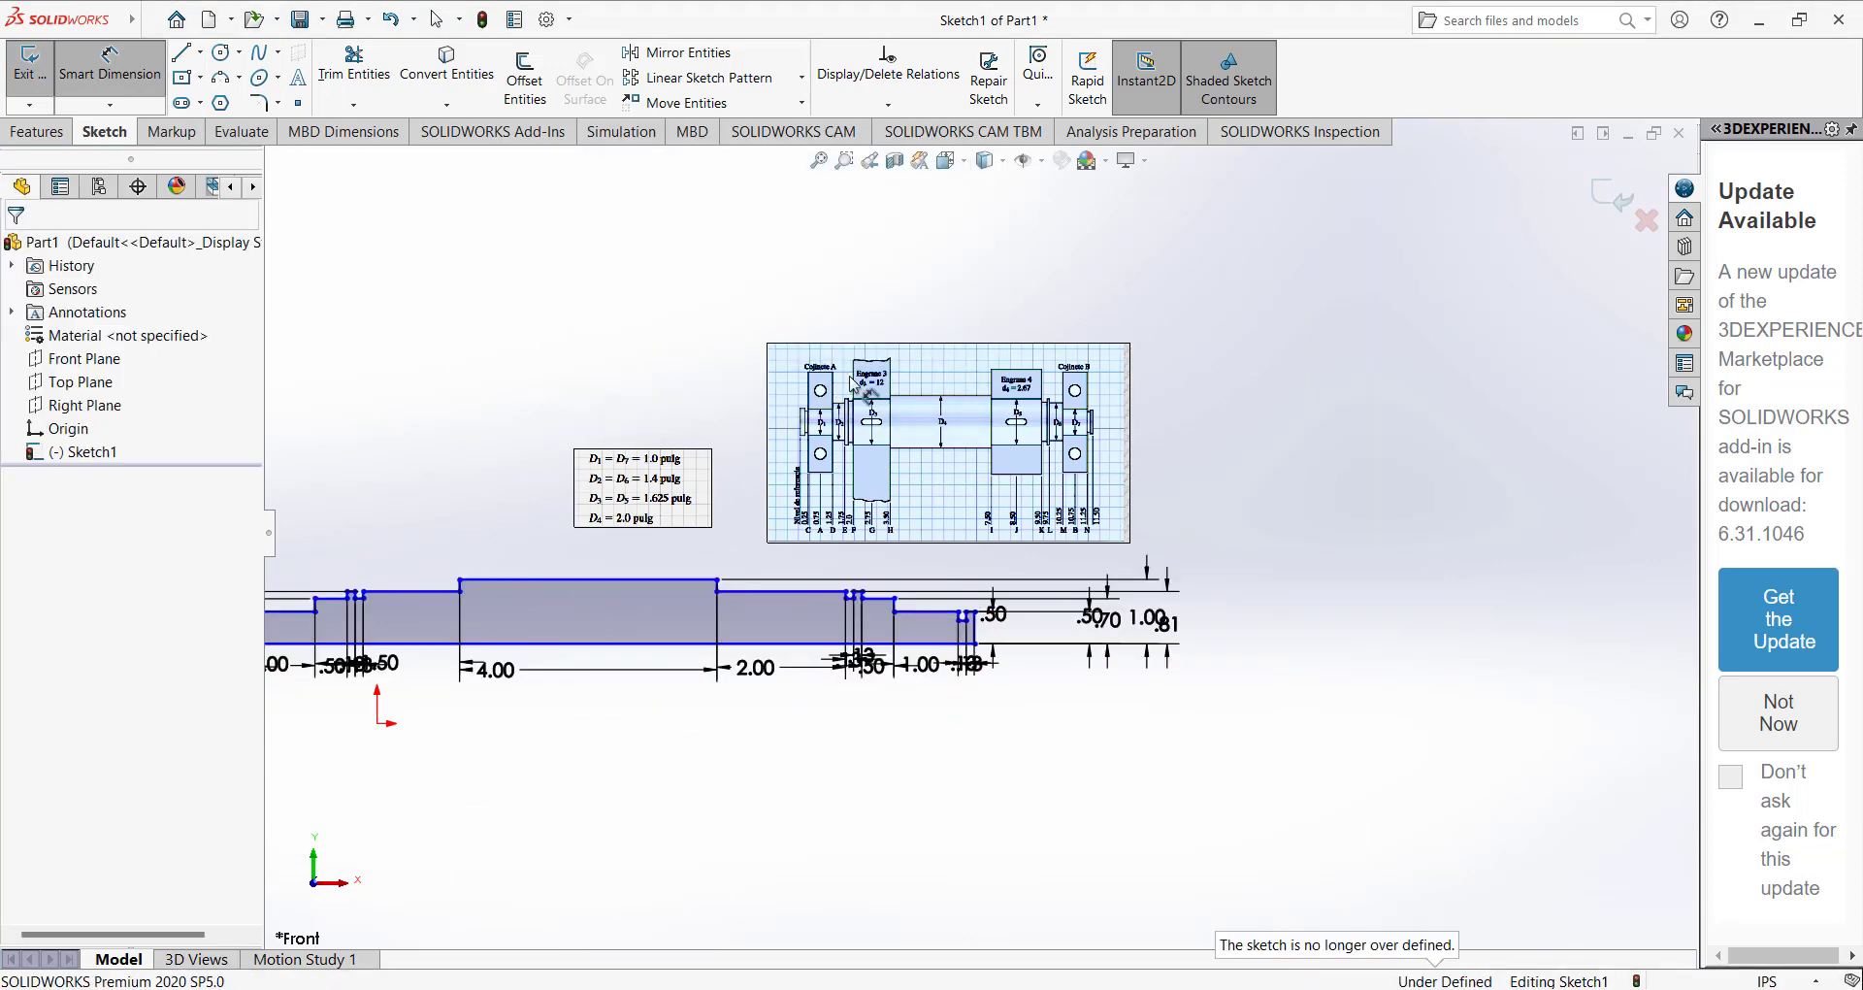
pyautogui.scroll(-3, 640, 568)
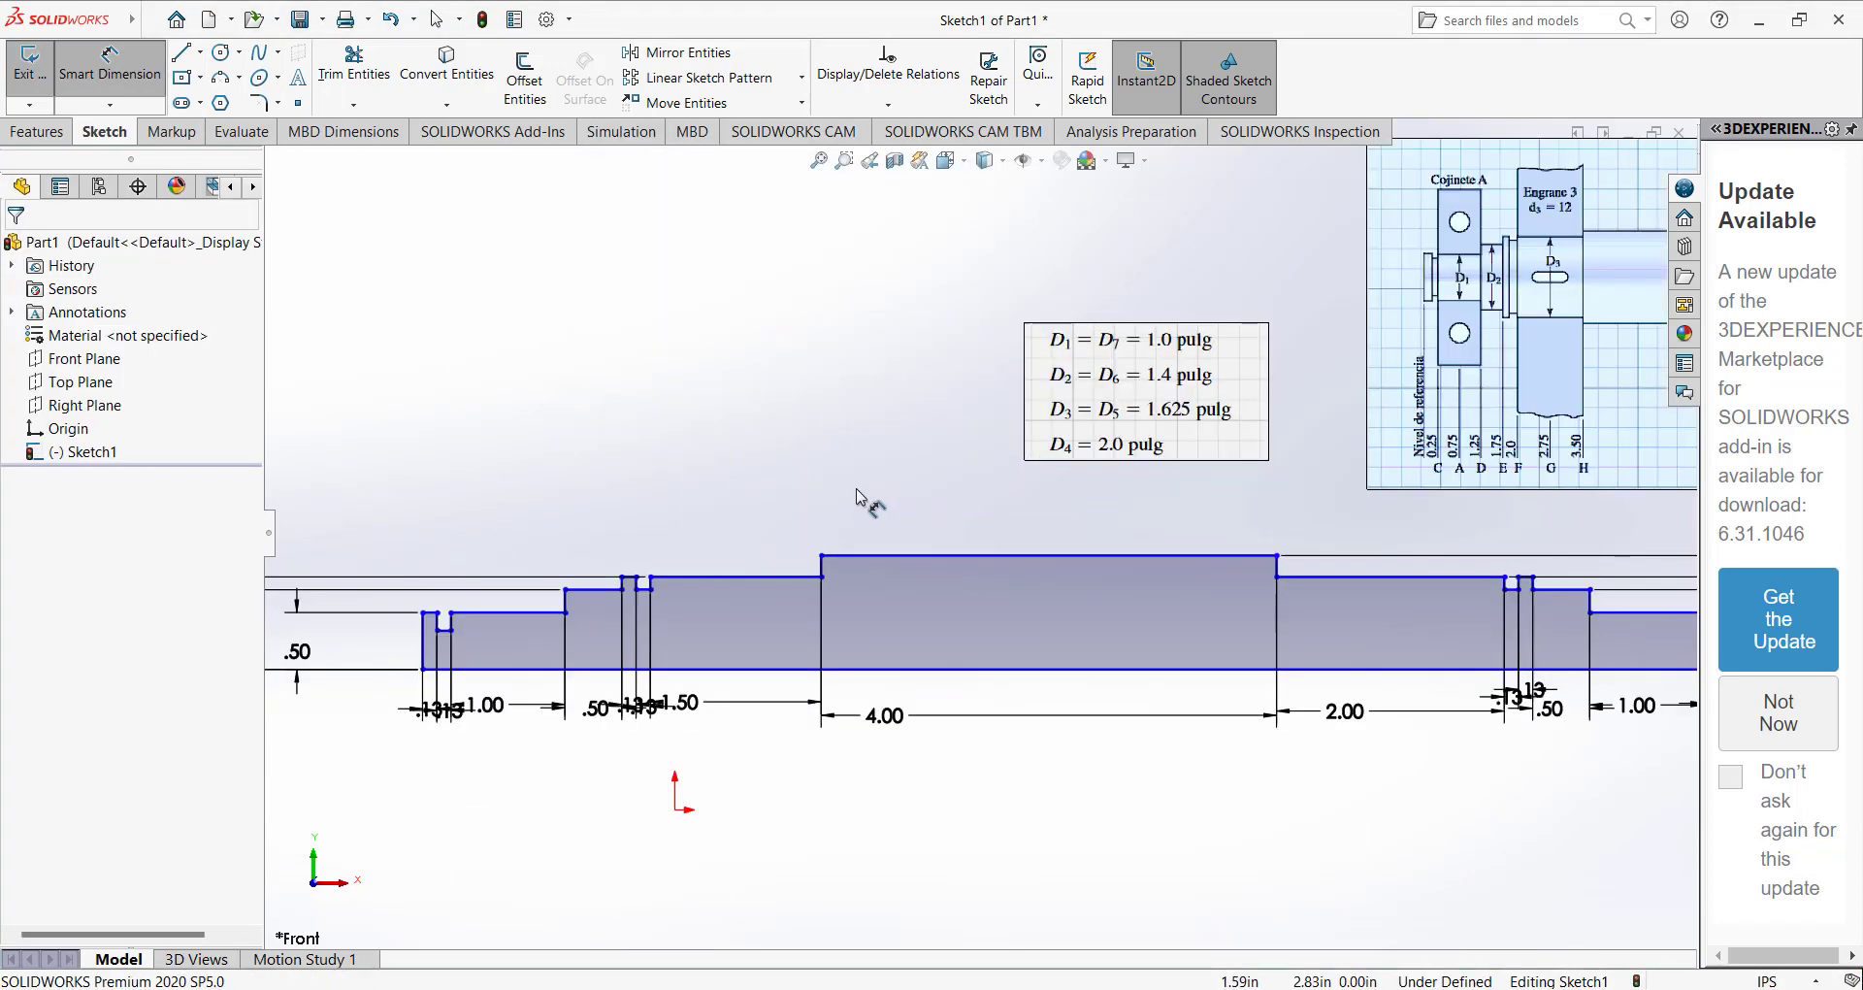
# Make the midpoint of the profile's baseline coincident with the sketch origin.
pyautogui.press('Escape')
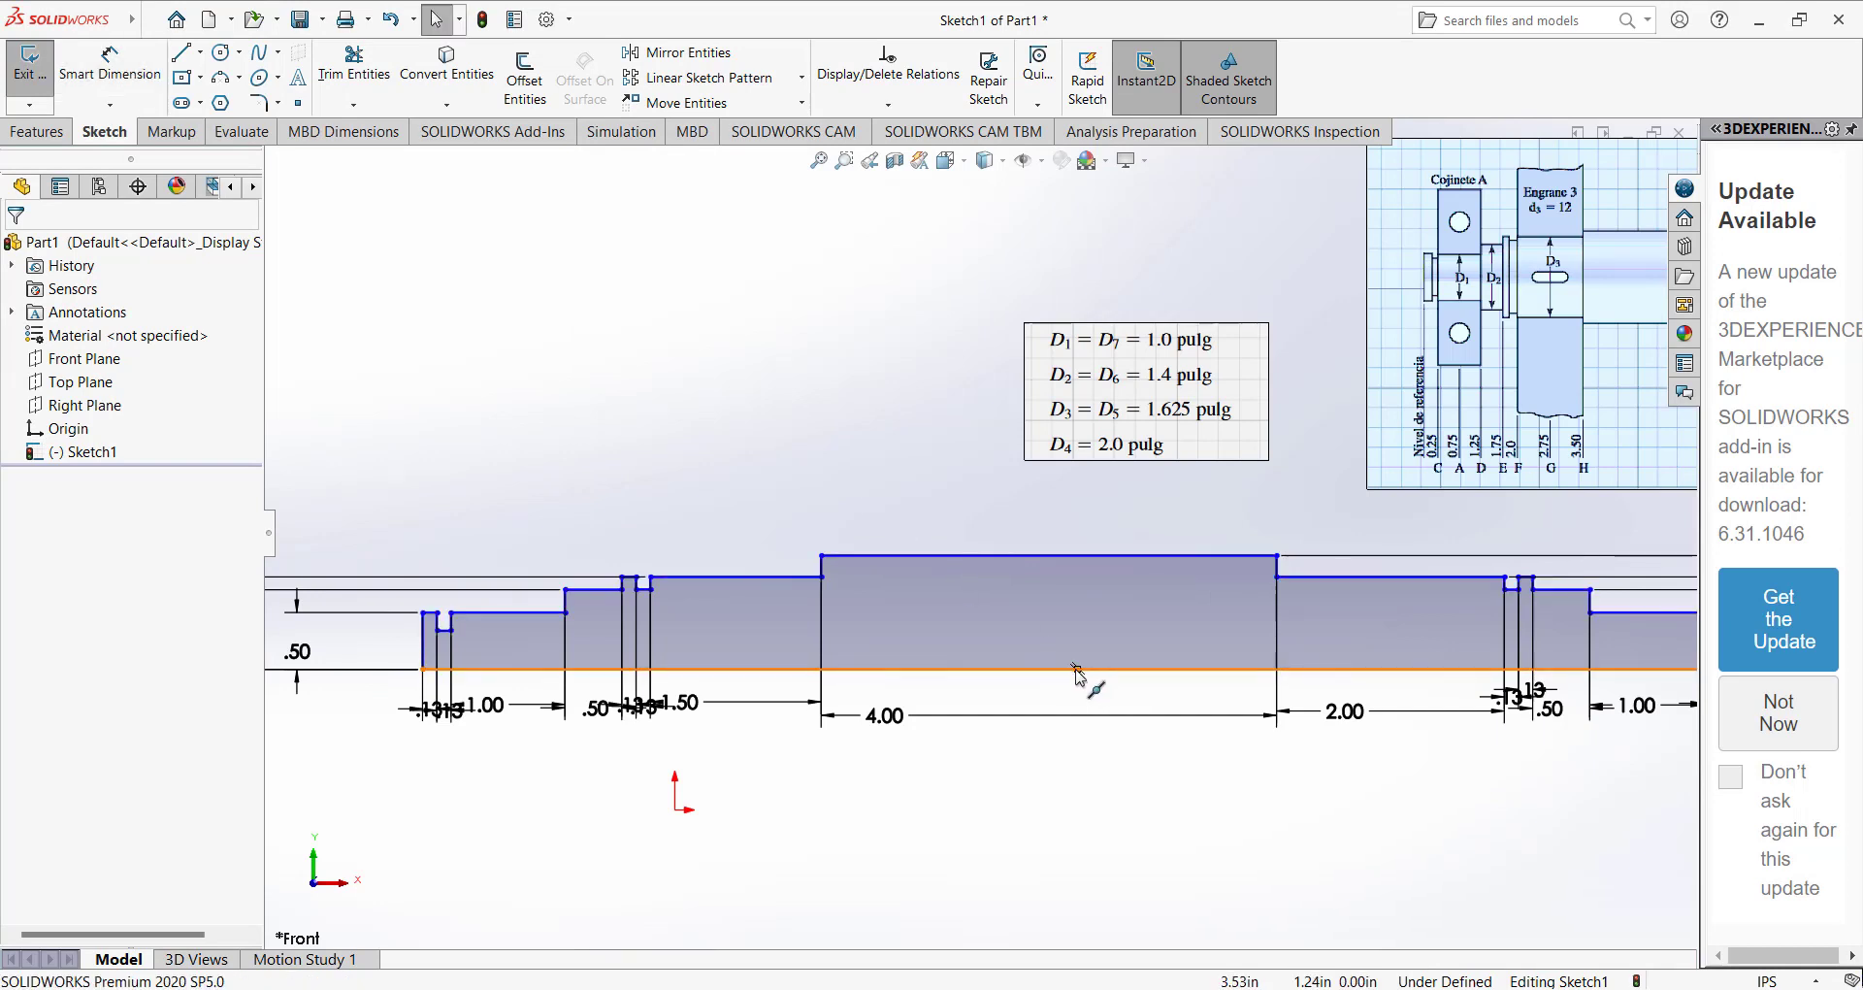
pyautogui.click(1075, 668)
pyautogui.keyDown('ctrl'); pyautogui.click(675, 810); pyautogui.keyUp('ctrl')
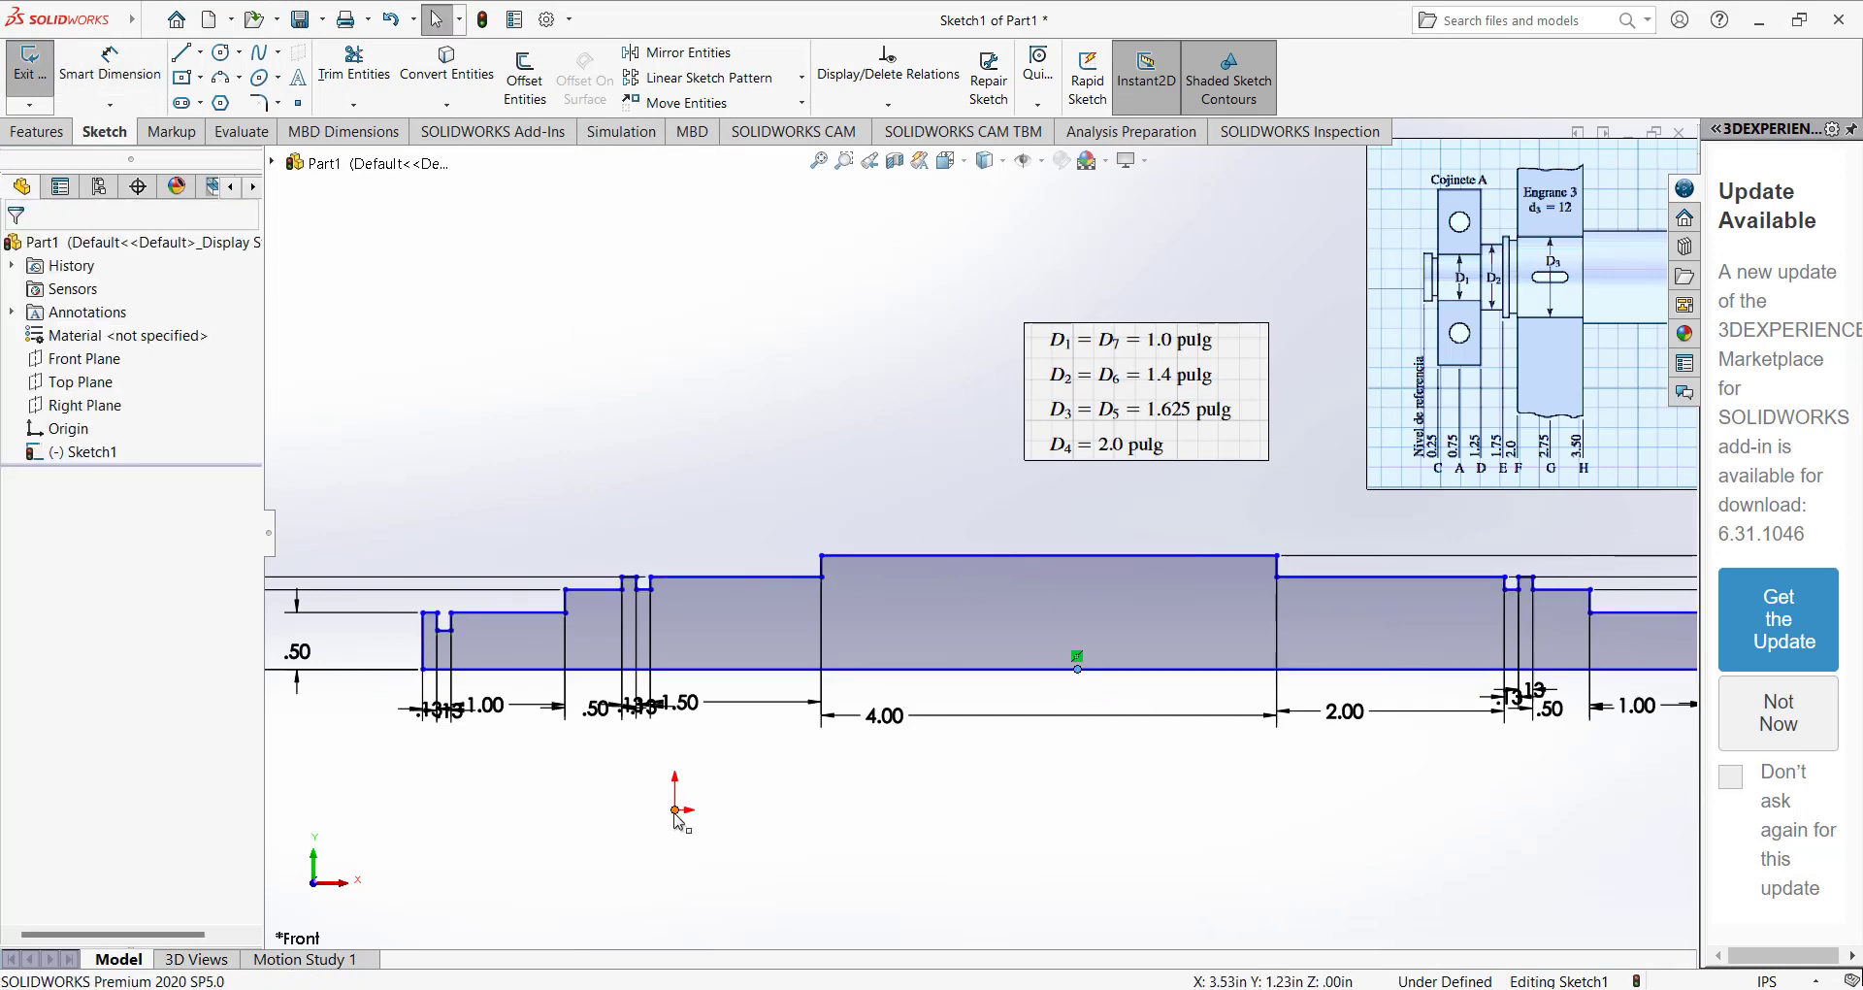
pyautogui.click(25, 655)
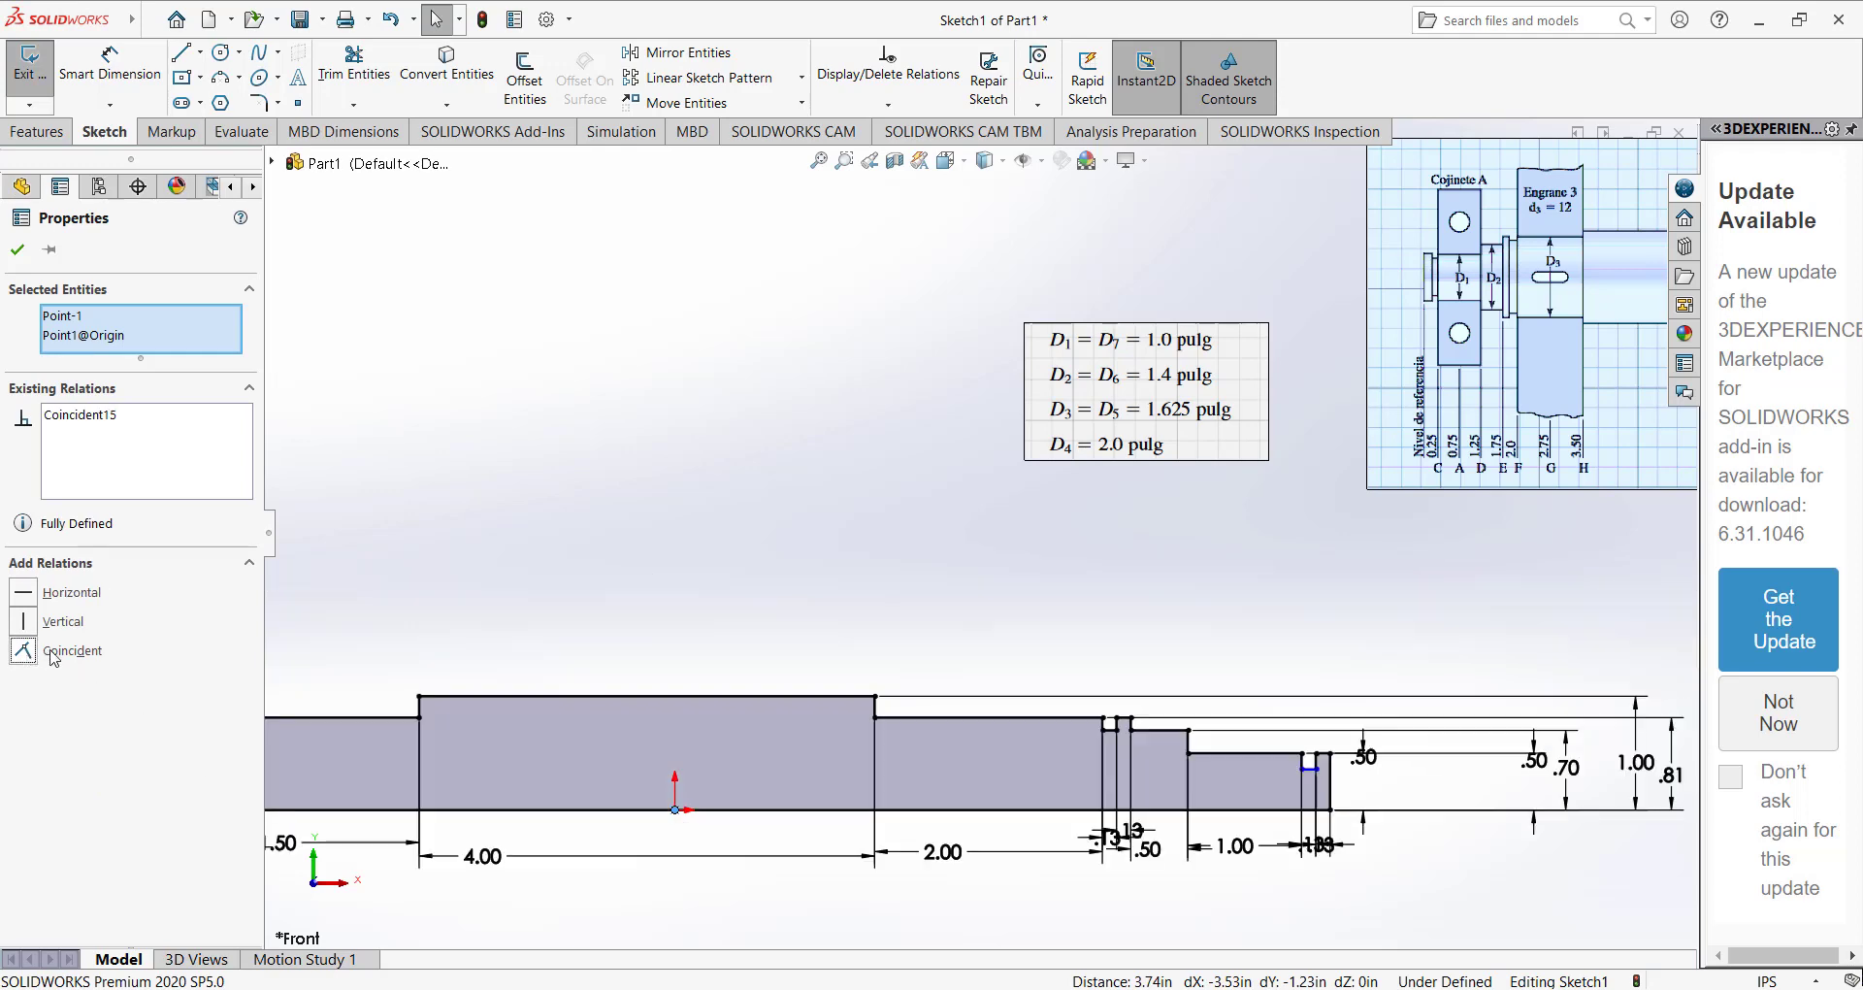
pyautogui.click(644, 546)
pyautogui.scroll(4, 698, 652)
pyautogui.scroll(-1, 793, 545)
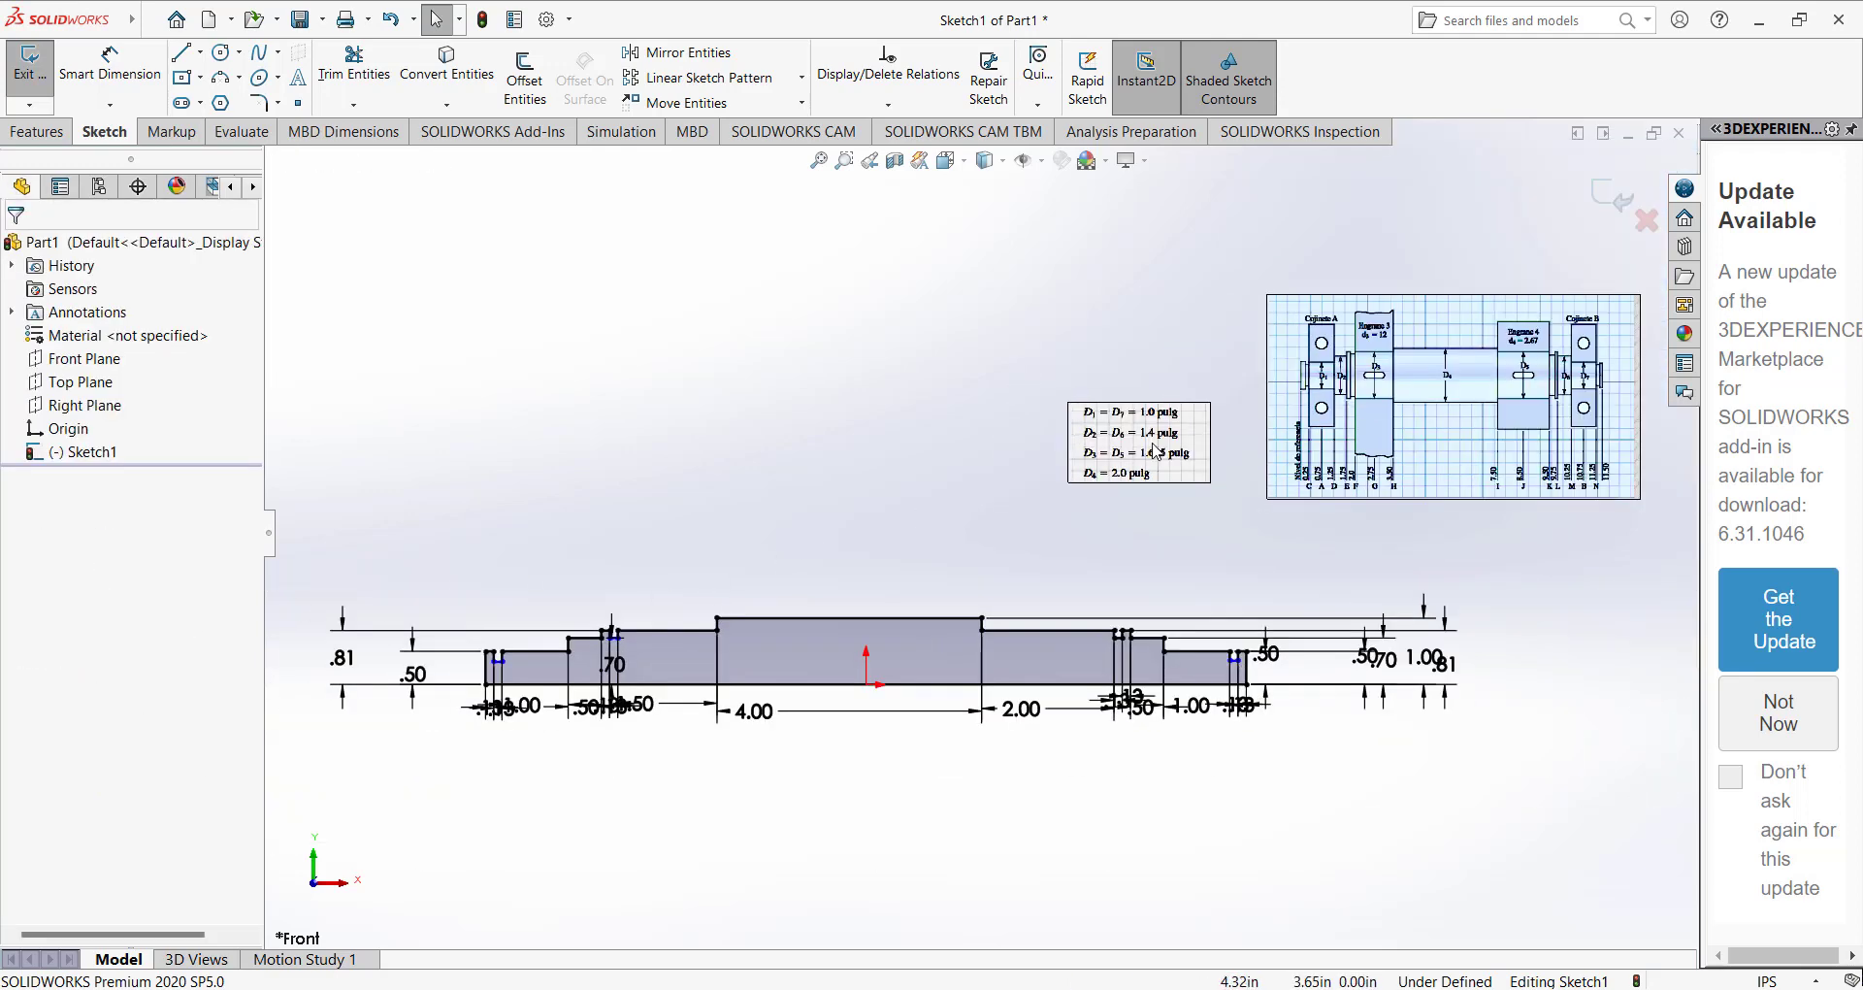
# Move the diameter table and the shaft reference drawing so both sit above the centred profile.
pyautogui.doubleClick(1150, 444)
pyautogui.moveTo(1151, 443); pyautogui.dragTo(604, 446)
pyautogui.moveTo(1434, 423)
pyautogui.mouseDown()
pyautogui.moveTo(844, 463)
pyautogui.moveTo(961, 456)
pyautogui.mouseUp()
# Dimension the depth of the last groove near the profile's right end as 0.1 in.
pyautogui.scroll(-1, 759, 641)
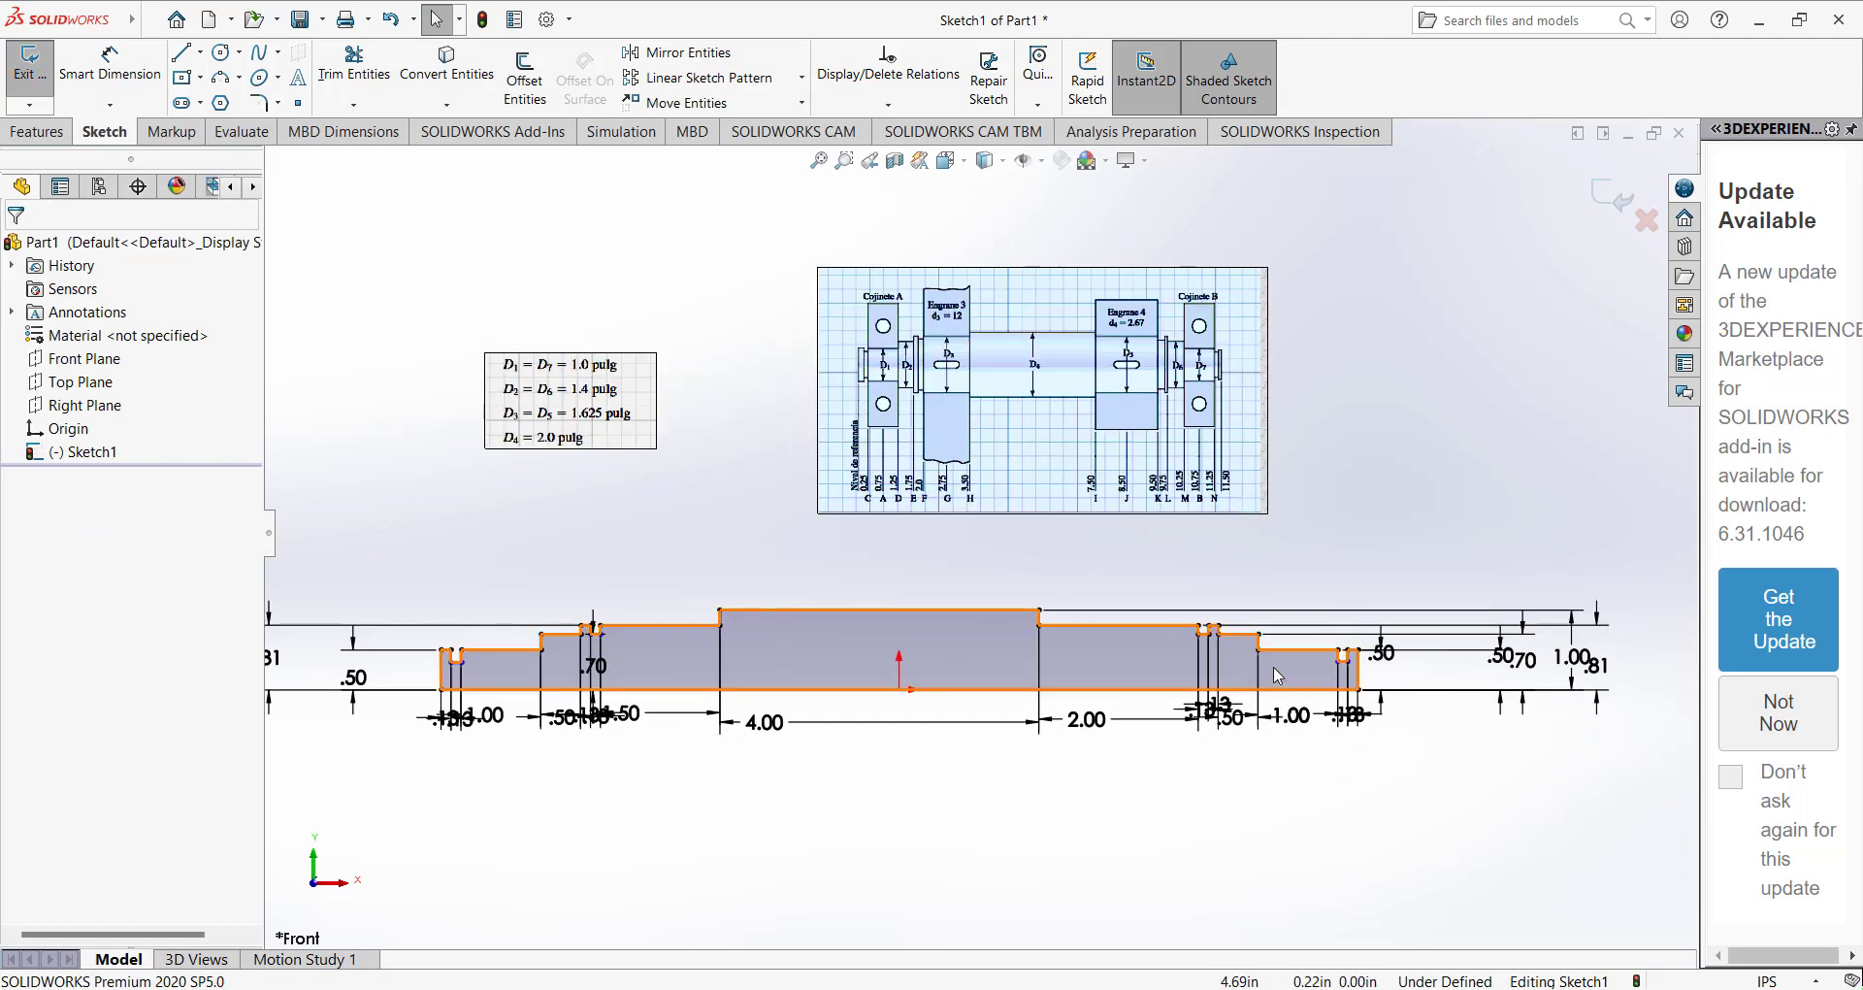
pyautogui.scroll(-6, 1368, 669)
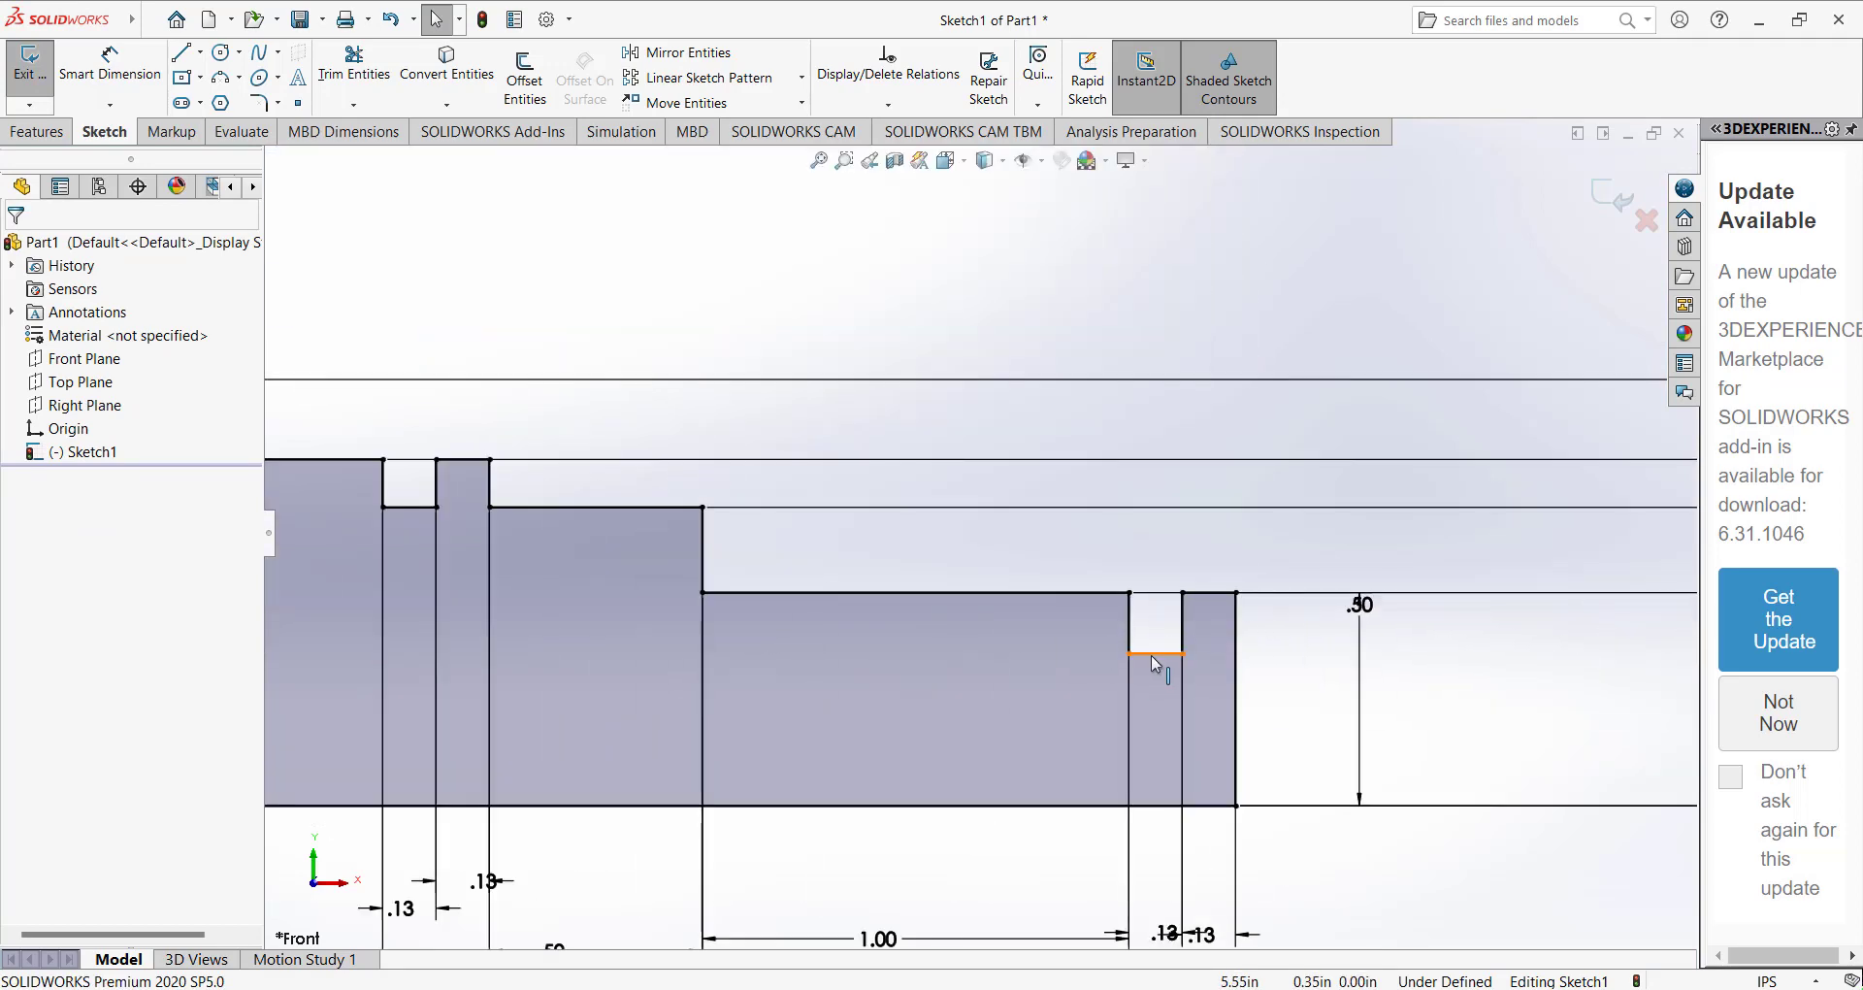
pyautogui.click(1154, 653)
pyautogui.click(1021, 419)
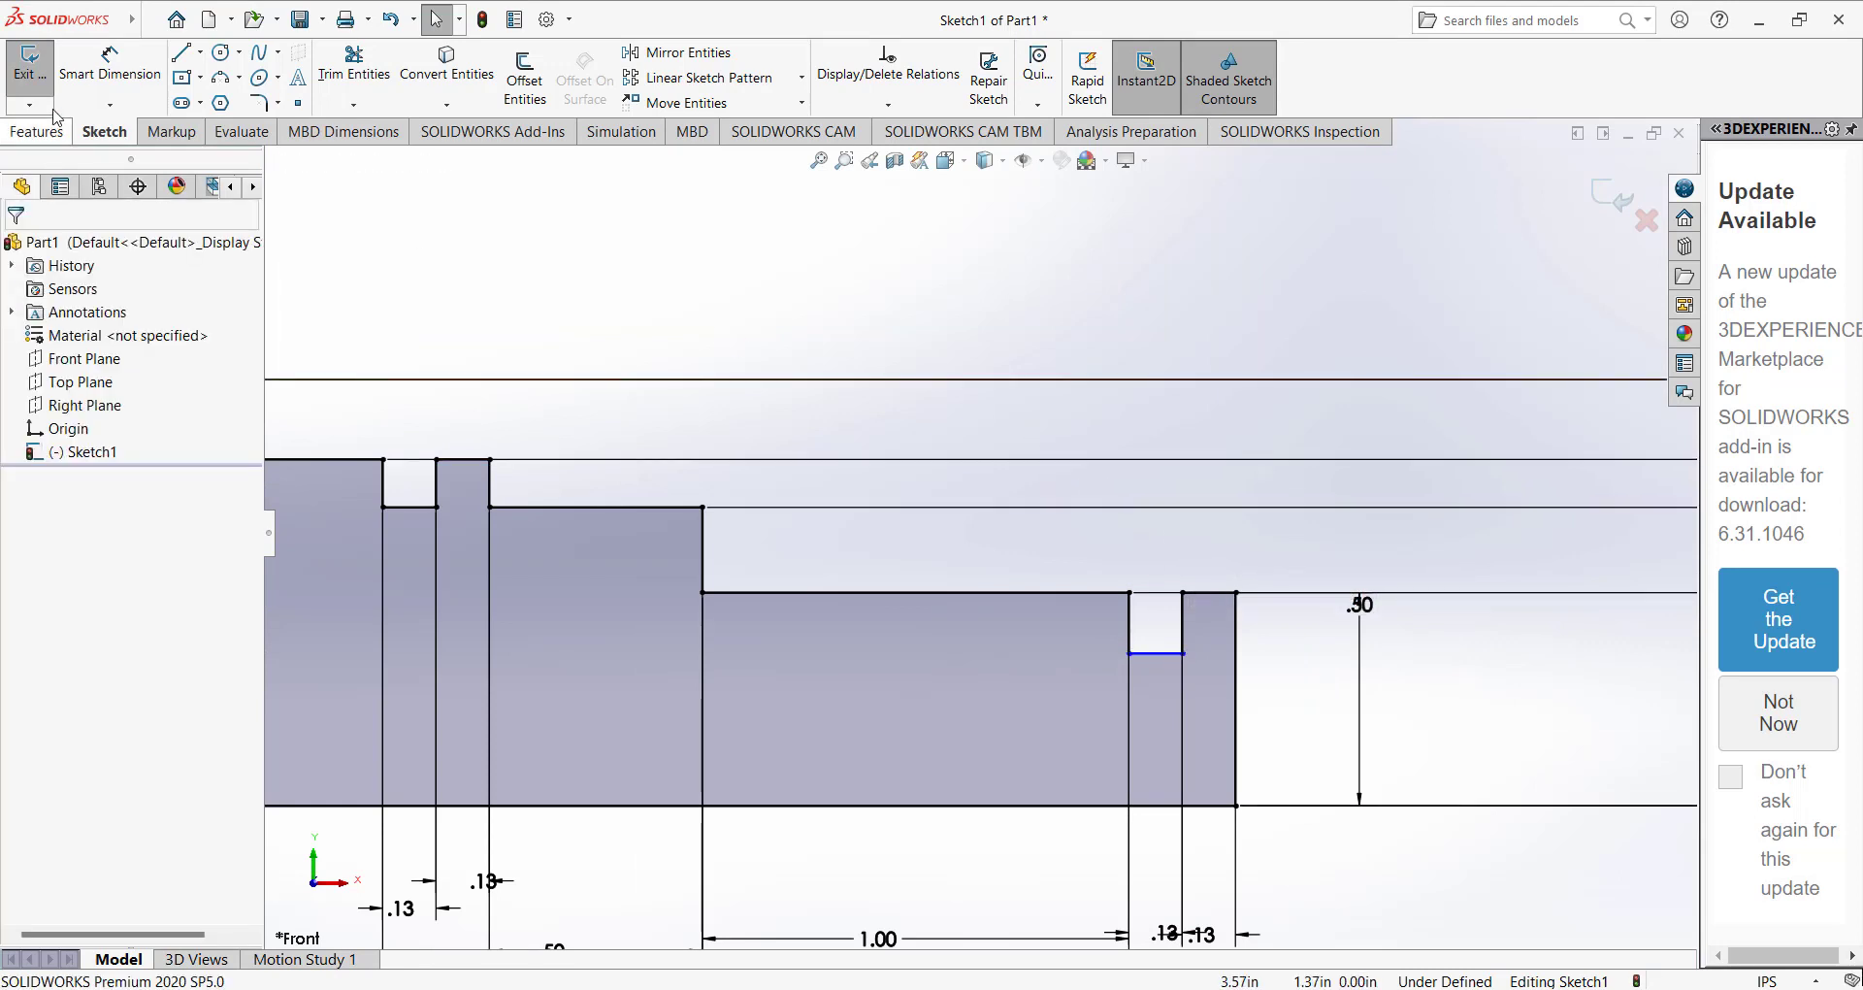
pyautogui.click(104, 75)
pyautogui.click(1154, 652)
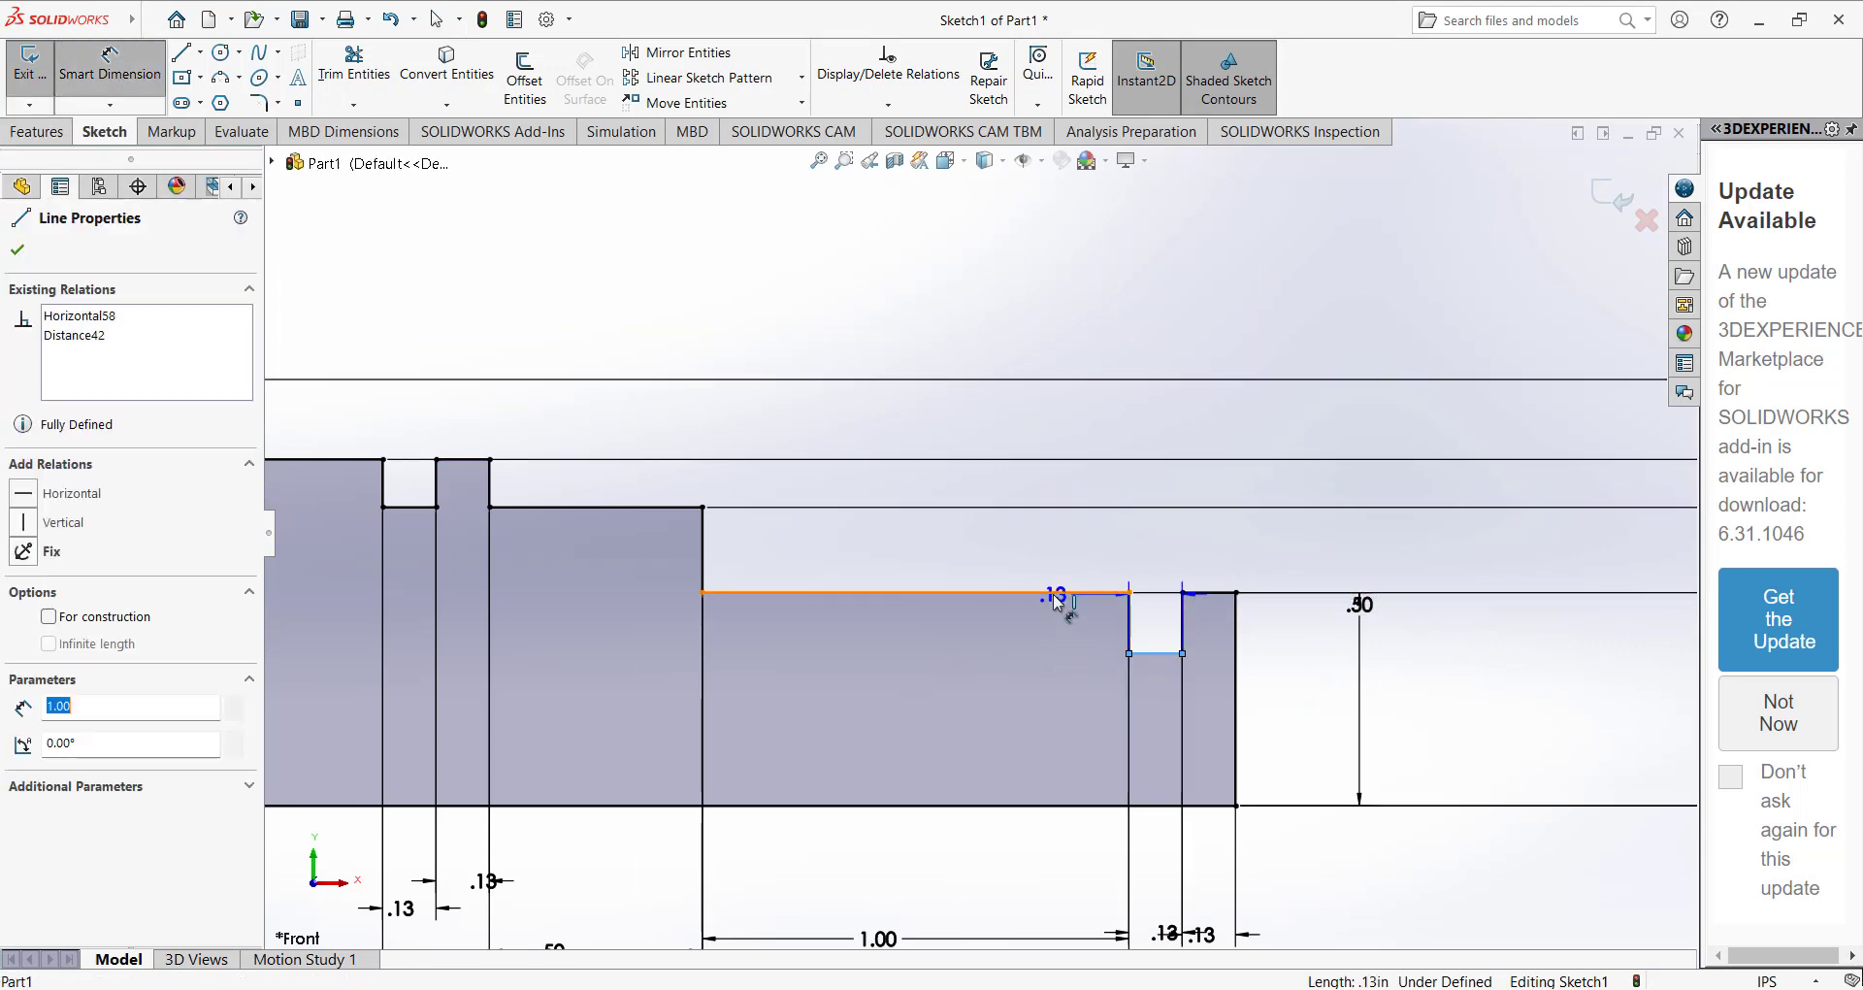
pyautogui.click(1057, 593)
pyautogui.click(1276, 627)
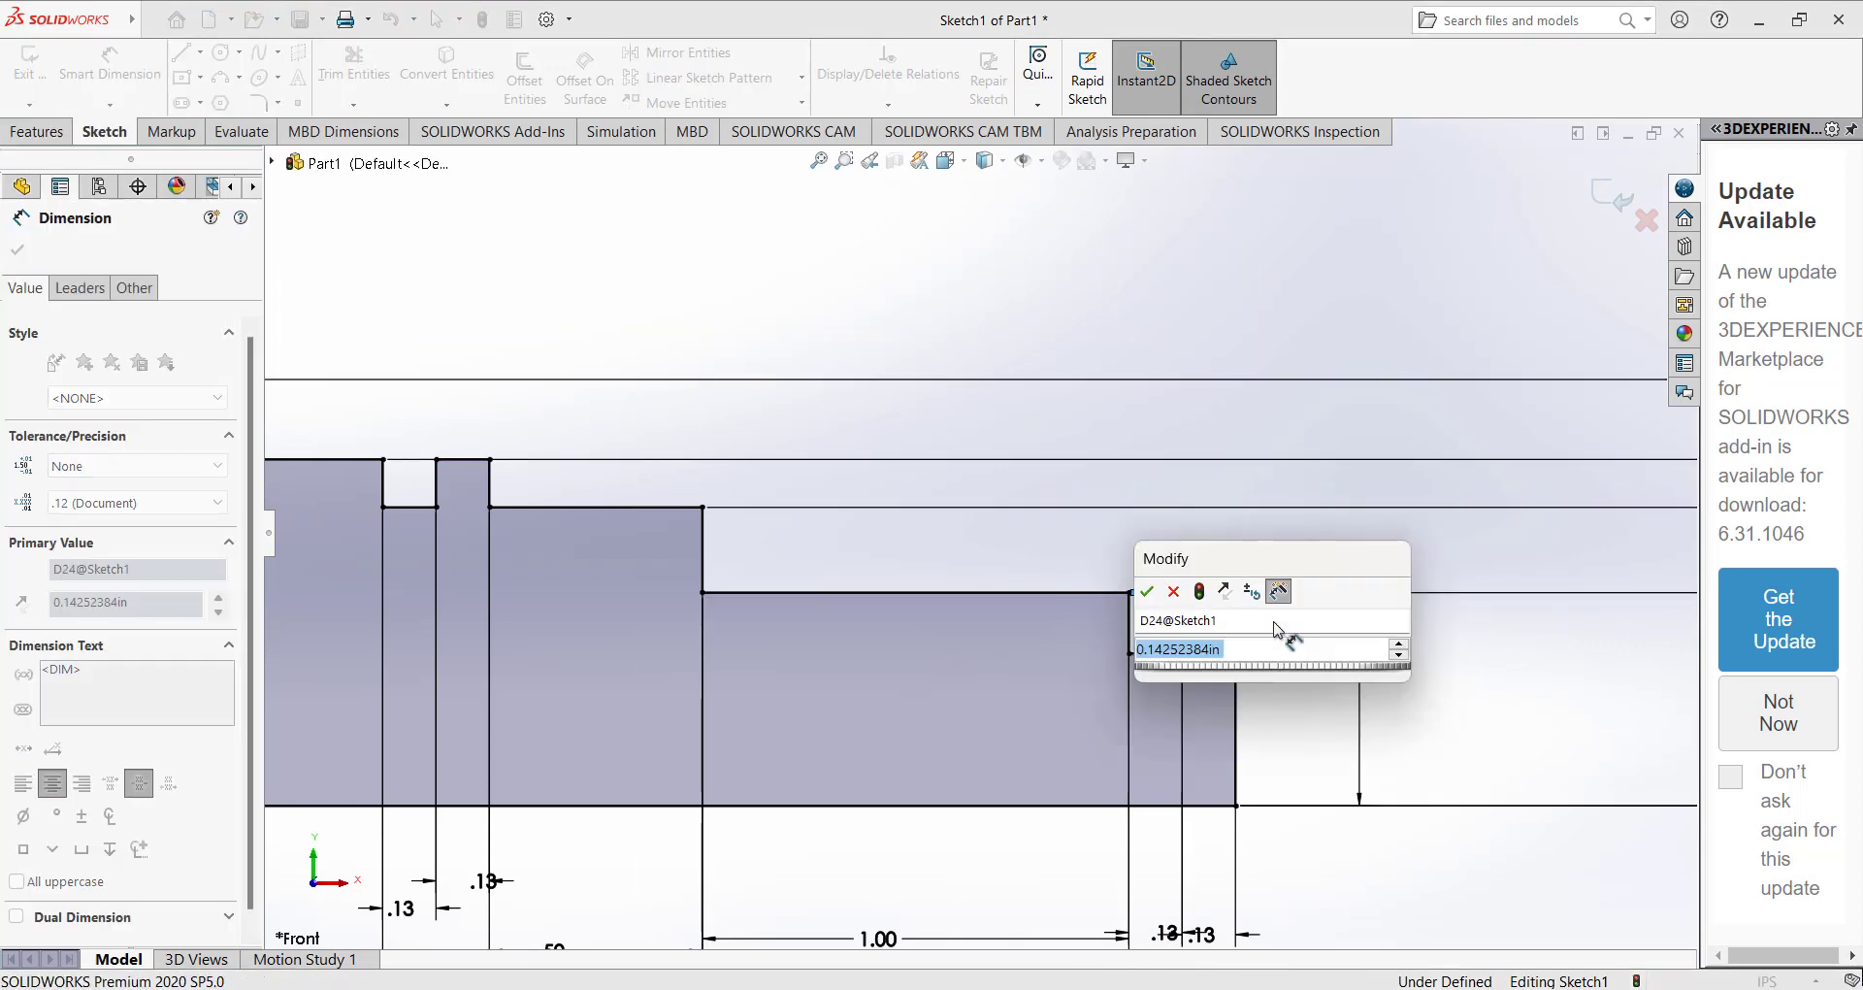
pyautogui.write('0.')
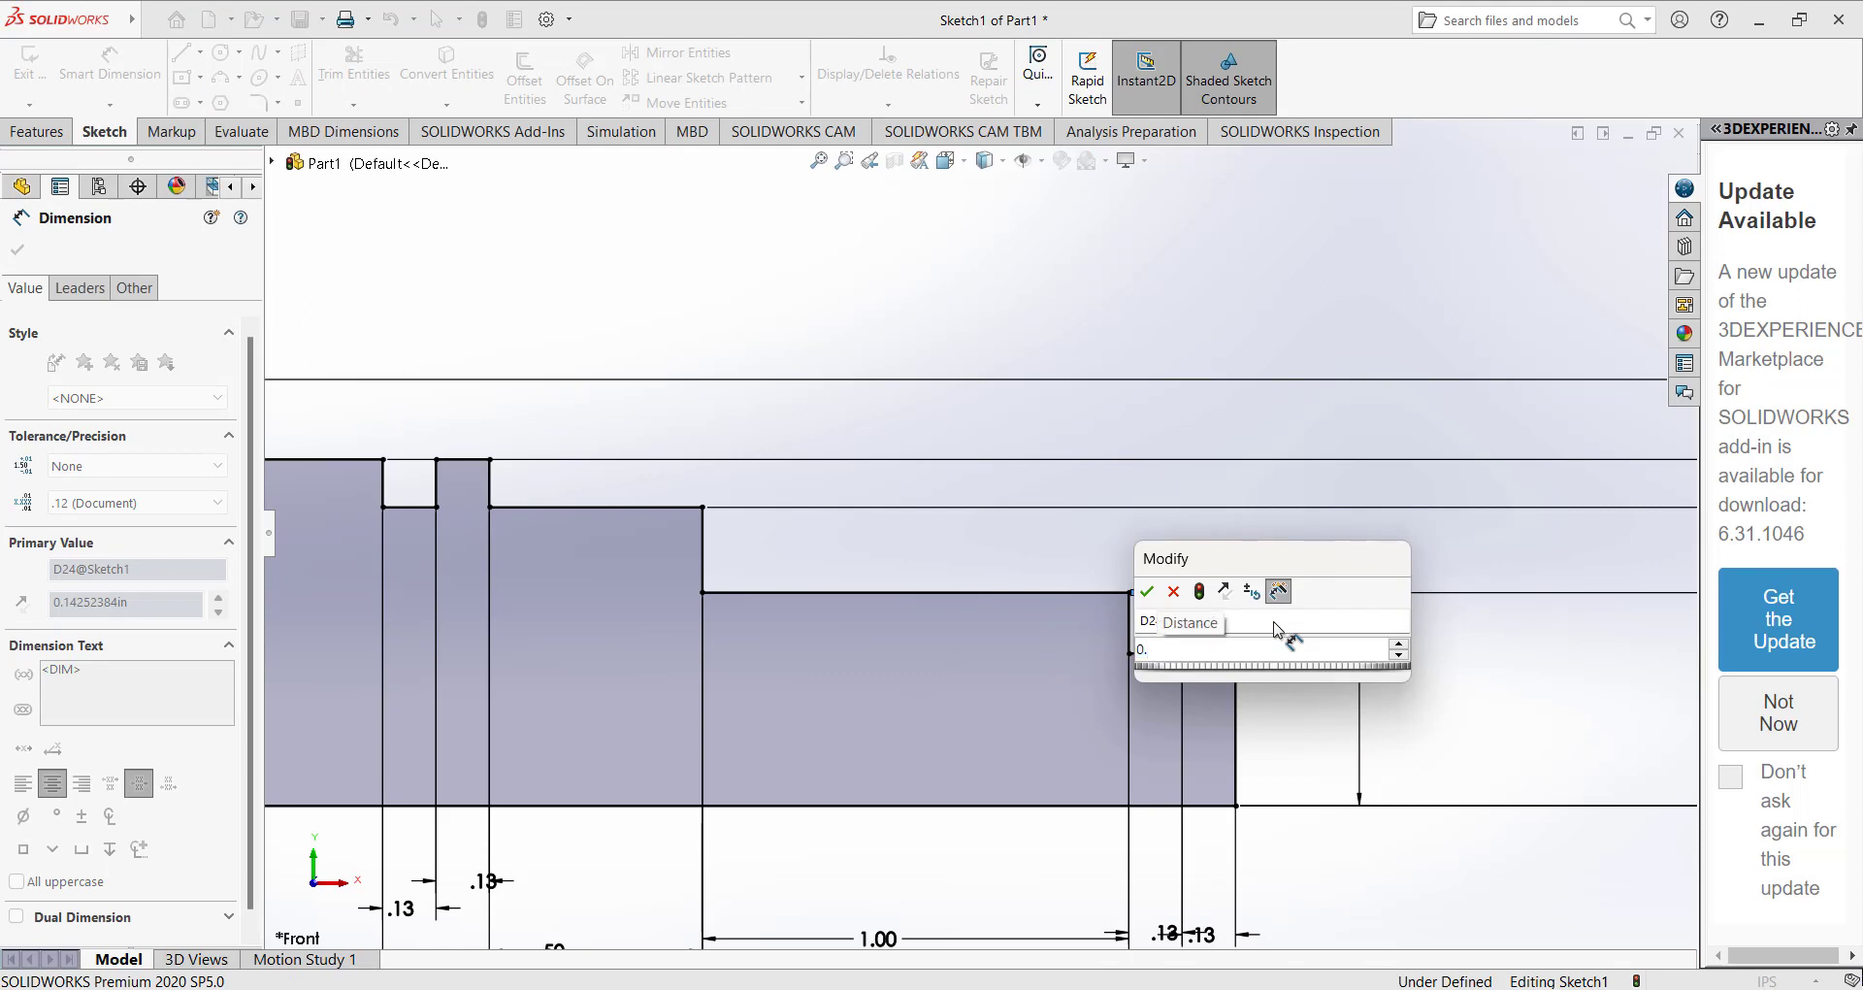
pyautogui.write('1')
pyautogui.press('Return')
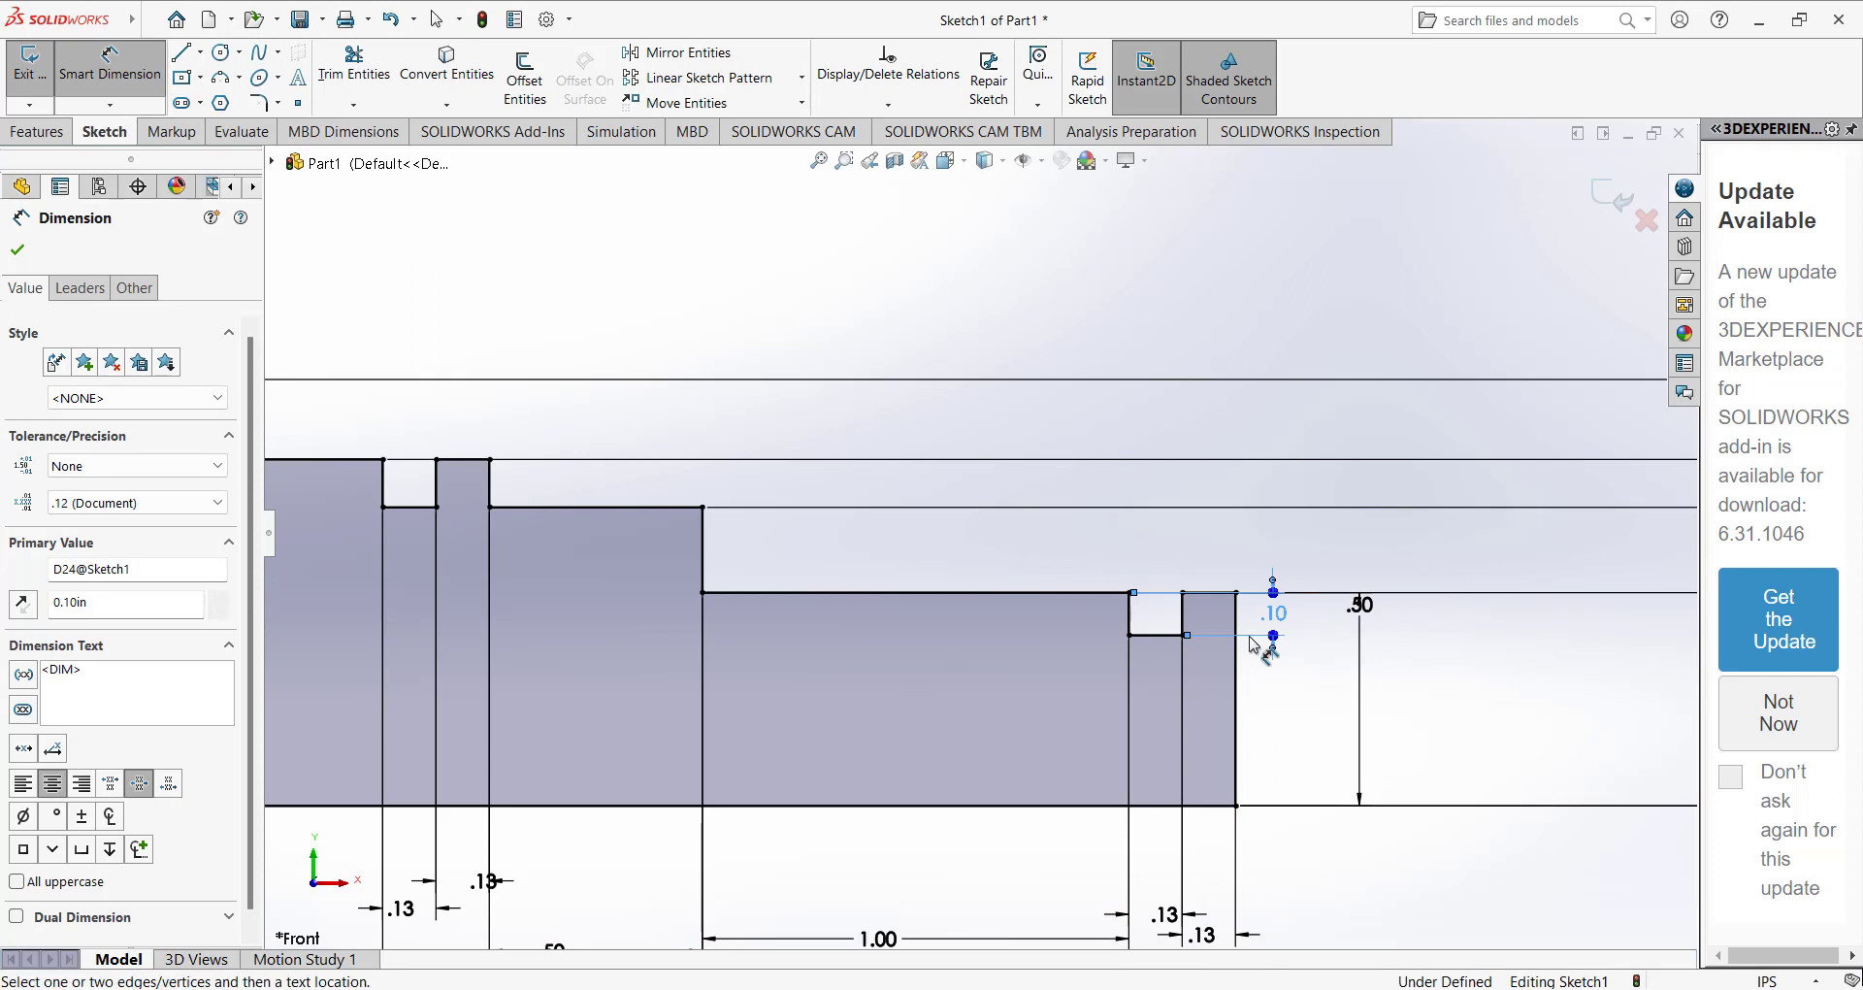
# Set the right-end groove's depth to 0.05 in.
pyautogui.doubleClick(1275, 616)
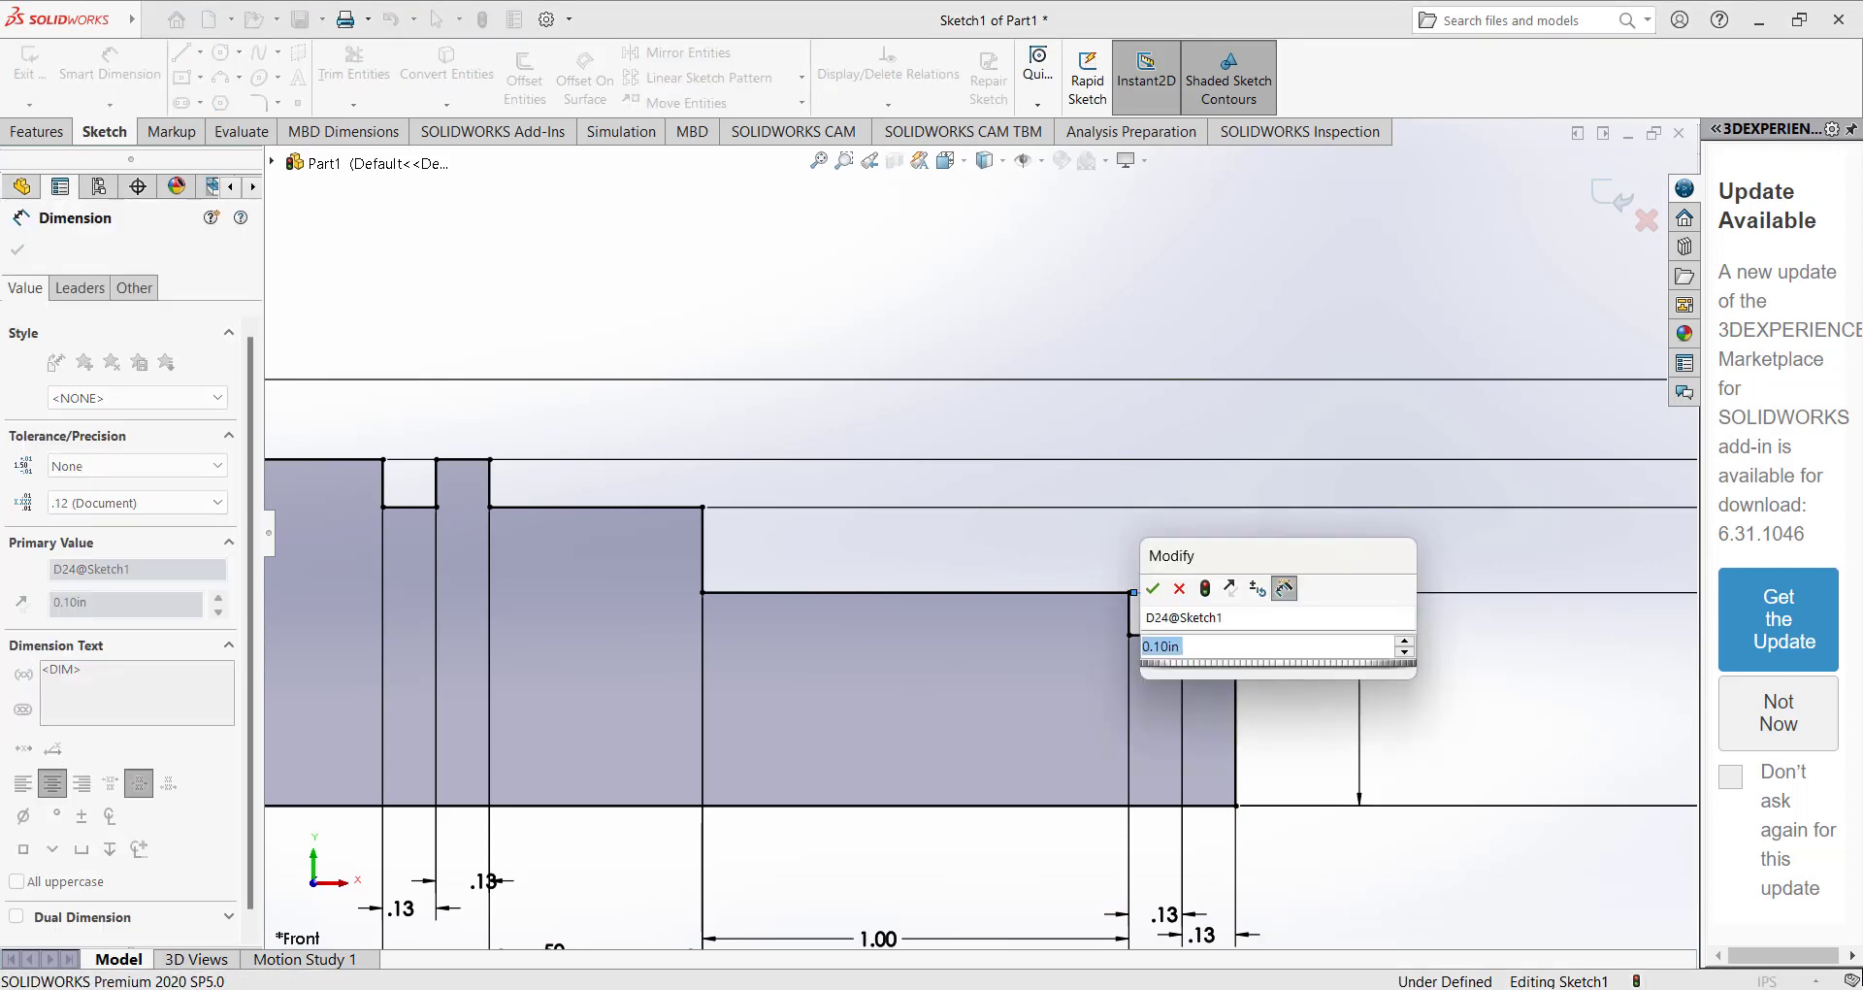
pyautogui.write('0.0')
pyautogui.press('Return')
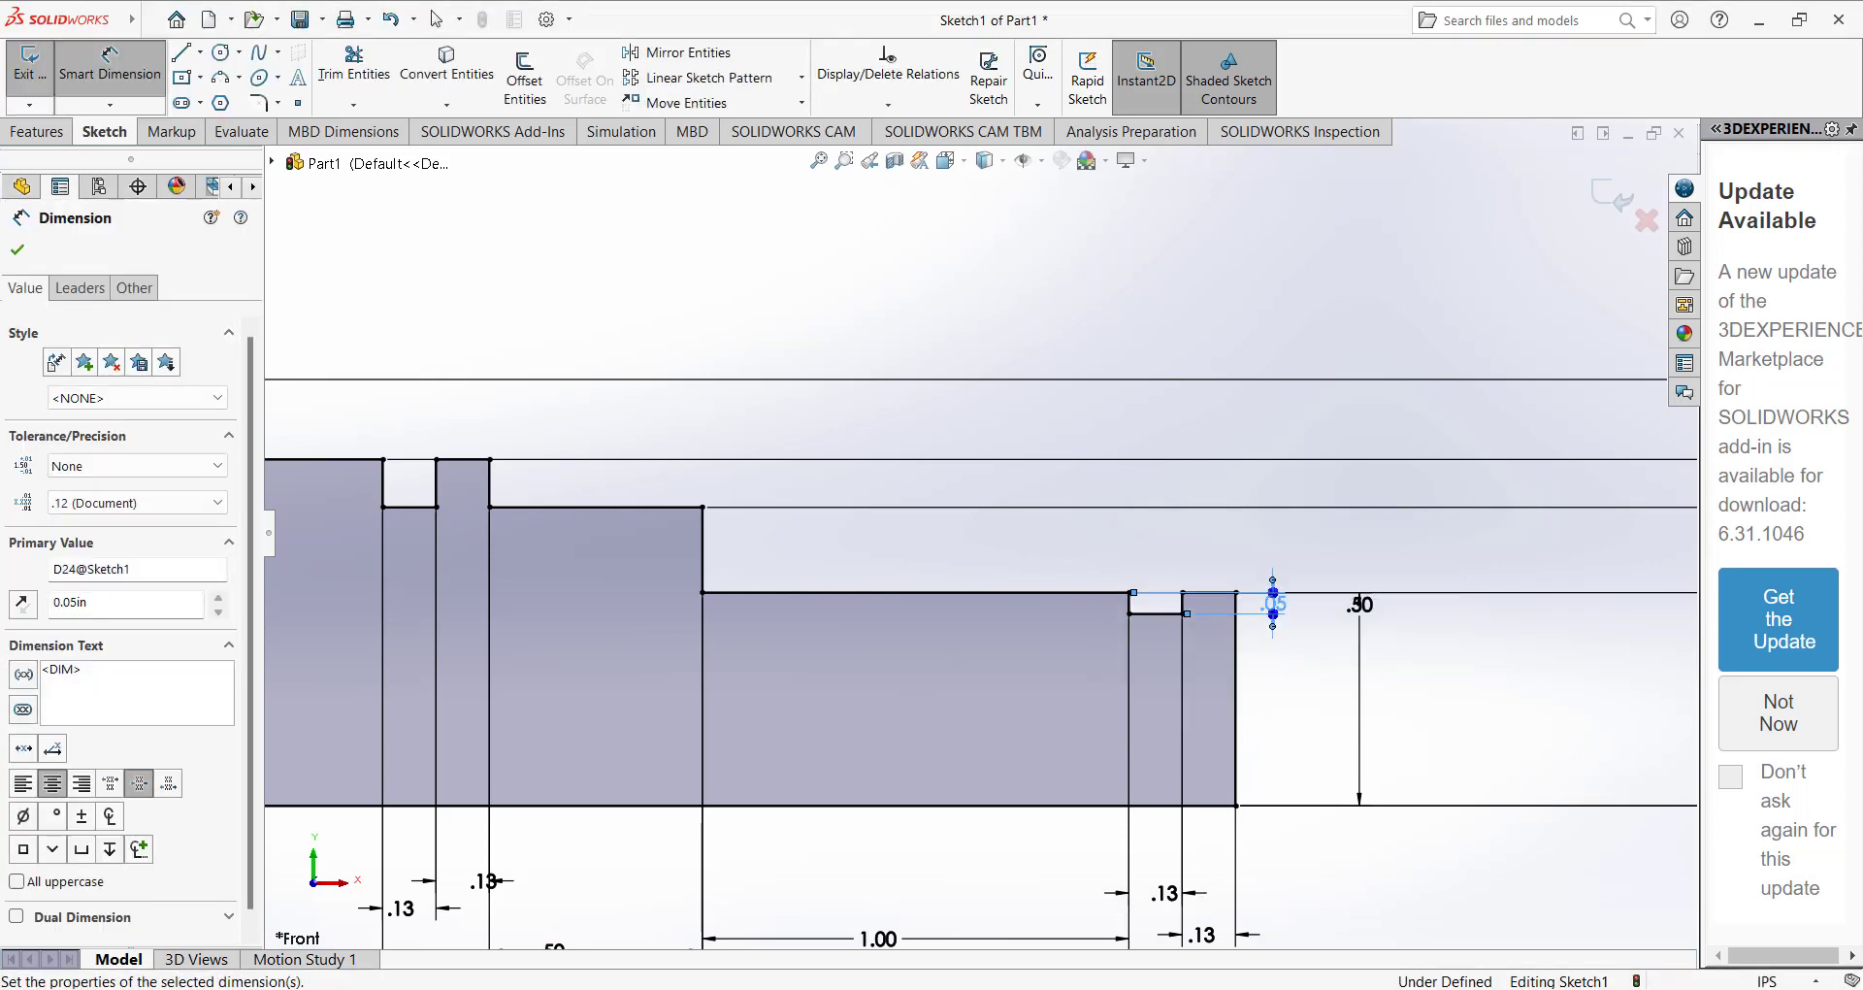
# Dimension the depth of the first groove near the profile's left end as 0.05 in.
pyautogui.scroll(2, 1164, 579)
pyautogui.scroll(4, 1164, 579)
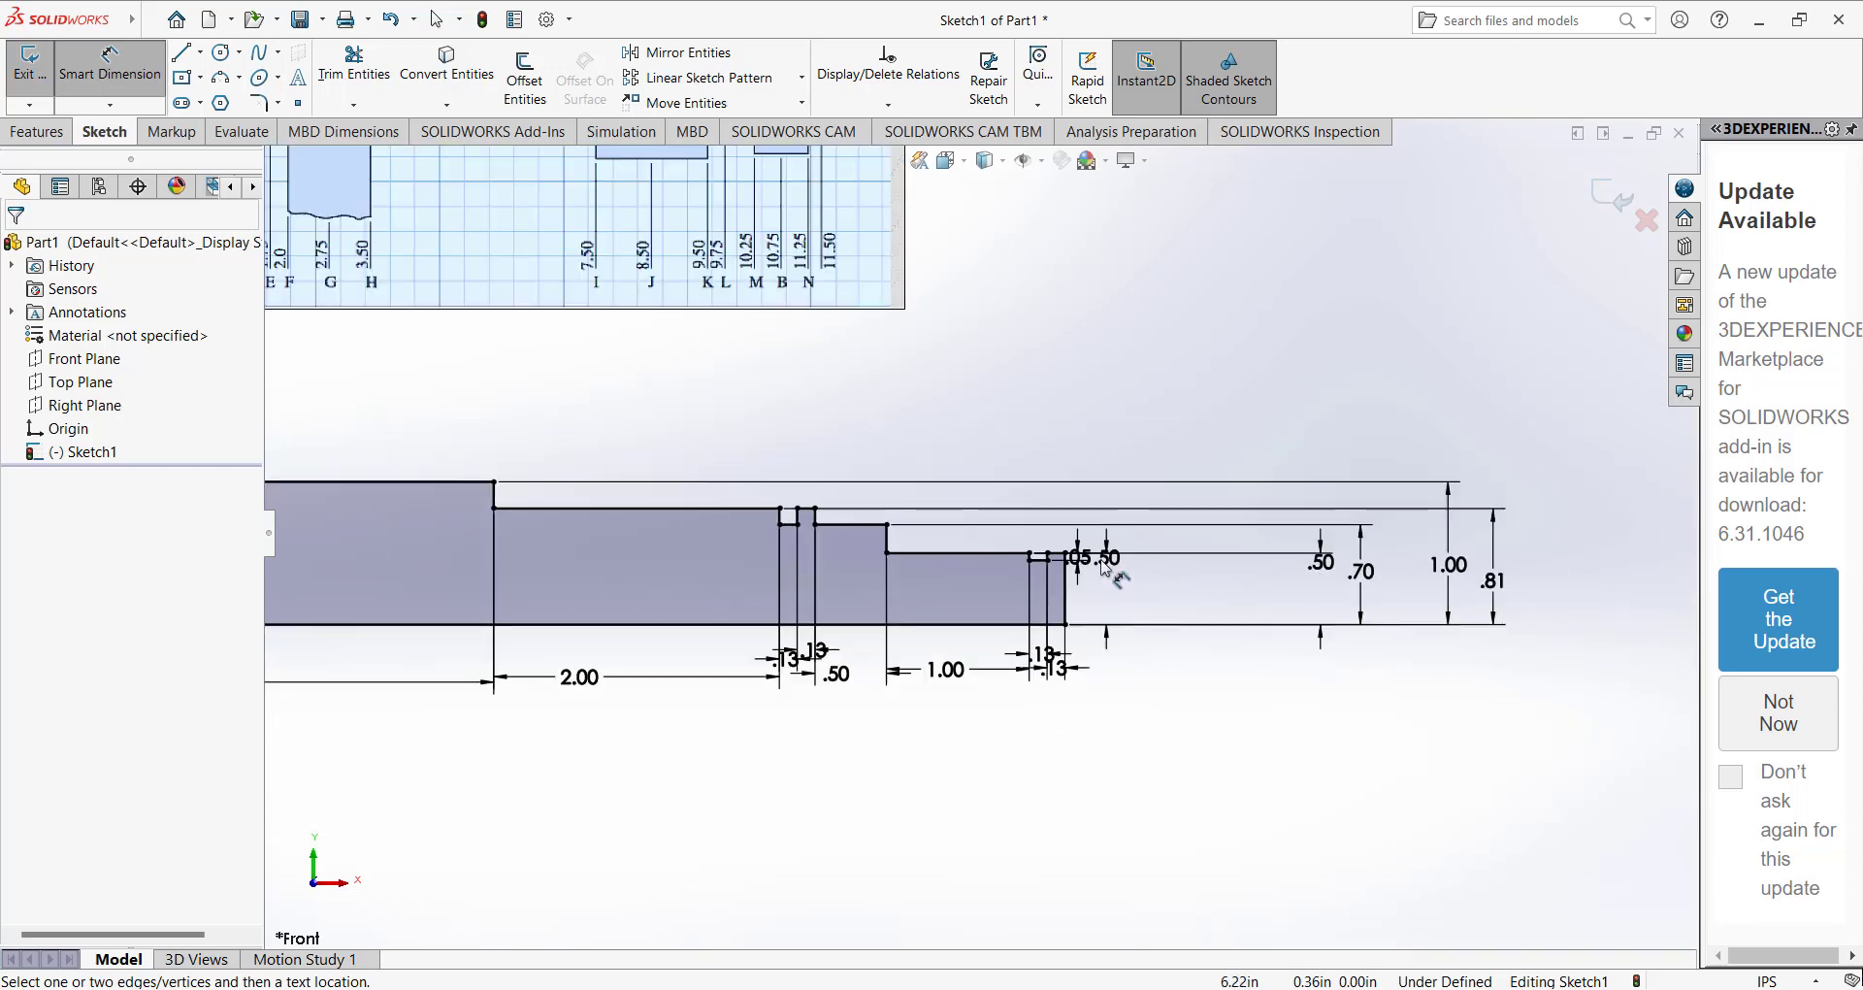
pyautogui.scroll(-4, 983, 541)
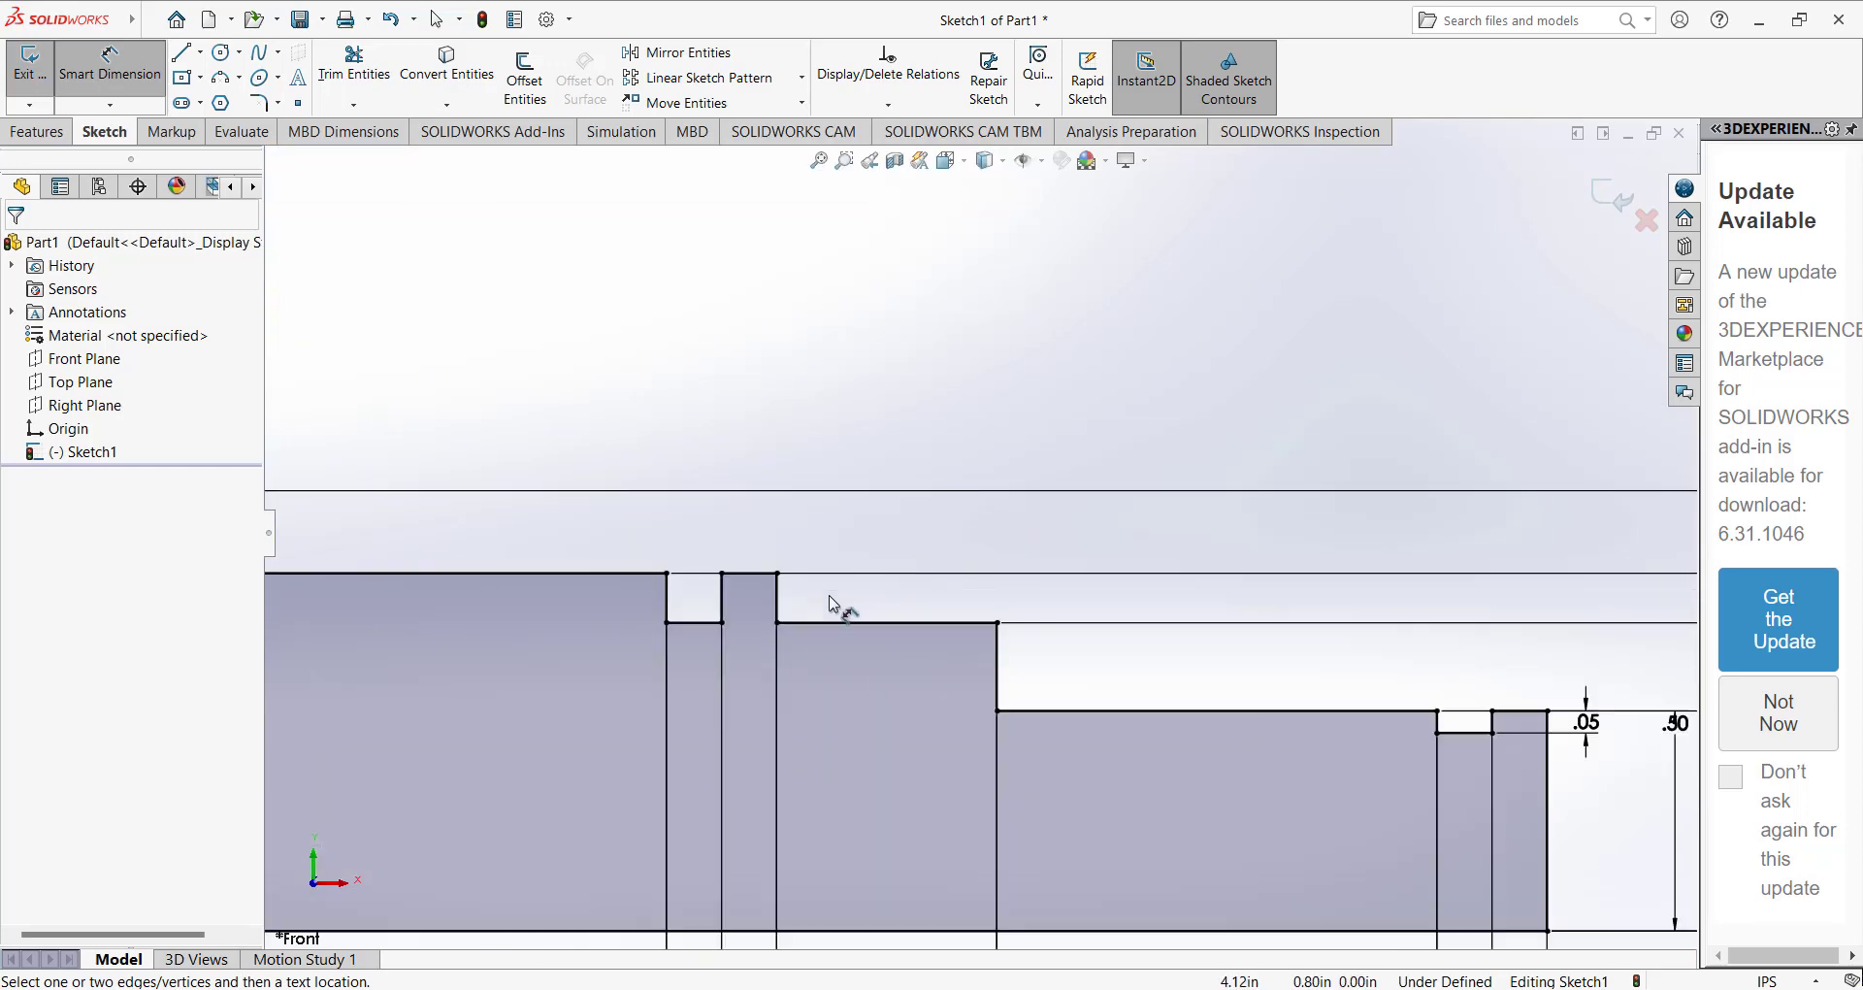
pyautogui.scroll(5, 849, 608)
pyautogui.scroll(-5, 683, 563)
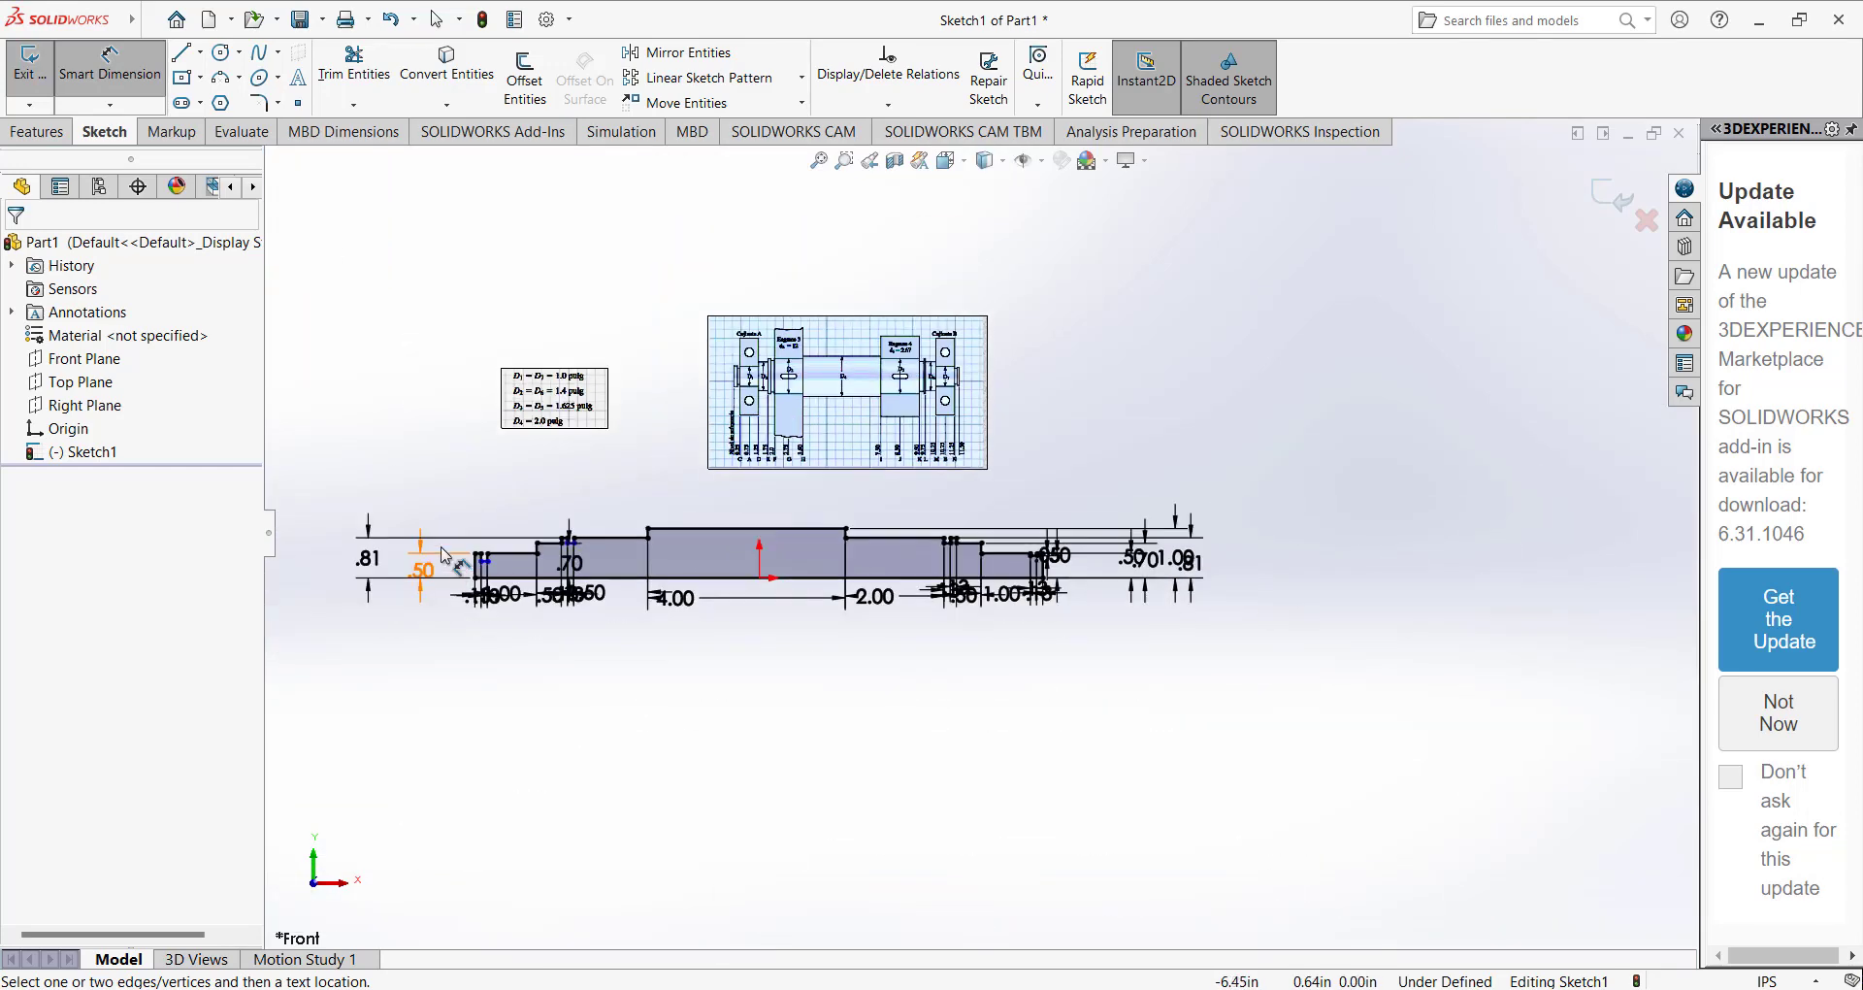
pyautogui.click(632, 560)
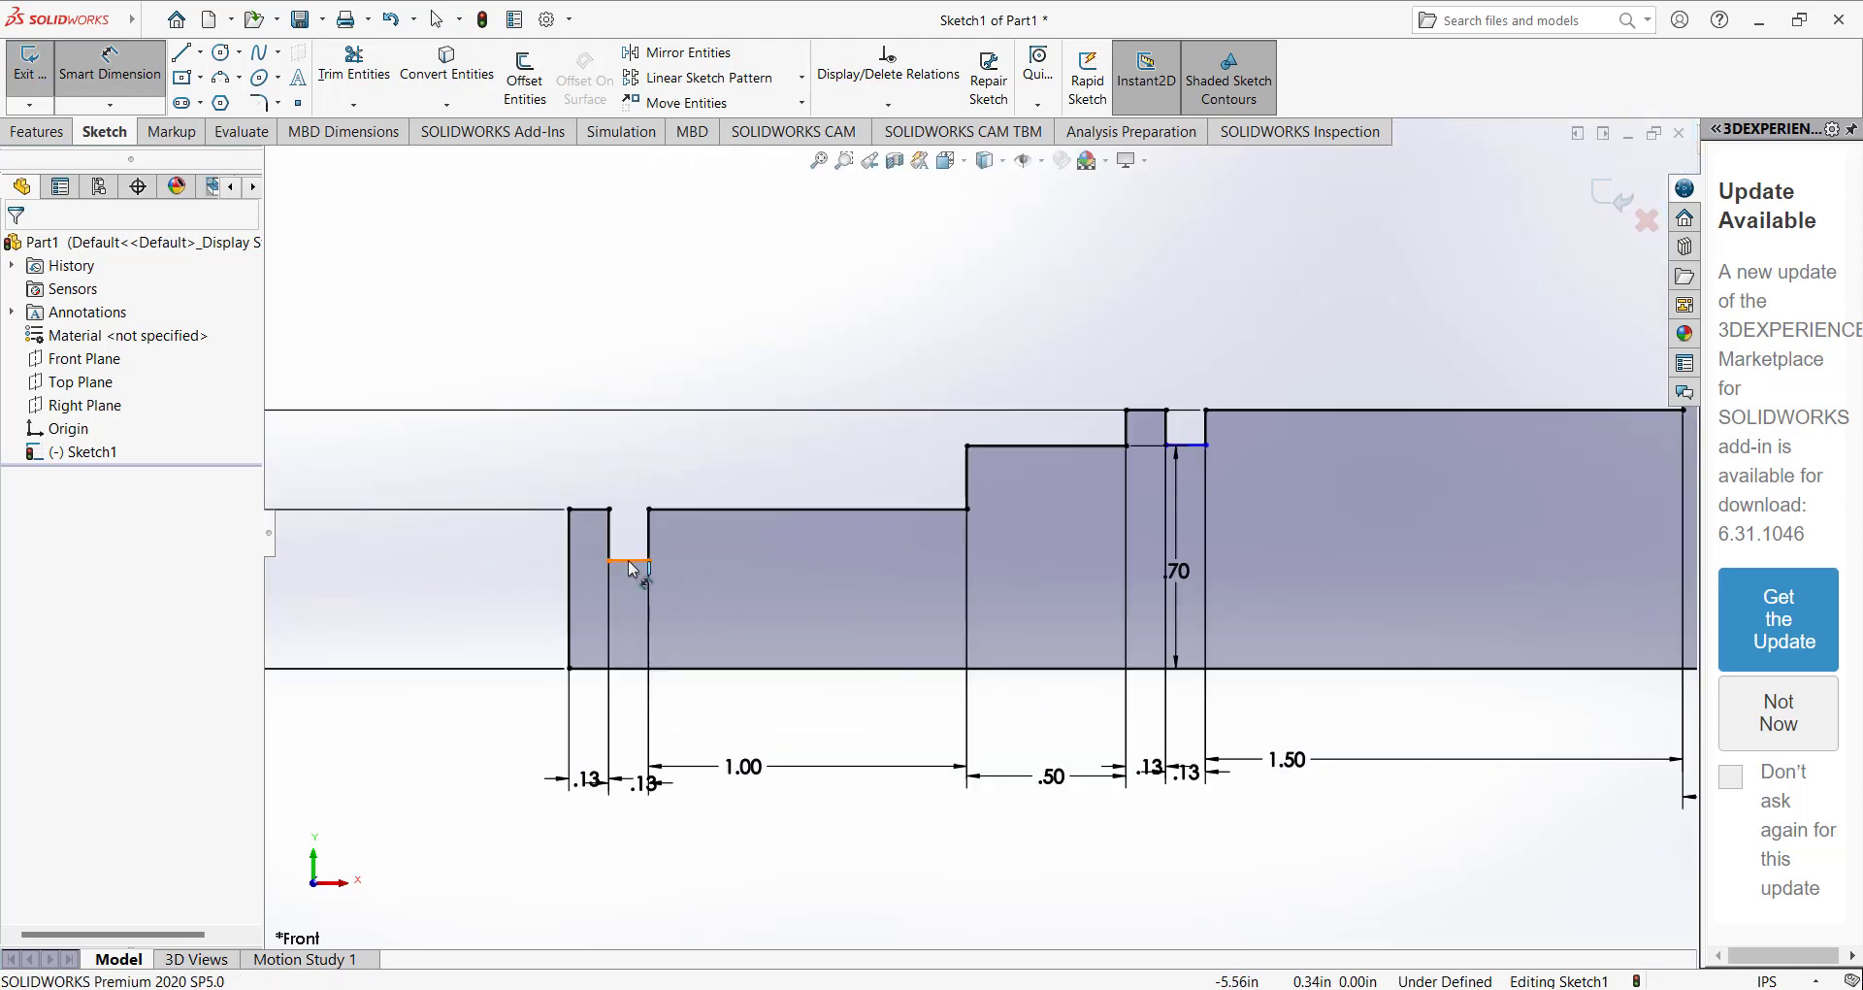
pyautogui.click(499, 543)
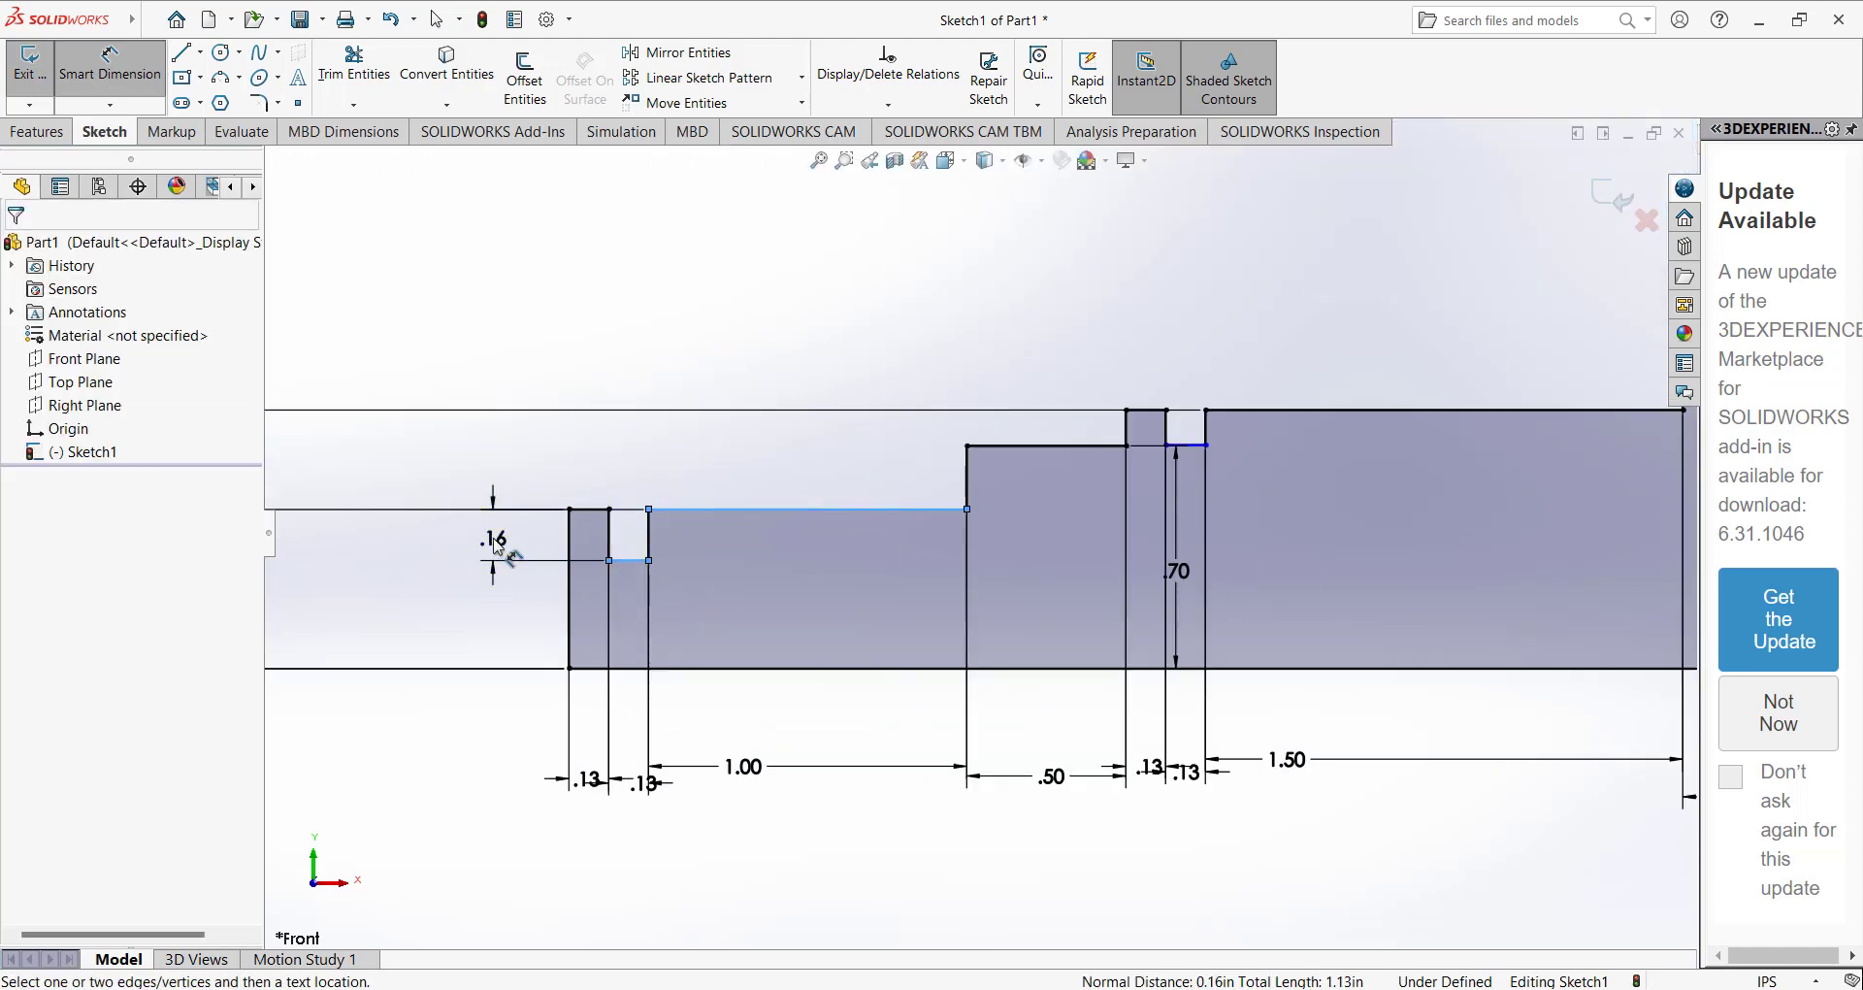
pyautogui.write('0.05')
pyautogui.press('Return')
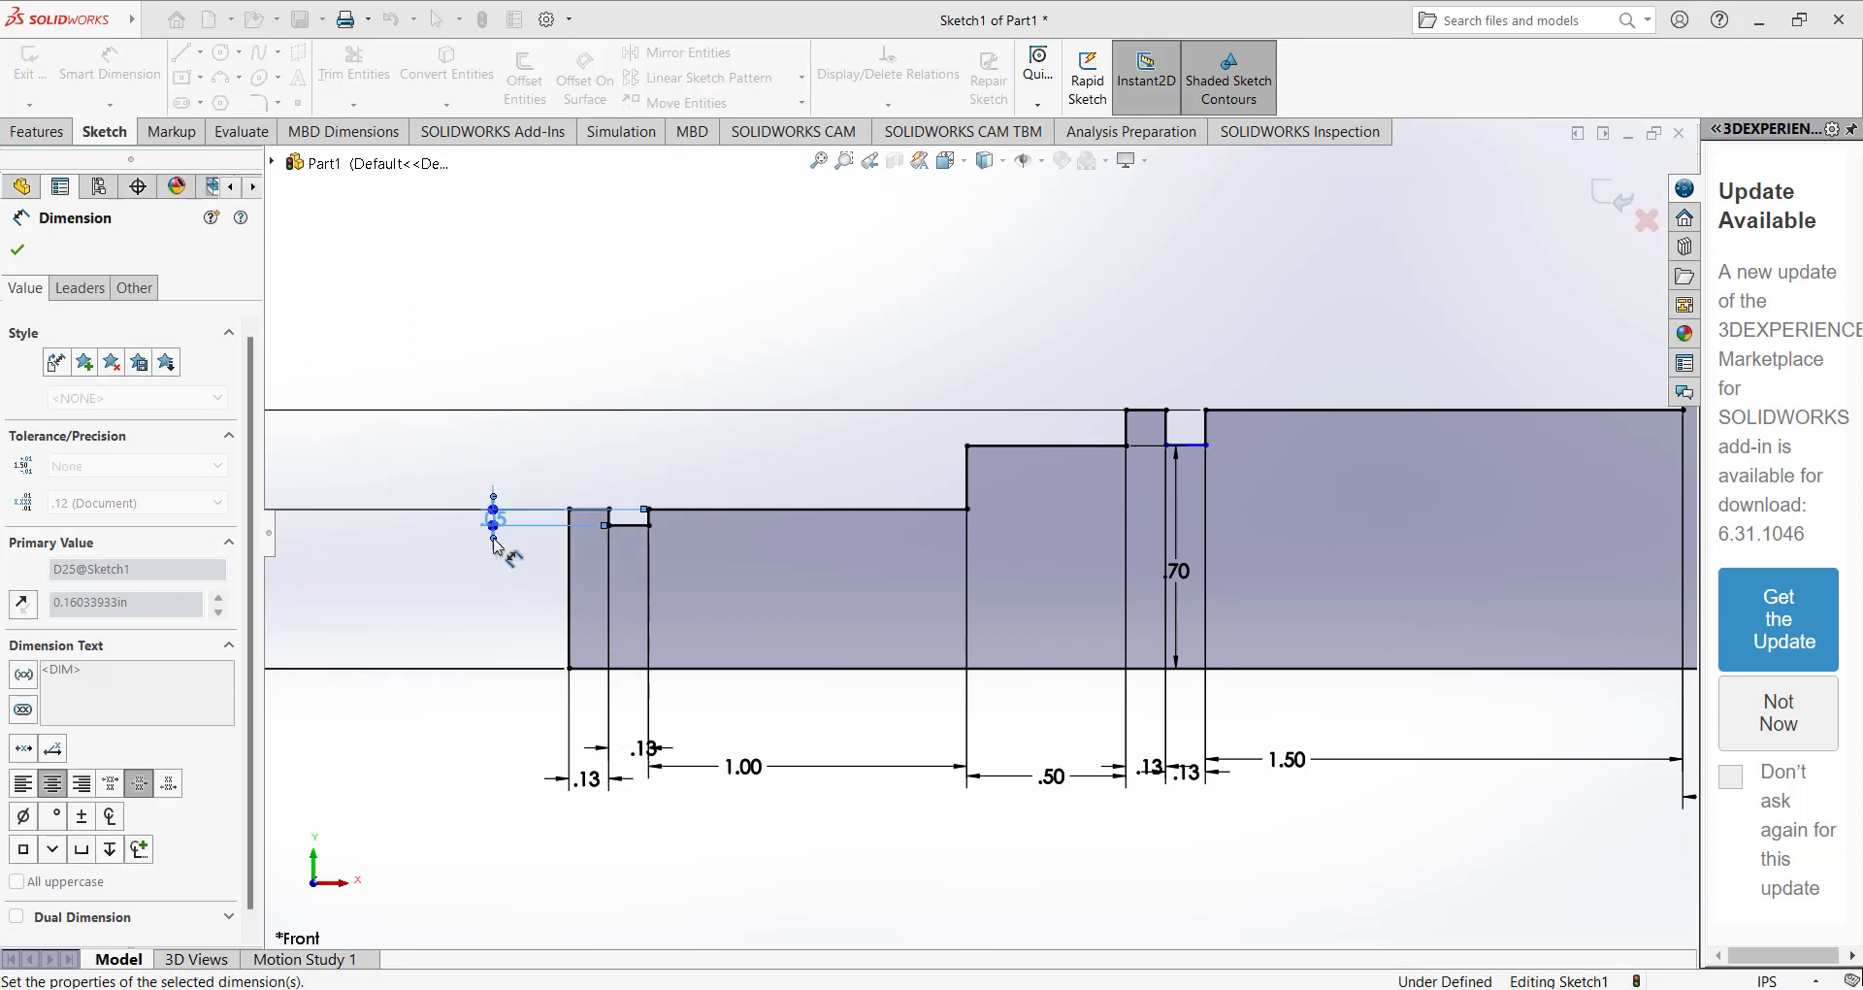
# Dimension the depth of the groove beside the left collar as 0.05 in, measured from the collar's top edge.
pyautogui.scroll(-4, 1108, 424)
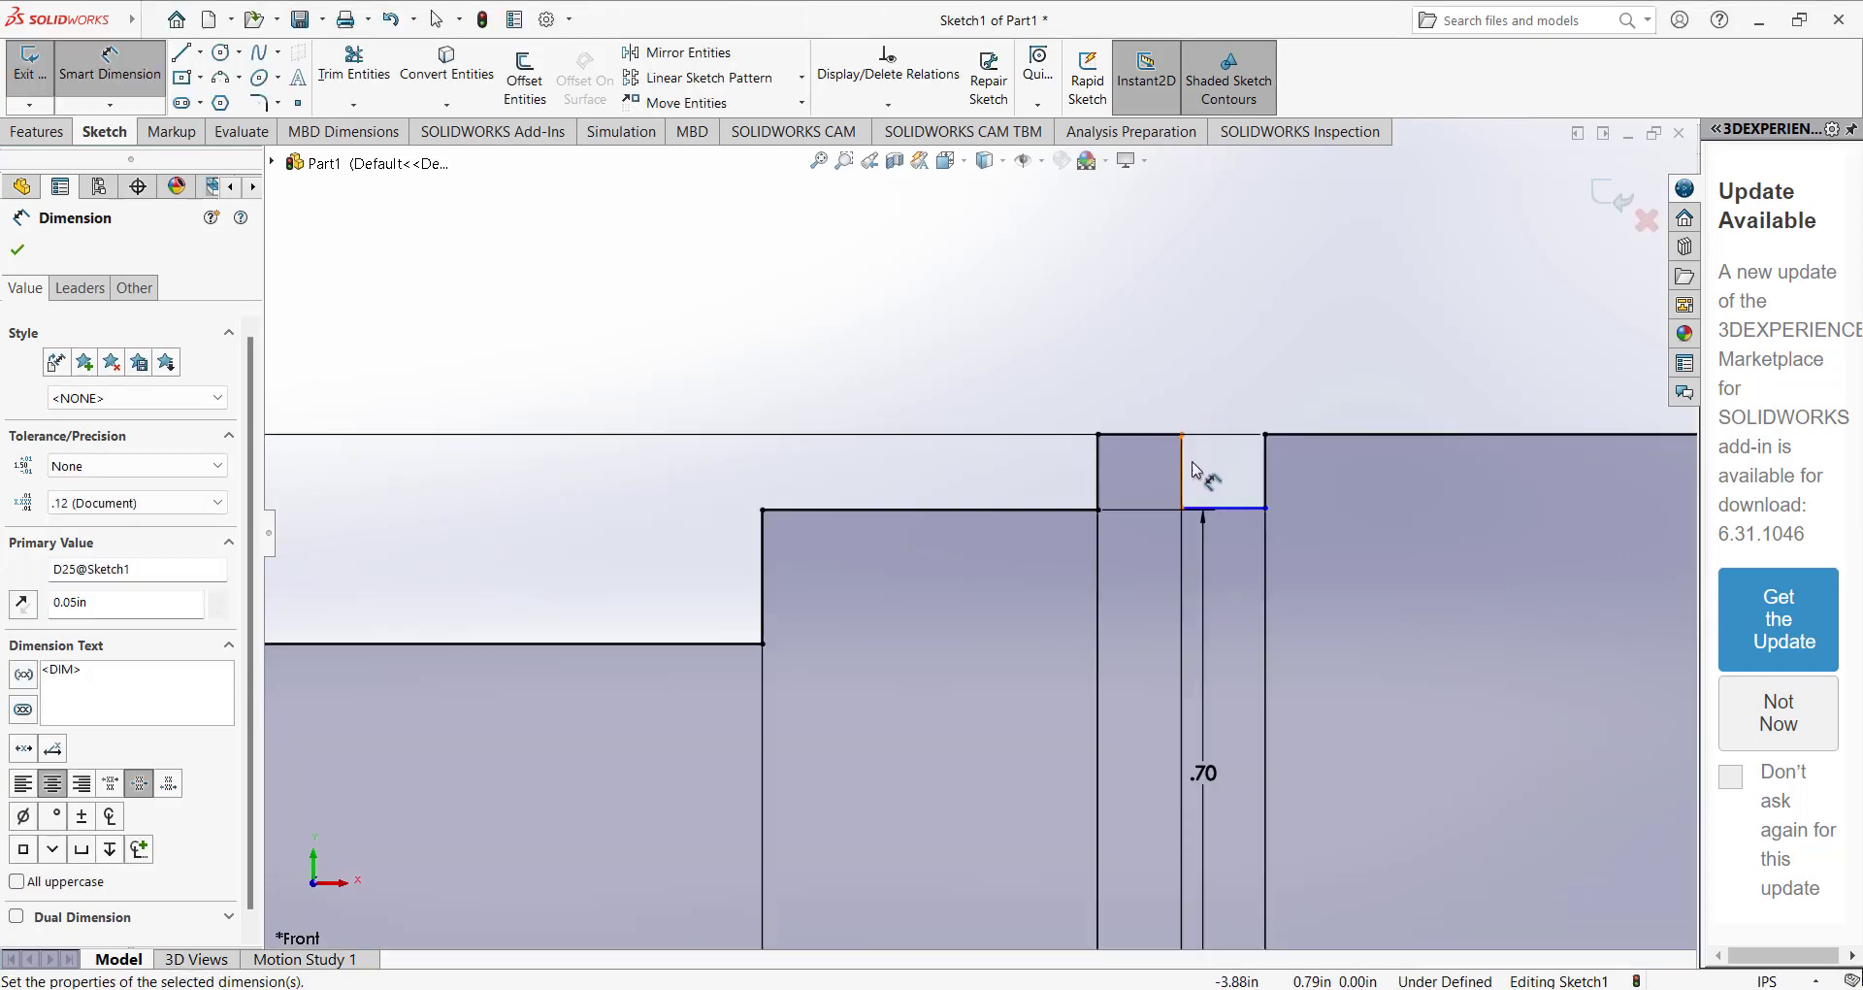
pyautogui.click(1227, 510)
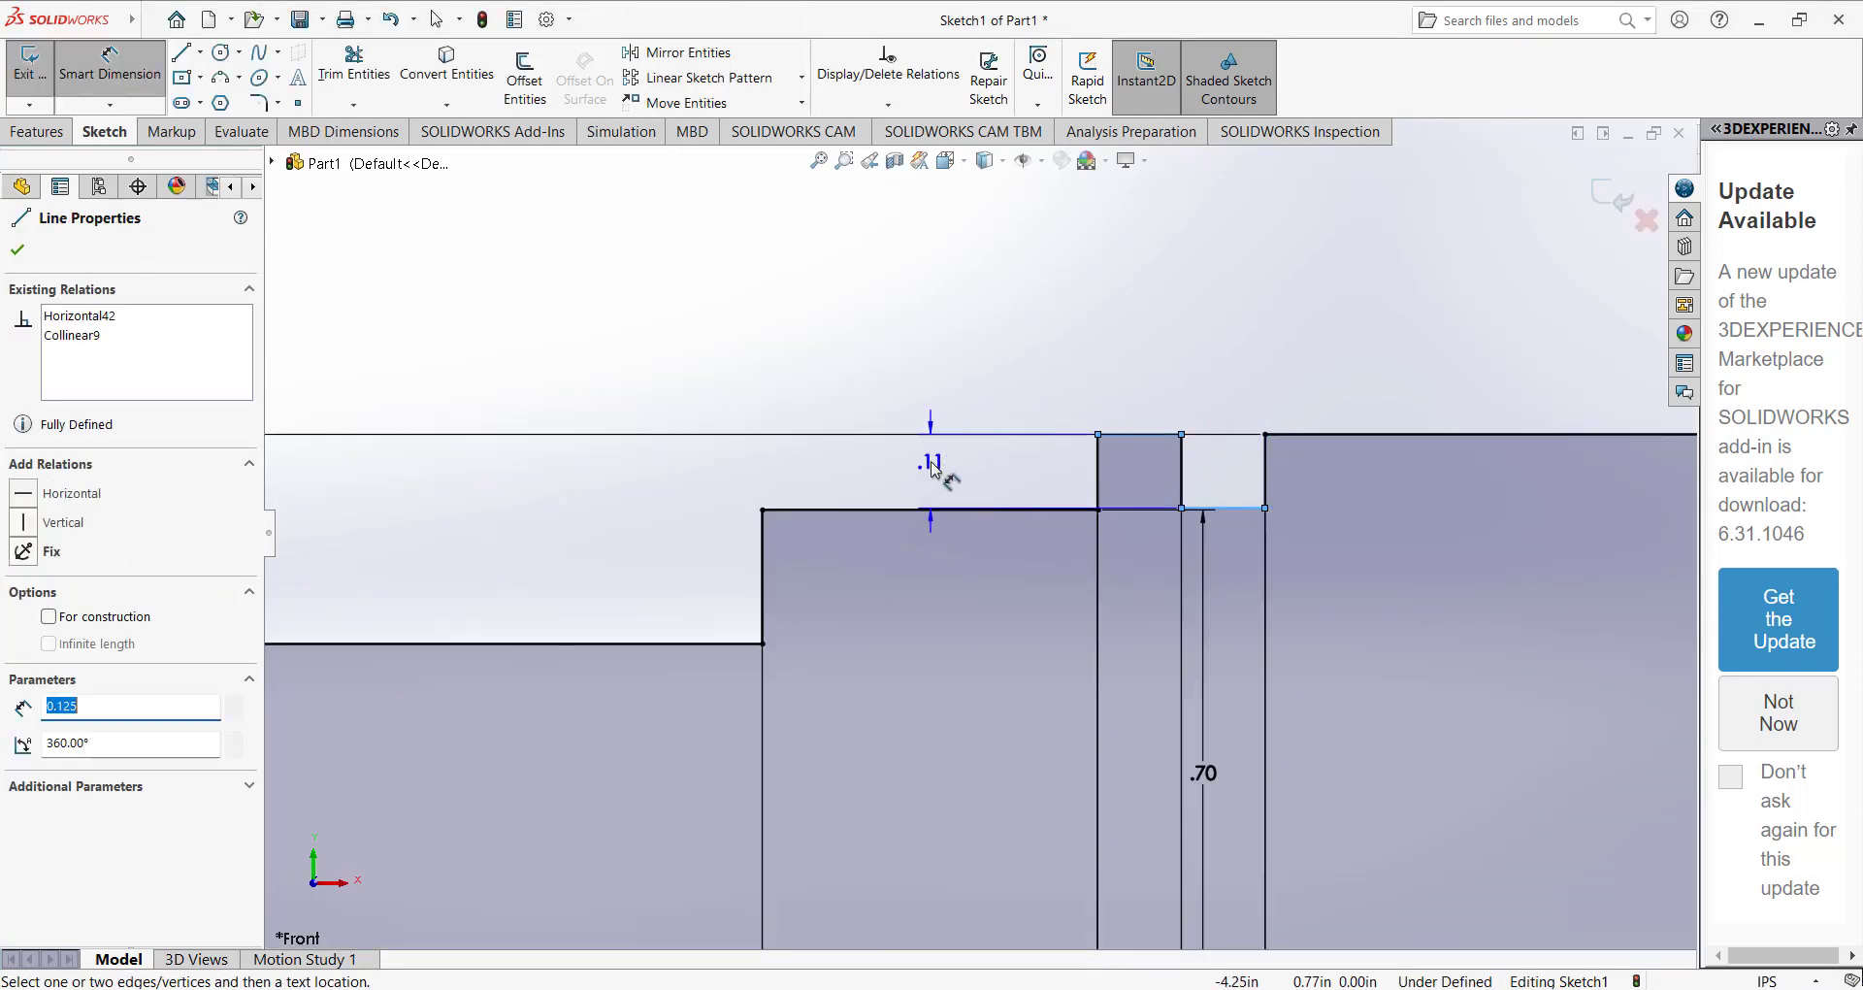
pyautogui.click(941, 470)
pyautogui.write('0.05')
pyautogui.press('Return')
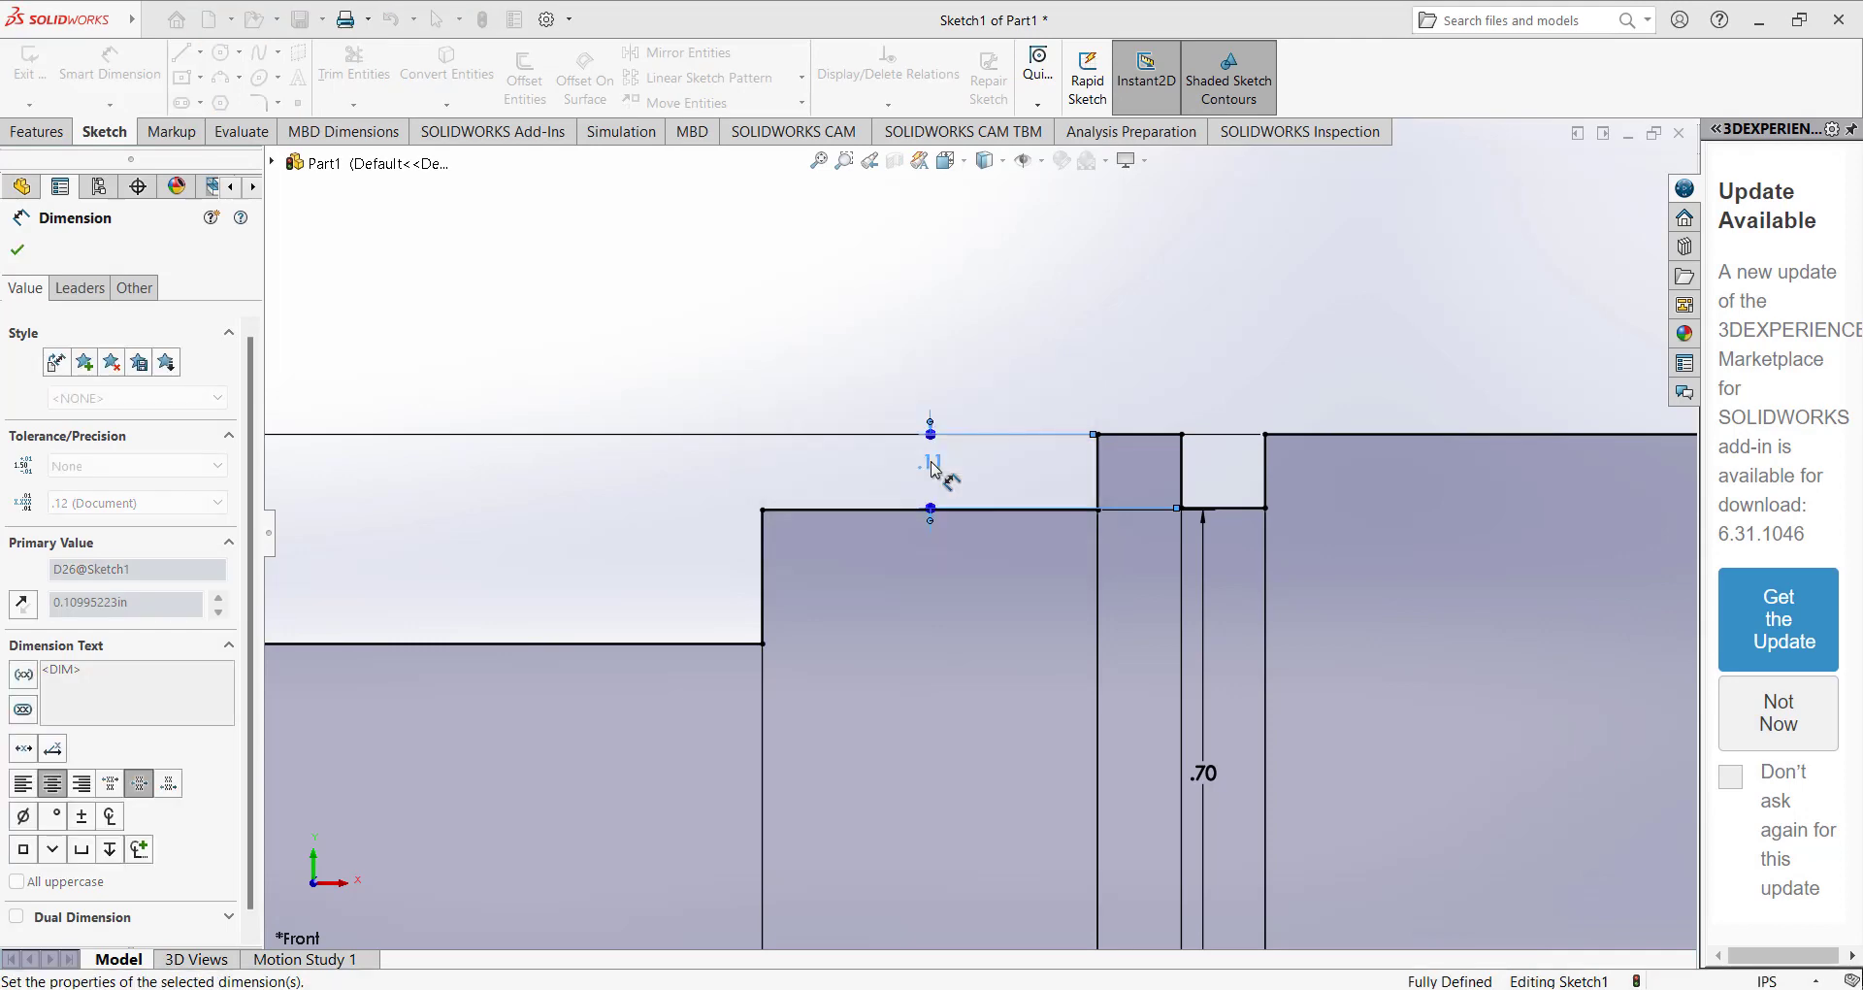
# Compare the profile with the reference drawing and check the relations on the bottom line of the groove beside the right collar.
pyautogui.scroll(6, 931, 431)
pyautogui.scroll(-6, 1397, 413)
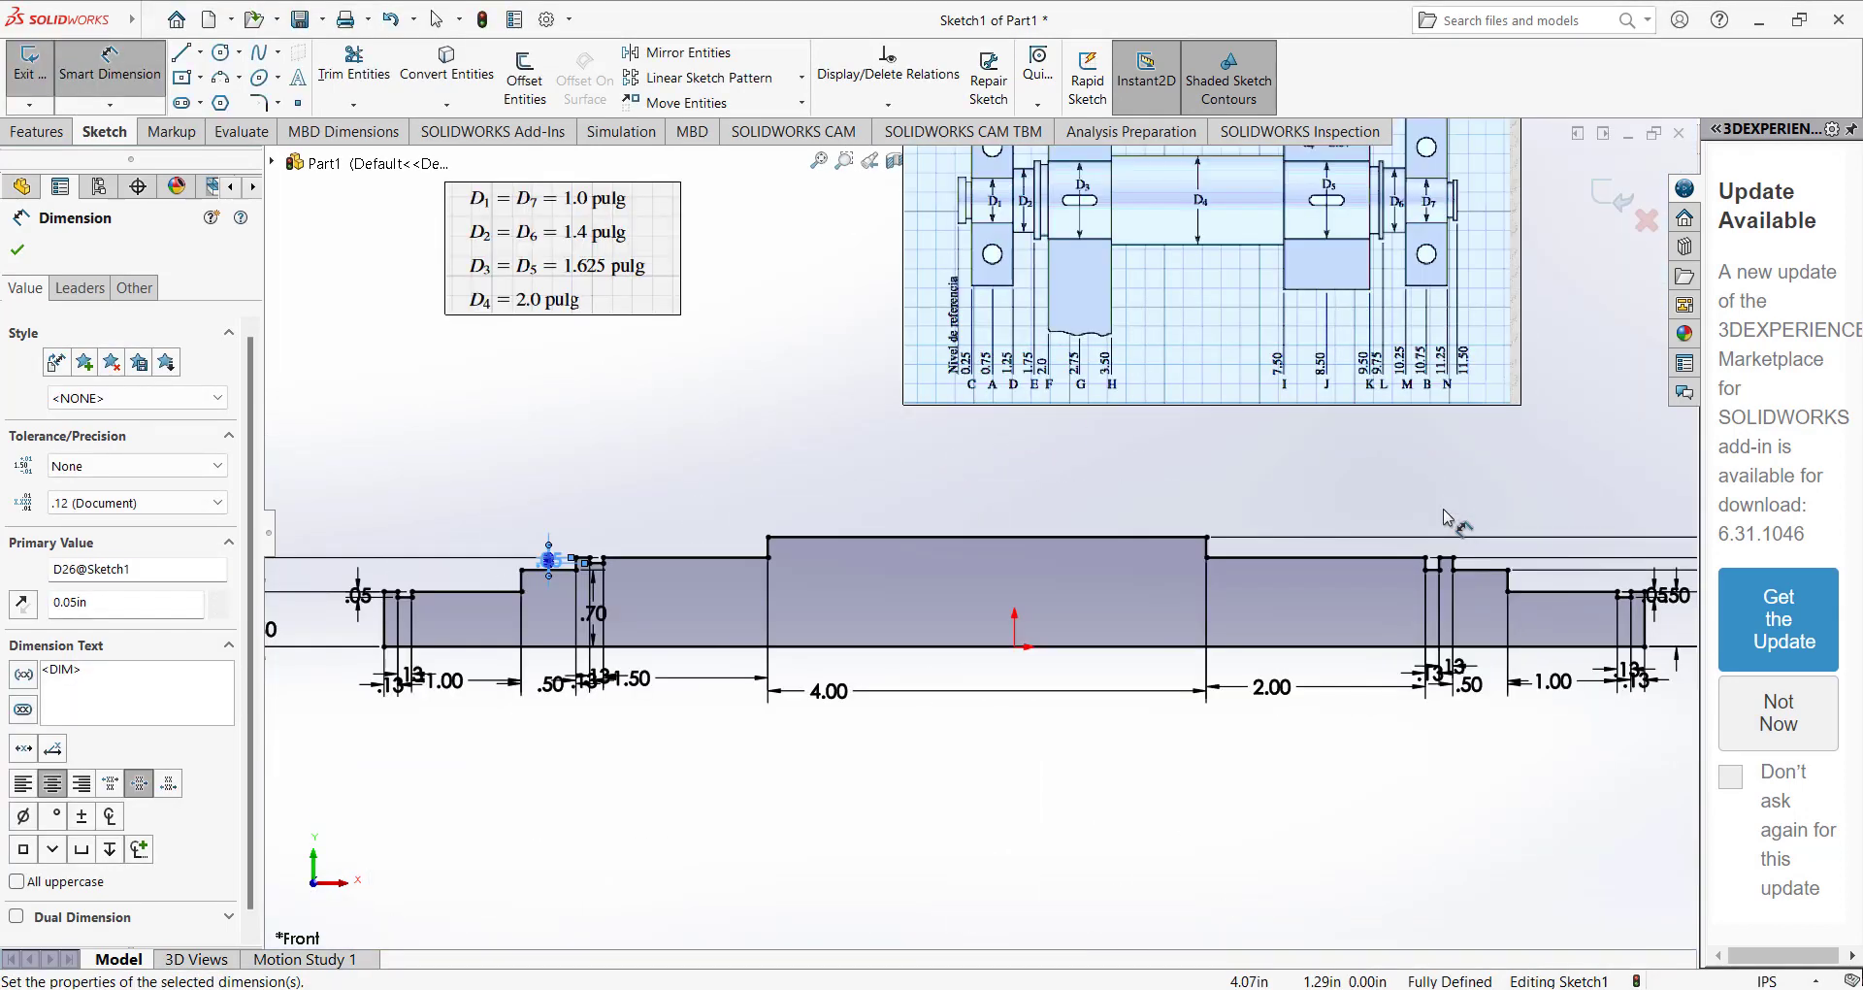
pyautogui.scroll(1, 1395, 568)
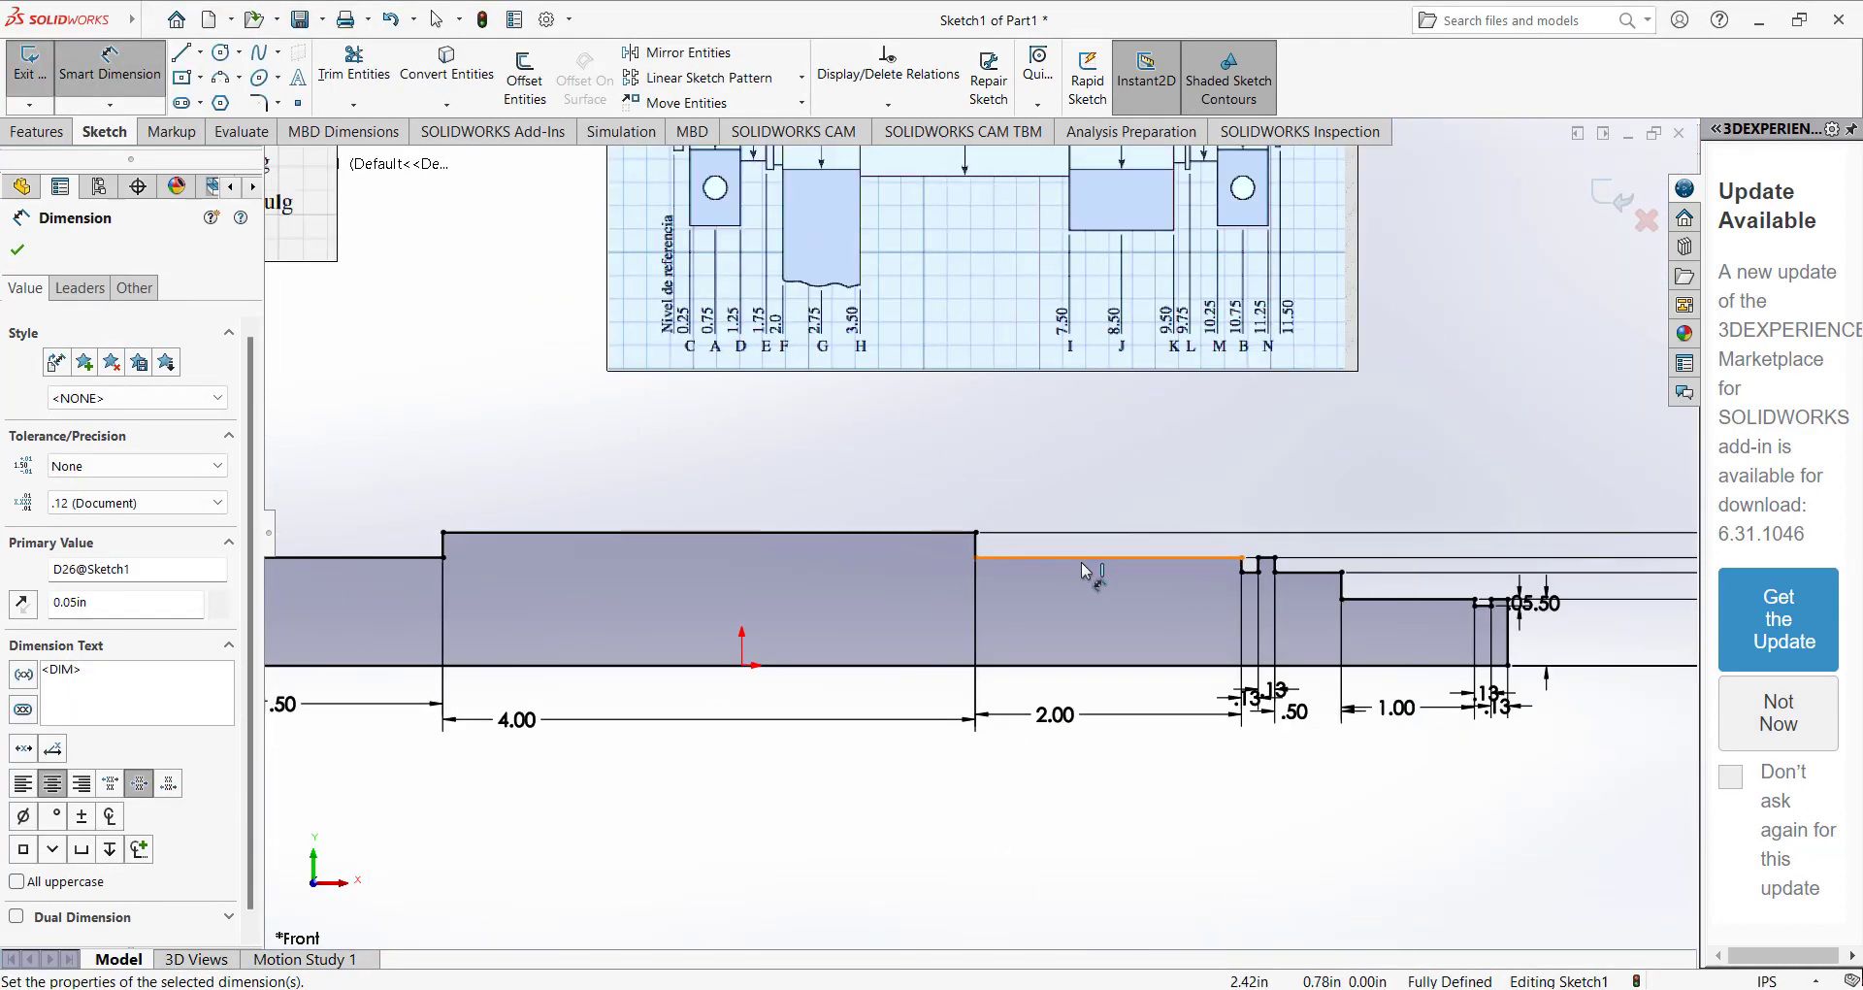
pyautogui.scroll(-2, 1208, 562)
pyautogui.click(1188, 433)
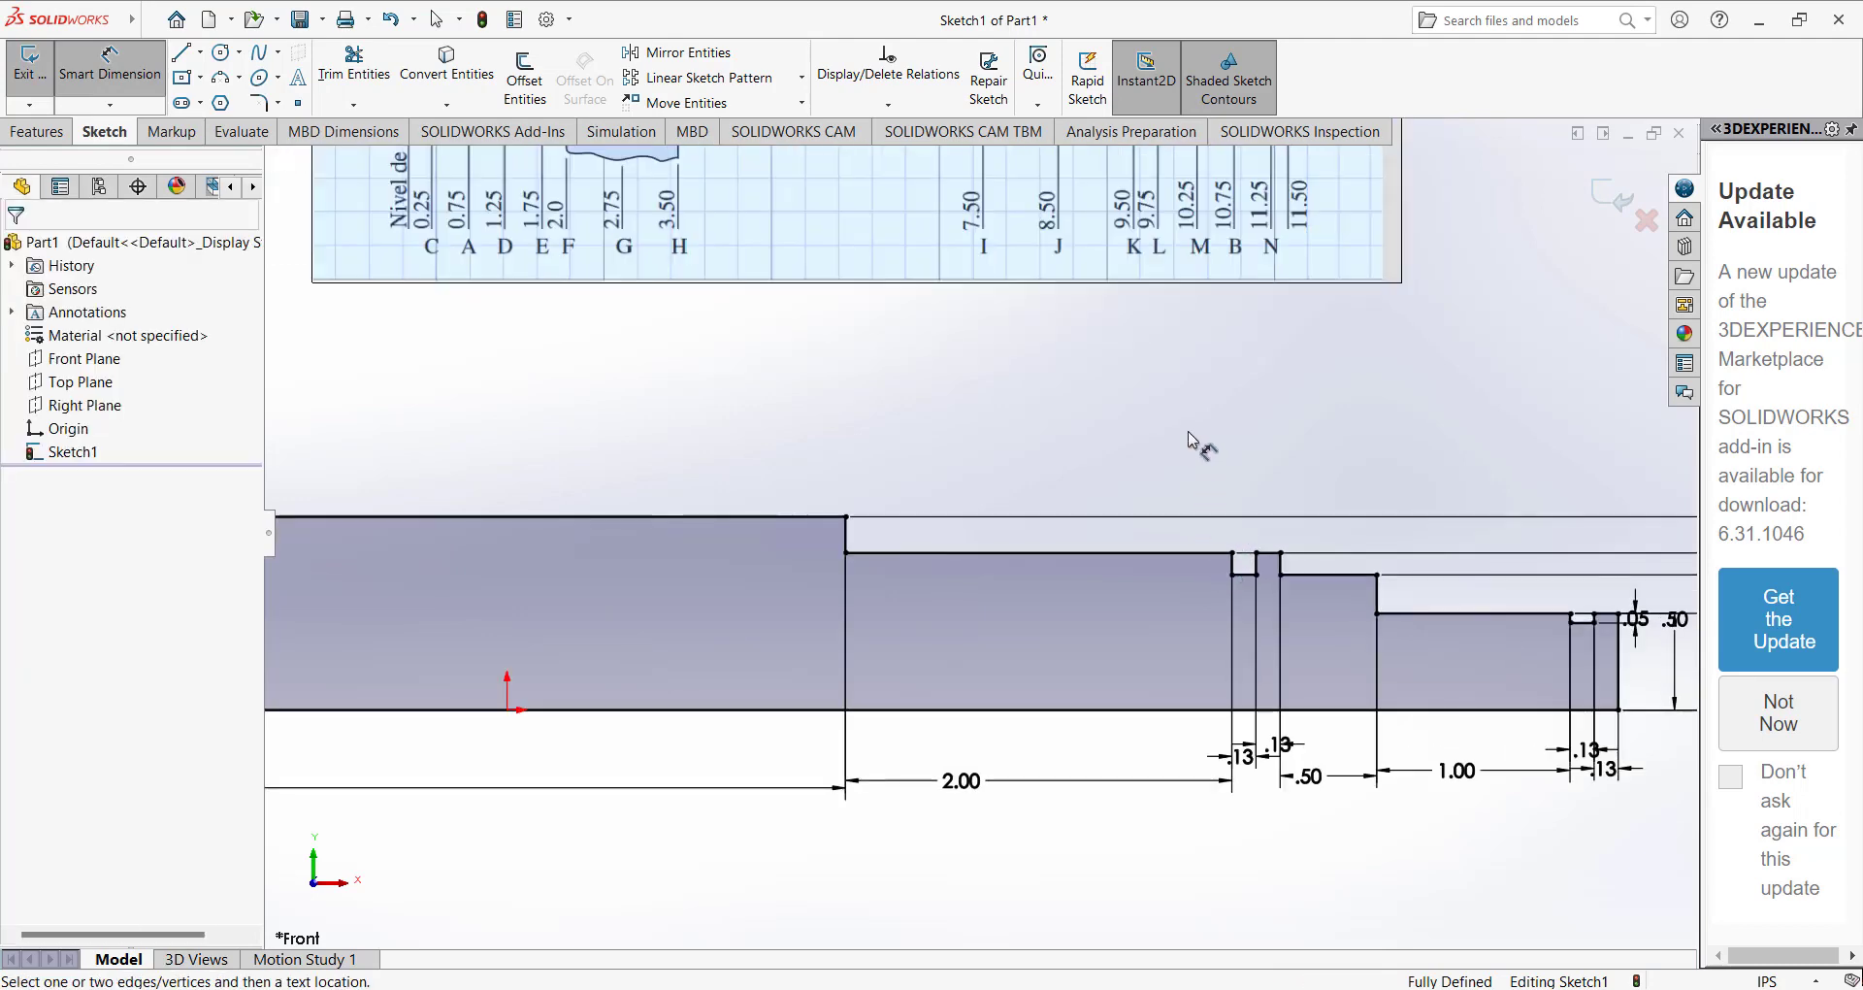
pyautogui.press('Escape')
pyautogui.scroll(1, 1186, 573)
pyautogui.scroll(-4, 1184, 576)
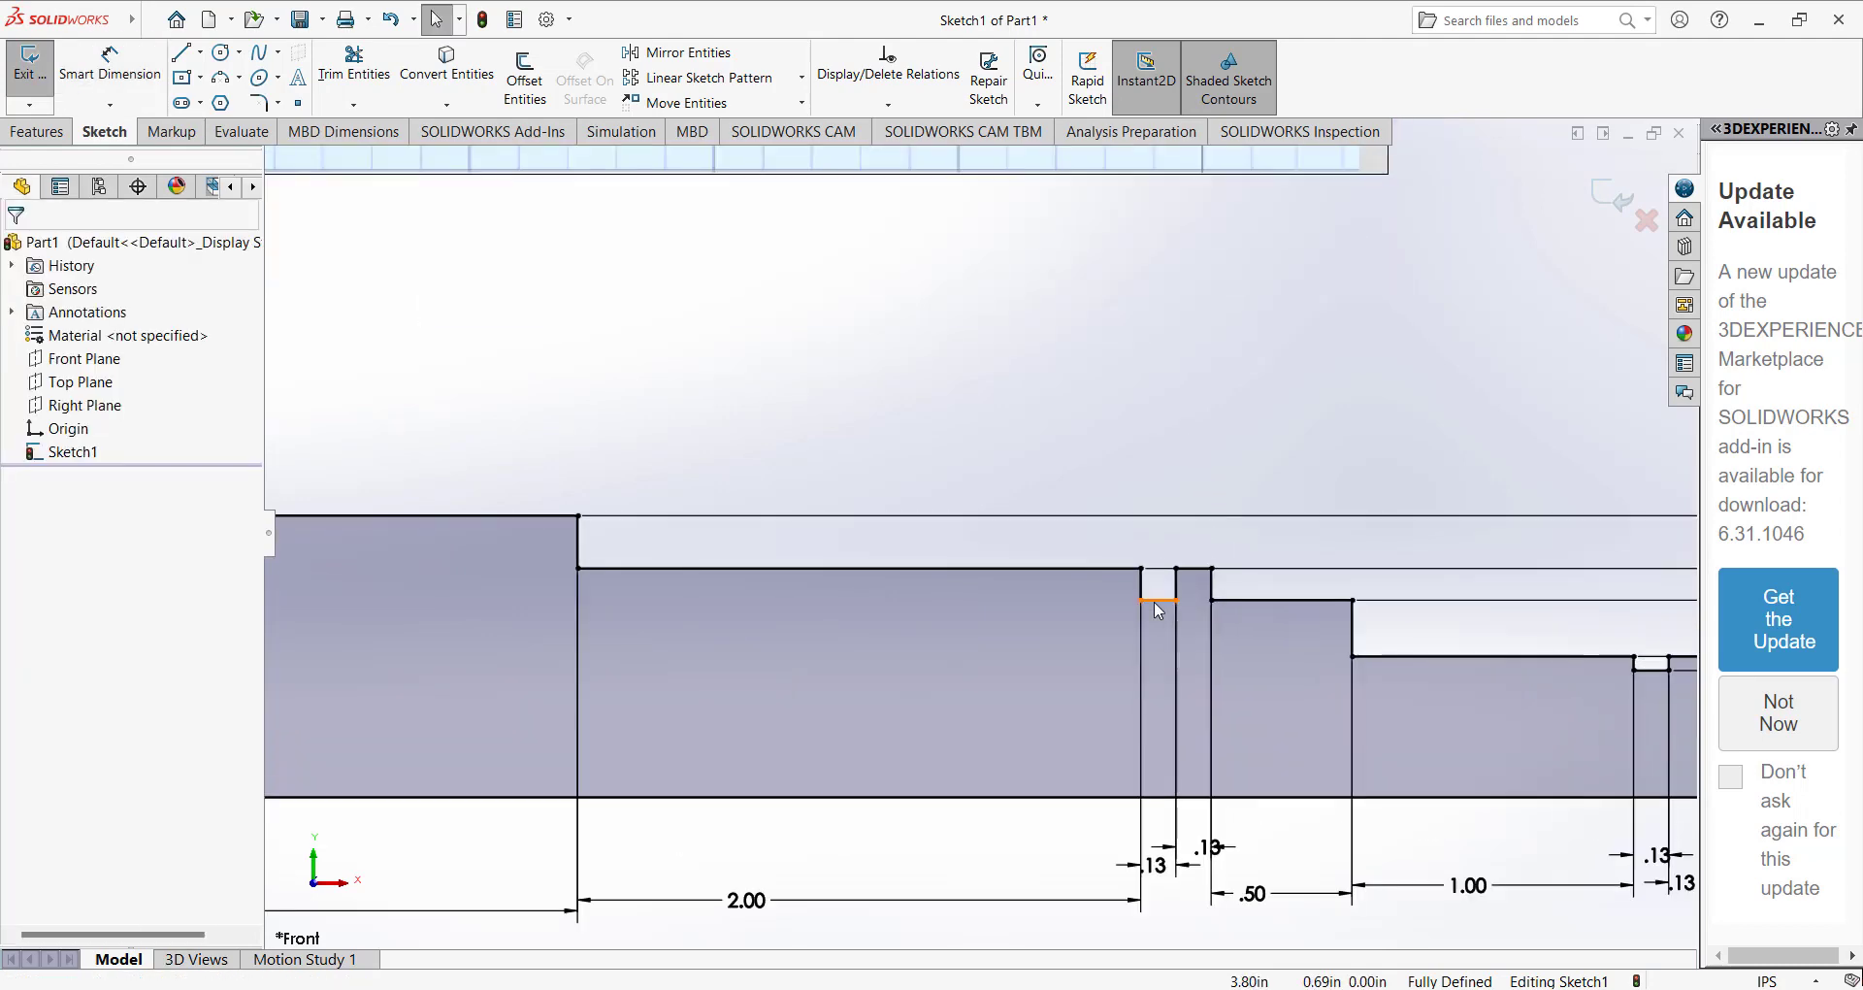
pyautogui.click(1165, 604)
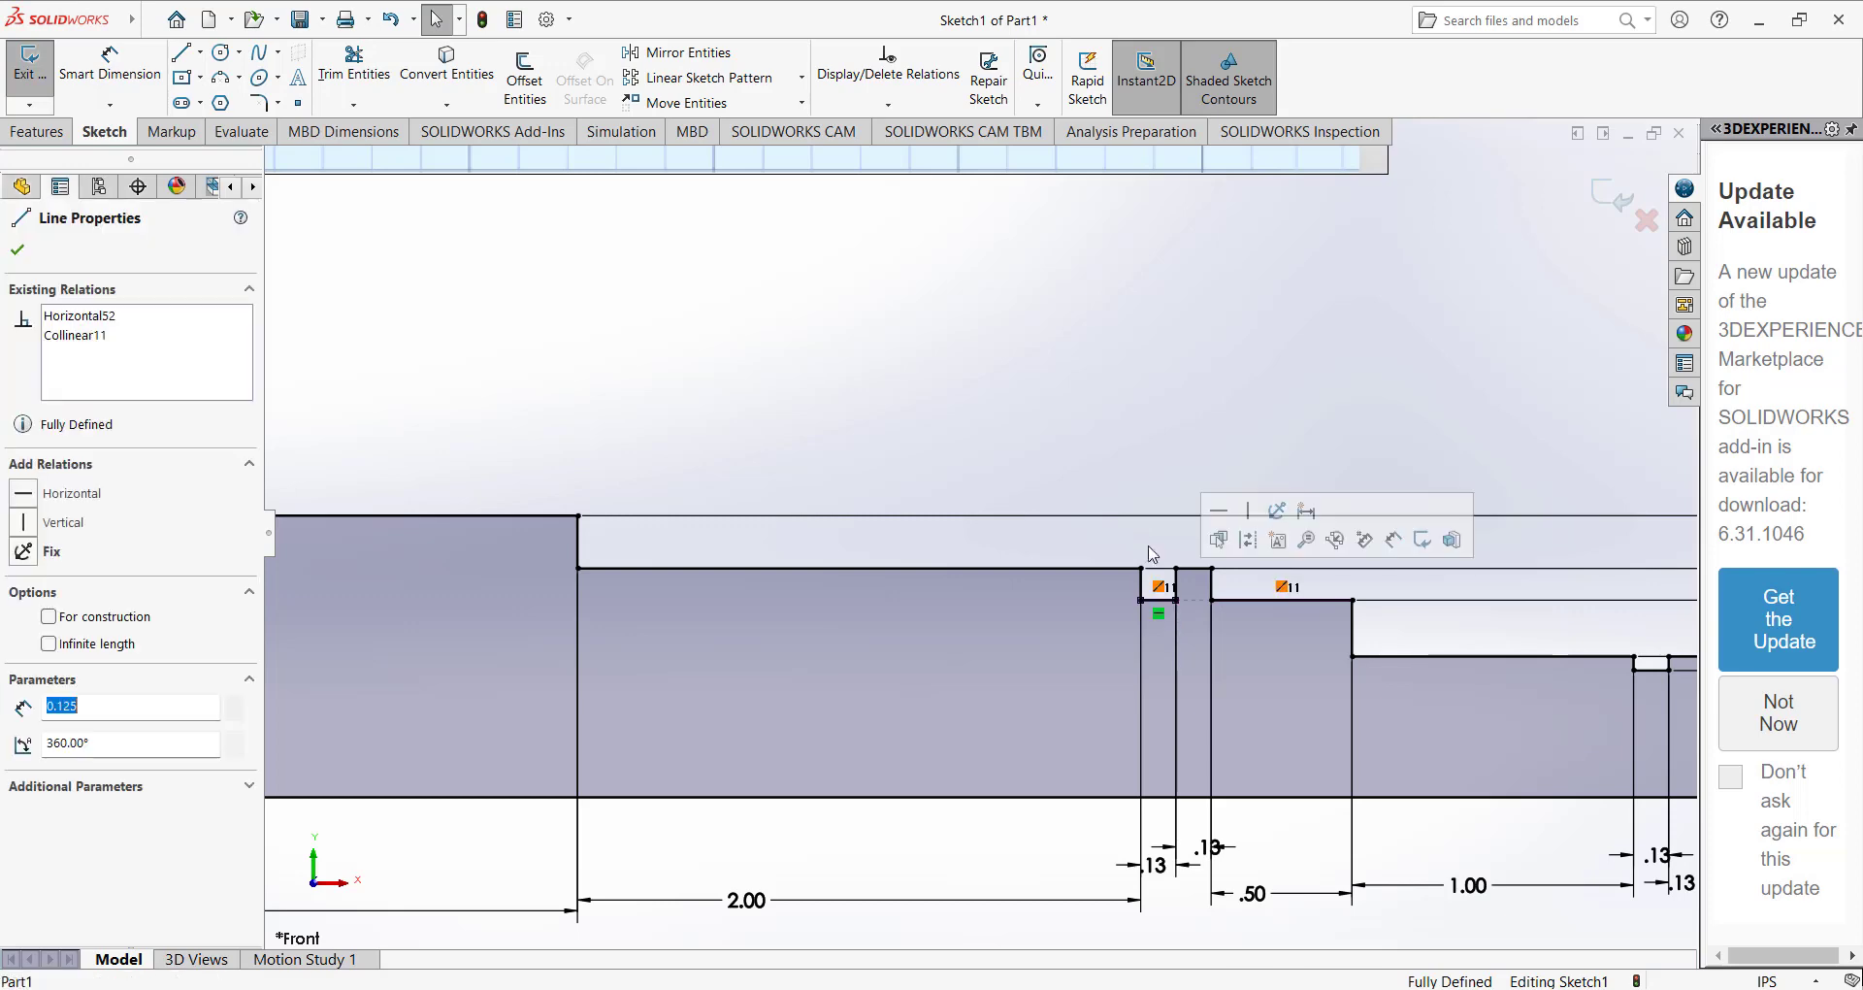
pyautogui.click(1114, 465)
pyautogui.scroll(3, 1115, 471)
pyautogui.scroll(2, 1114, 472)
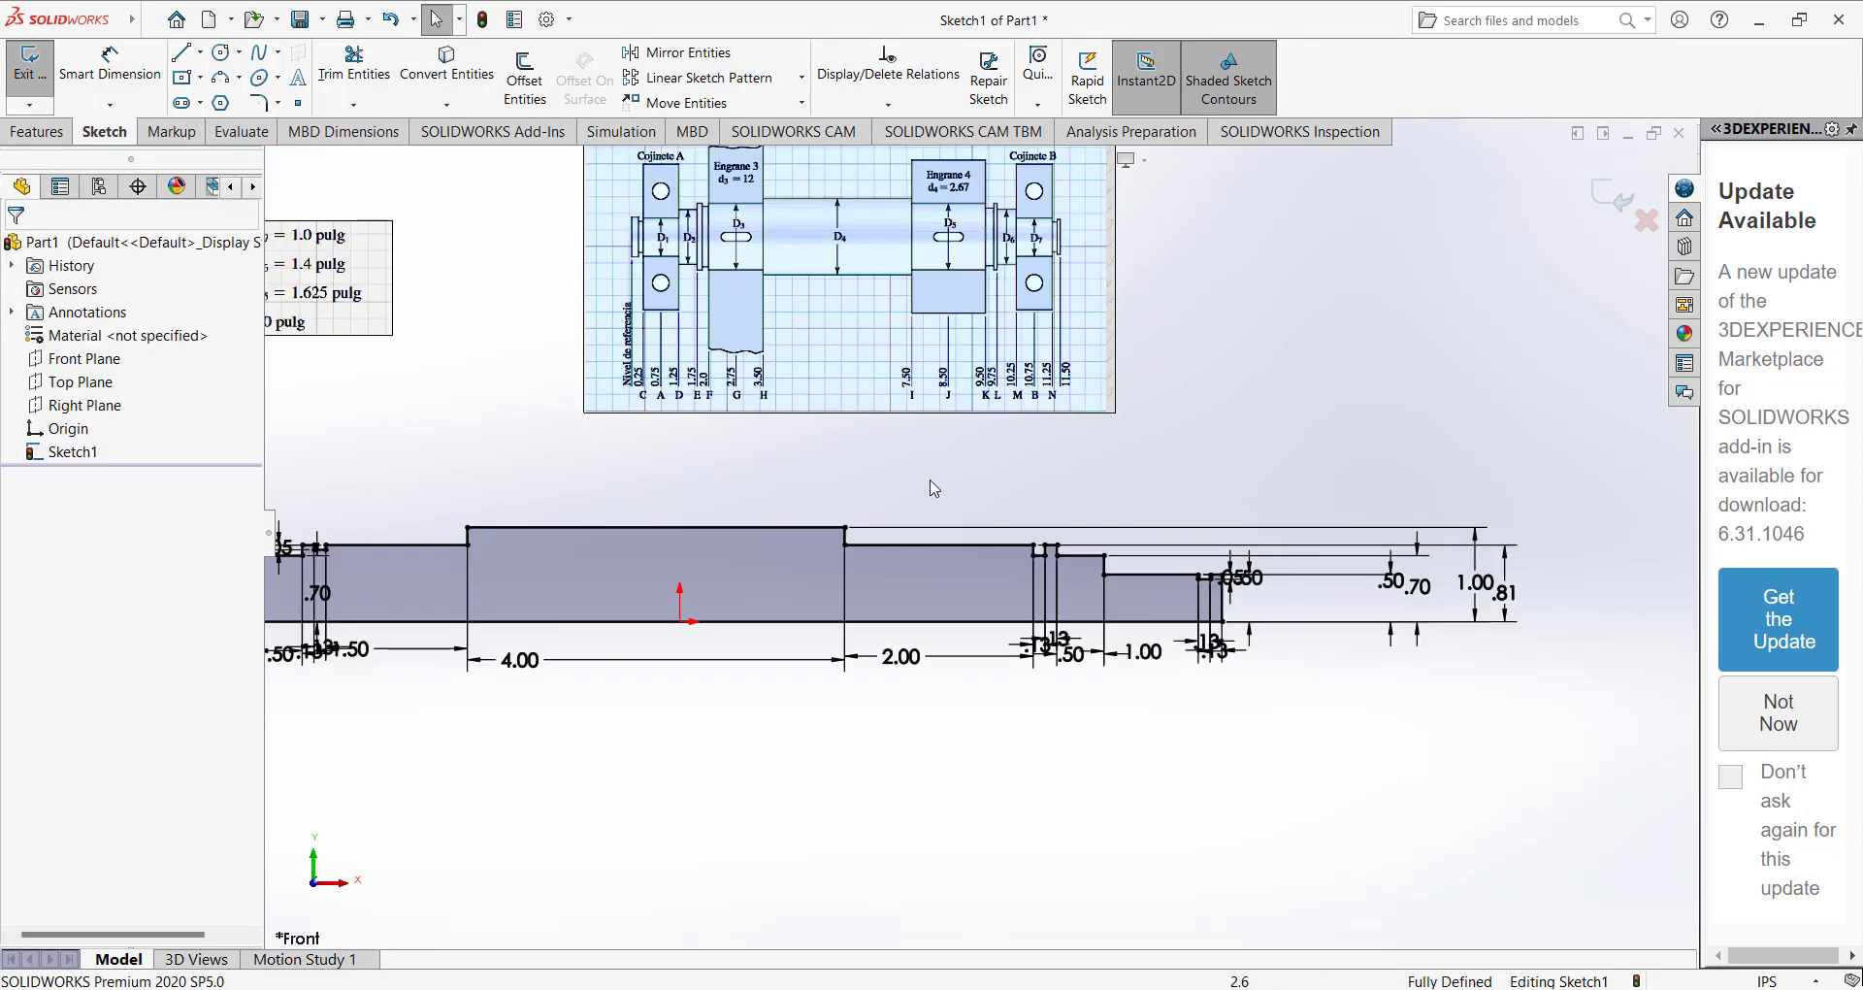
pyautogui.scroll(1, 932, 491)
pyautogui.scroll(-1, 852, 493)
pyautogui.scroll(1, 810, 514)
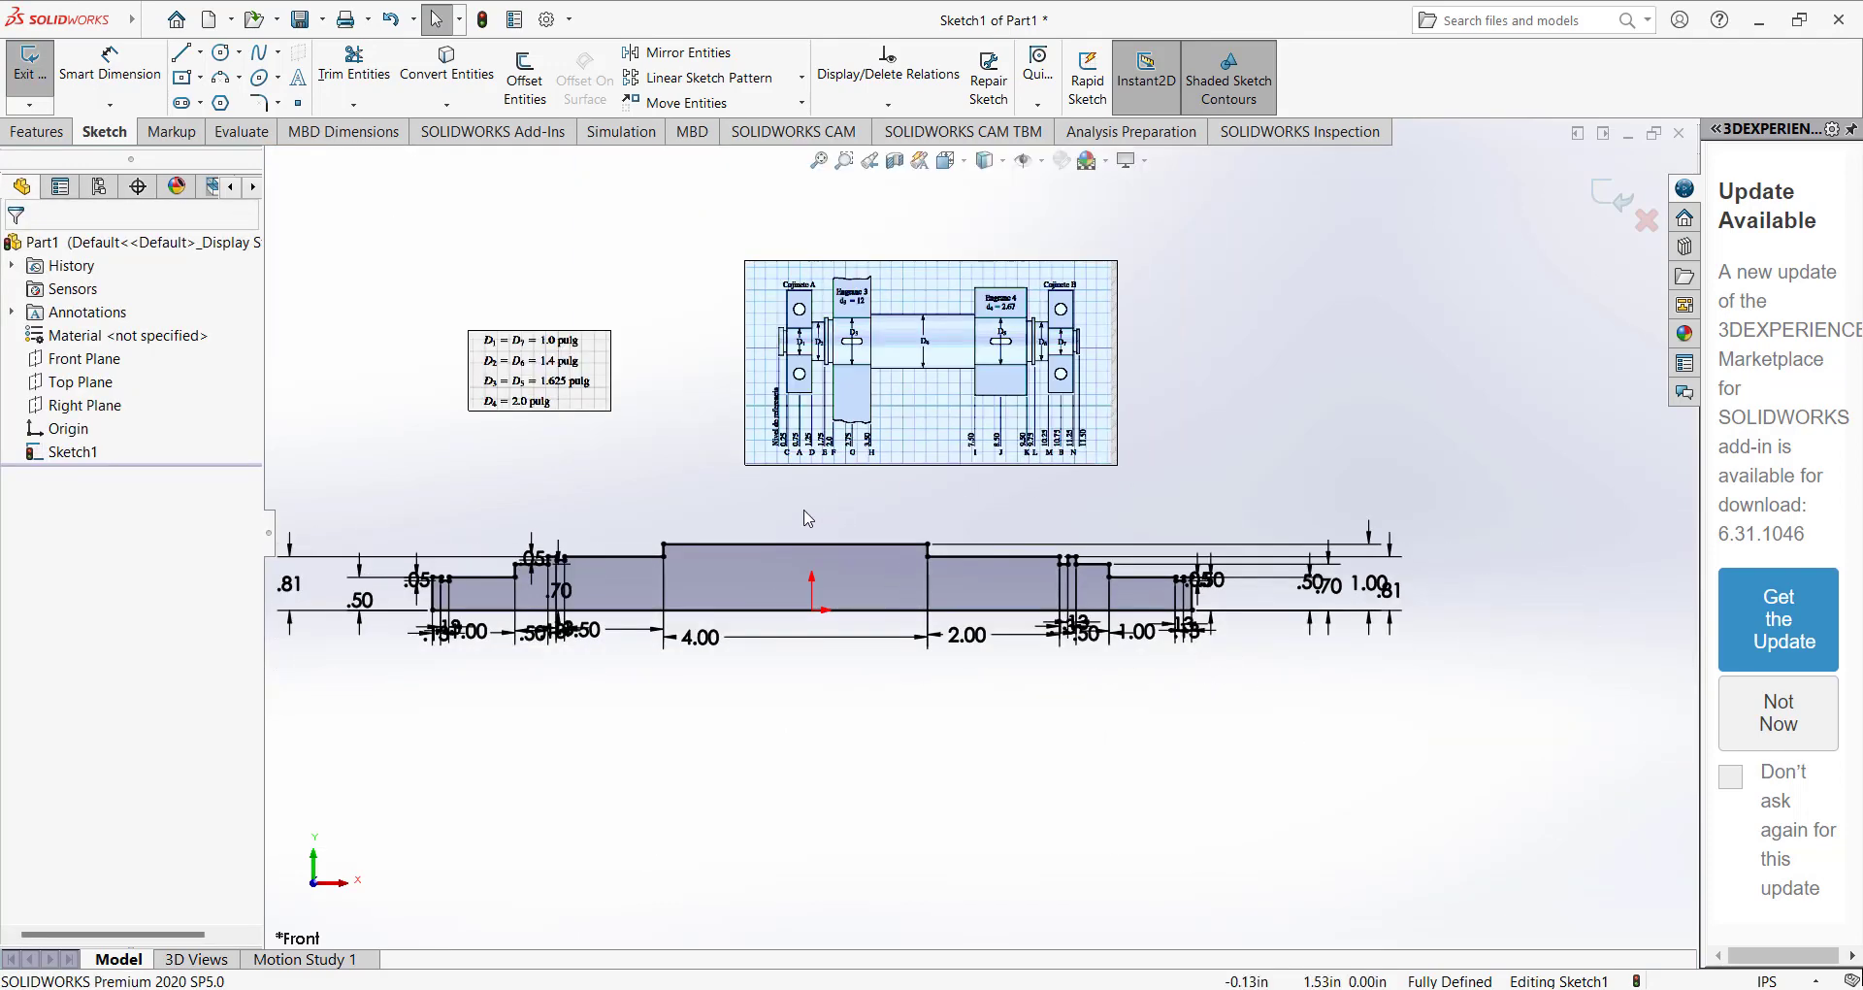
# Delete the bottom line of the groove beside the right collar and shorten the groove's walls.
pyautogui.scroll(-5, 1032, 556)
pyautogui.click(1125, 579)
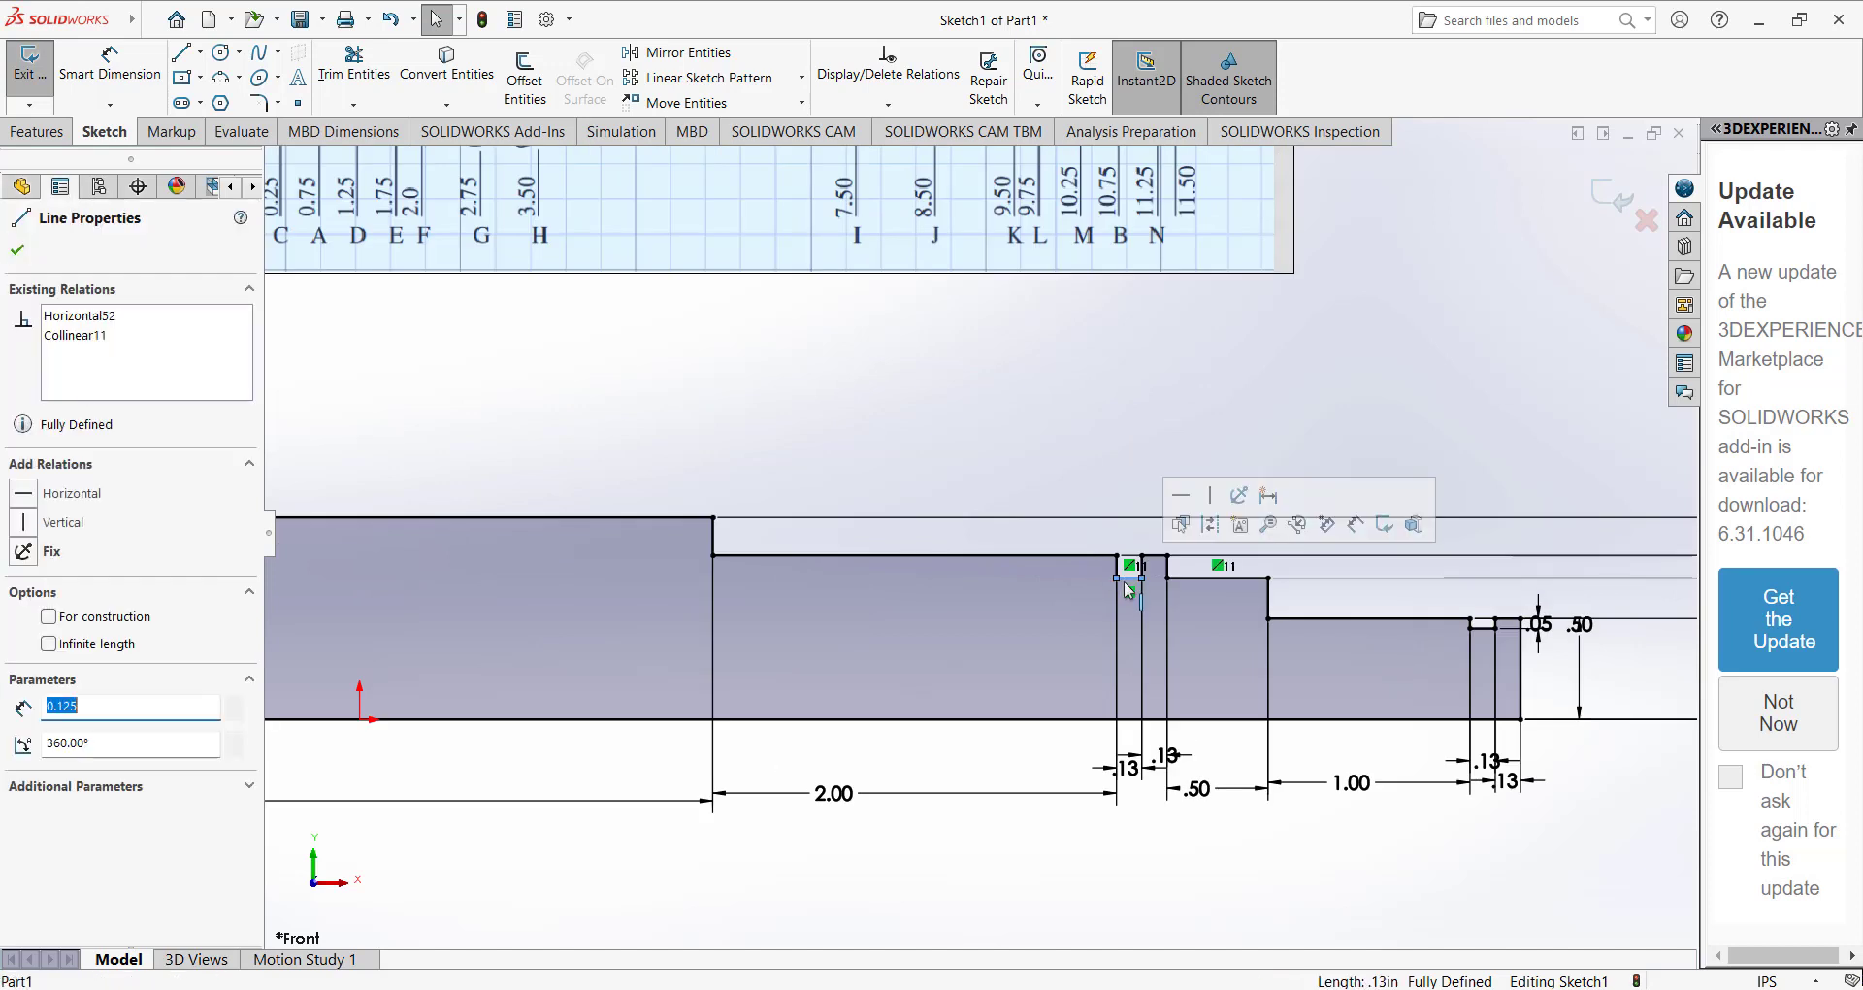
pyautogui.press('Delete')
pyautogui.scroll(-5, 1122, 582)
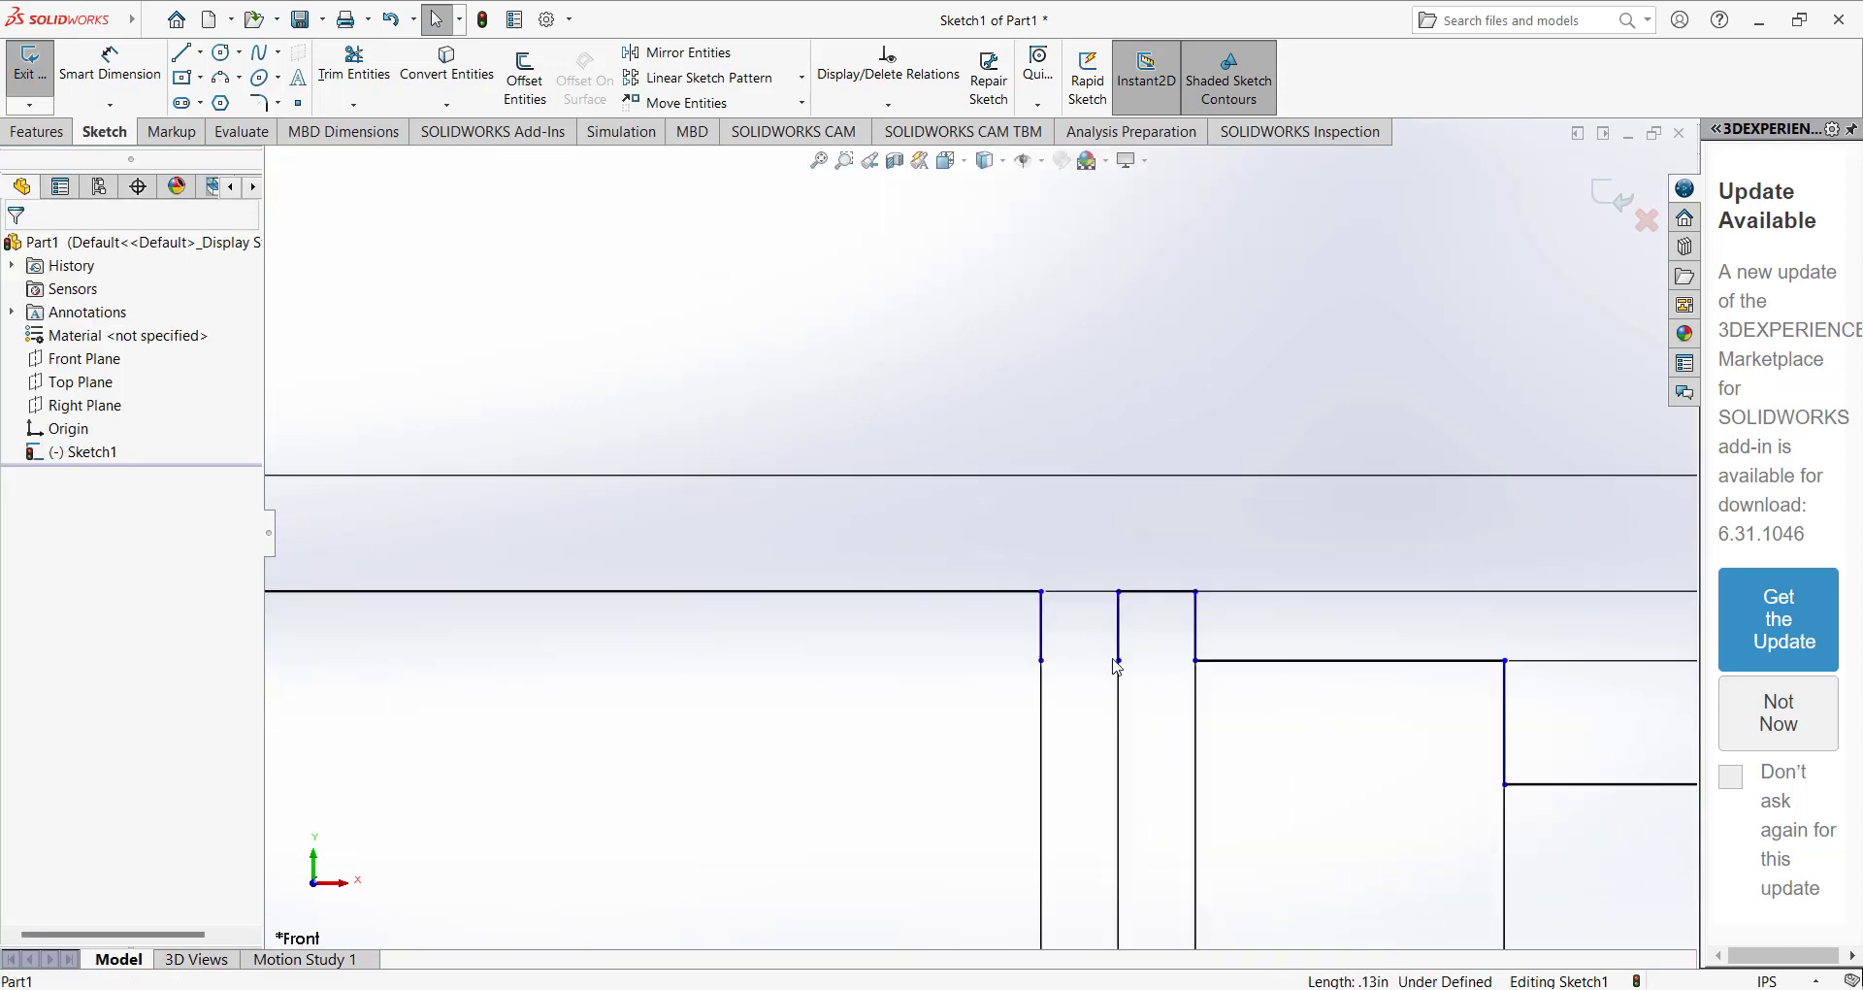
pyautogui.moveTo(1122, 661)
pyautogui.mouseDown()
pyautogui.moveTo(1115, 624)
pyautogui.moveTo(1118, 641)
pyautogui.mouseUp()
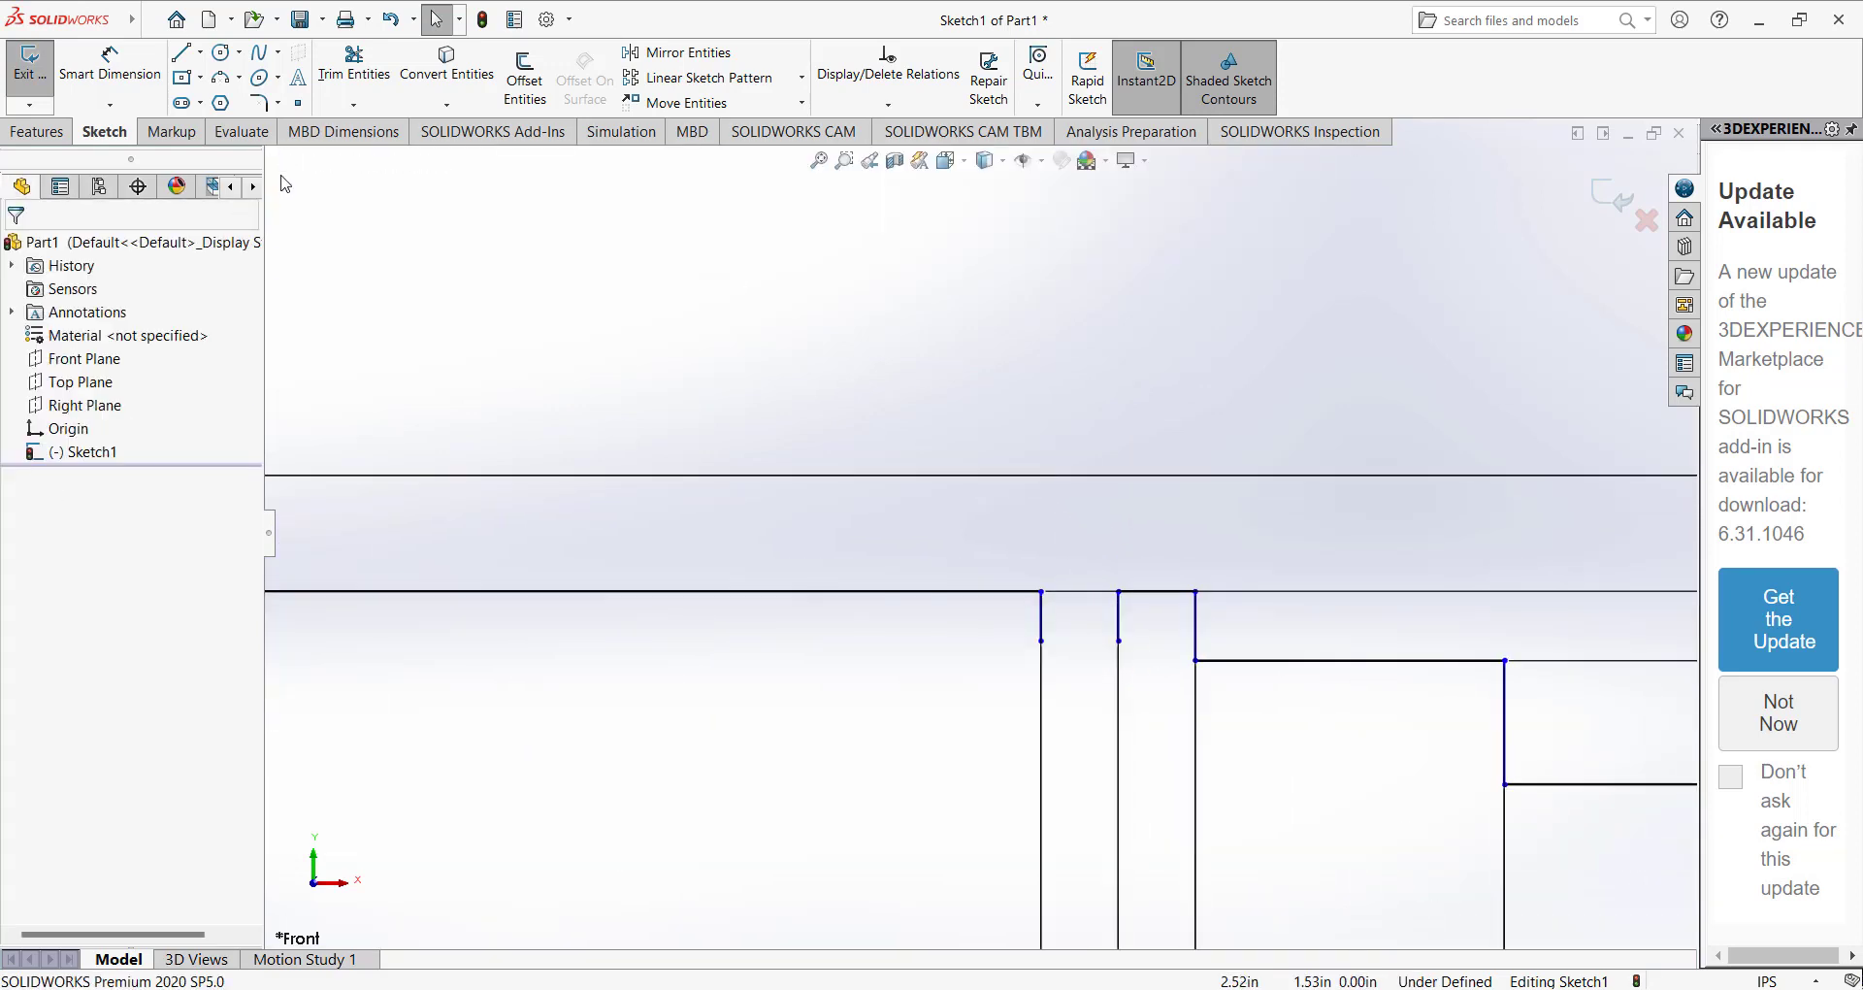
# Draw a 0.125 in horizontal line between the shortened wall ends to close the groove beside the right collar.
pyautogui.press('l')
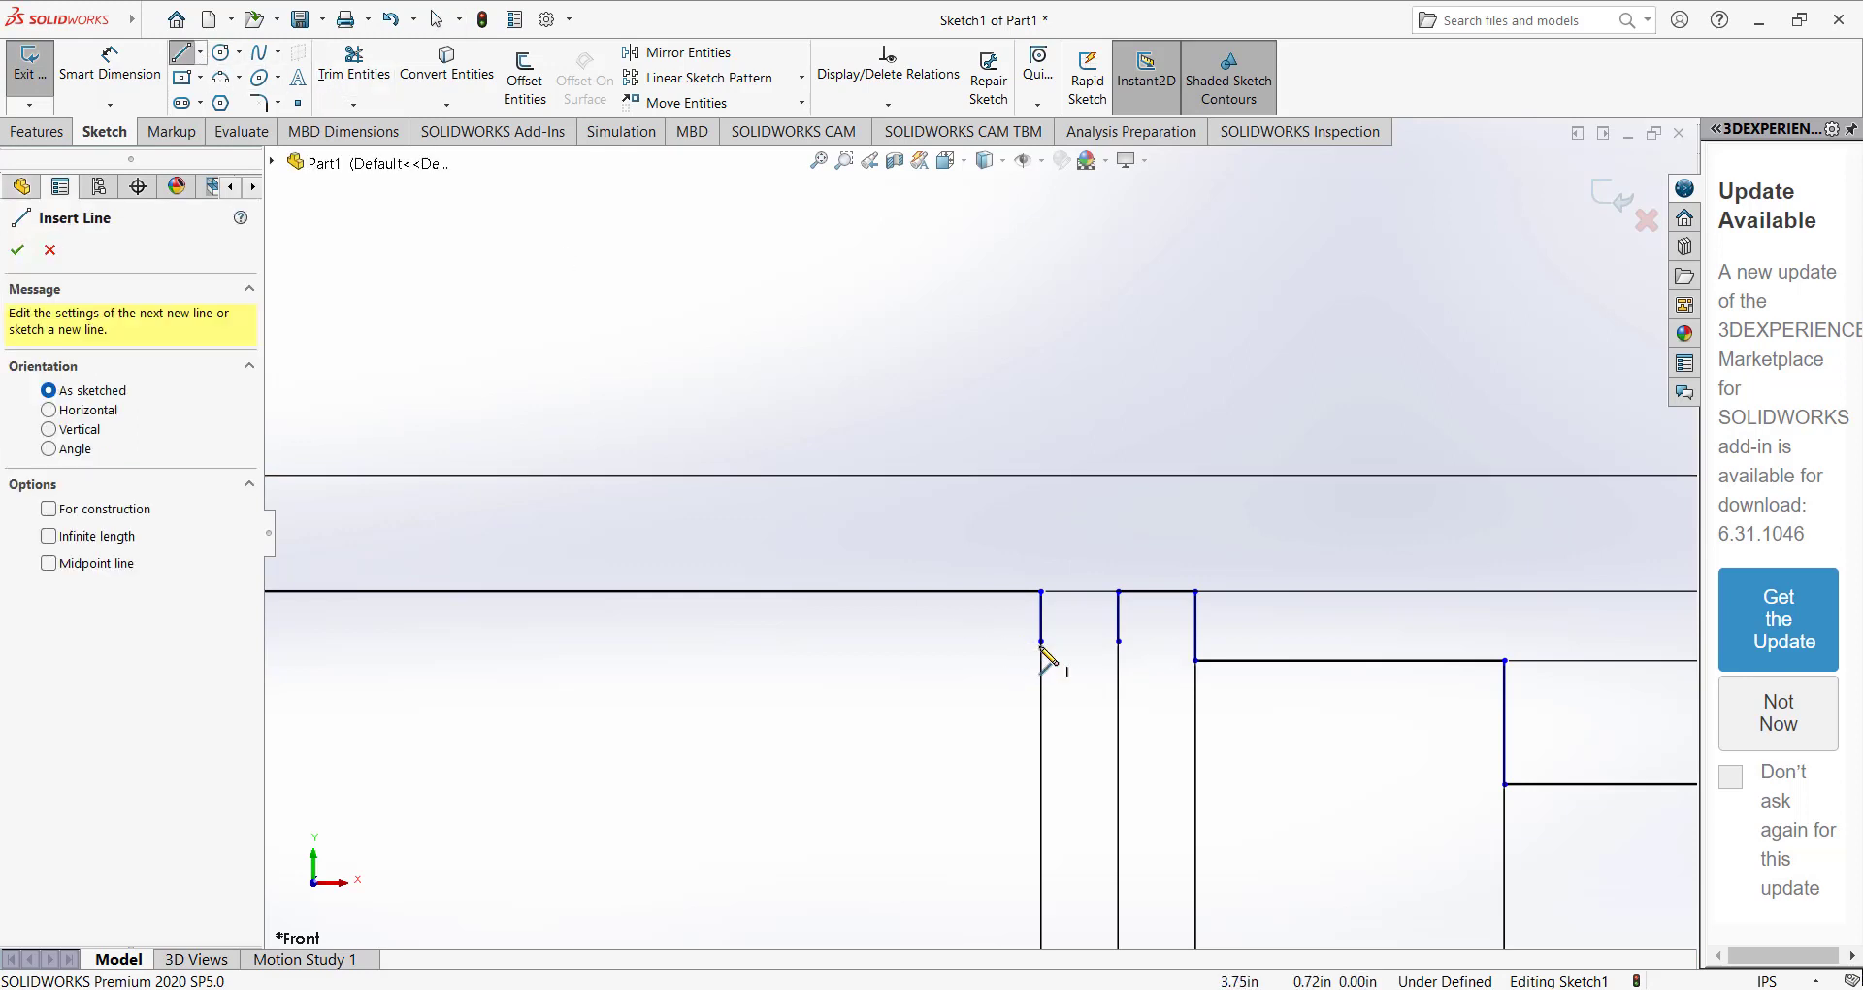
pyautogui.click(1041, 640)
pyautogui.click(1119, 641)
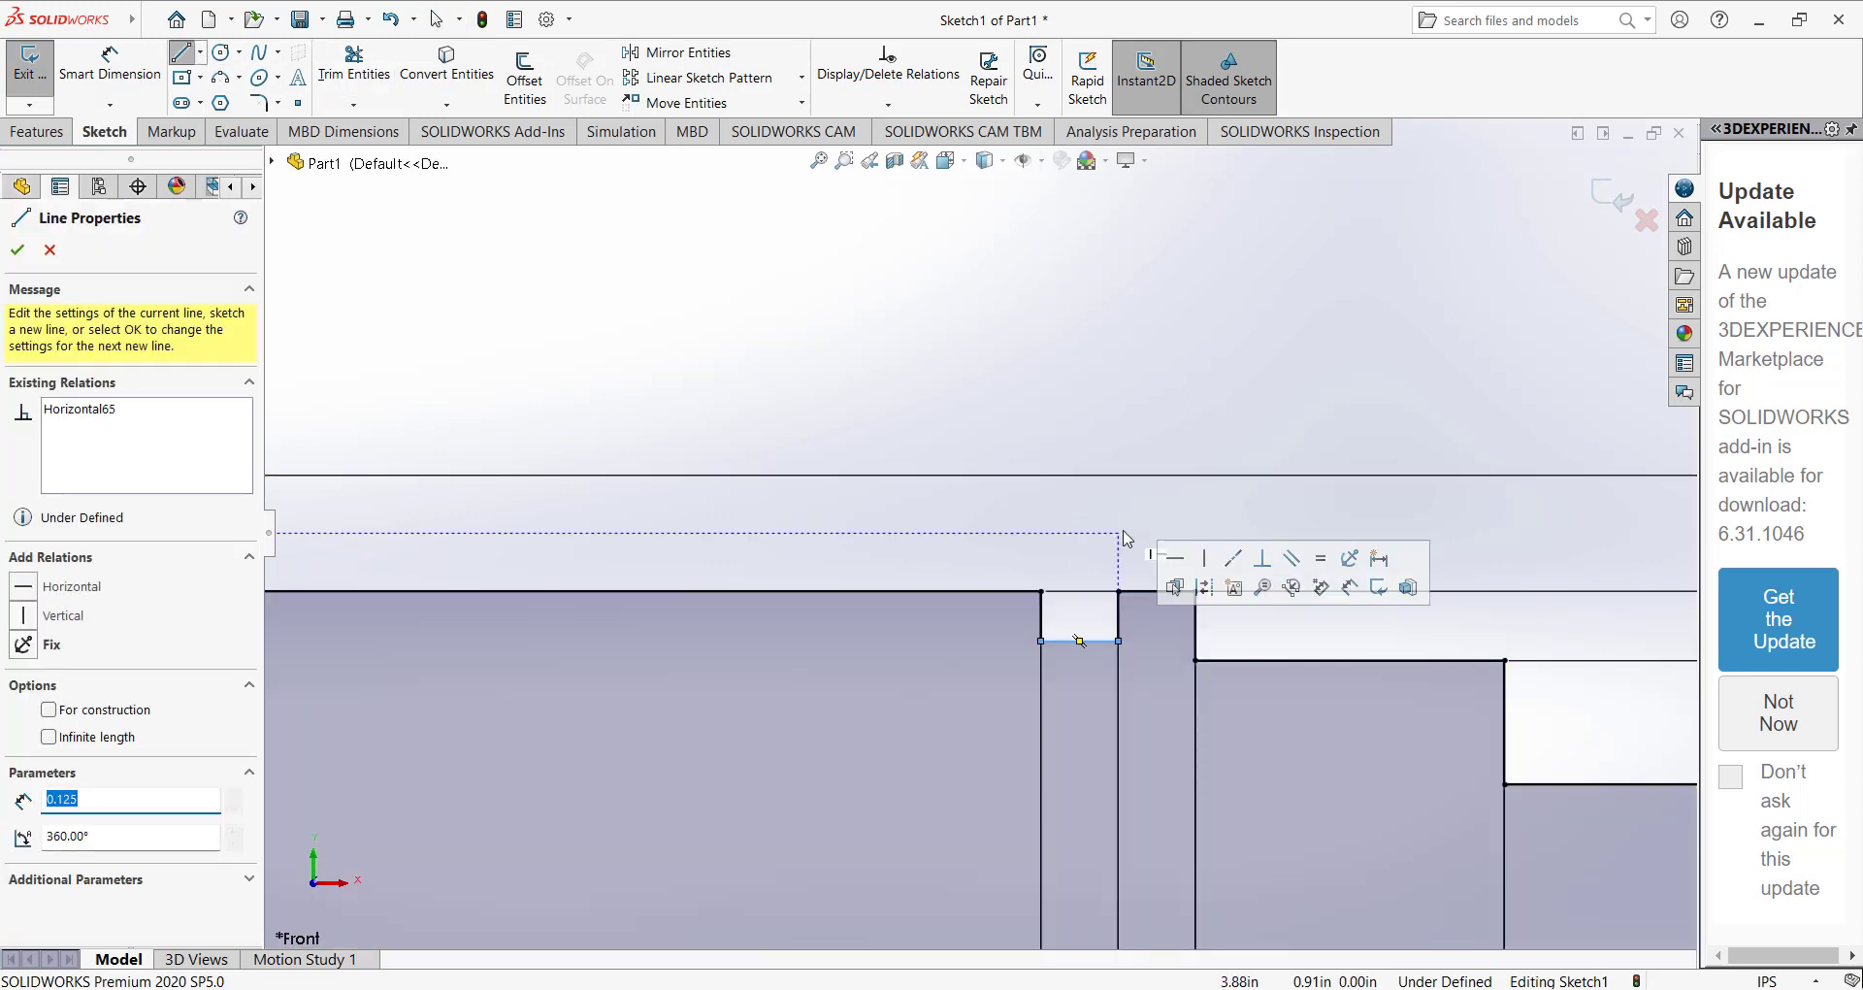
pyautogui.press('Escape')
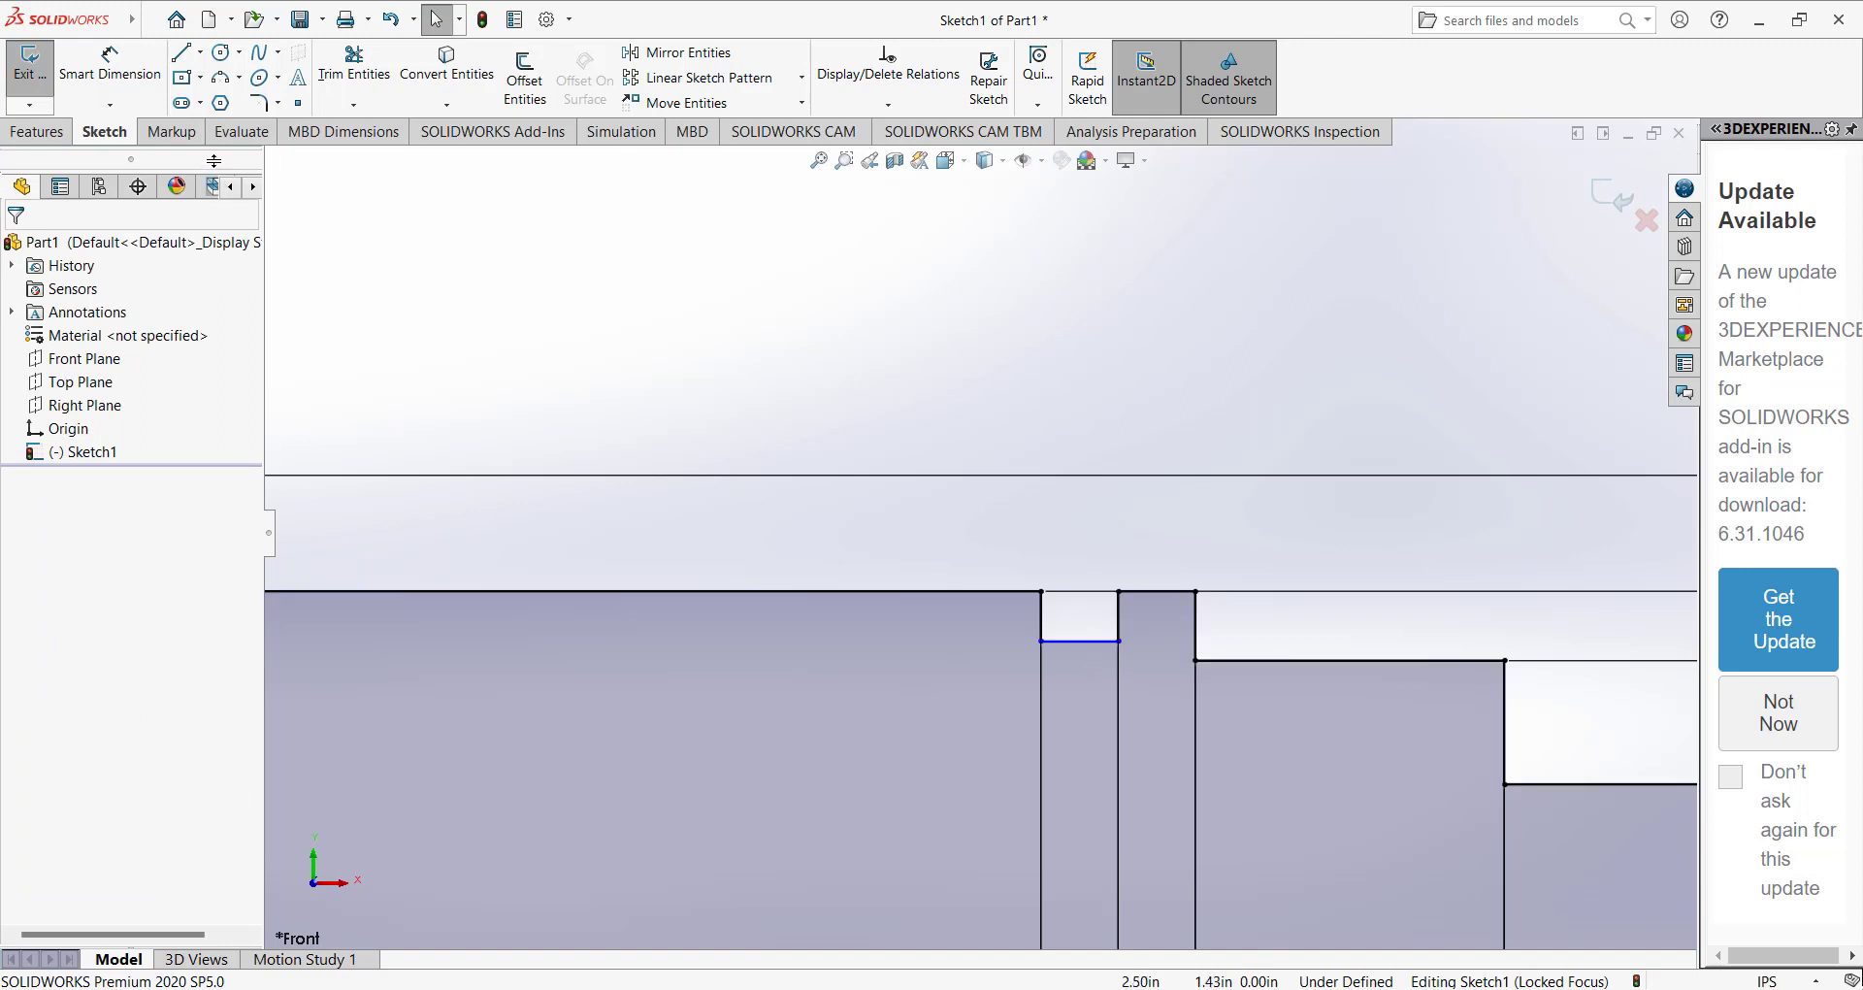
# Dimension the depth of the groove beside the right collar as 0.05 in, measured from the adjacent top edge.
pyautogui.click(127, 73)
pyautogui.click(1072, 642)
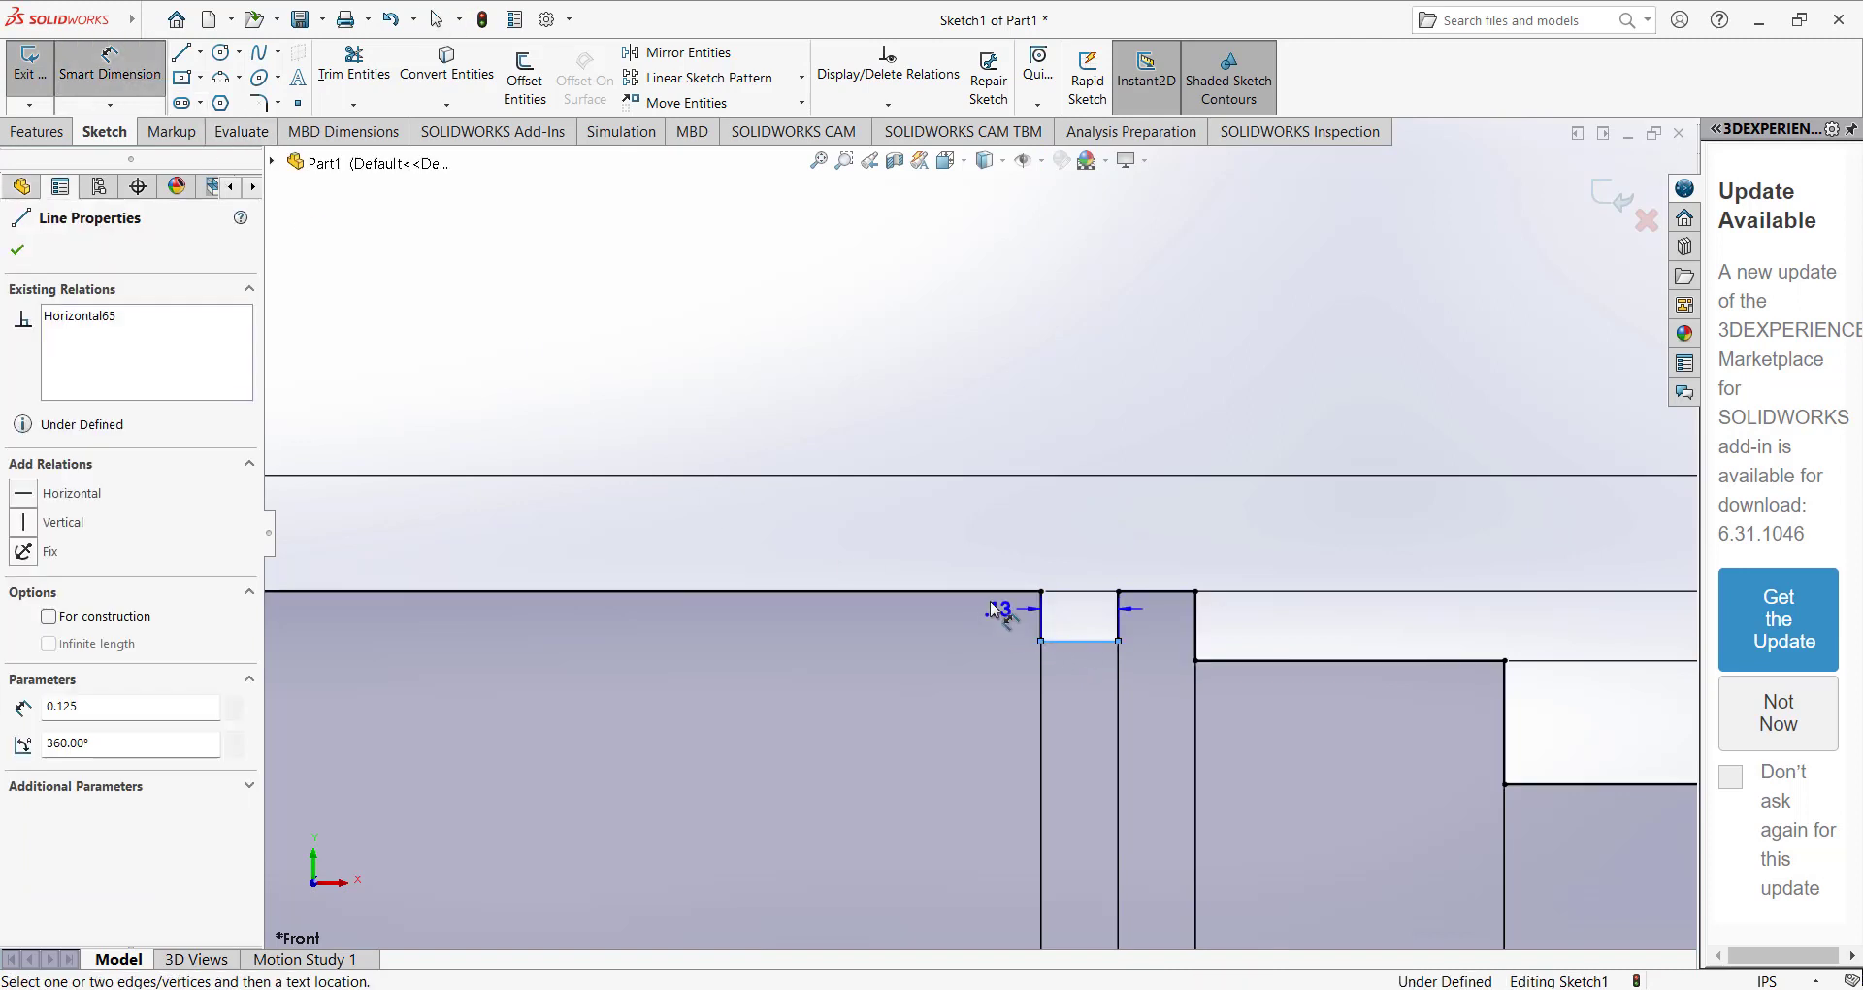
pyautogui.click(999, 592)
pyautogui.click(1297, 628)
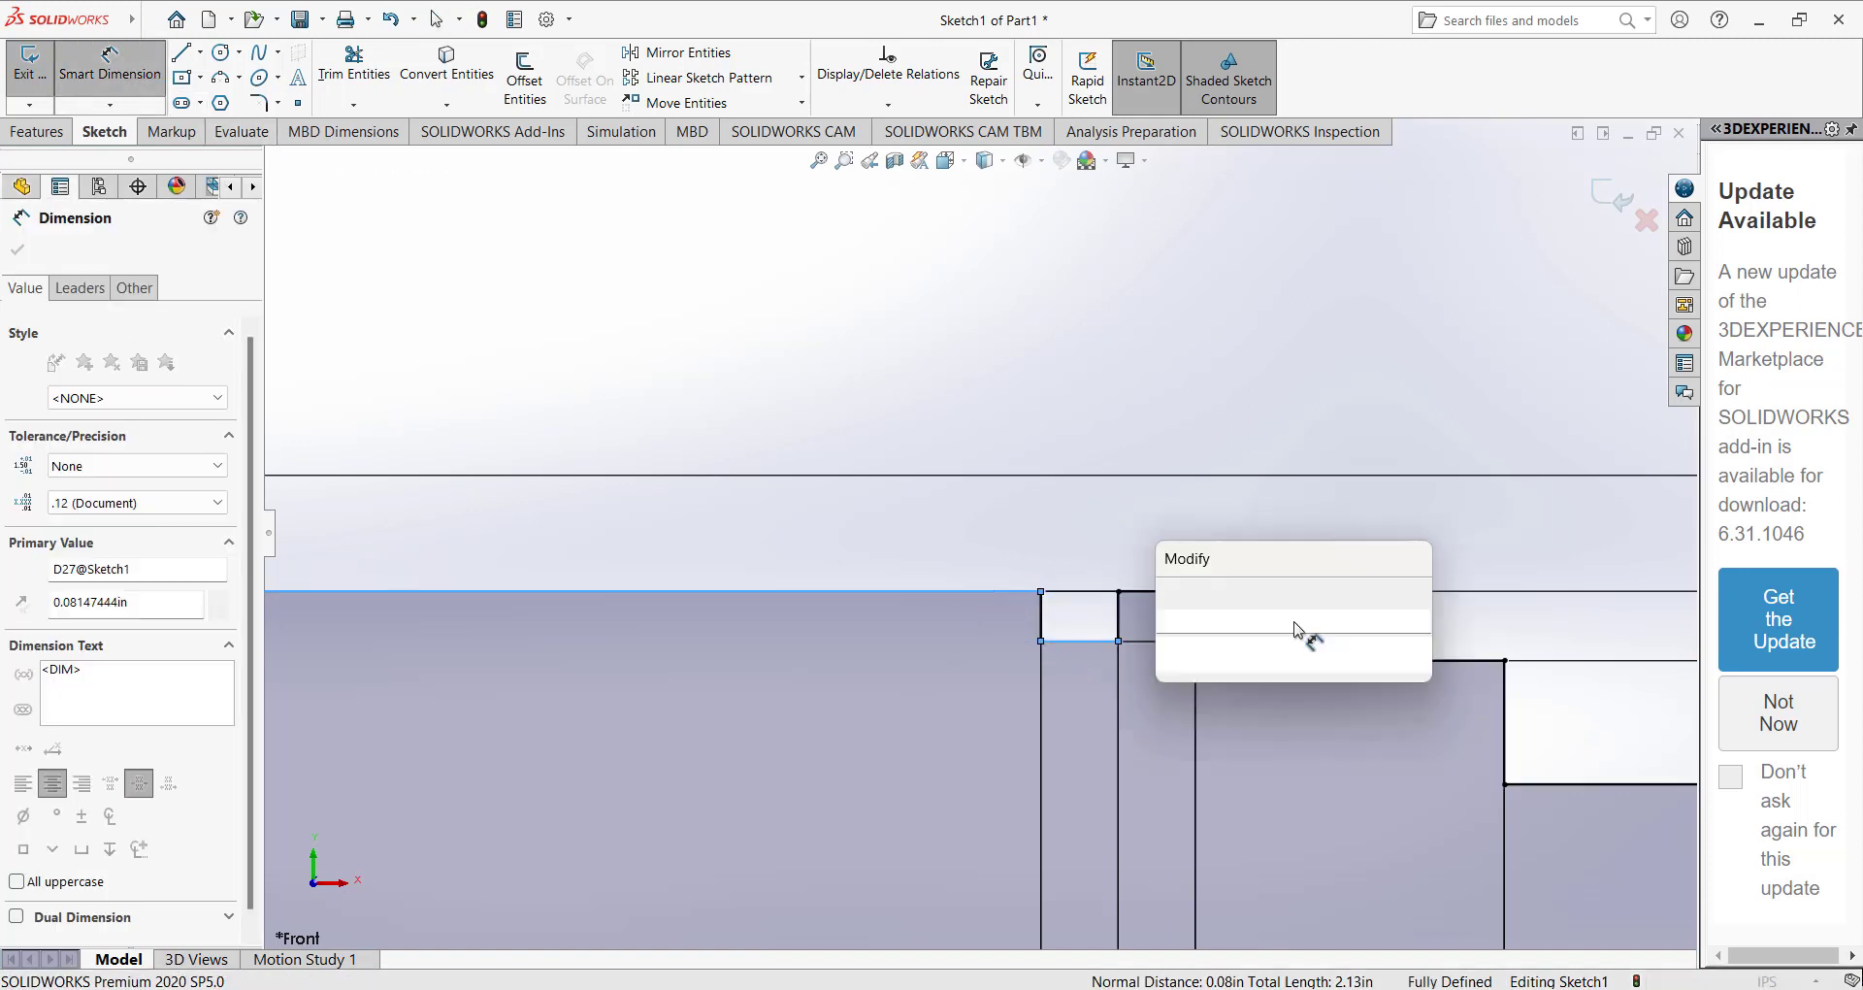
pyautogui.write('0.05')
pyautogui.press('Return')
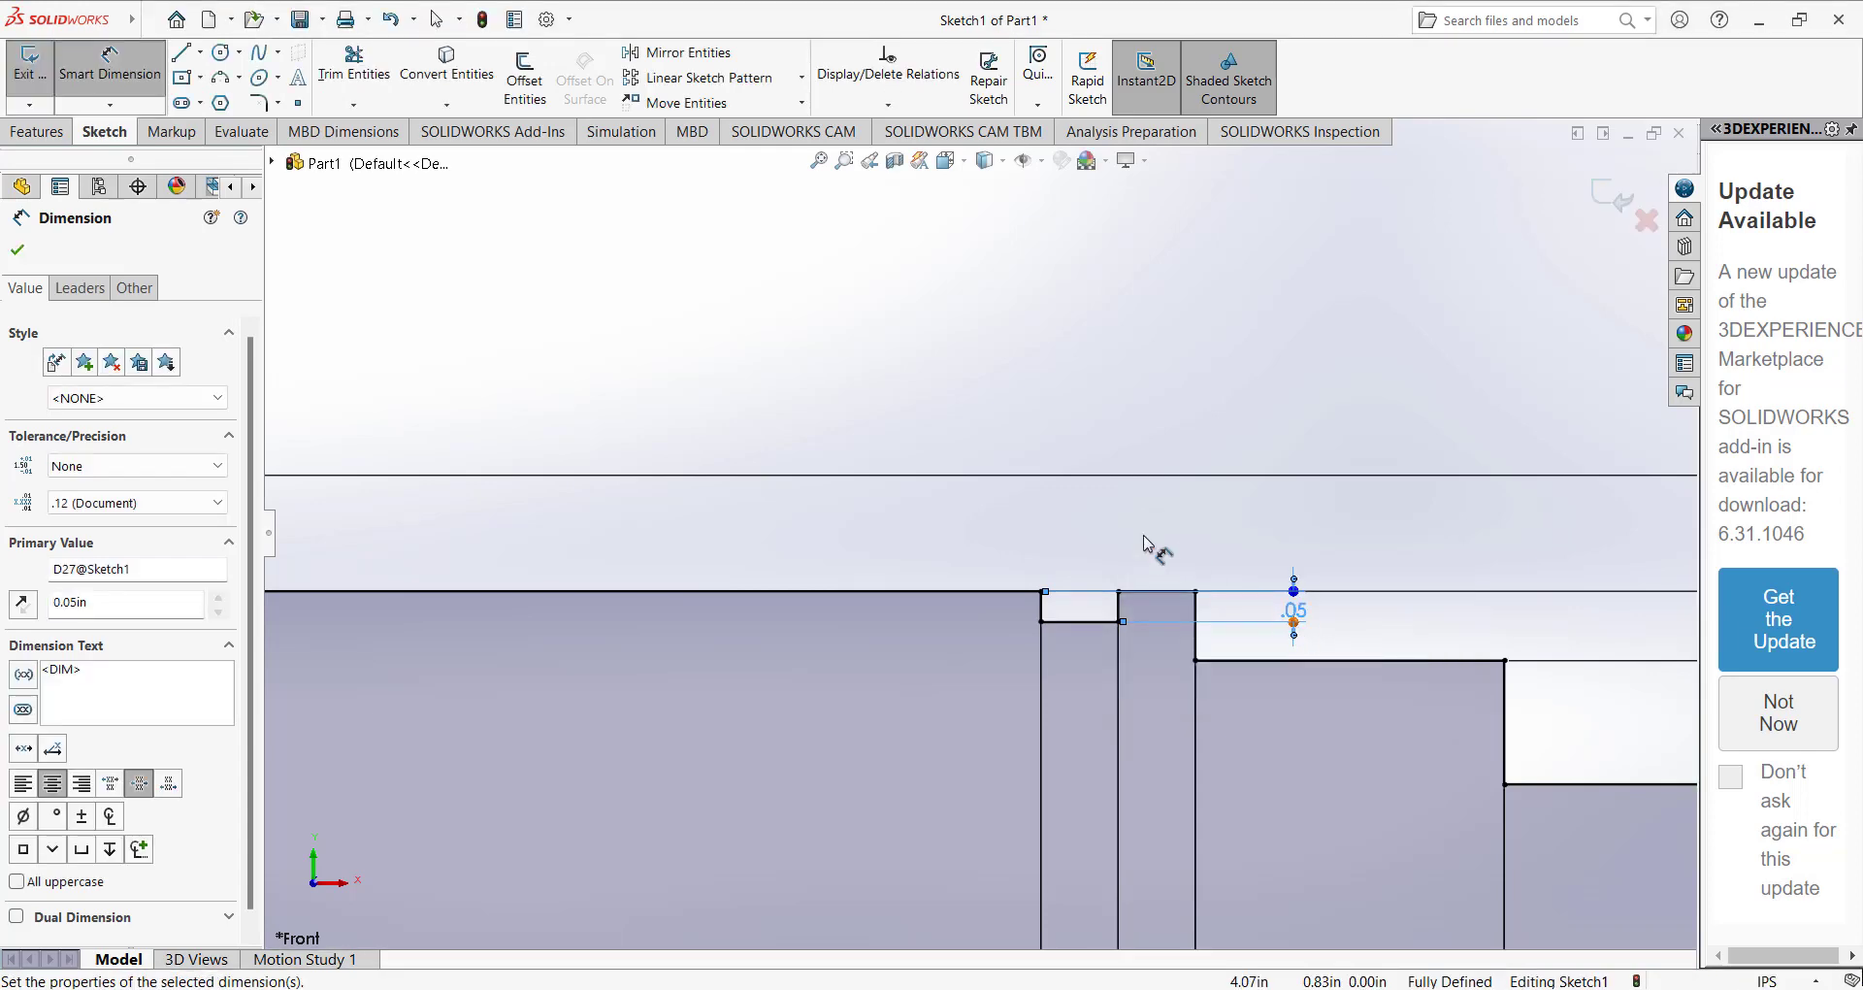
pyautogui.click(1131, 530)
pyautogui.scroll(4, 1128, 527)
pyautogui.scroll(6, 1127, 534)
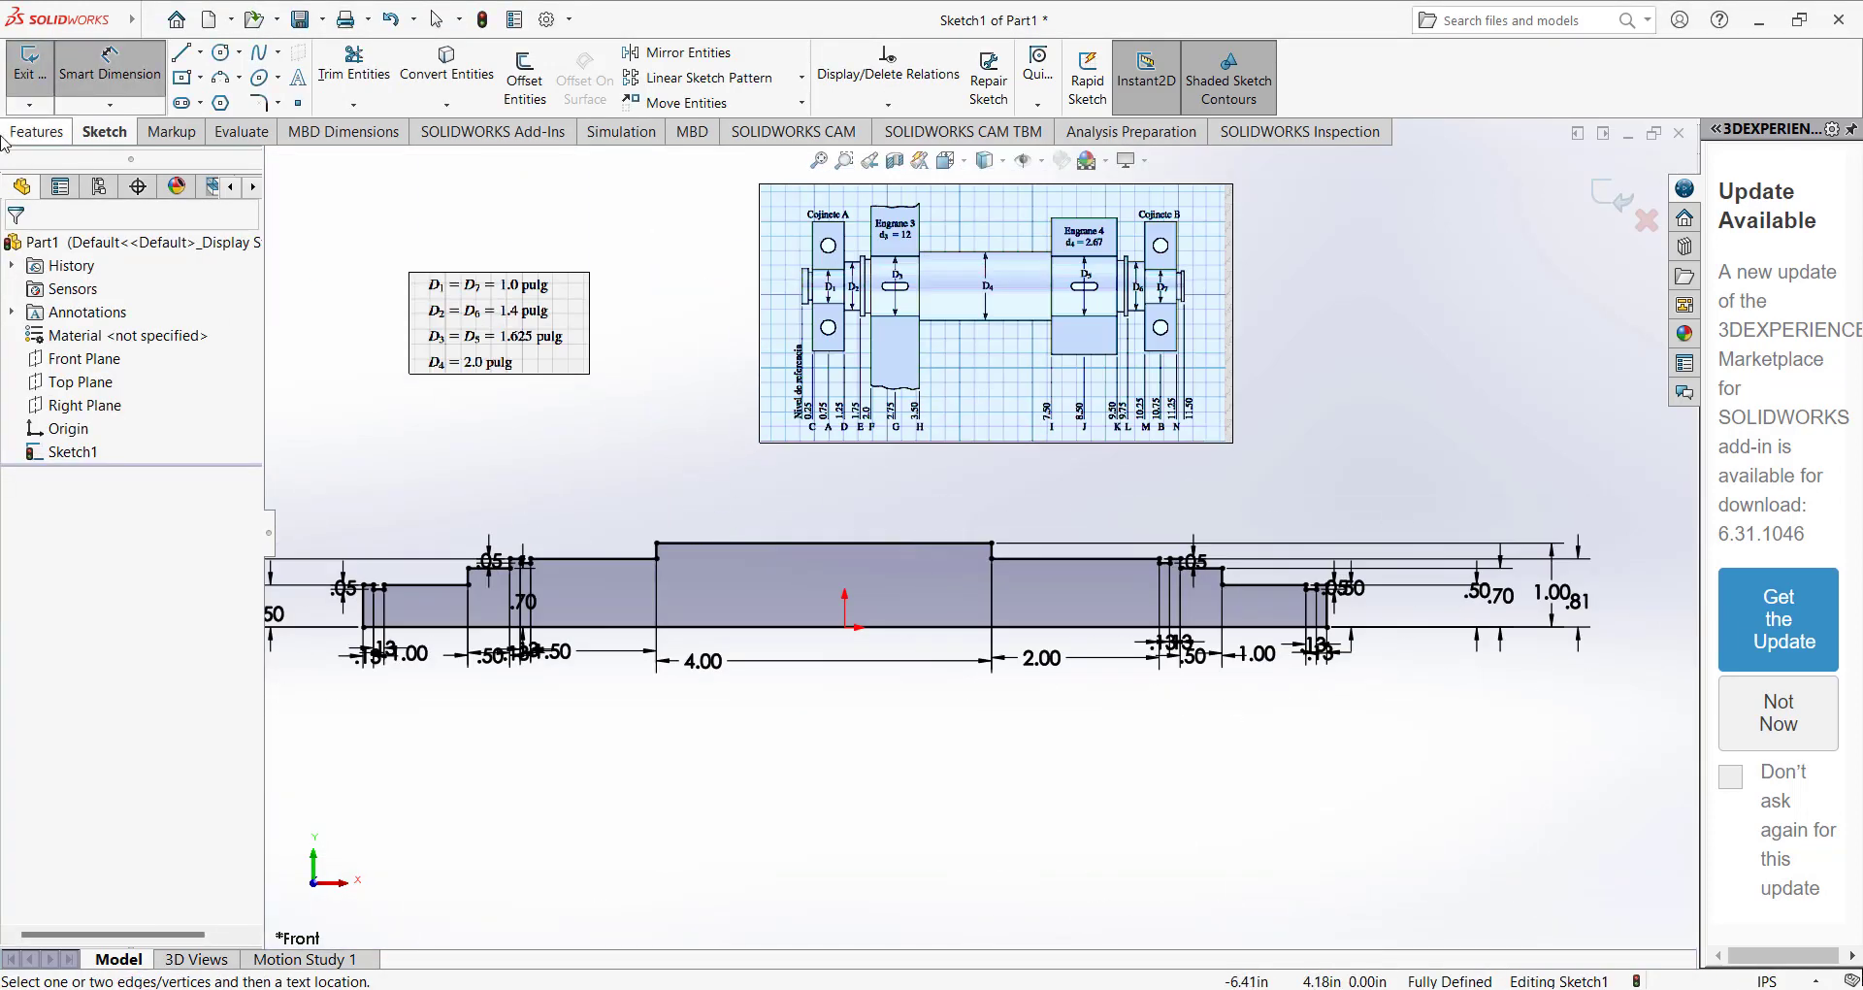
pyautogui.press('Escape')
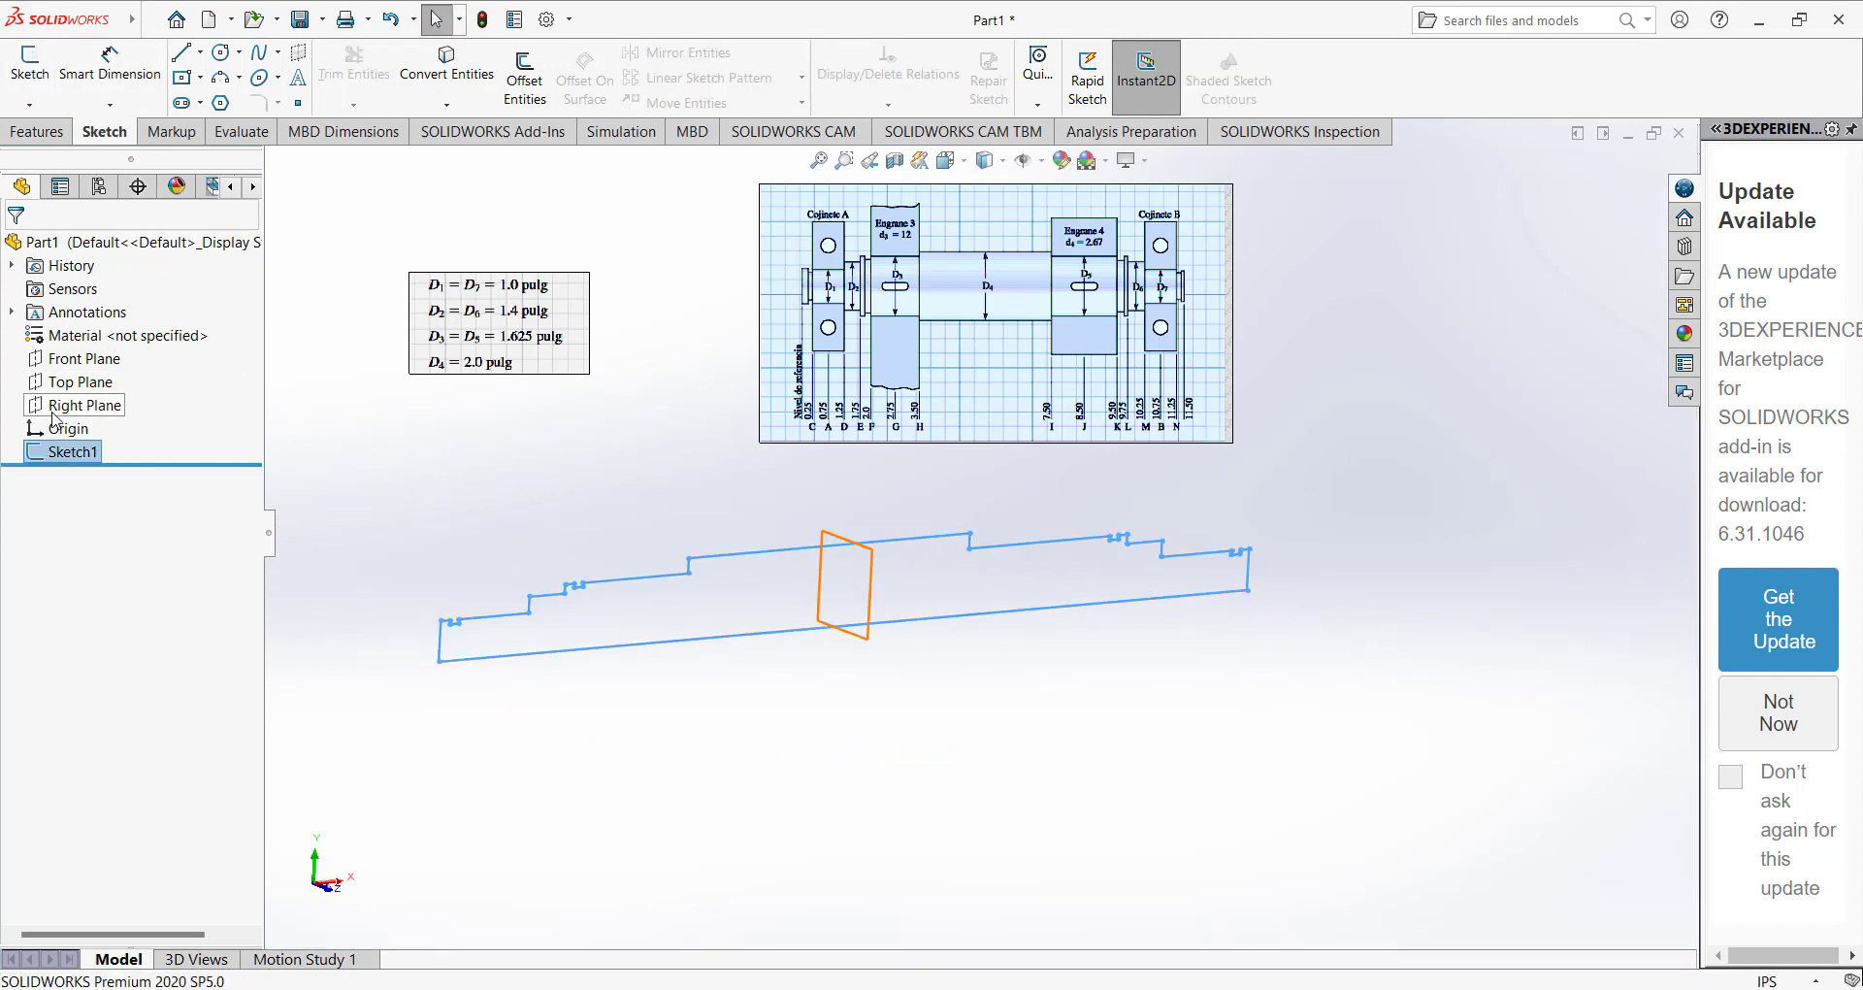
# Revolve the closed shaft profile 360° about its long bottom centreline edge to form the solid shaft.
pyautogui.click(38, 131)
pyautogui.click(39, 77)
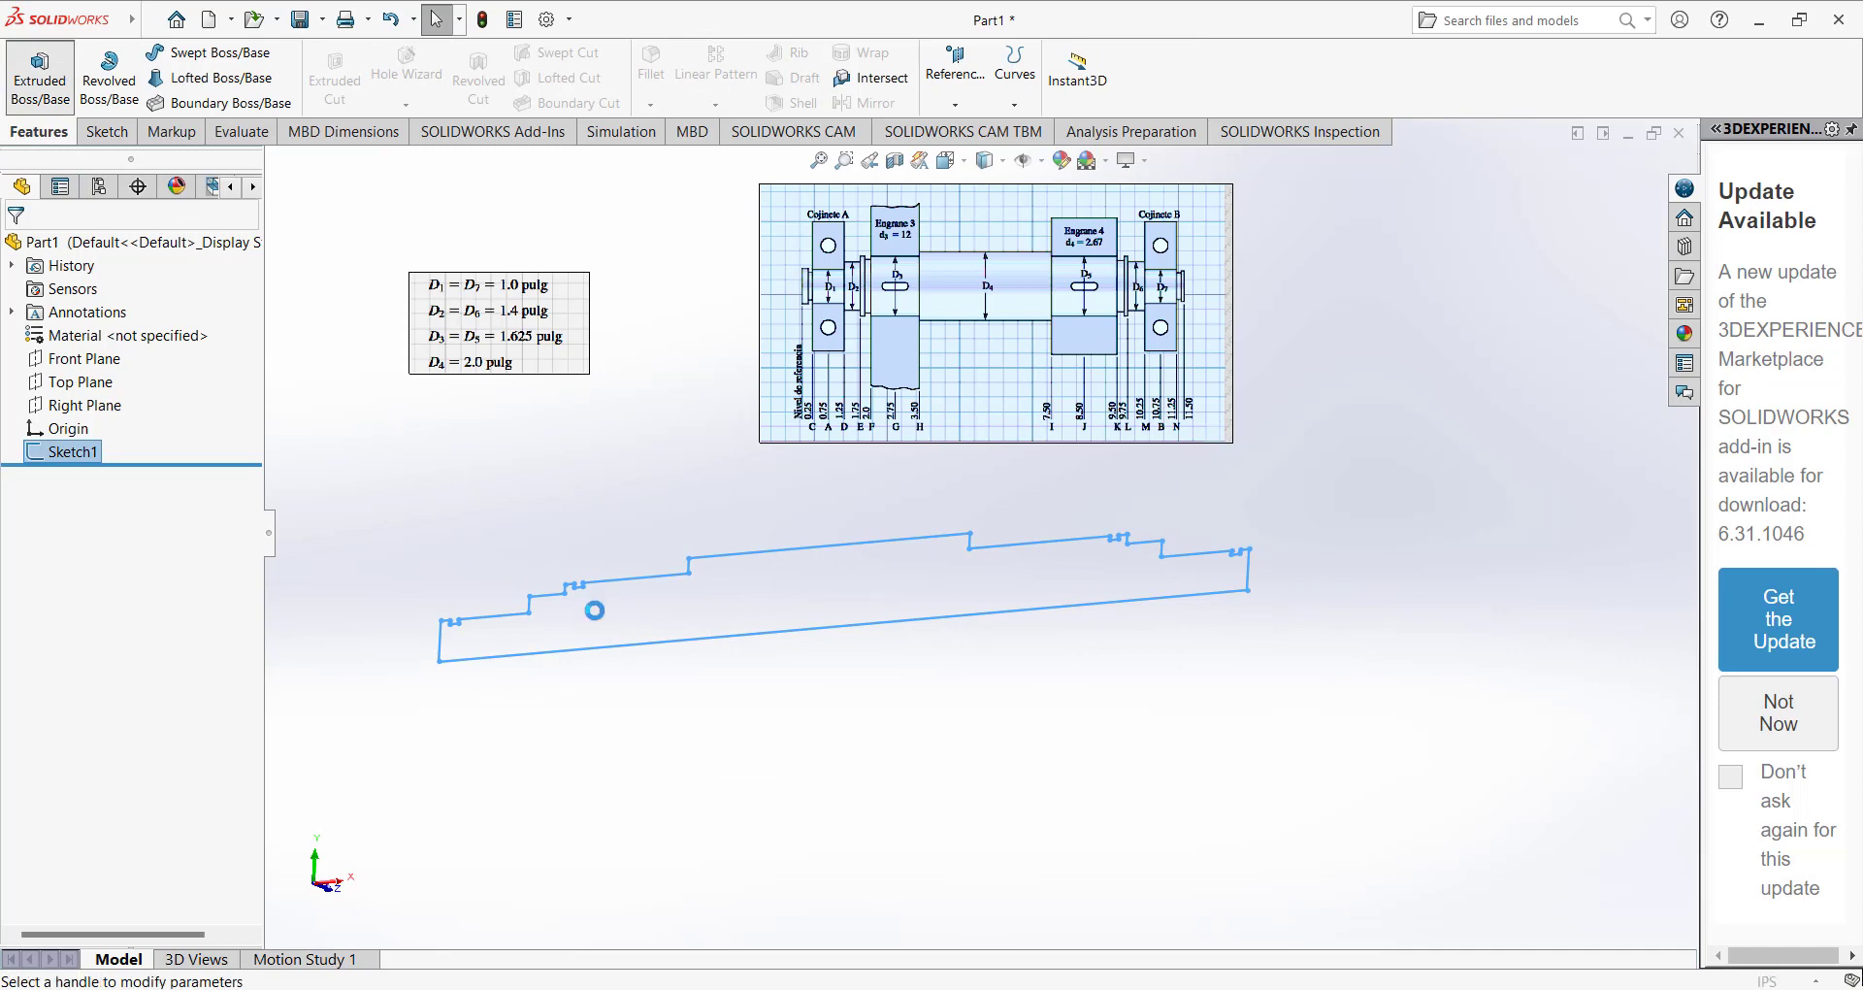
pyautogui.click(50, 250)
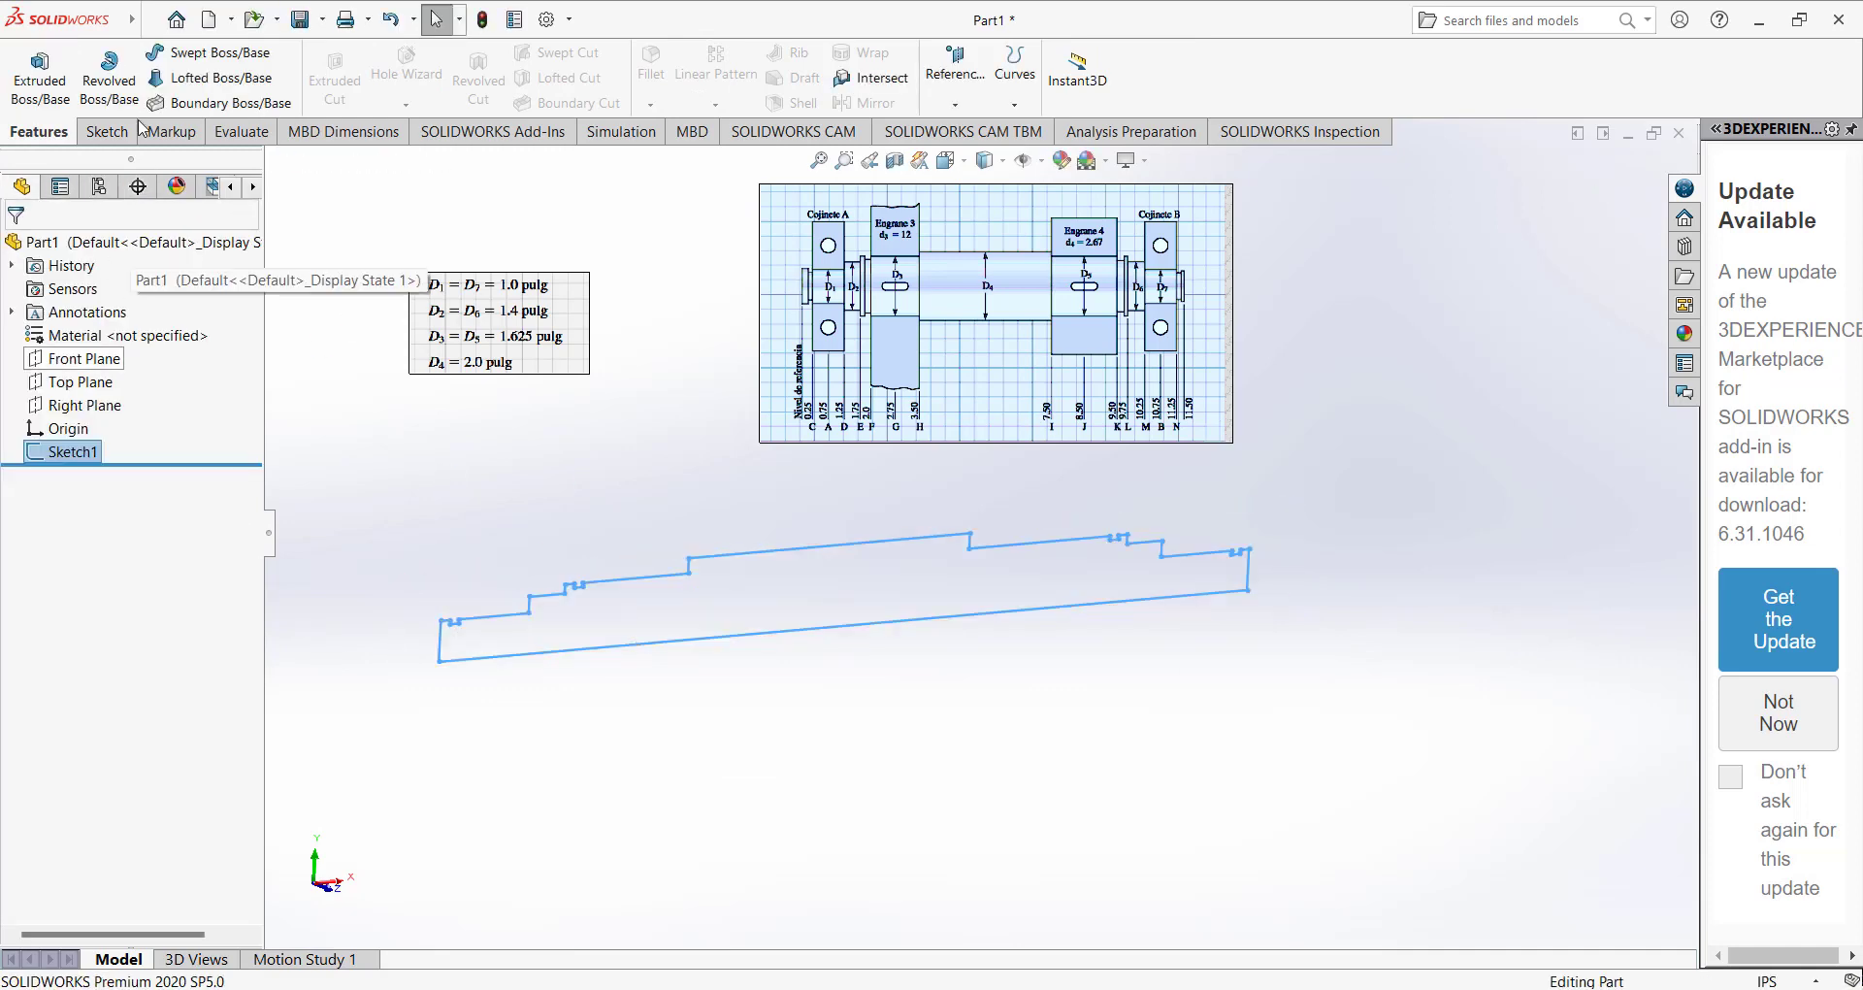
pyautogui.click(109, 78)
pyautogui.click(677, 640)
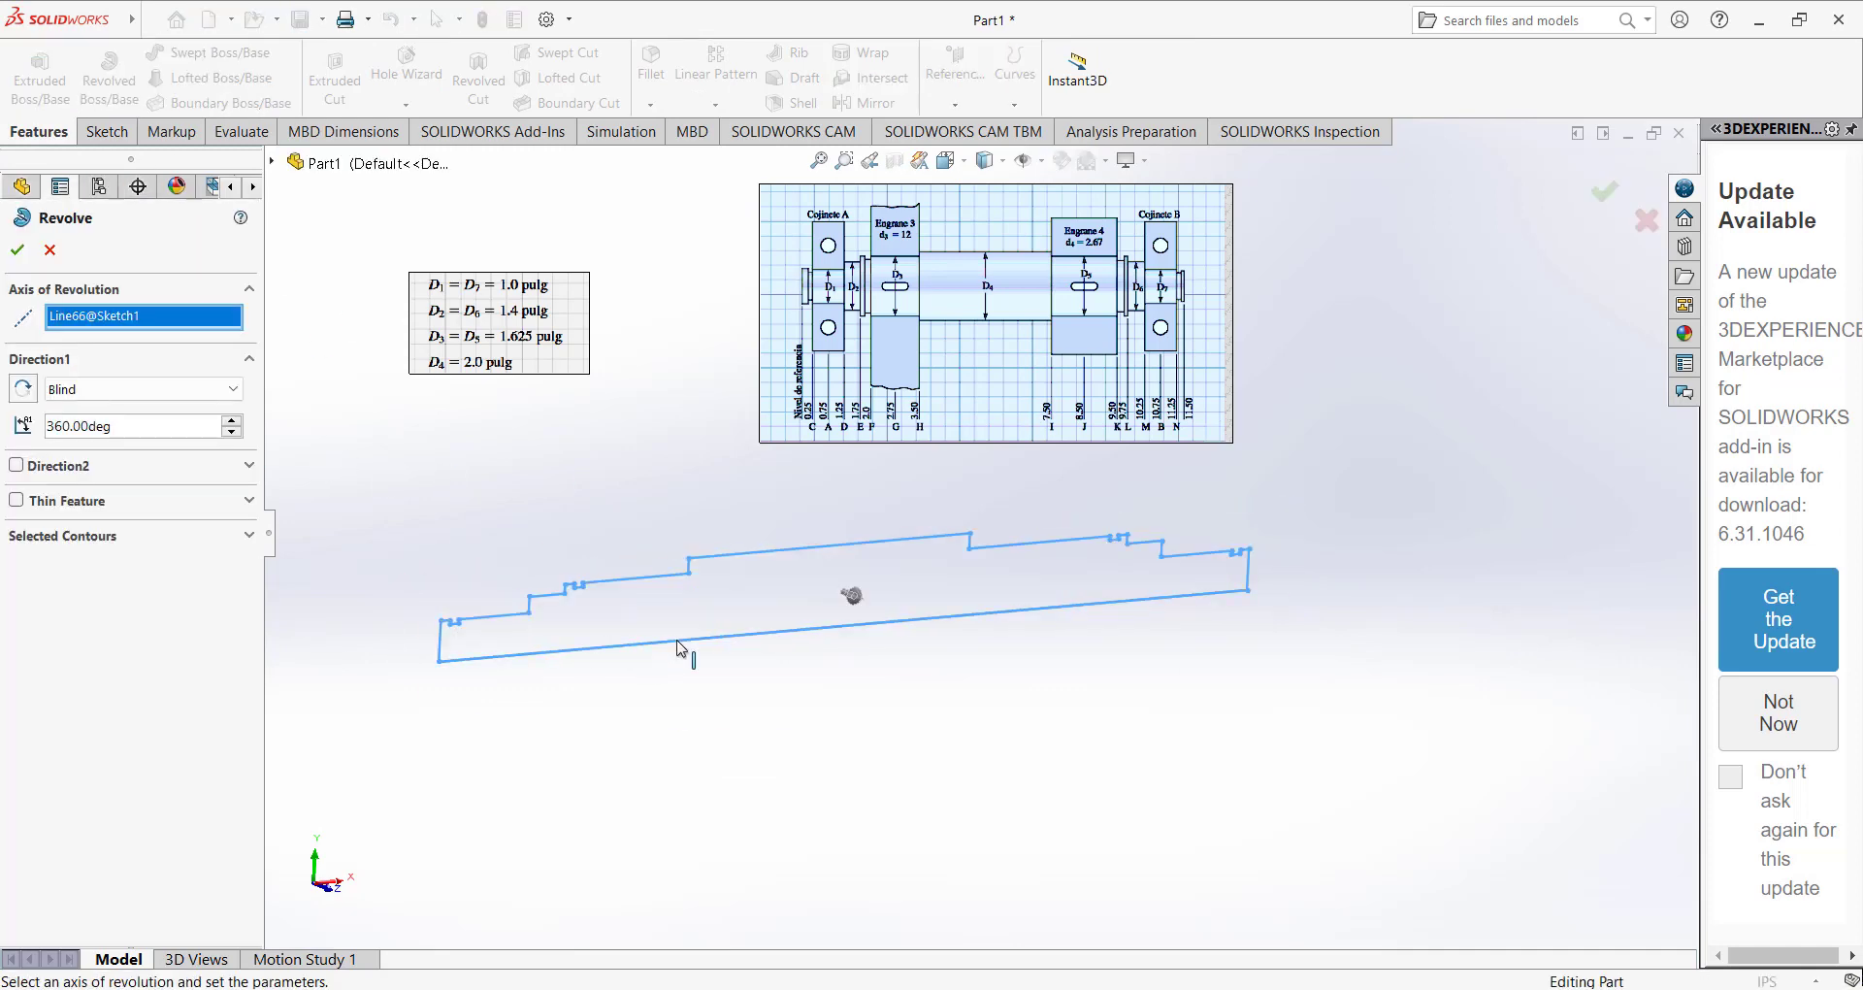
pyautogui.click(23, 251)
pyautogui.moveTo(582, 577)
pyautogui.mouseDown(button='middle')
pyautogui.moveTo(589, 528)
pyautogui.moveTo(553, 507)
pyautogui.moveTo(596, 556)
pyautogui.mouseUp(button='middle')
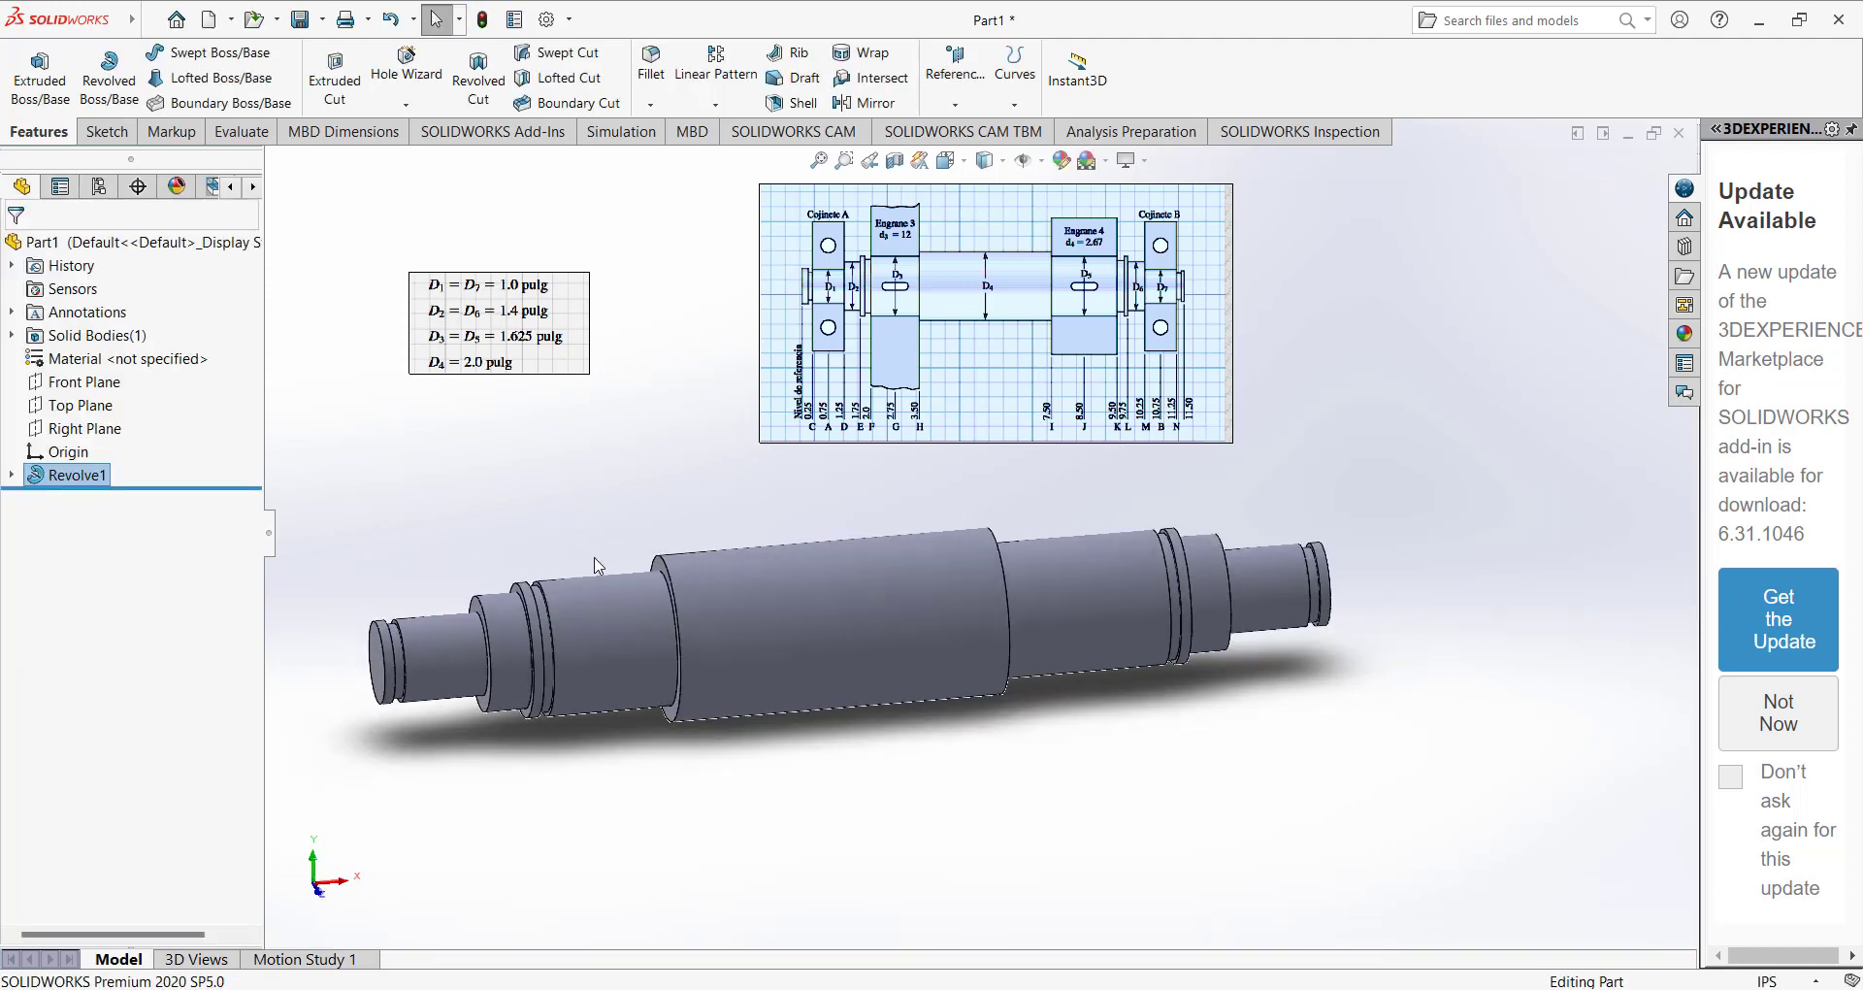
# Delete the split line feature from the revolved shaft.
pyautogui.hotkey('ctrl', '1')
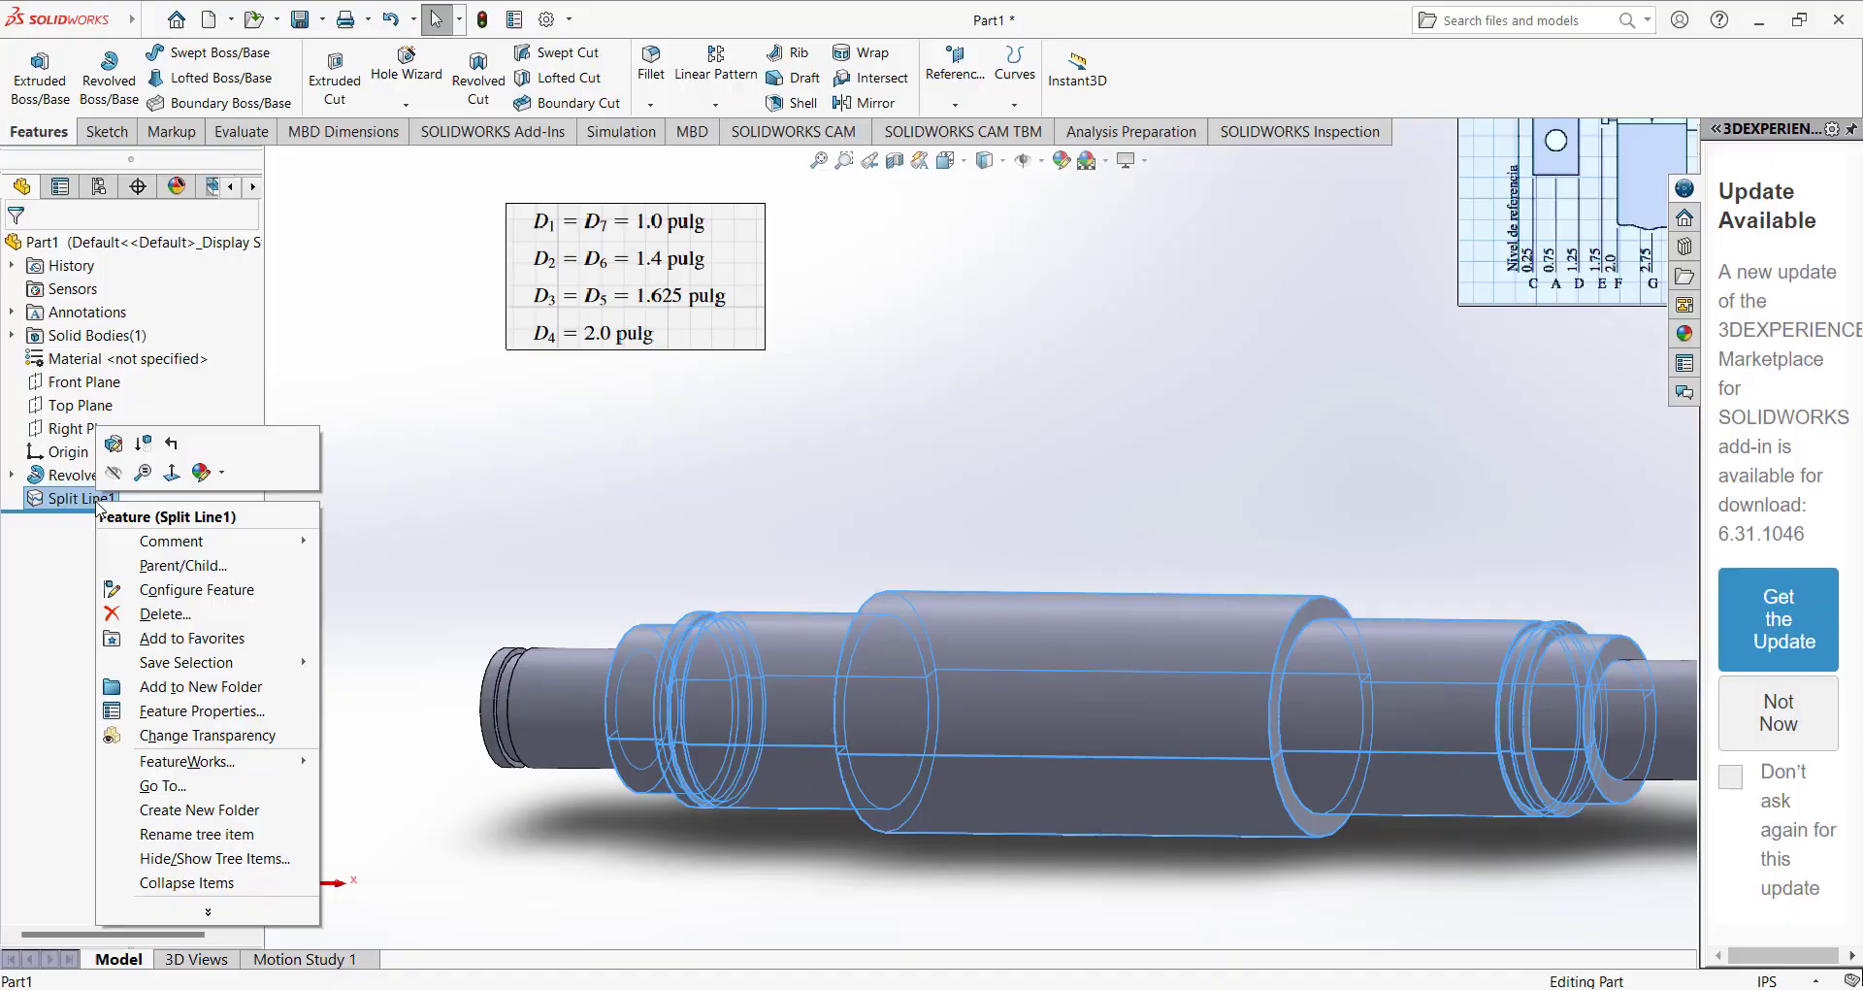
pyautogui.click(163, 613)
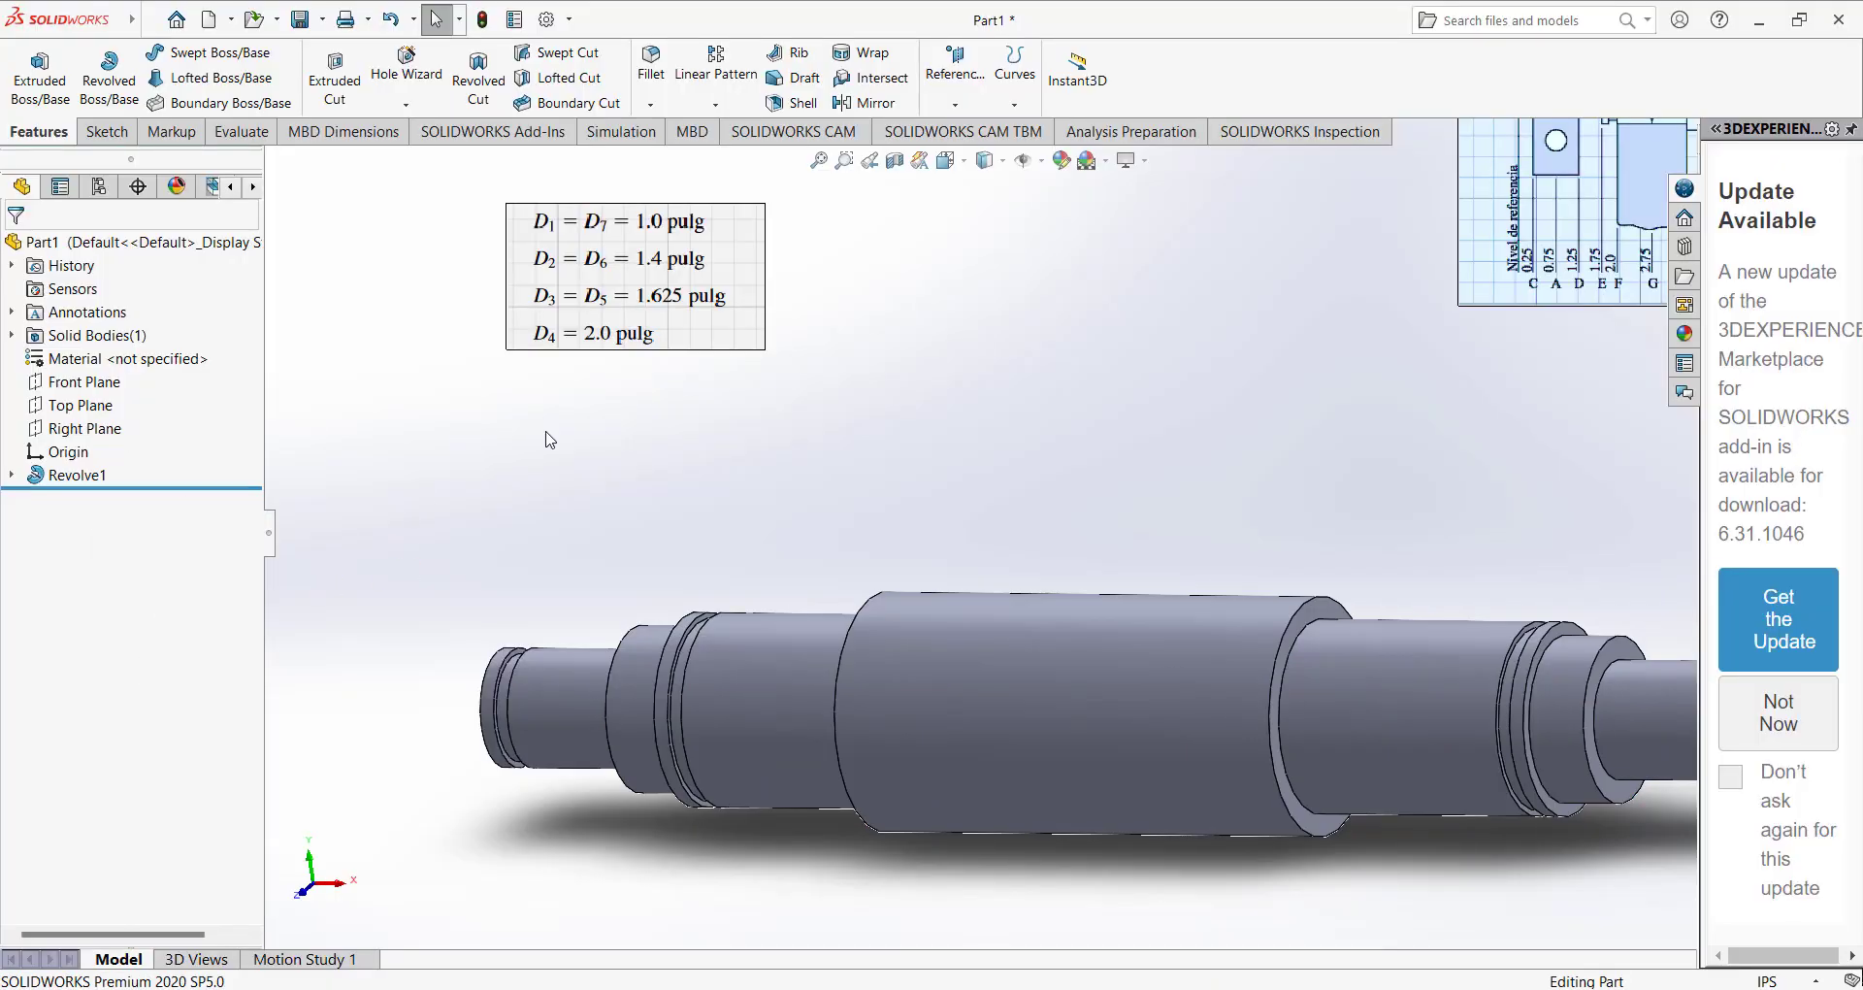
pyautogui.hotkey('ctrl', '1')
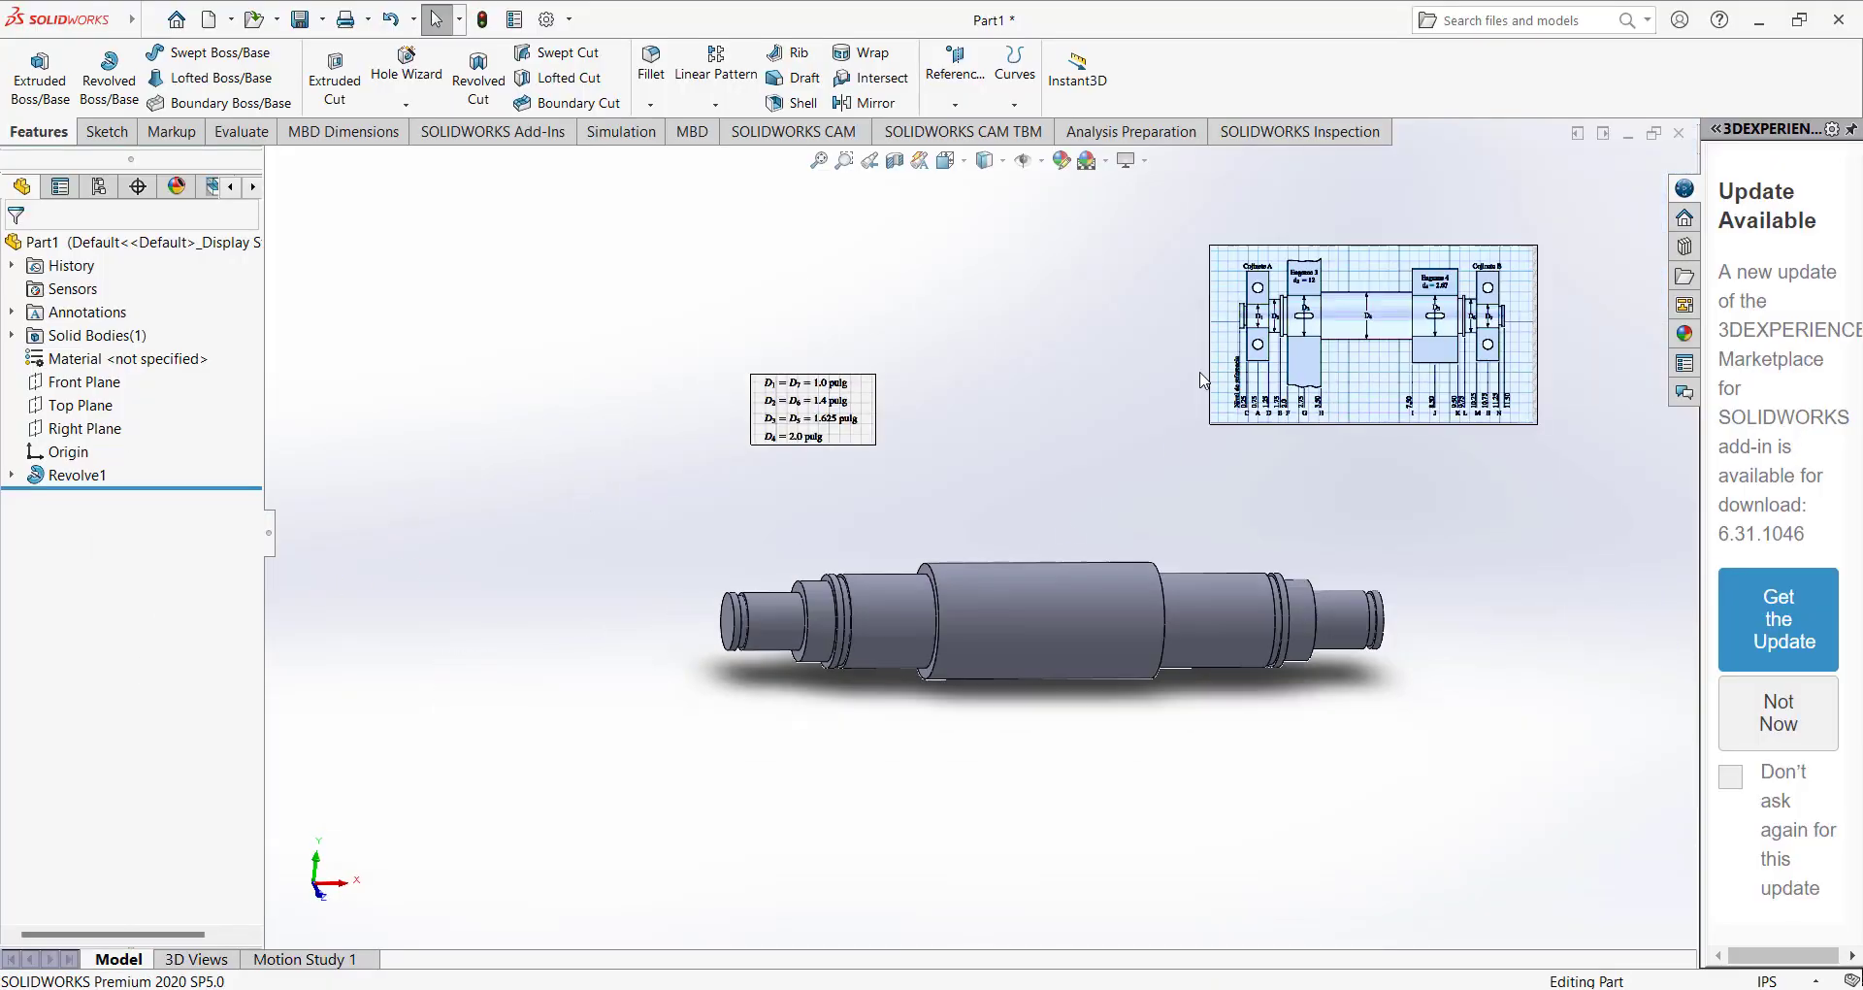
# Create a mid plane between the central section's left shoulder face and the facing wall of the groove beside the left collar.
pyautogui.click(955, 104)
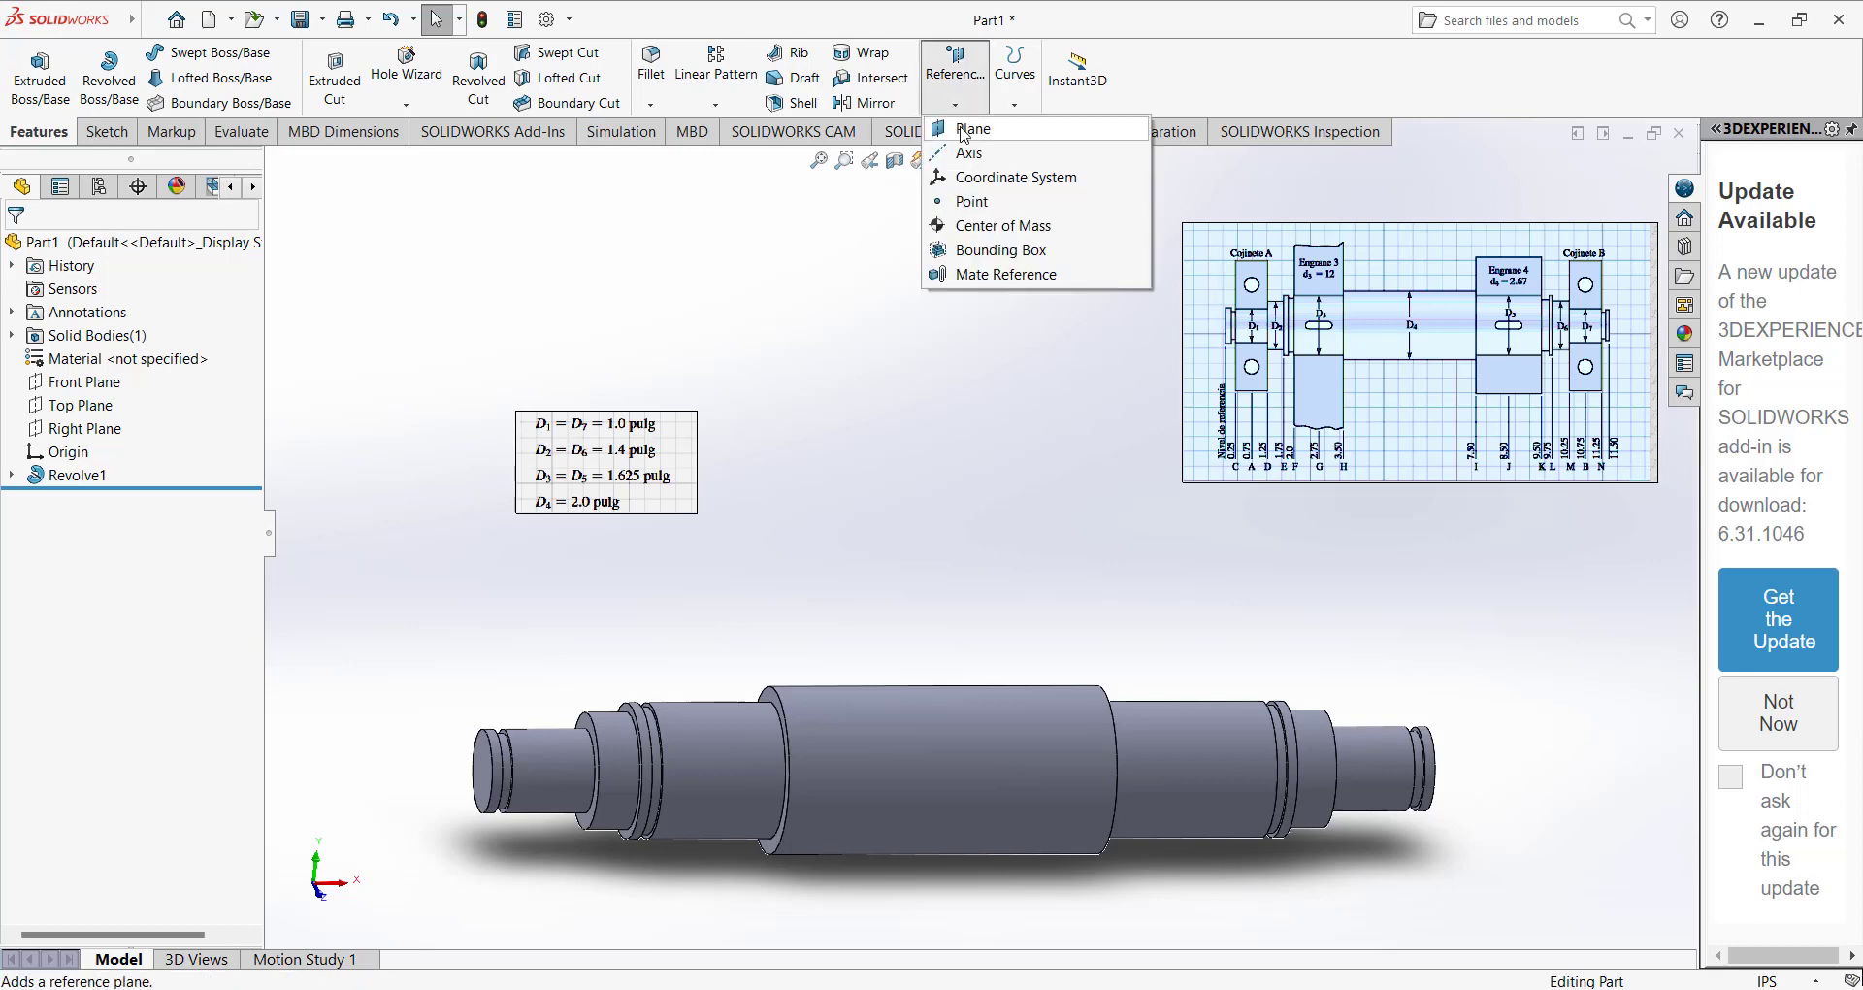
pyautogui.click(971, 125)
pyautogui.moveTo(740, 521); pyautogui.dragTo(823, 543, button='middle')
pyautogui.scroll(-4, 829, 695)
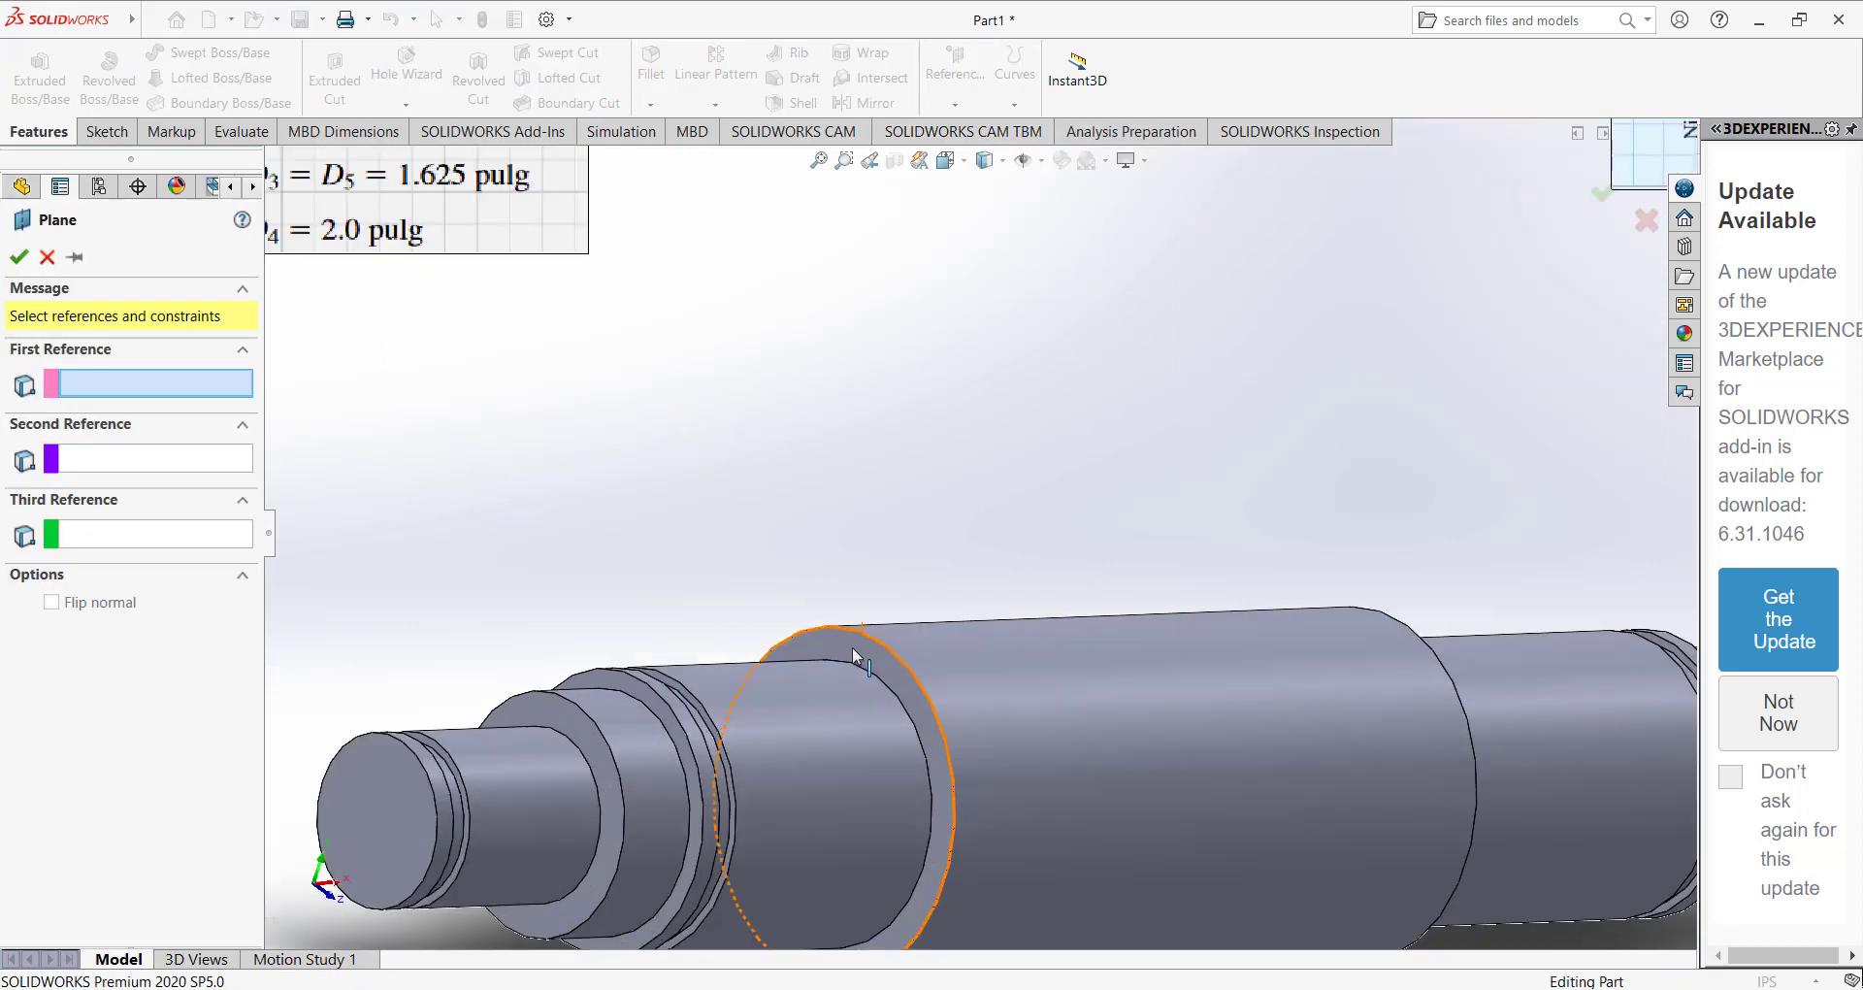
pyautogui.click(852, 647)
pyautogui.moveTo(818, 659)
pyautogui.mouseDown(button='middle')
pyautogui.moveTo(760, 666)
pyautogui.moveTo(813, 677)
pyautogui.mouseUp(button='middle')
pyautogui.scroll(-4, 710, 695)
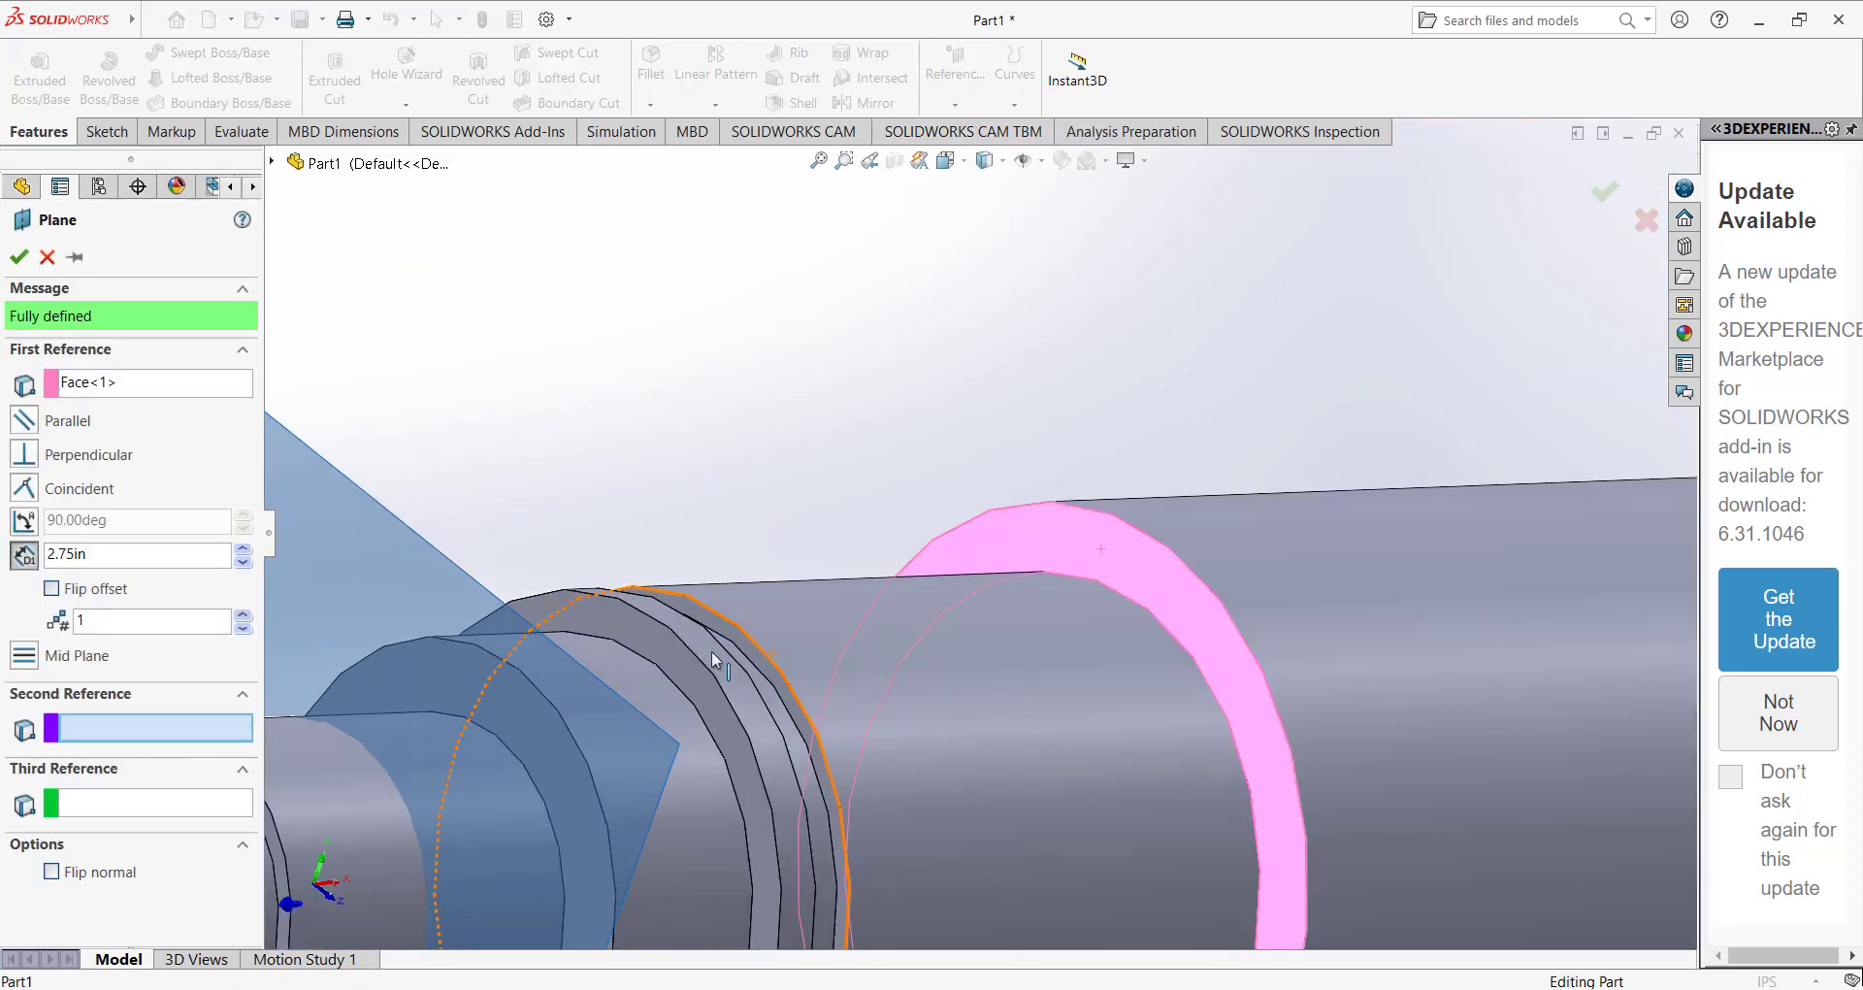
pyautogui.click(730, 627)
pyautogui.scroll(8, 916, 671)
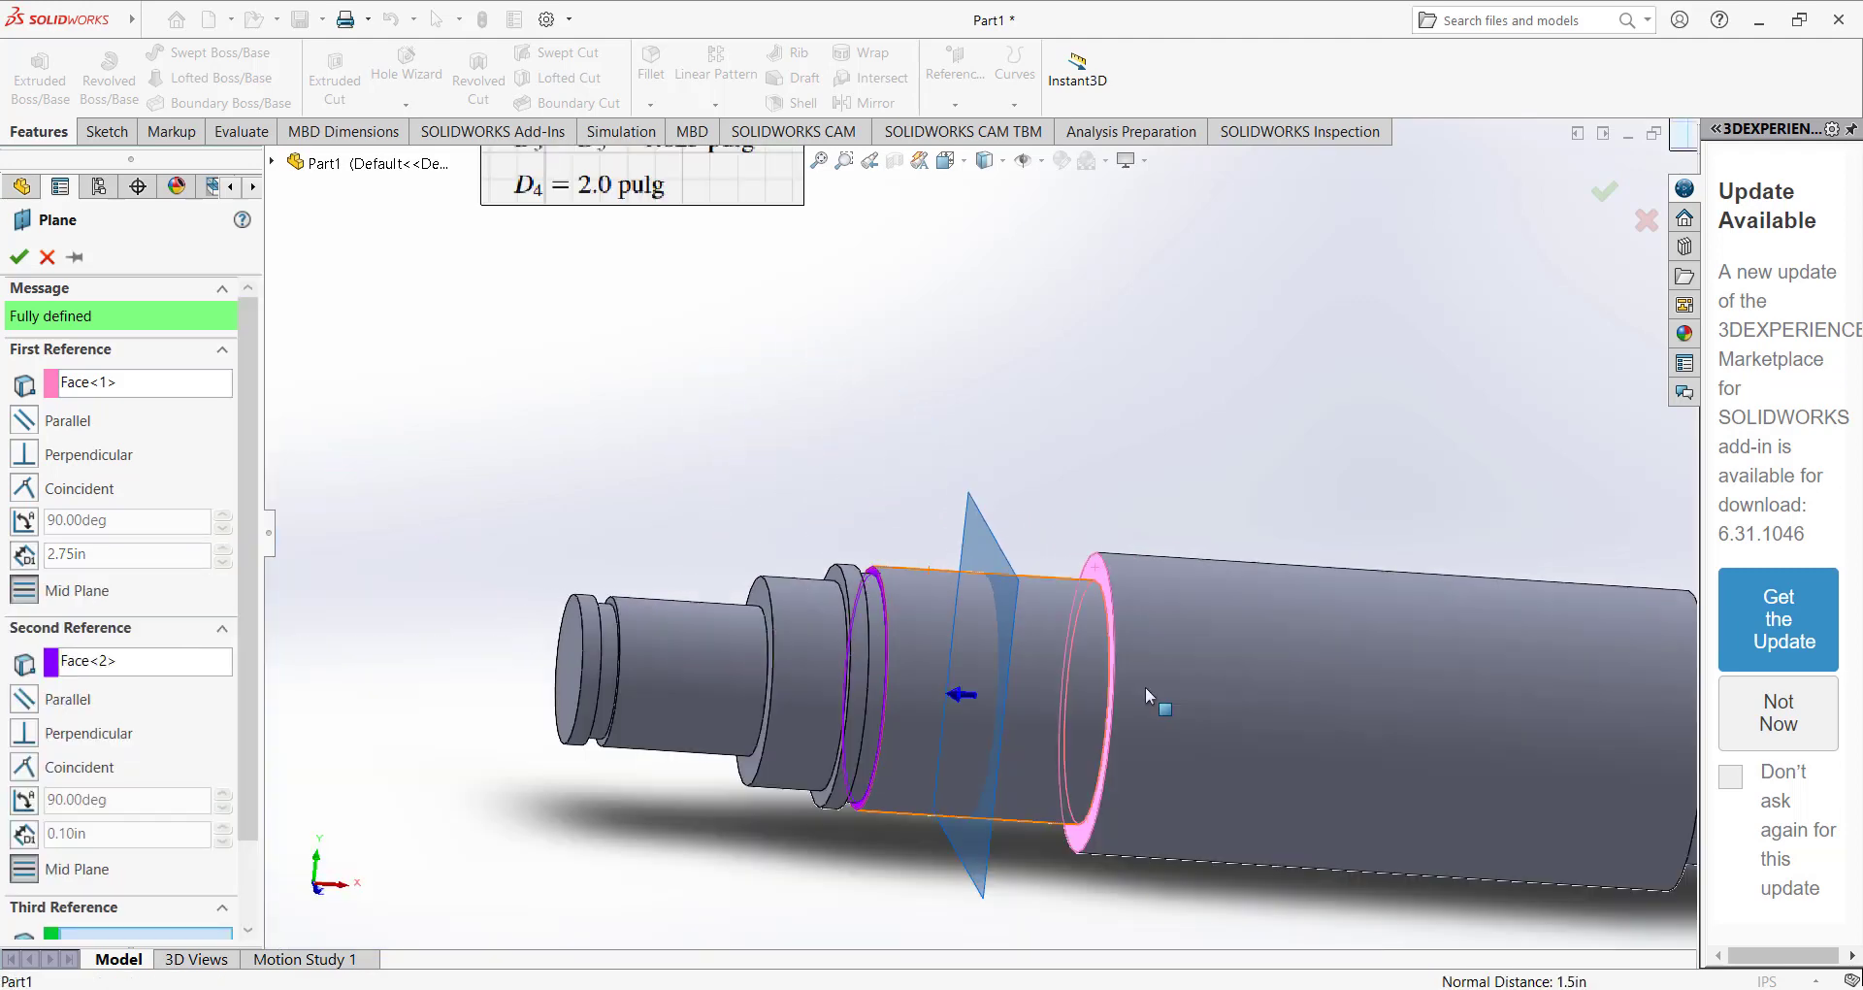
pyautogui.moveTo(1232, 659); pyautogui.dragTo(1185, 653, button='middle')
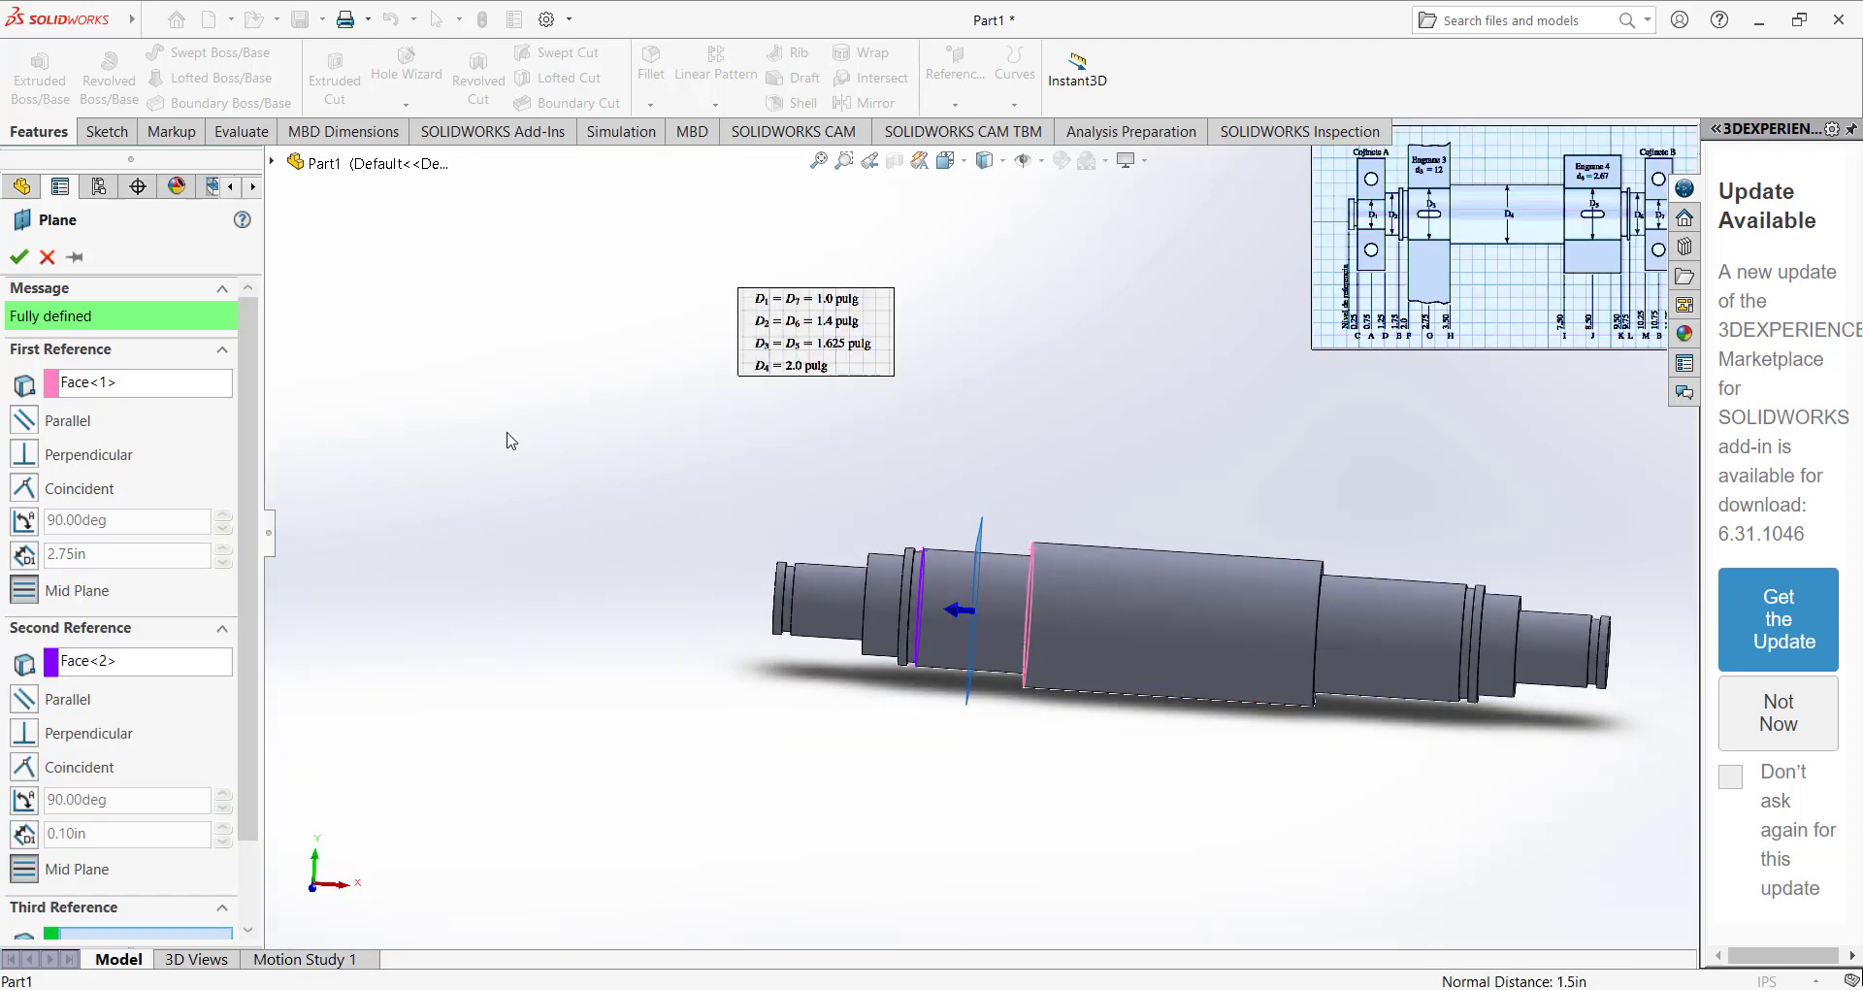
pyautogui.click(16, 257)
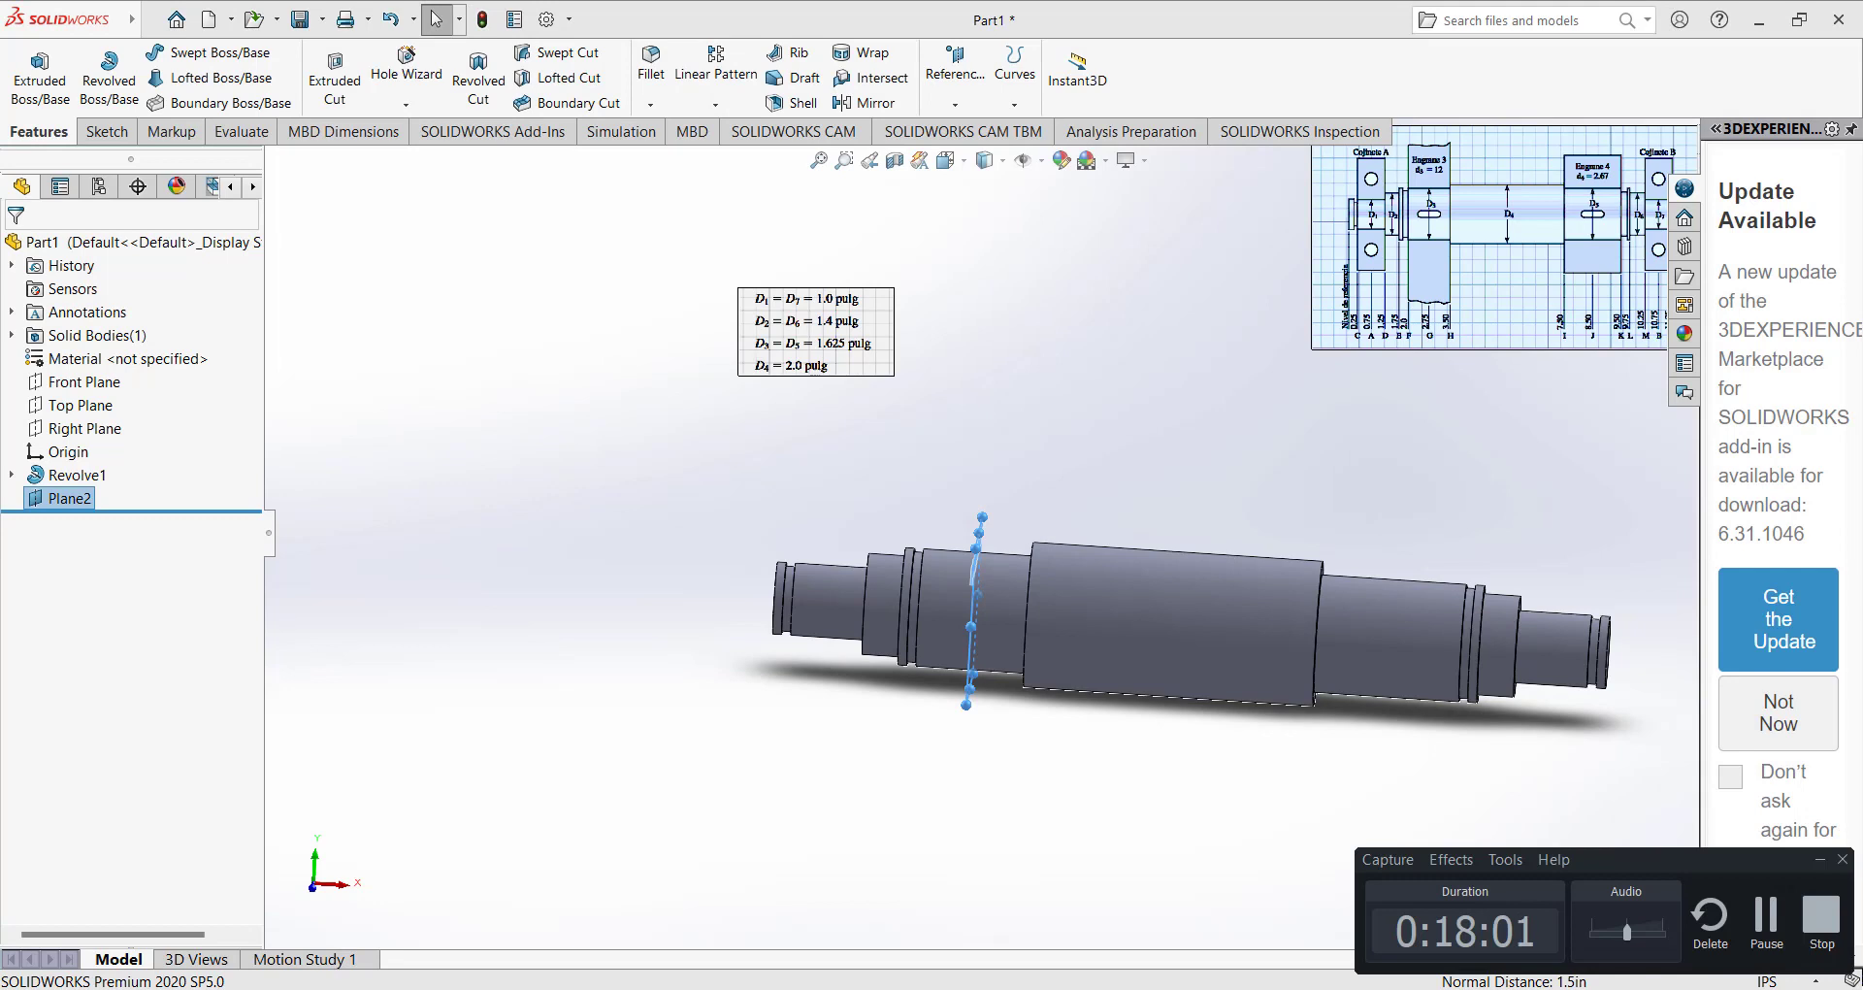
pyautogui.moveTo(1209, 582); pyautogui.dragTo(1048, 571, button='middle')
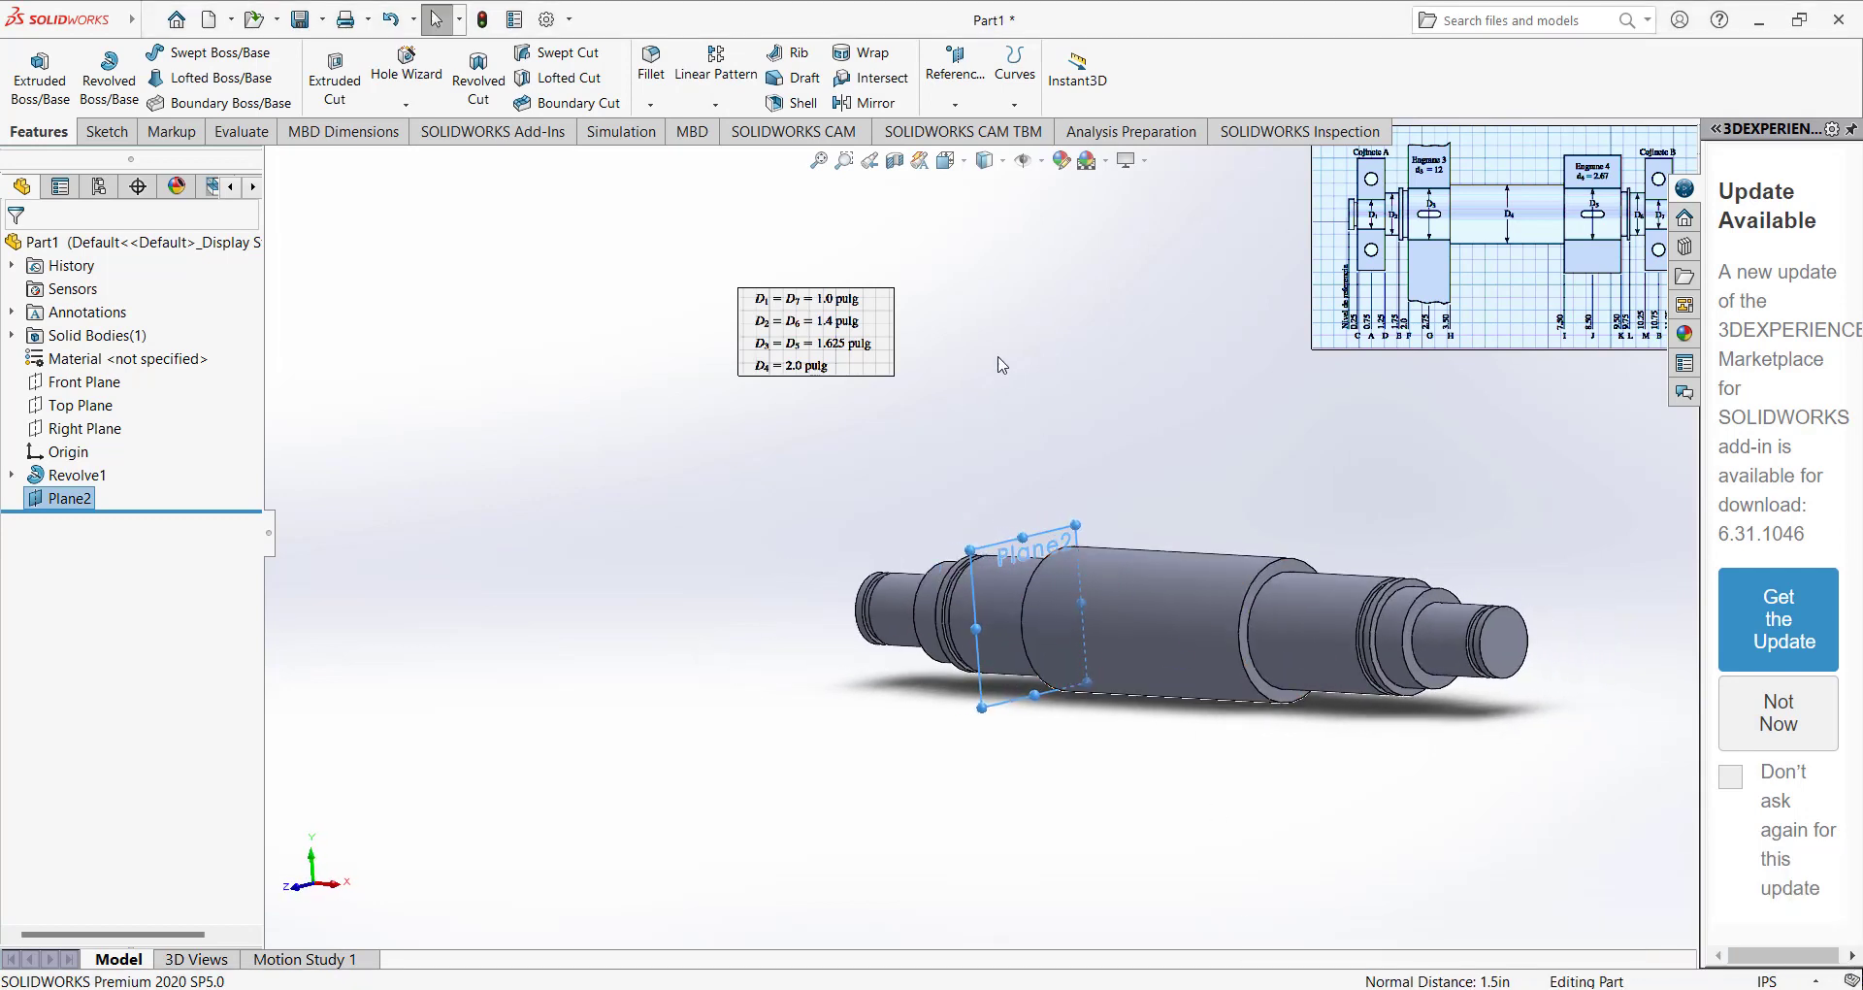
pyautogui.click(966, 60)
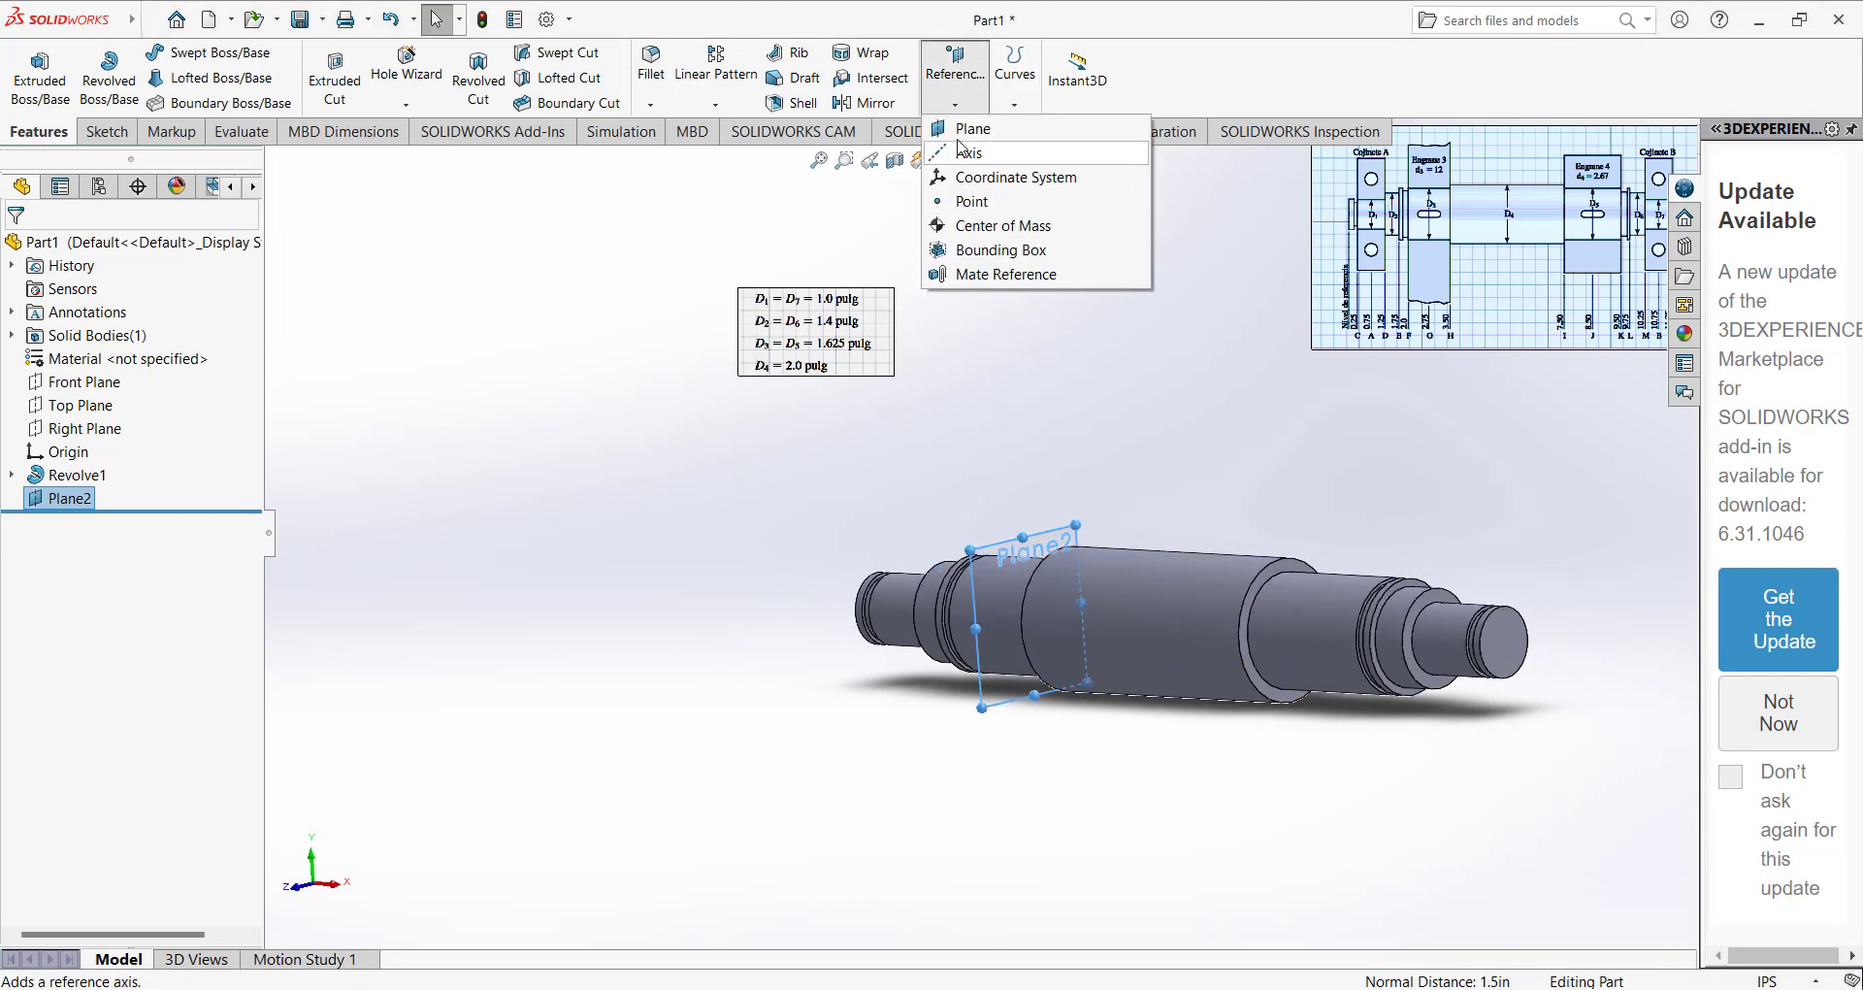
pyautogui.click(1277, 567)
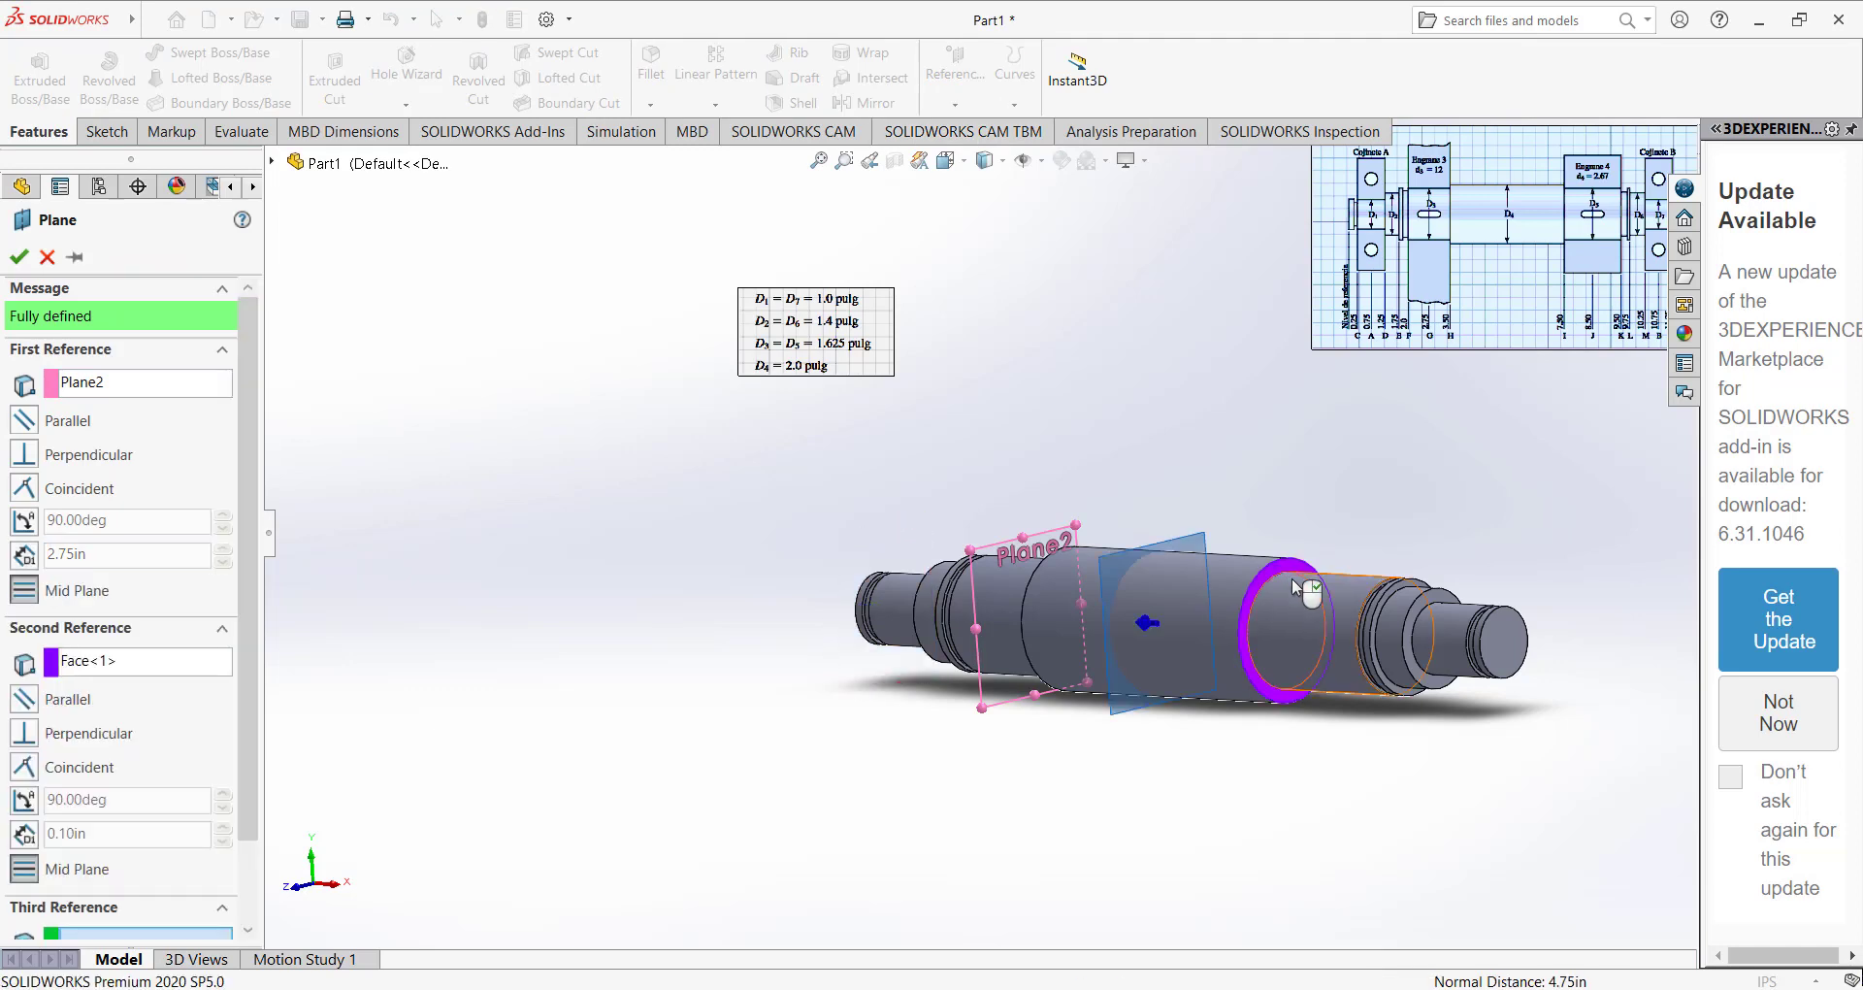
pyautogui.scroll(-5, 1315, 572)
pyautogui.scroll(-3, 1314, 572)
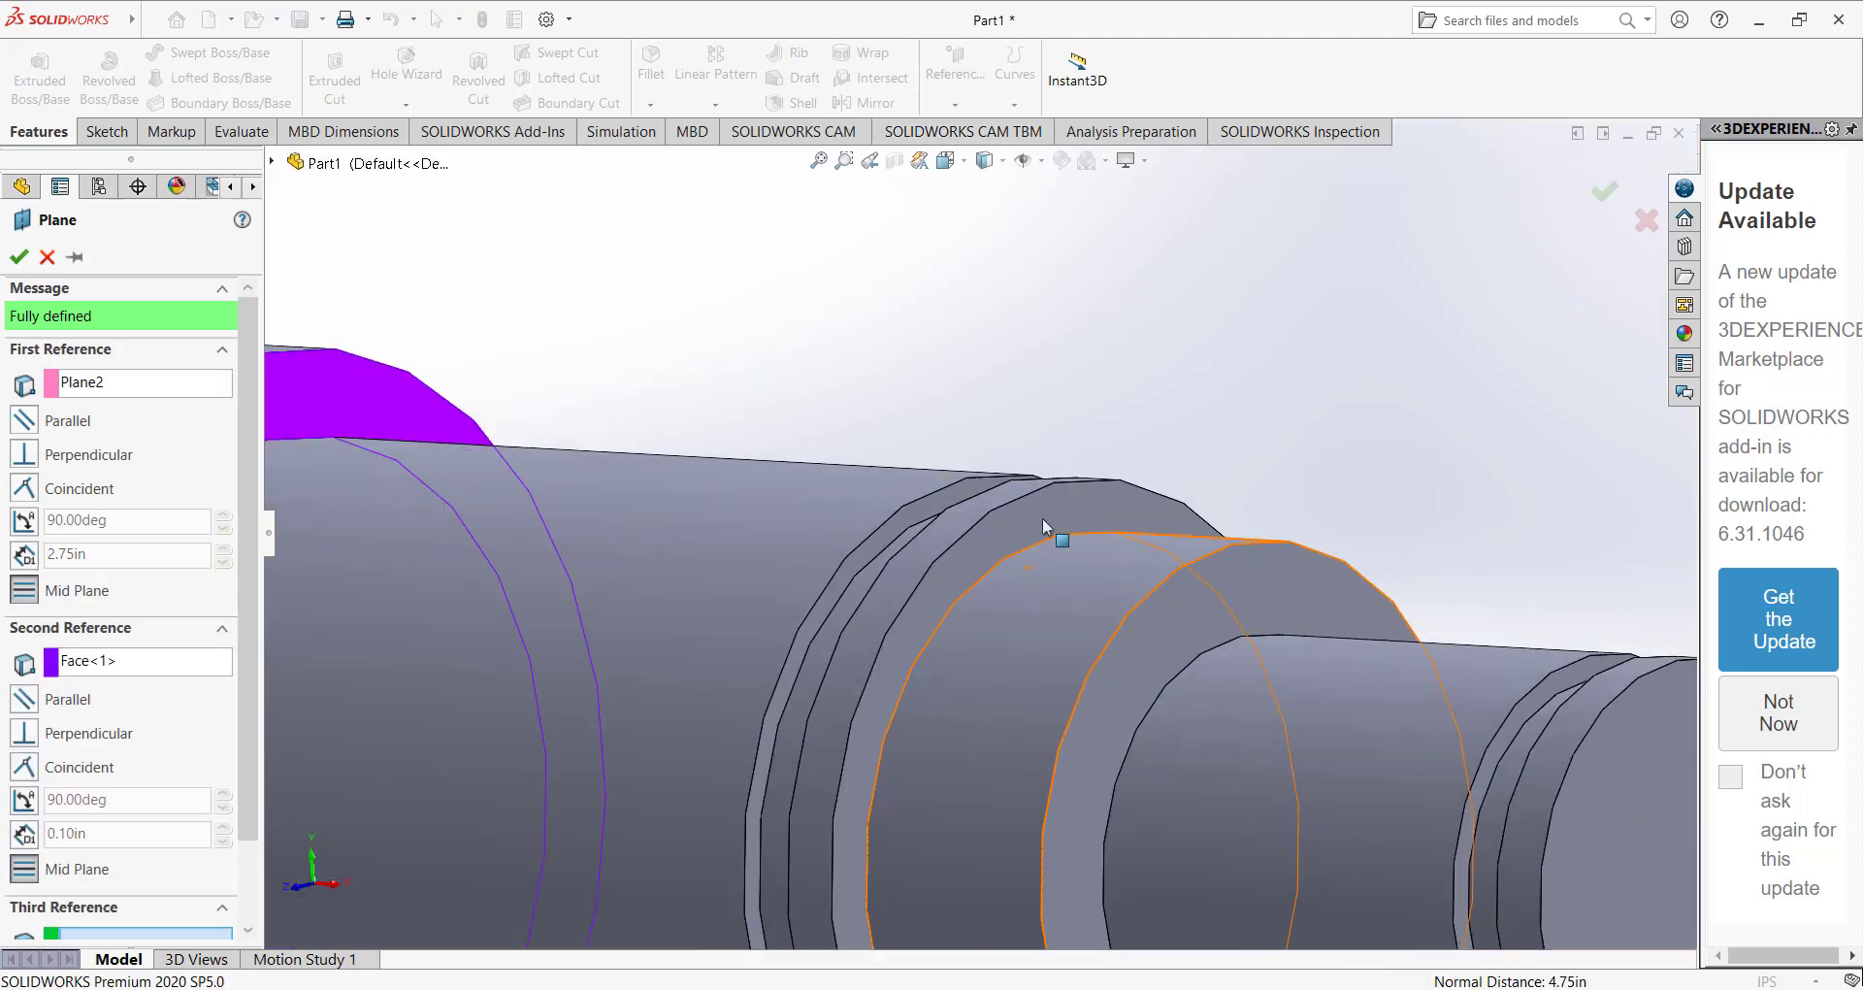
pyautogui.click(935, 522)
pyautogui.scroll(6, 935, 522)
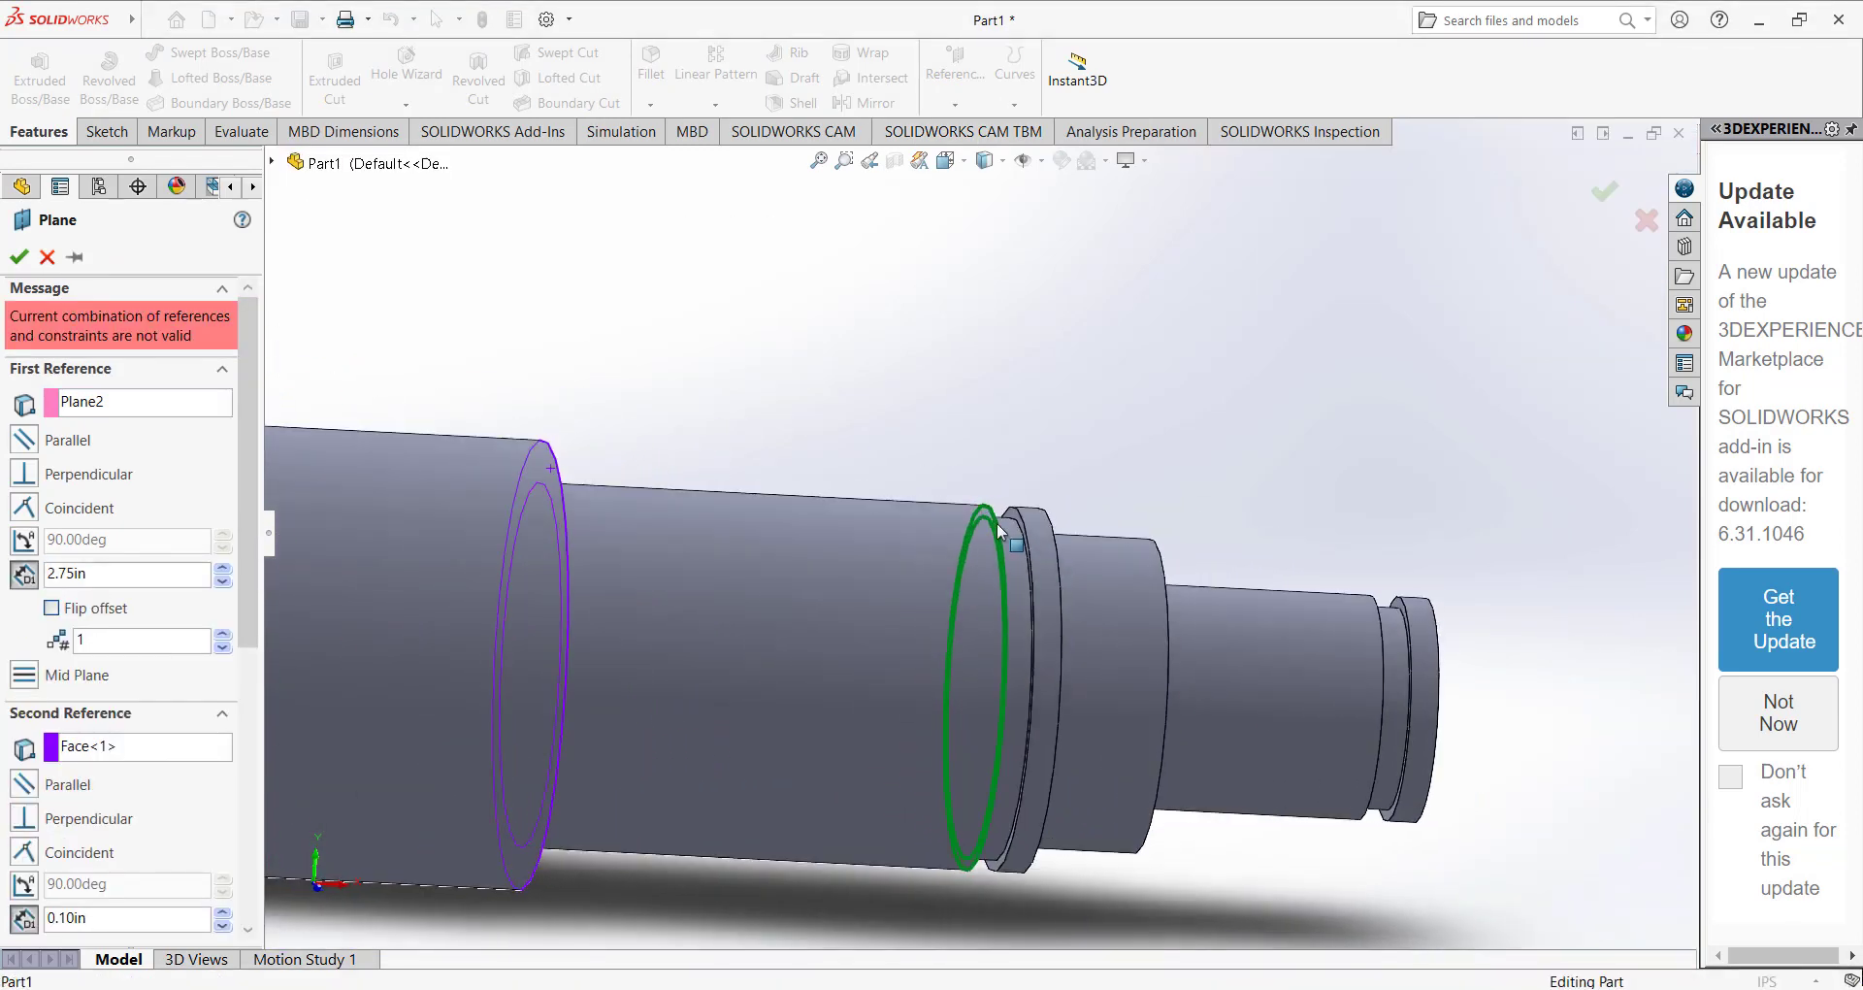
pyautogui.click(47, 258)
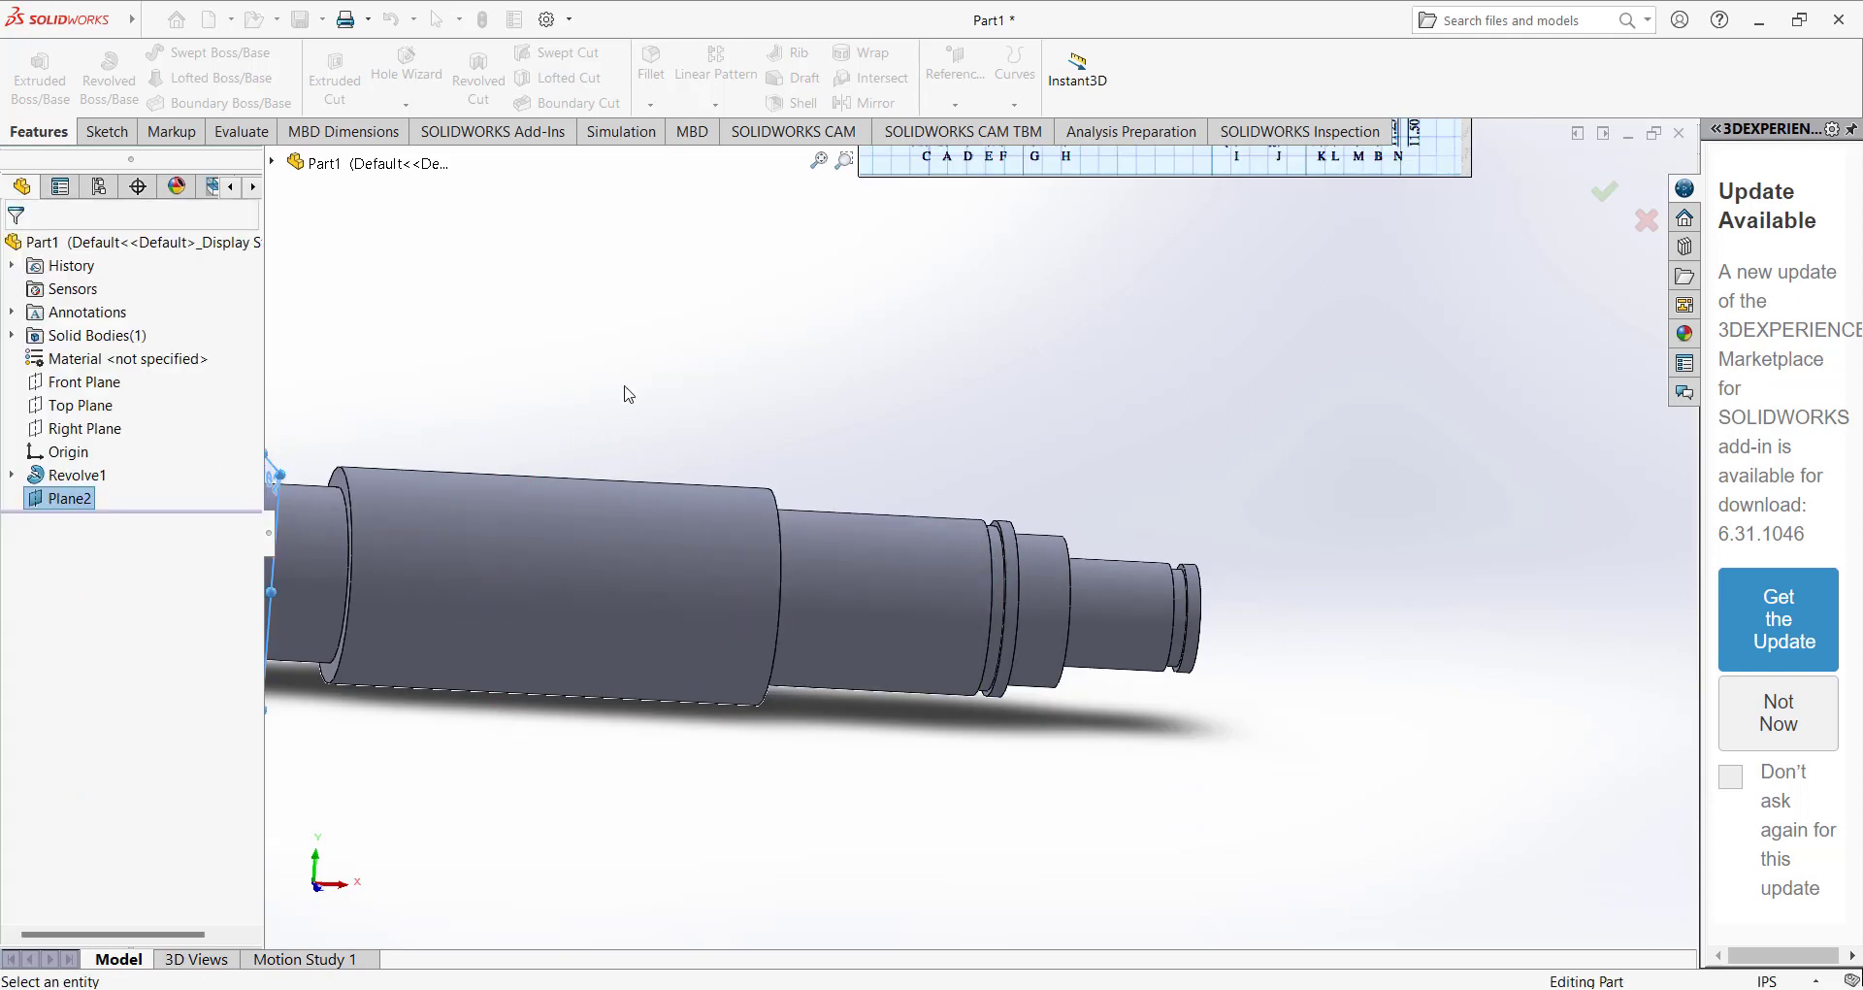
# Create a mid plane between the central section's right shoulder face and the near wall of the groove beside the right collar.
pyautogui.moveTo(709, 402); pyautogui.dragTo(557, 428, button='middle')
pyautogui.click(683, 525)
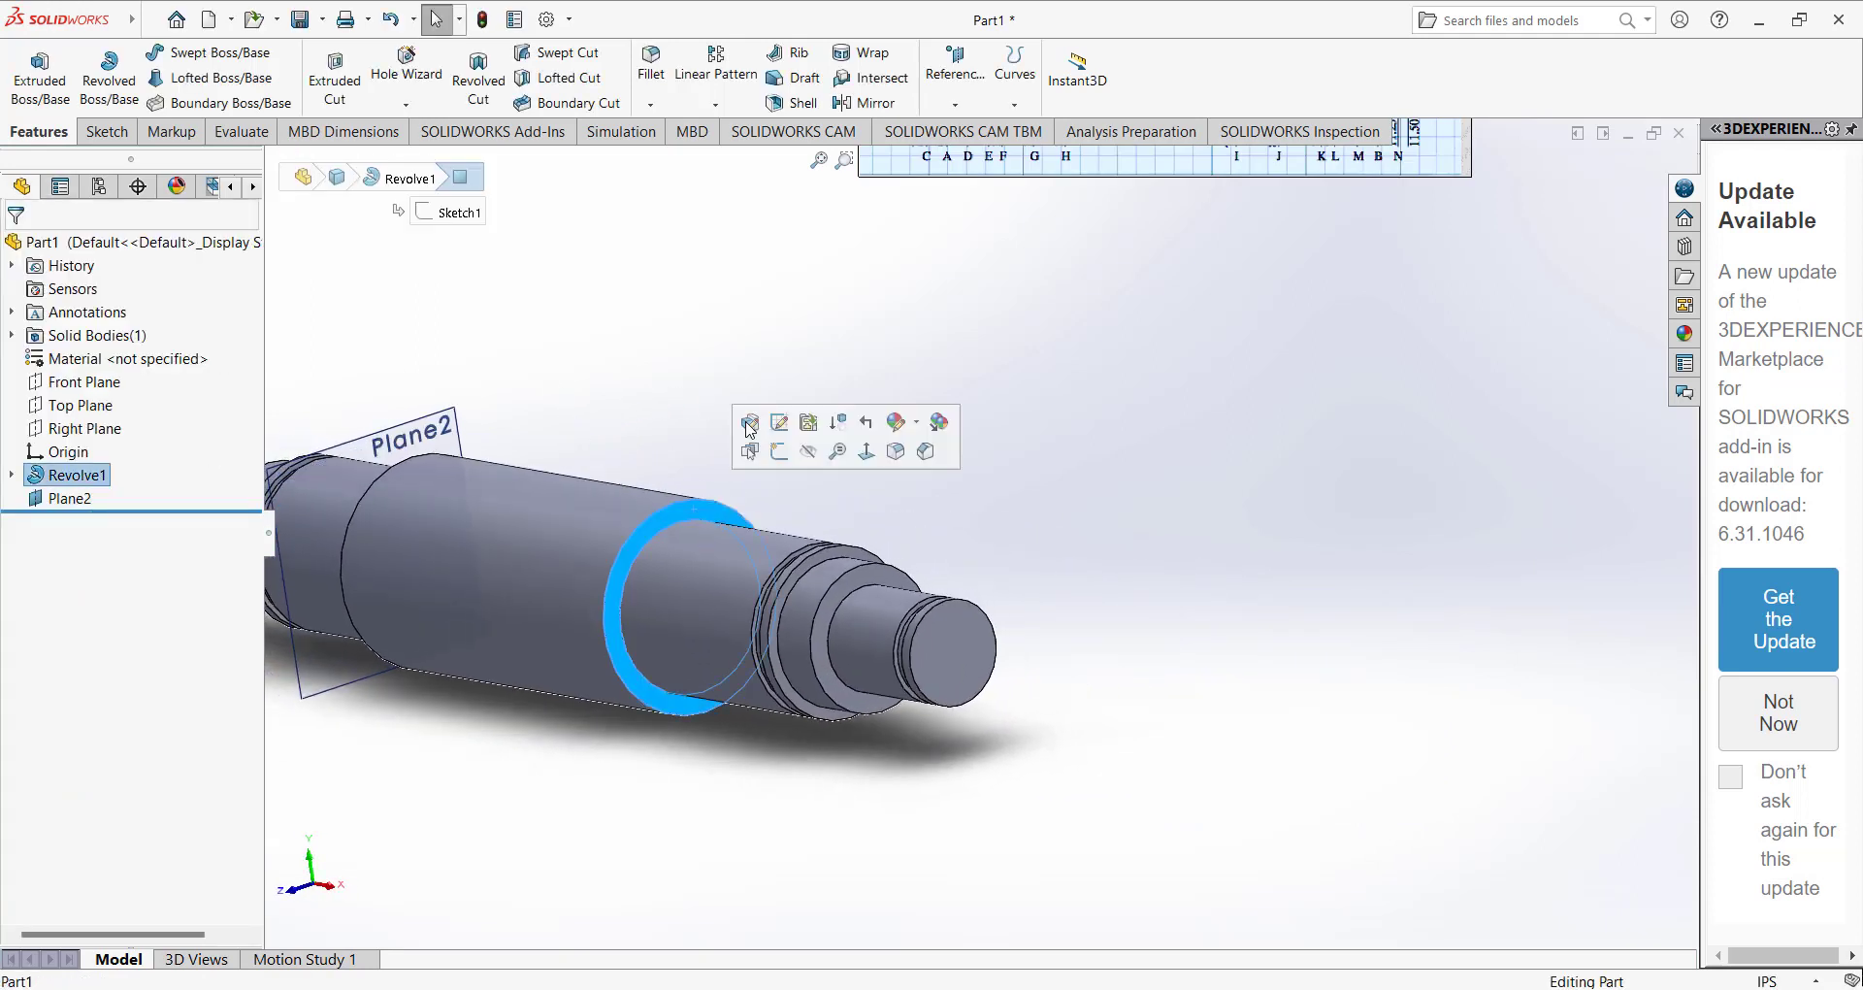
pyautogui.click(954, 103)
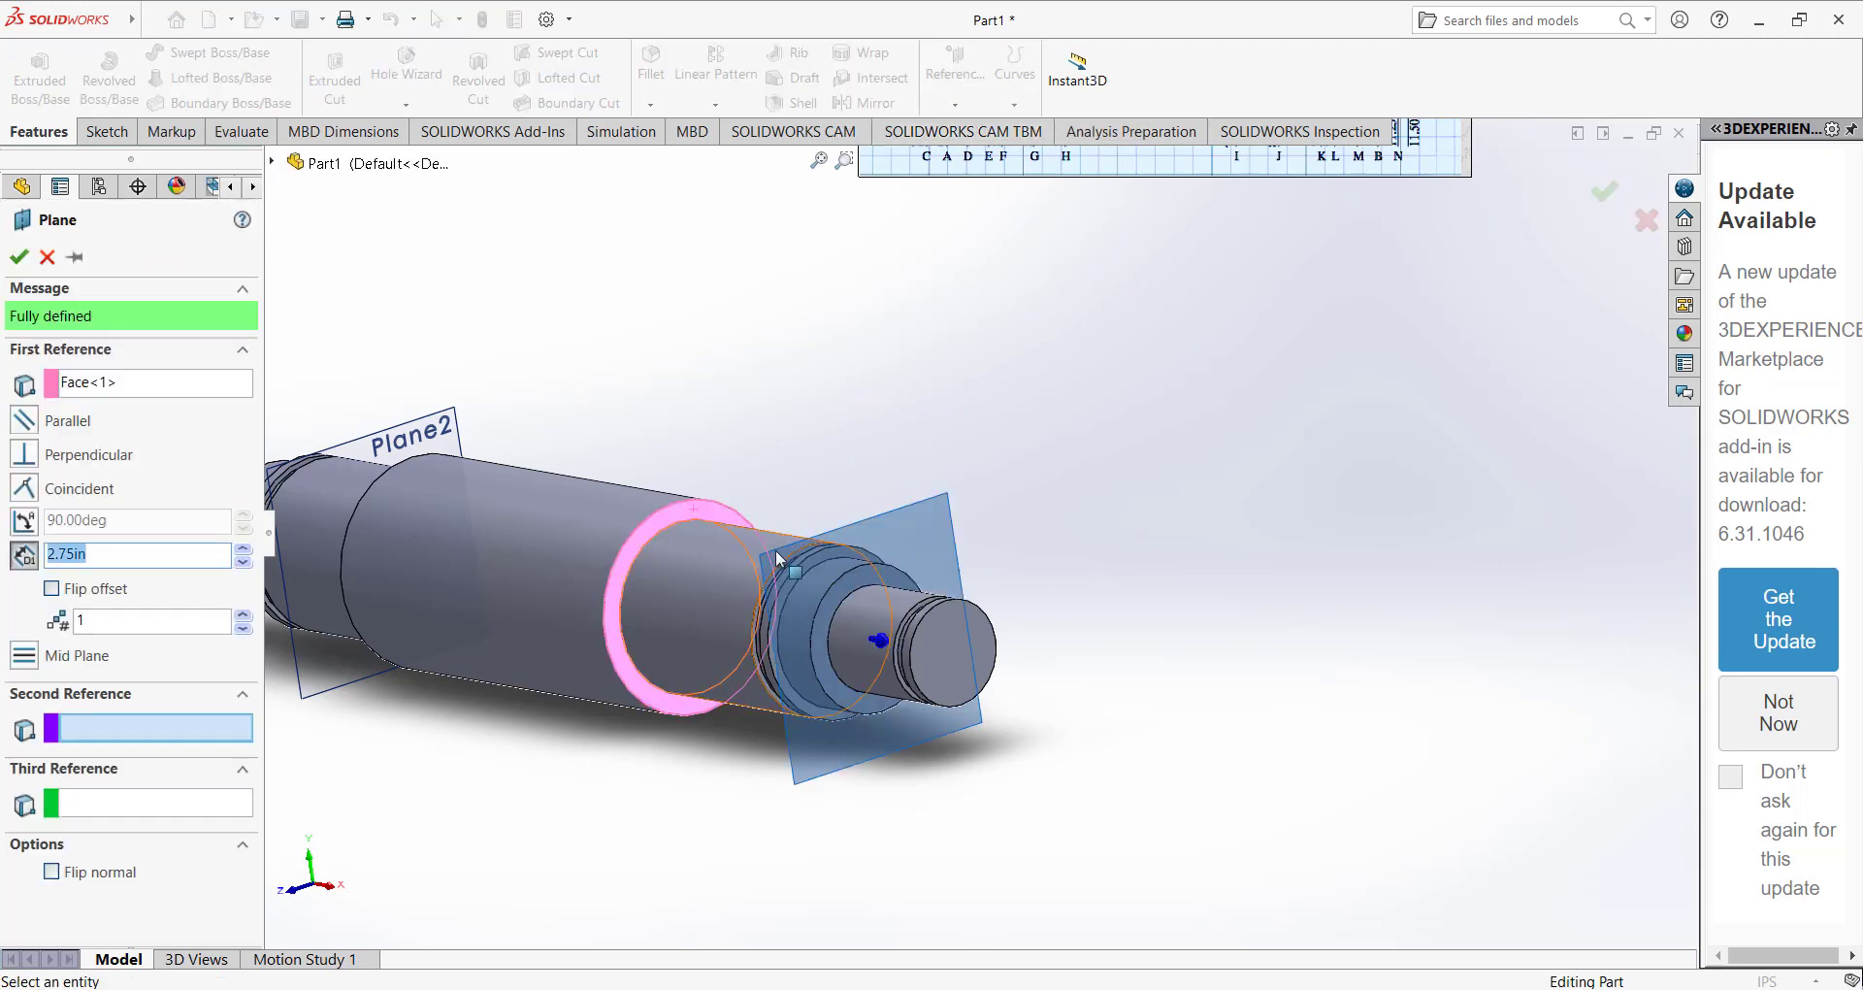
pyautogui.scroll(-8, 776, 549)
pyautogui.scroll(3, 980, 521)
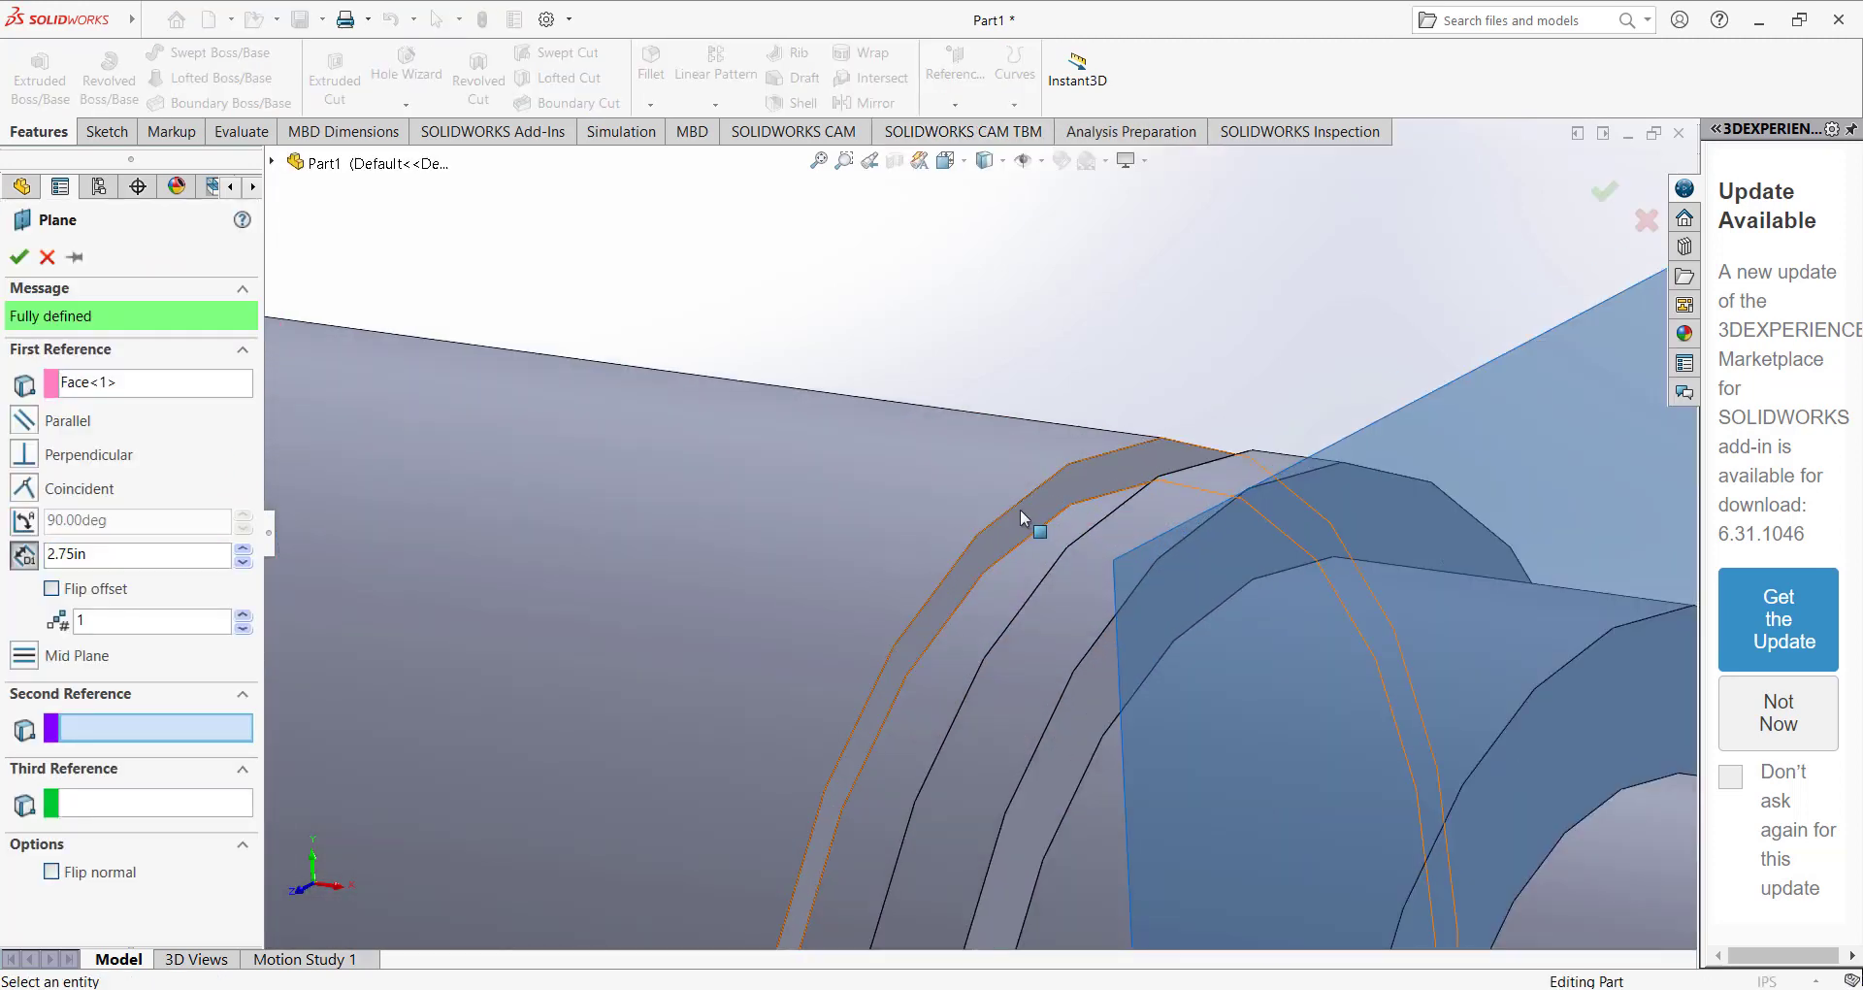
pyautogui.click(1020, 508)
pyautogui.scroll(5, 970, 534)
pyautogui.scroll(6, 876, 538)
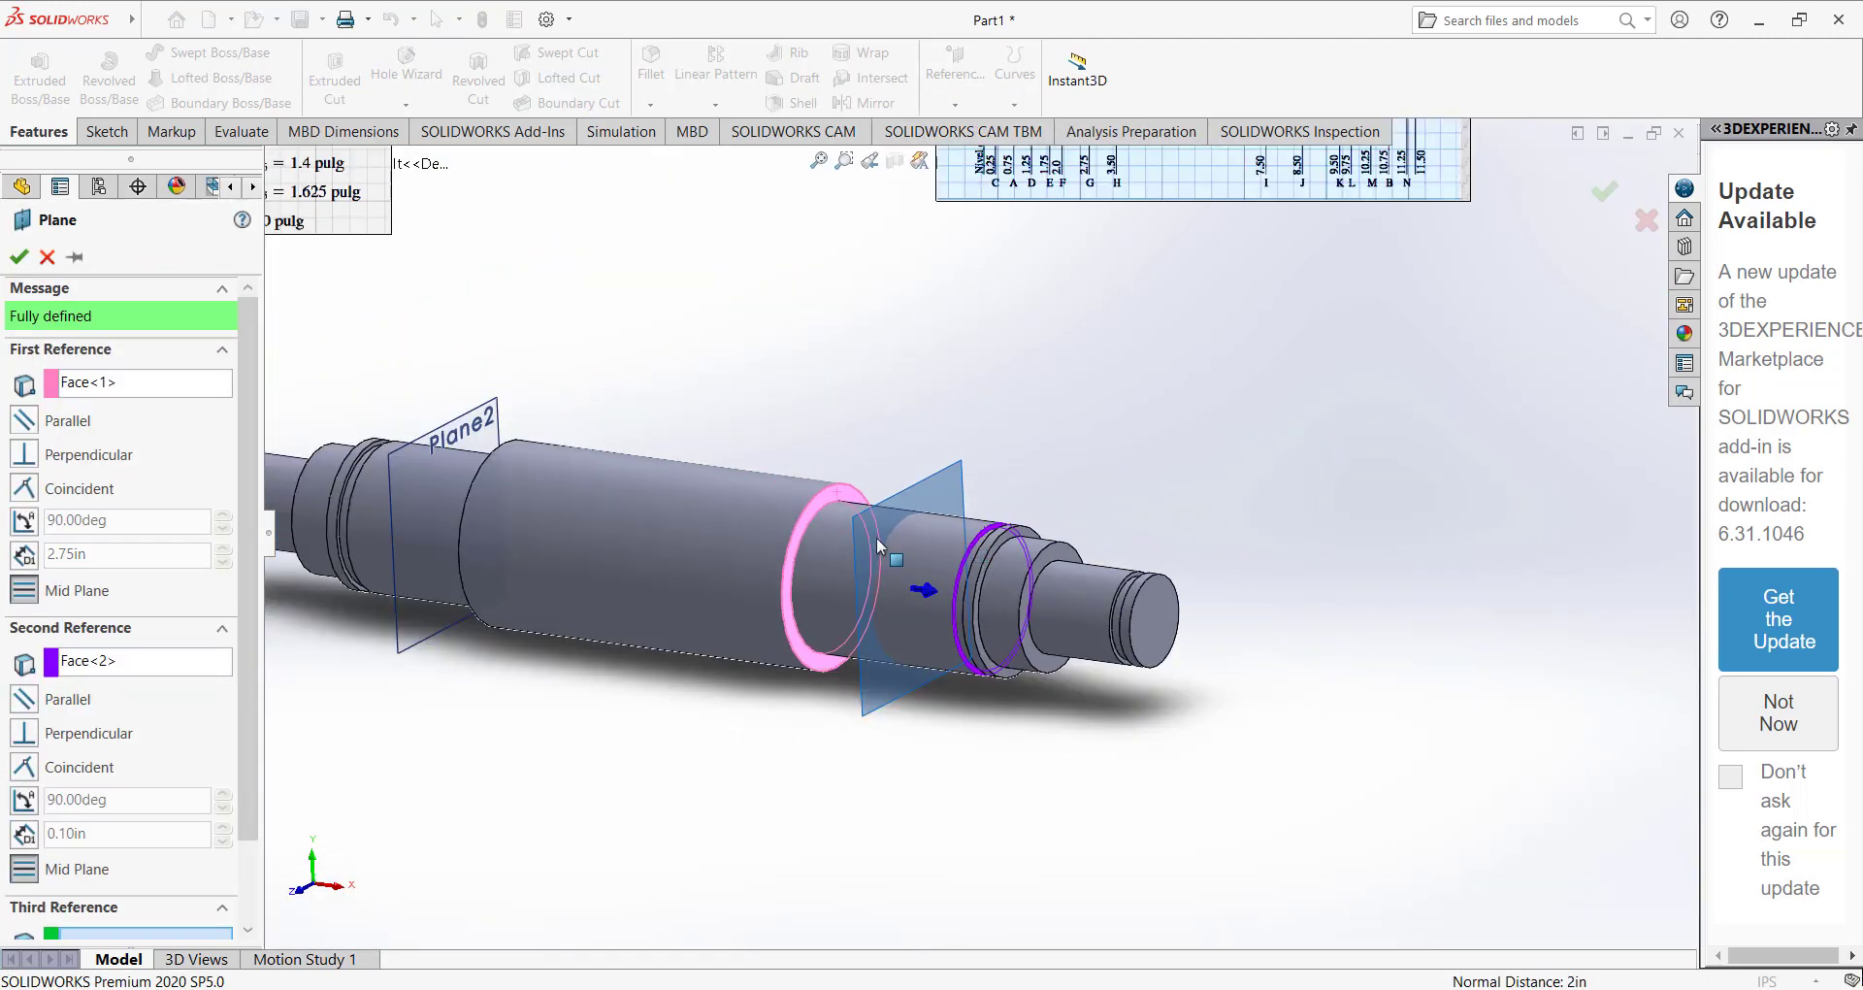
pyautogui.click(18, 256)
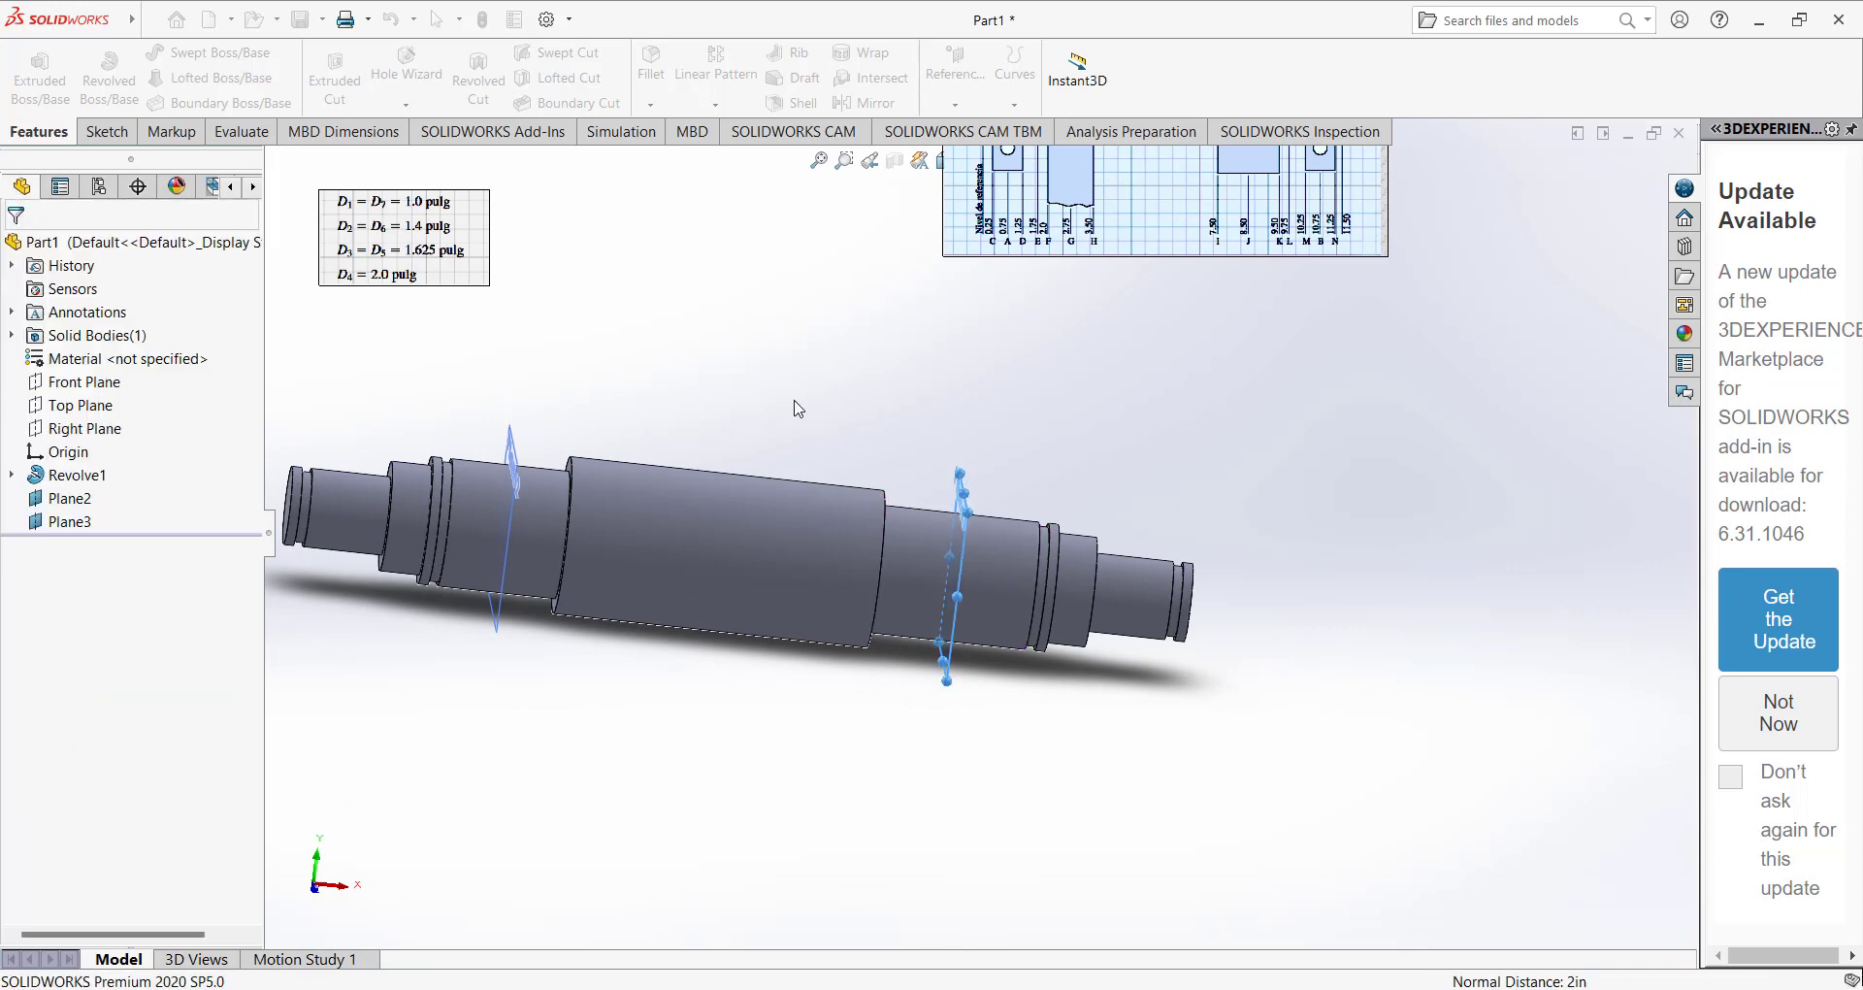
pyautogui.moveTo(791, 404); pyautogui.dragTo(851, 434, button='middle')
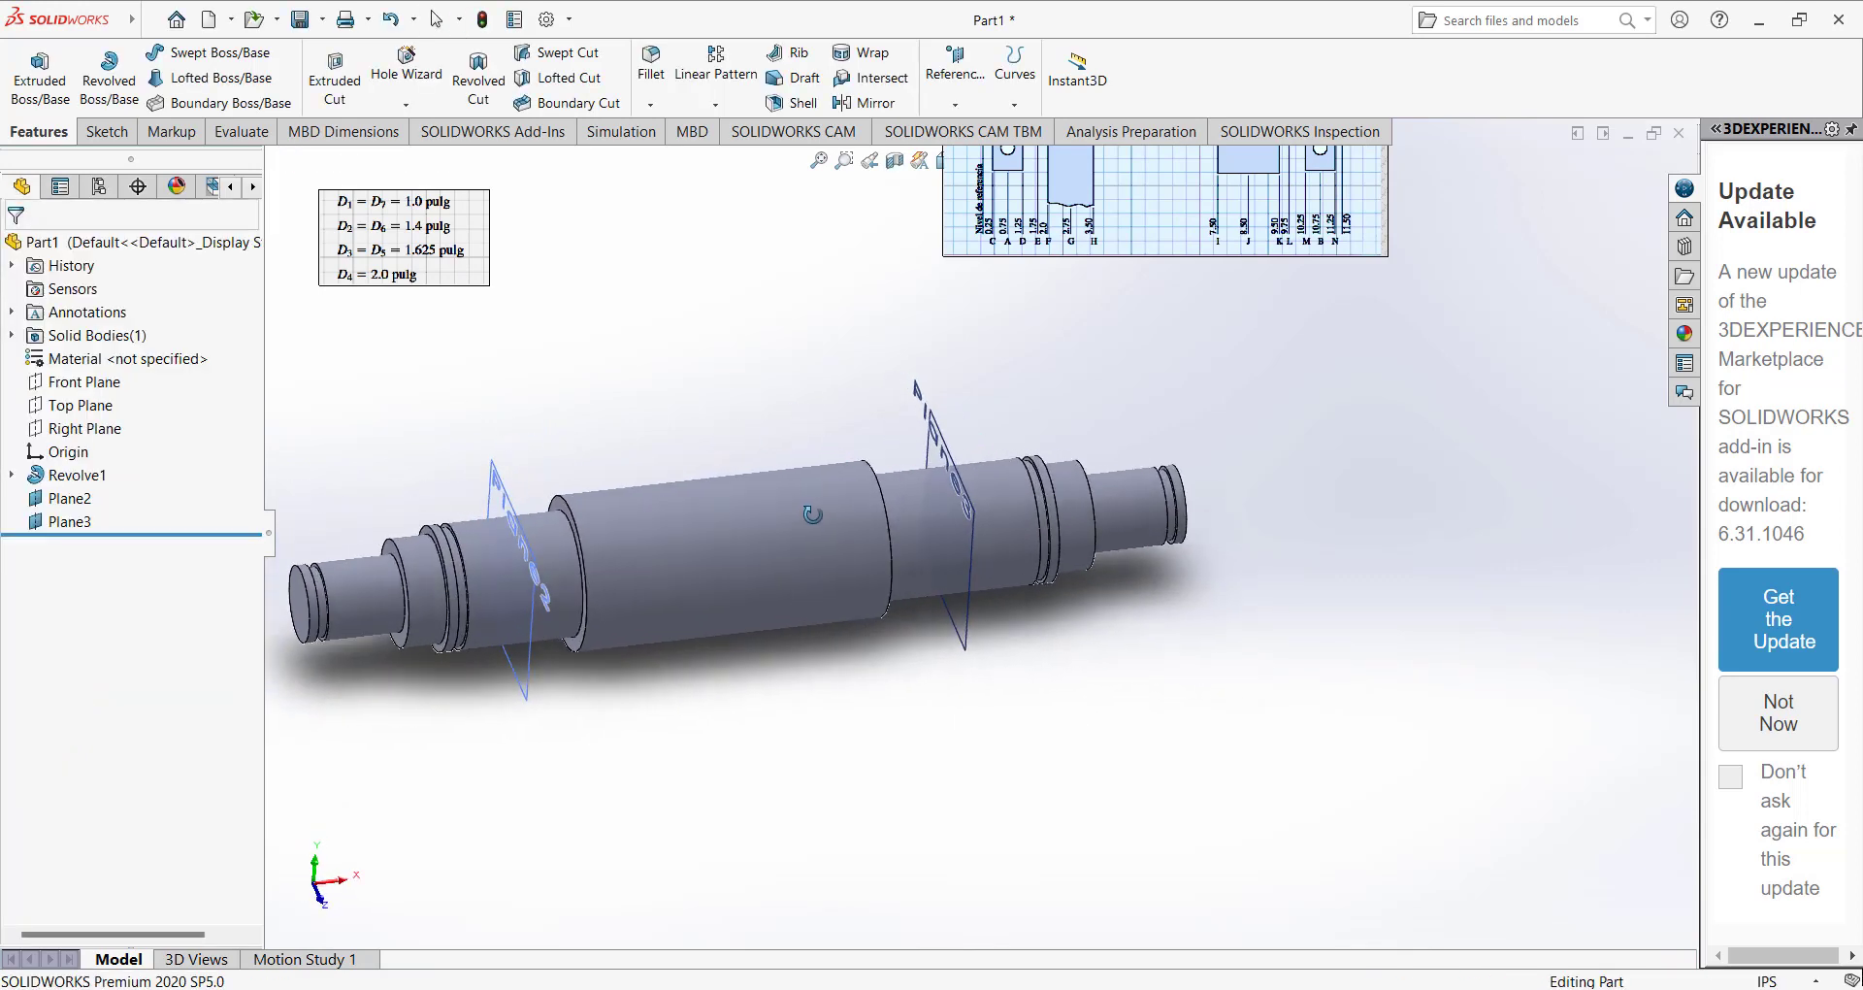
pyautogui.scroll(2, 850, 408)
pyautogui.scroll(-5, 847, 474)
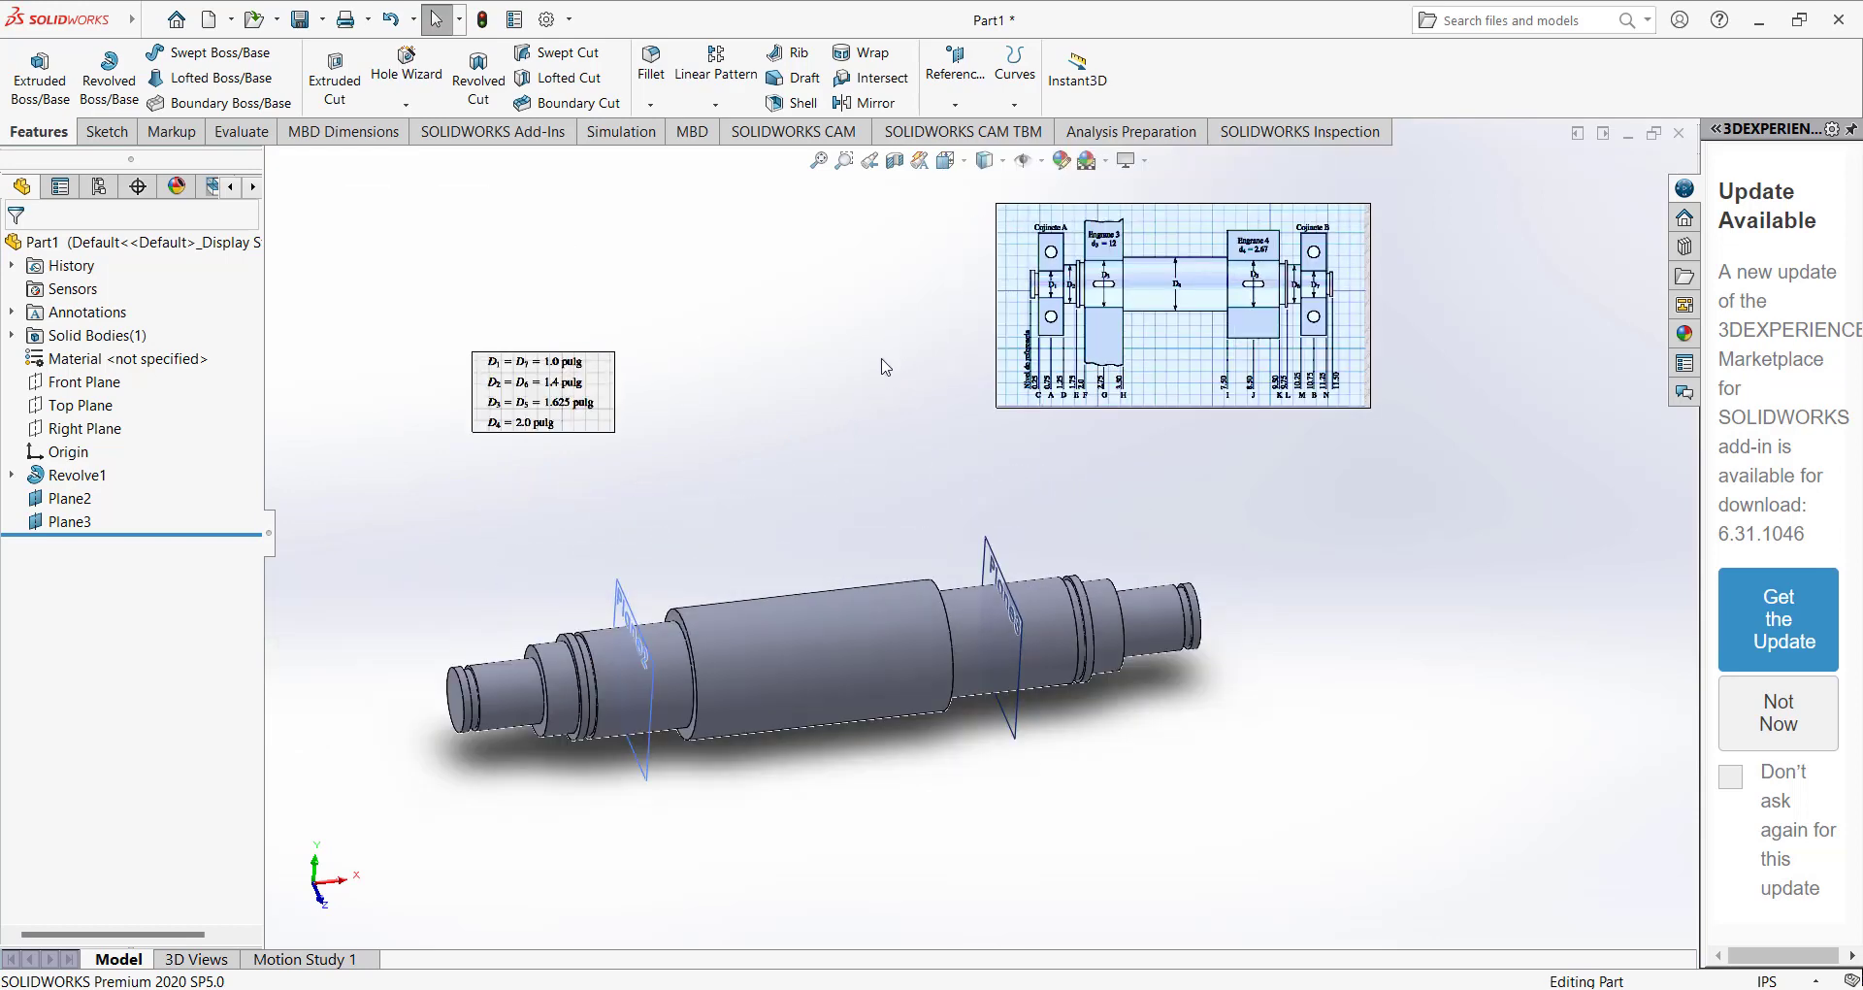
pyautogui.scroll(2, 824, 582)
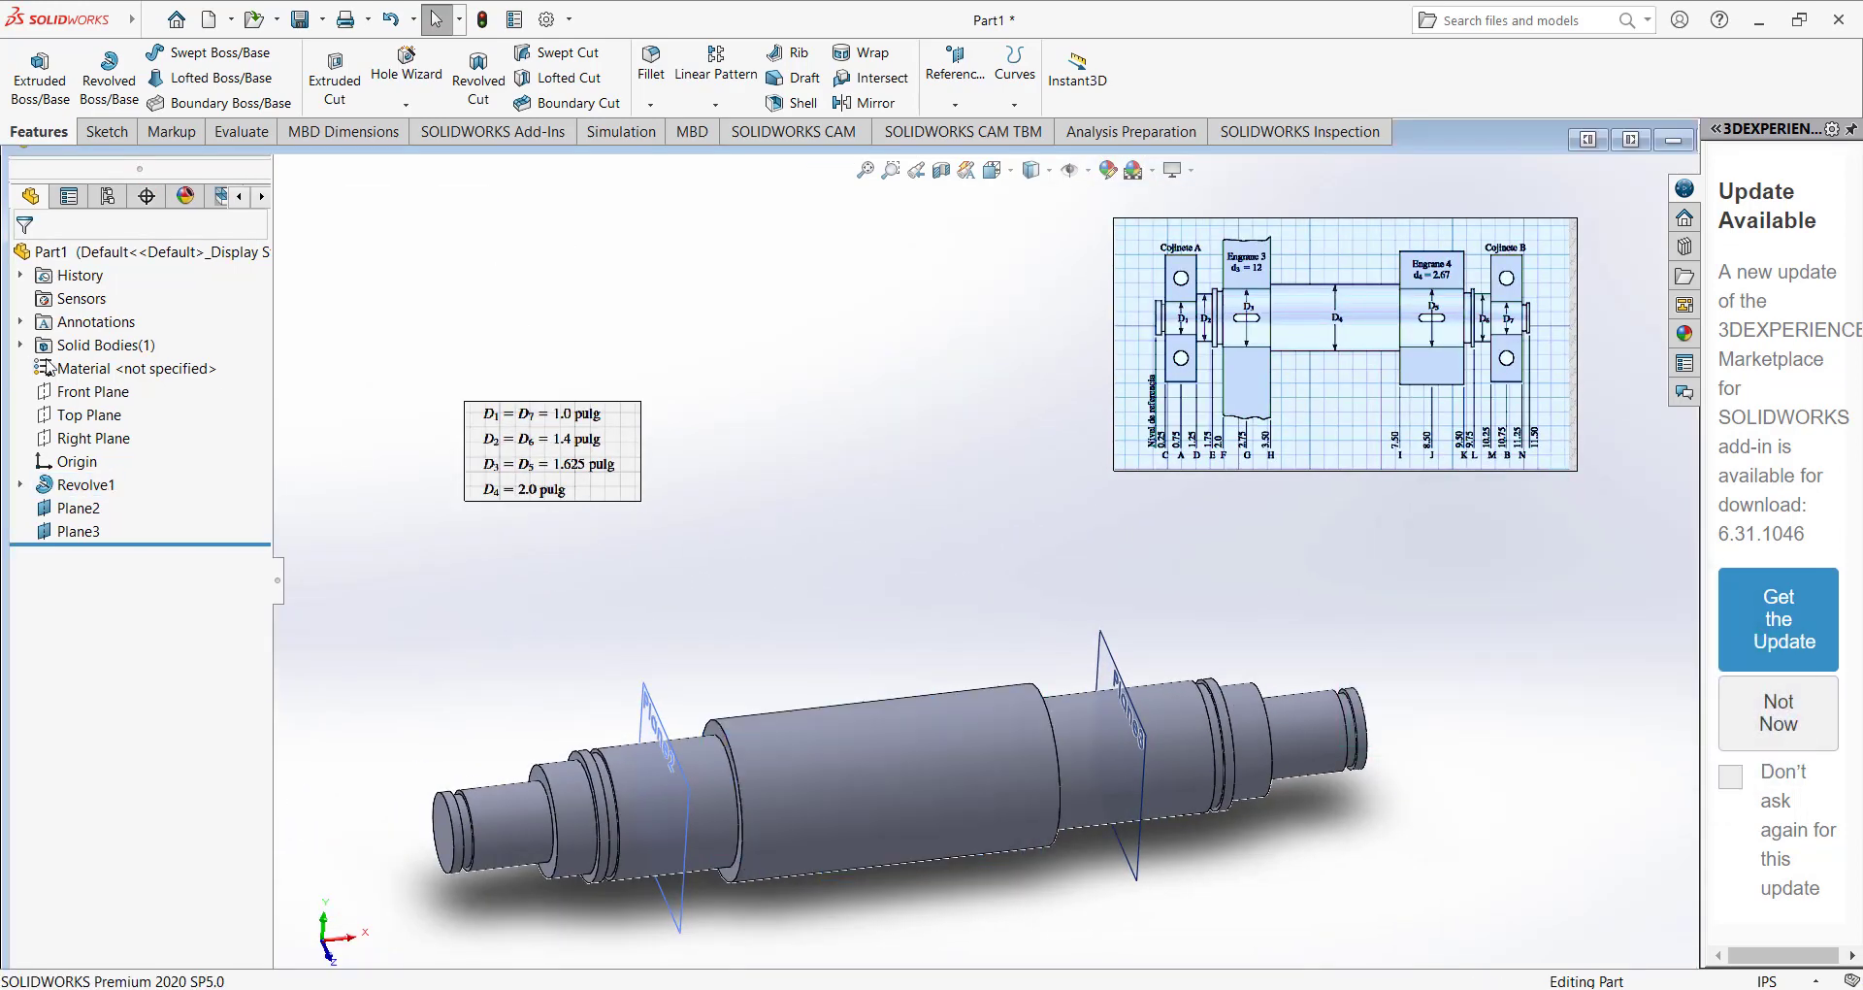
# Assign the material AISI 1020 Steel, Cold Rolled to the shaft.
pyautogui.click(48, 369)
pyautogui.rightClick(85, 371)
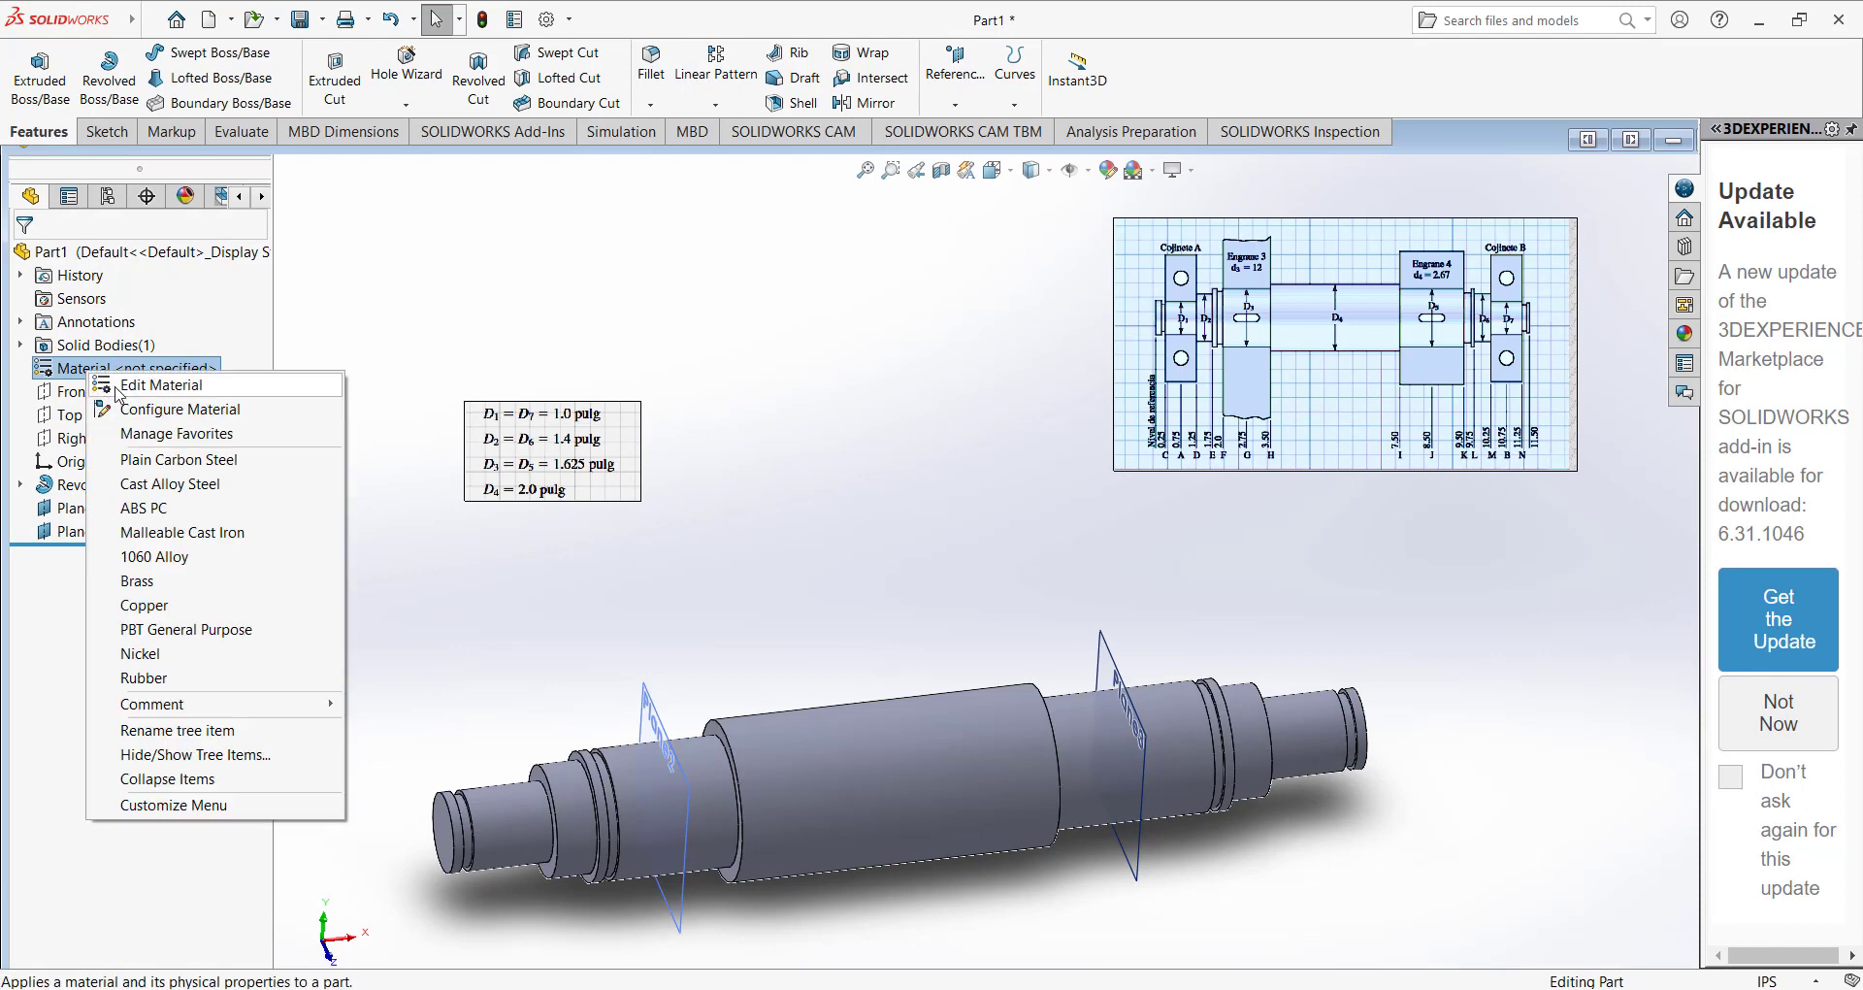
pyautogui.click(116, 384)
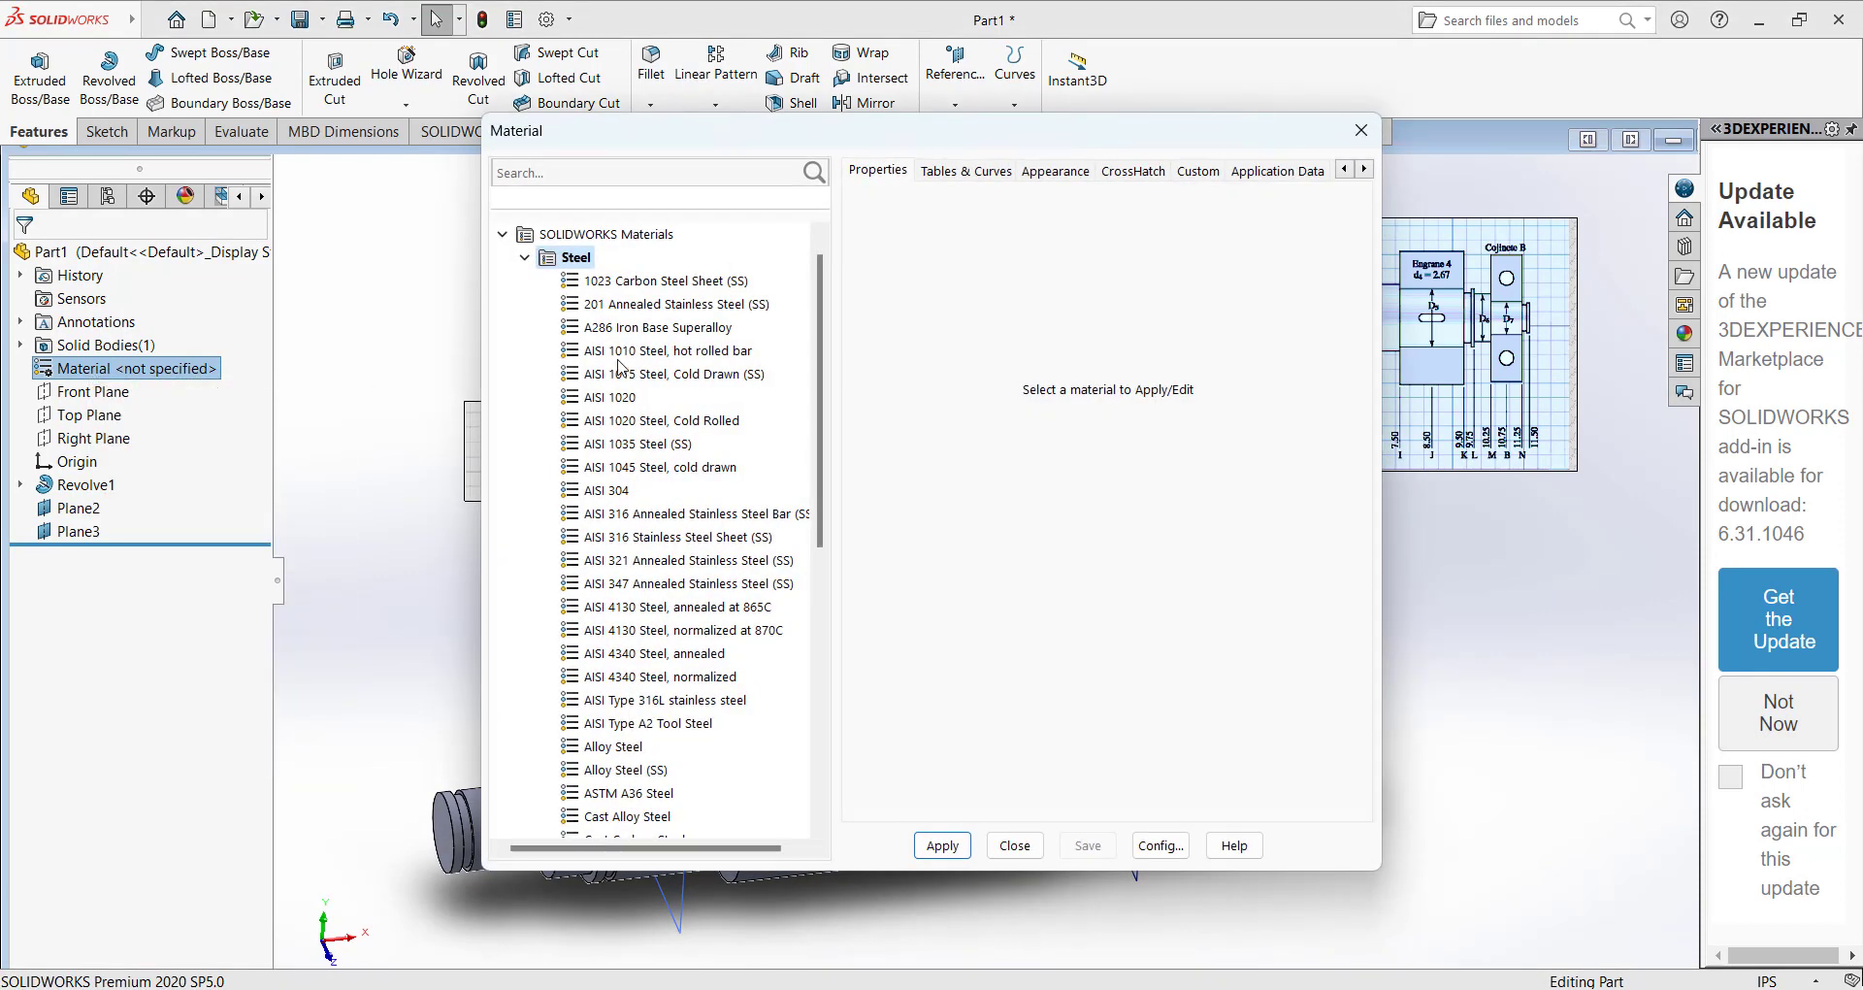
pyautogui.click(624, 420)
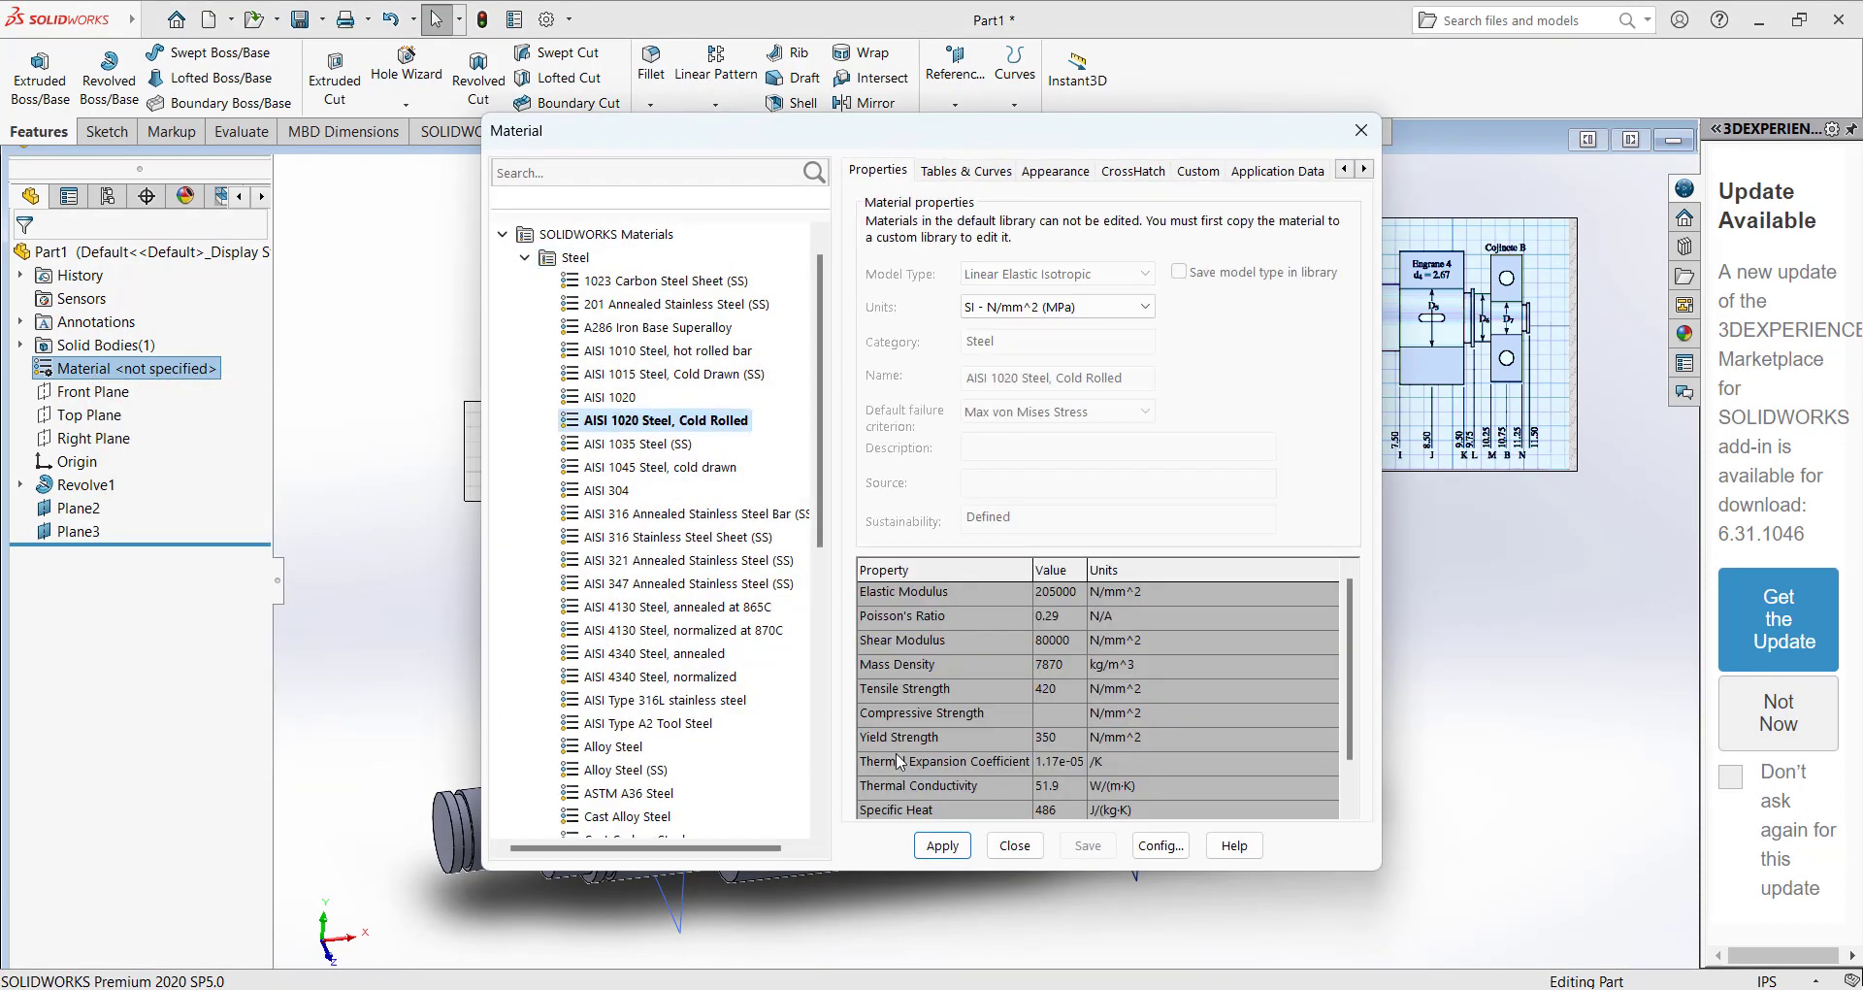
pyautogui.click(942, 844)
pyautogui.click(1014, 845)
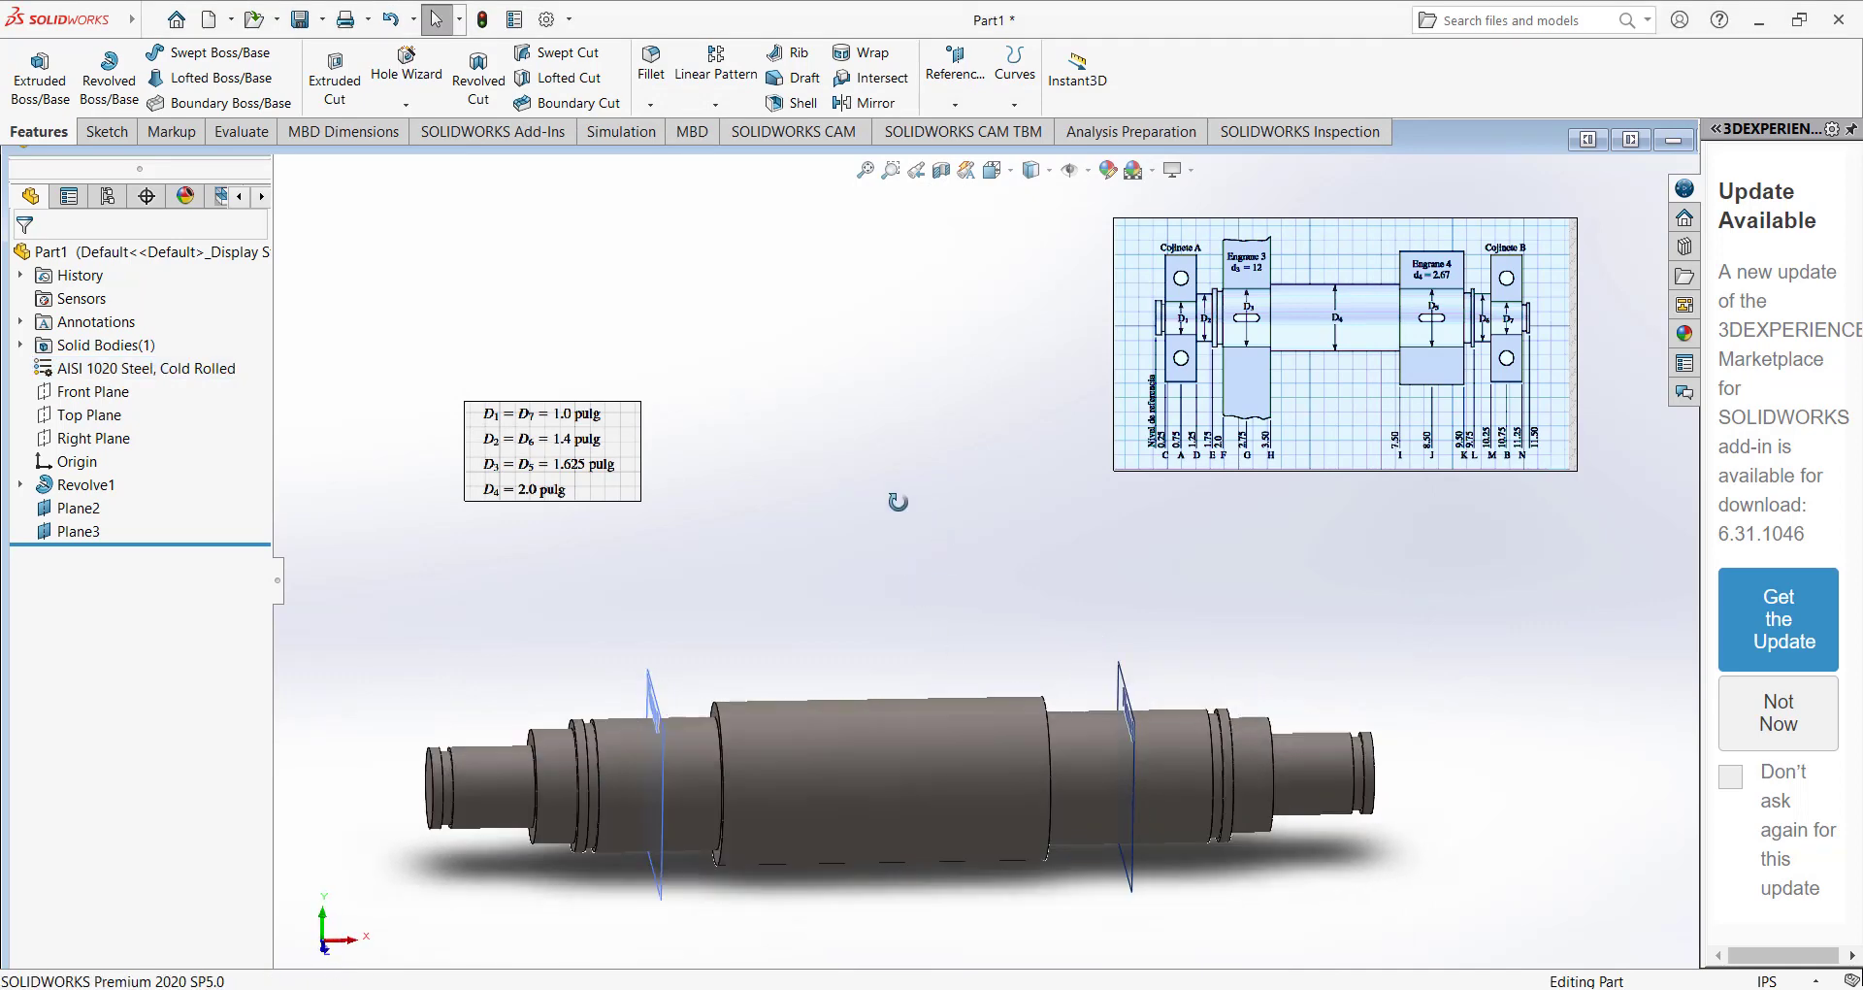
# Start an intersection split line with the Top Plane and add the stepped section left of the left collar, cylinder and shoulder faces.
pyautogui.moveTo(897, 501); pyautogui.dragTo(938, 642, button='middle')
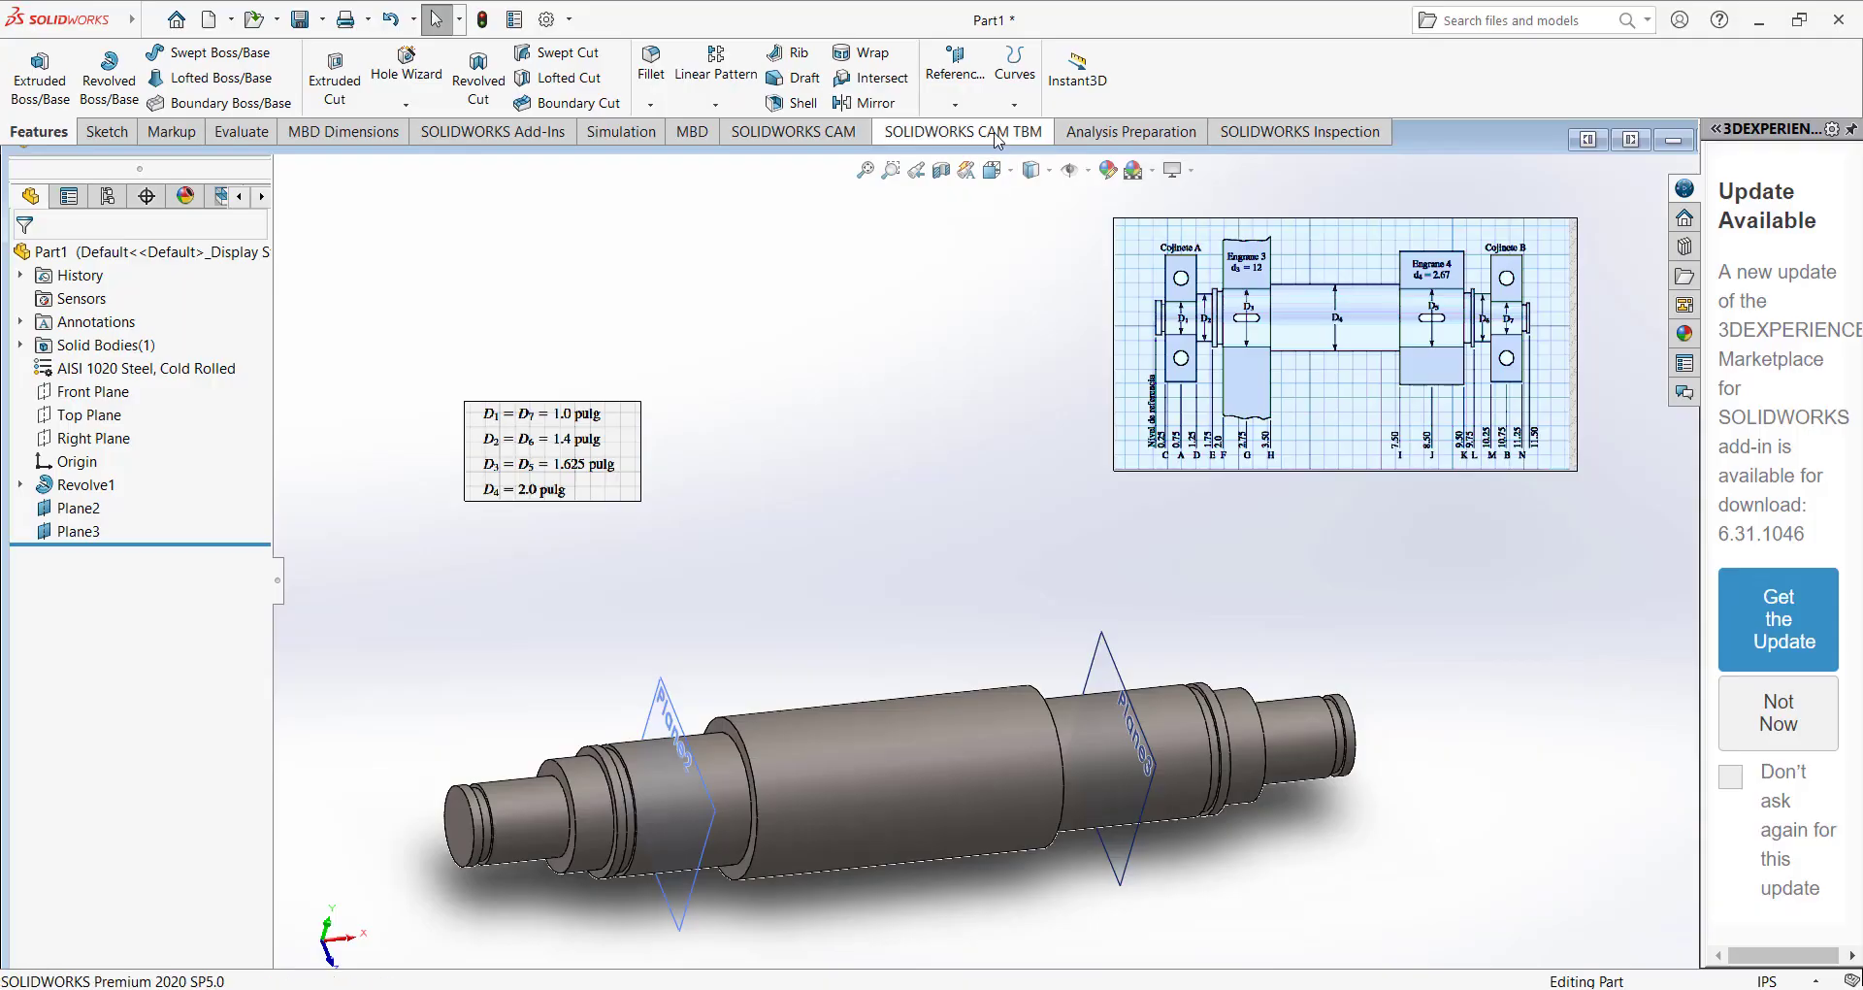
pyautogui.click(1014, 73)
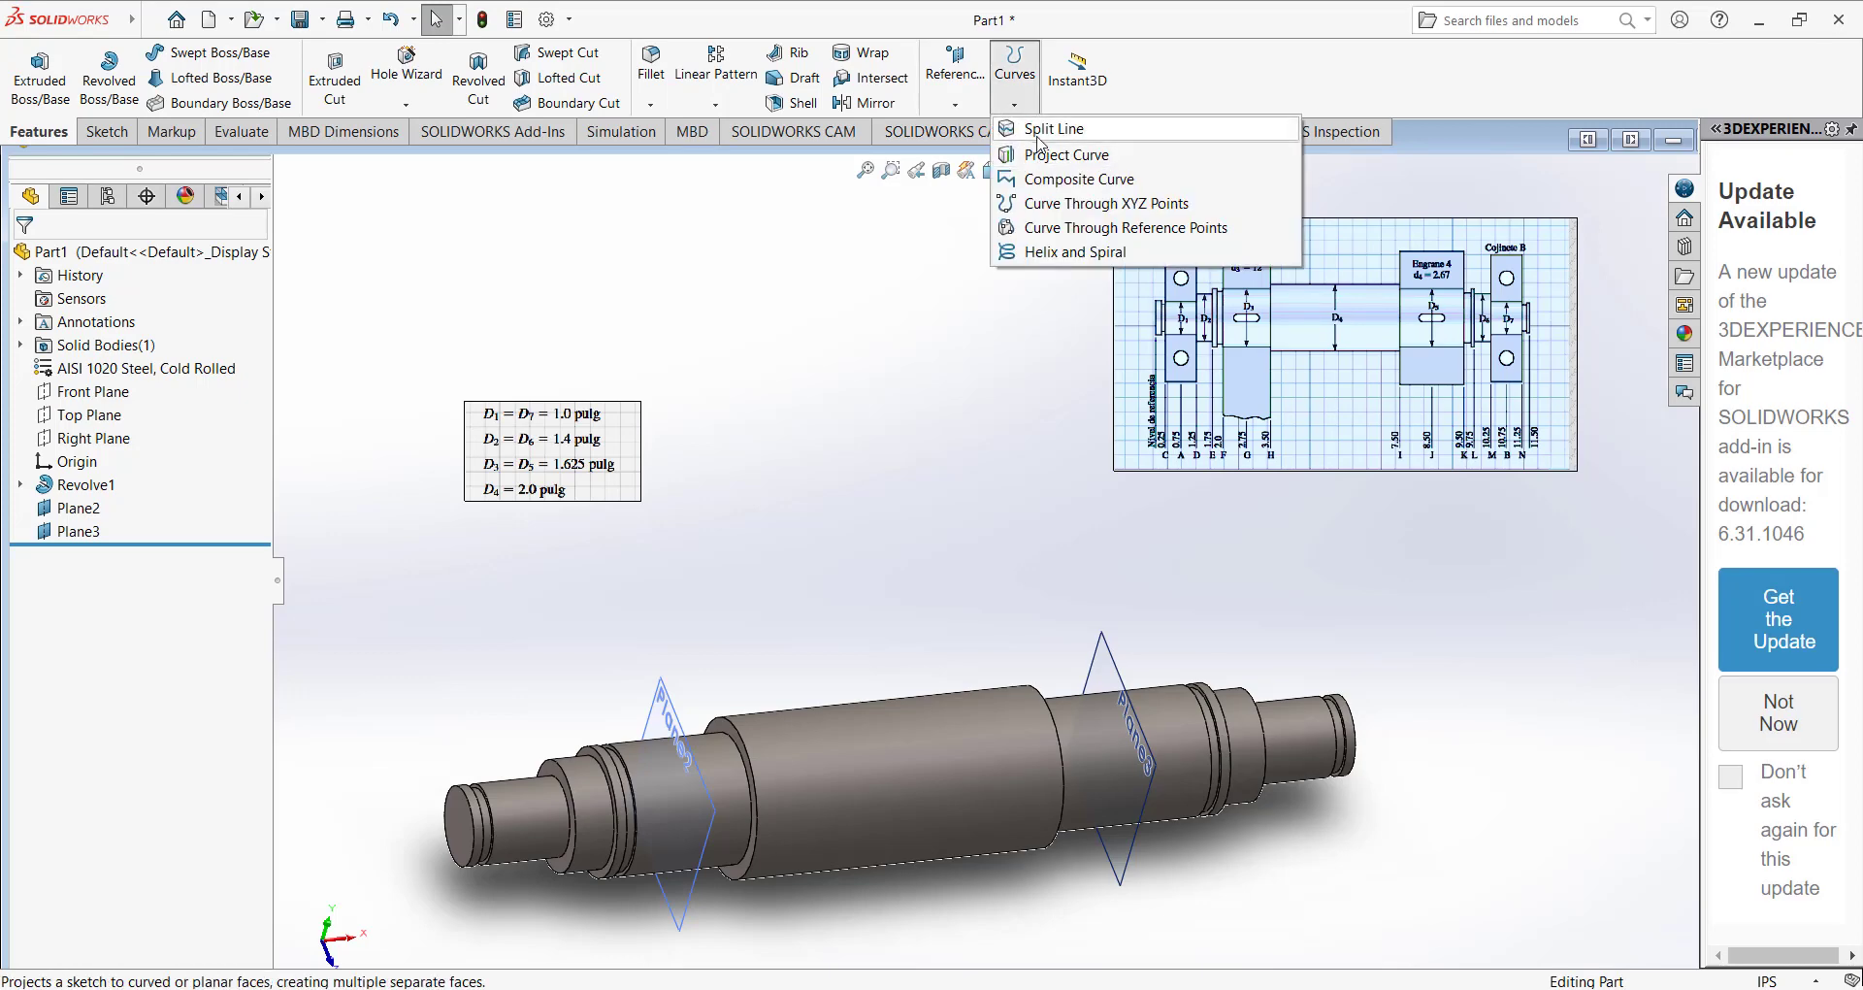
pyautogui.click(533, 299)
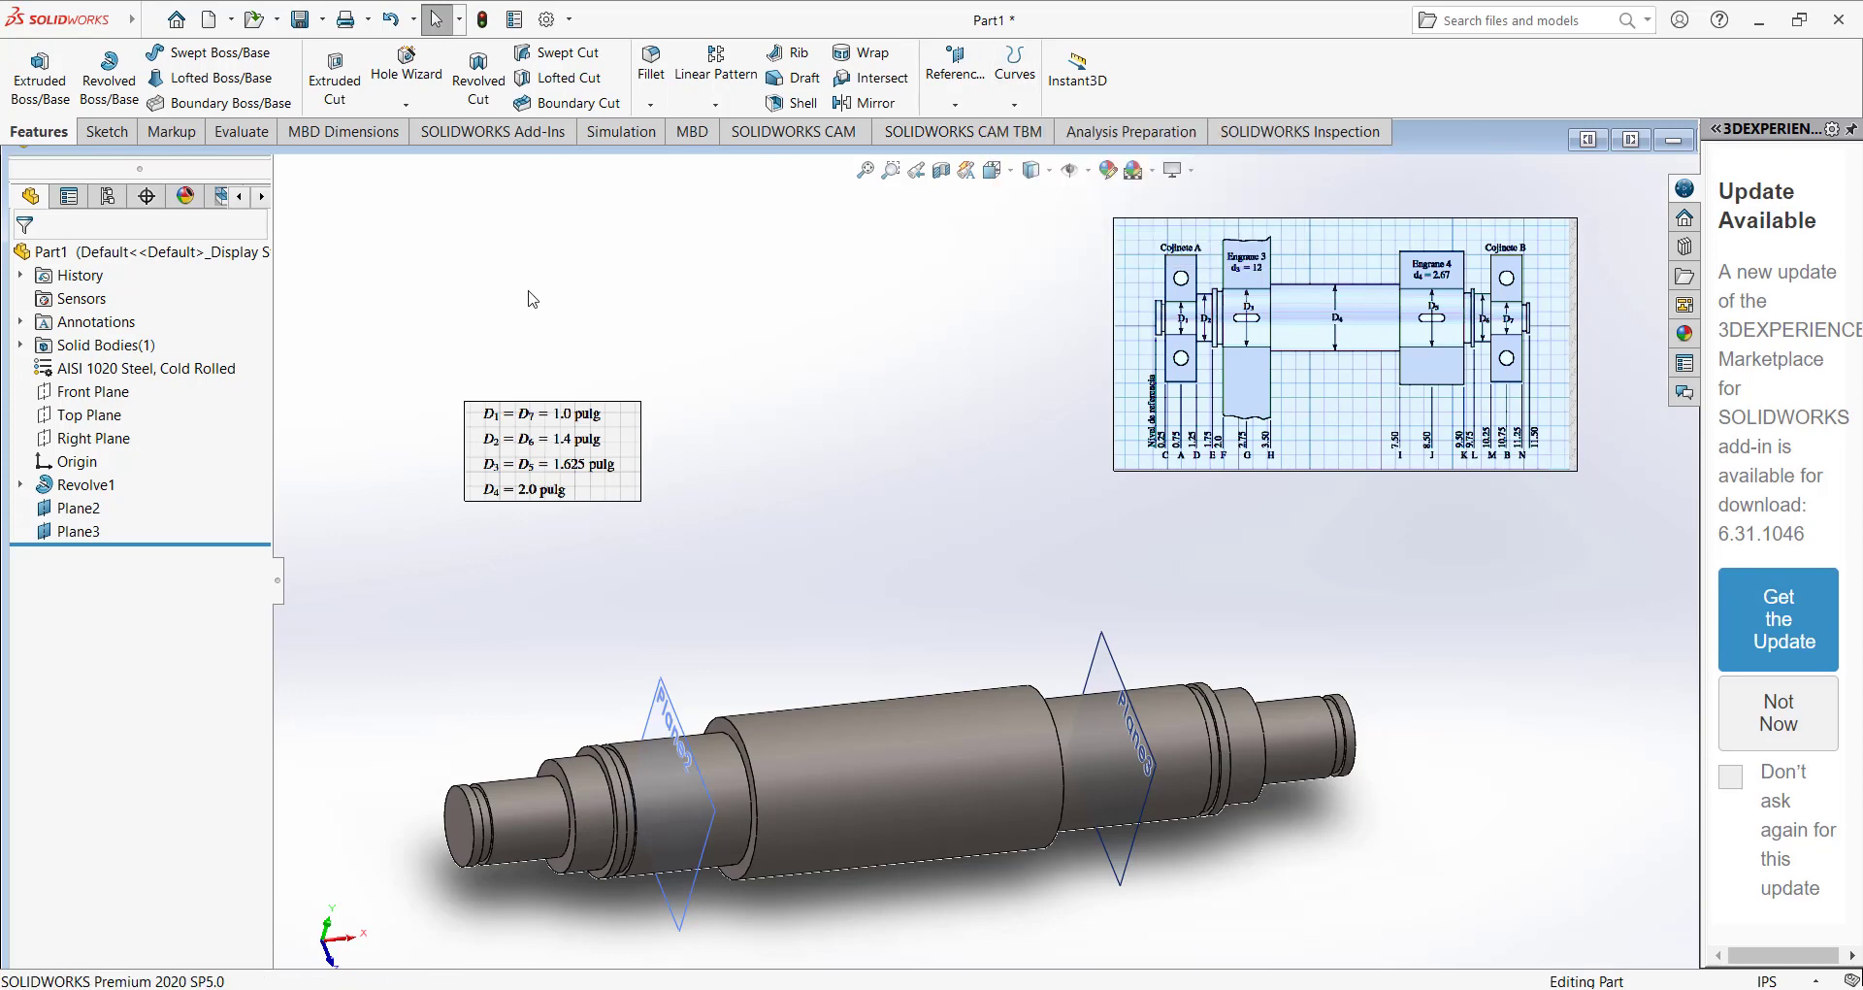
pyautogui.click(87, 414)
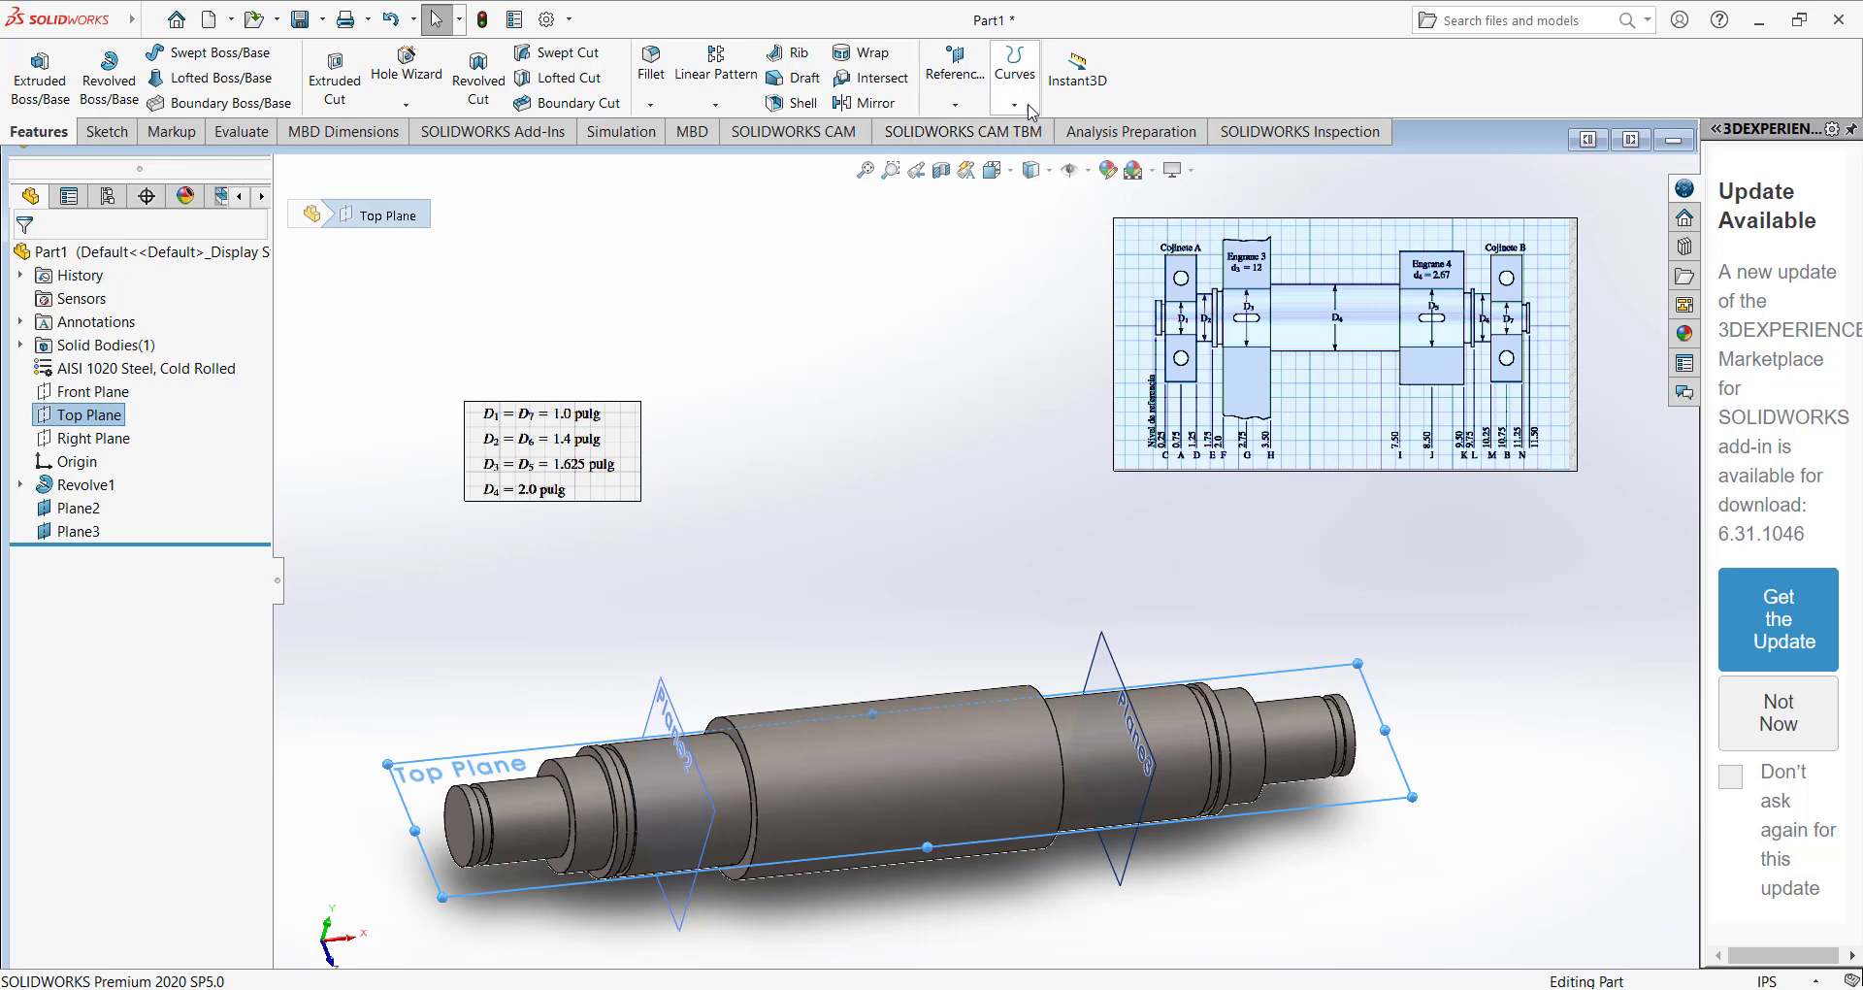
pyautogui.click(1026, 58)
pyautogui.click(1024, 132)
pyautogui.moveTo(849, 546); pyautogui.dragTo(815, 424, button='middle')
pyautogui.scroll(-5, 594, 650)
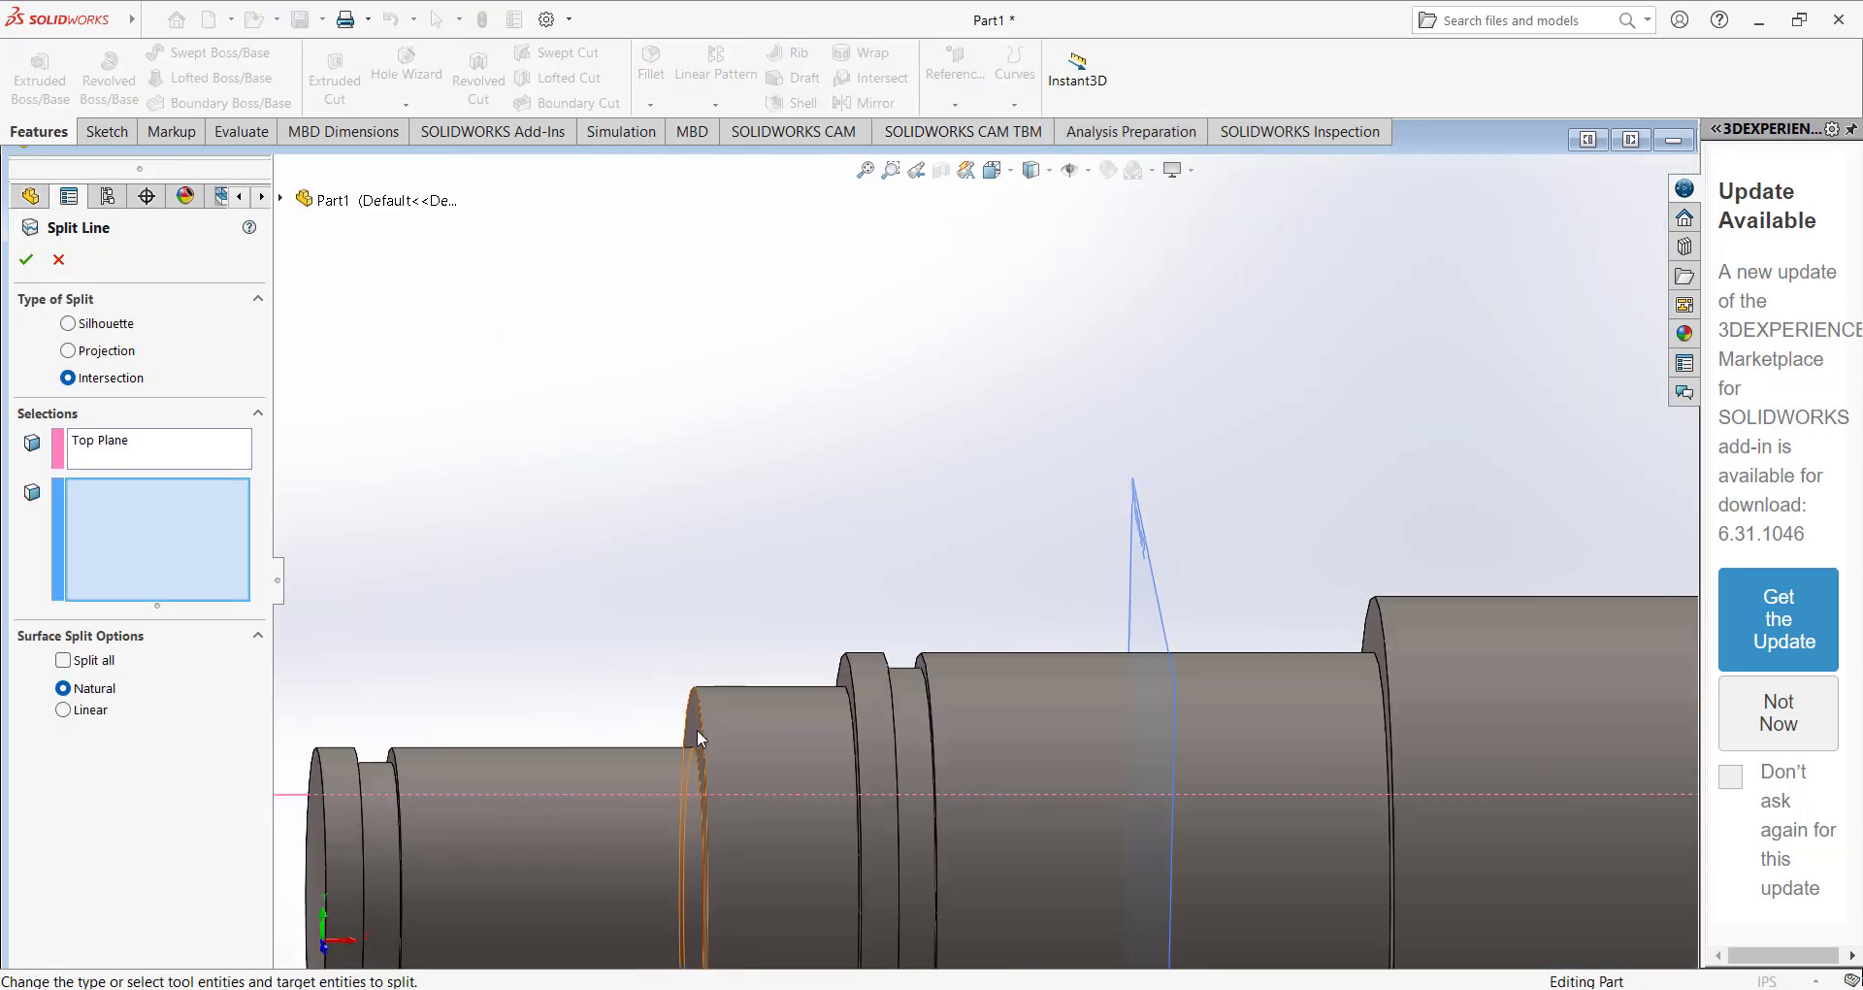
pyautogui.click(765, 725)
pyautogui.moveTo(766, 725); pyautogui.dragTo(743, 725, button='middle')
pyautogui.click(708, 735)
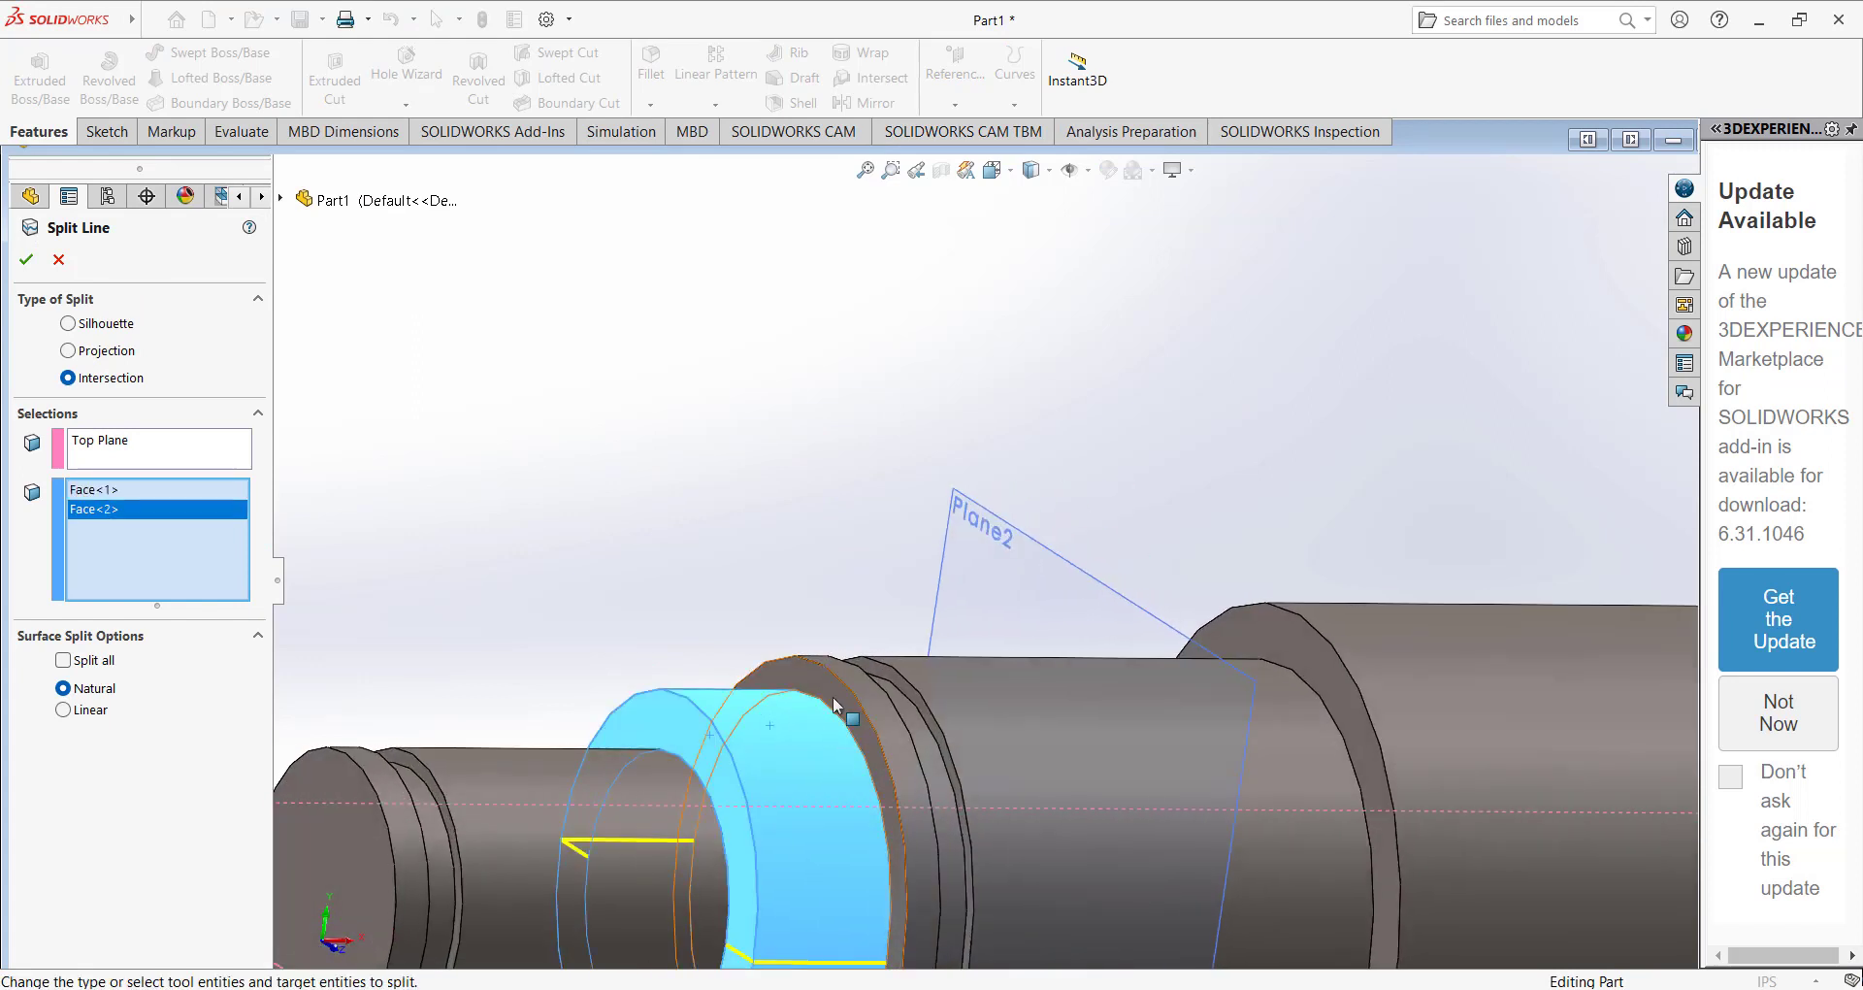
# Add the left collar, its groove faces and the left gear seat to the faces split by the Top Plane.
pyautogui.click(877, 690)
pyautogui.click(893, 702)
pyautogui.click(912, 698)
pyautogui.click(929, 684)
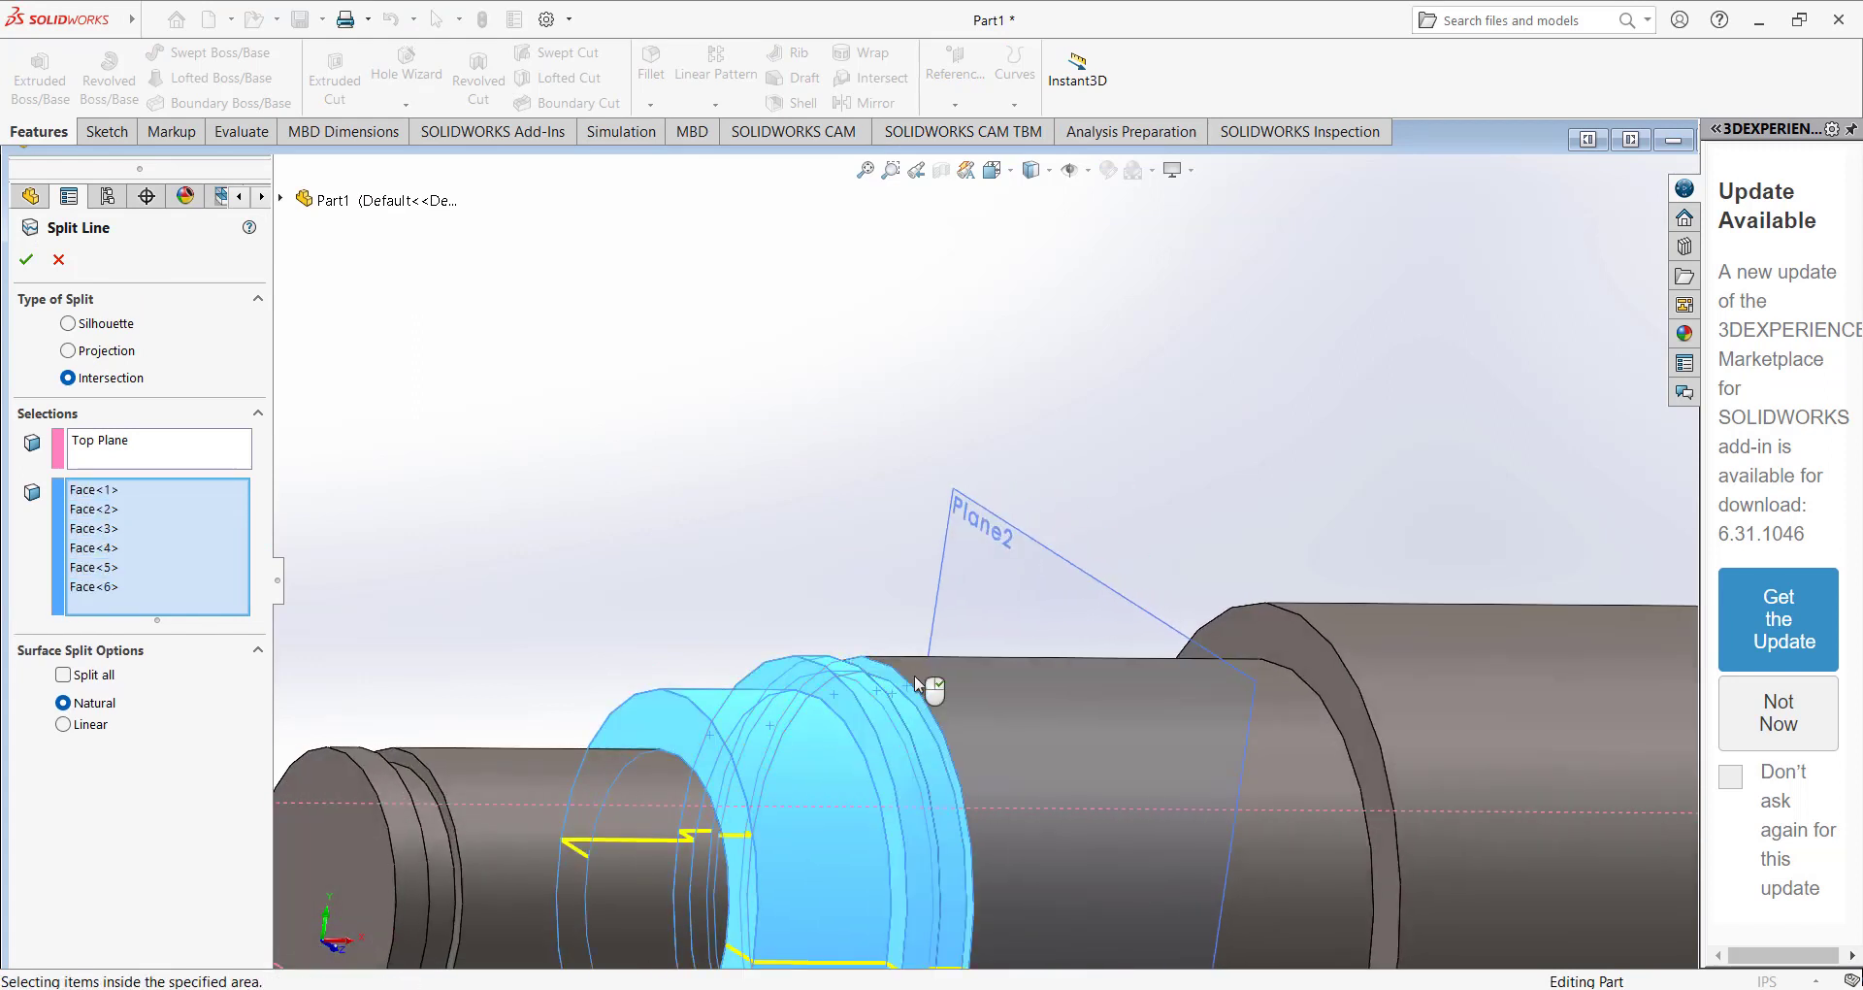
pyautogui.moveTo(930, 684); pyautogui.dragTo(1023, 702, button='middle')
pyautogui.click(848, 666)
pyautogui.click(1023, 702)
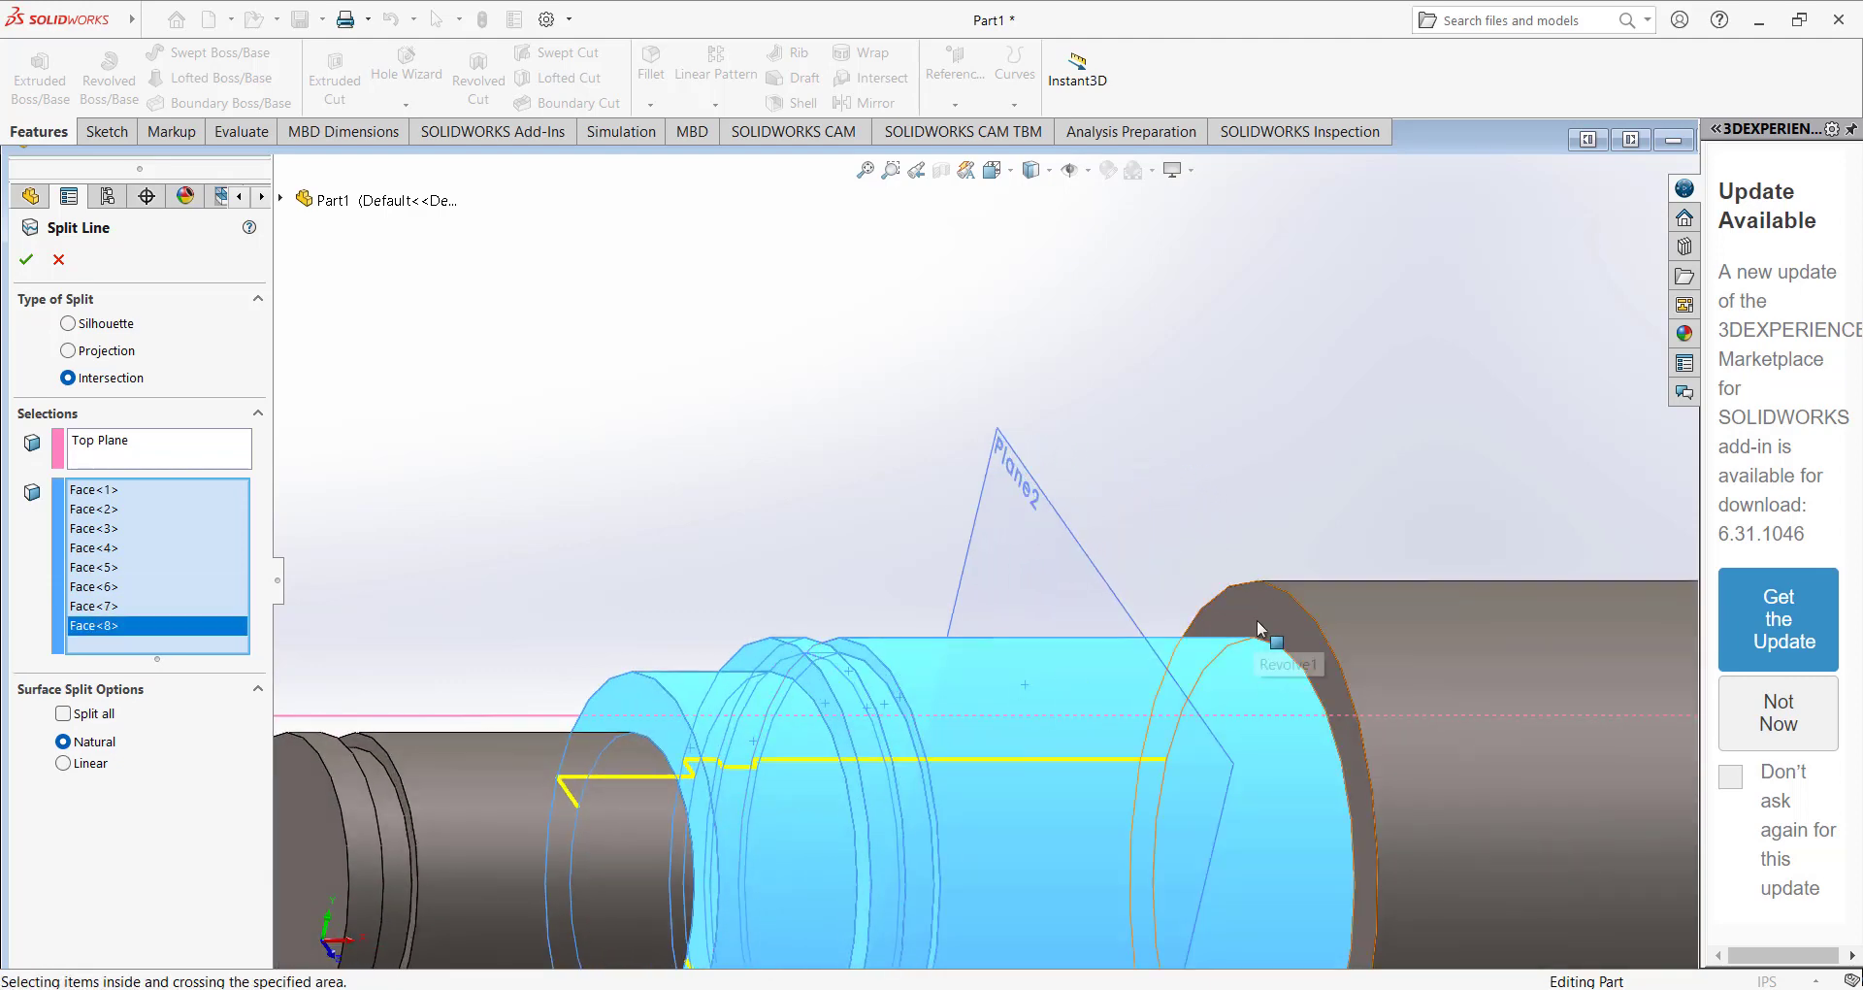
# Add the central section with both shoulder faces, the right gear seat and its adjoining groove wall to the split faces.
pyautogui.click(1257, 629)
pyautogui.click(1344, 608)
pyautogui.scroll(5, 1368, 621)
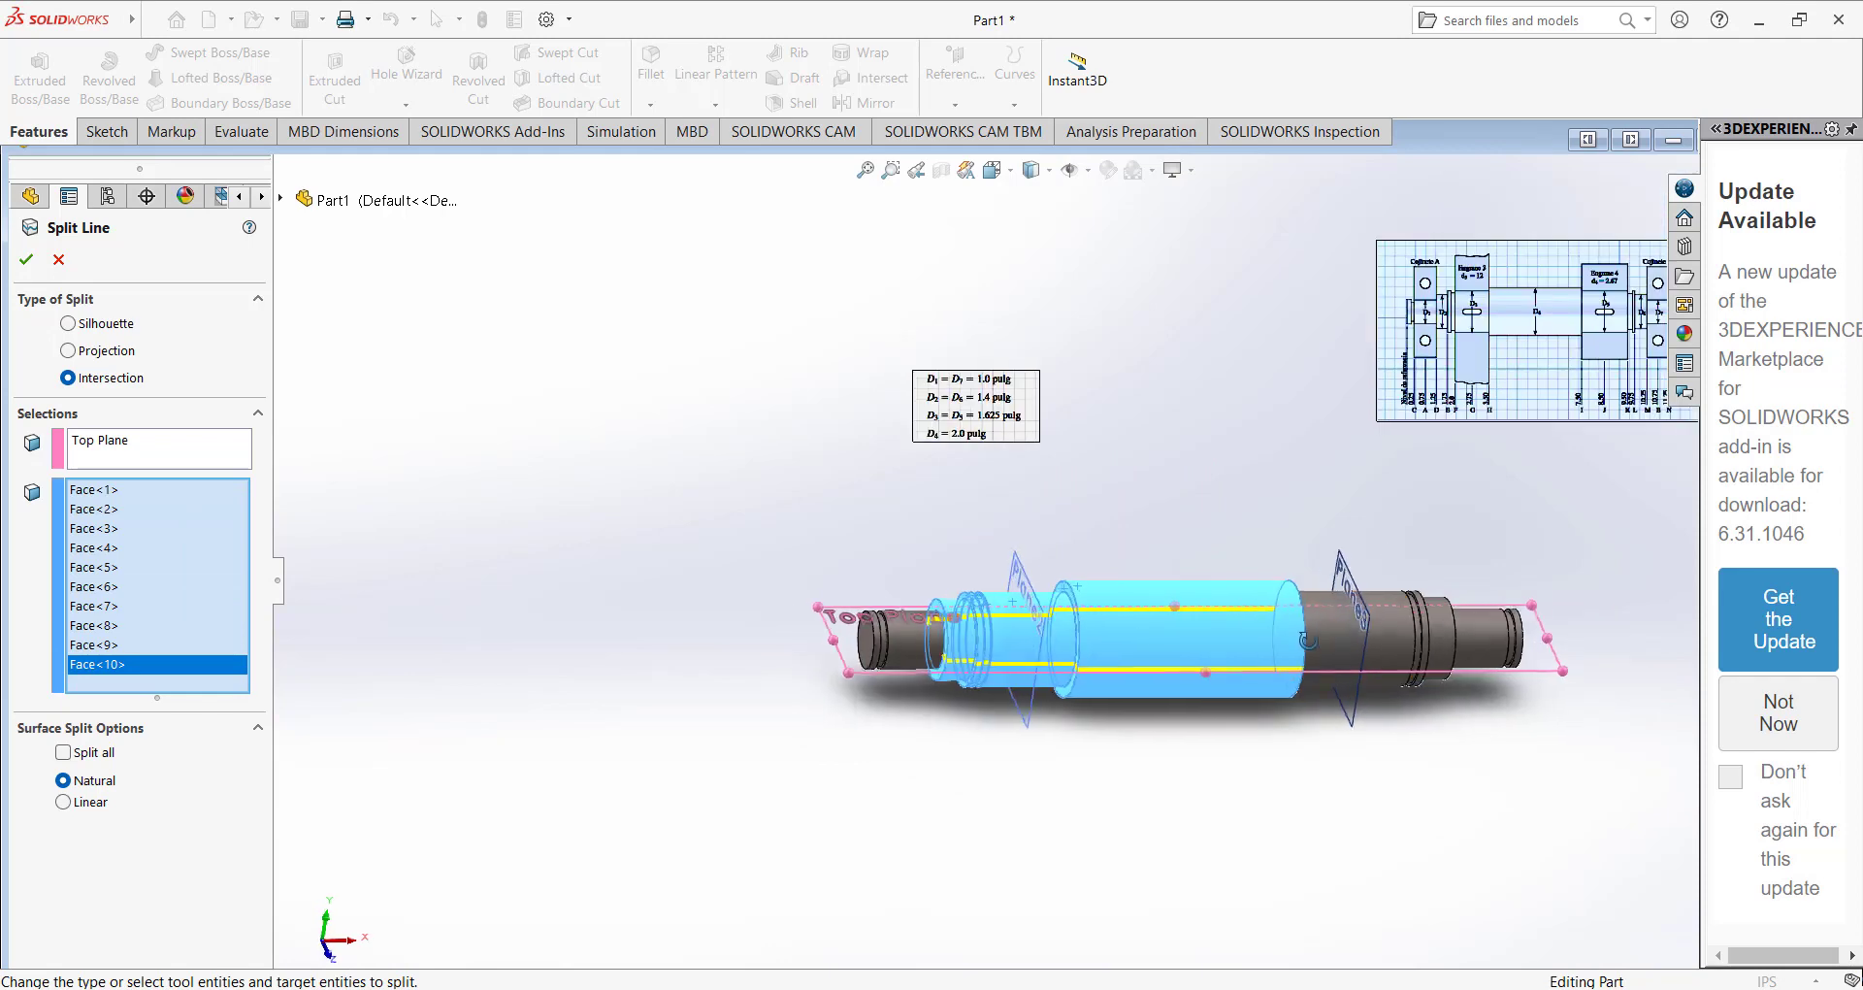
pyautogui.scroll(-5, 1262, 602)
pyautogui.click(1157, 556)
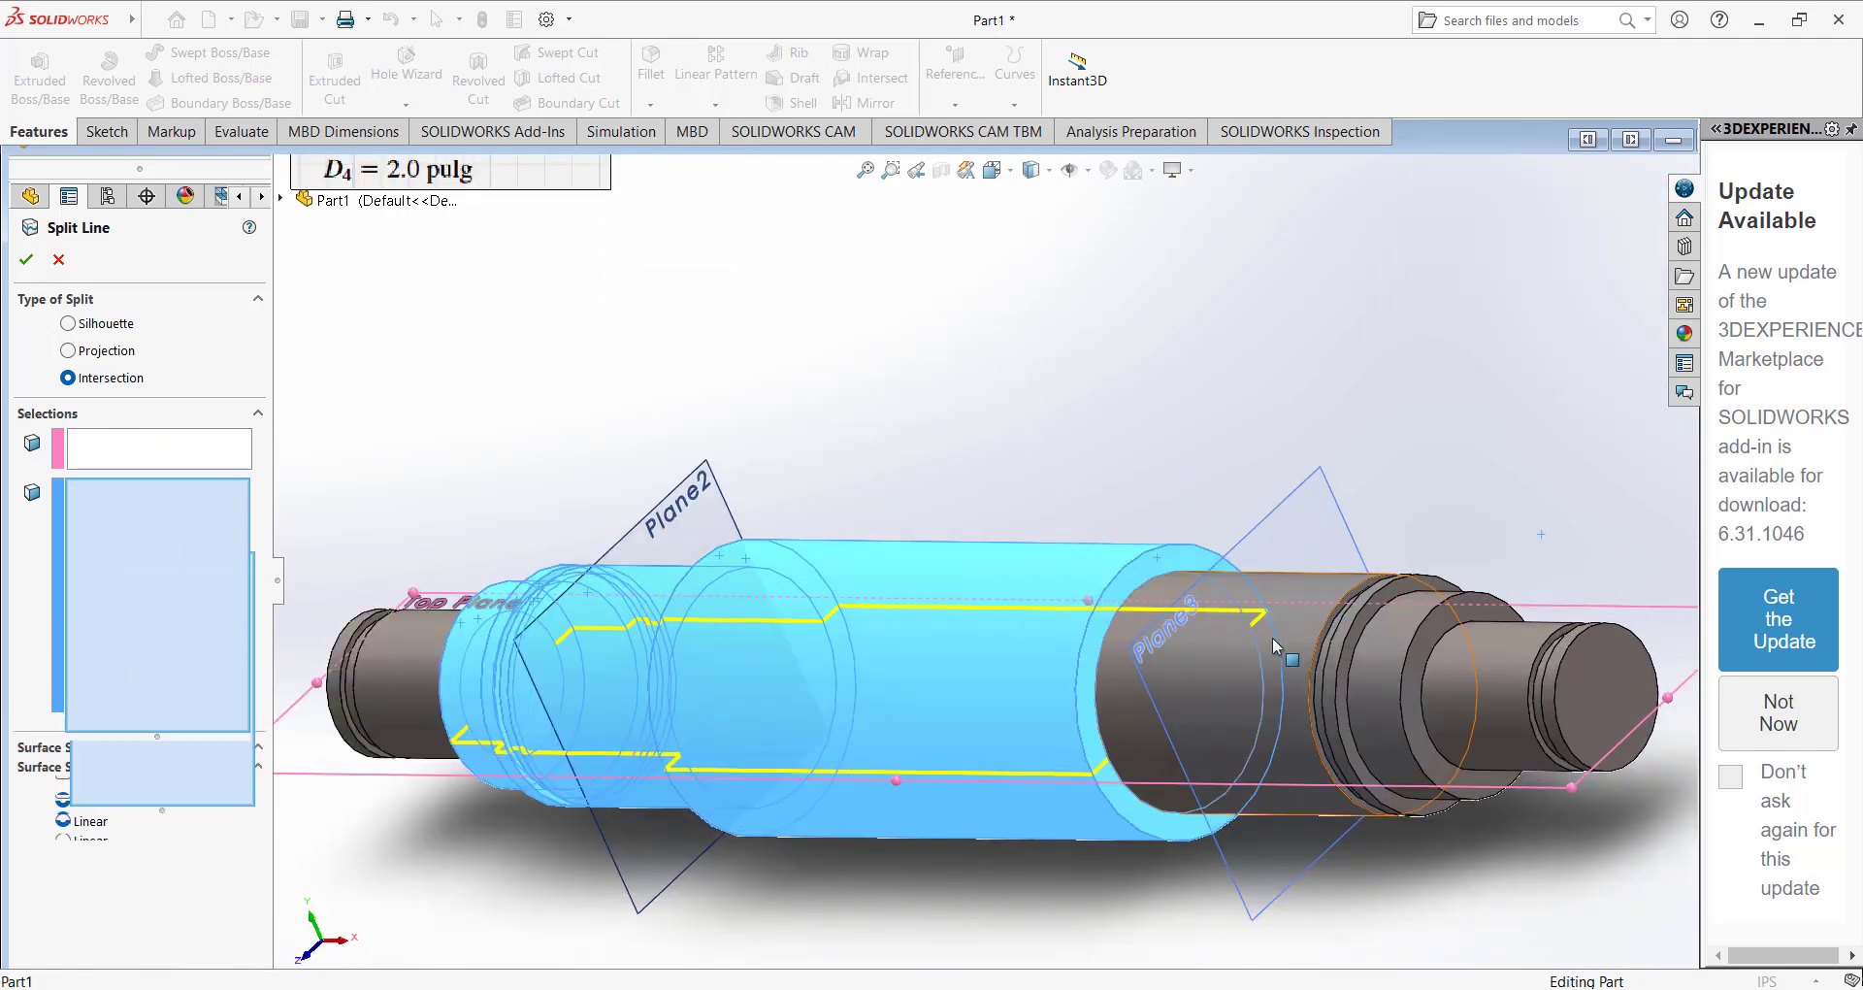
pyautogui.click(1164, 561)
pyautogui.scroll(-5, 1213, 561)
pyautogui.click(1214, 550)
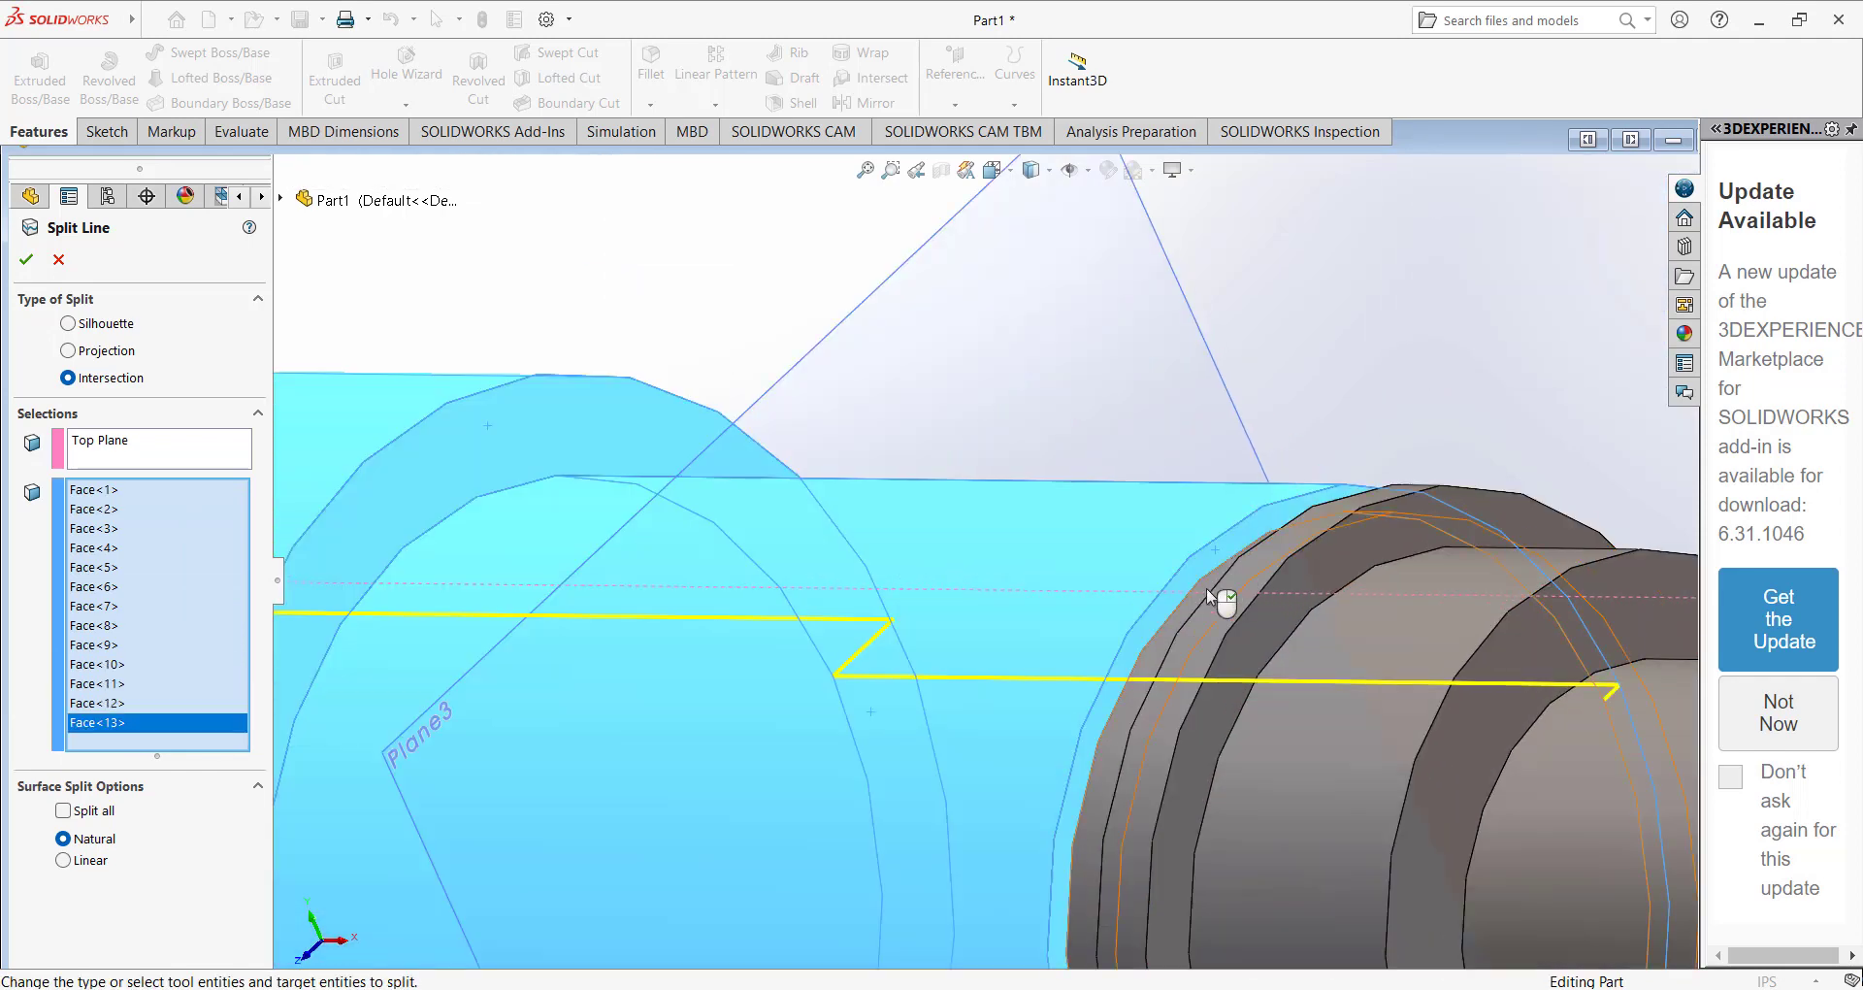
# Add the right groove, collar and adjacent stepped section faces, and complete the Top Plane split line.
pyautogui.click(1217, 604)
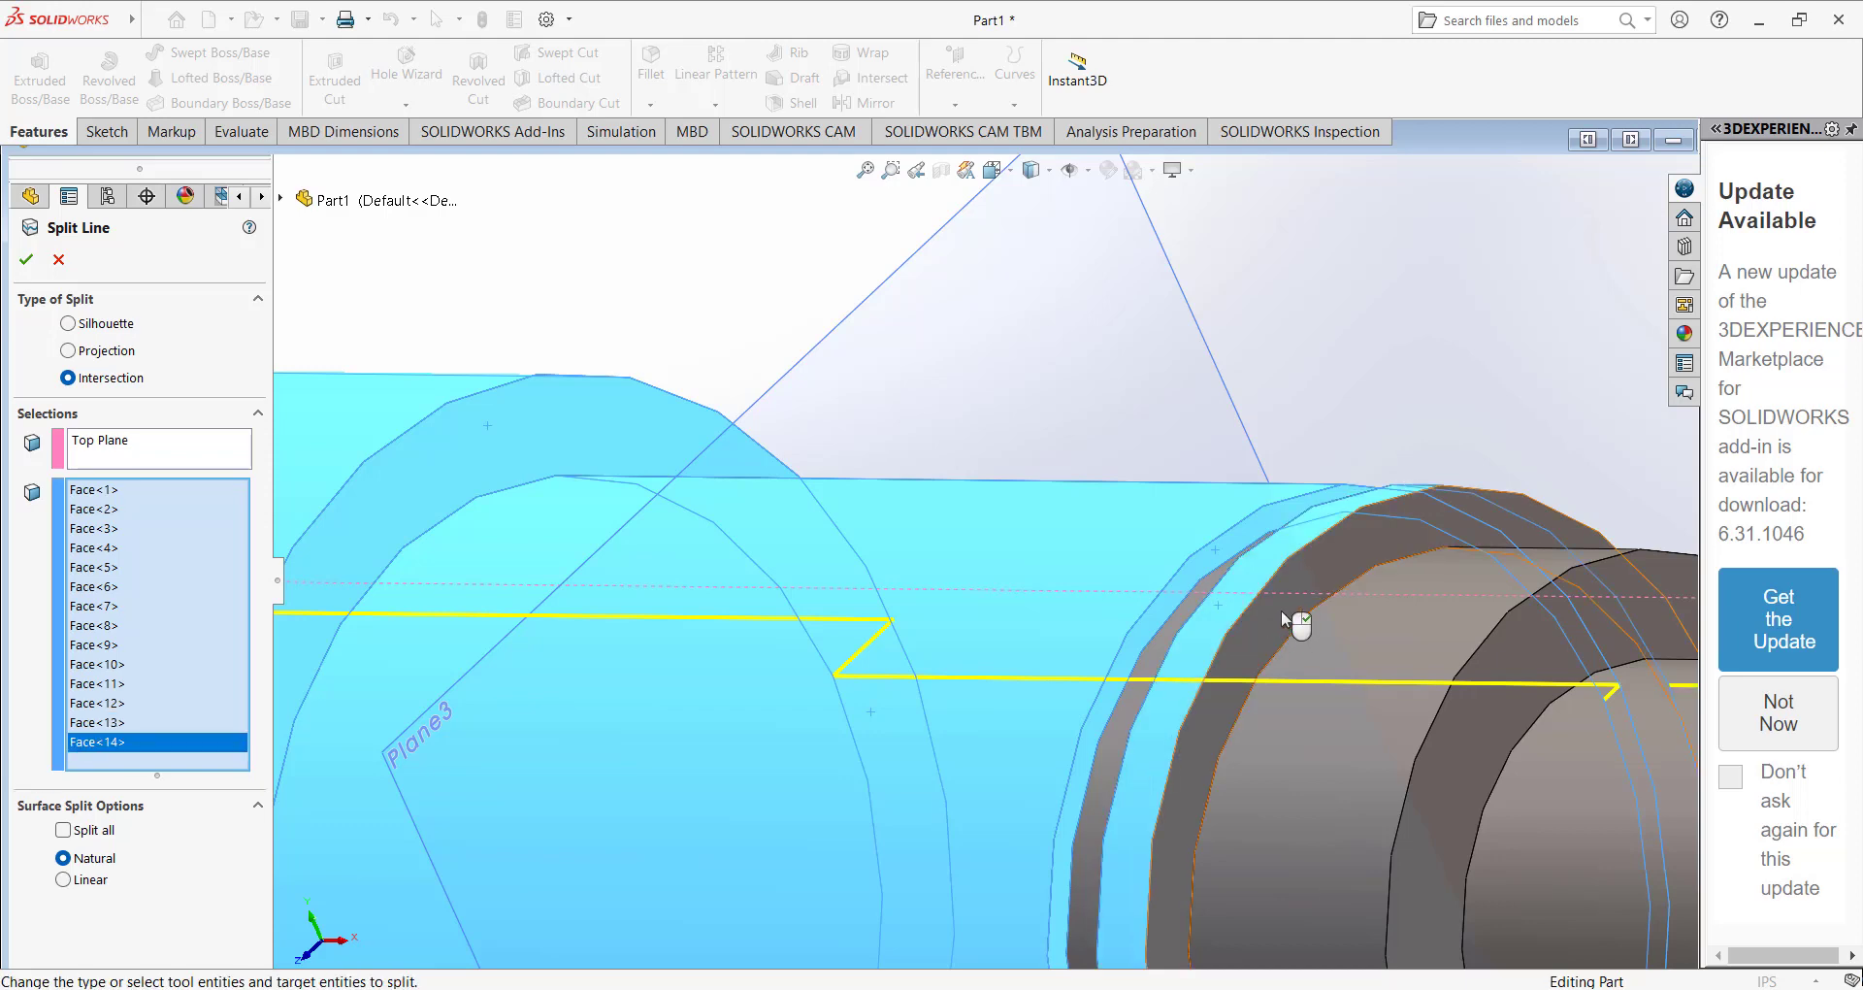
pyautogui.click(1300, 648)
pyautogui.click(1282, 665)
pyautogui.moveTo(1283, 665); pyautogui.dragTo(1135, 678, button='middle')
pyautogui.click(1218, 626)
pyautogui.click(1234, 655)
pyautogui.click(1344, 671)
pyautogui.scroll(4, 893, 677)
pyautogui.moveTo(752, 646)
pyautogui.mouseDown(button='middle')
pyautogui.moveTo(740, 637)
pyautogui.moveTo(817, 638)
pyautogui.moveTo(755, 663)
pyautogui.mouseUp(button='middle')
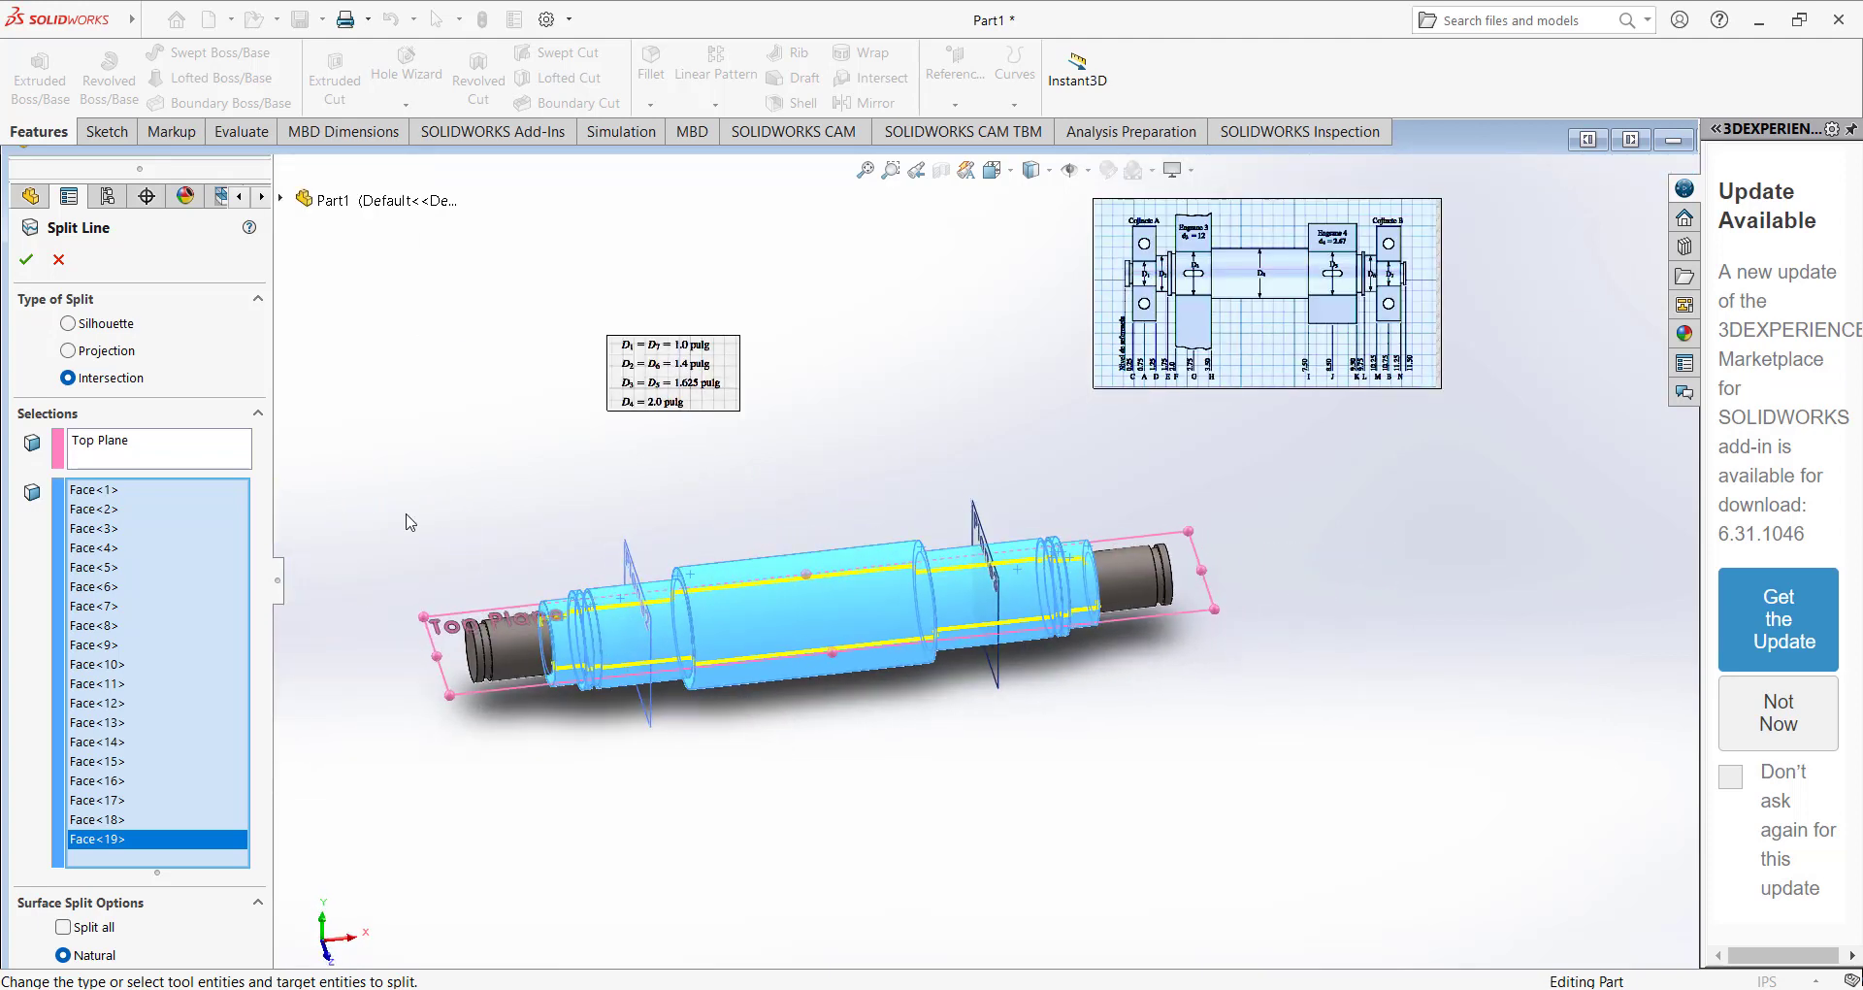
pyautogui.click(25, 260)
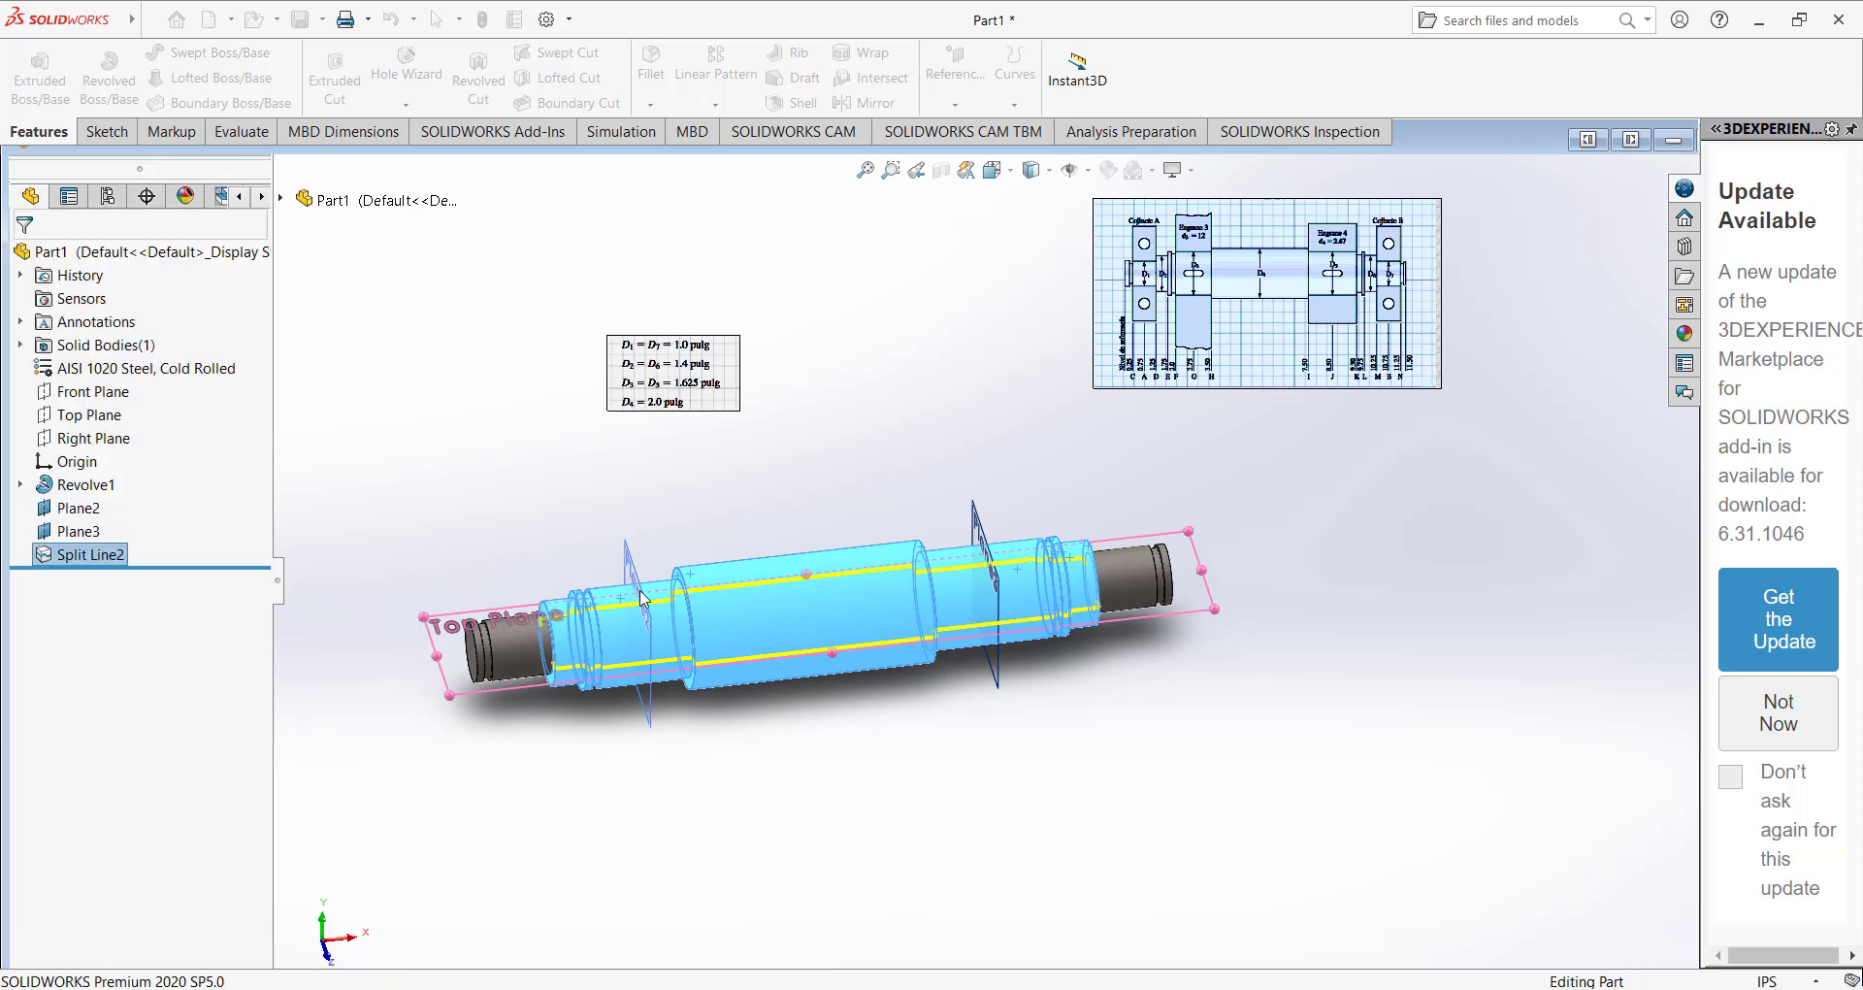
# Split both half faces of the right gear seat with an intersection split line at Plane3.
pyautogui.moveTo(640, 604); pyautogui.dragTo(644, 358, button='middle')
pyautogui.click(594, 486)
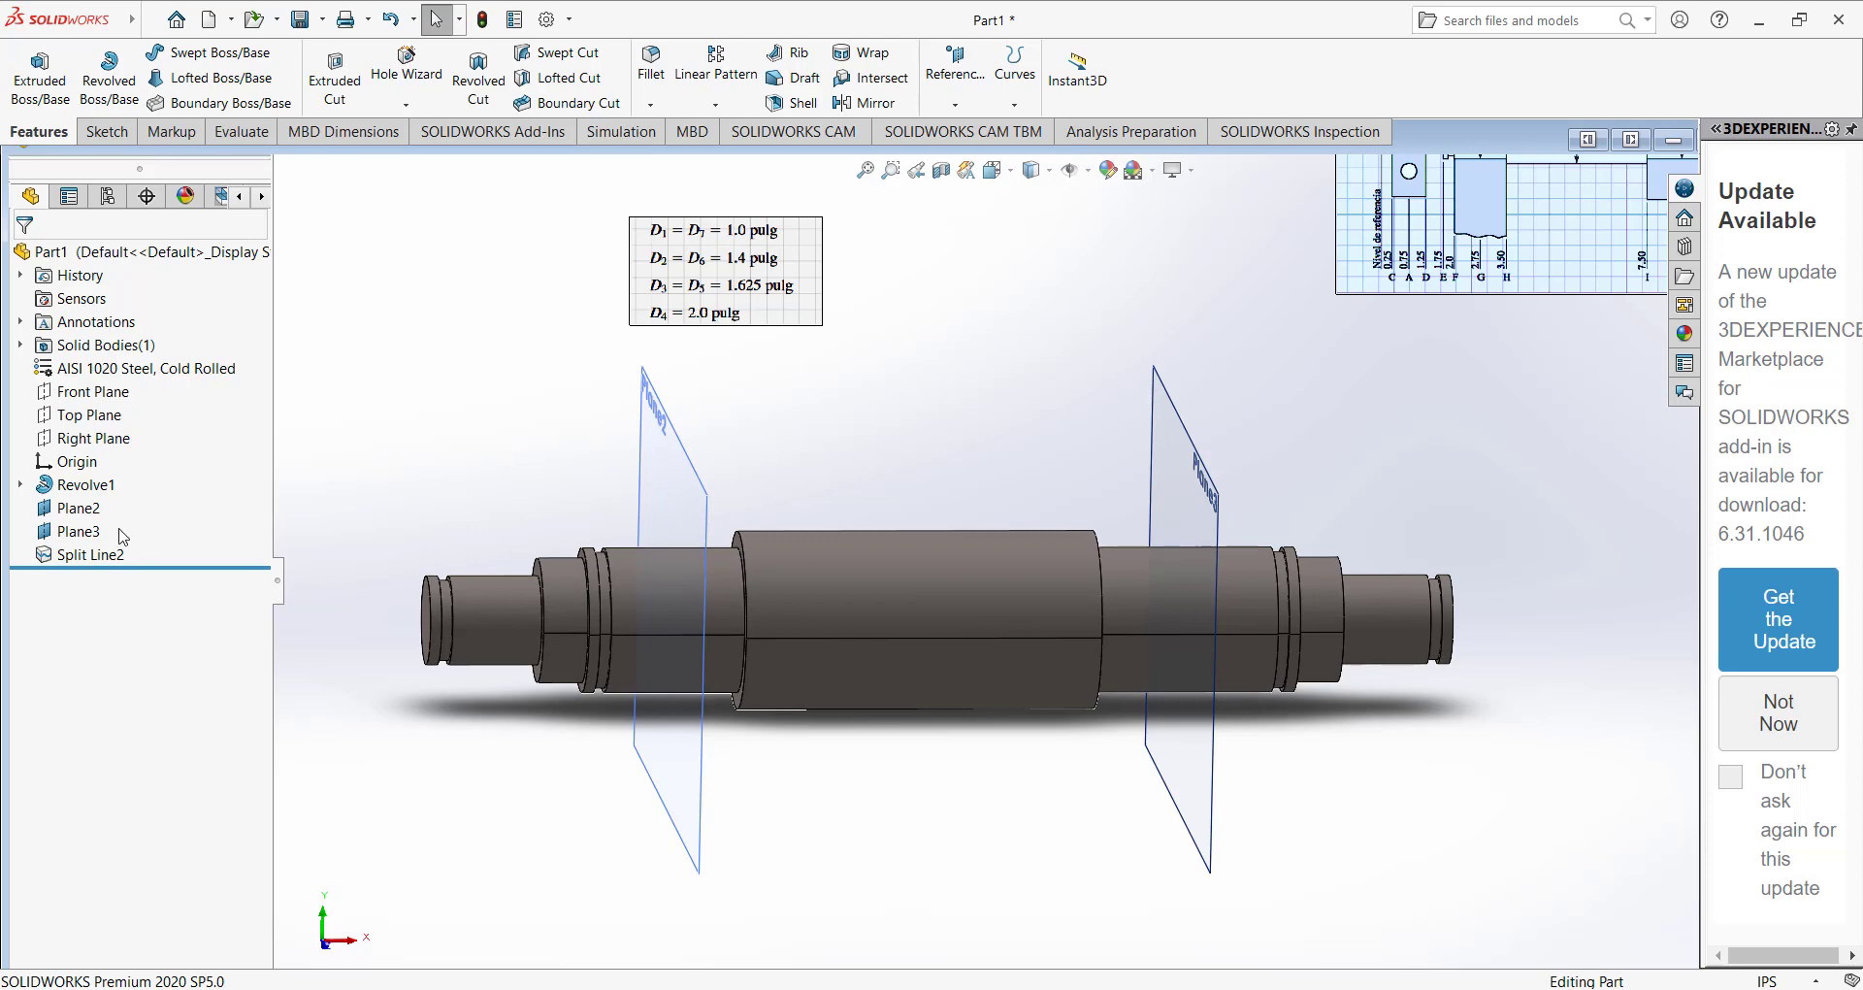
pyautogui.click(80, 531)
pyautogui.click(1015, 107)
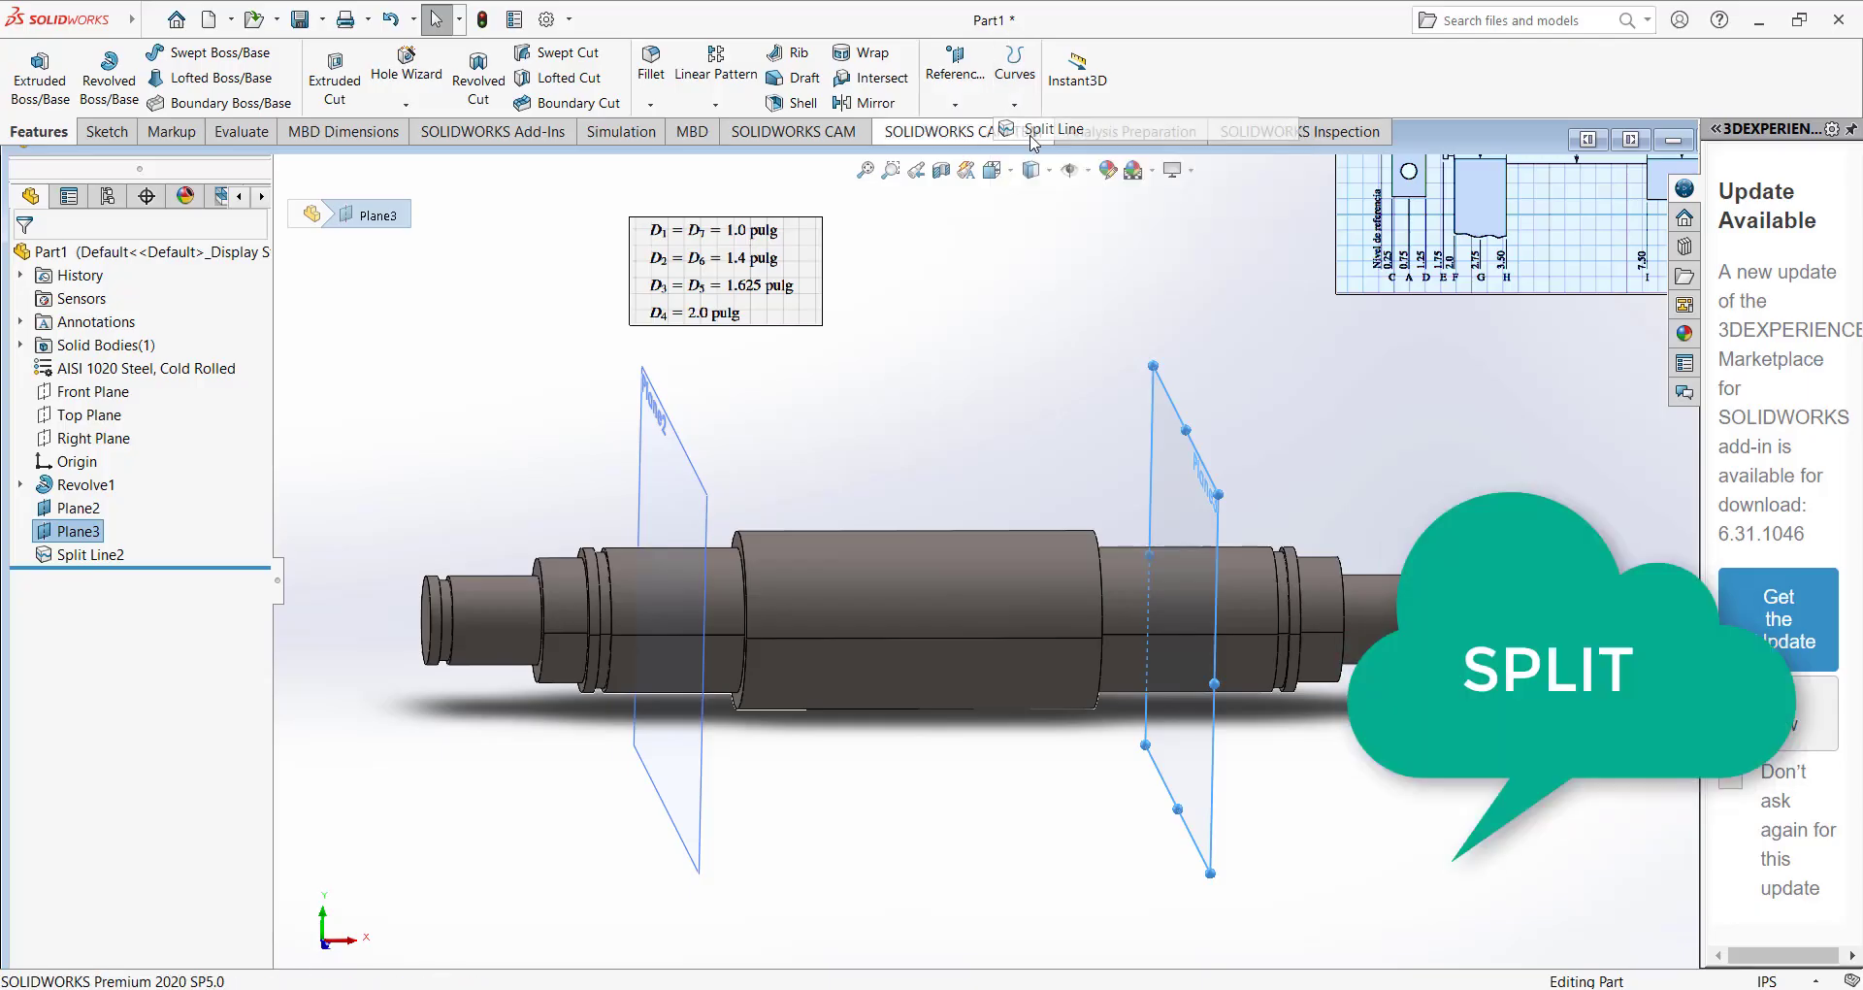
pyautogui.click(1045, 124)
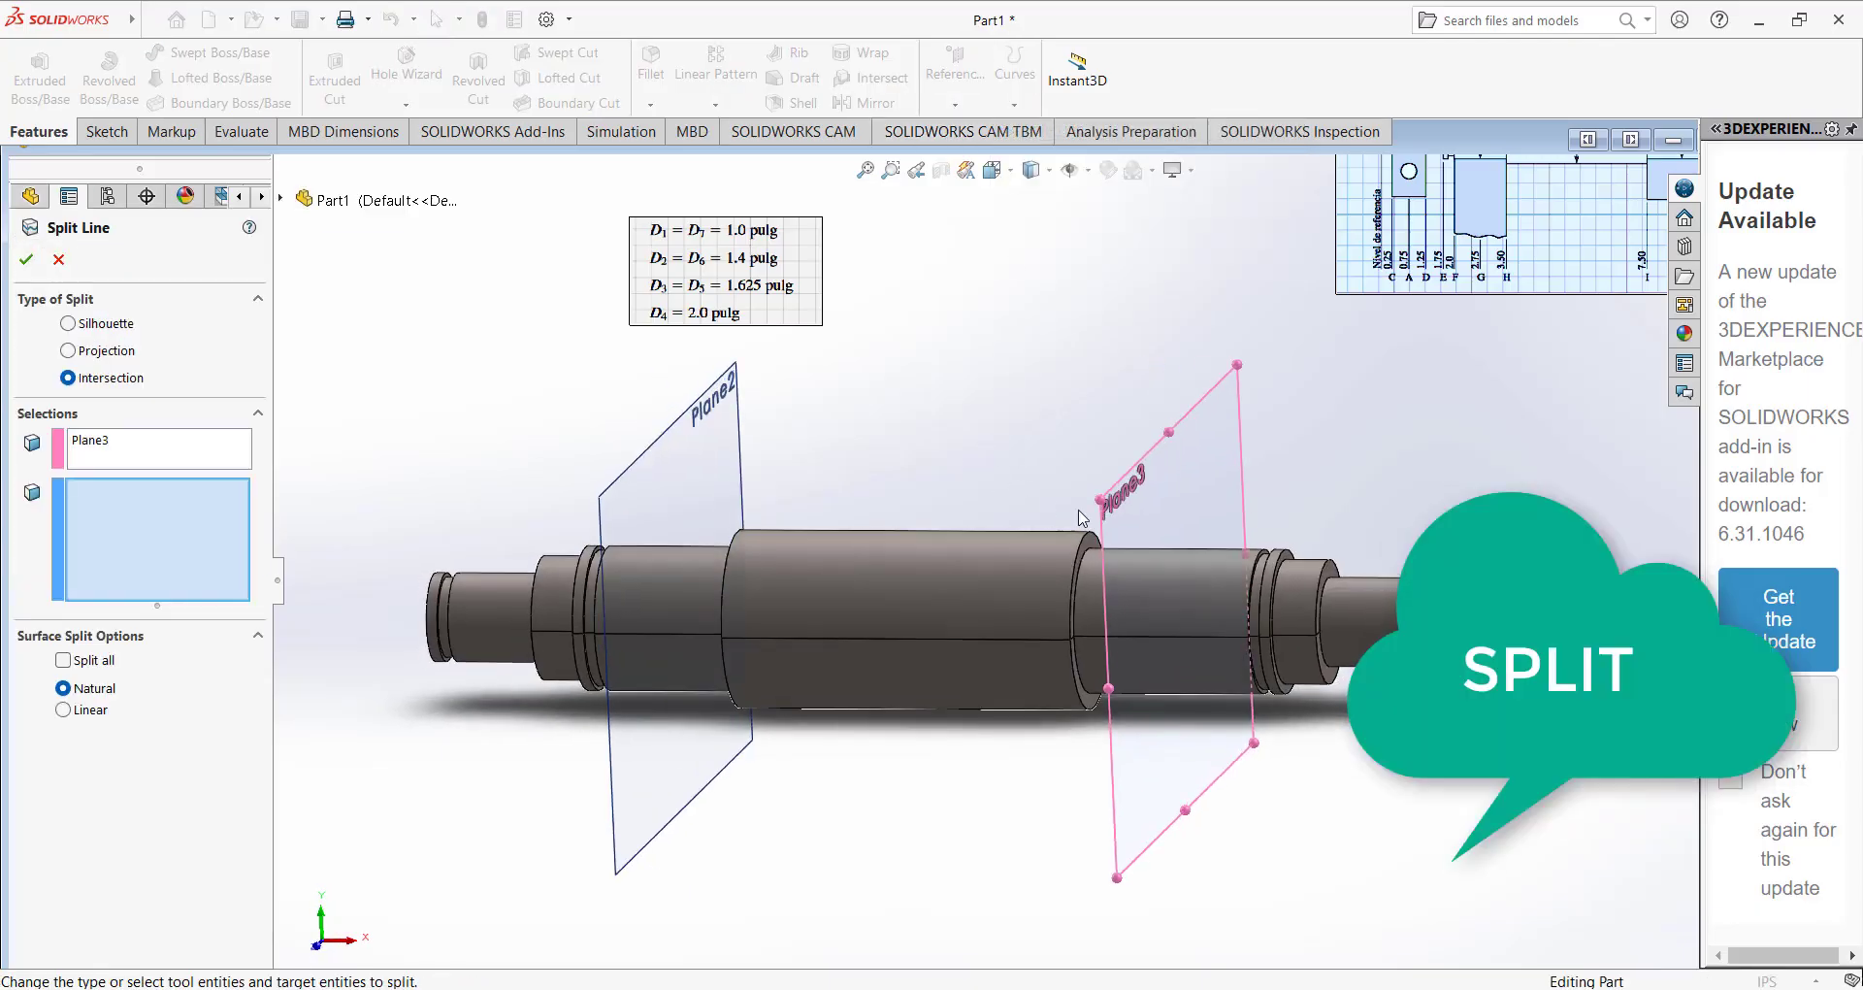
pyautogui.click(1161, 575)
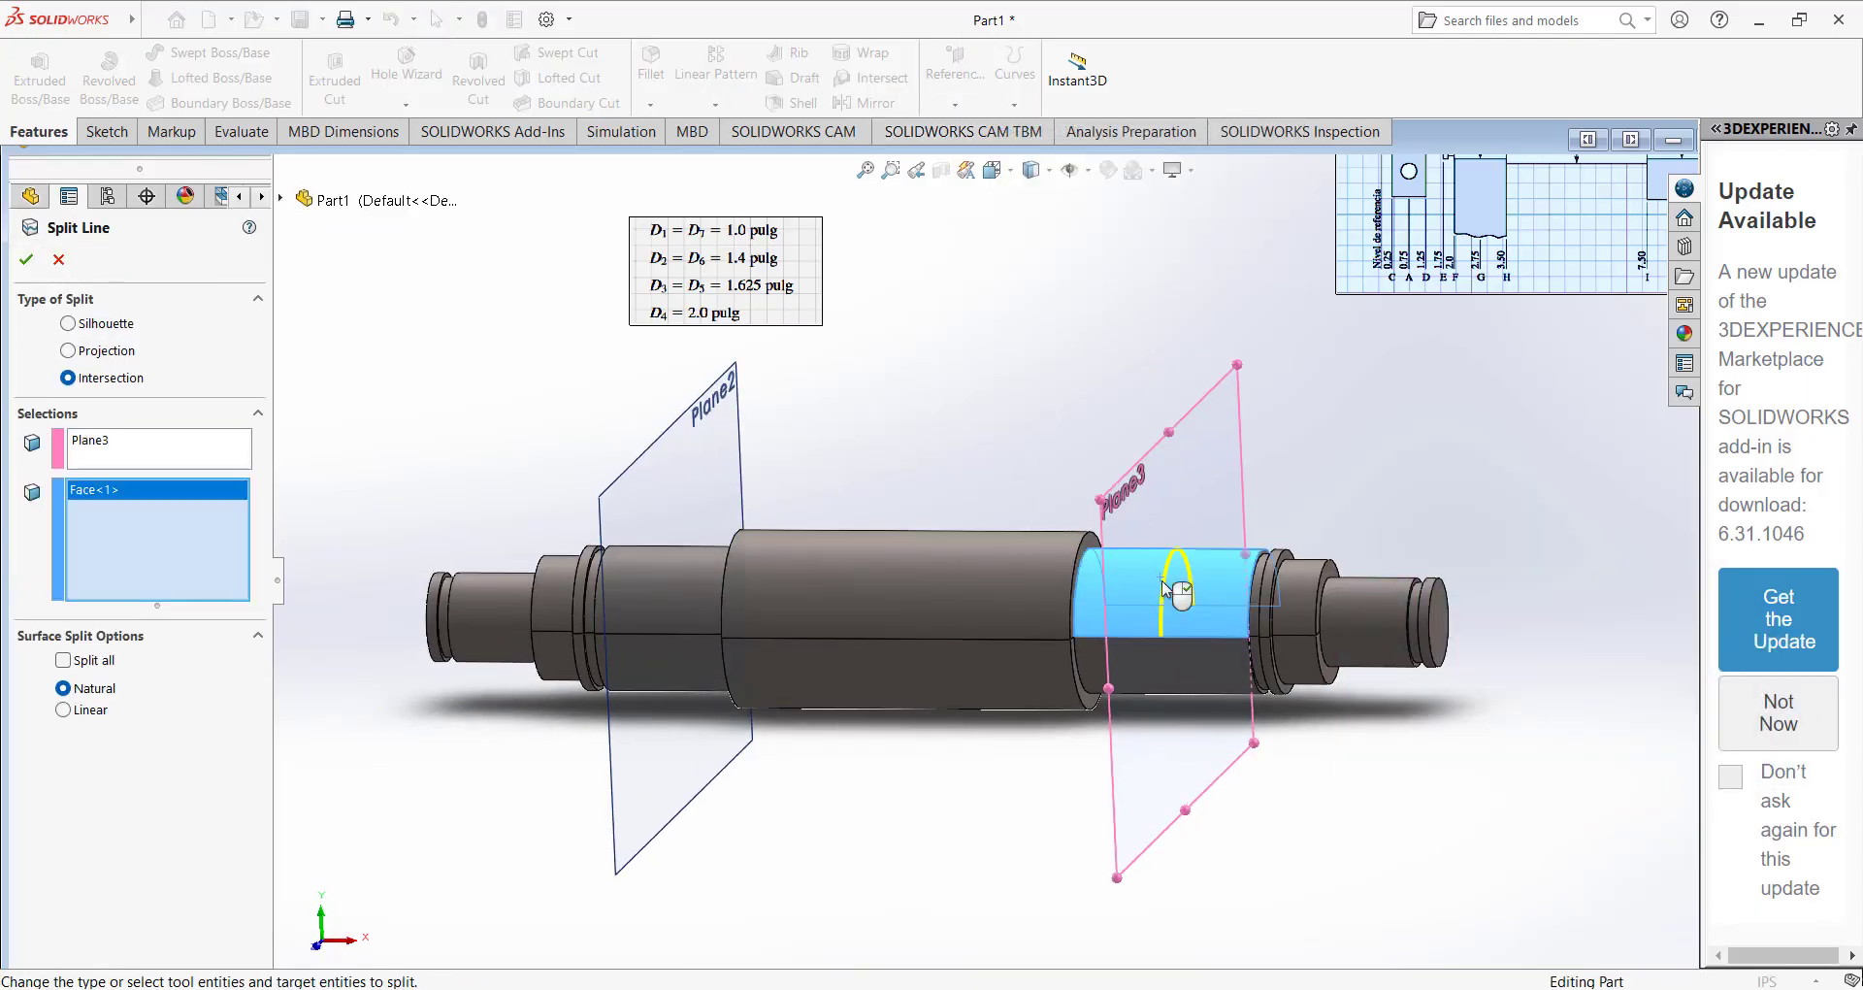
pyautogui.click(1176, 667)
pyautogui.moveTo(1179, 668); pyautogui.dragTo(1196, 575, button='middle')
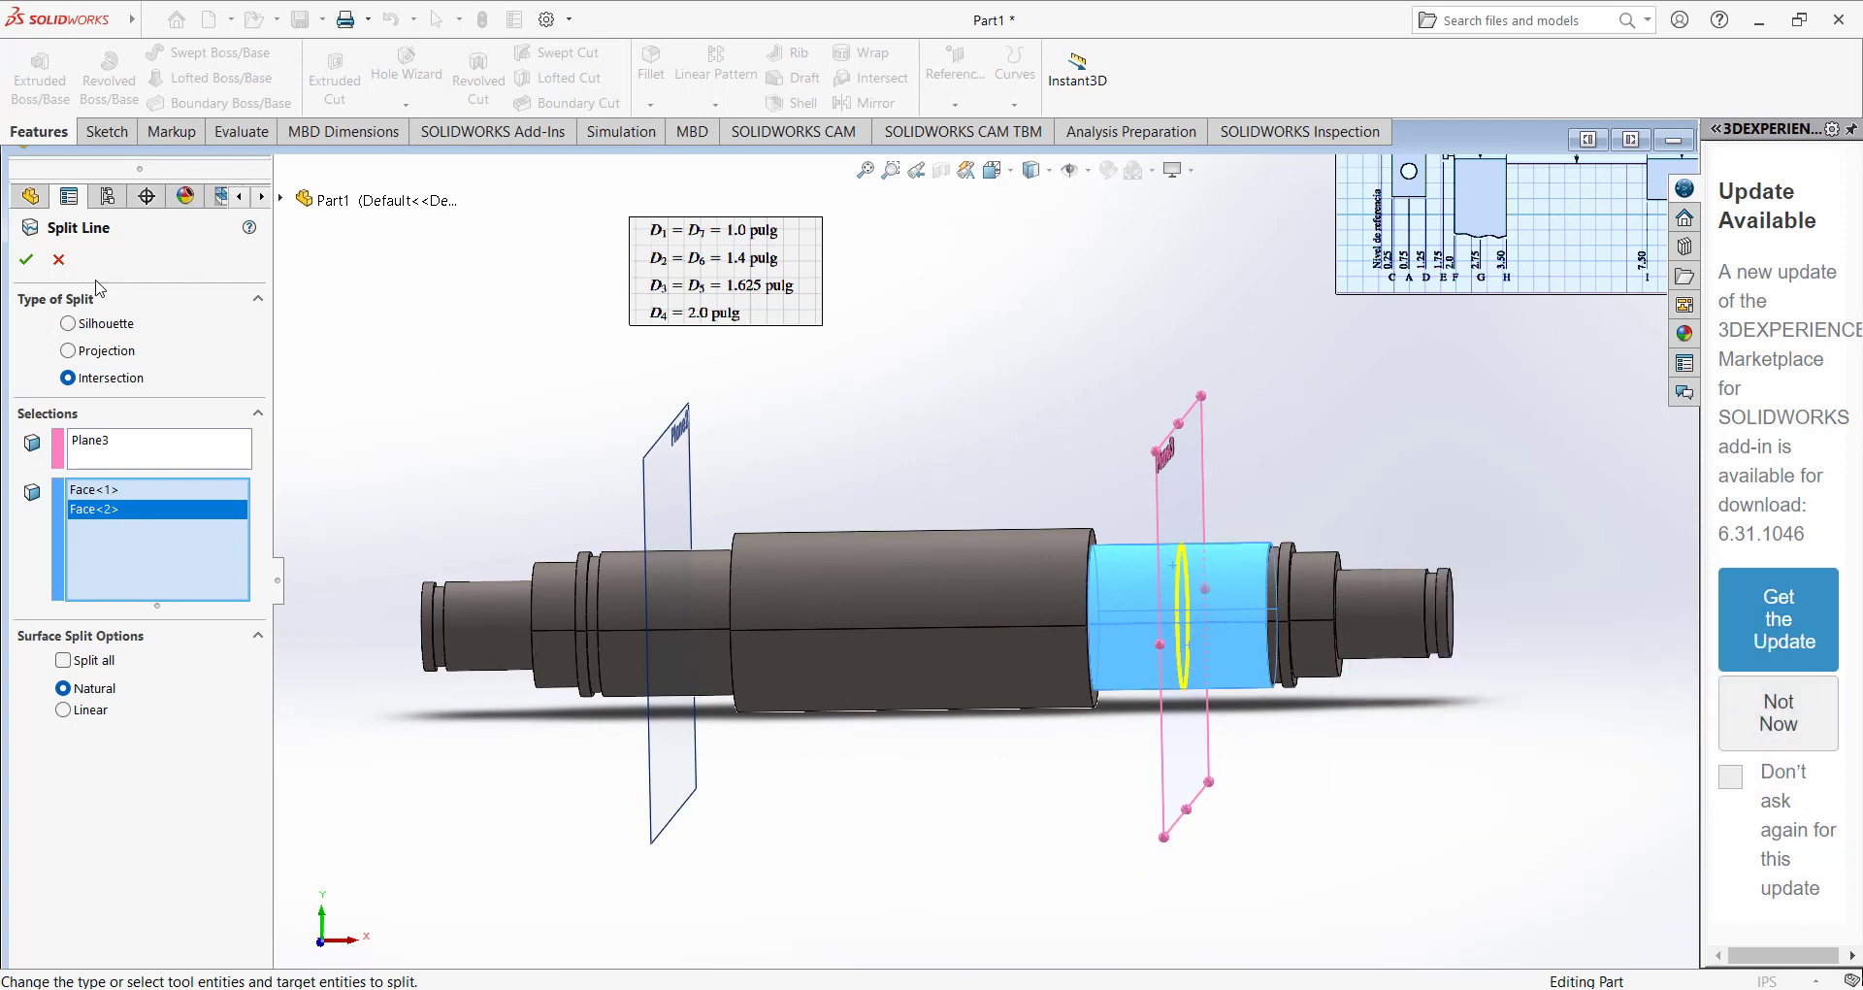
pyautogui.click(26, 260)
# Split both half faces of the left gear seat with an intersection split line at Plane2.
pyautogui.moveTo(885, 466); pyautogui.dragTo(822, 482, button='middle')
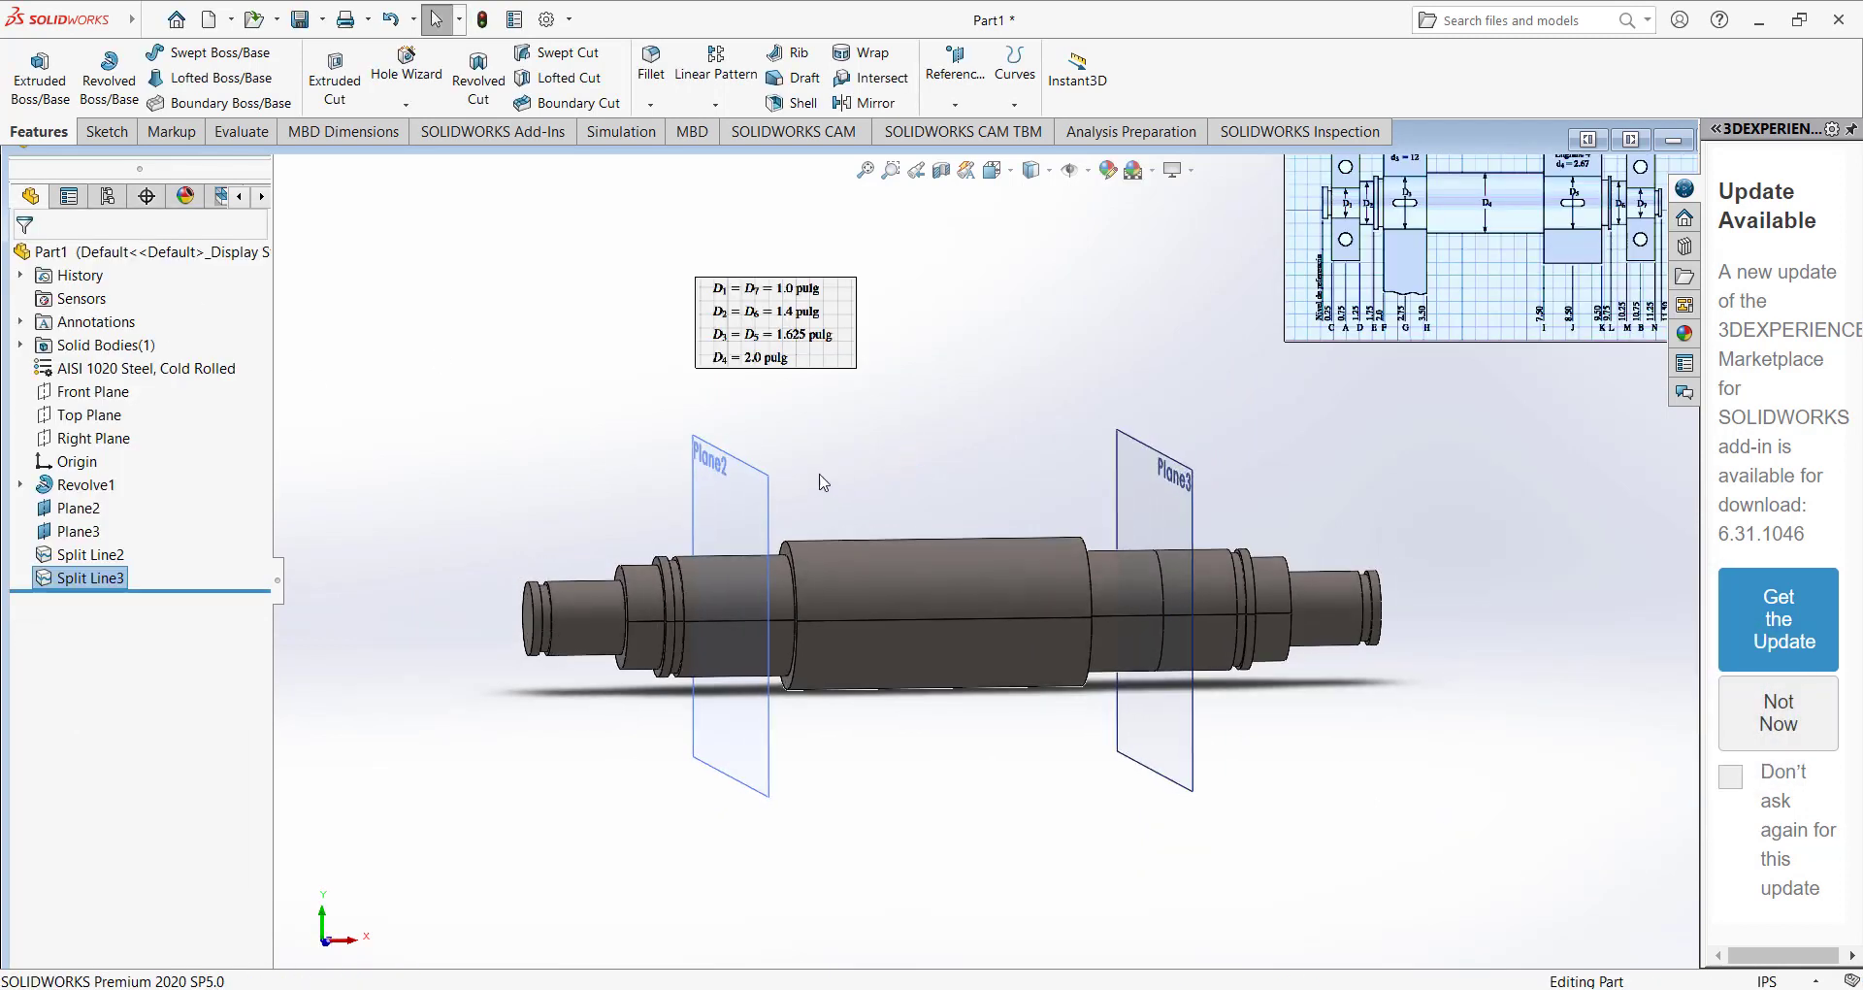
pyautogui.click(749, 524)
pyautogui.click(1015, 97)
pyautogui.click(1053, 129)
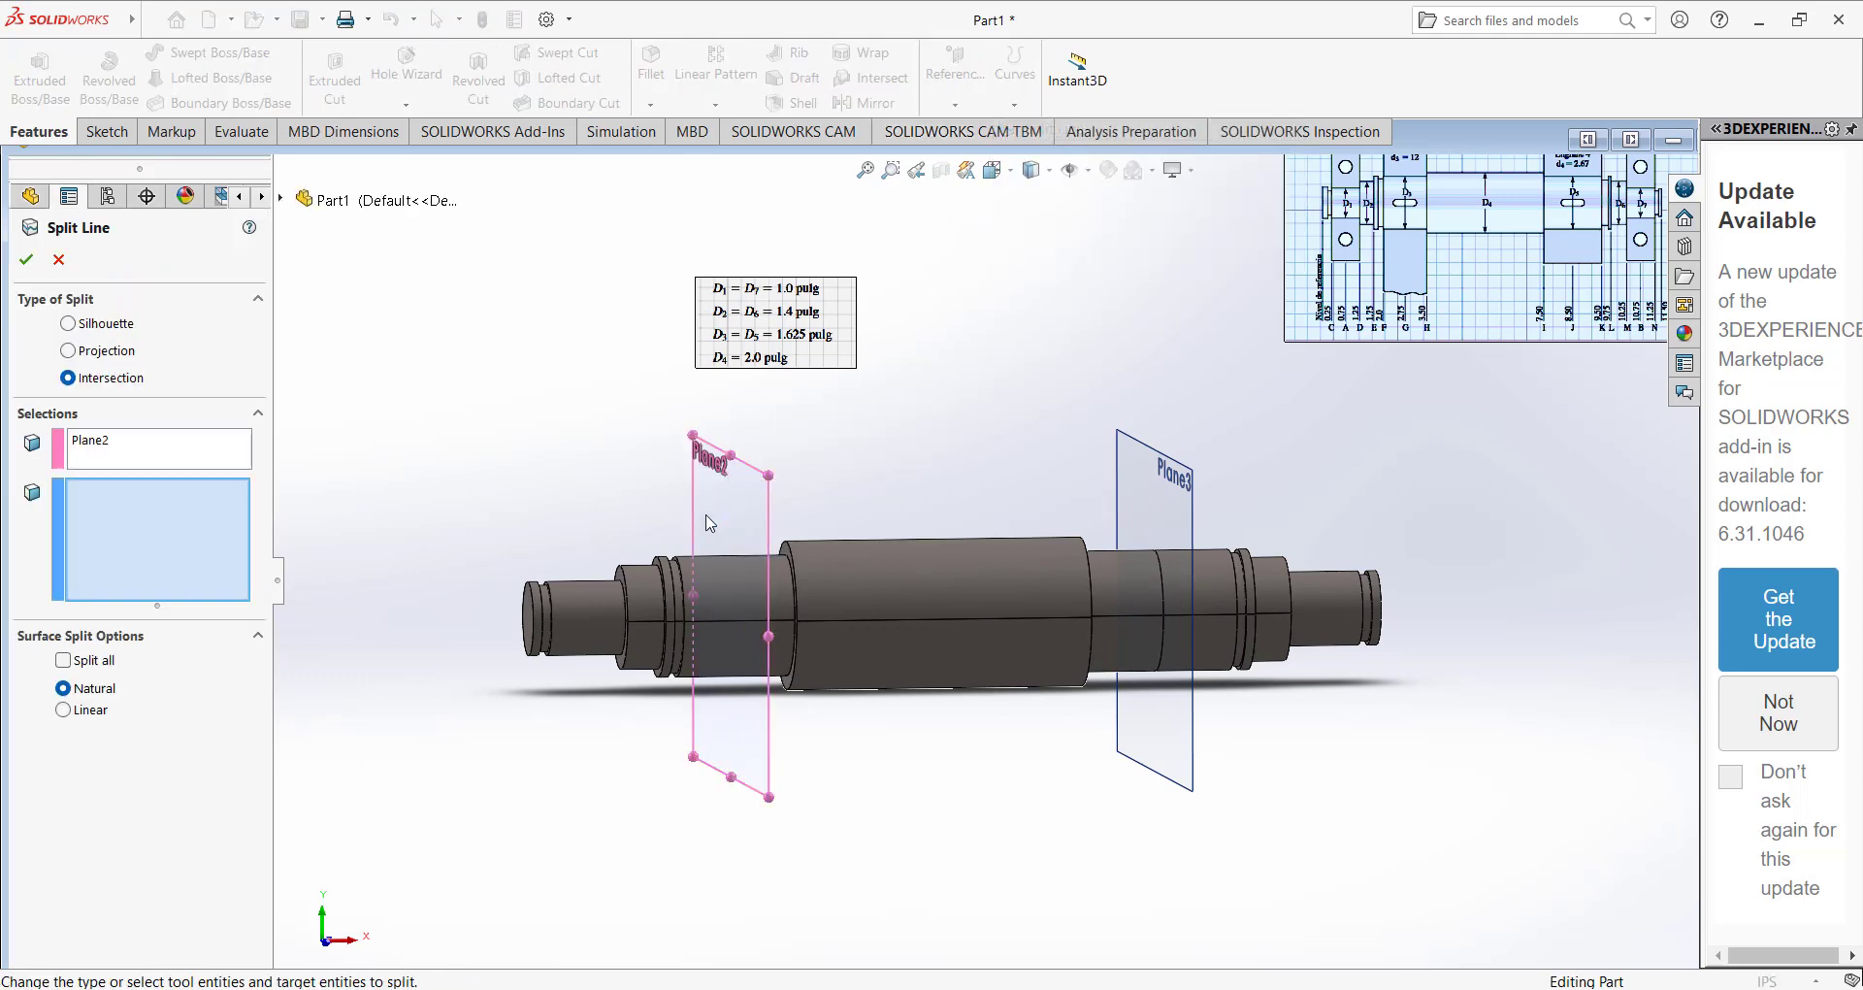
pyautogui.click(725, 581)
pyautogui.click(716, 653)
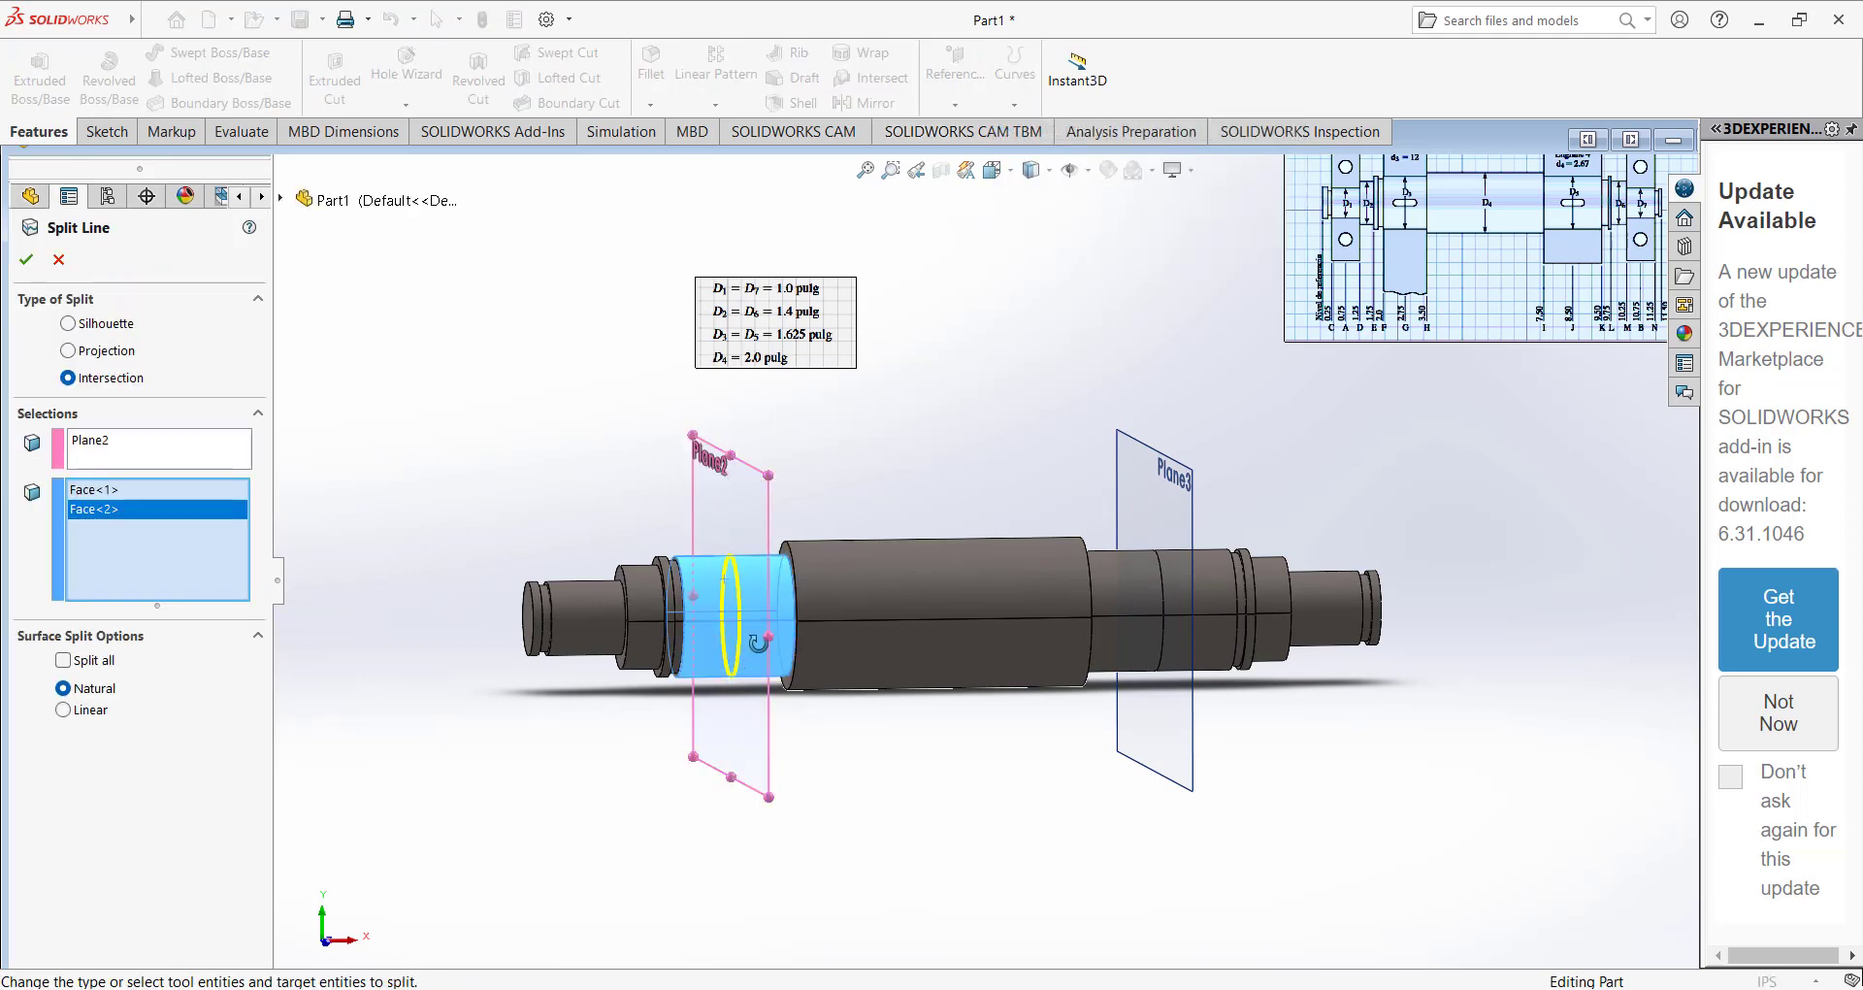
pyautogui.moveTo(758, 643); pyautogui.dragTo(854, 683, button='middle')
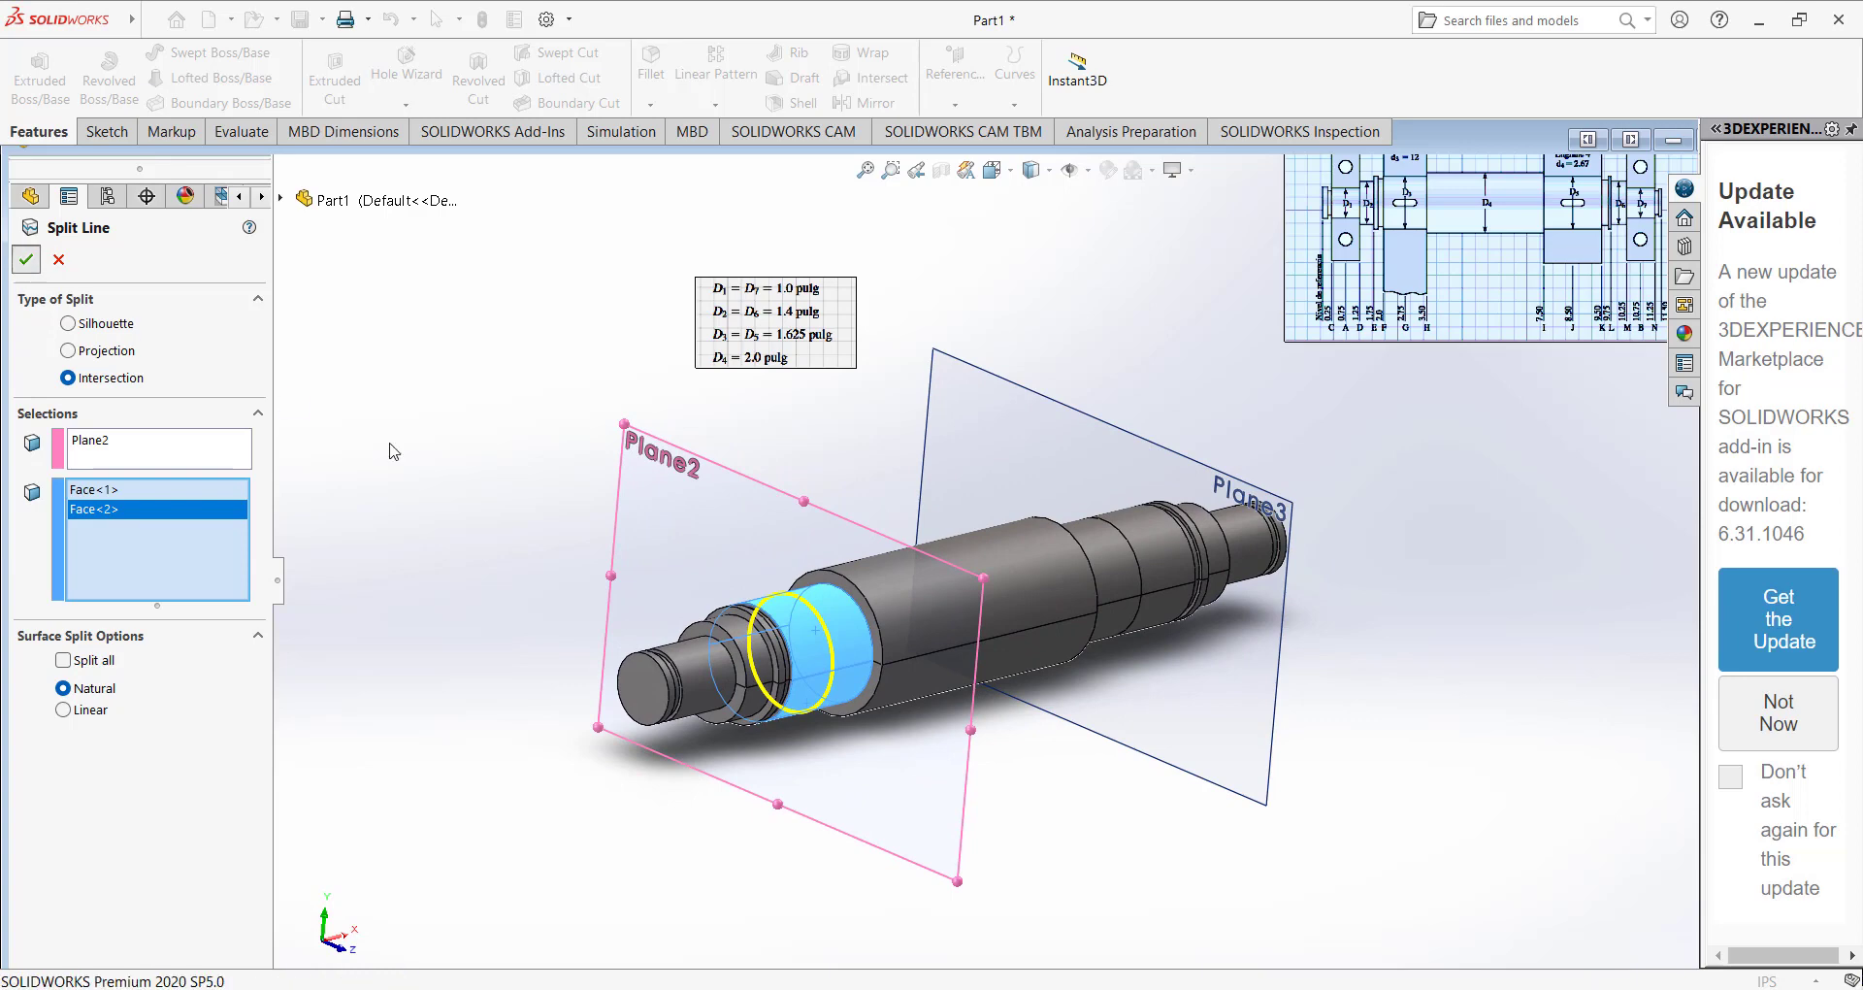
pyautogui.click(26, 259)
# Hide the two gear seat mid planes, Plane2 and Plane3.
pyautogui.moveTo(515, 456); pyautogui.dragTo(671, 491, button='middle')
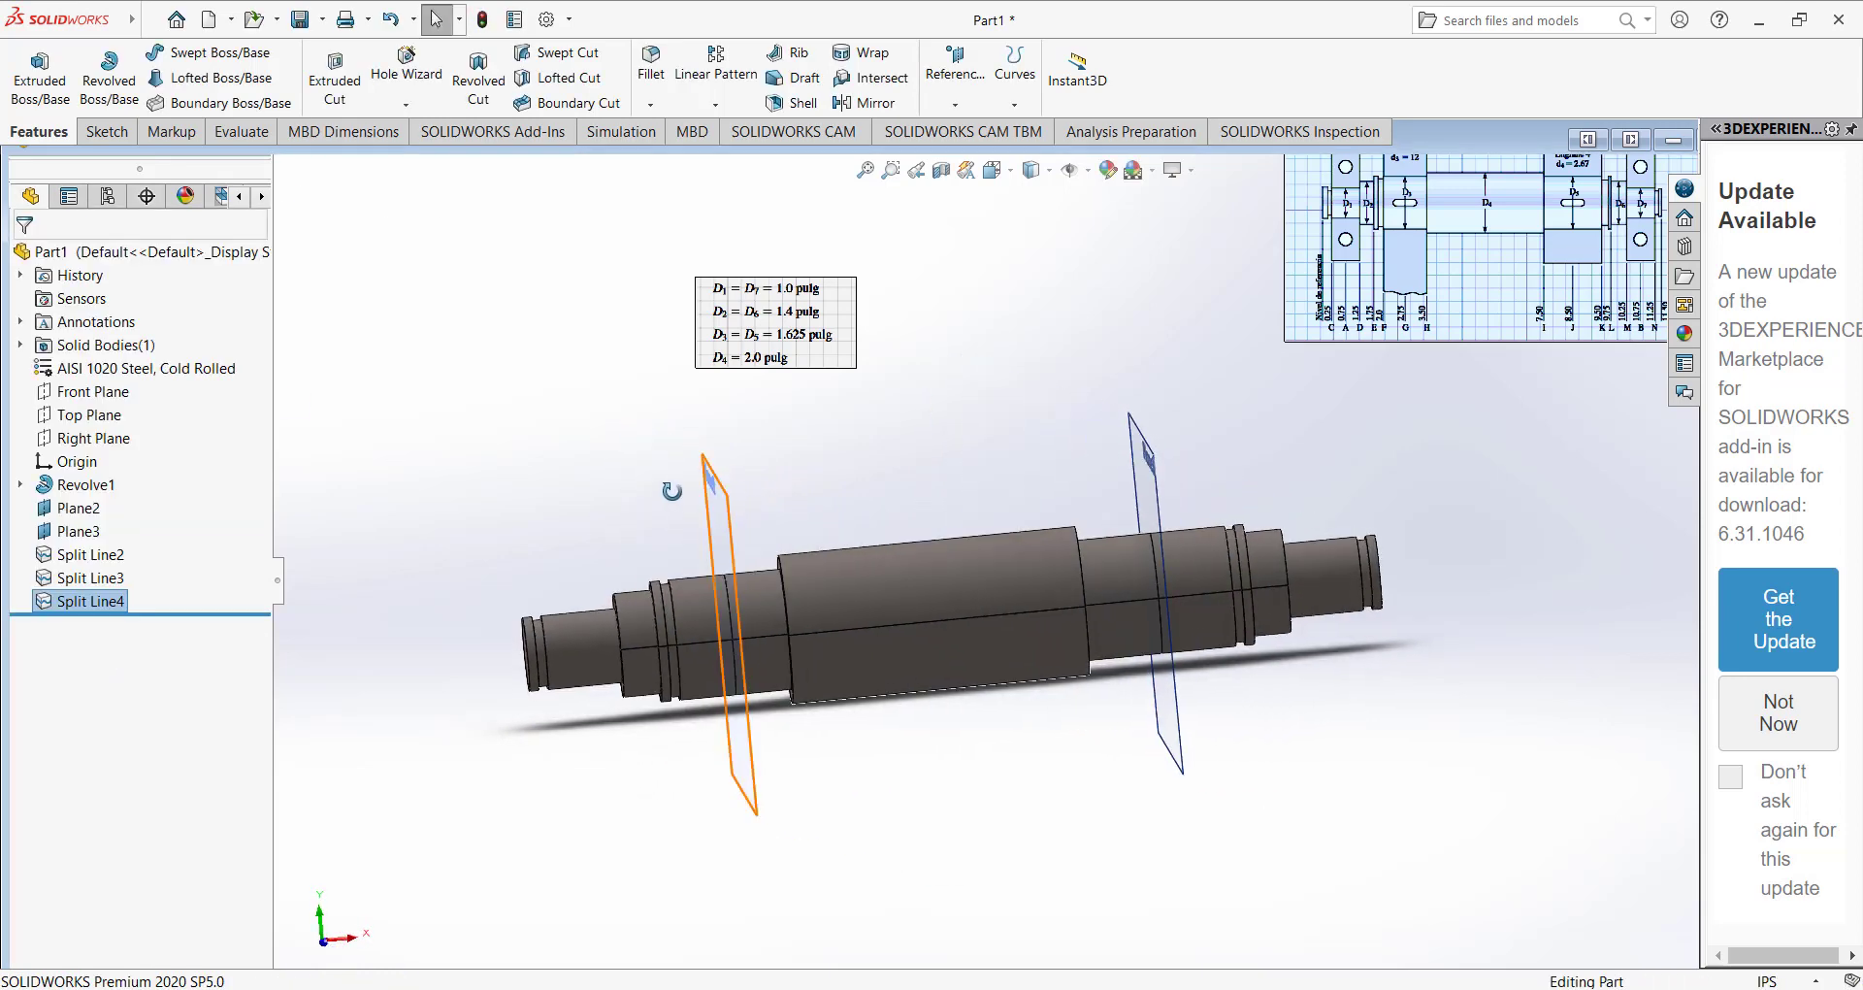
pyautogui.click(603, 528)
pyautogui.hotkey('ctrl', '7')
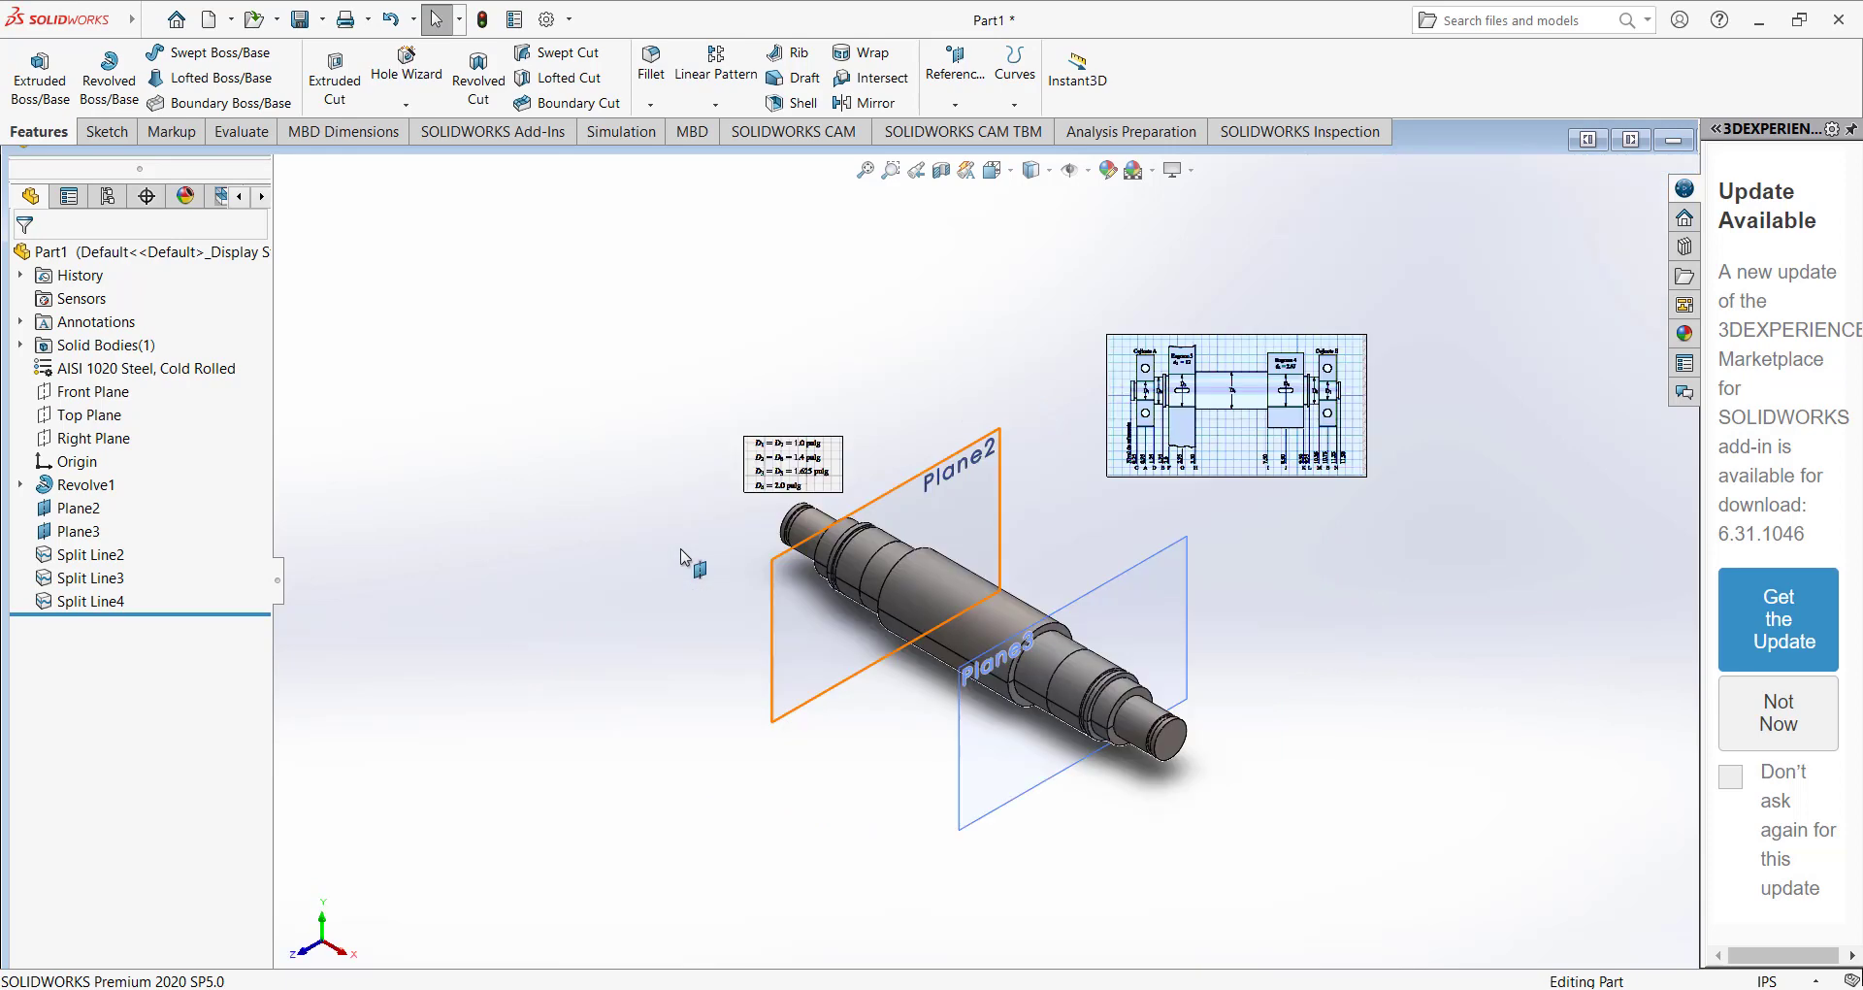
pyautogui.rightClick(100, 508)
pyautogui.click(125, 503)
pyautogui.rightClick(97, 532)
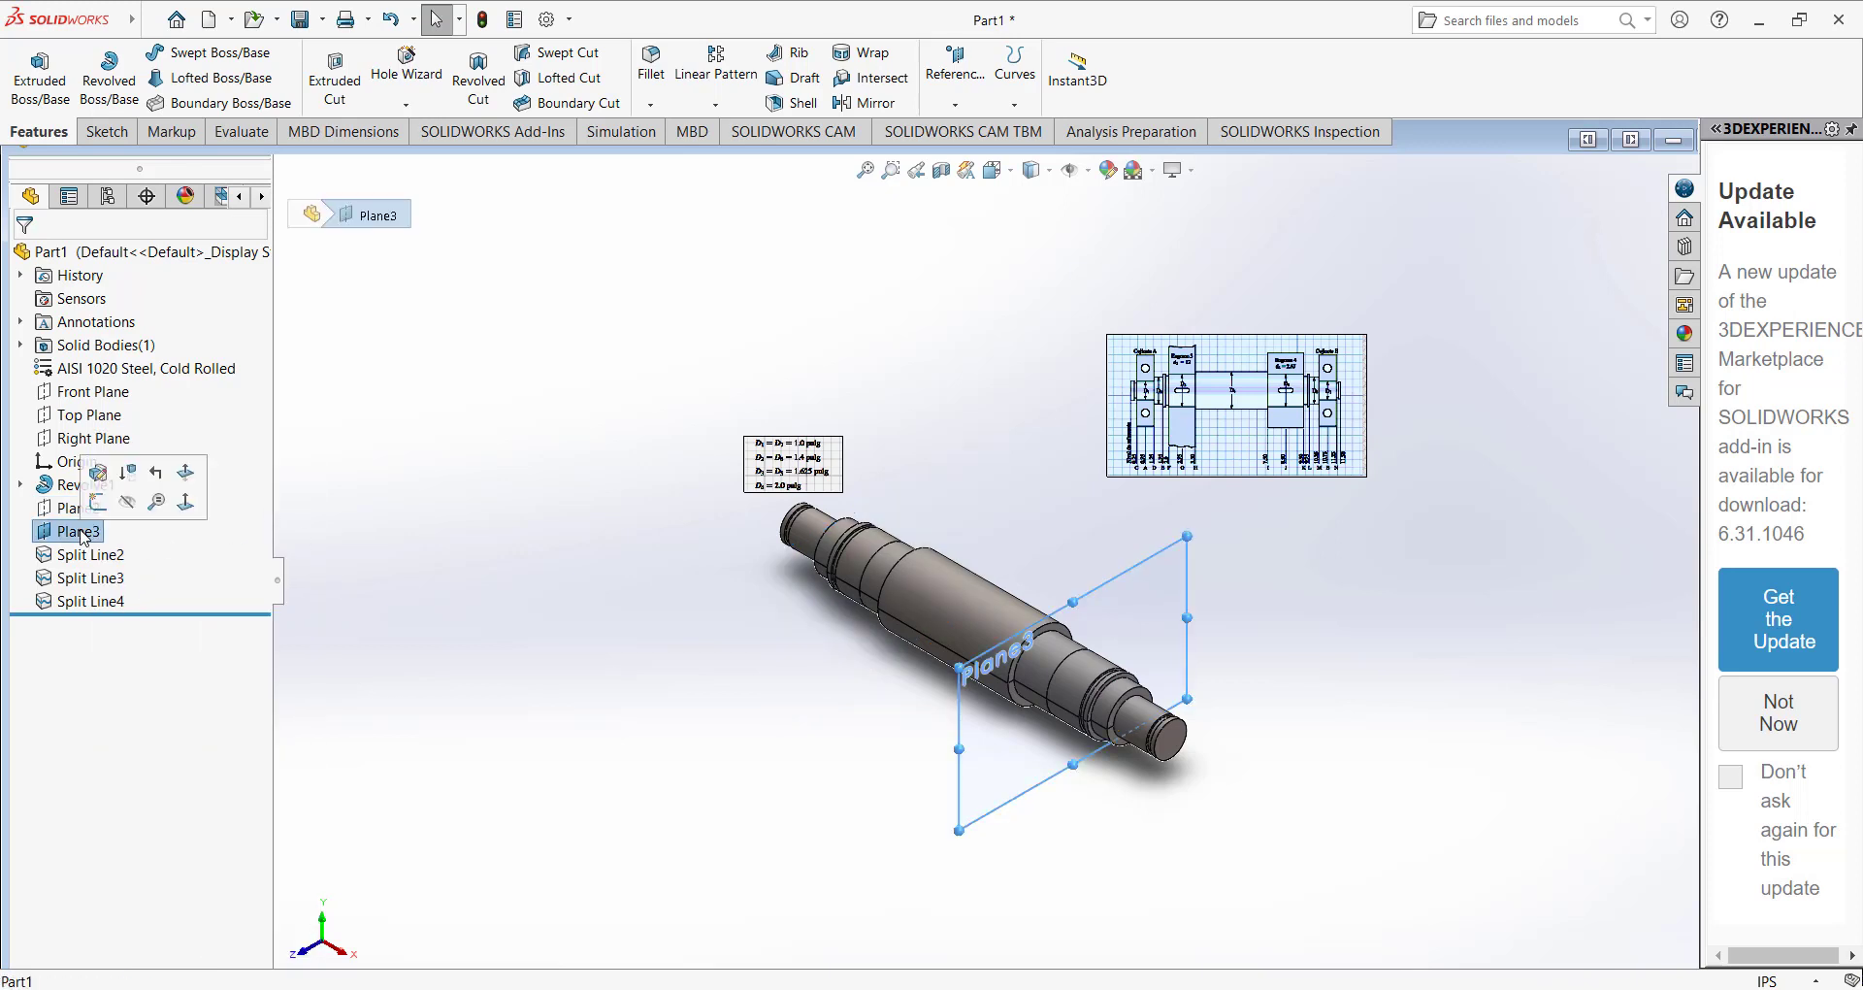
pyautogui.click(126, 493)
# Create a new static simulation study named Static 1 for the shaft.
pyautogui.moveTo(636, 611); pyautogui.dragTo(828, 735, button='middle')
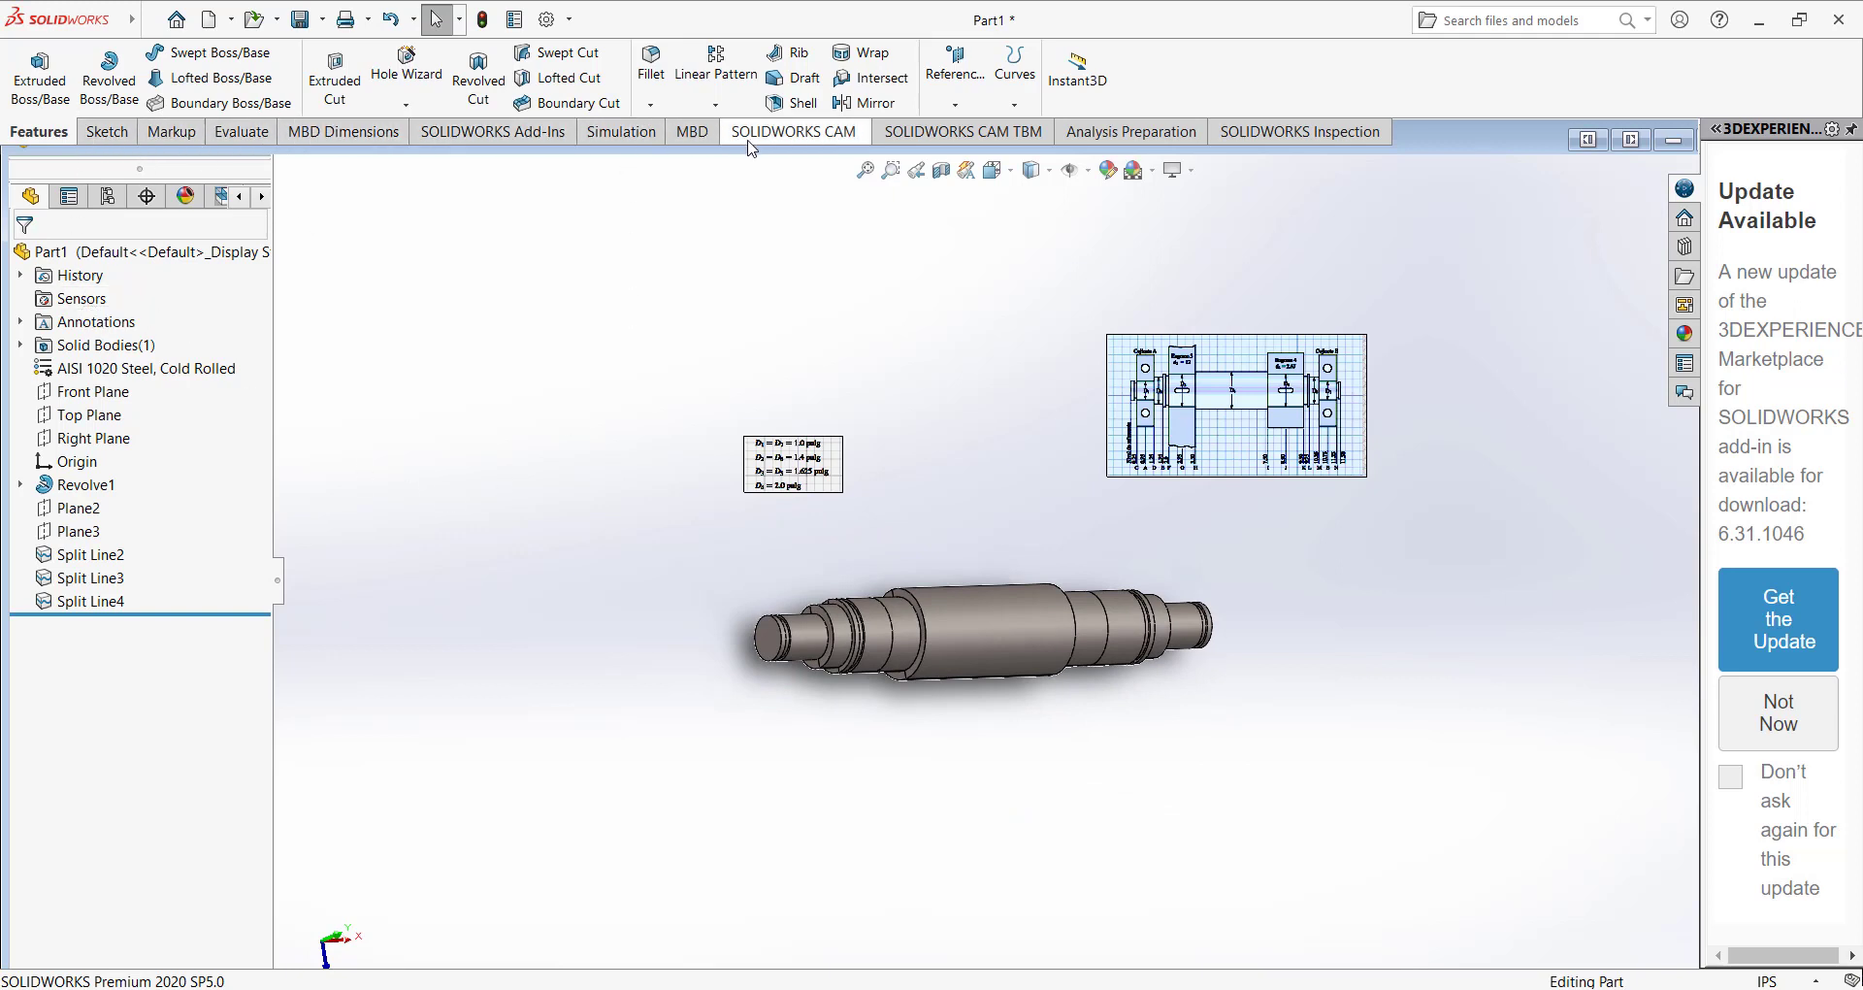
pyautogui.click(468, 143)
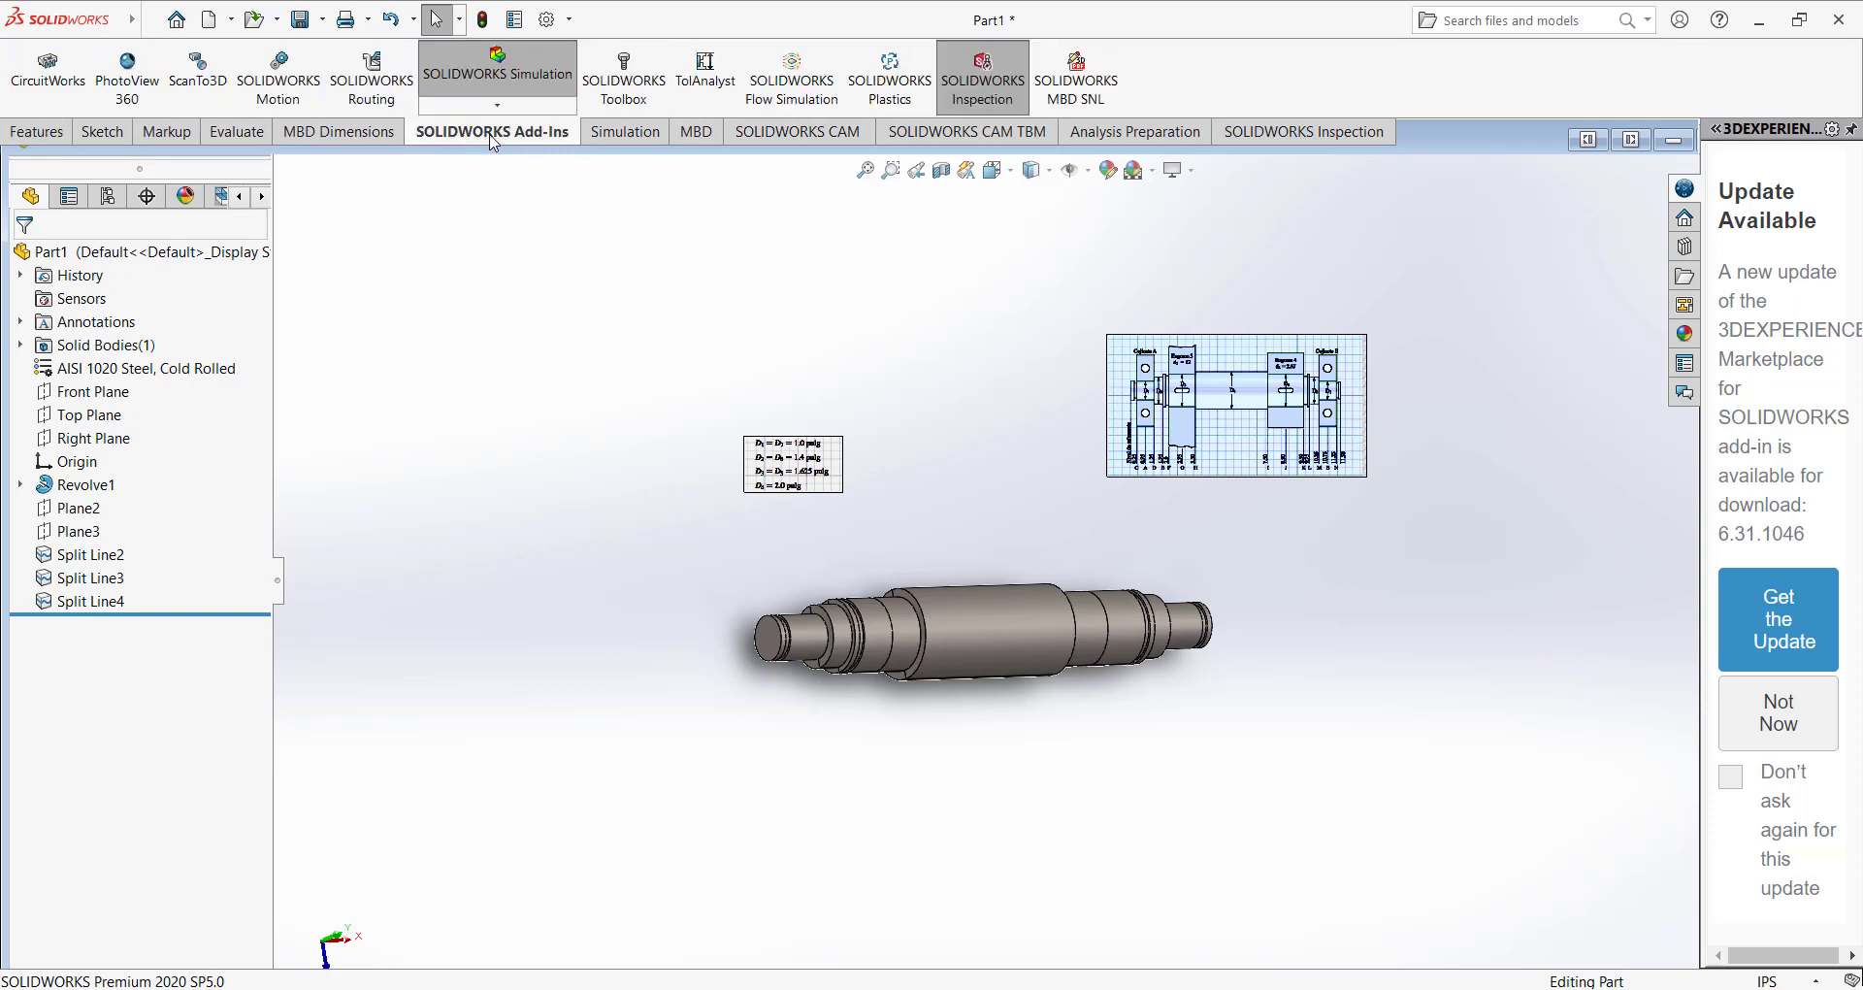
pyautogui.click(582, 136)
pyautogui.click(40, 60)
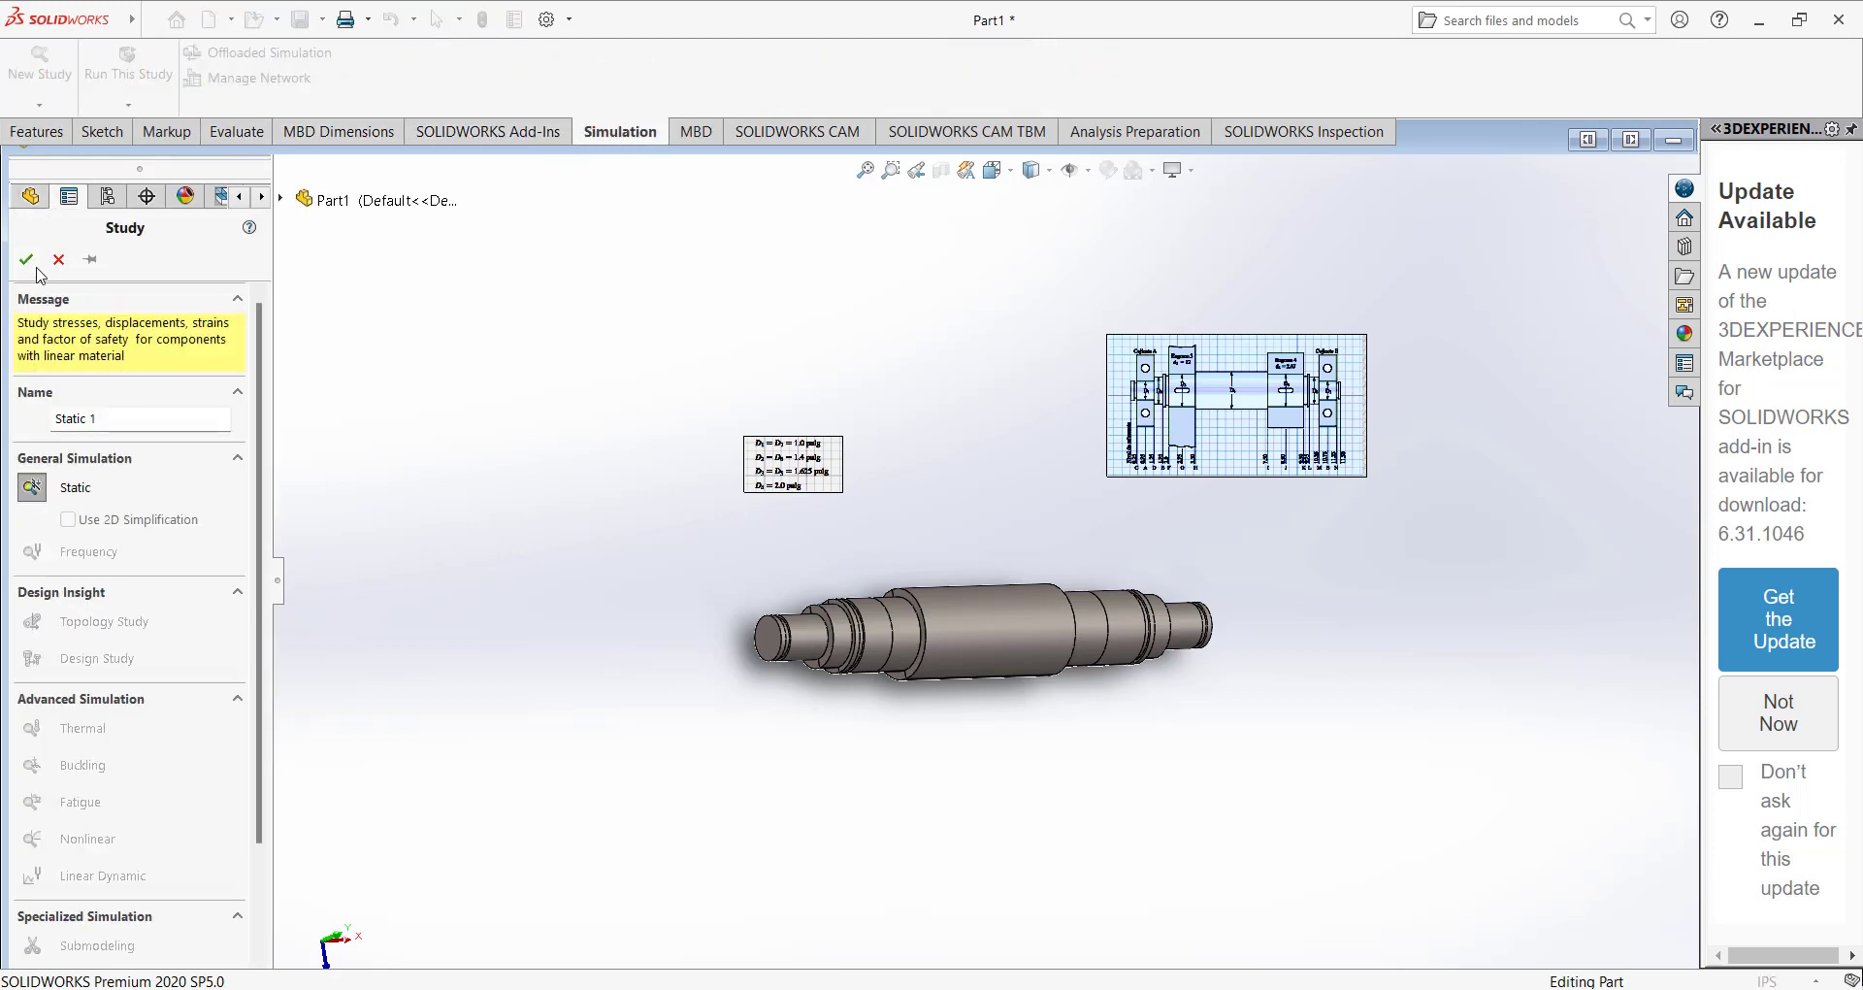
pyautogui.click(26, 259)
pyautogui.moveTo(563, 582); pyautogui.dragTo(549, 445, button='middle')
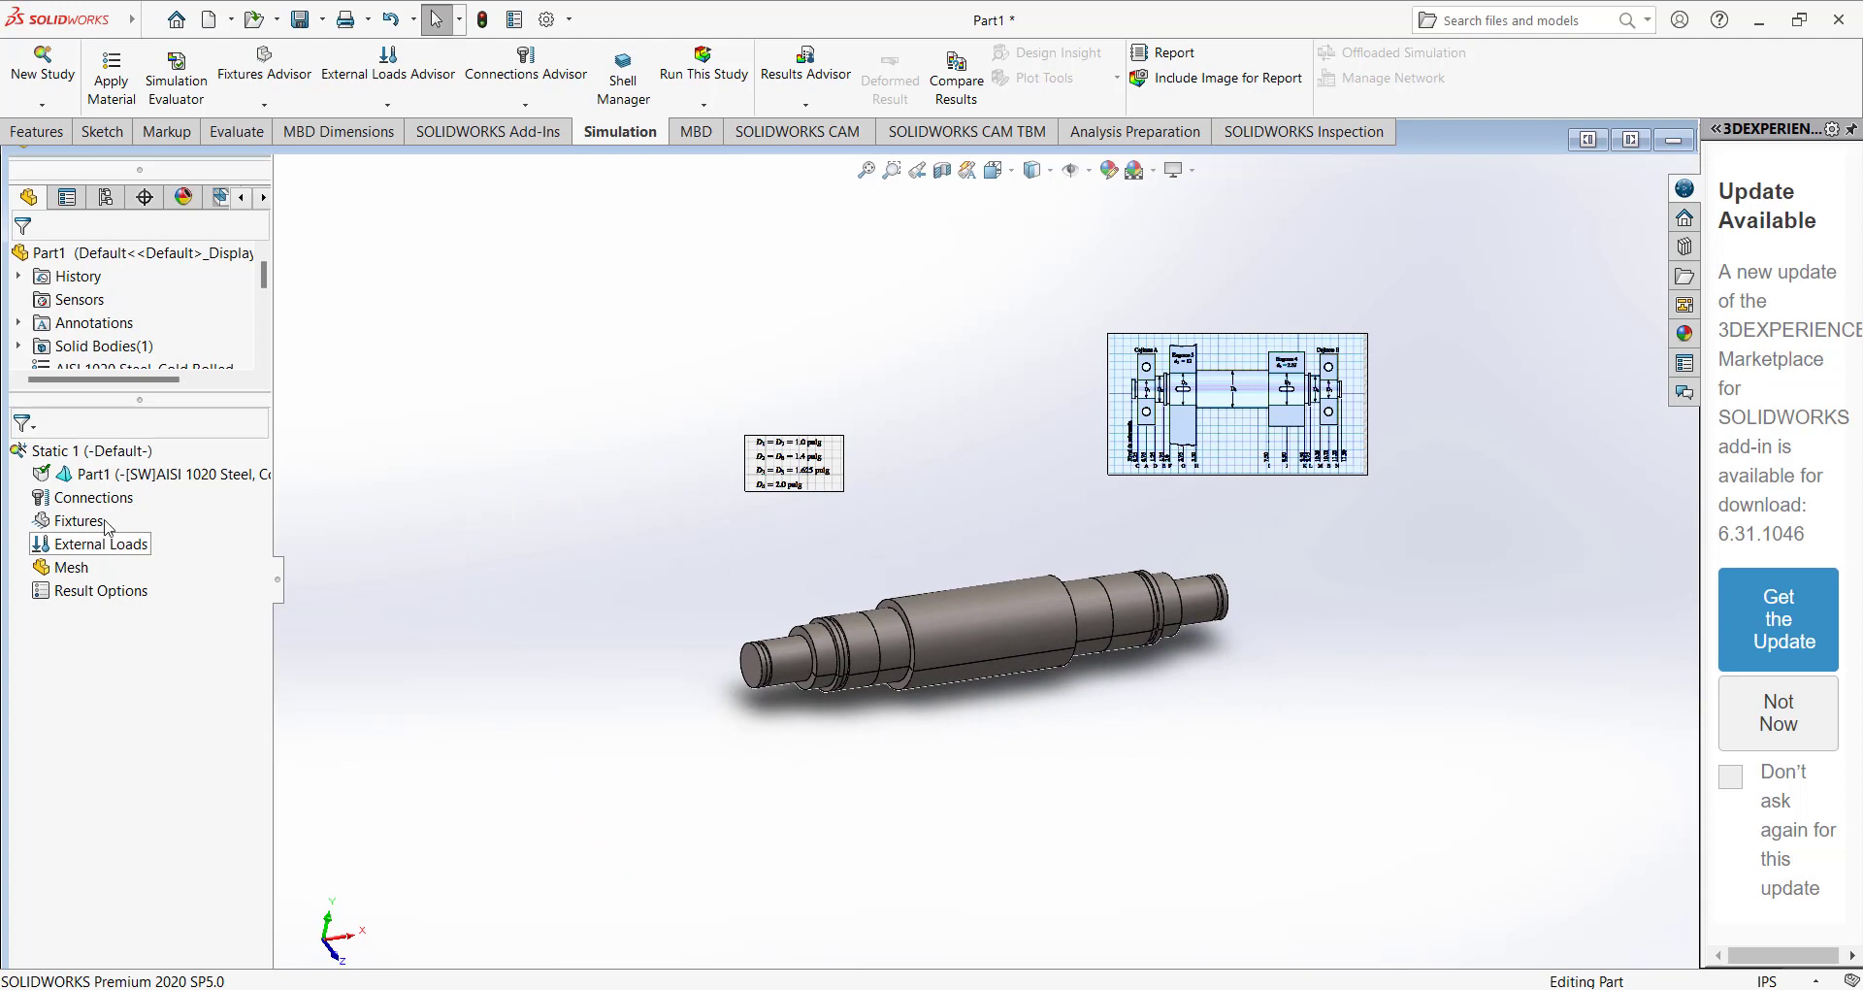
pyautogui.rightClick(76, 522)
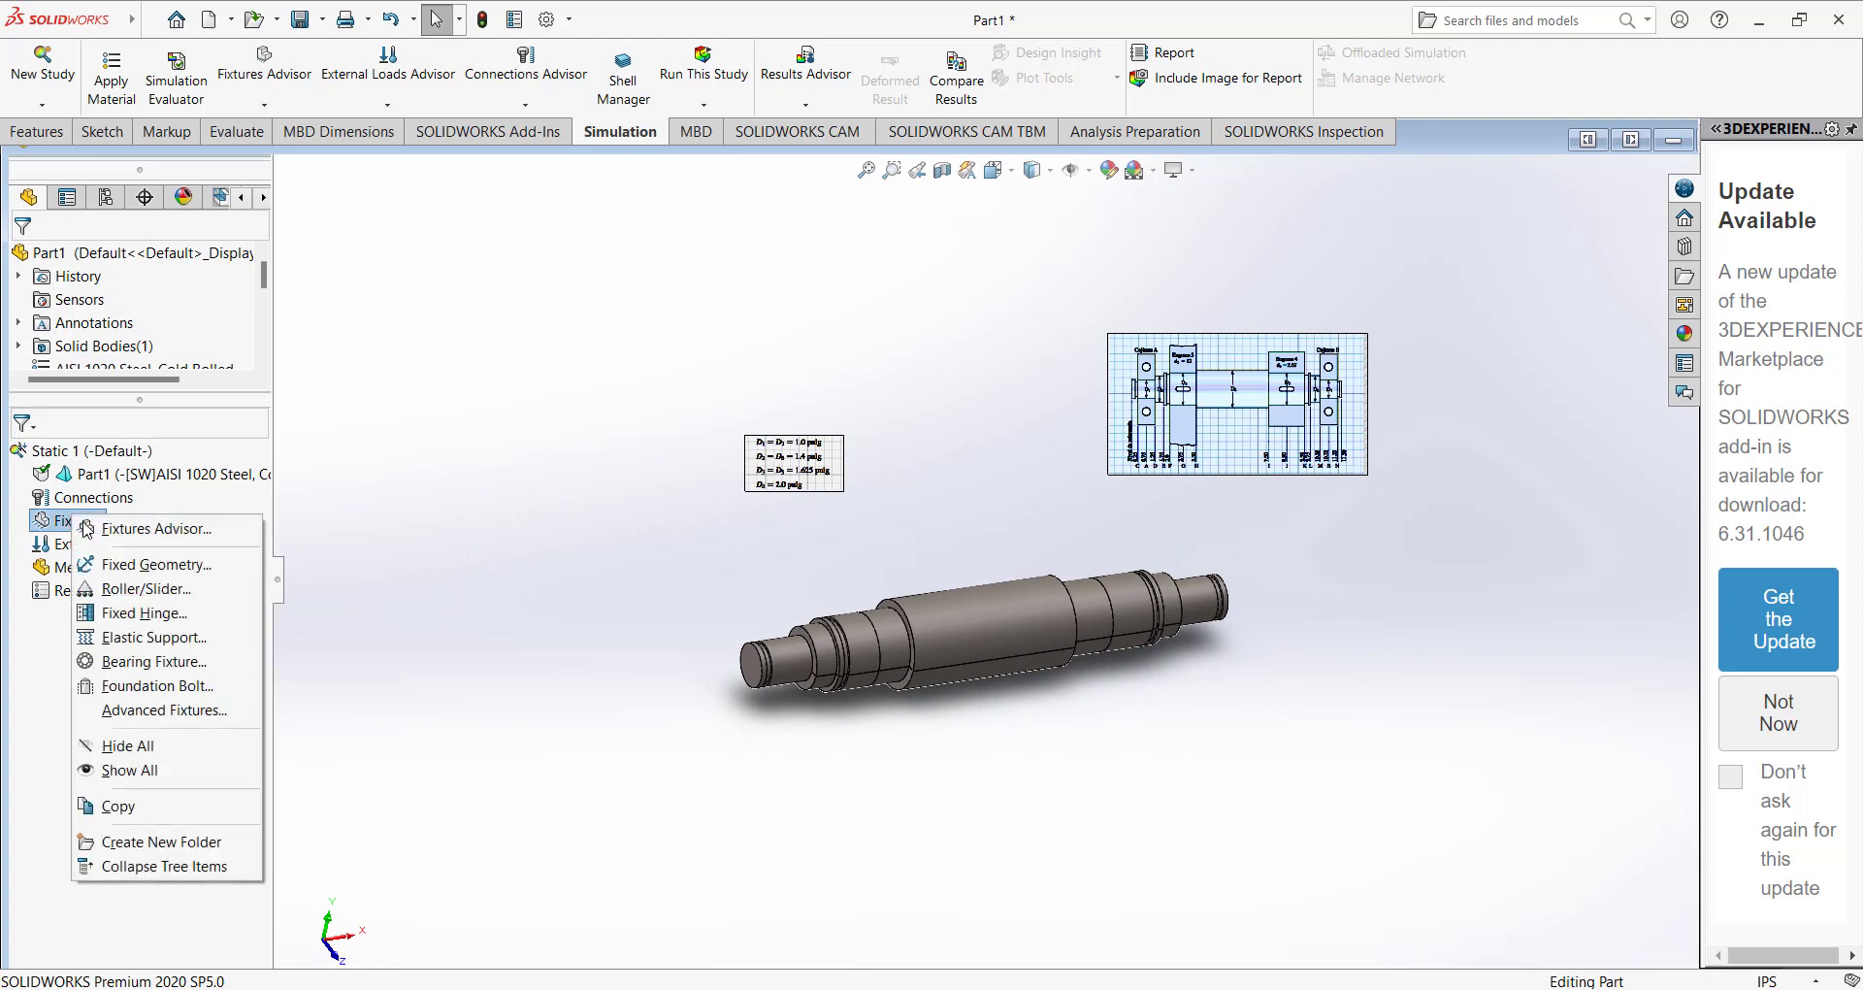
pyautogui.click(120, 663)
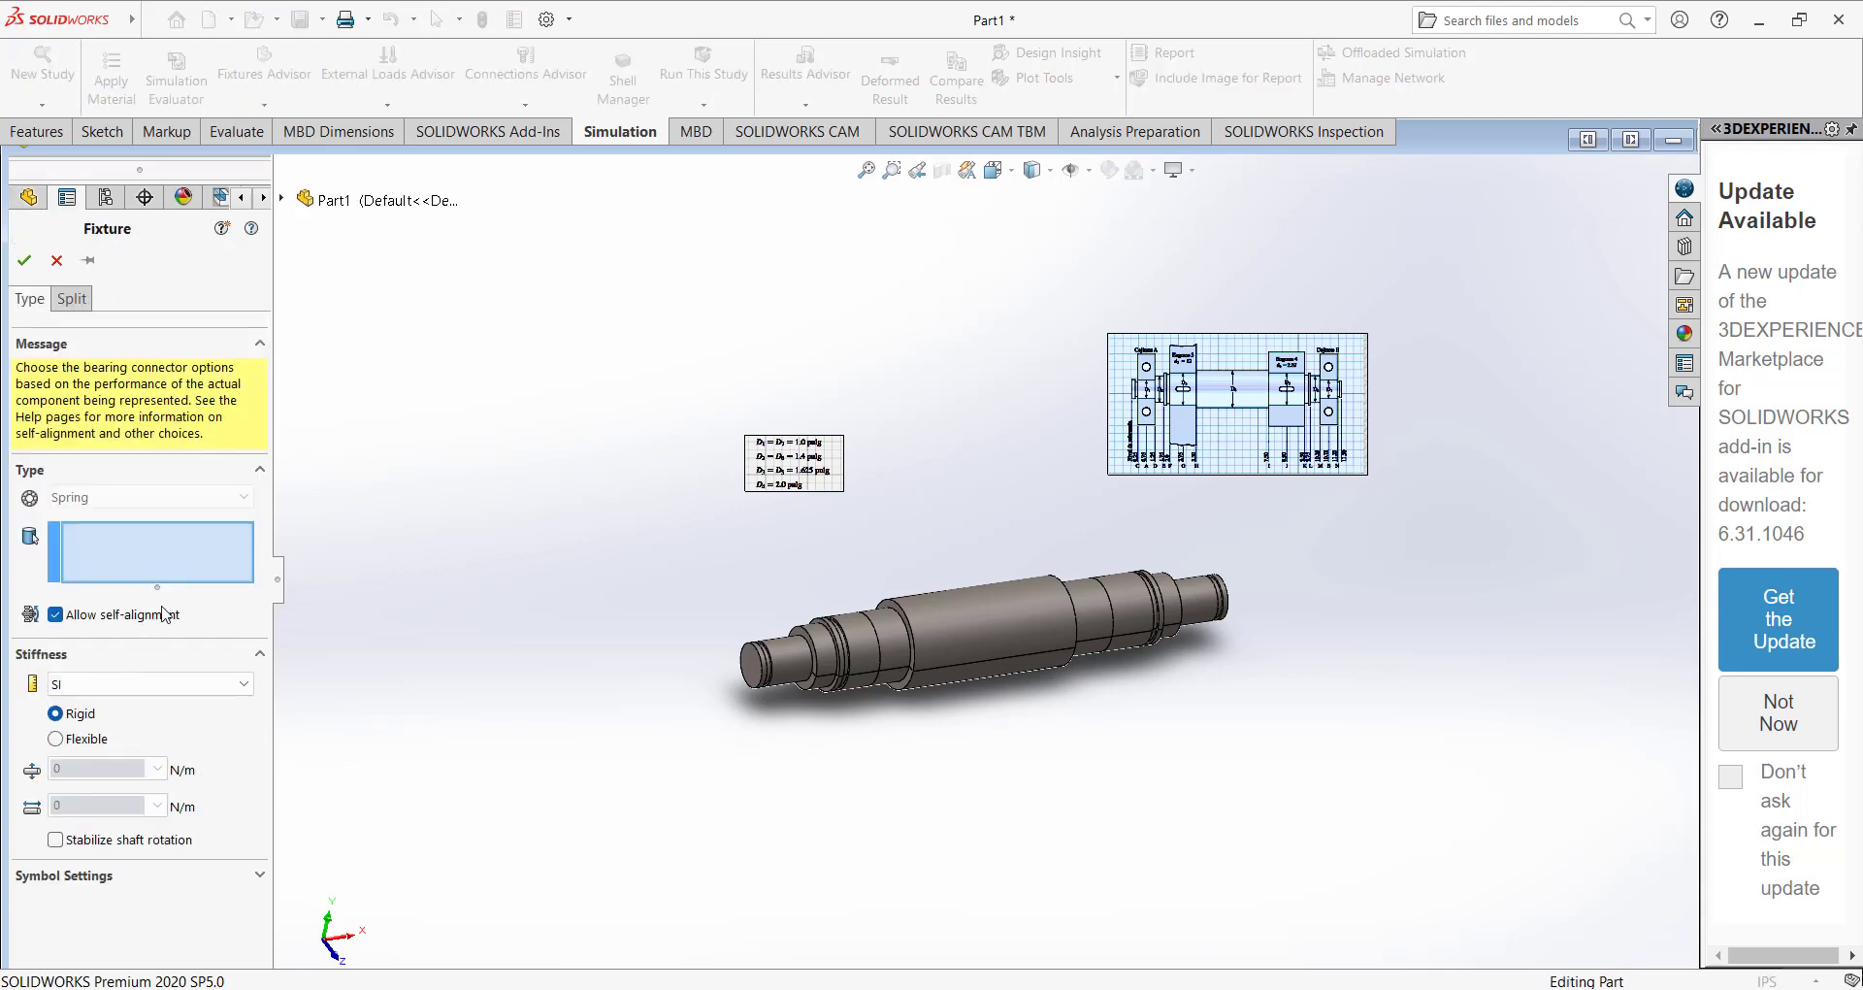
pyautogui.click(57, 261)
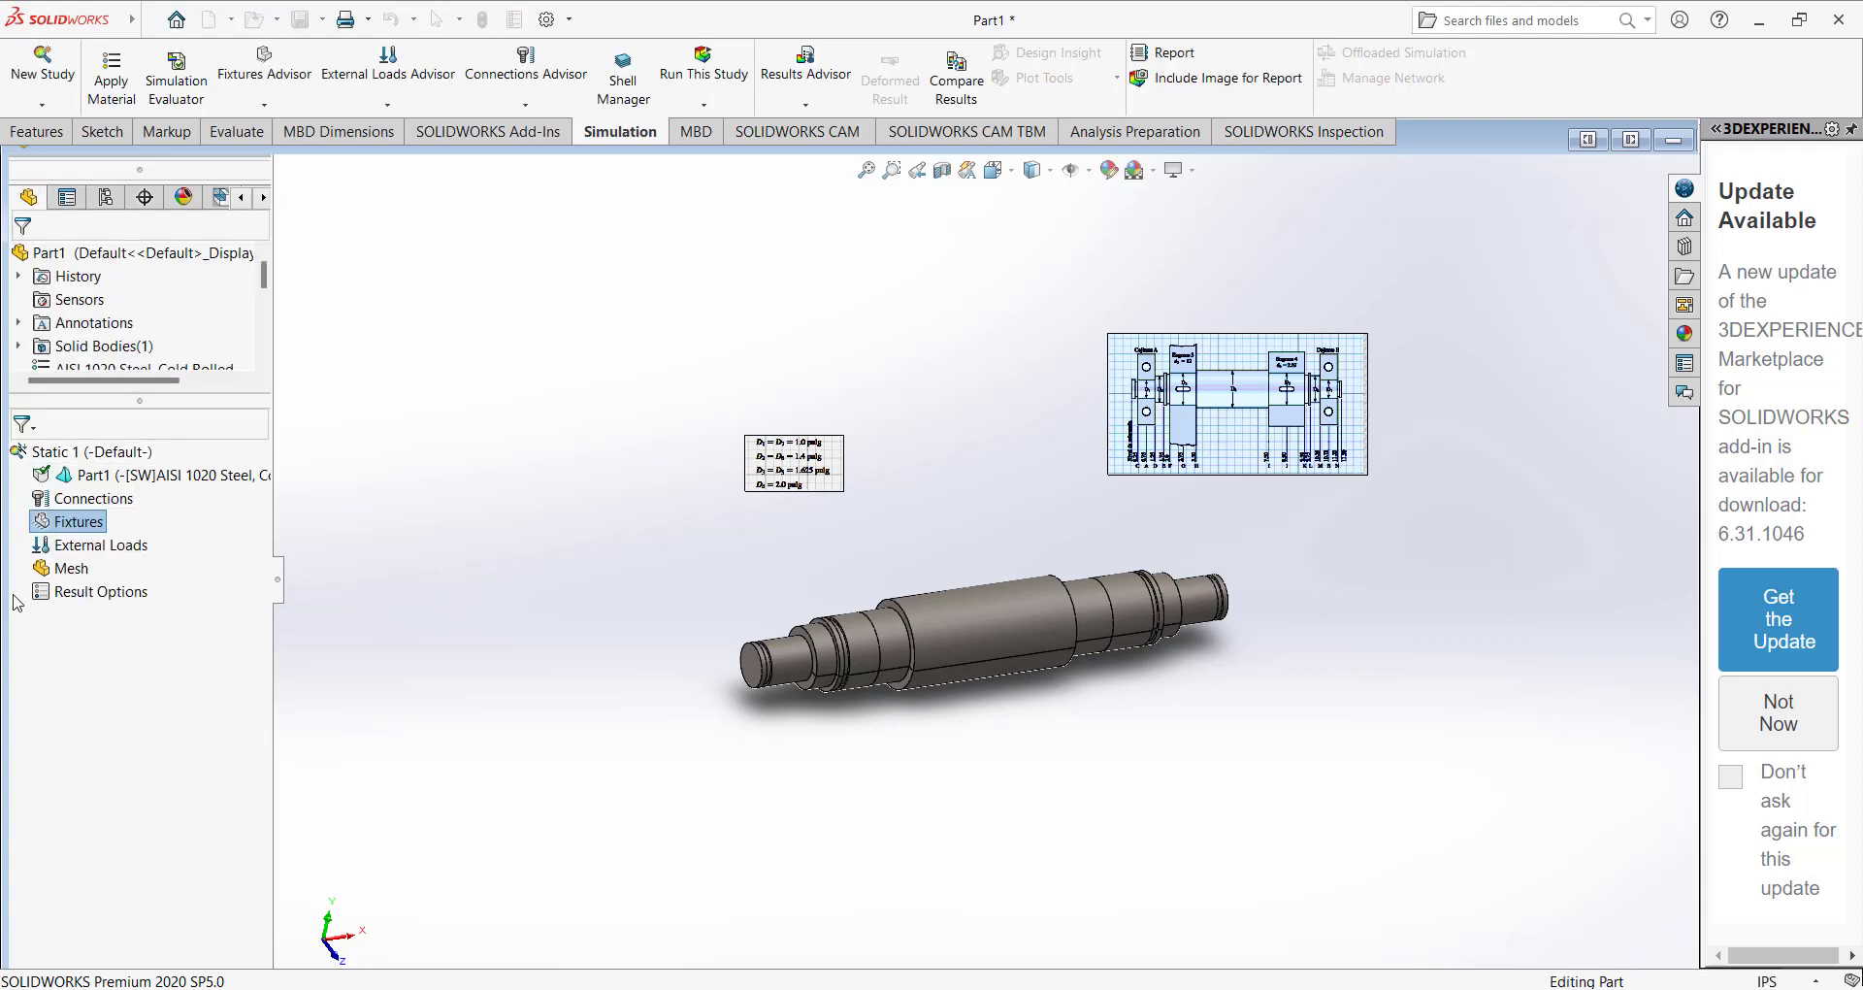
# Open the fixtures advisor for the static study, widen its pane and start adding a fixed geometry fixture.
pyautogui.rightClick(66, 522)
pyautogui.rightClick(58, 521)
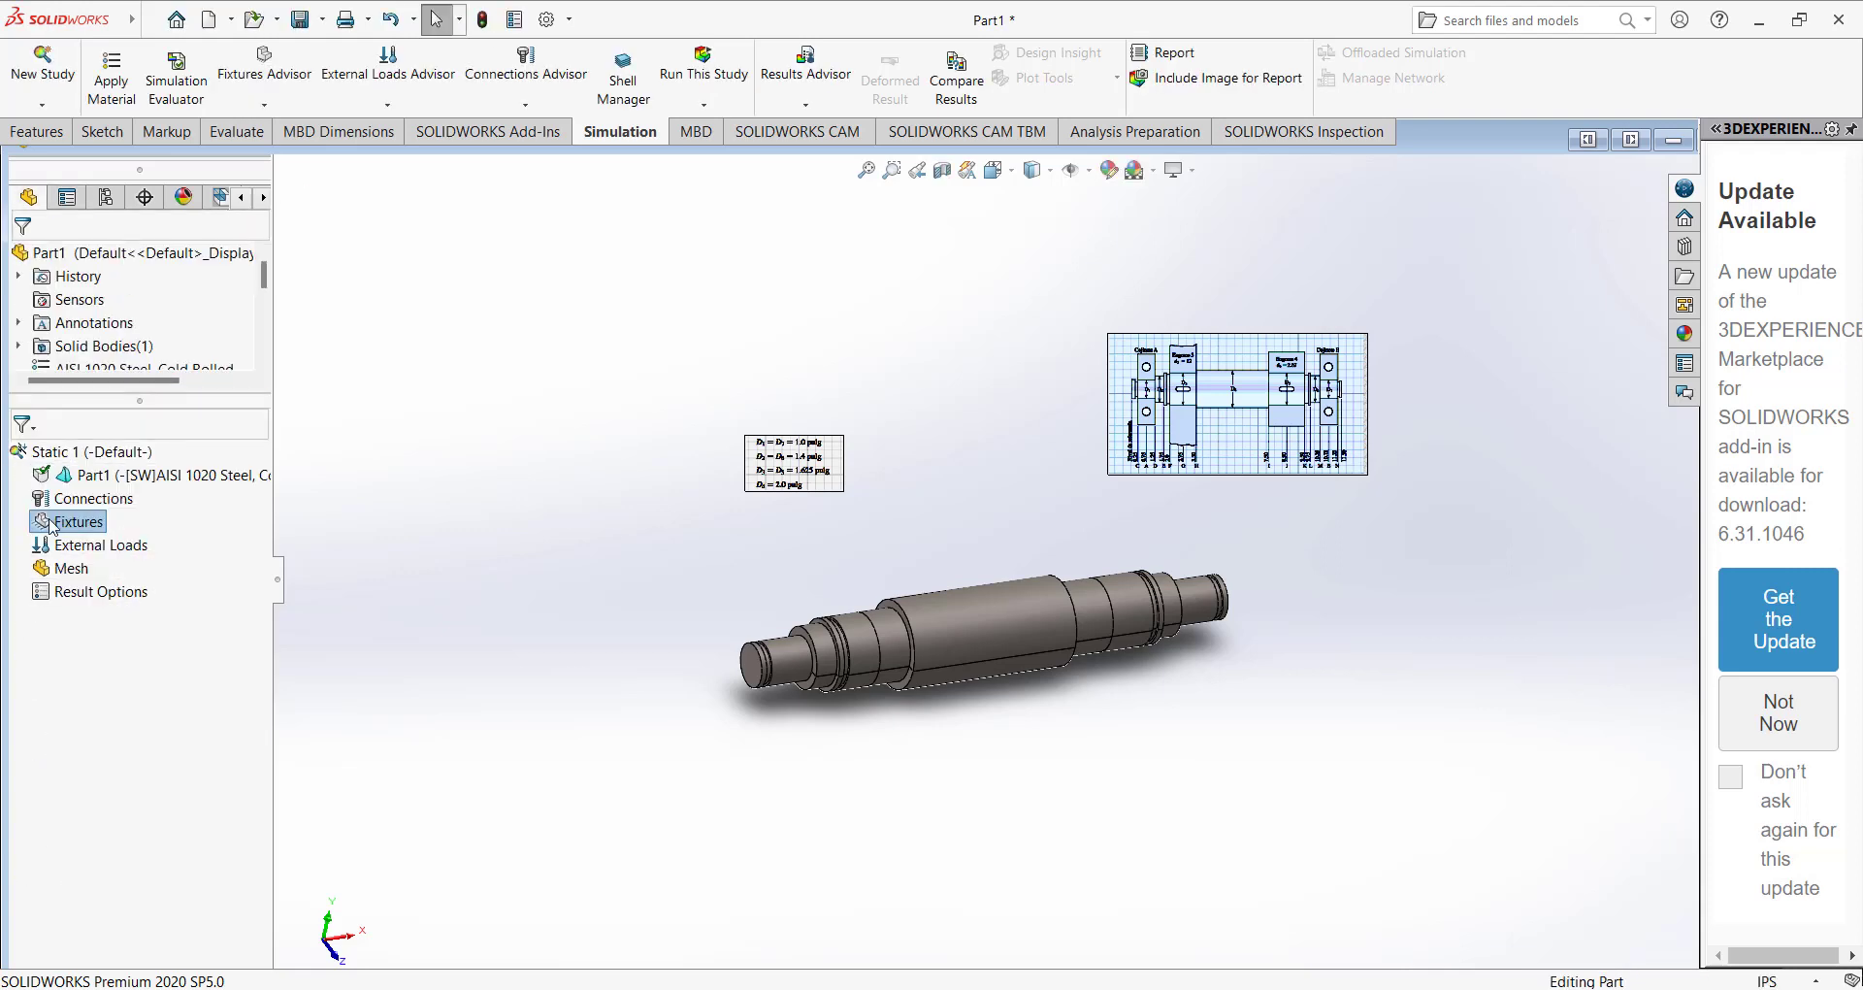
pyautogui.click(114, 533)
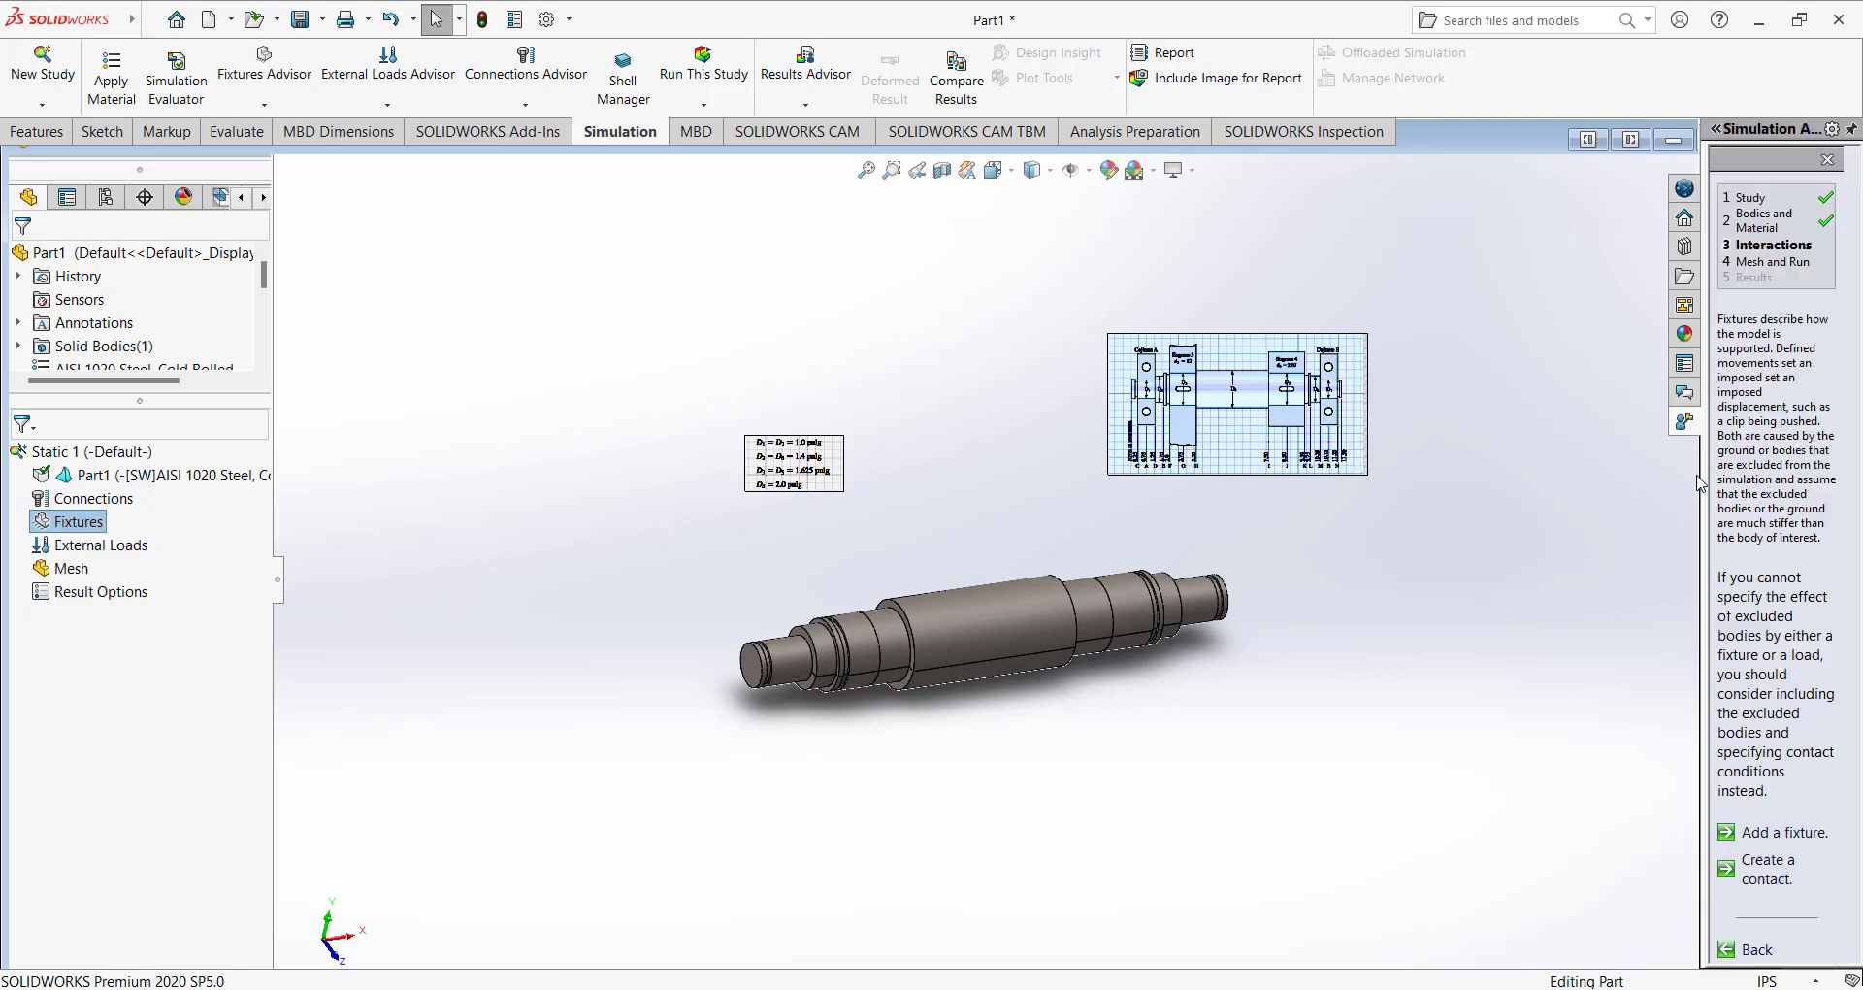
pyautogui.moveTo(1700, 471); pyautogui.dragTo(1321, 474)
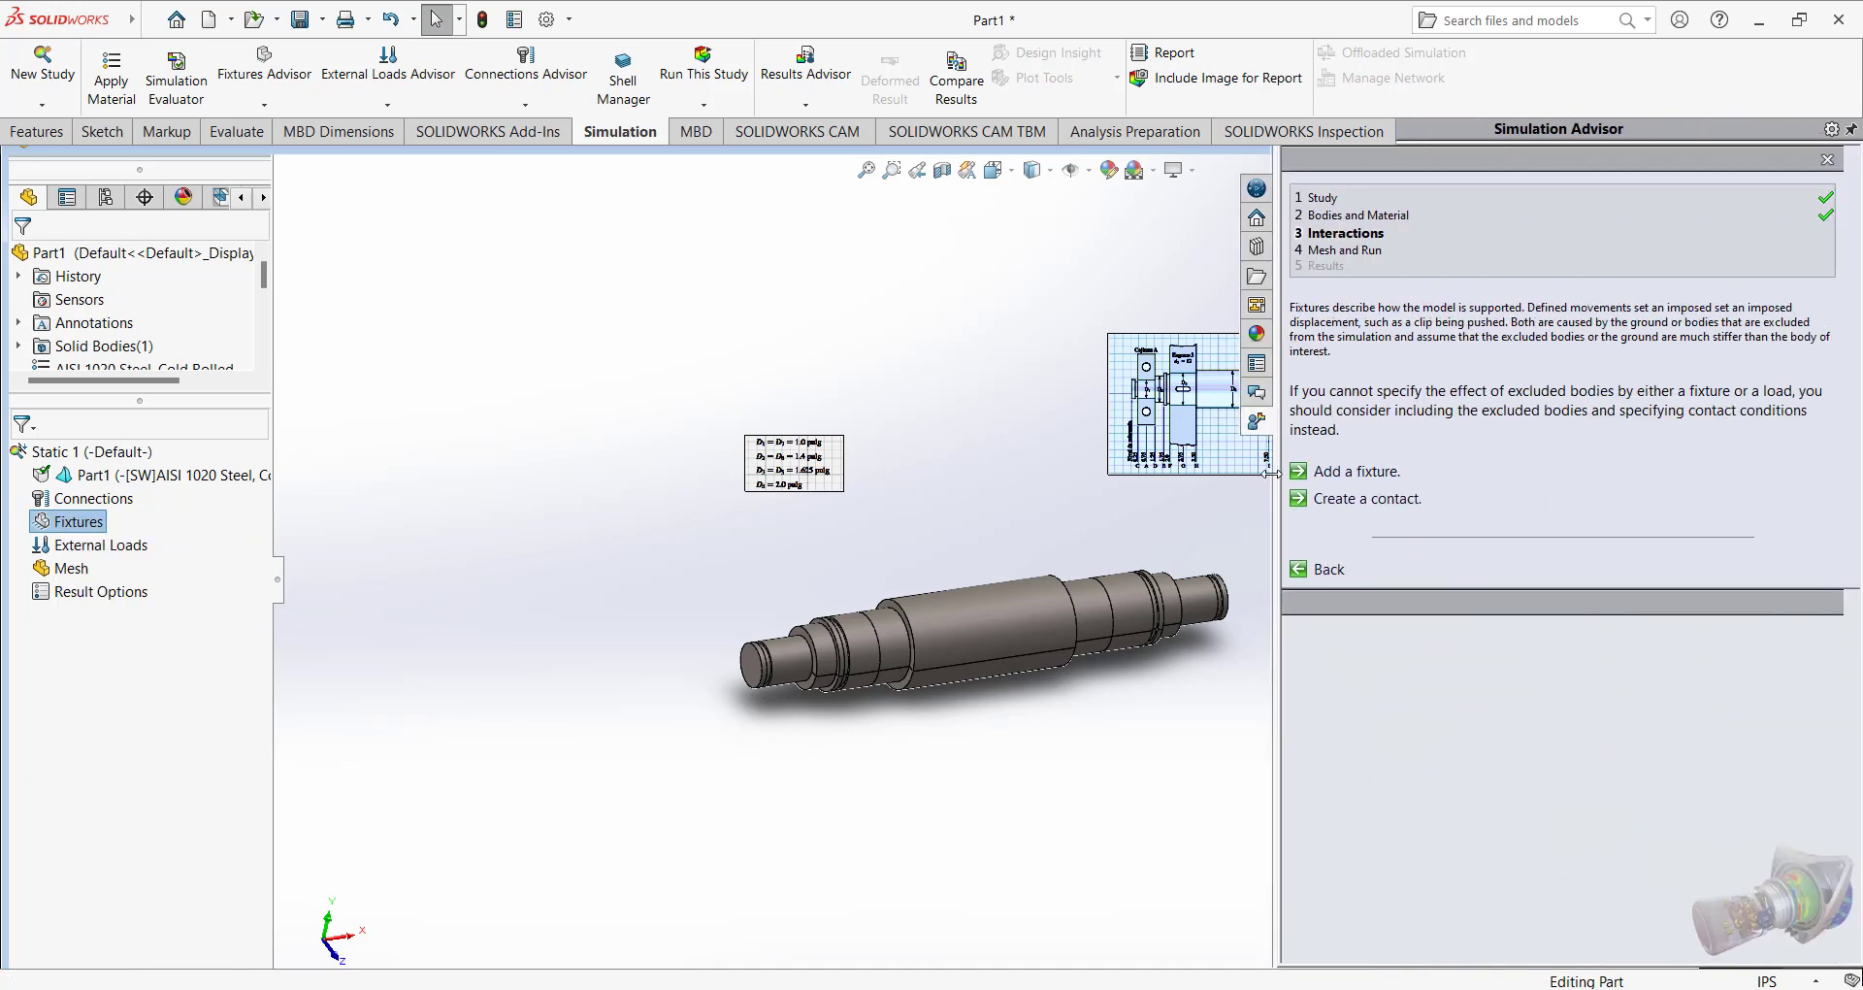
pyautogui.click(1397, 472)
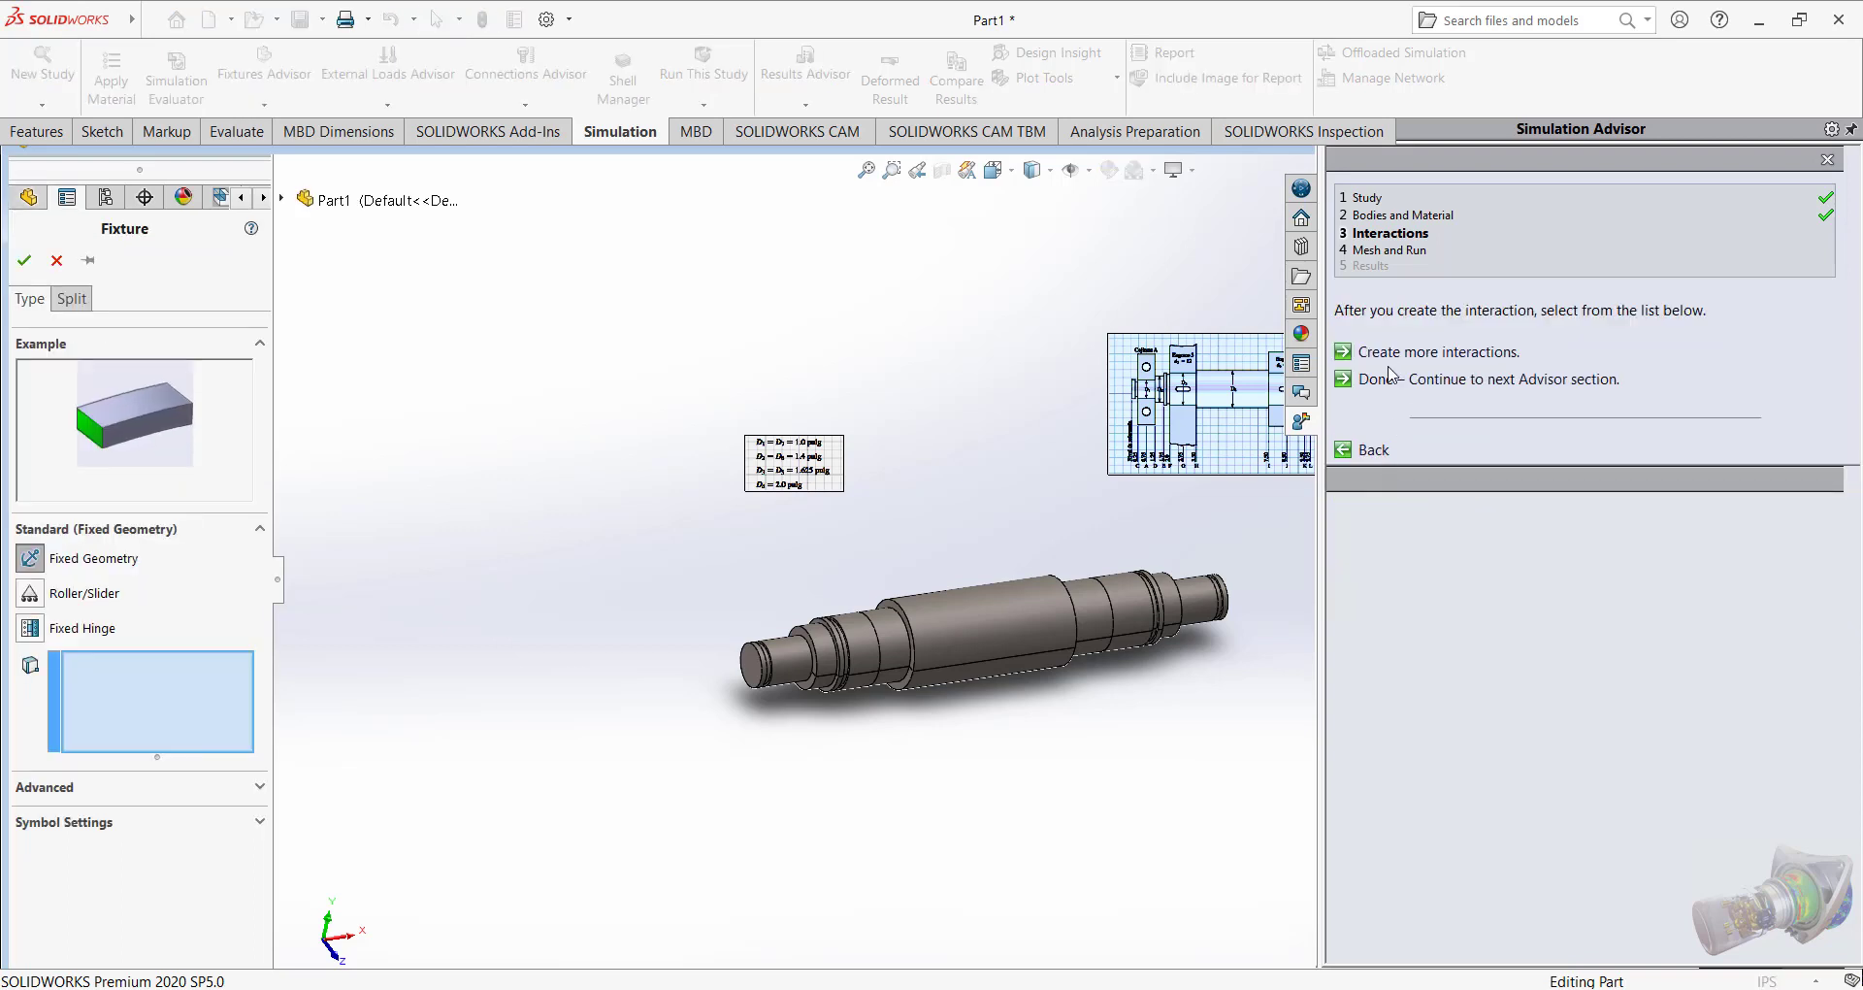
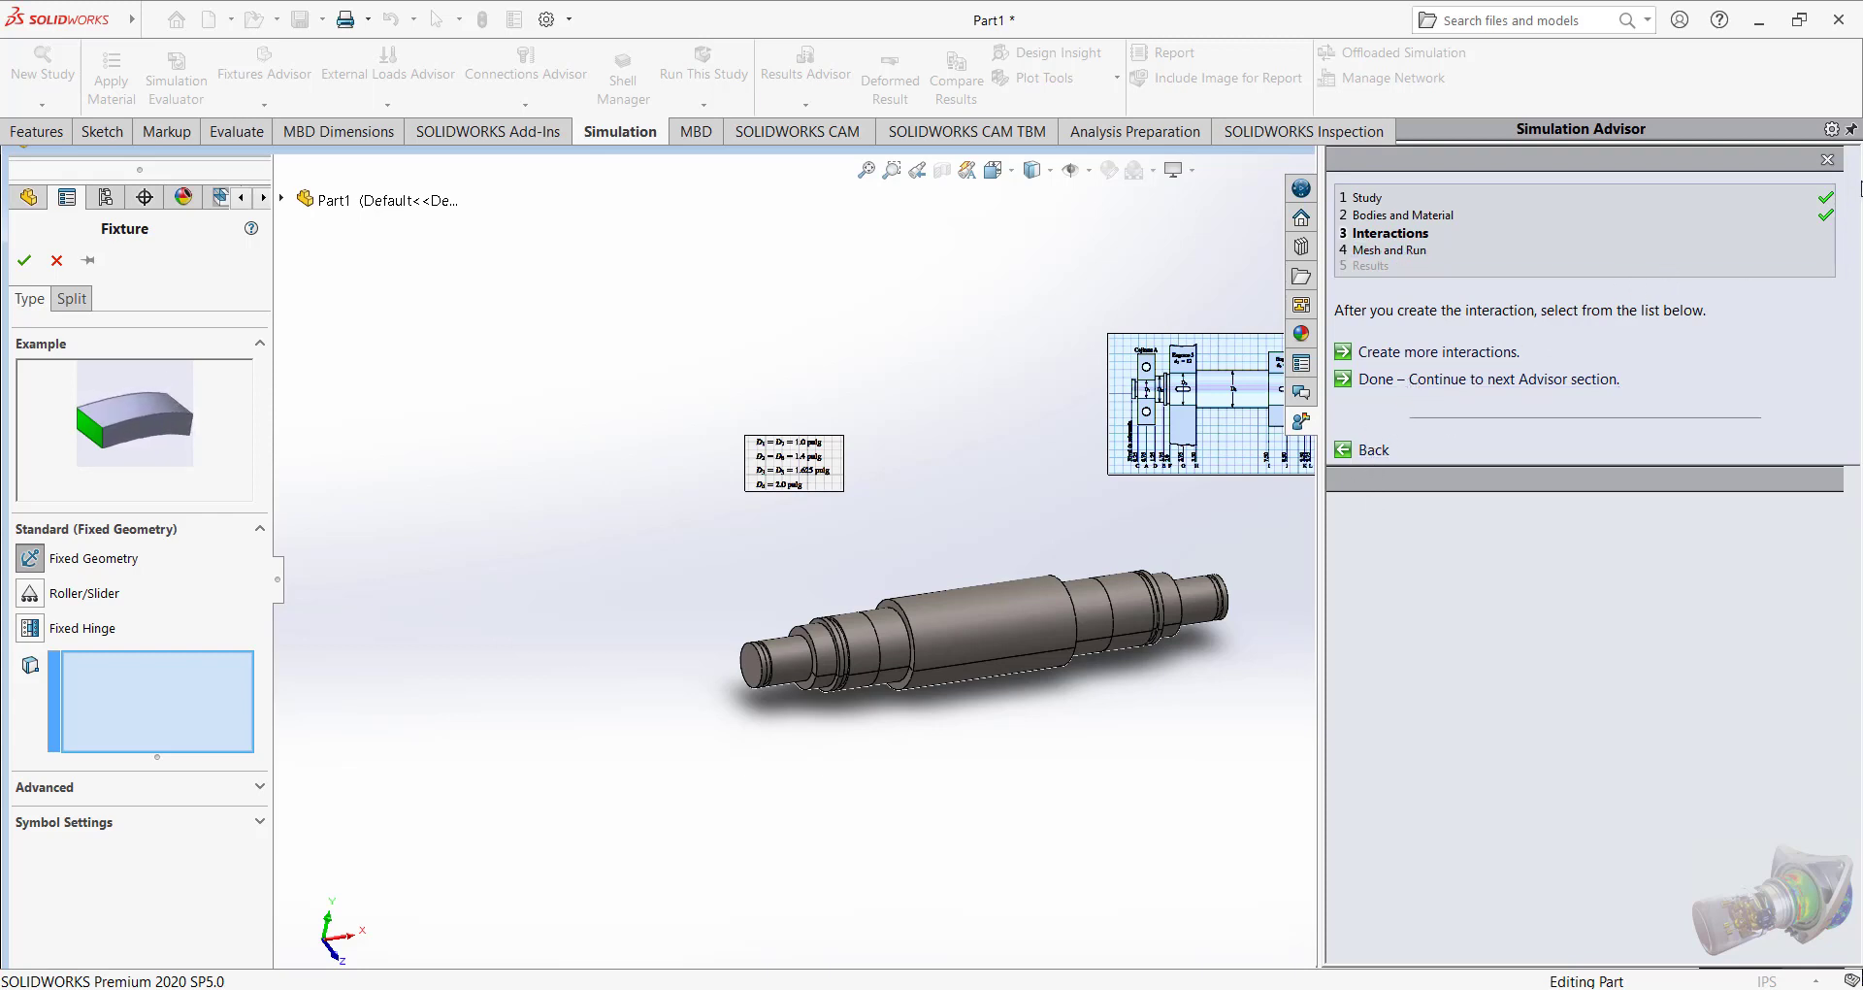
# Cancel the fixed geometry fixture and narrow the Simulation Advisor pane to enlarge the model view.
pyautogui.click(56, 261)
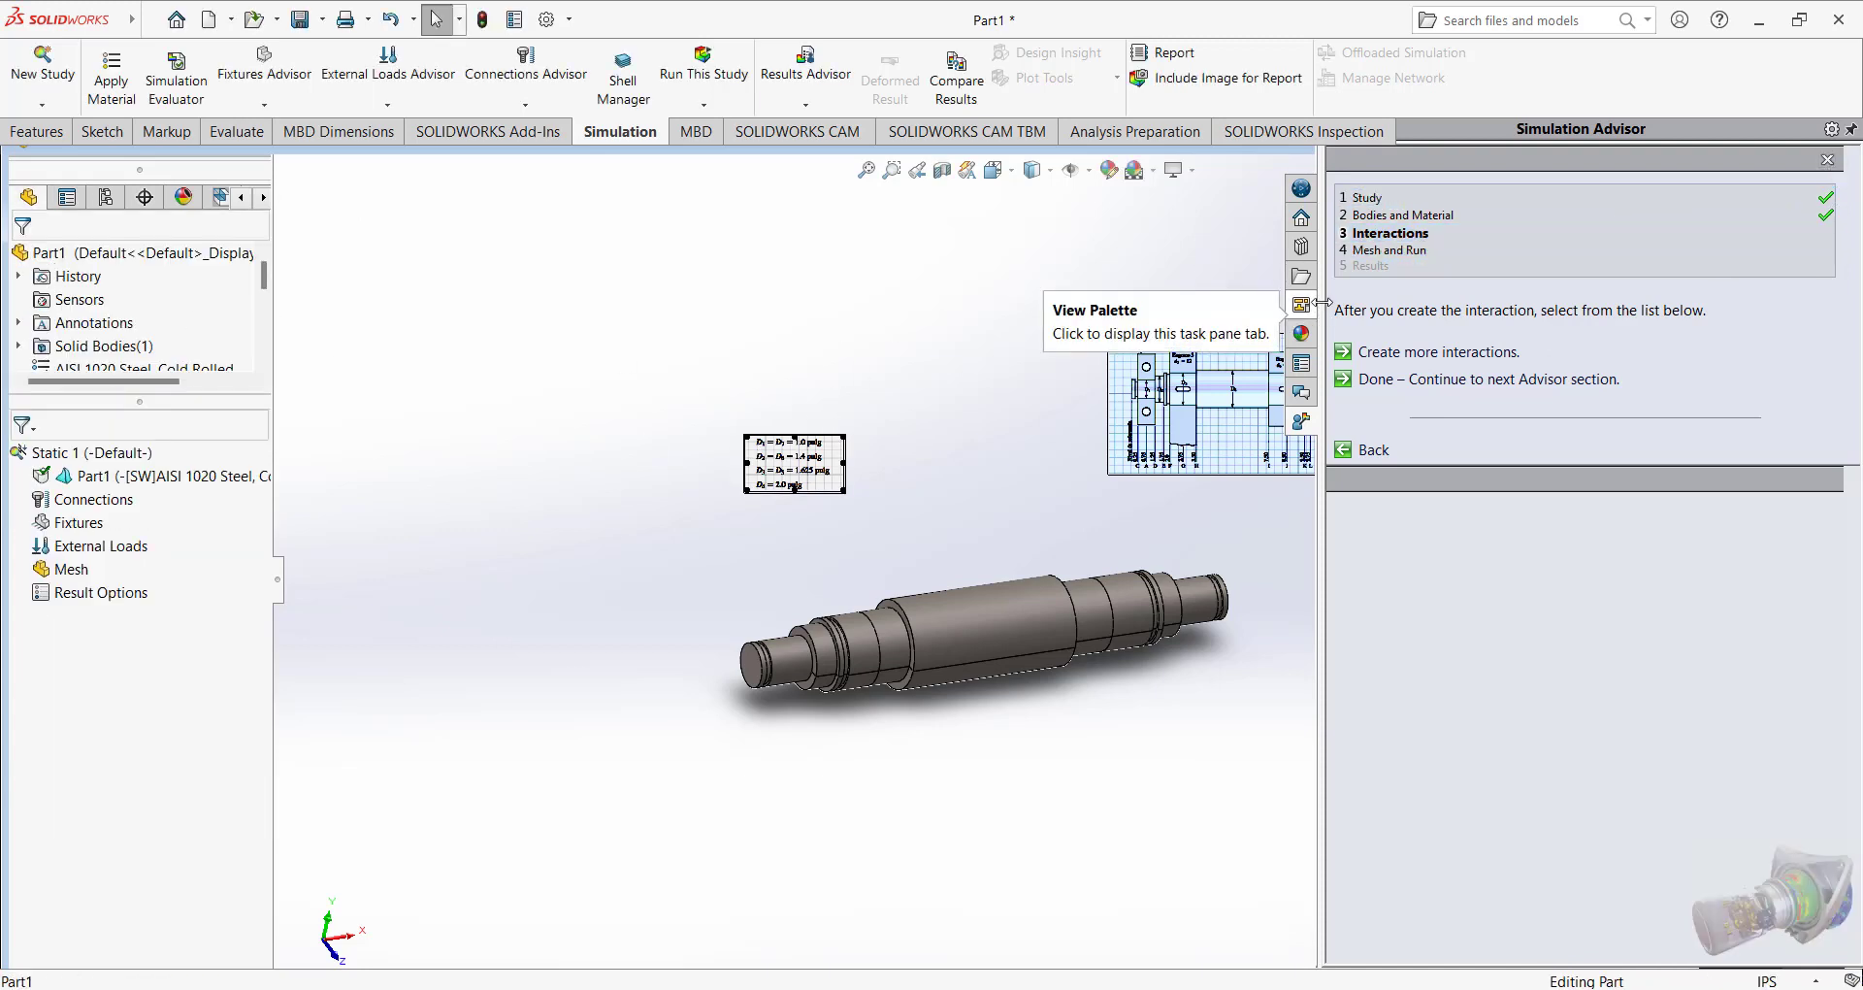
pyautogui.moveTo(1321, 295); pyautogui.dragTo(1671, 335)
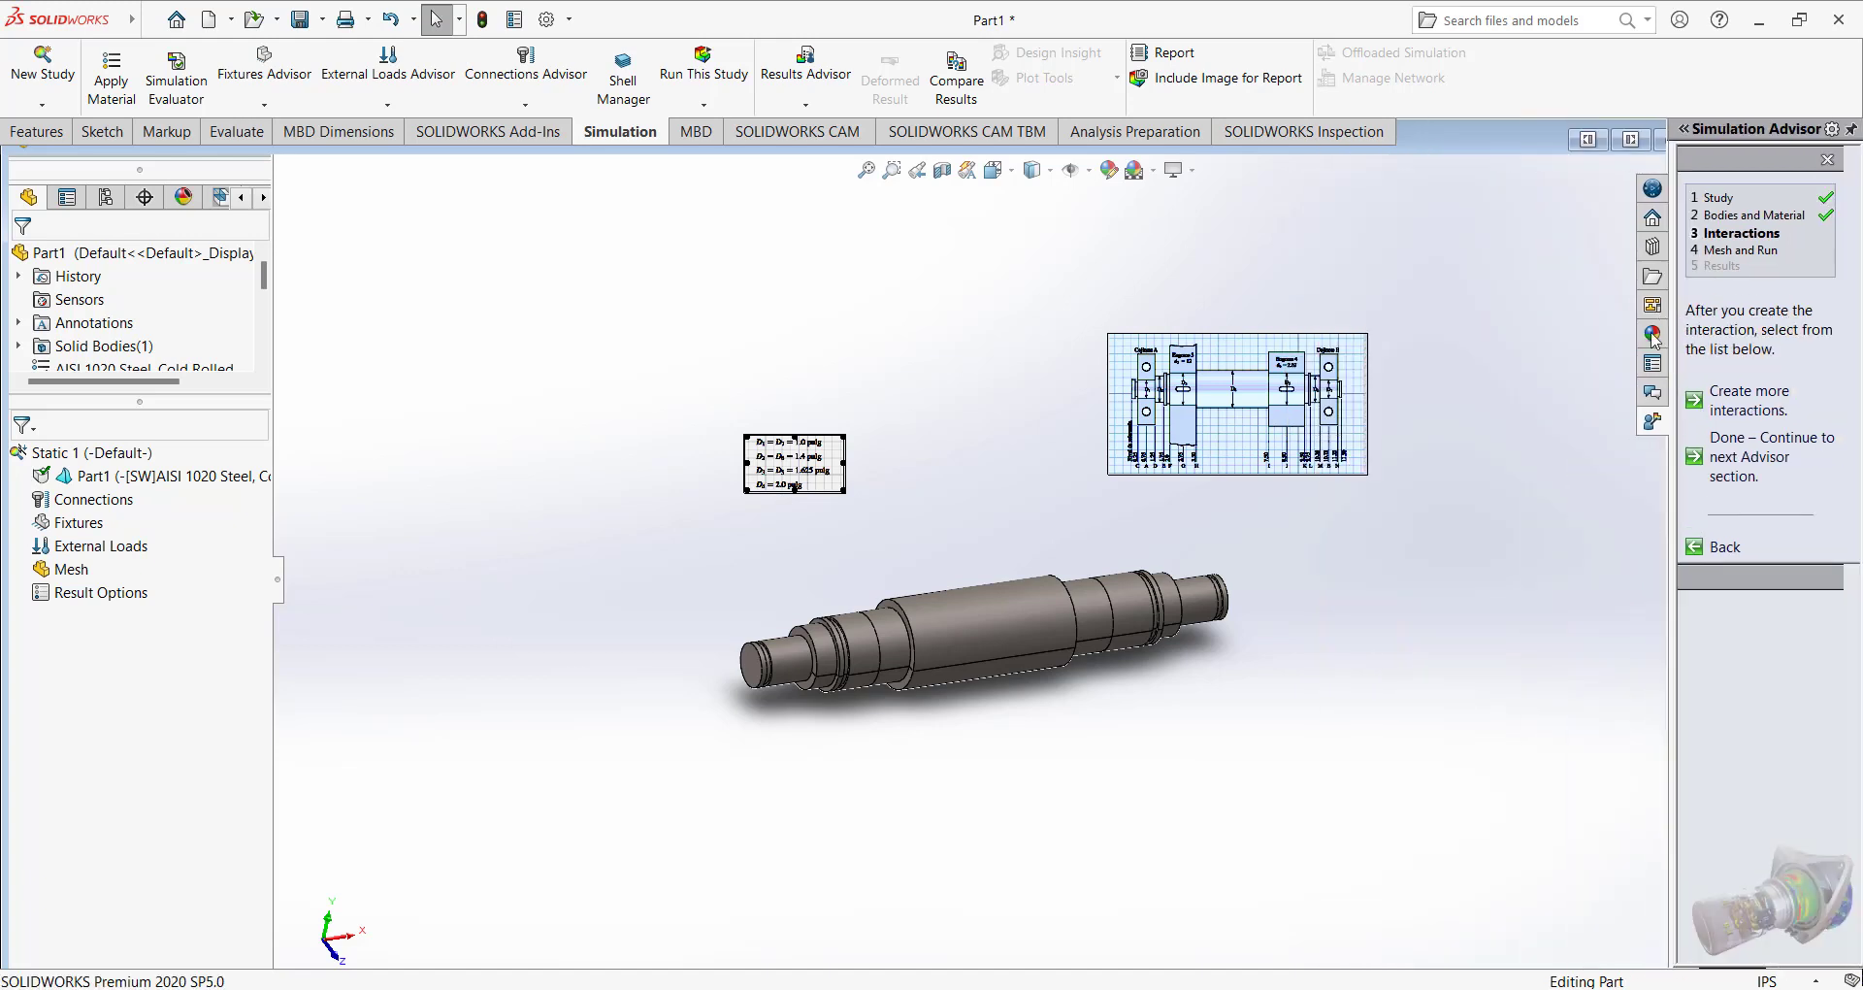
# Add a rigid, self-aligning bearing fixture to the shaft's left end journal, with shaft rotation stabilized and English (IPS) stiffness units.
pyautogui.rightClick(62, 522)
pyautogui.click(306, 663)
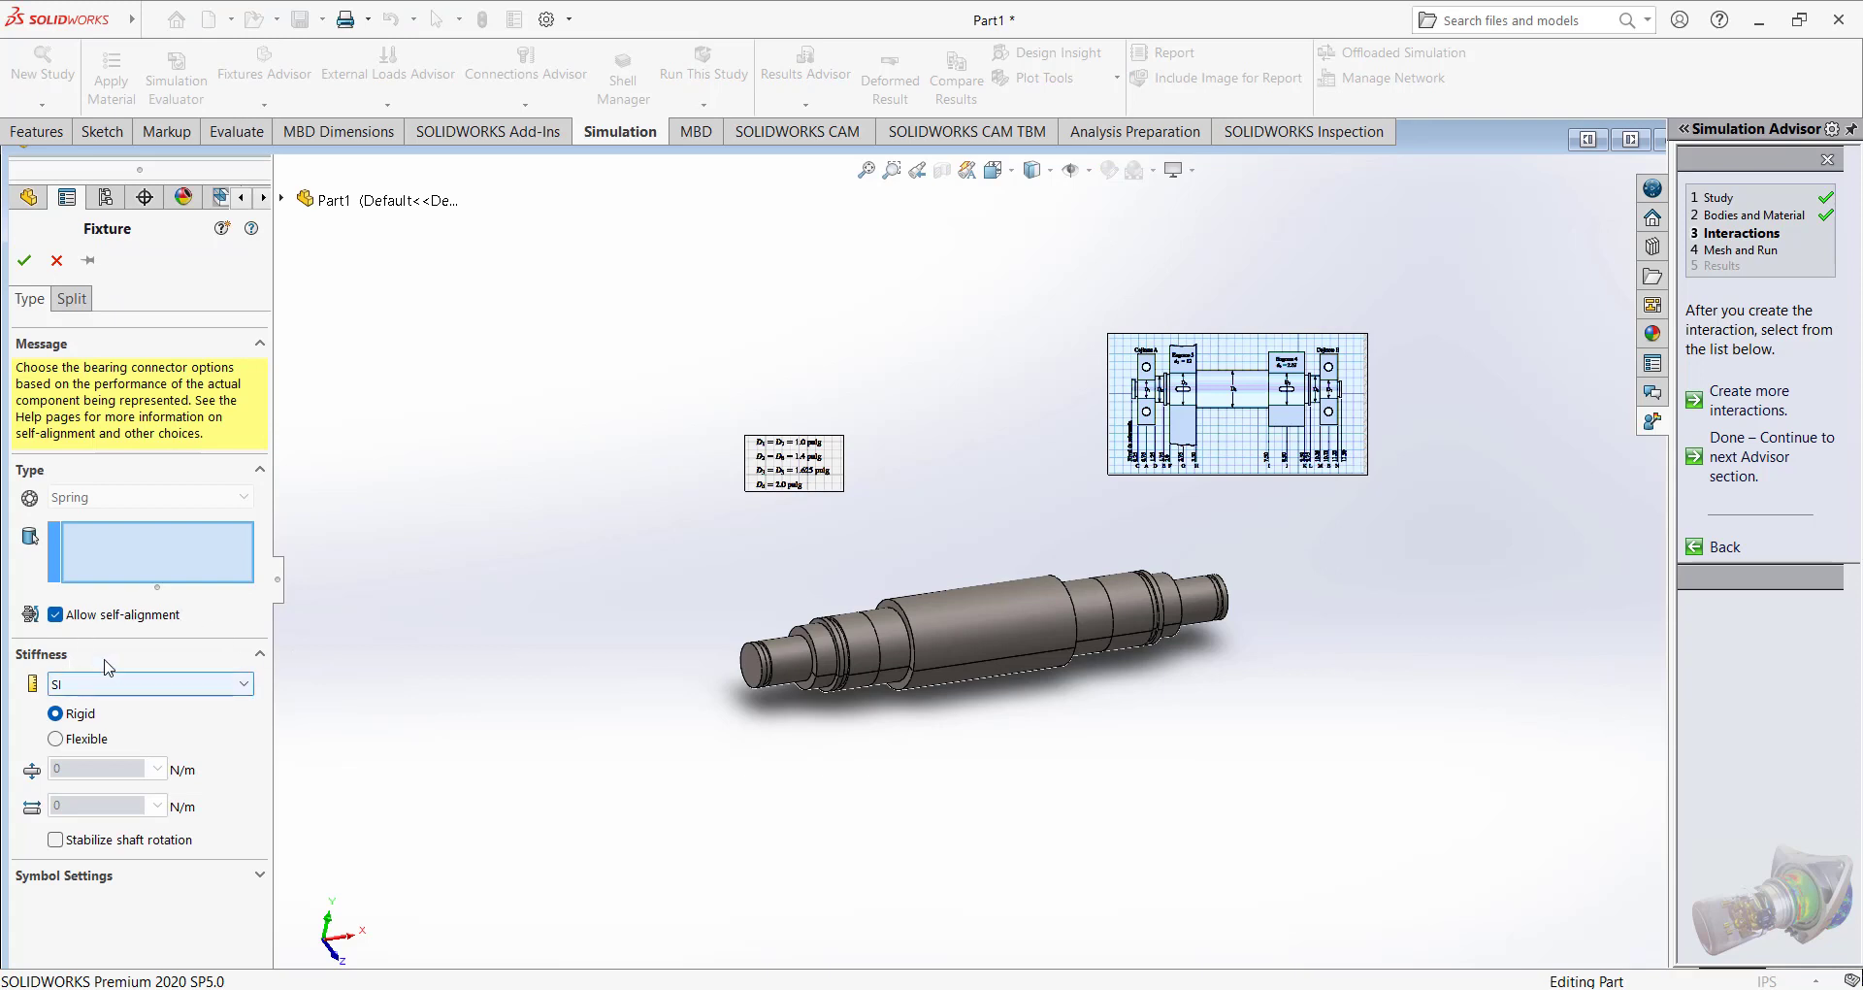
pyautogui.scroll(-5, 709, 706)
pyautogui.click(956, 565)
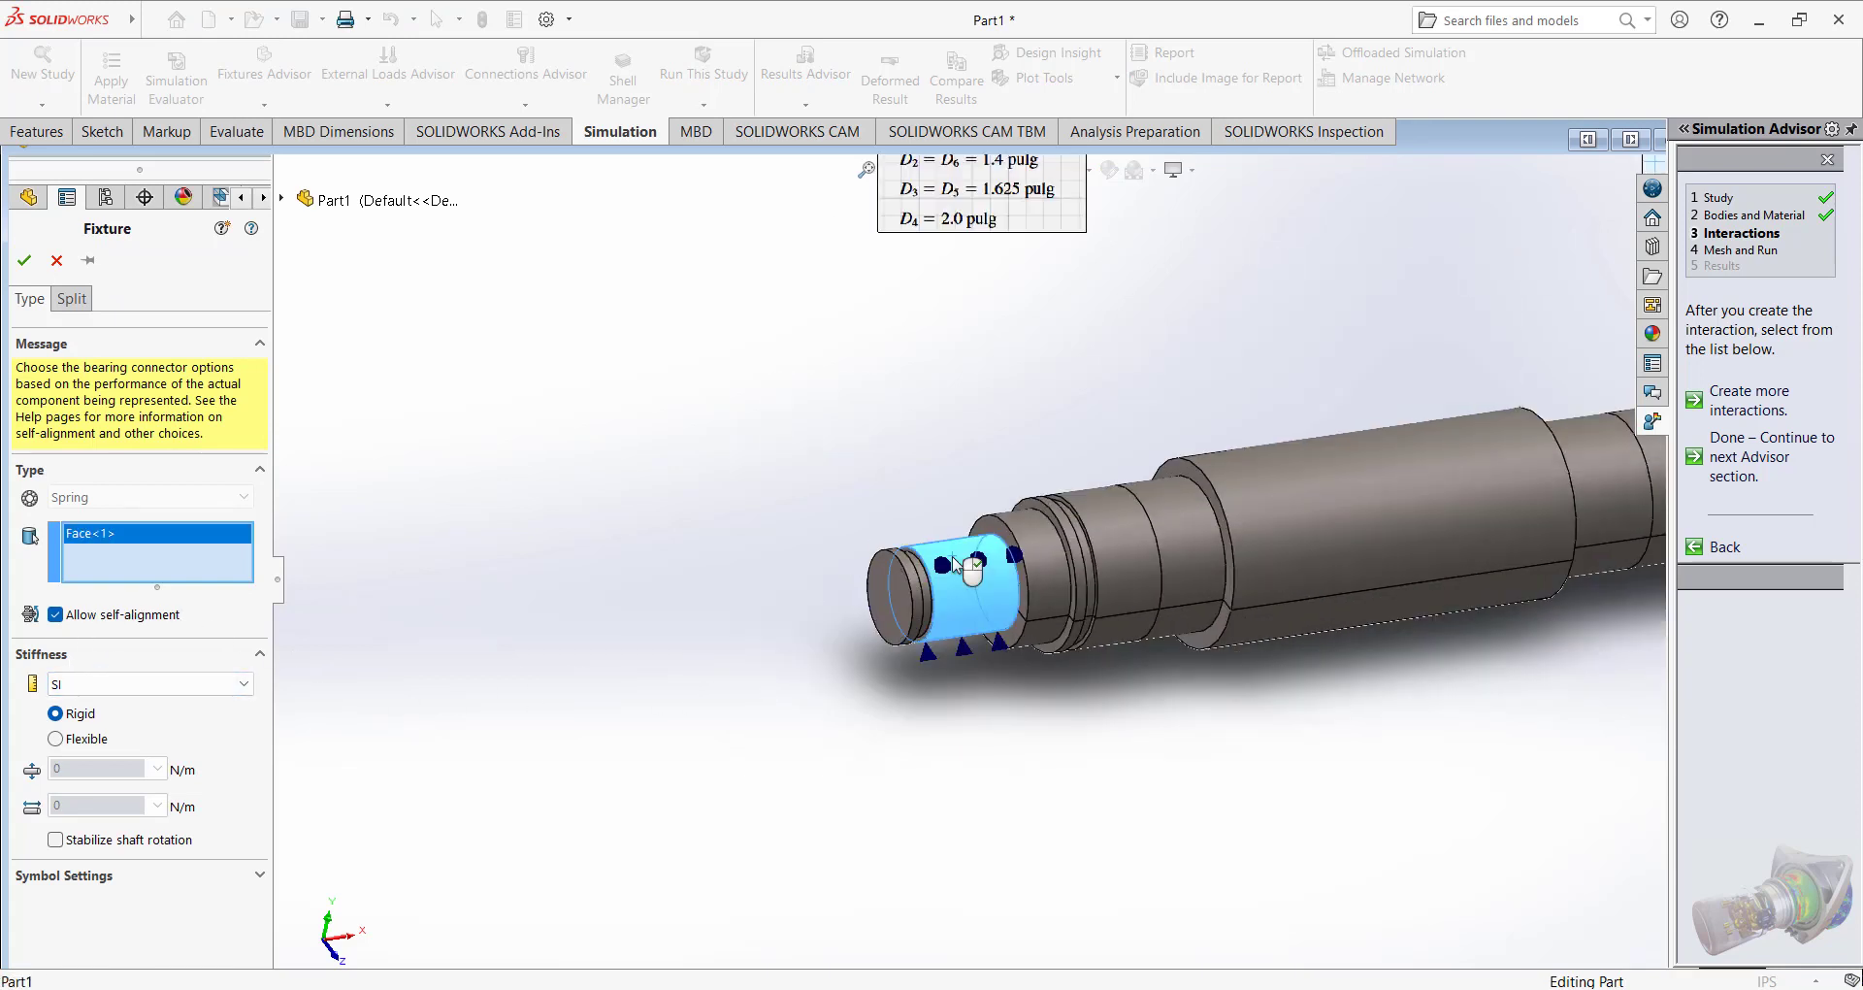
pyautogui.moveTo(1225, 631); pyautogui.dragTo(1170, 625, button='middle')
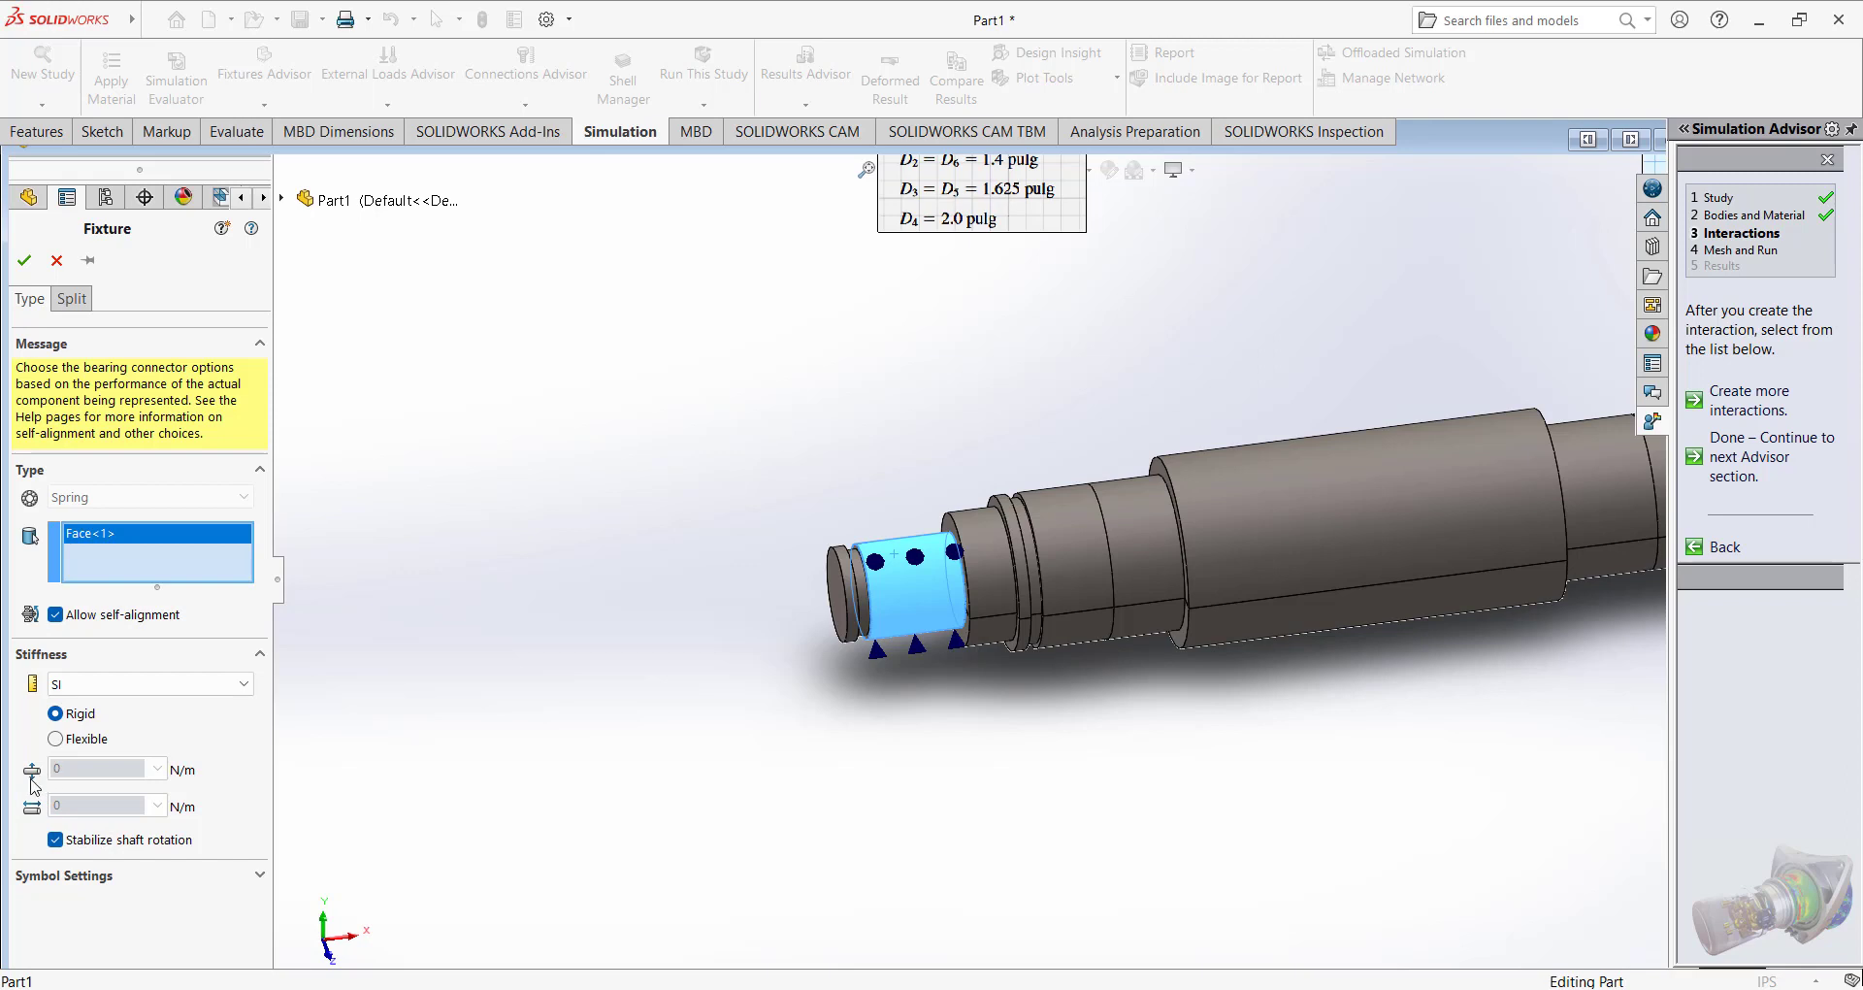
pyautogui.click(83, 683)
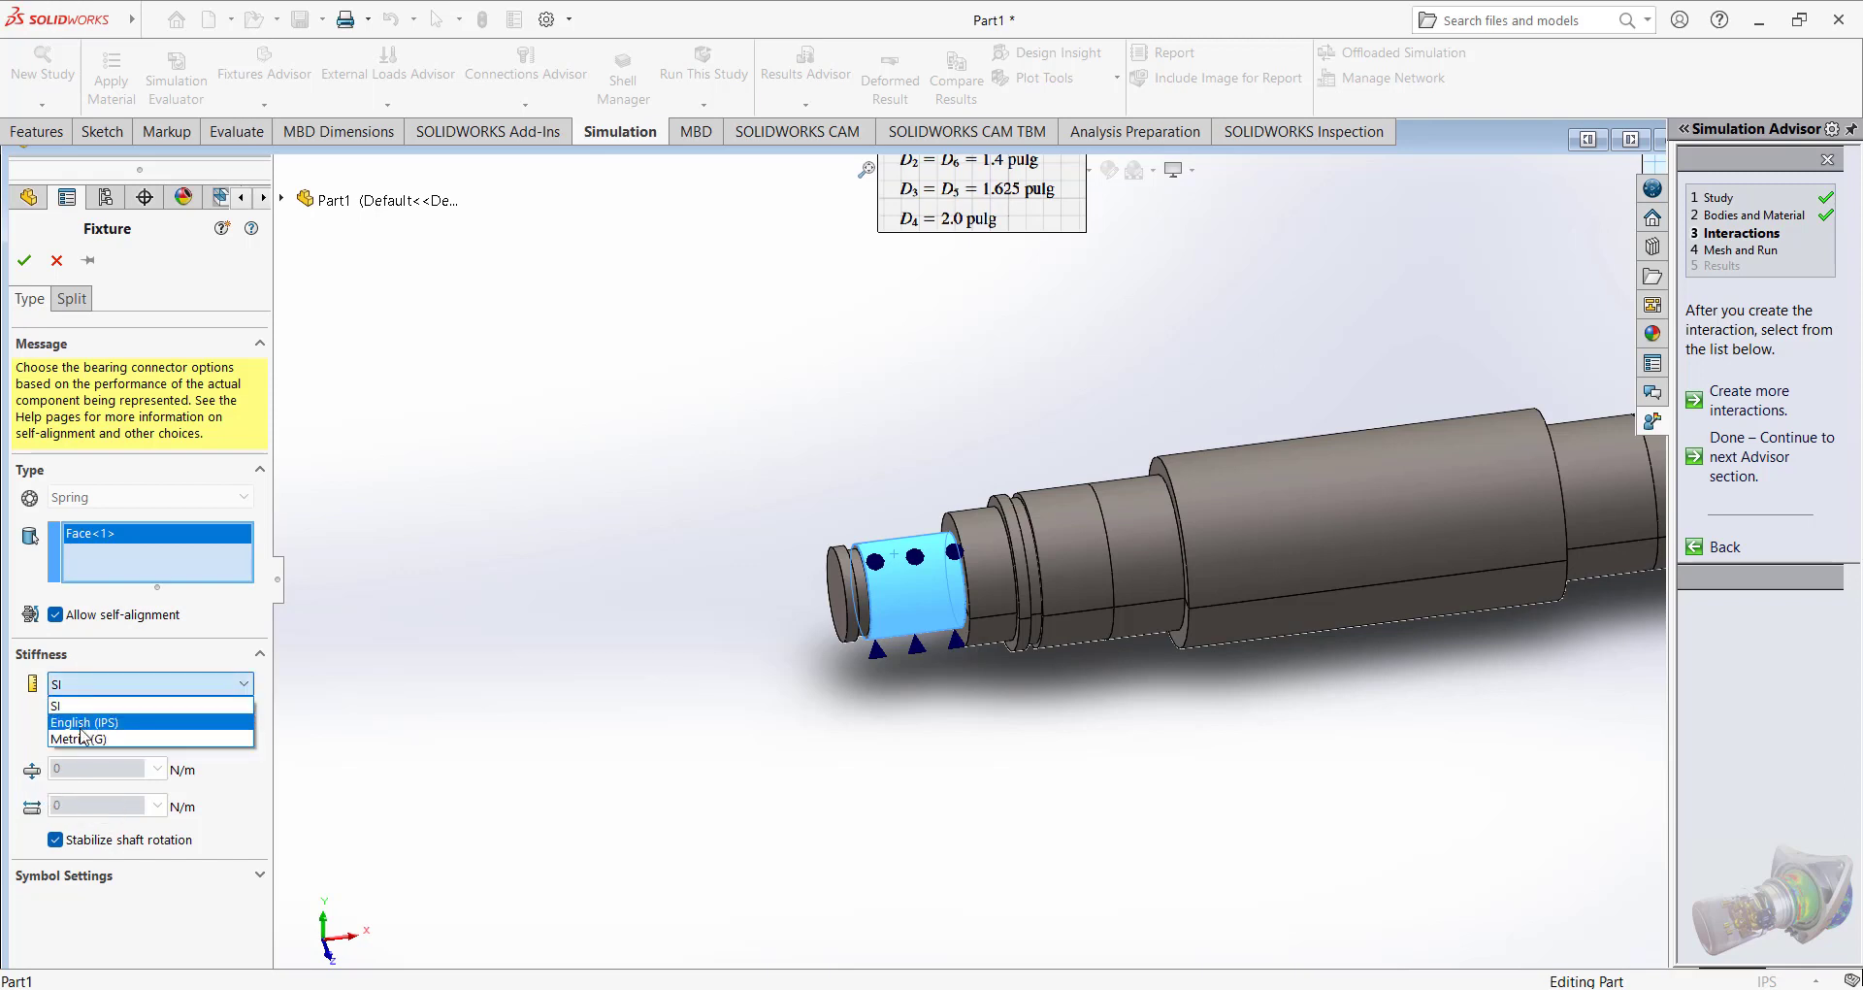
pyautogui.click(87, 724)
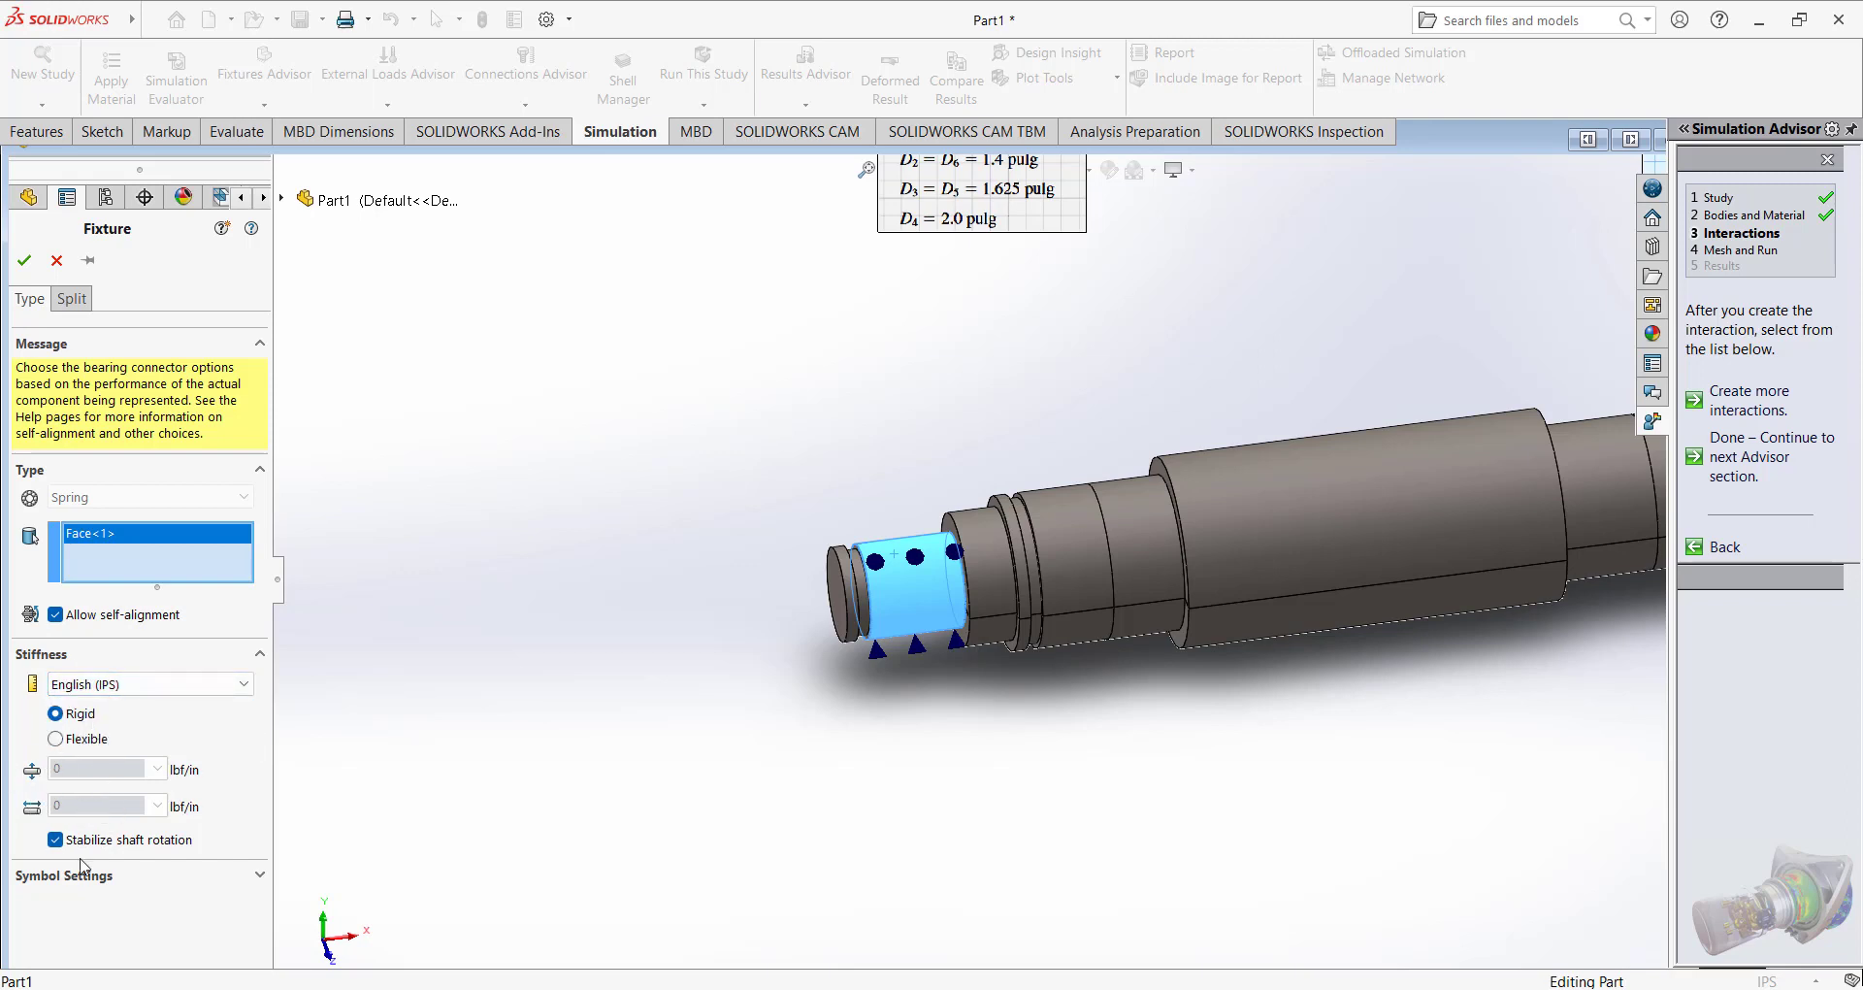
pyautogui.click(24, 260)
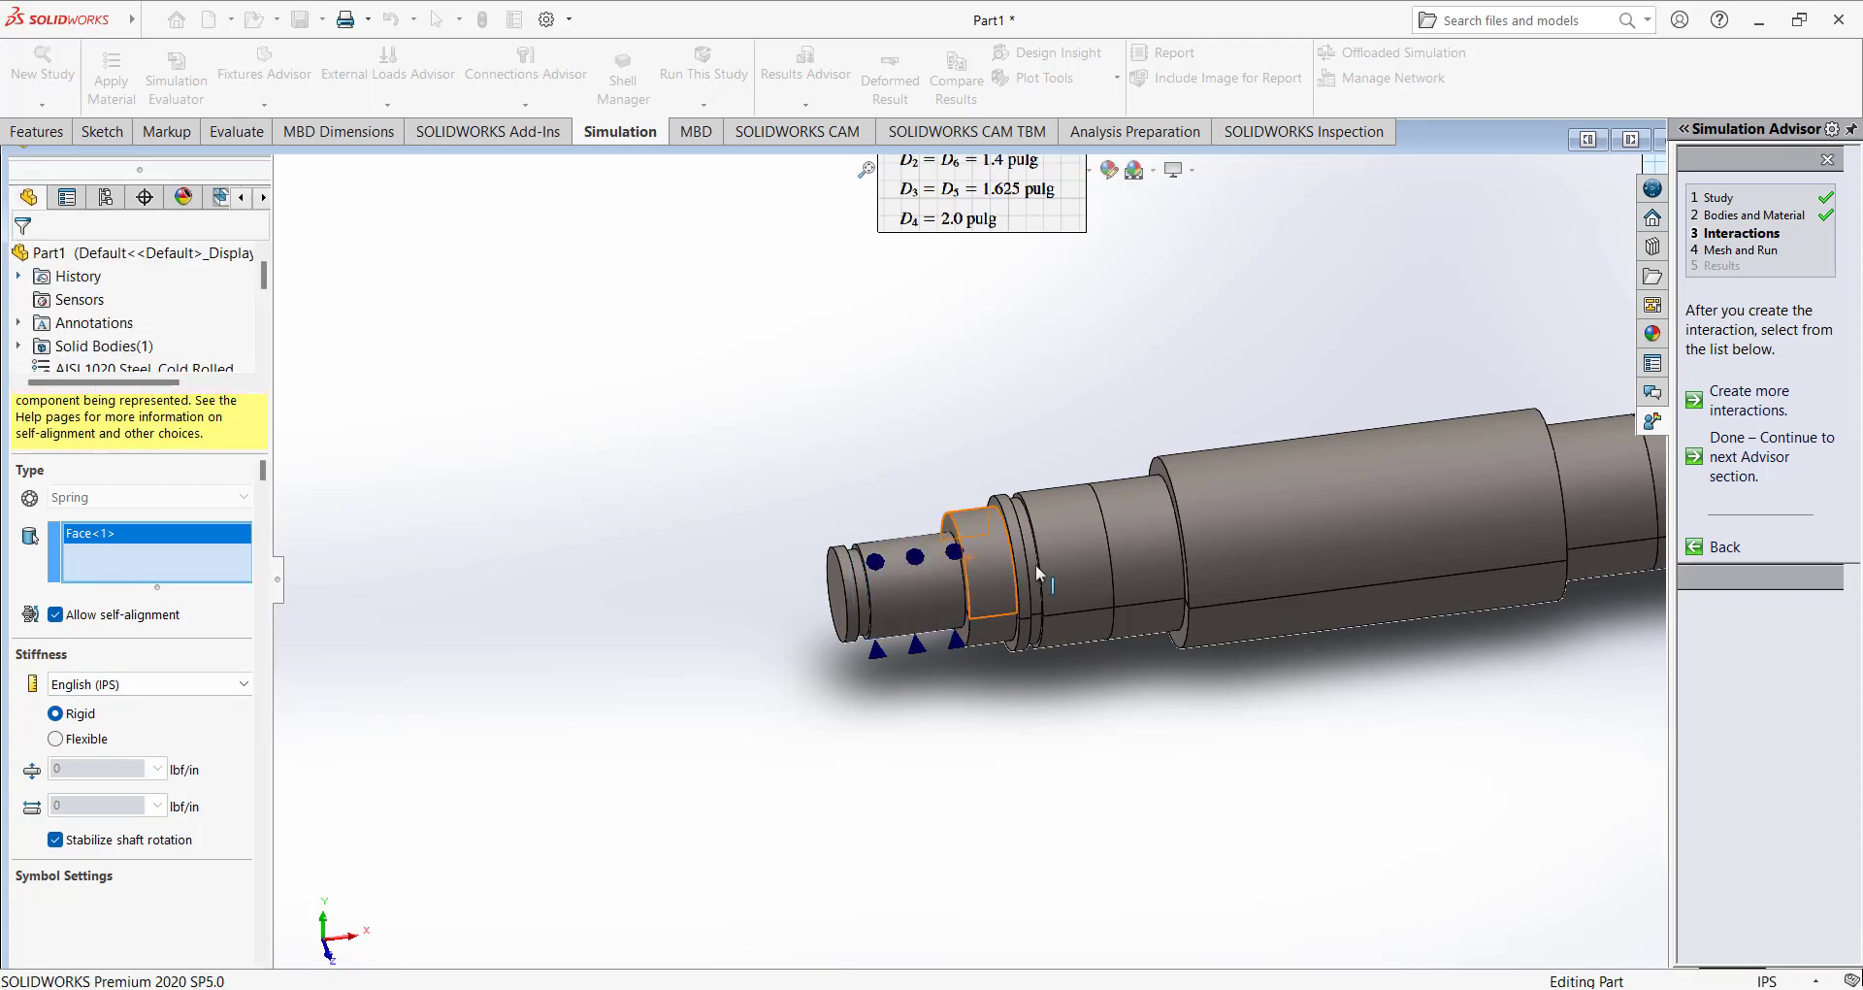
# Add a second rigid, self-aligning bearing fixture with stabilized shaft rotation on the shaft's right end journal.
pyautogui.scroll(3, 1105, 560)
pyautogui.scroll(-5, 1172, 557)
pyautogui.click(1579, 530)
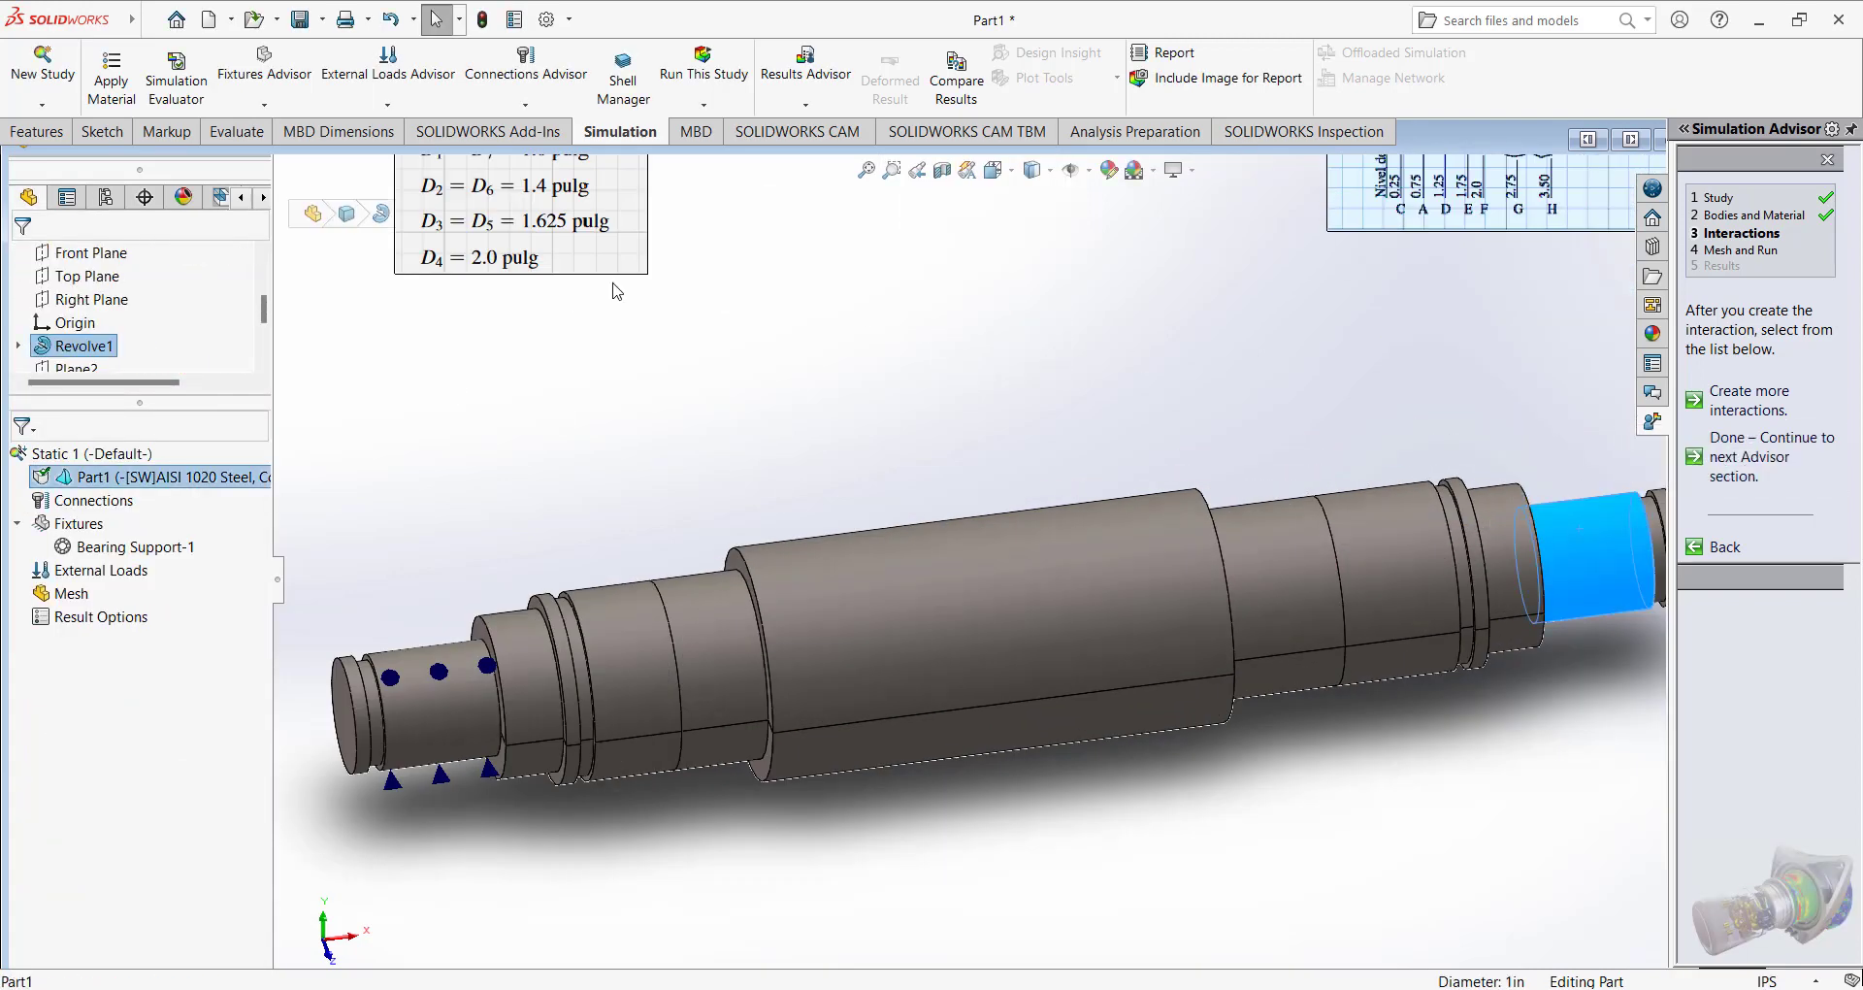
pyautogui.rightClick(83, 527)
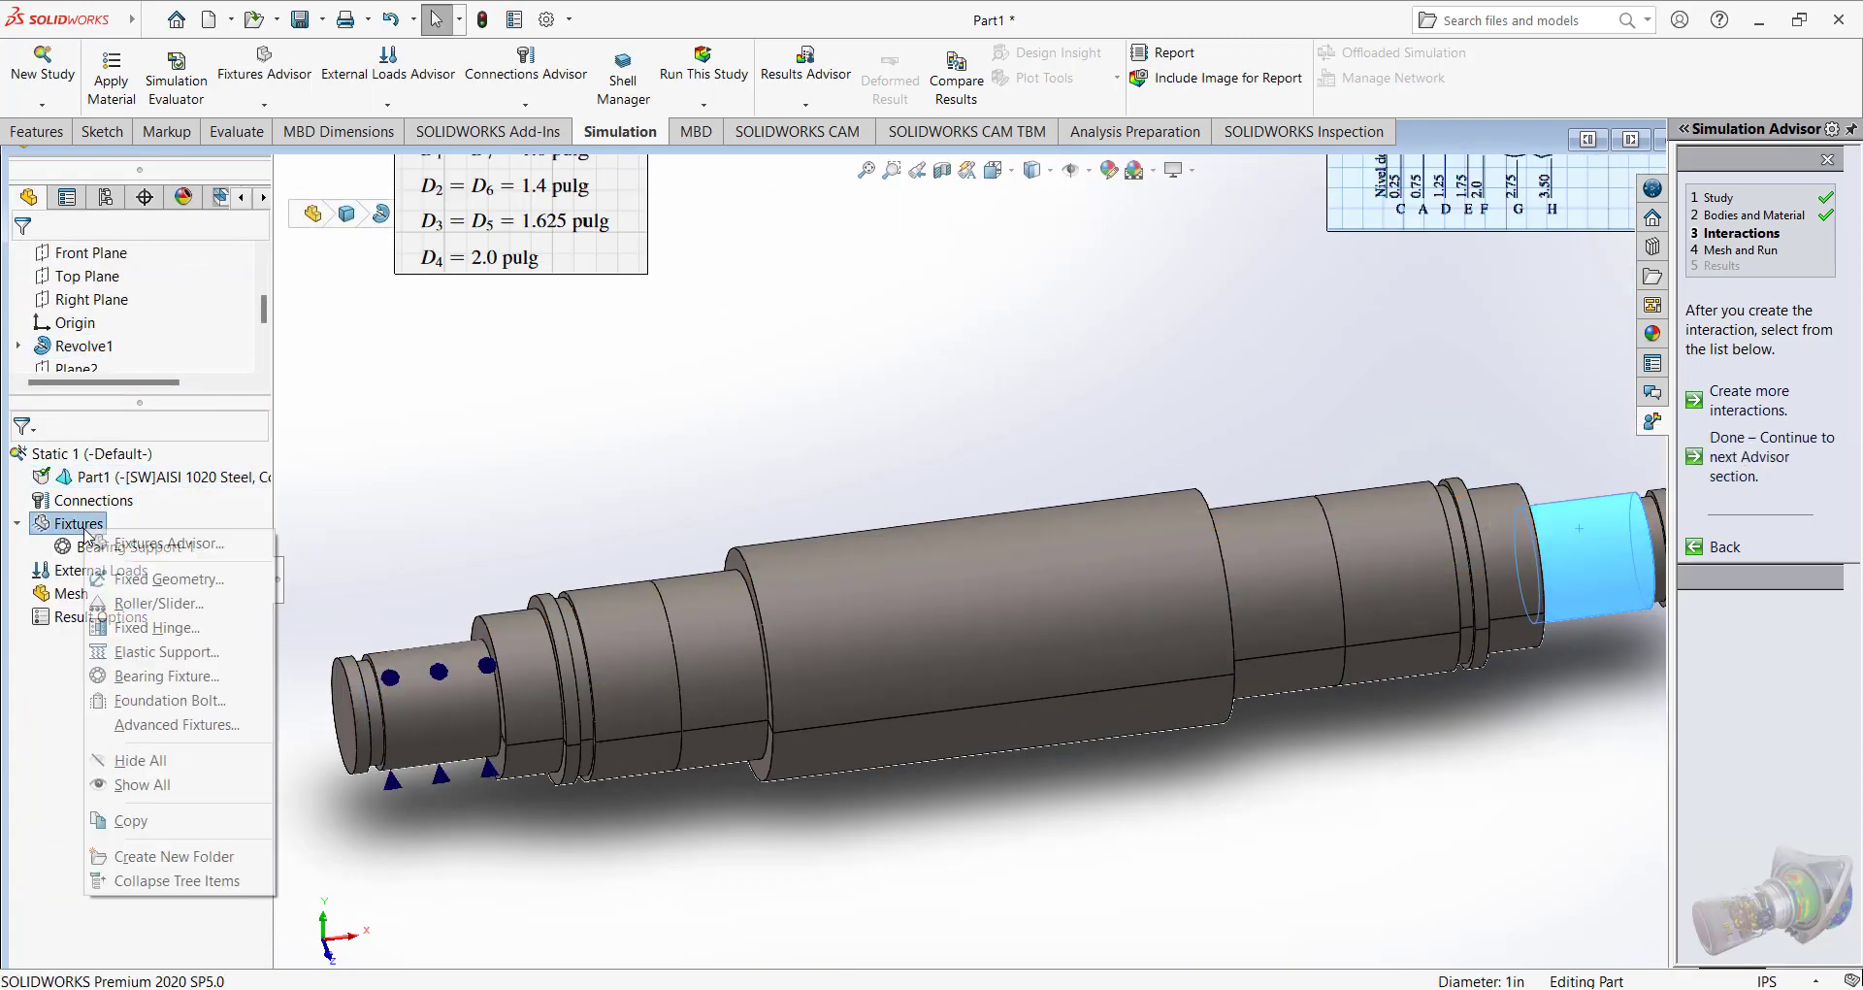
pyautogui.click(134, 674)
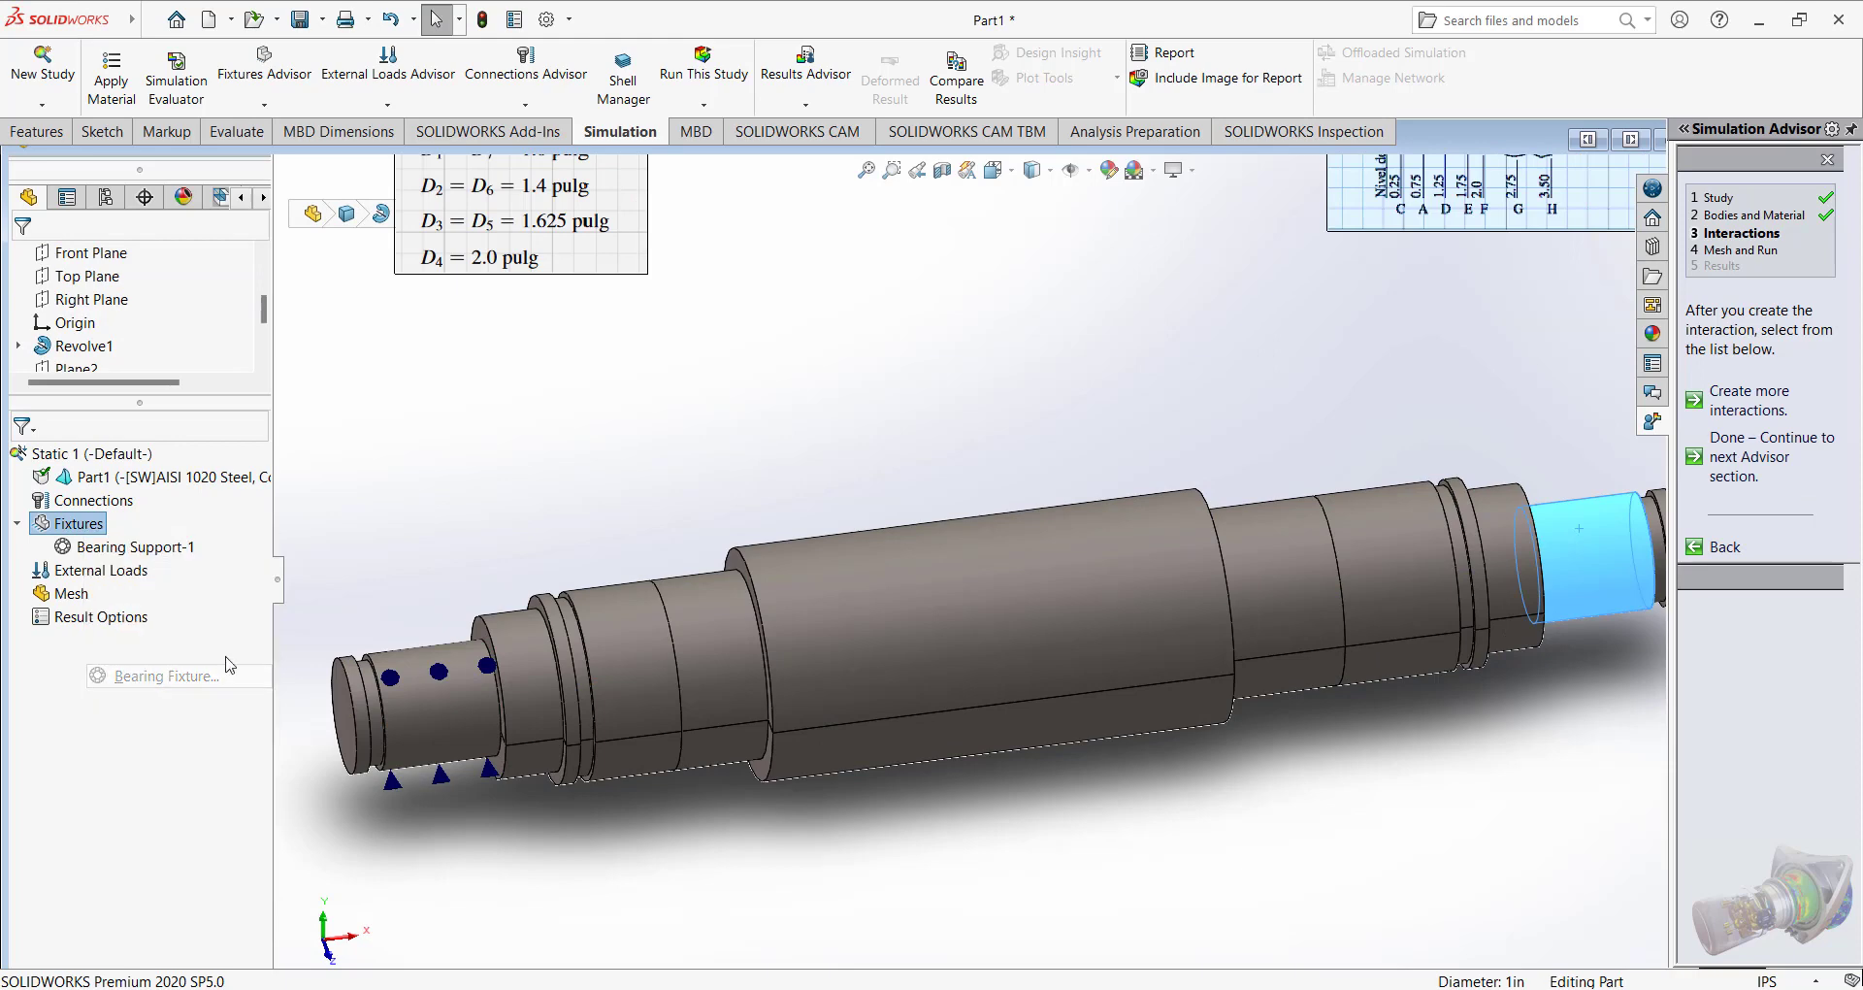
pyautogui.scroll(2, 982, 511)
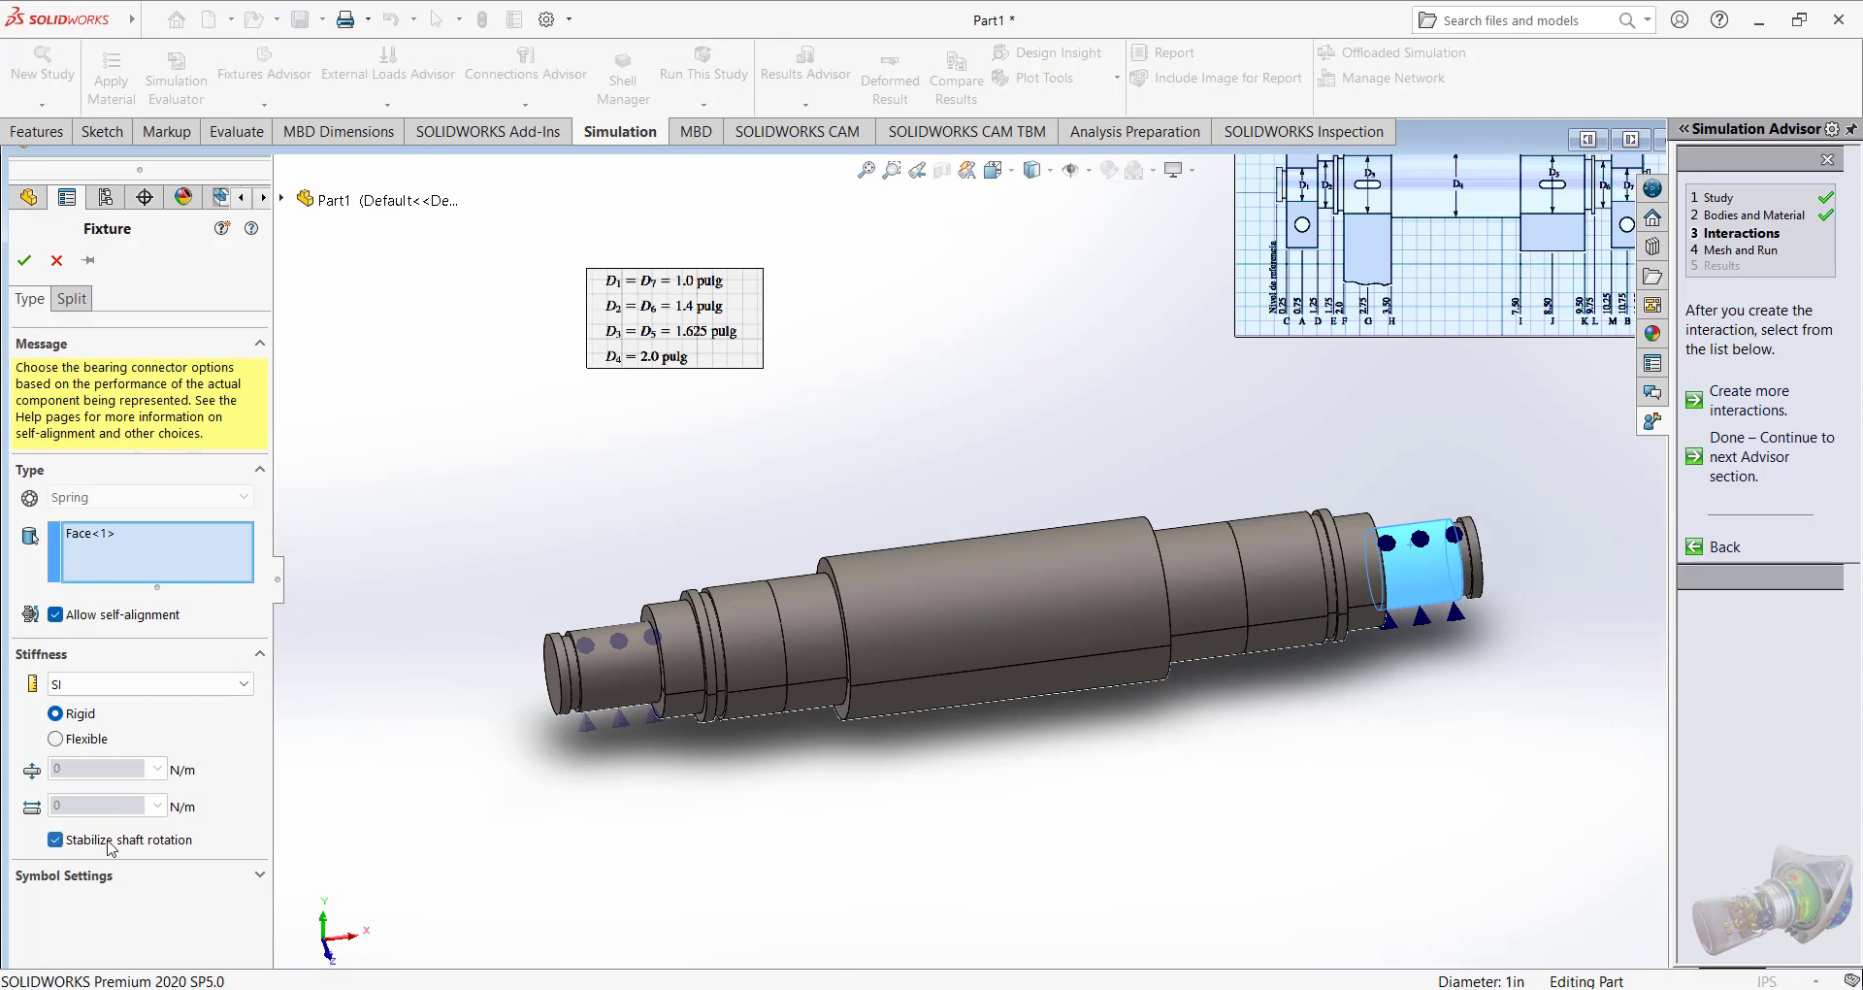
pyautogui.click(26, 264)
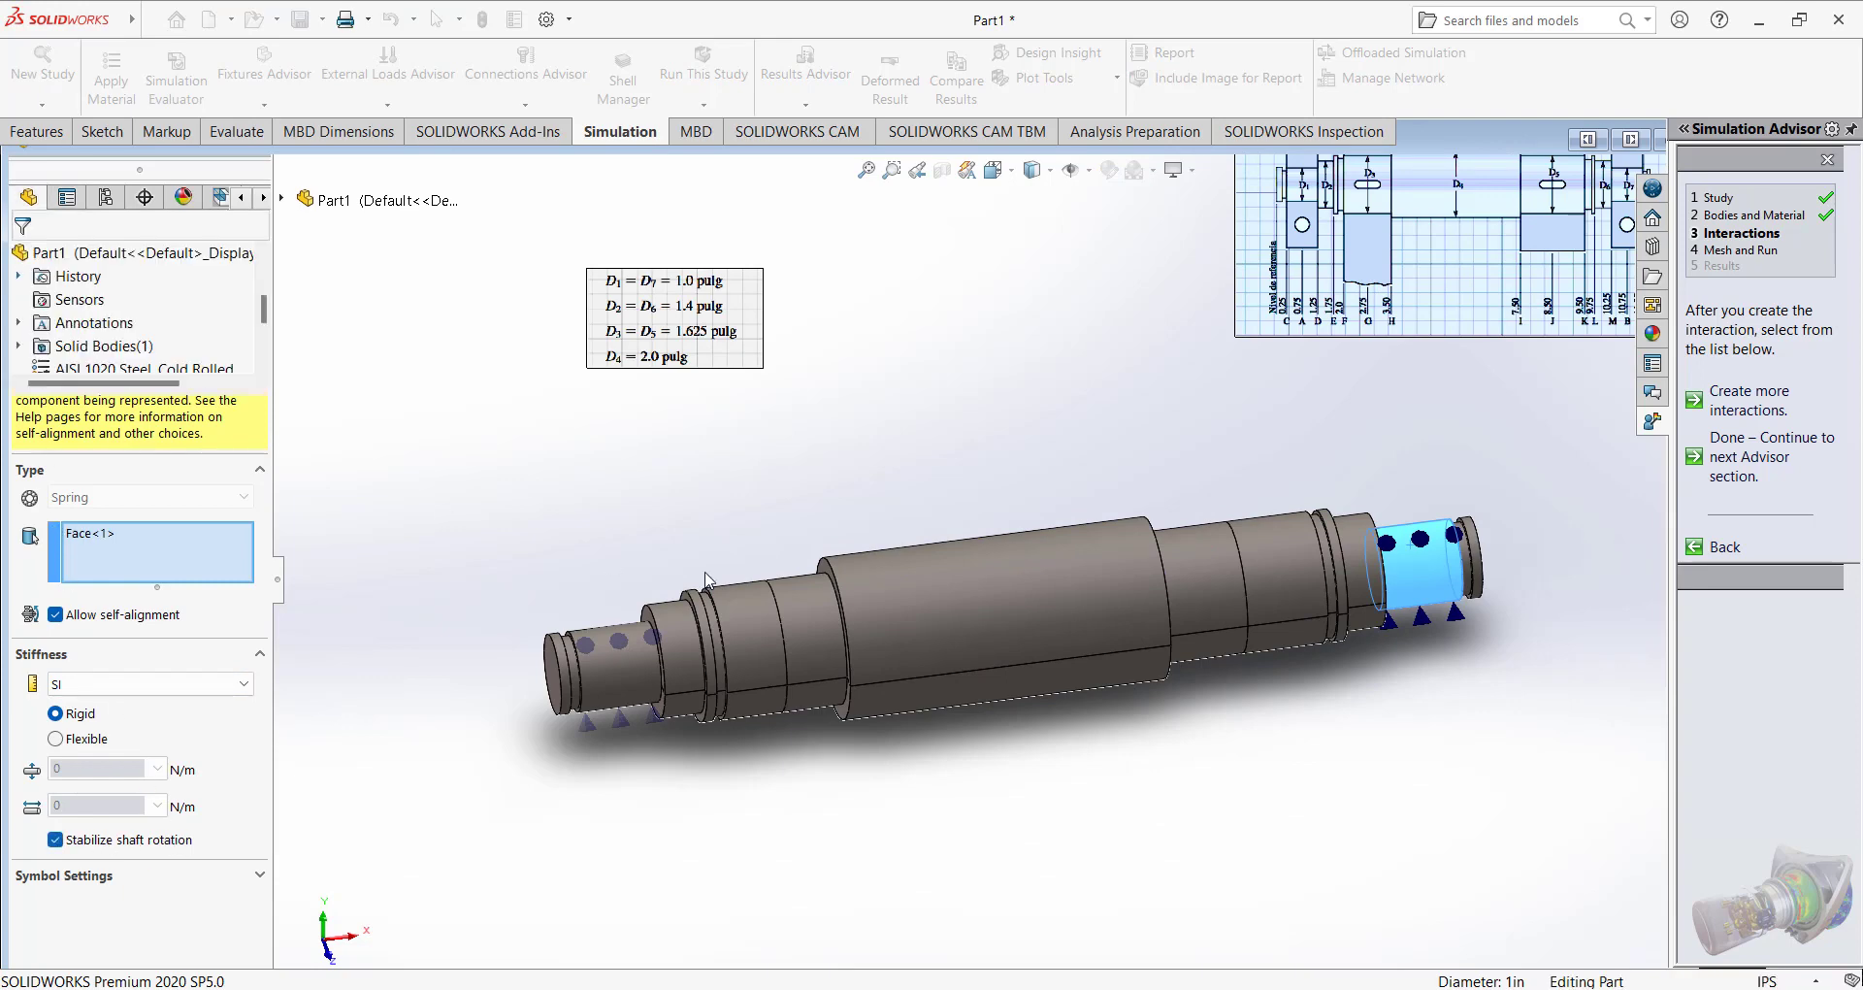
# Switch to the lecture PDF in Firefox and capture a screen clip of the W23 and W54 gear load values.
pyautogui.scroll(2, 824, 596)
pyautogui.moveTo(829, 586); pyautogui.dragTo(875, 601, button='middle')
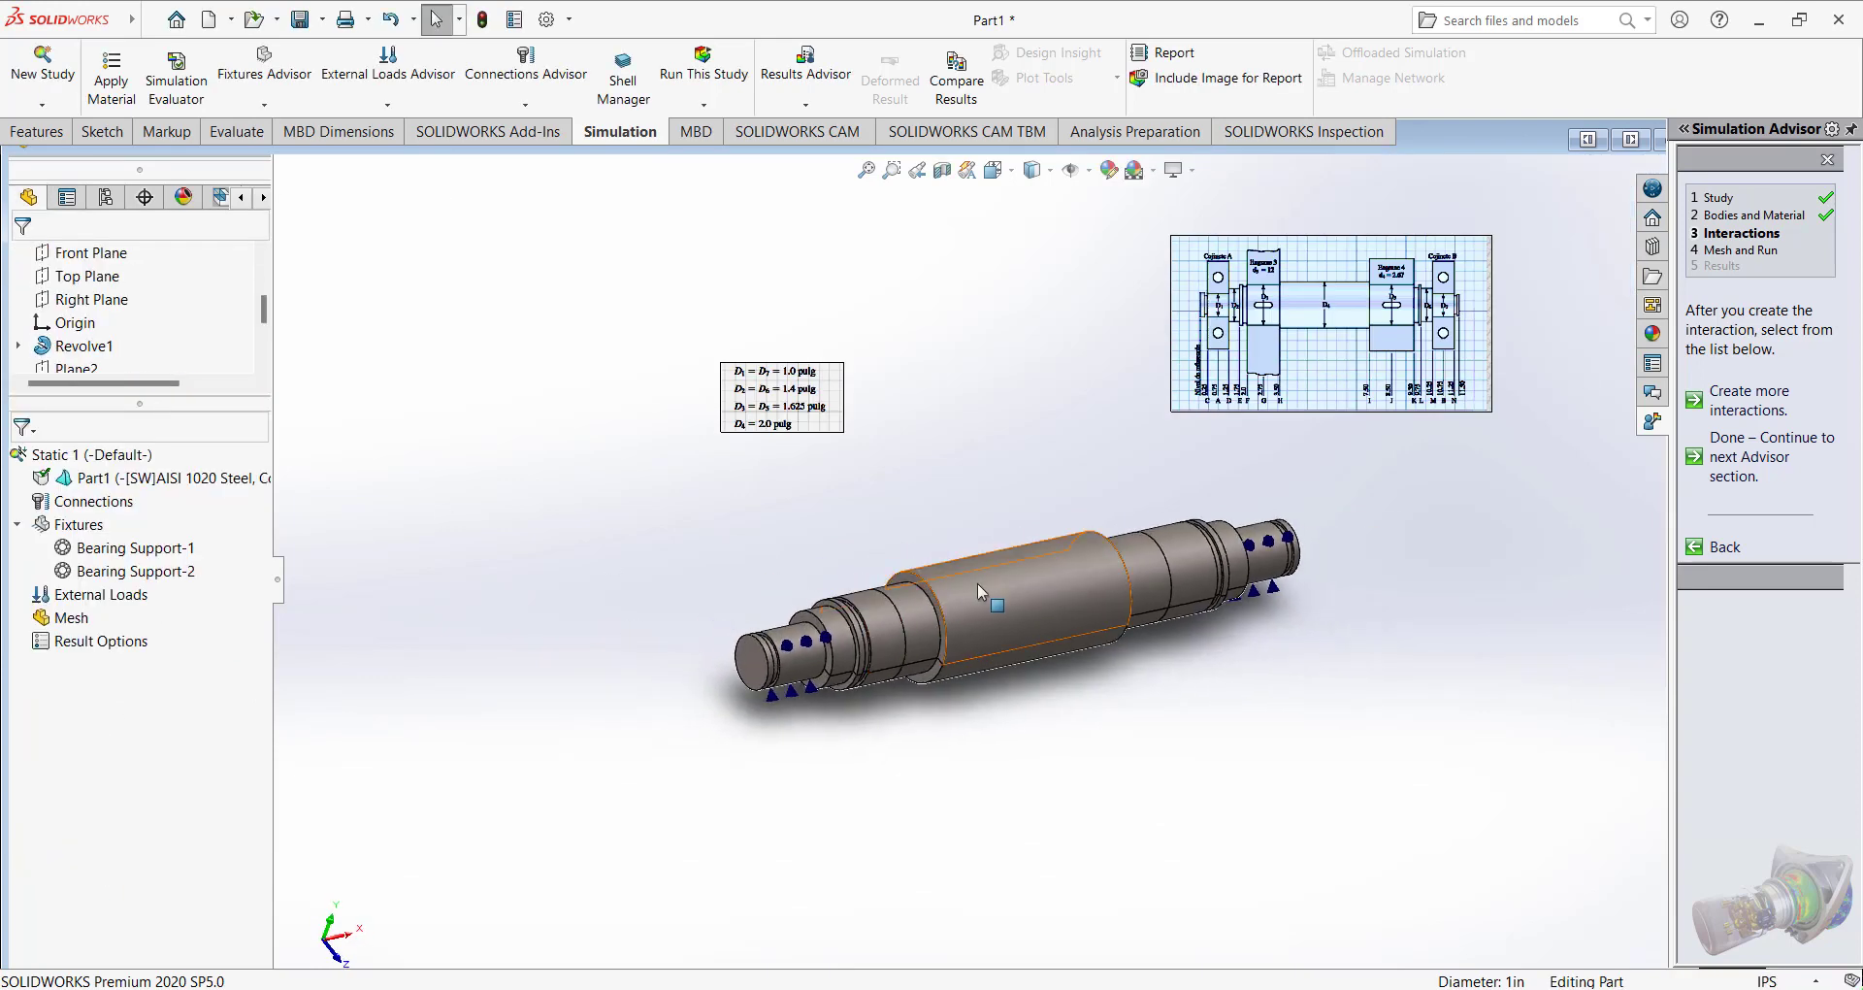
pyautogui.scroll(-2, 998, 584)
pyautogui.scroll(3, 997, 584)
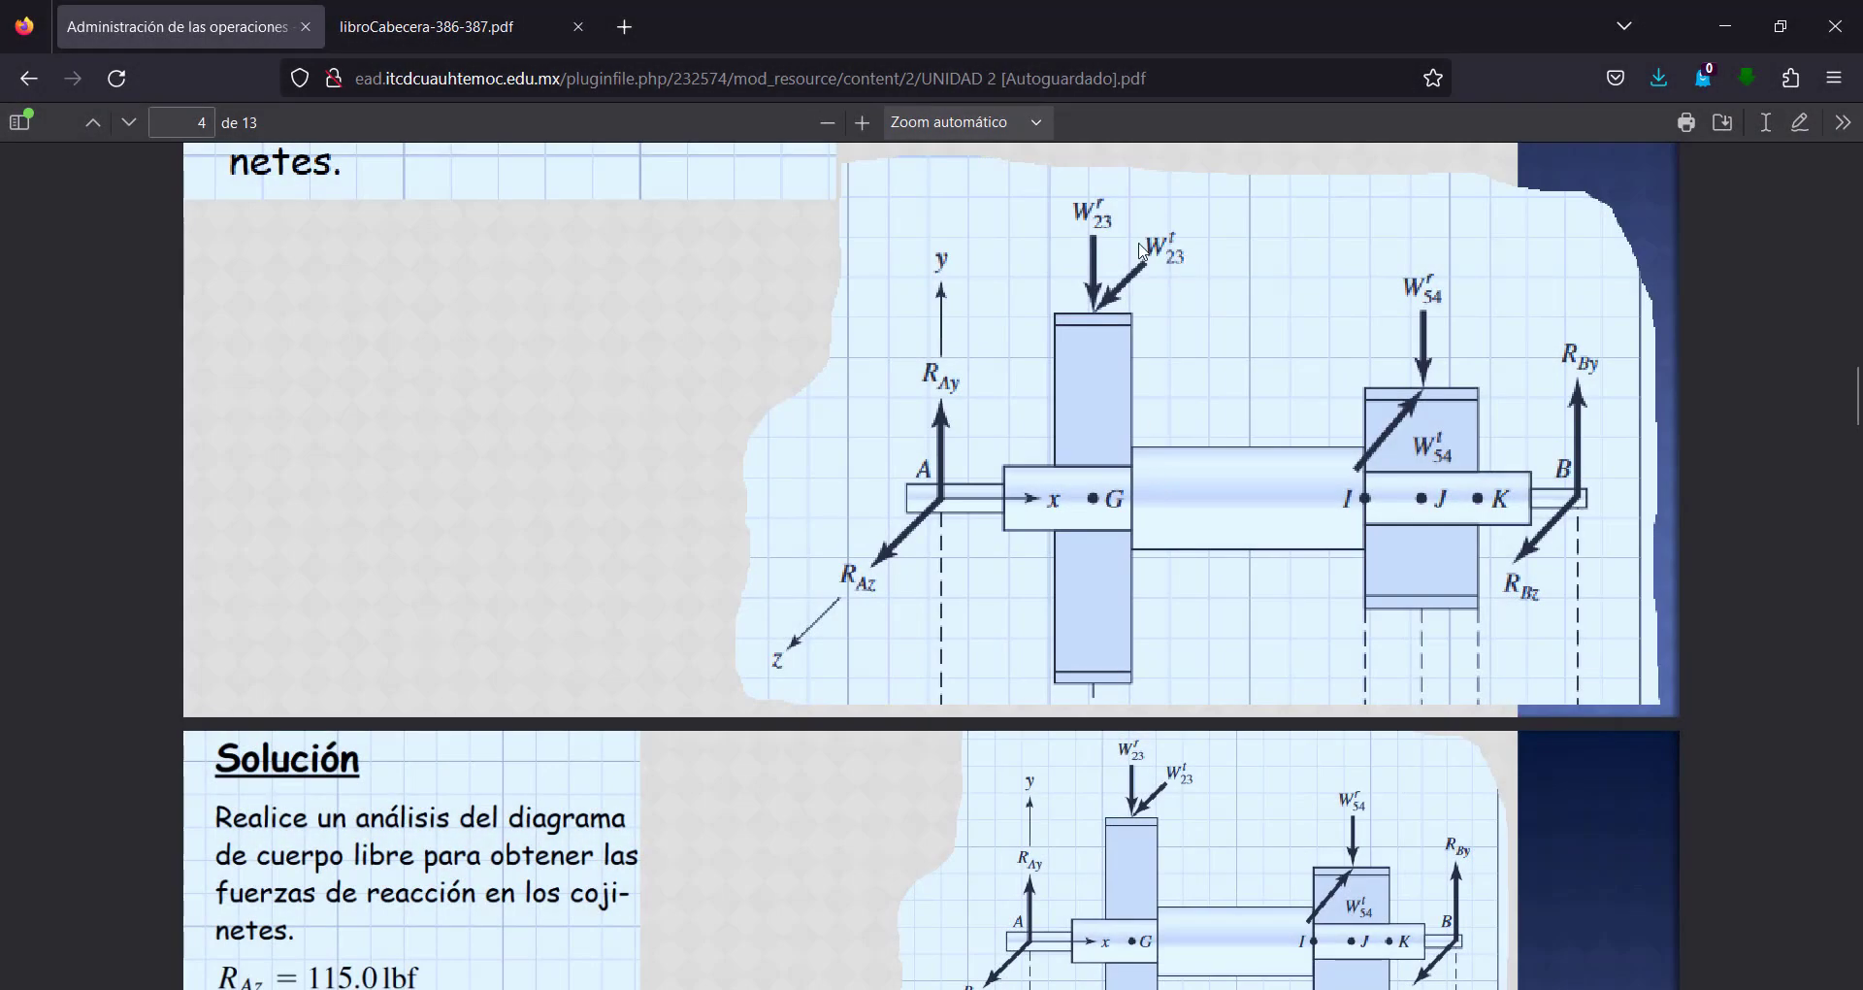
pyautogui.scroll(15, 1142, 250)
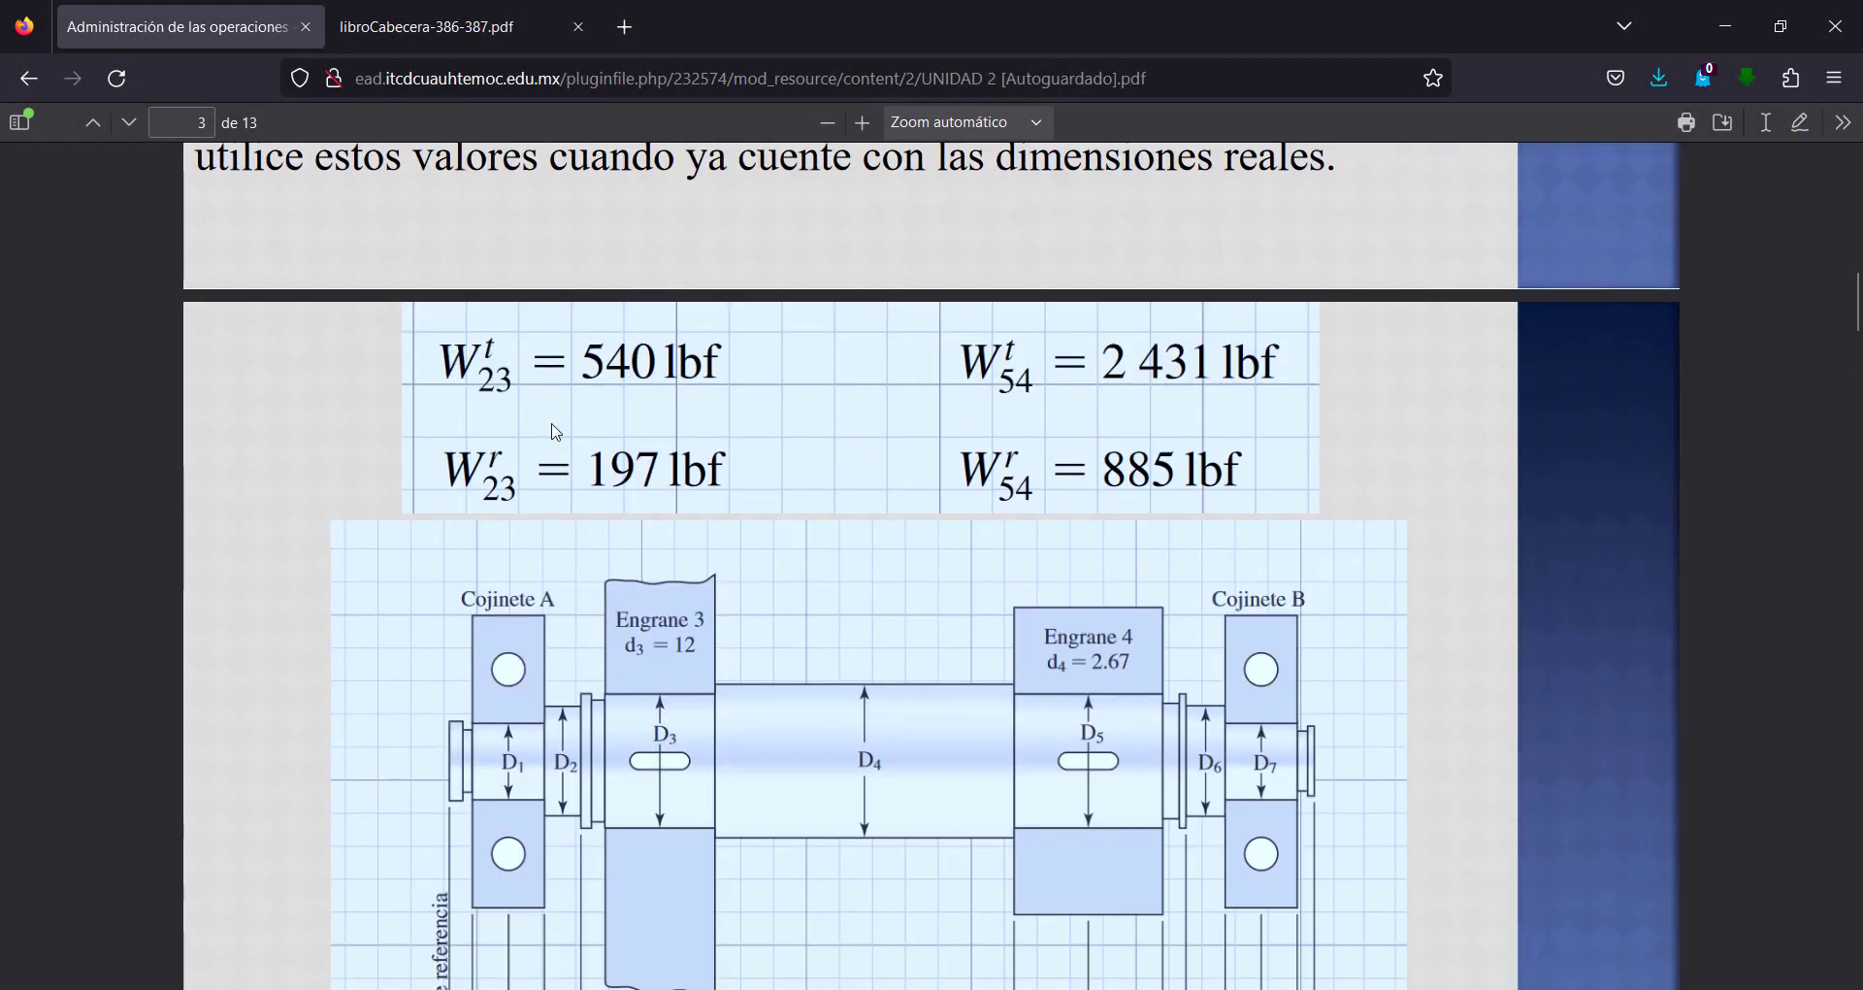
pyautogui.press('super+shift+s')
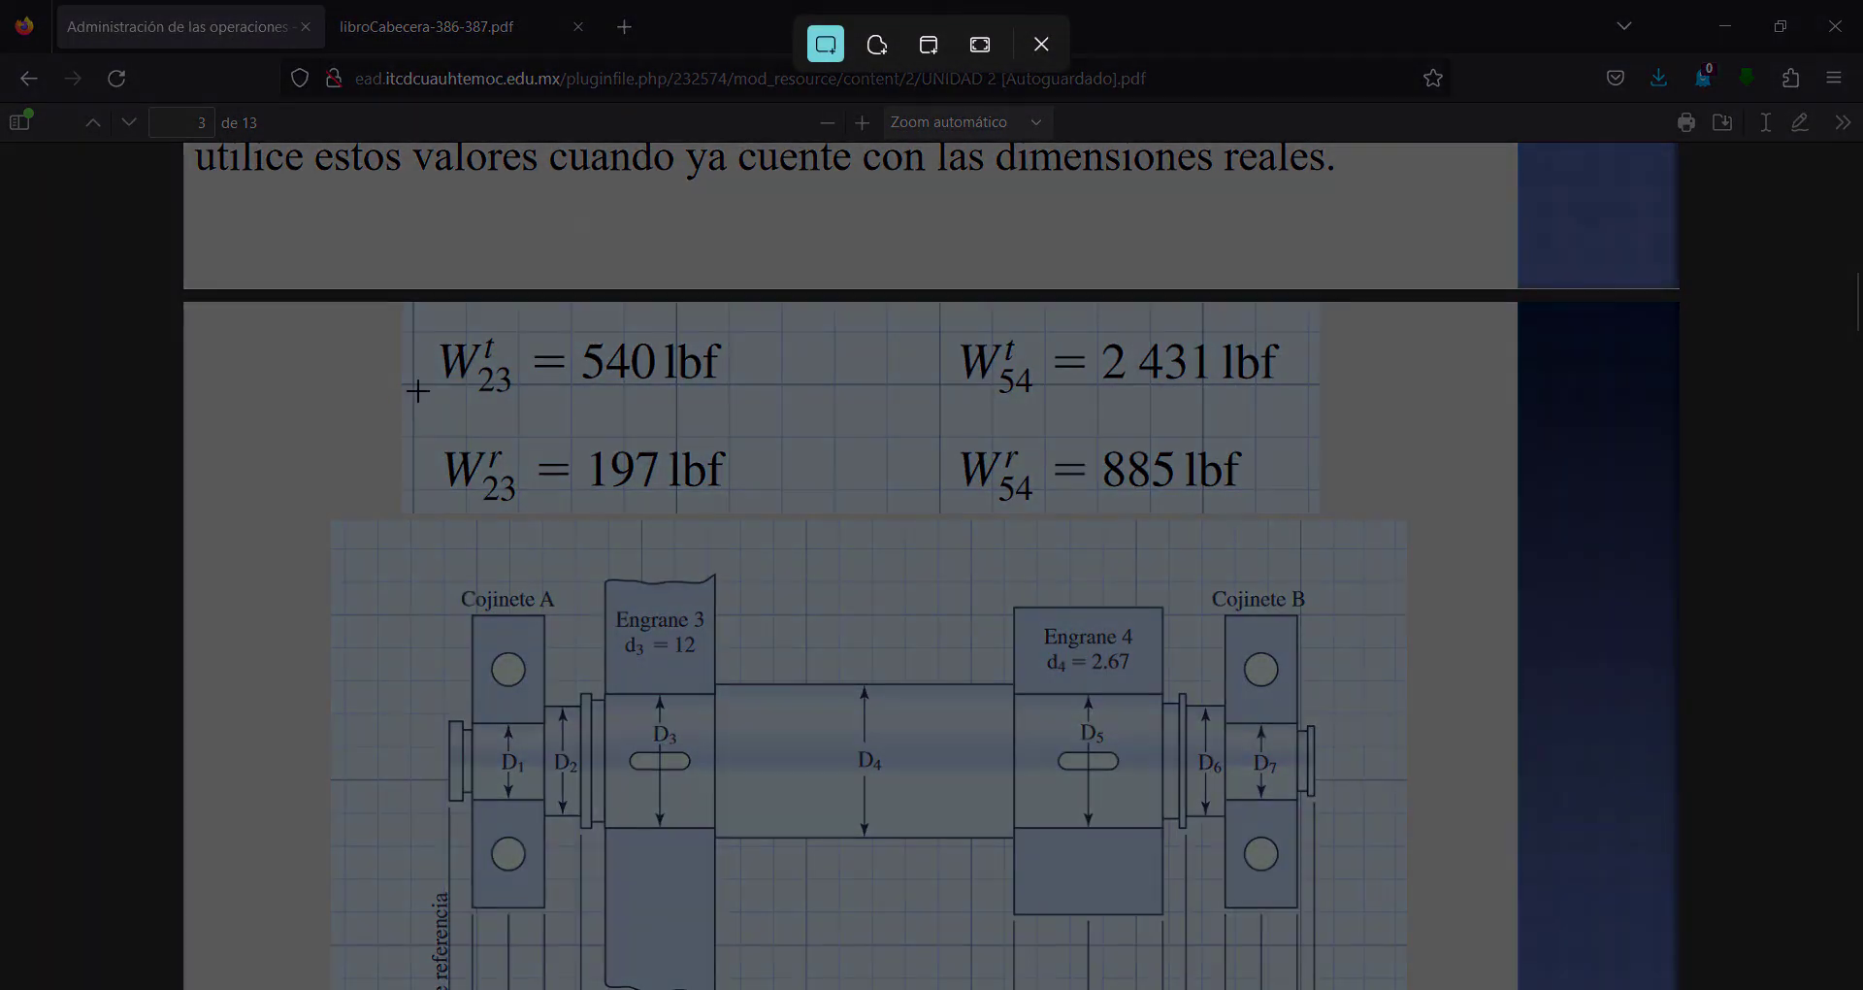
pyautogui.moveTo(358, 311); pyautogui.dragTo(1342, 524)
# Switch back to Part1 in SOLIDWORKS, paste the gear load clip into the model view, shrink it and place it above the shaft.
pyautogui.moveTo(1144, 988)
pyautogui.click(1115, 884)
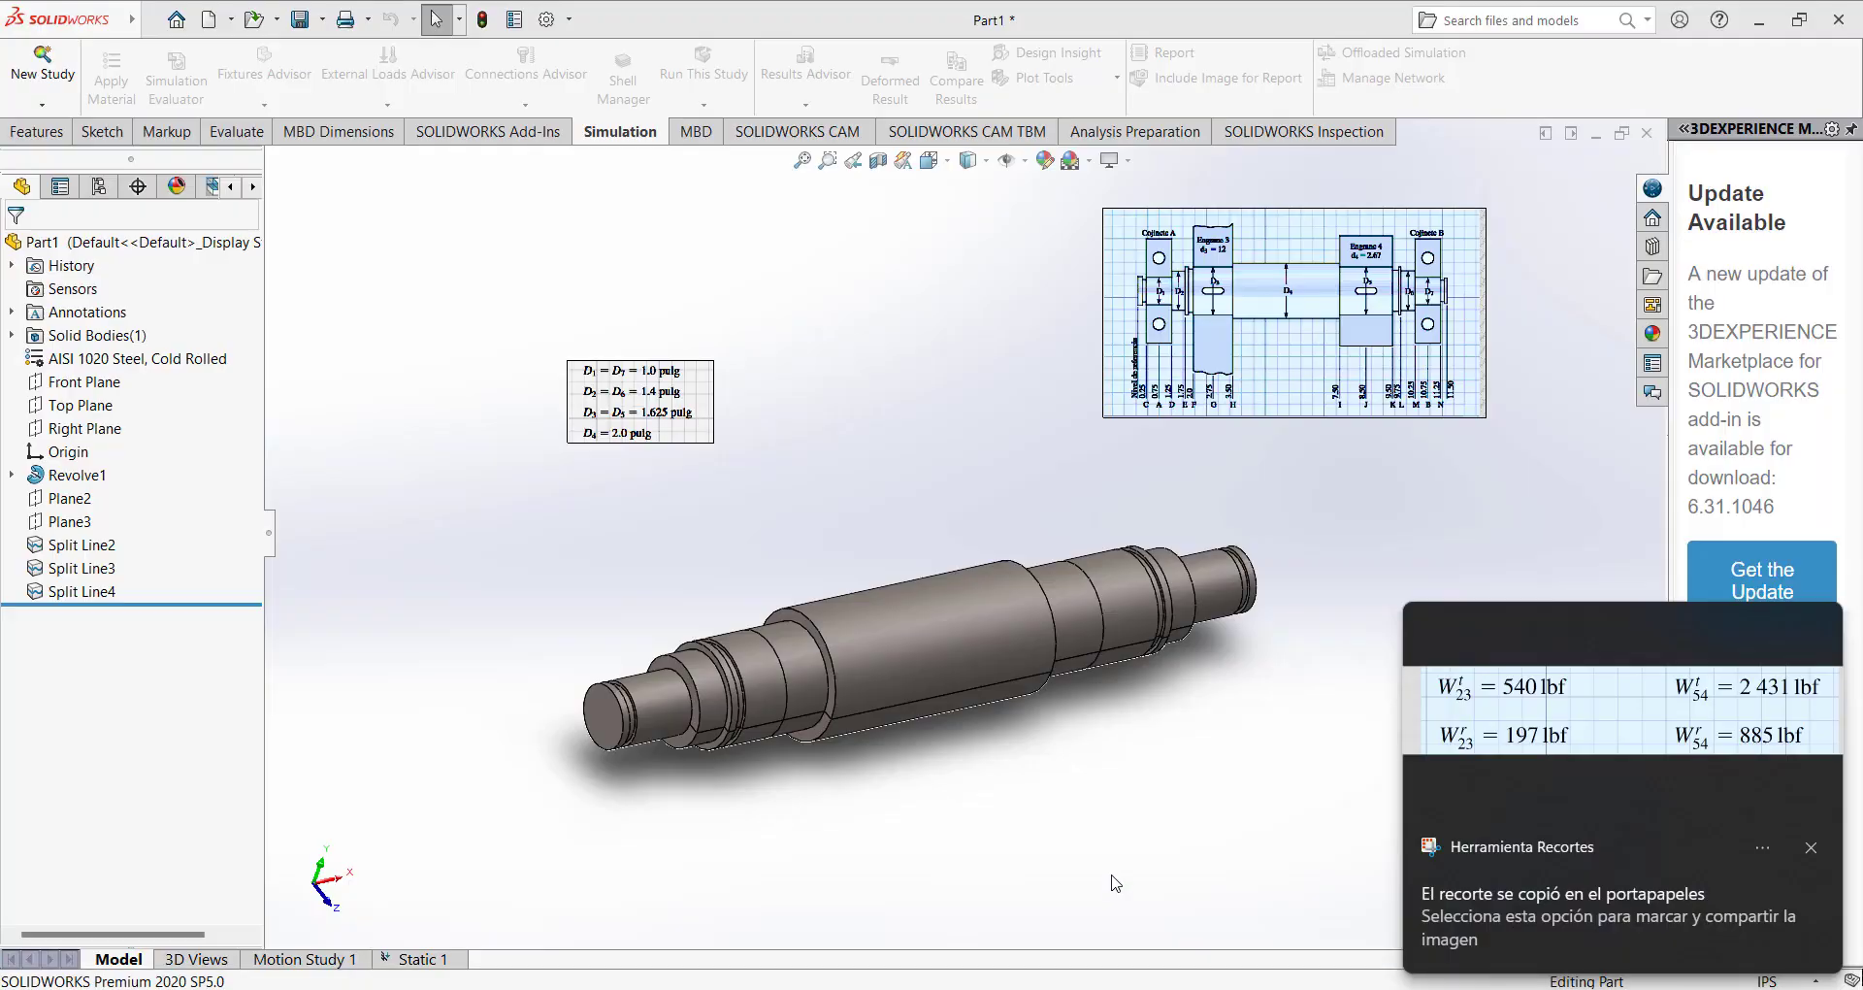
pyautogui.hotkey('ctrl', 'v')
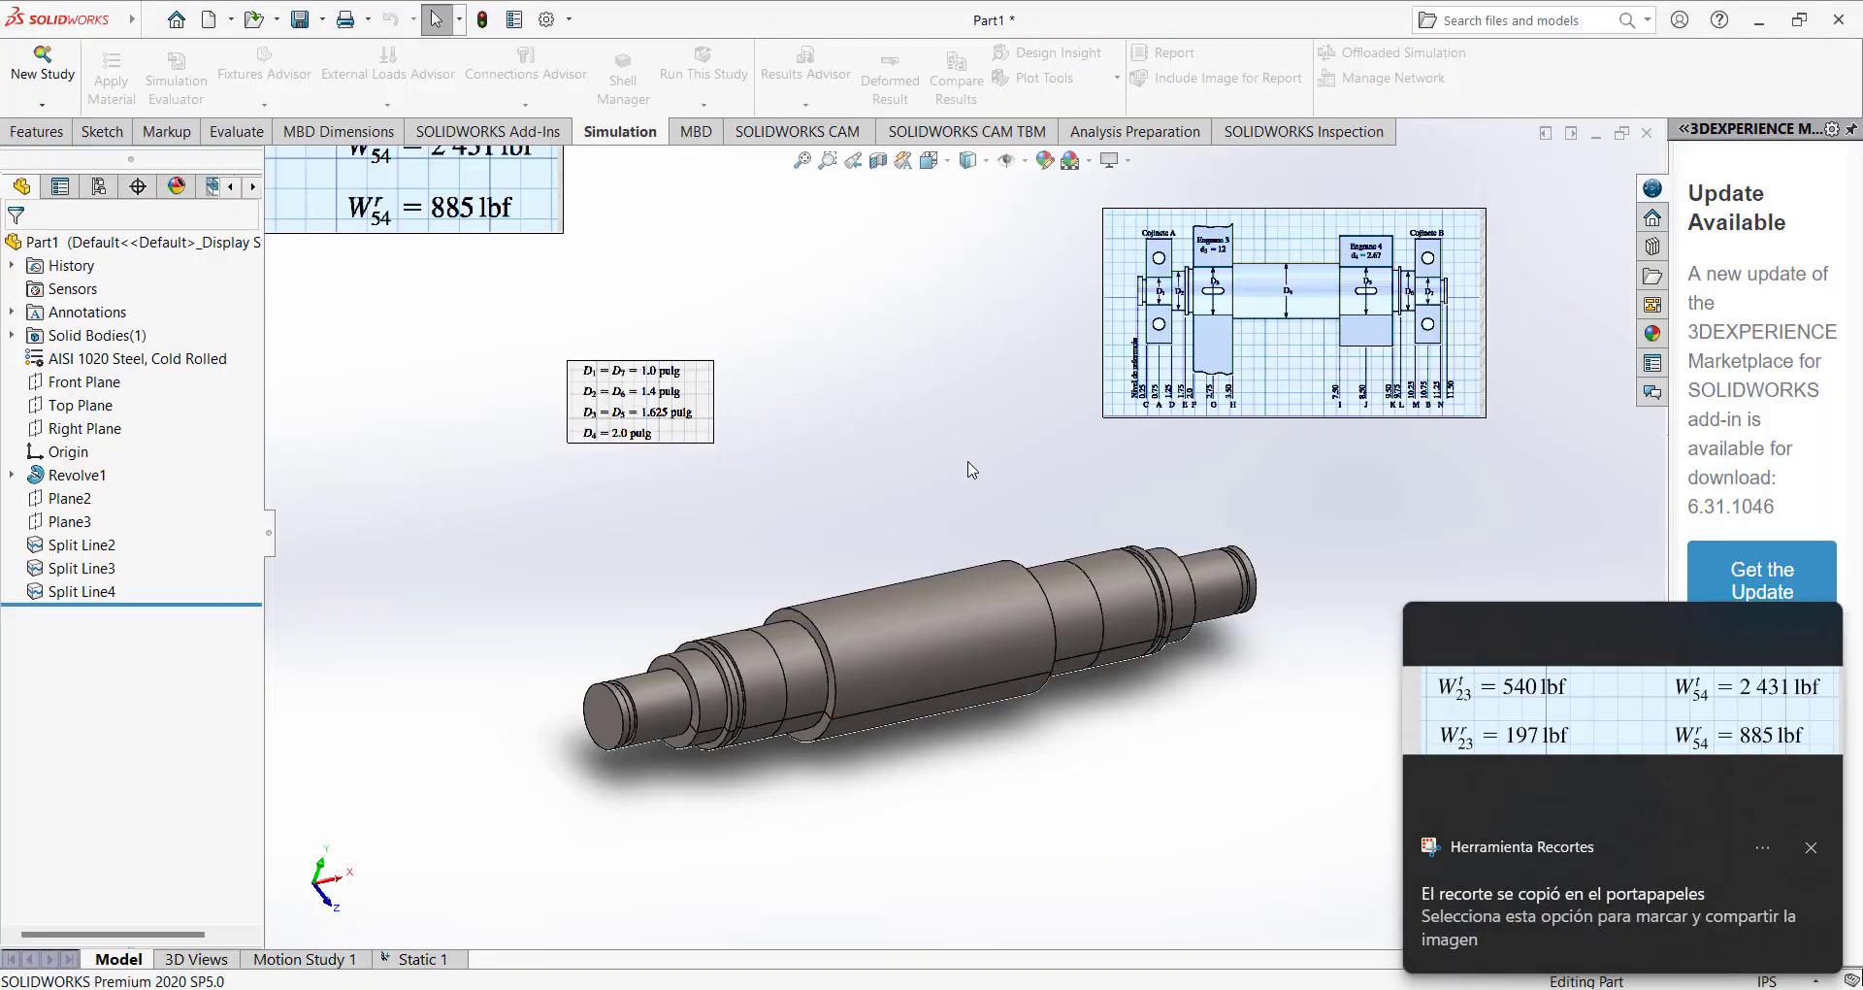
pyautogui.moveTo(466, 199); pyautogui.dragTo(1052, 408)
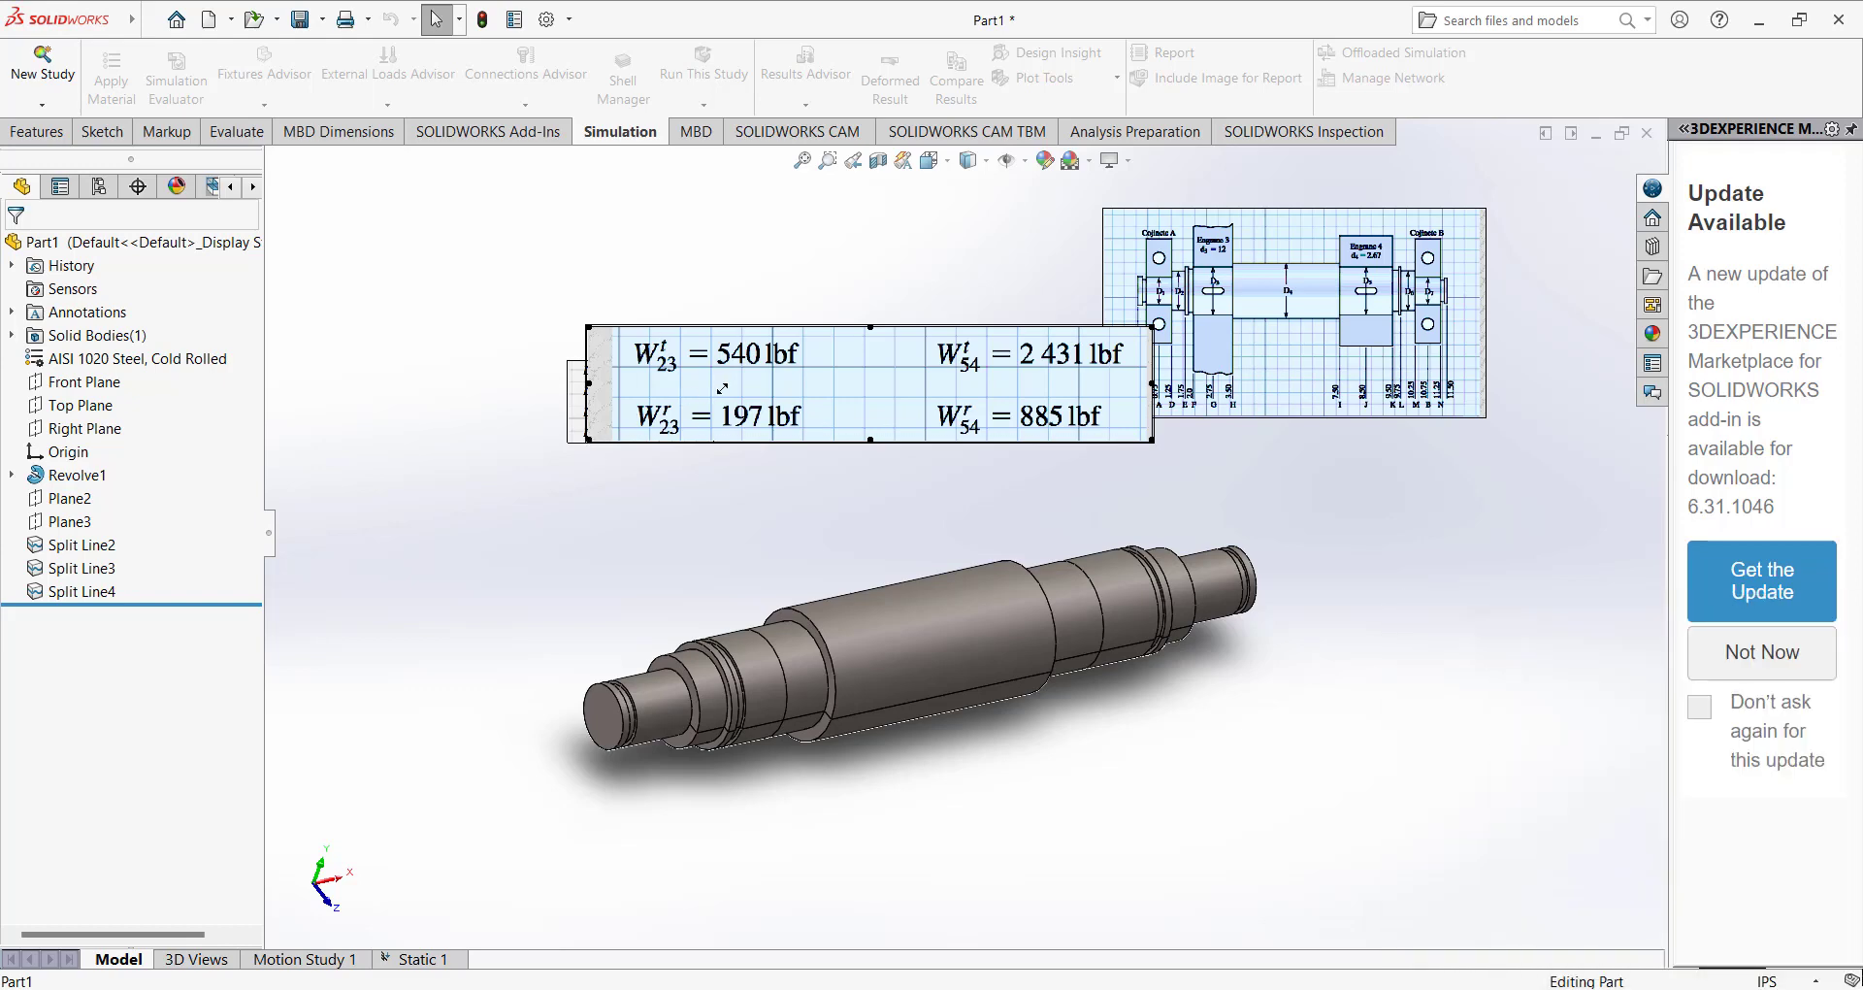
pyautogui.moveTo(721, 388); pyautogui.dragTo(721, 389)
pyautogui.moveTo(858, 378); pyautogui.dragTo(724, 266)
# Move the diameter table to the right of the shaft drawing and shift the gear load image slightly down.
pyautogui.moveTo(660, 402); pyautogui.dragTo(970, 462)
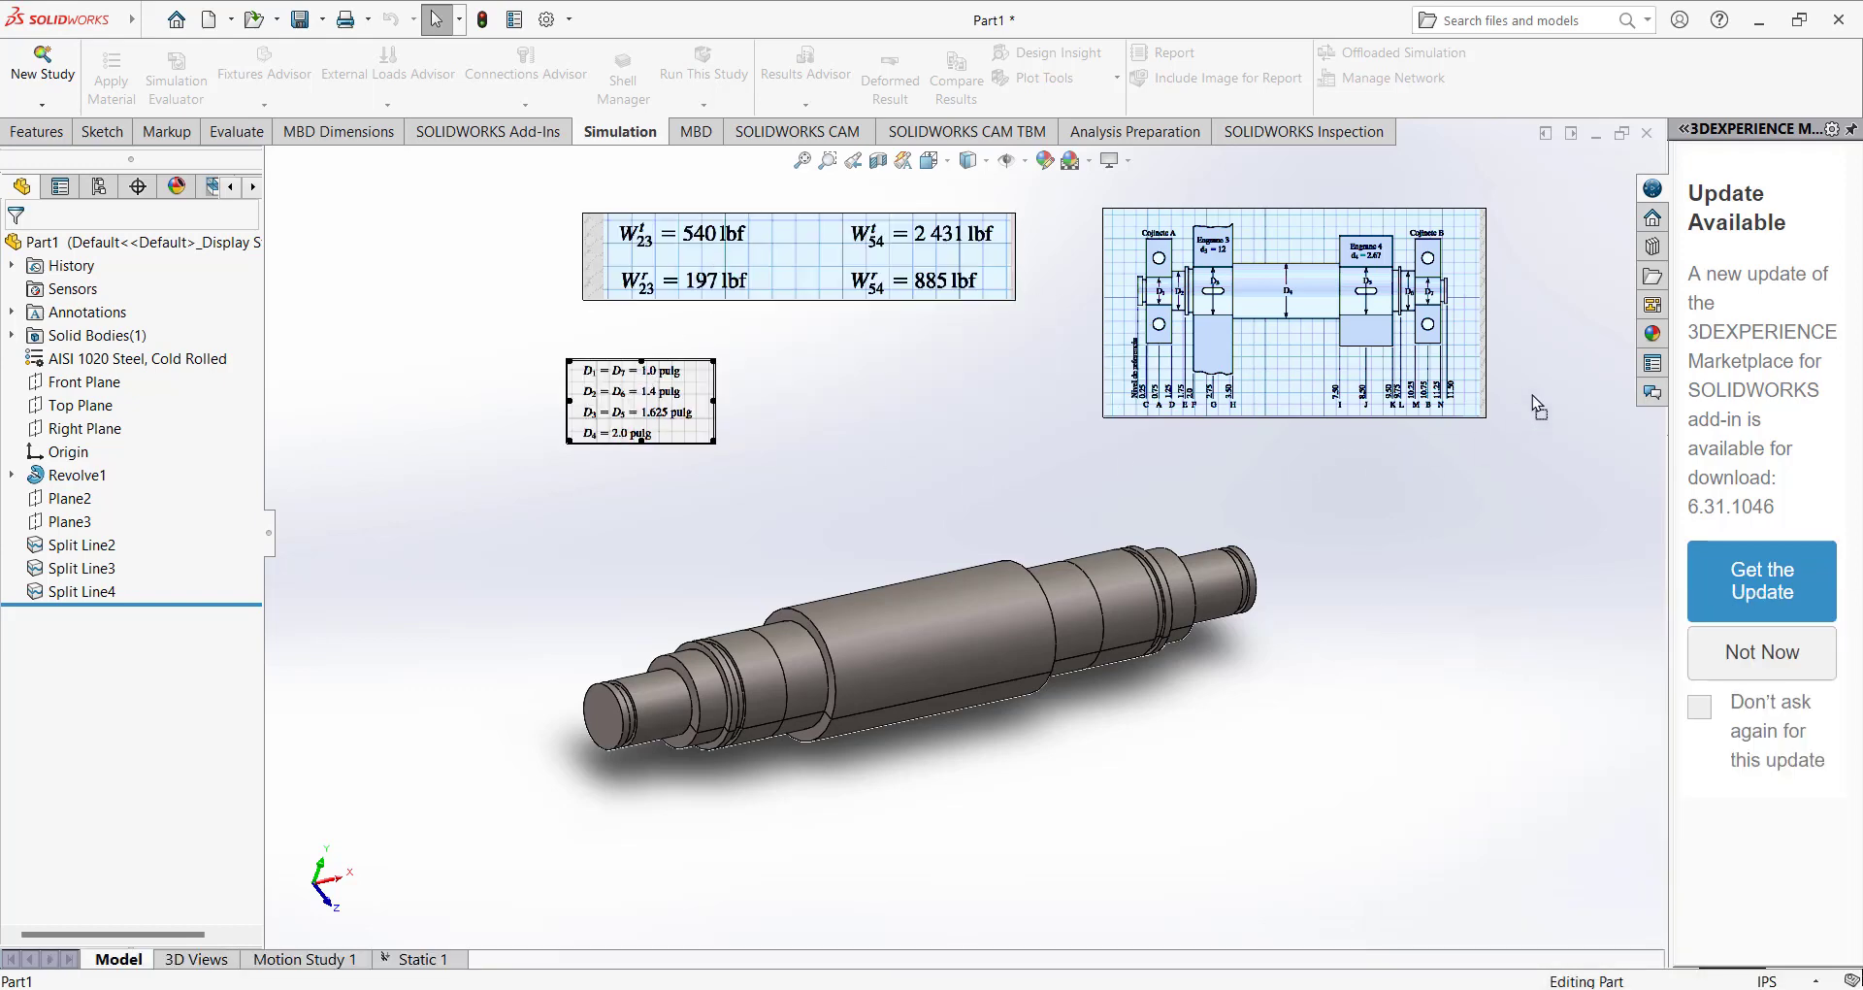
pyautogui.moveTo(1570, 351); pyautogui.dragTo(1567, 351)
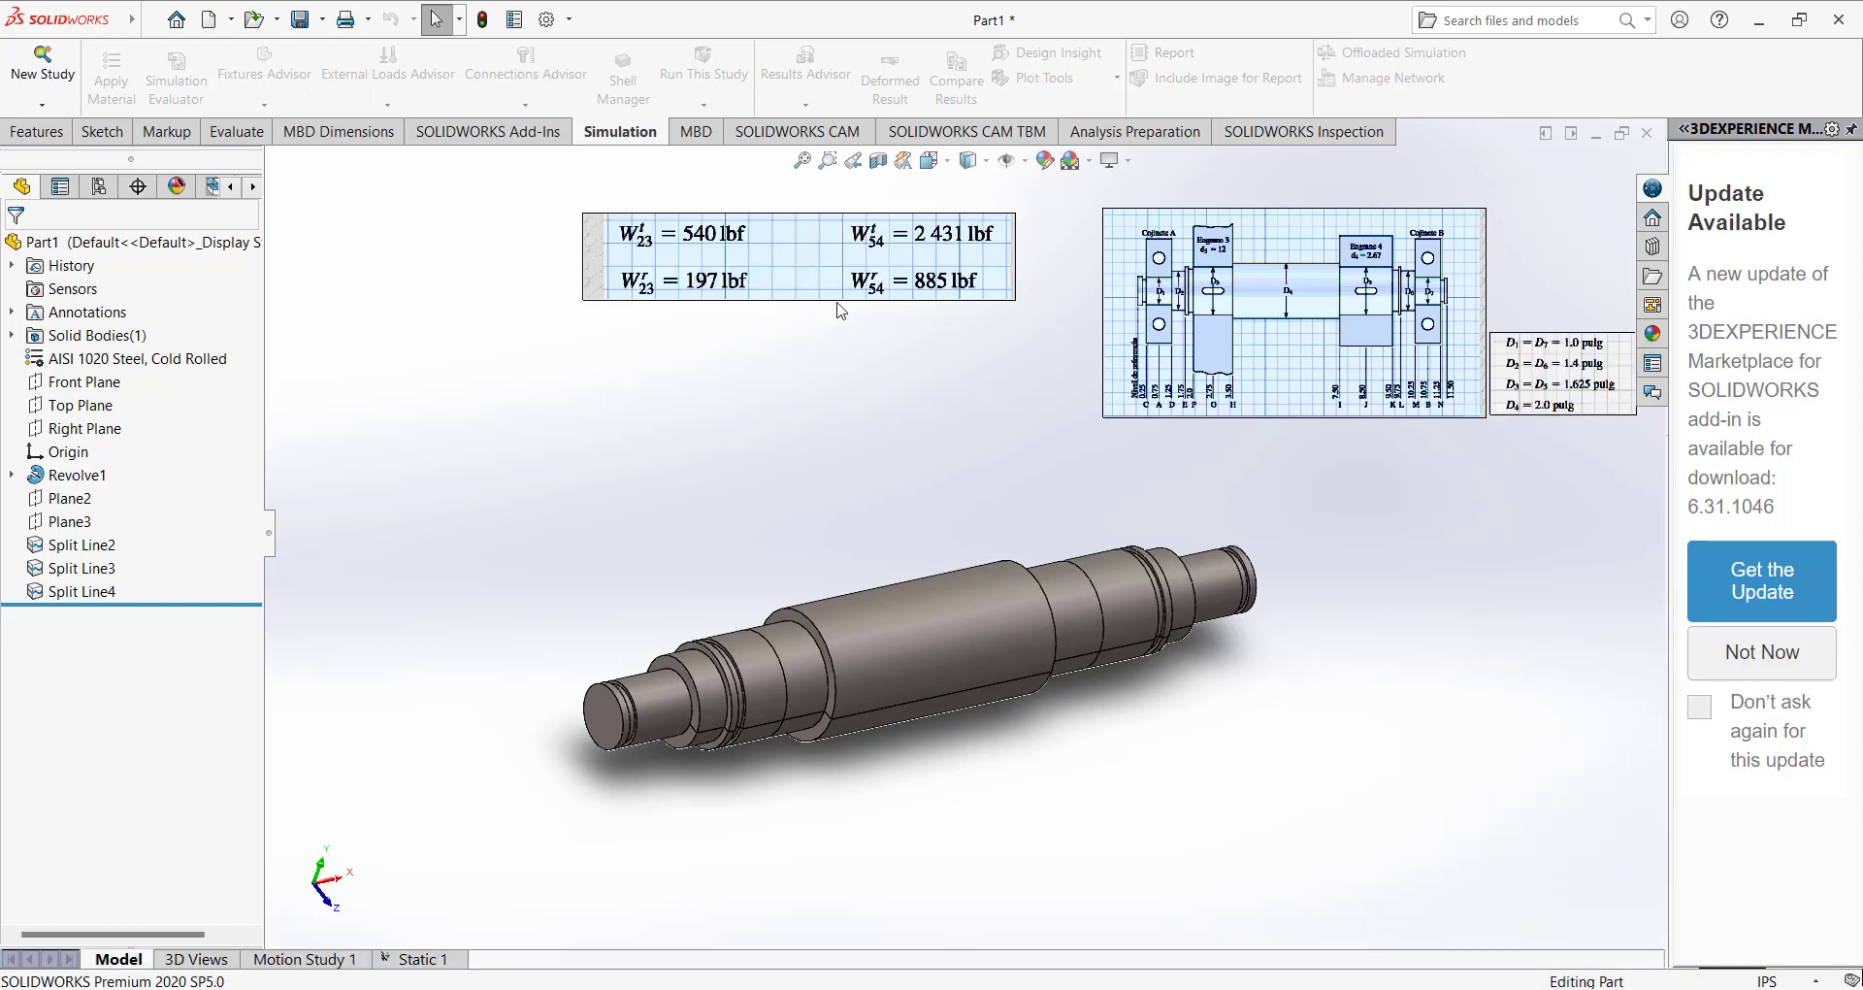
pyautogui.moveTo(715, 274); pyautogui.dragTo(697, 313)
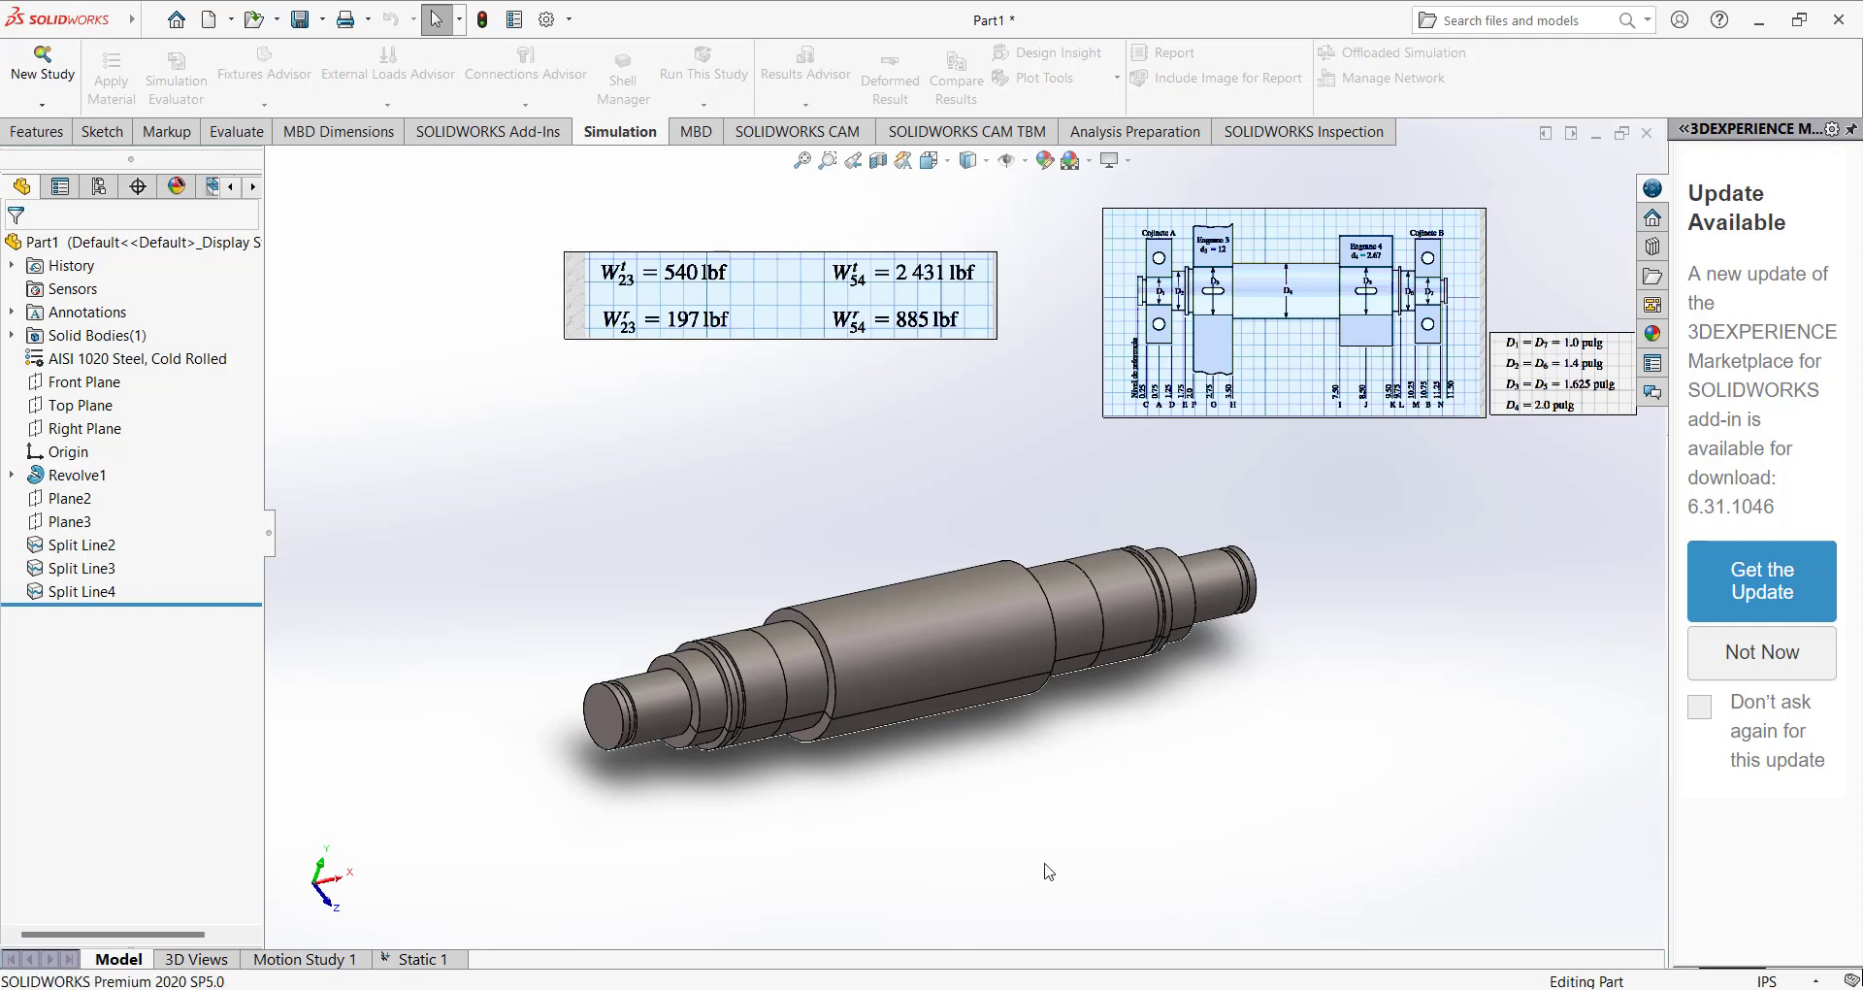
# Switch to the PDF in Firefox and capture a screen clip of the shaft's free-body diagram on page 4.
pyautogui.moveTo(1000, 987)
pyautogui.click(1208, 907)
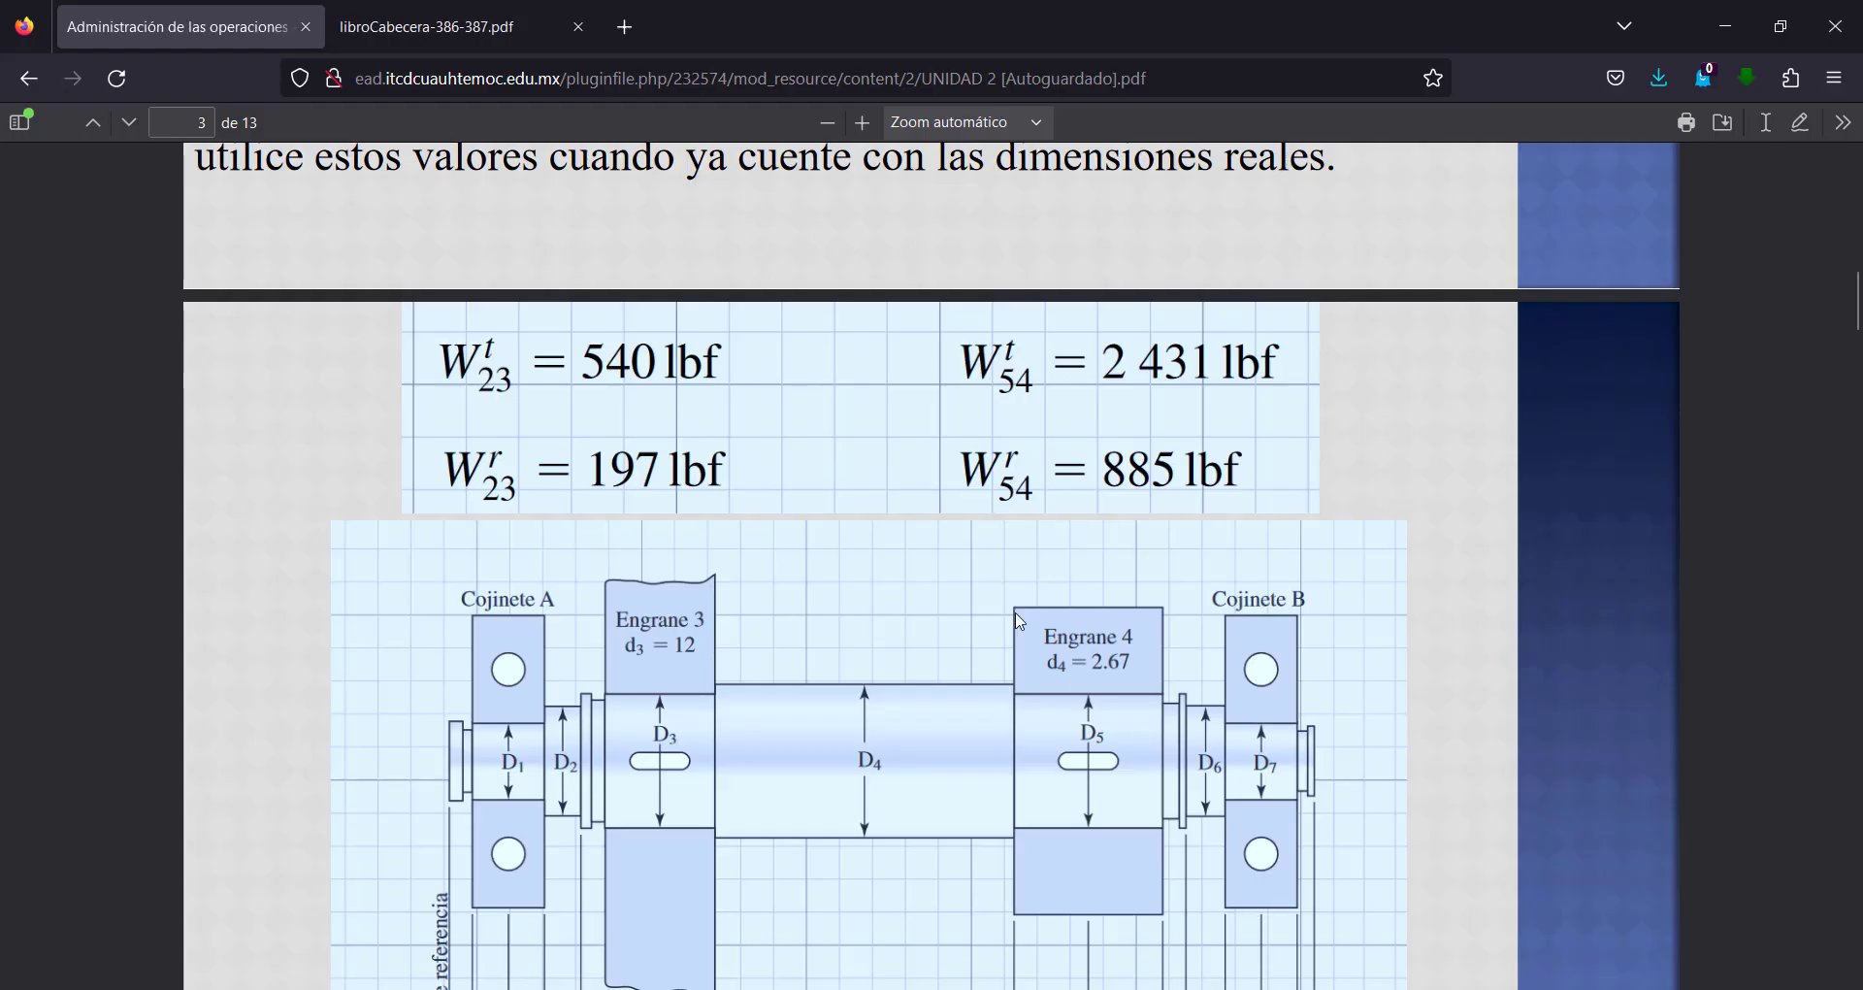
pyautogui.scroll(-6, 1018, 611)
pyautogui.scroll(-4, 1018, 611)
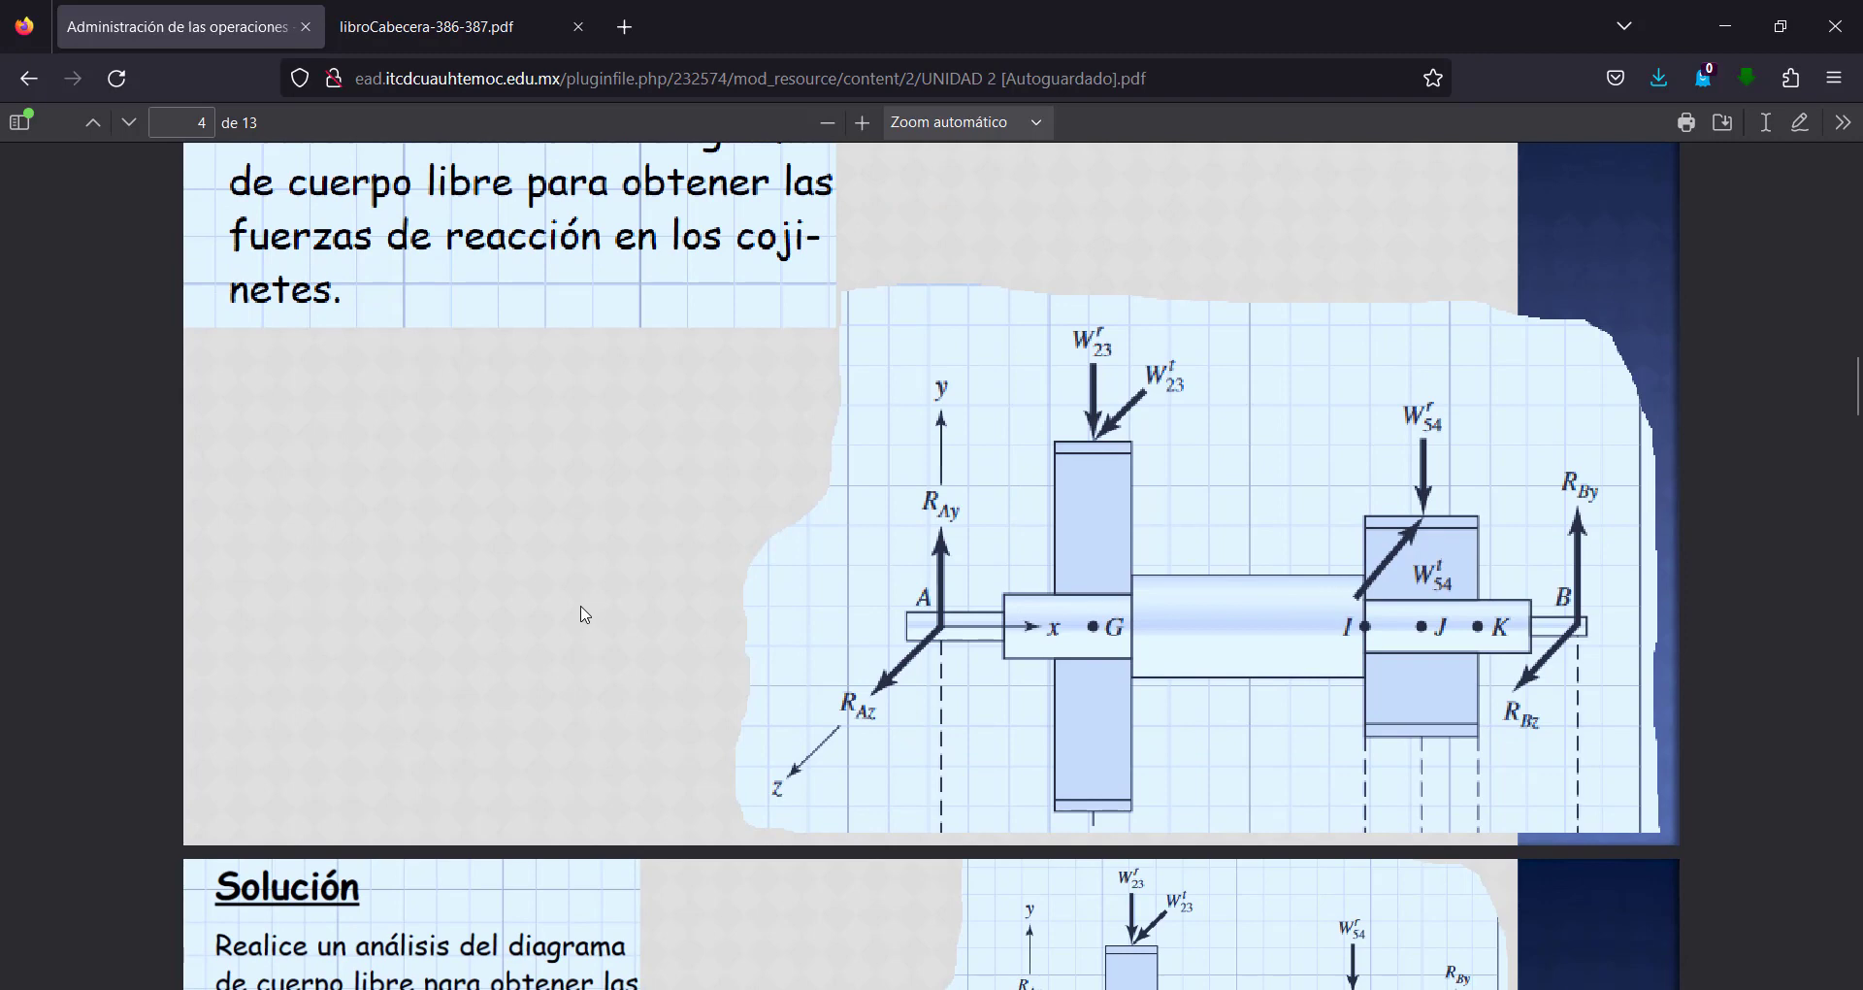
pyautogui.press('super+shift+s')
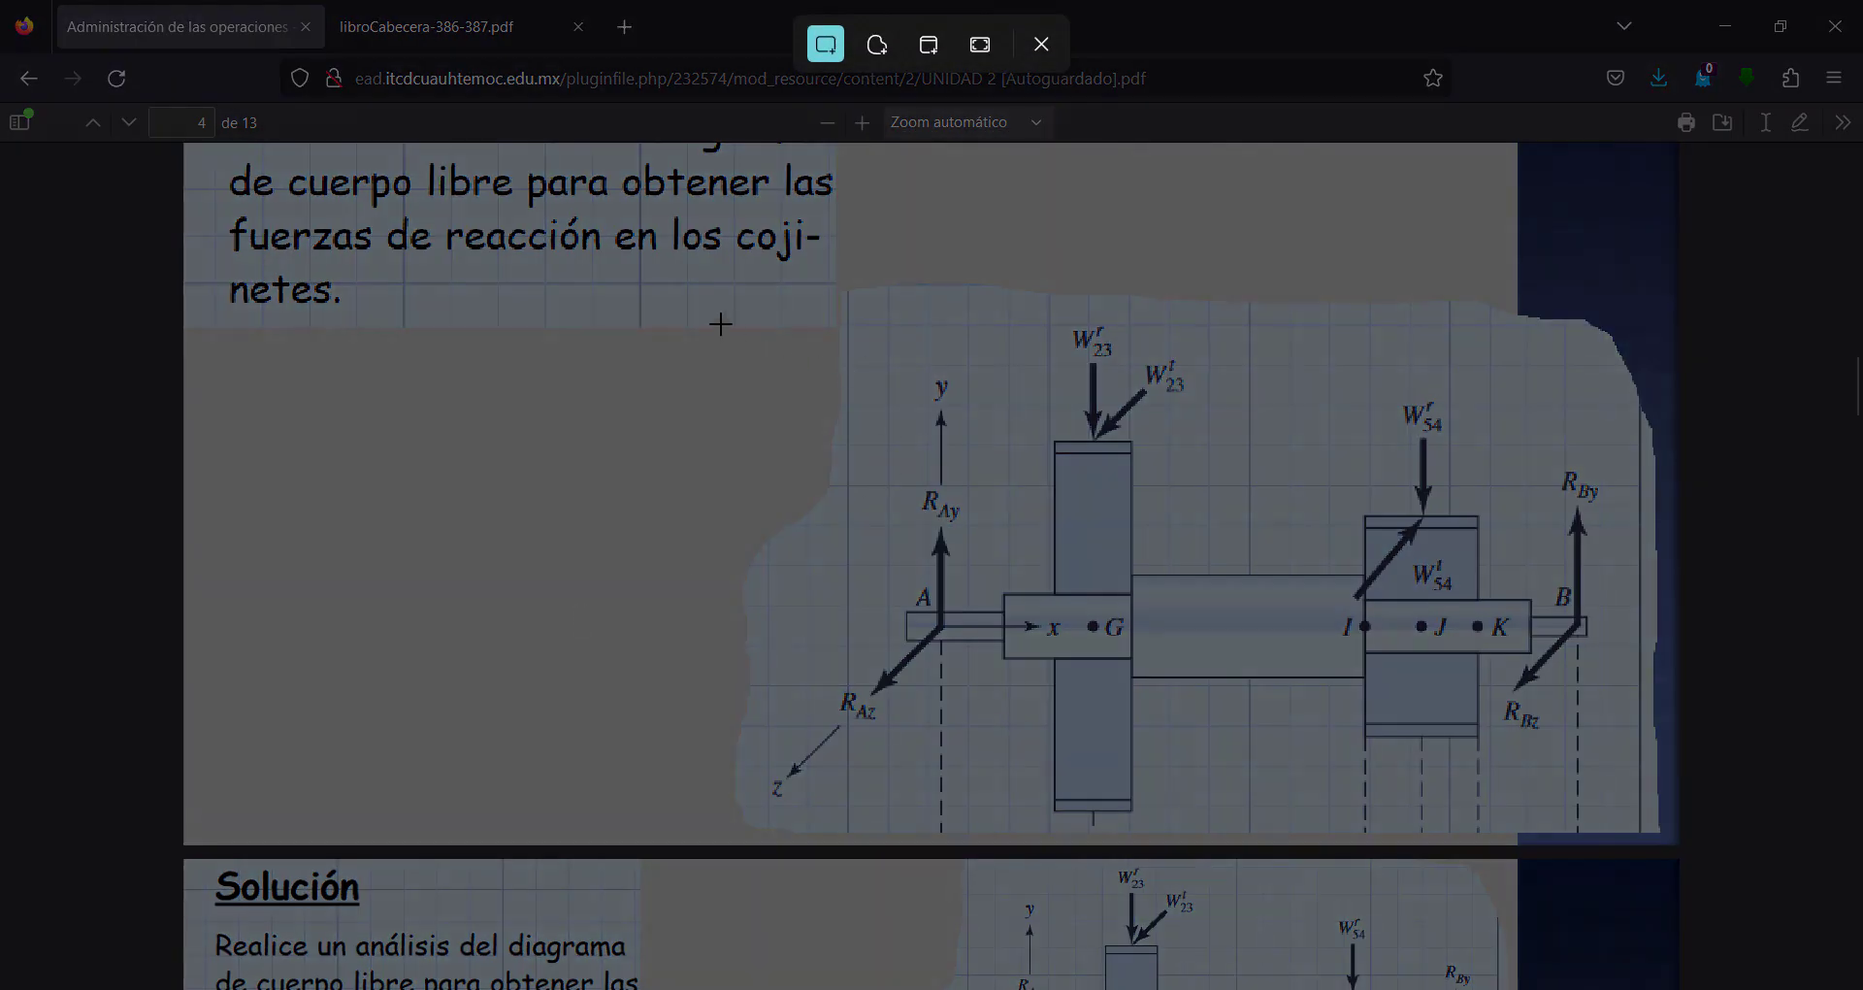
pyautogui.moveTo(720, 324); pyautogui.dragTo(1637, 830)
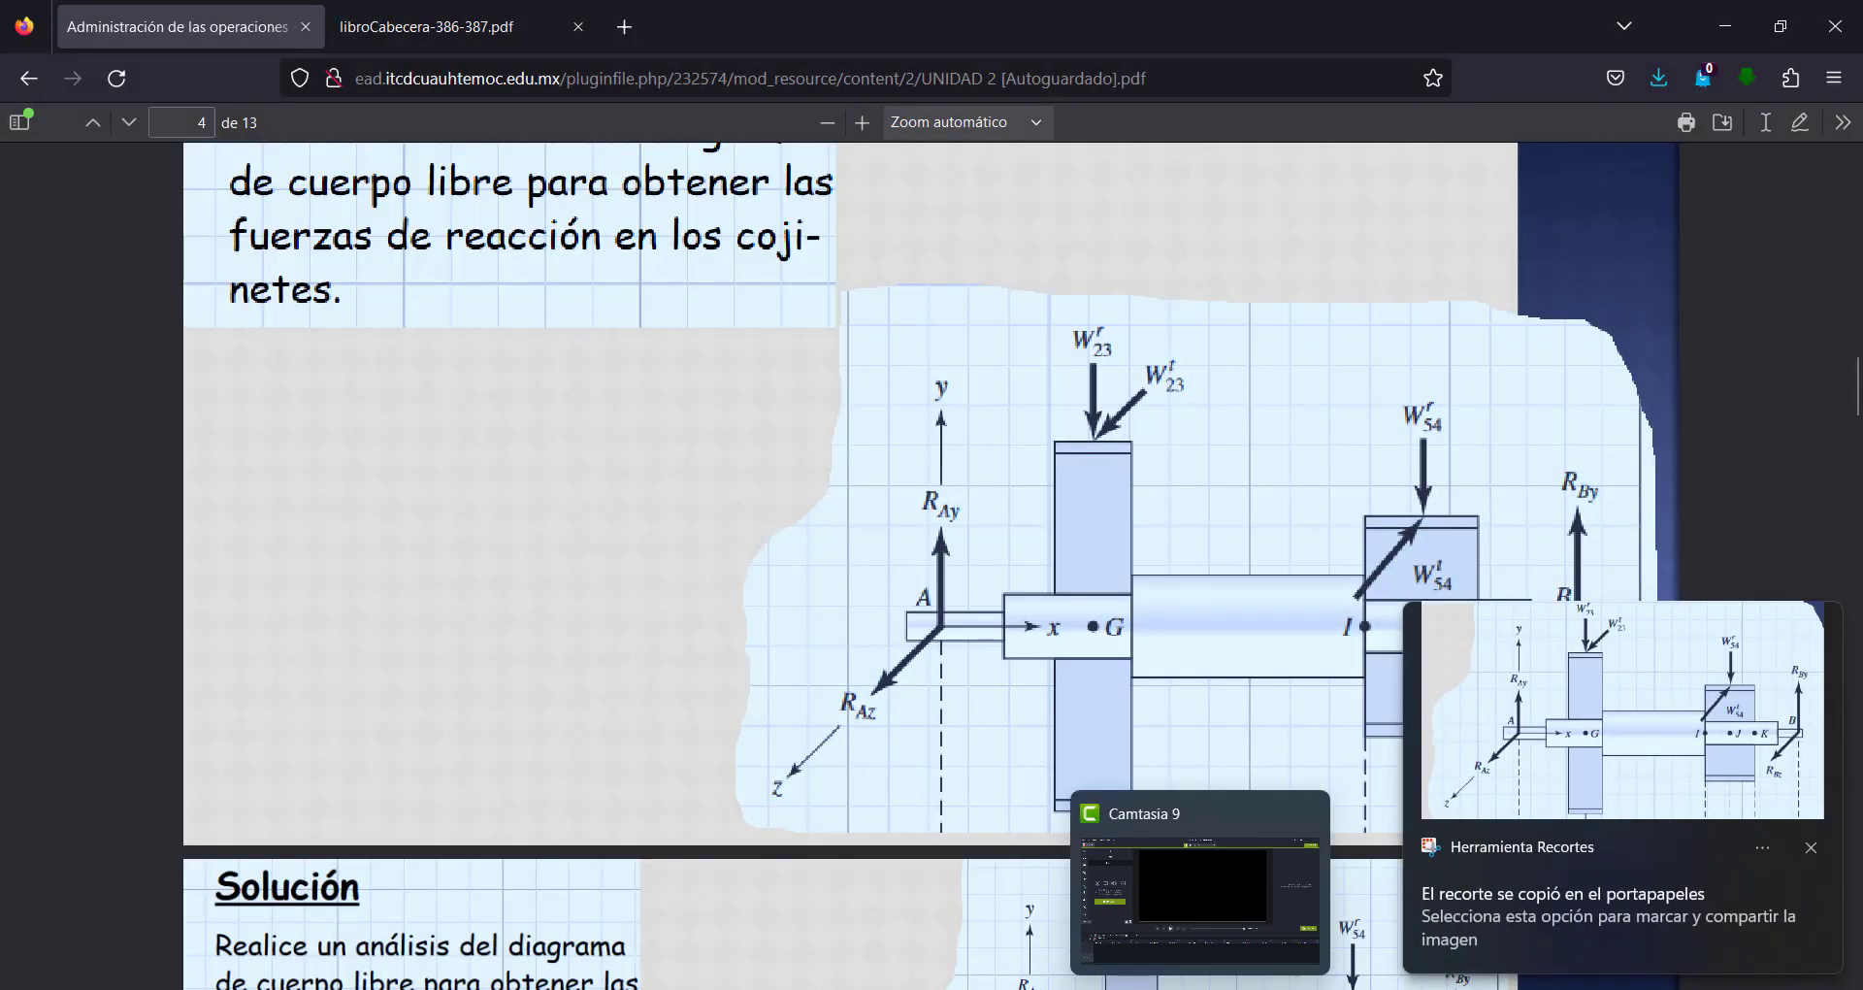
pyautogui.moveTo(951, 794)
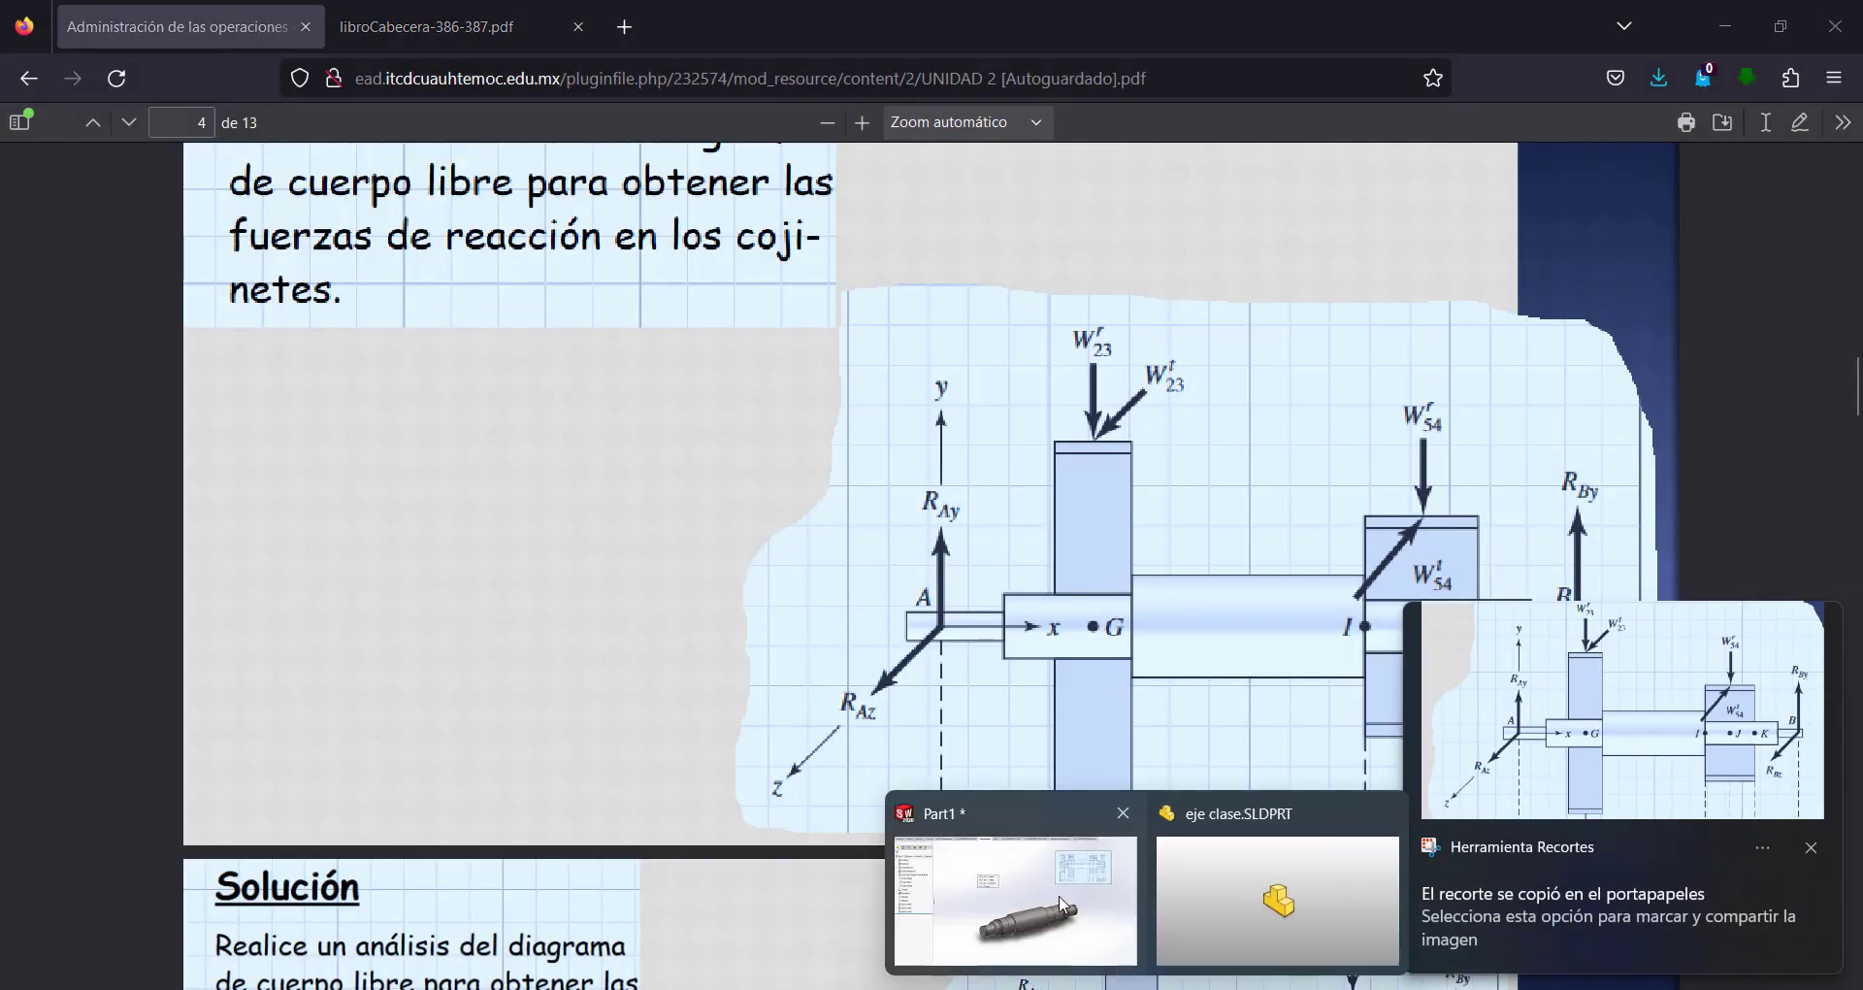
pyautogui.click(1810, 847)
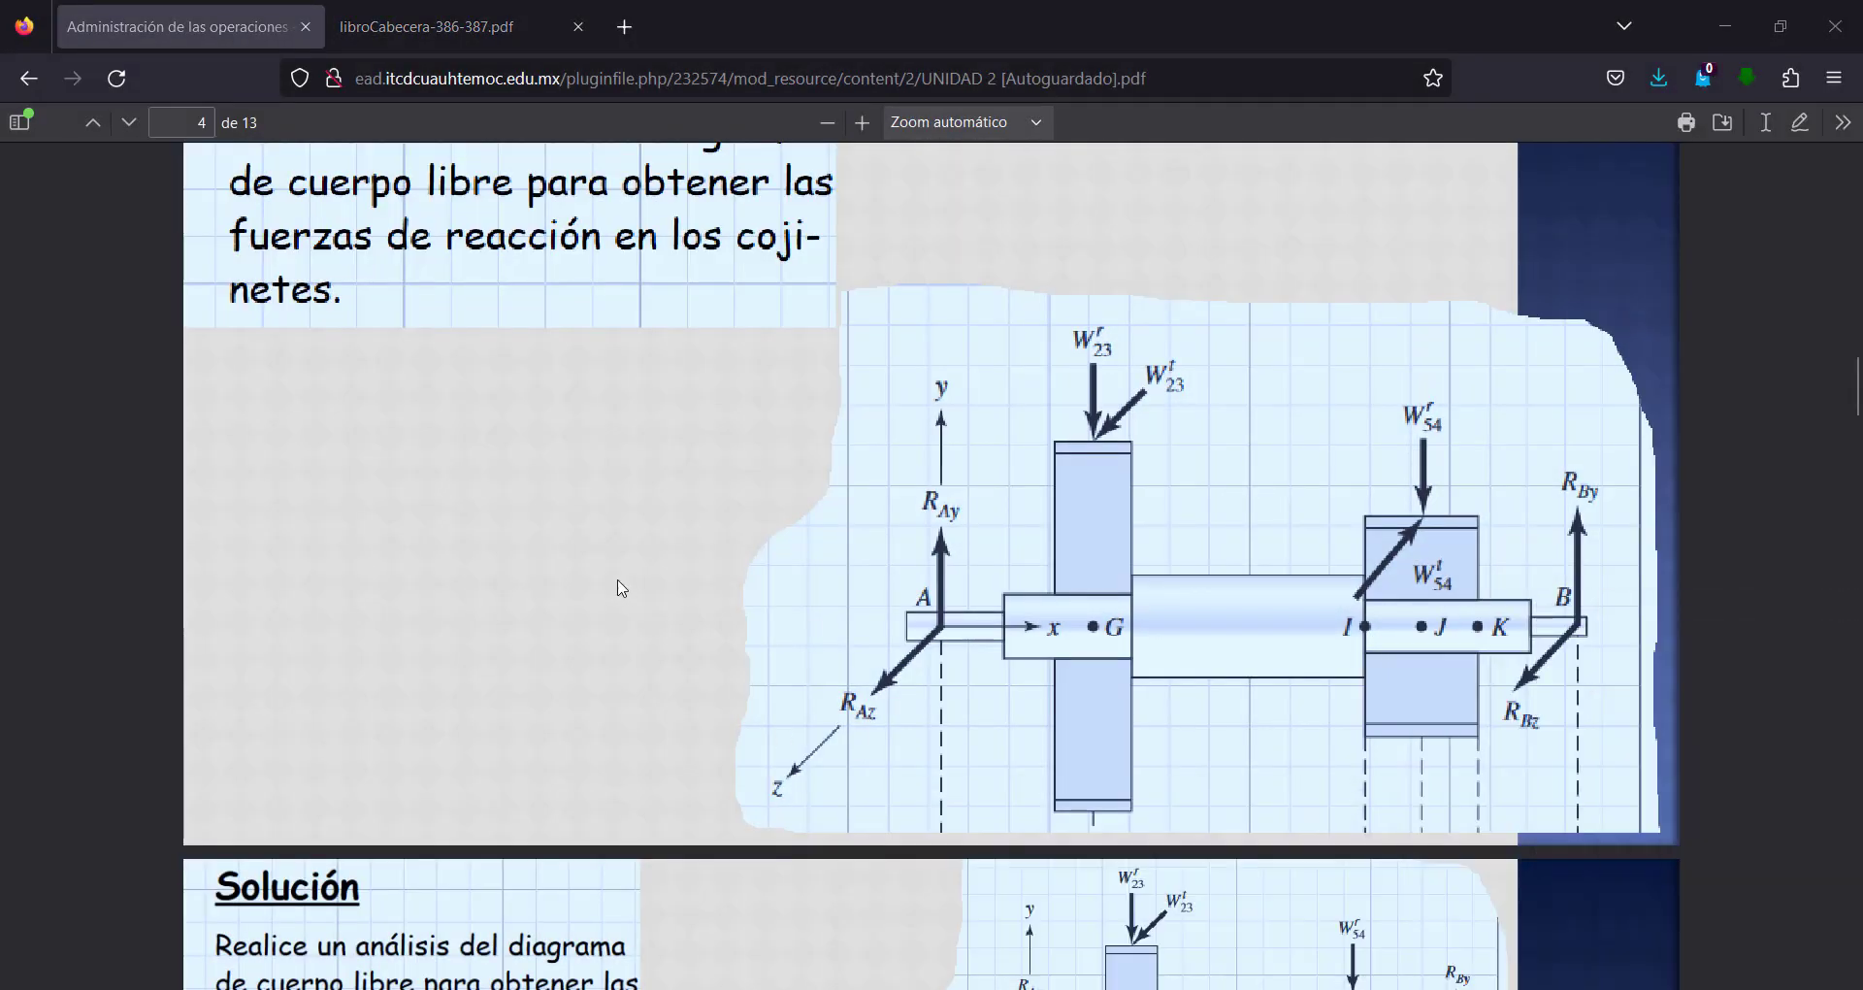
# Return to Part1 in SOLIDWORKS, paste the free-body diagram, shrink it and arrange it with the gear load image below the shaft.
pyautogui.moveTo(1145, 986)
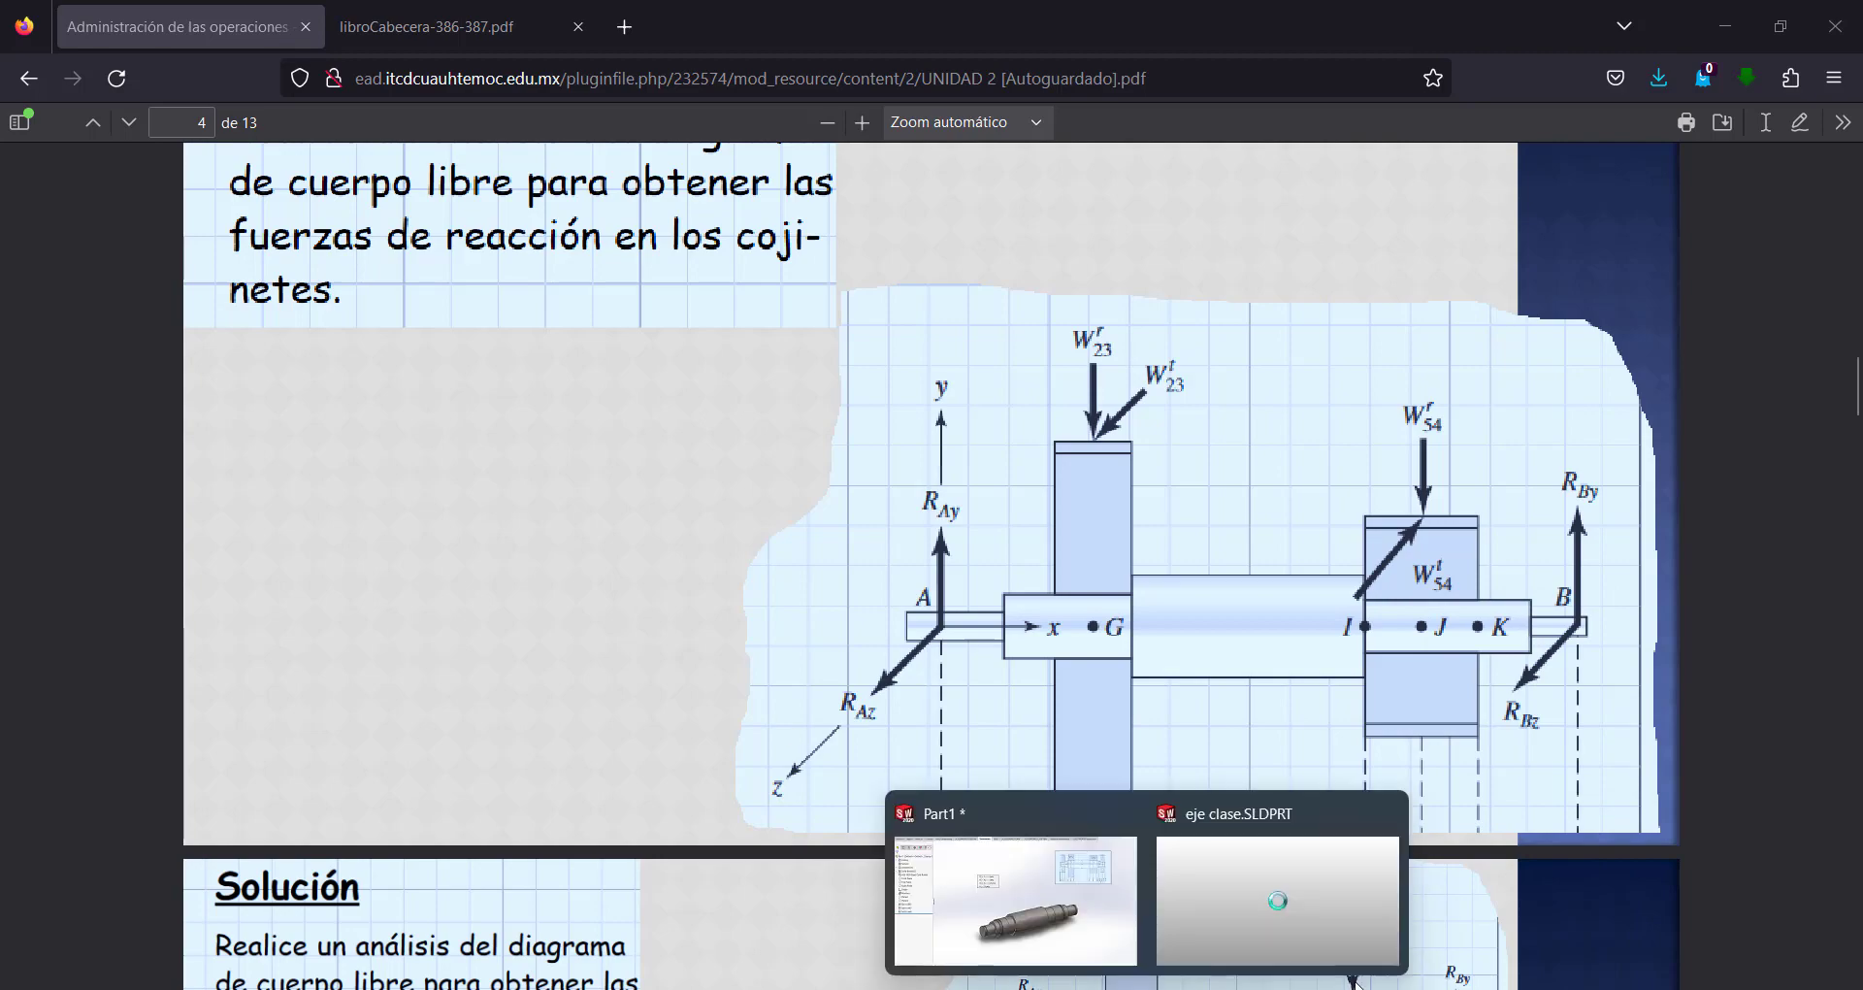
pyautogui.click(1094, 903)
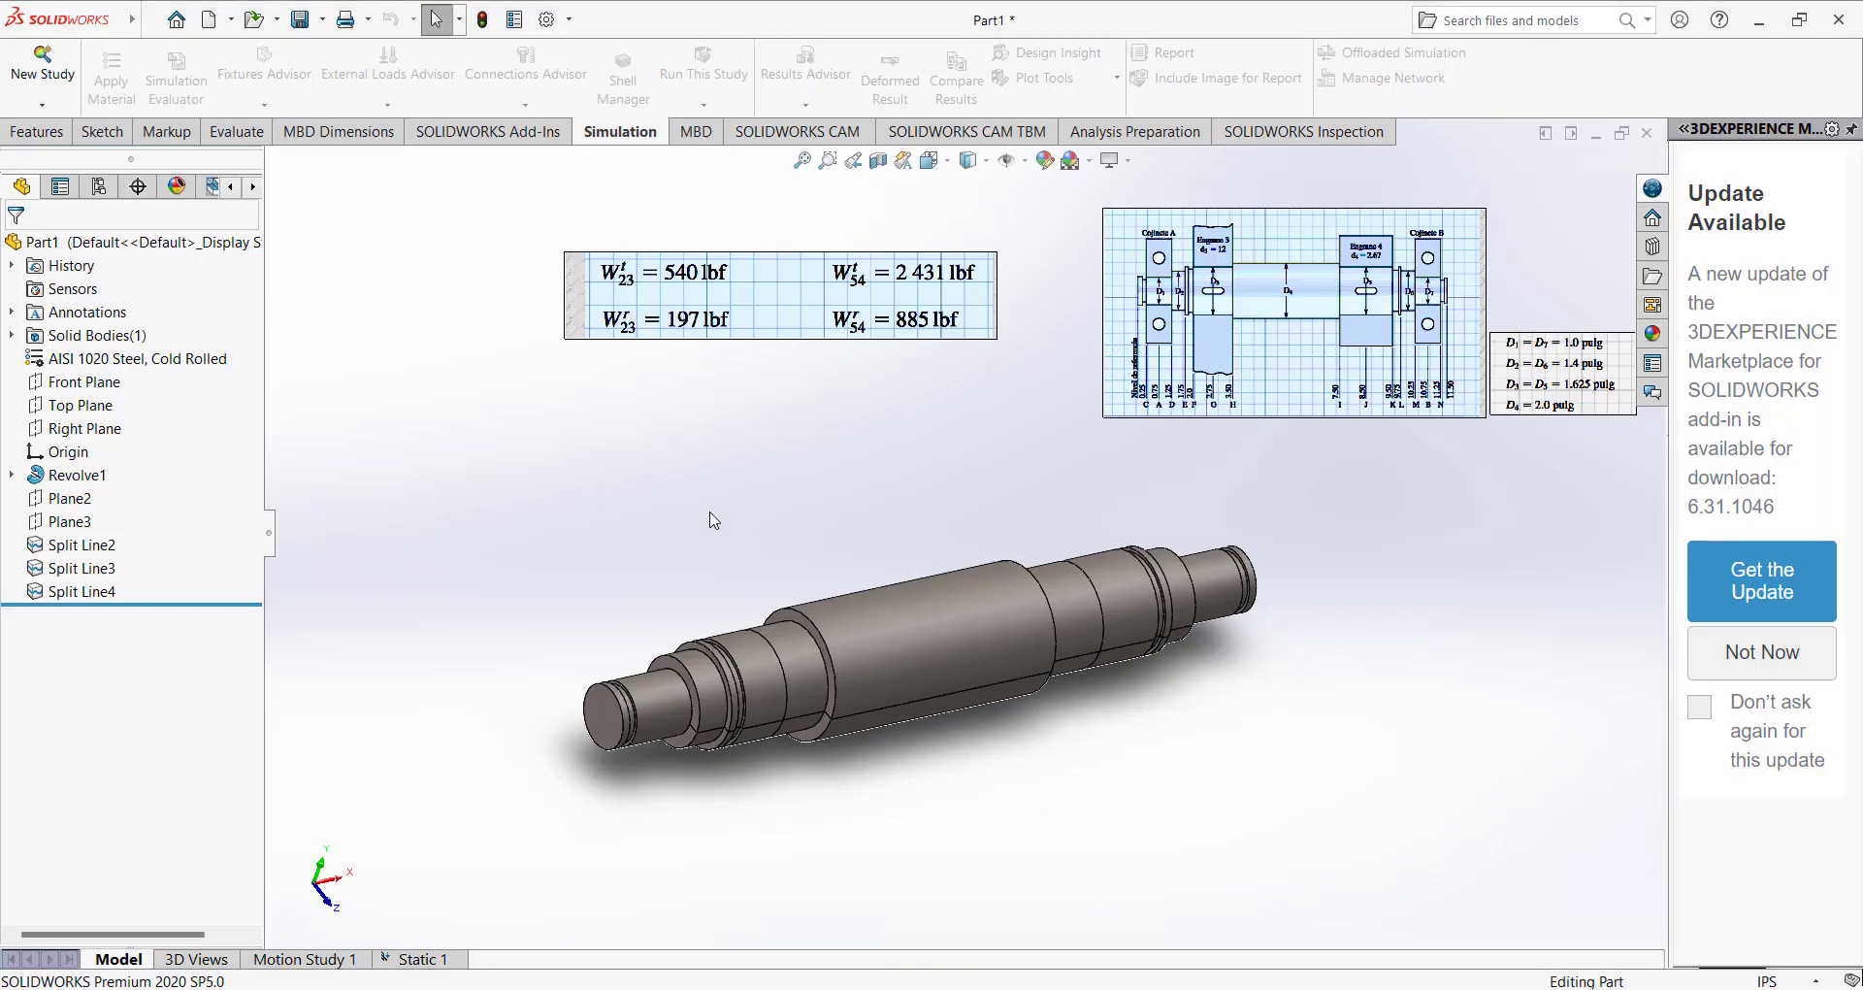
pyautogui.hotkey('ctrl', 'v')
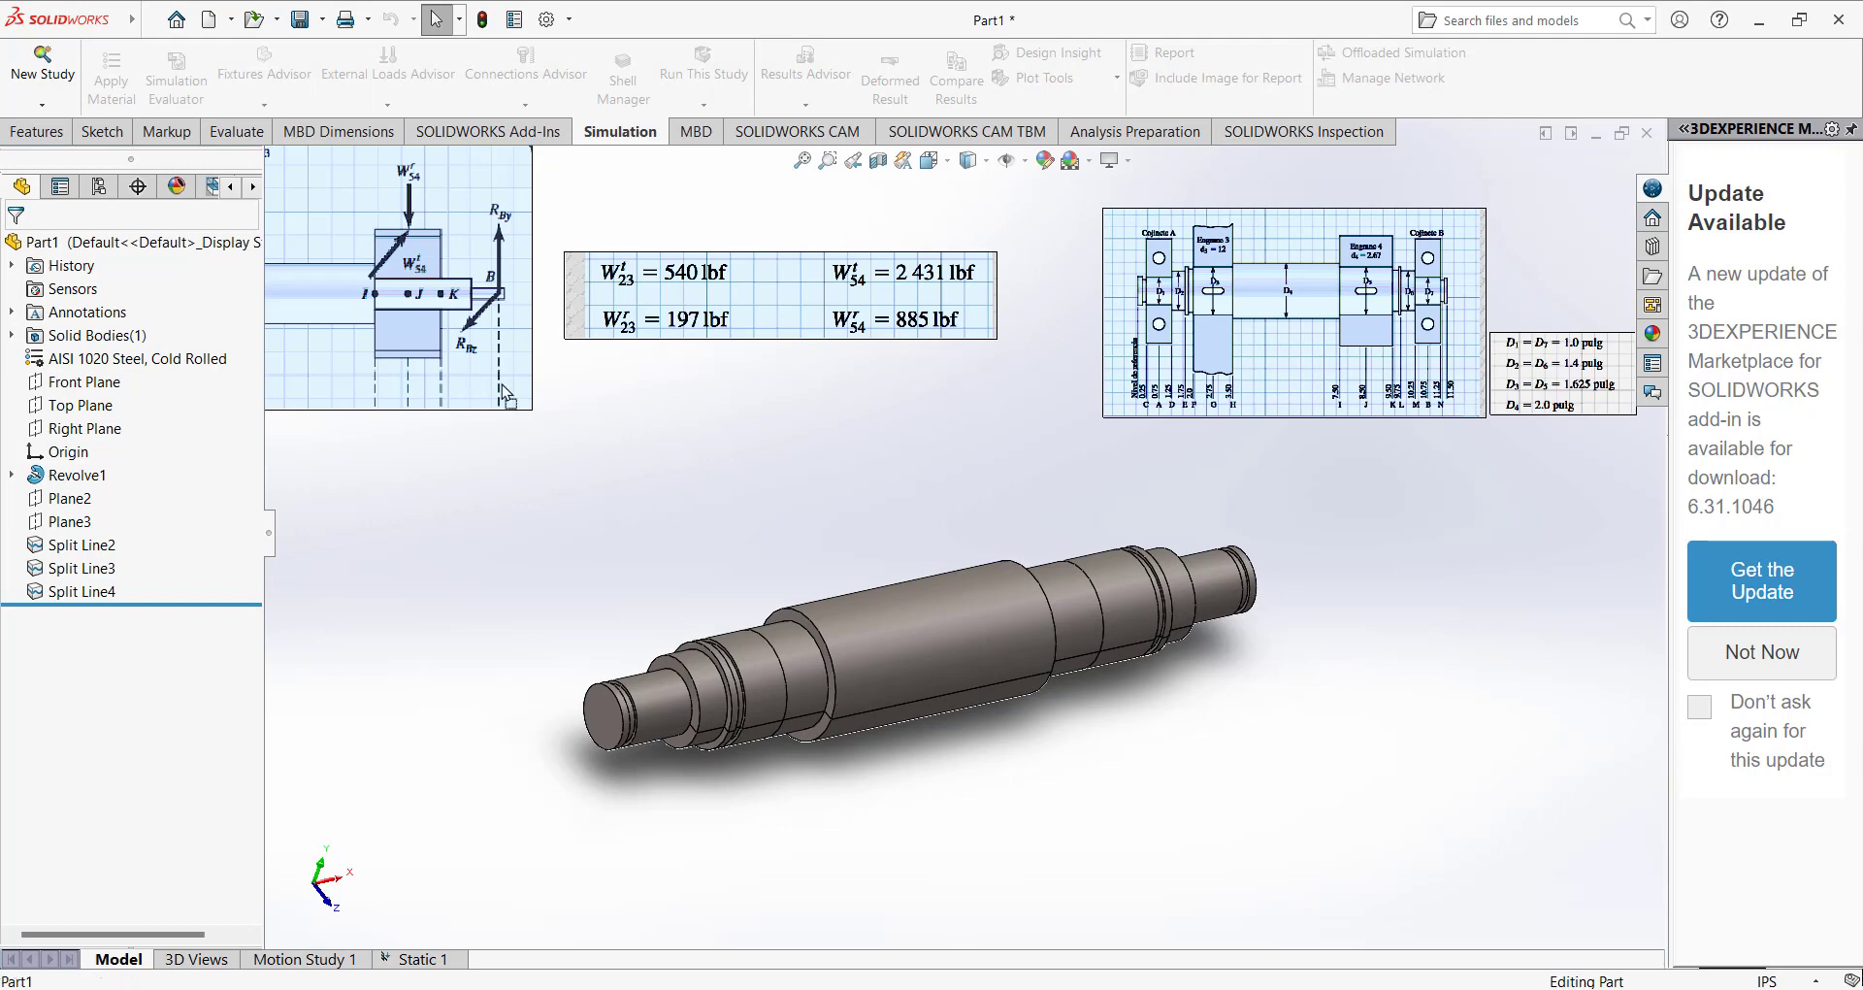
pyautogui.moveTo(508, 383); pyautogui.dragTo(776, 538)
pyautogui.moveTo(528, 477); pyautogui.dragTo(402, 506)
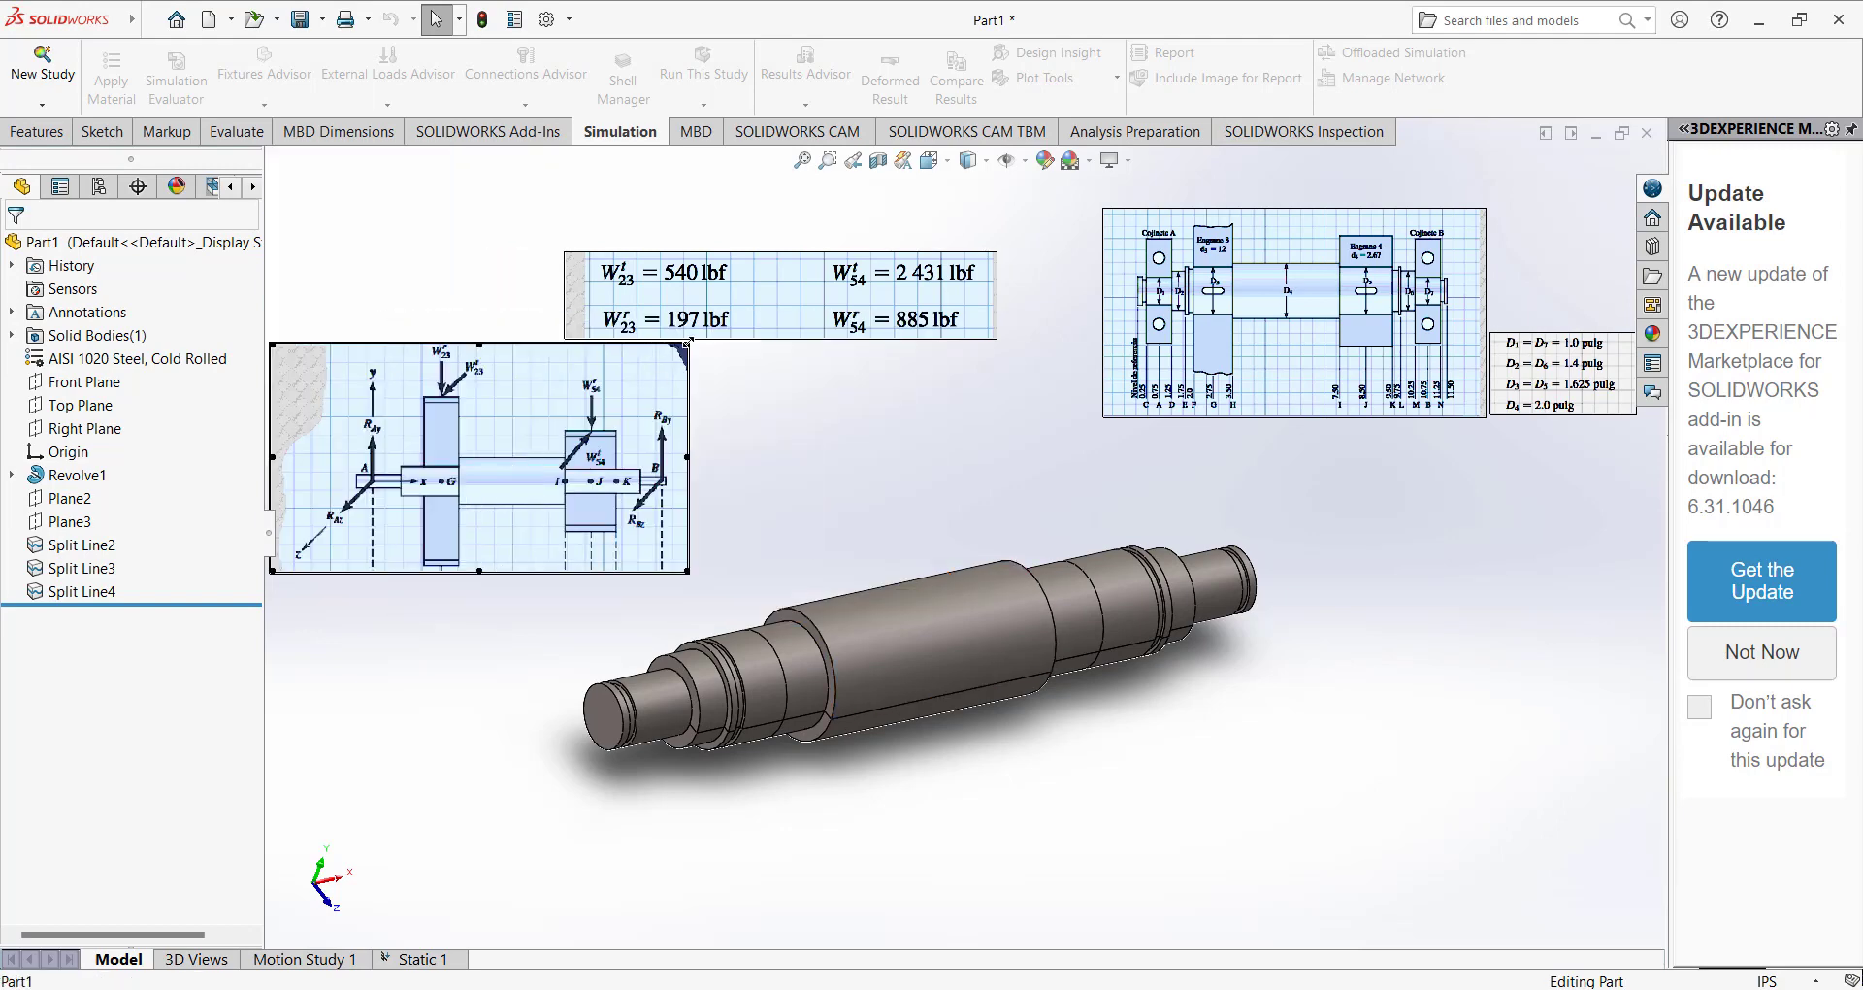
pyautogui.click(703, 312)
pyautogui.moveTo(549, 294); pyautogui.dragTo(376, 272)
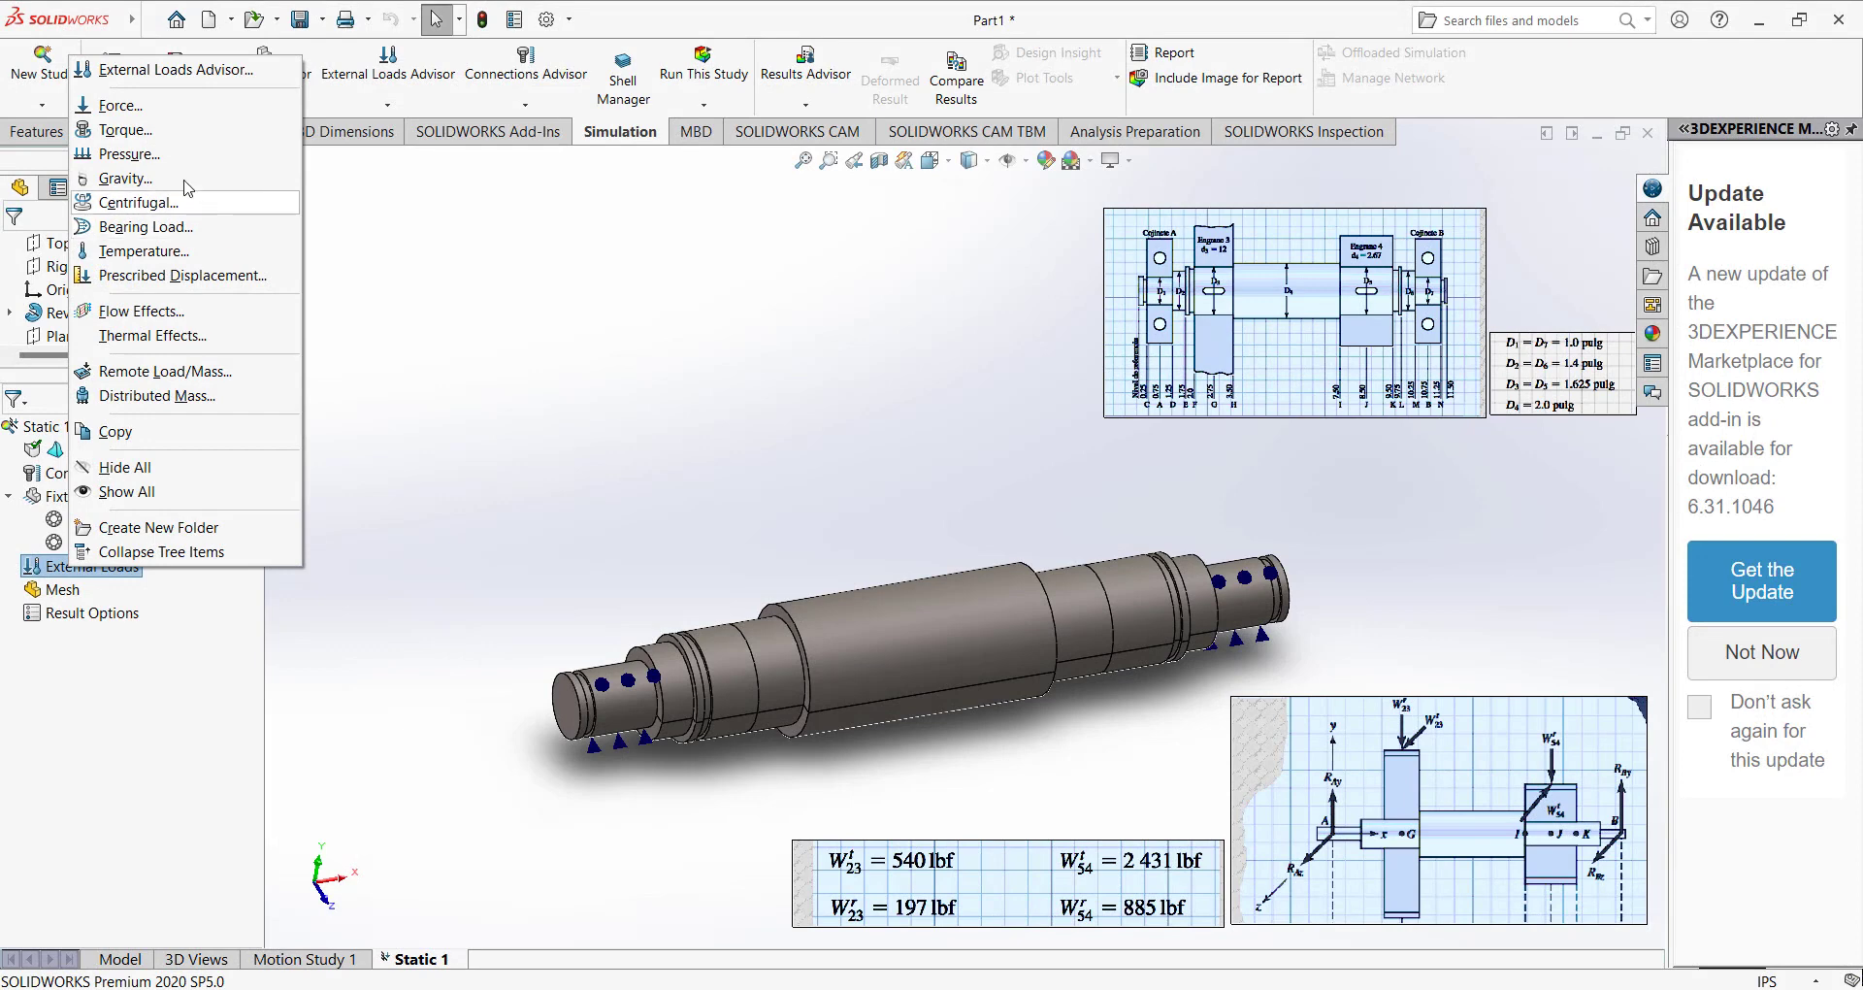
# Start a force load that acts in a selected direction and uses English (IPS) units.
pyautogui.click(120, 105)
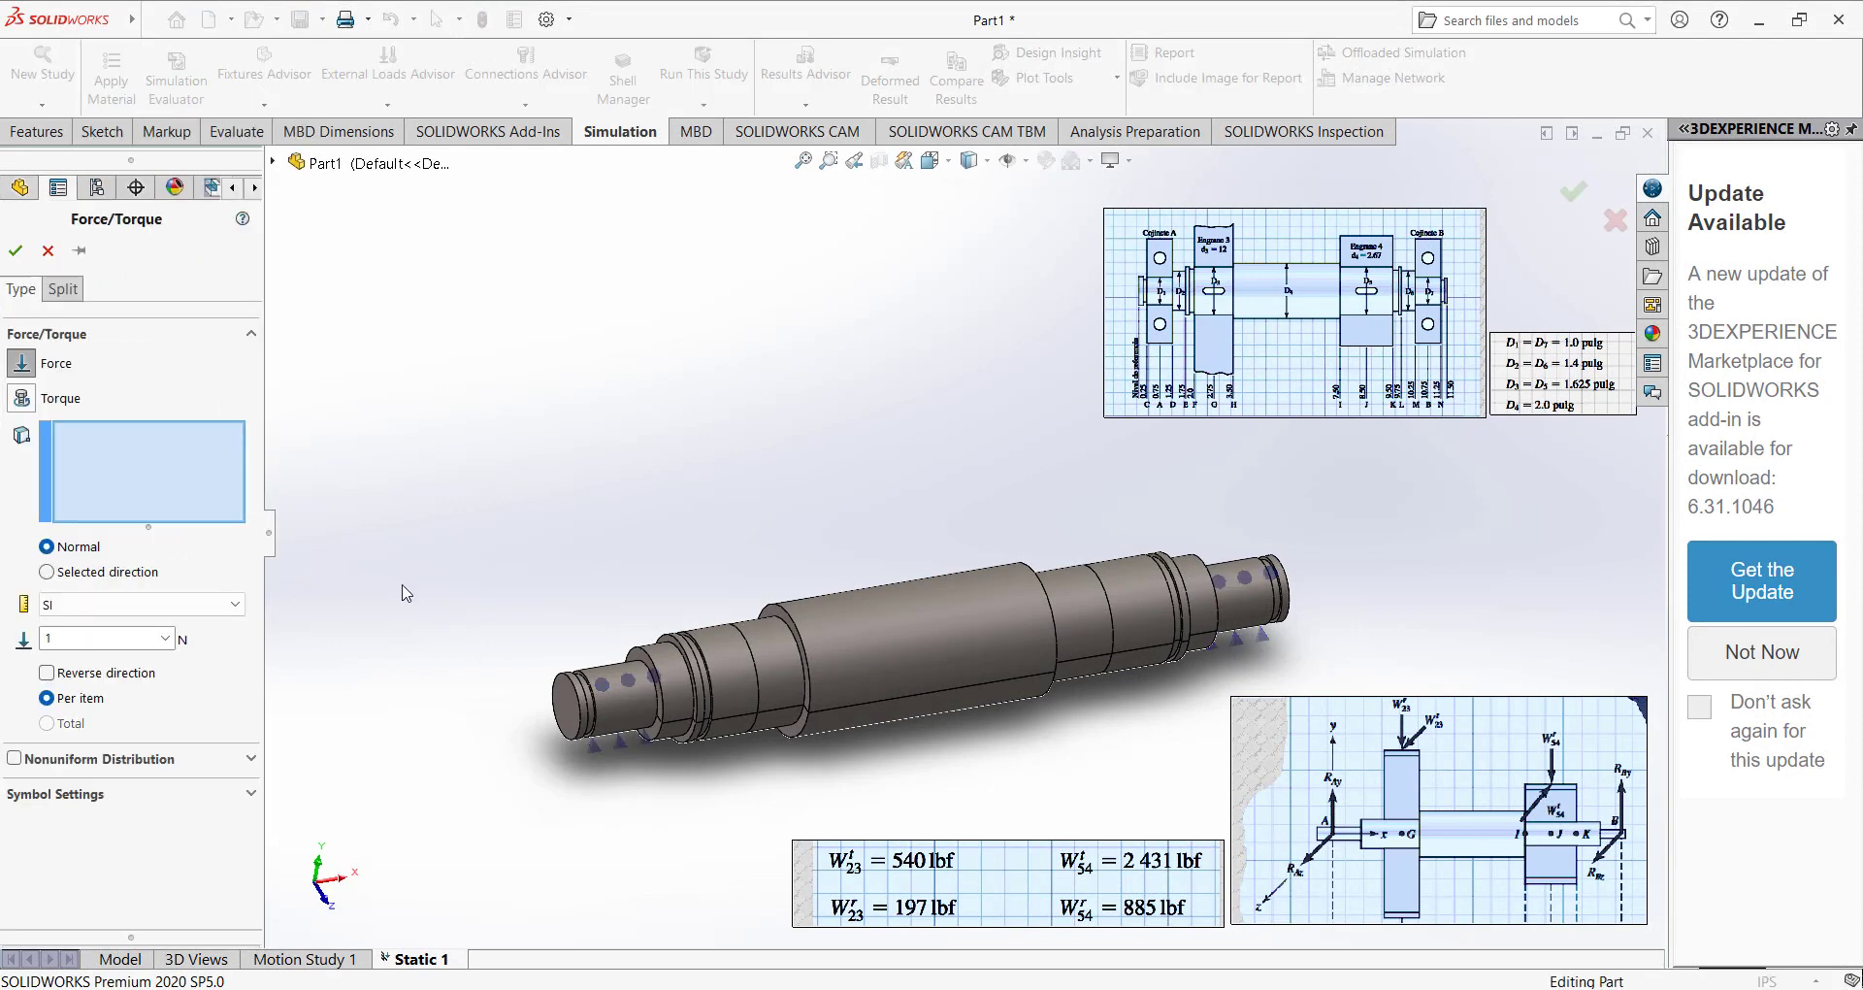
pyautogui.click(76, 578)
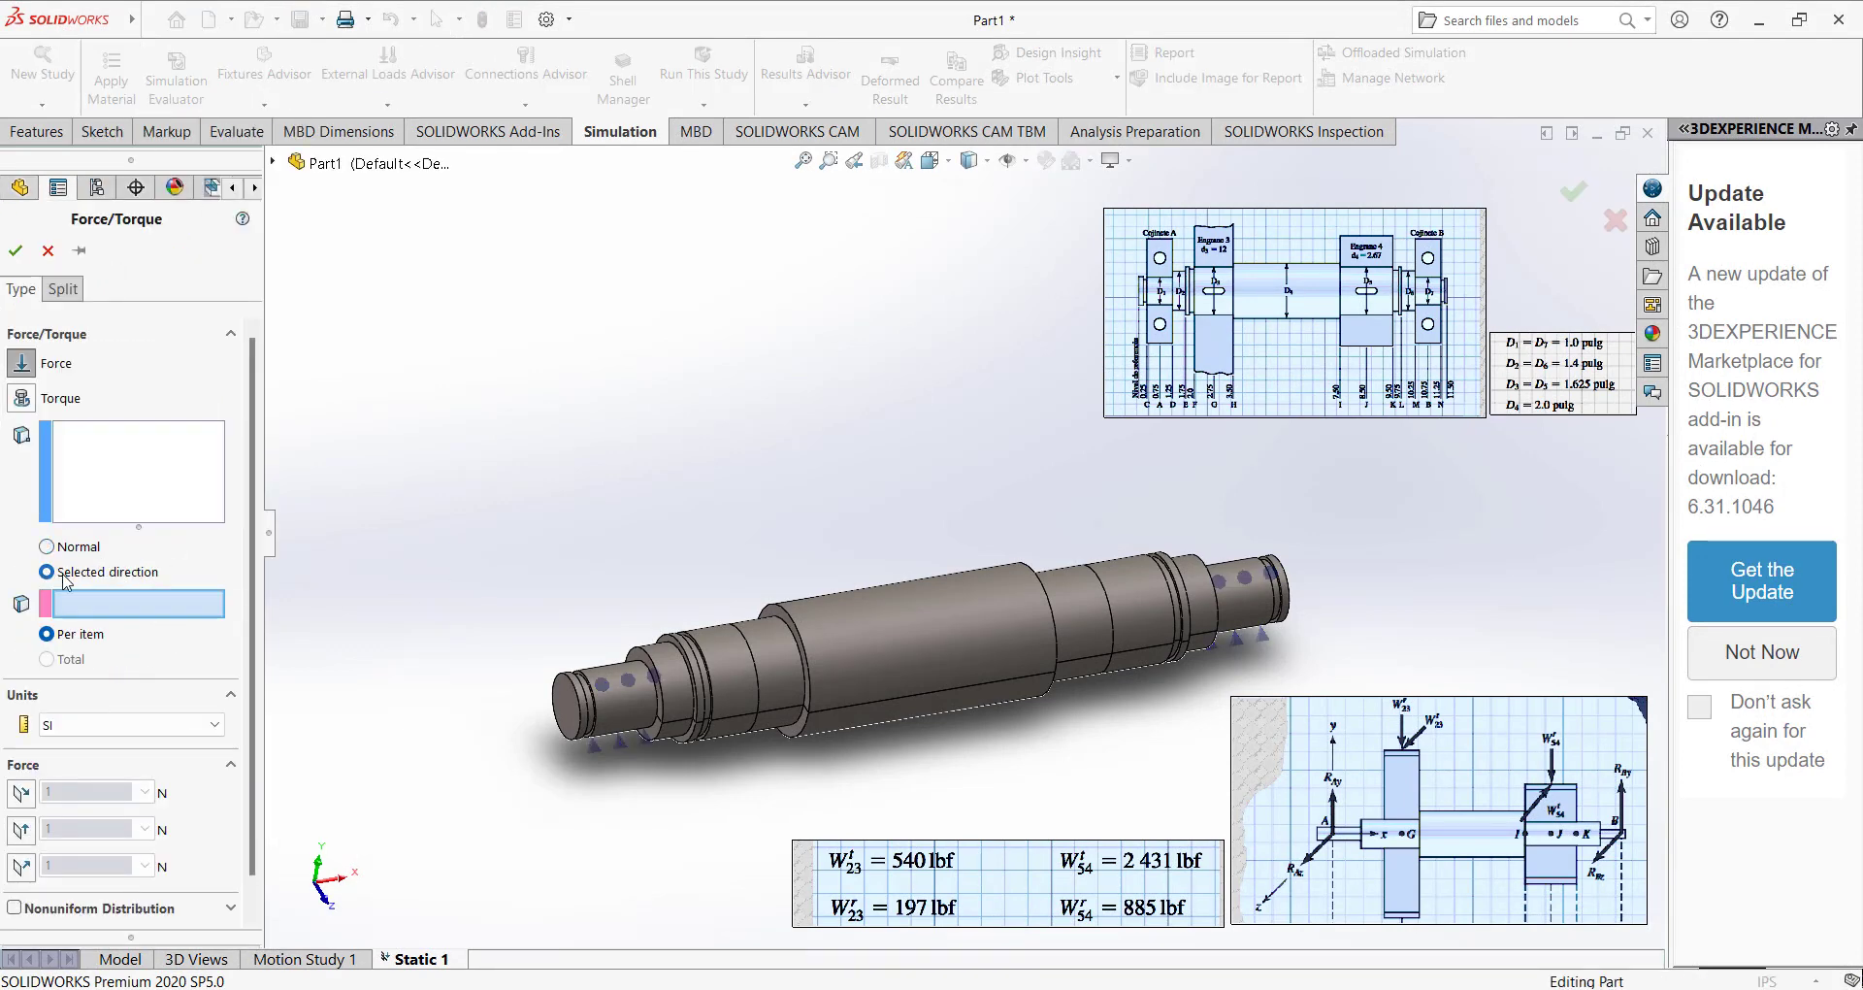
pyautogui.click(88, 722)
pyautogui.click(85, 761)
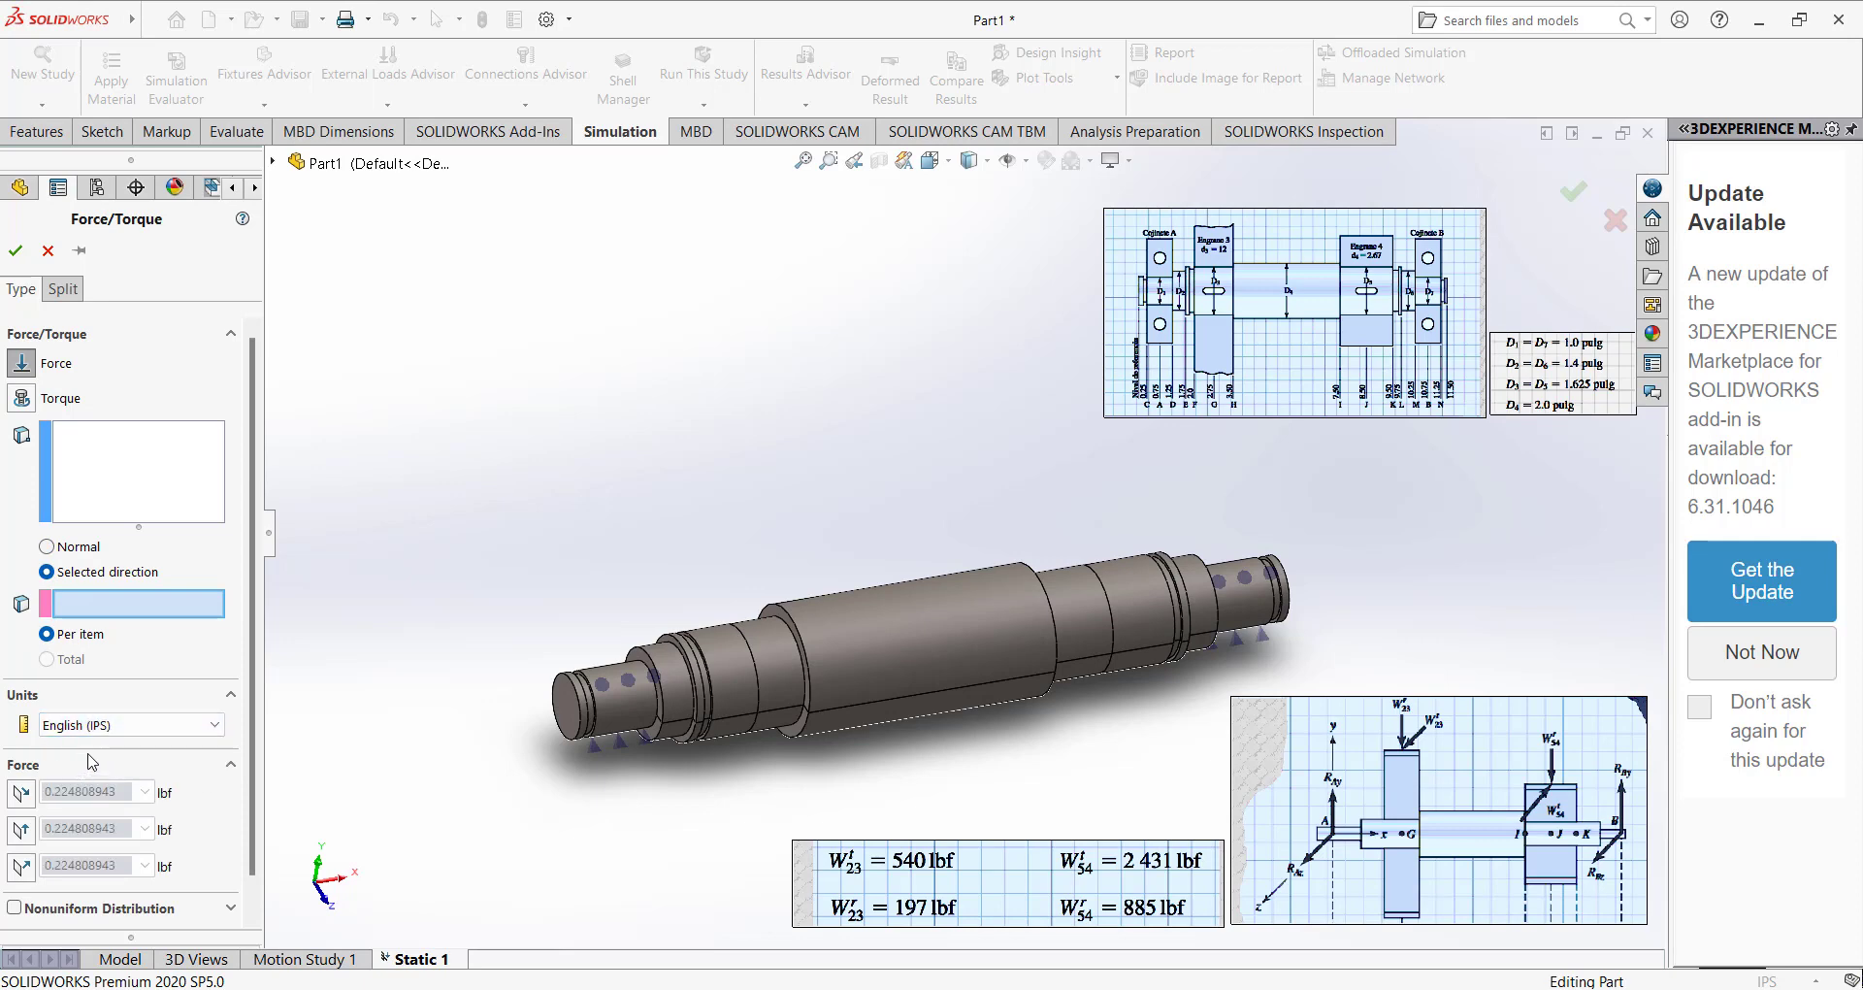
# Apply the force to both split faces of the gear seat left of the central shaft section, with the Top Plane as direction reference.
pyautogui.click(134, 461)
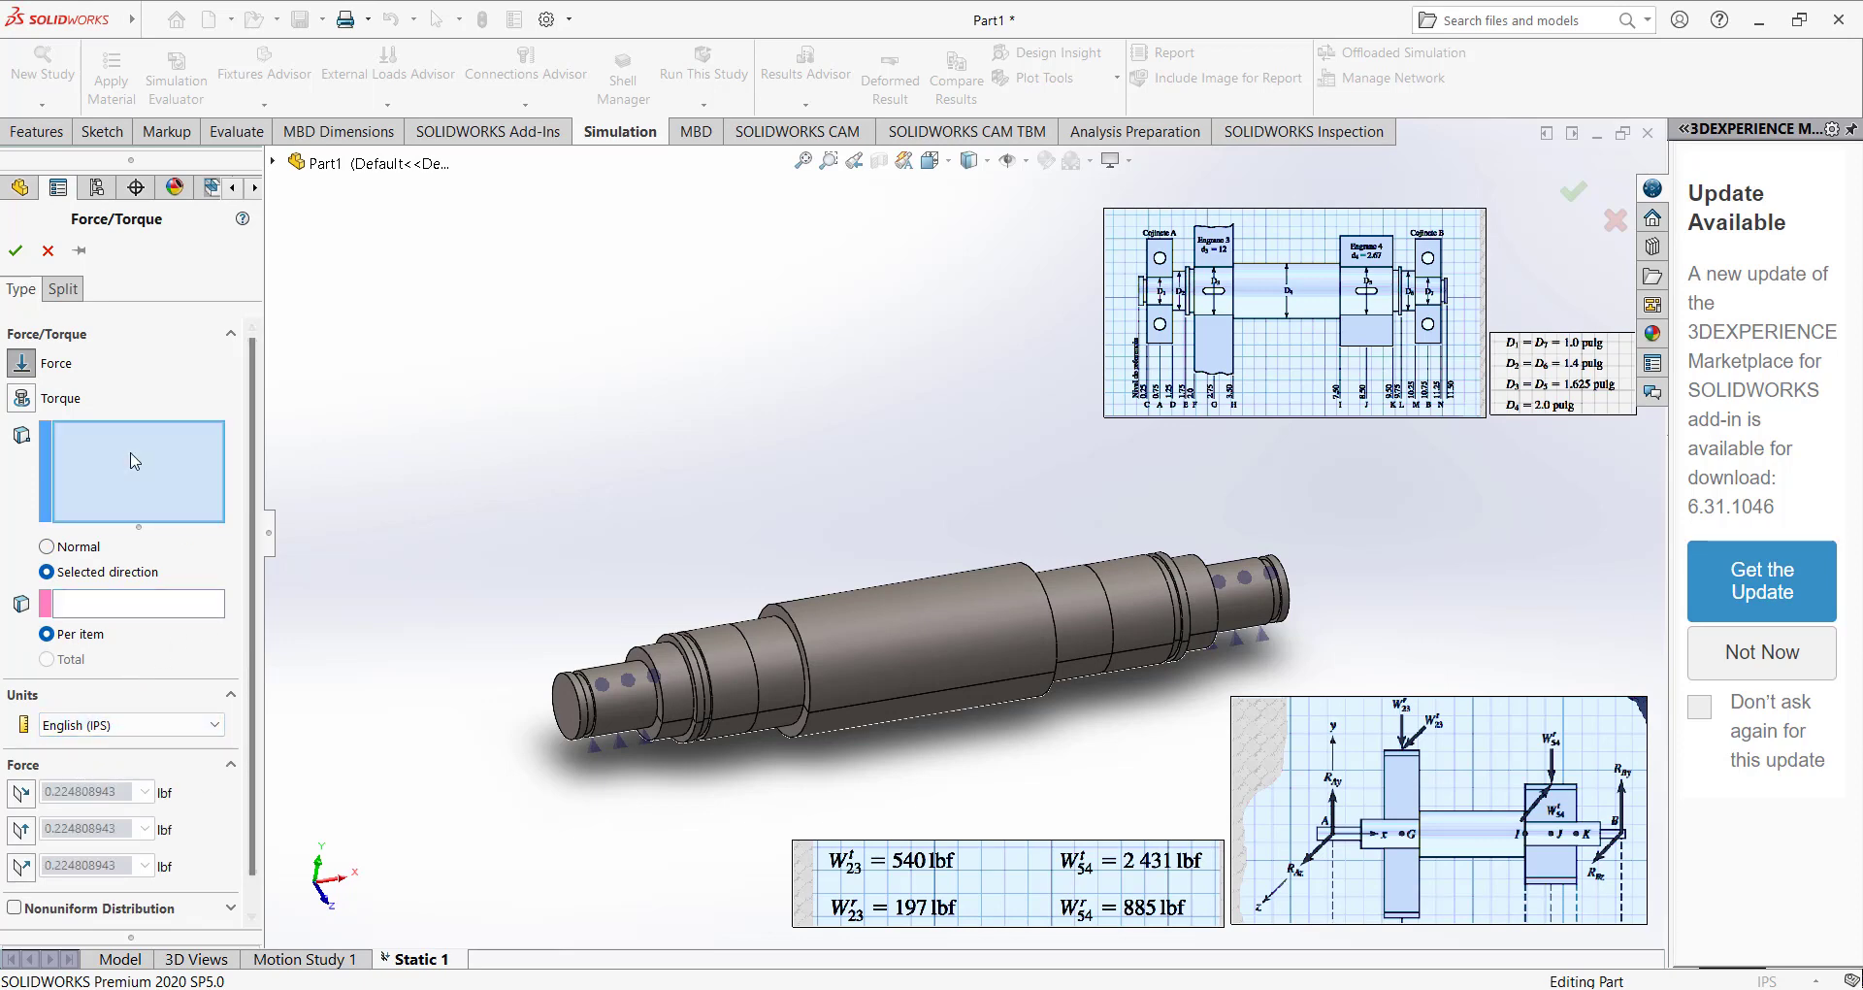
pyautogui.click(778, 654)
pyautogui.moveTo(776, 683); pyautogui.dragTo(747, 616, button='middle')
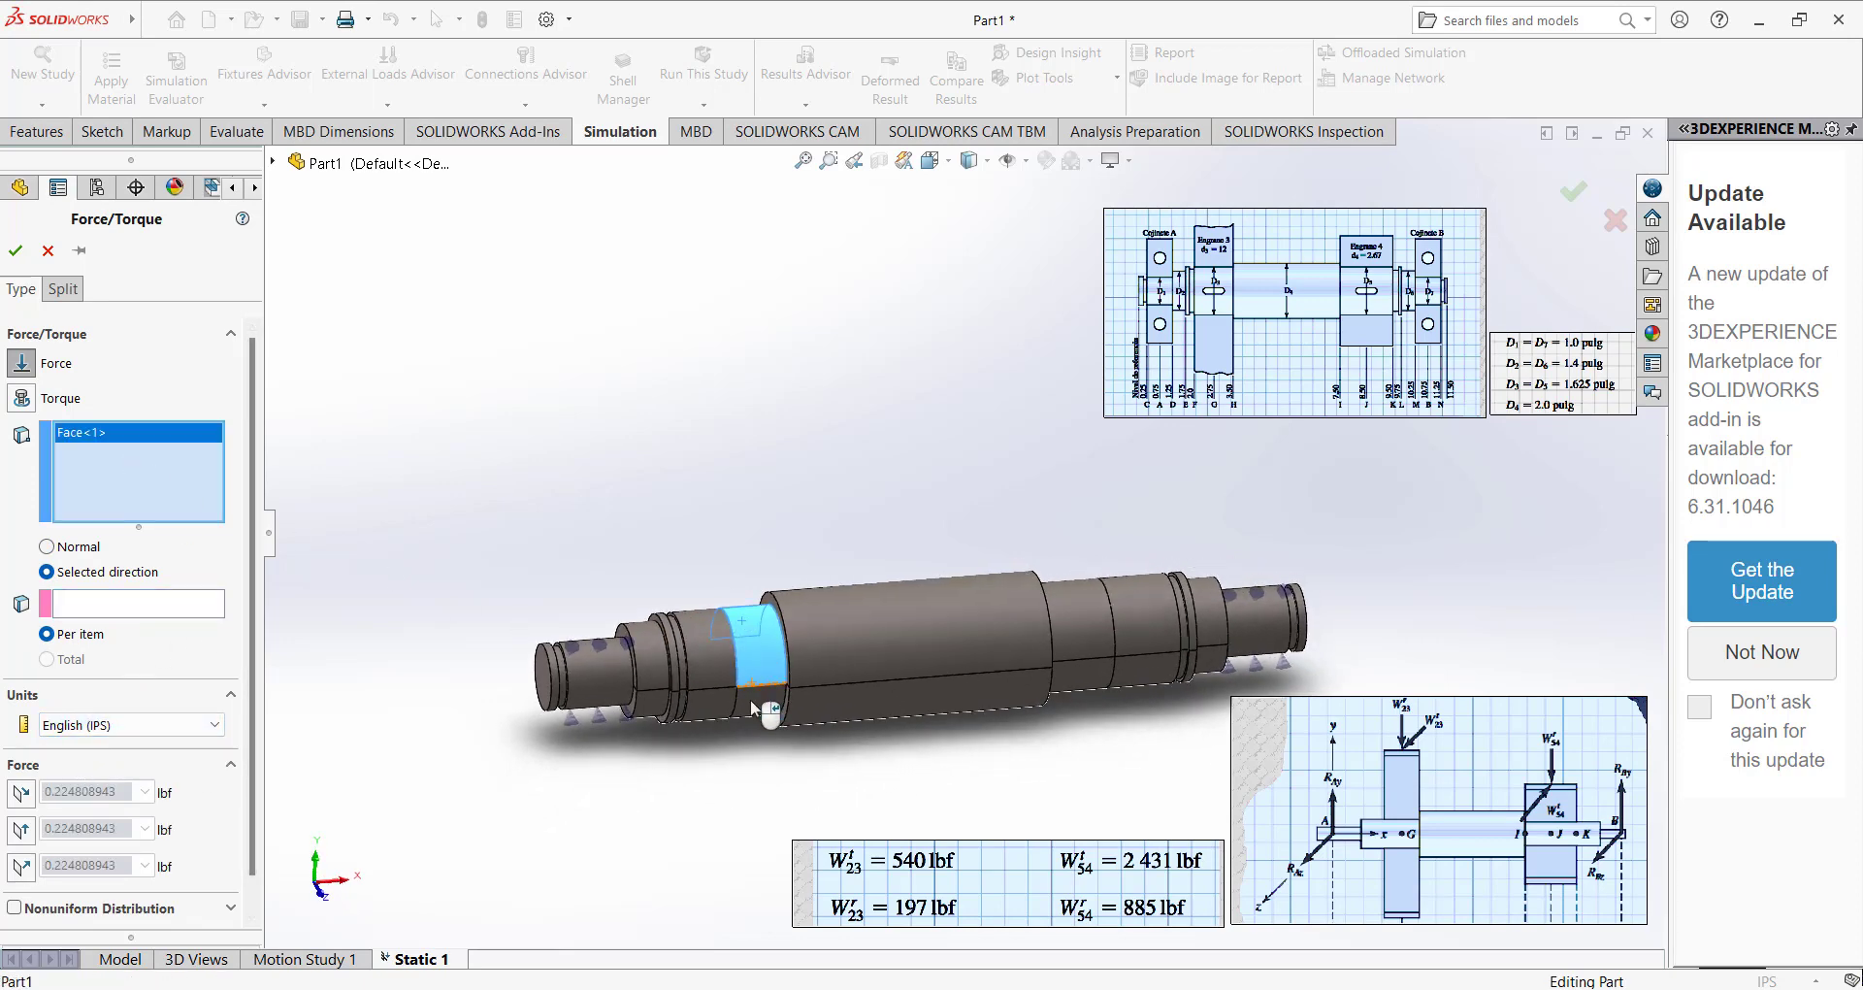
pyautogui.click(752, 705)
pyautogui.click(77, 610)
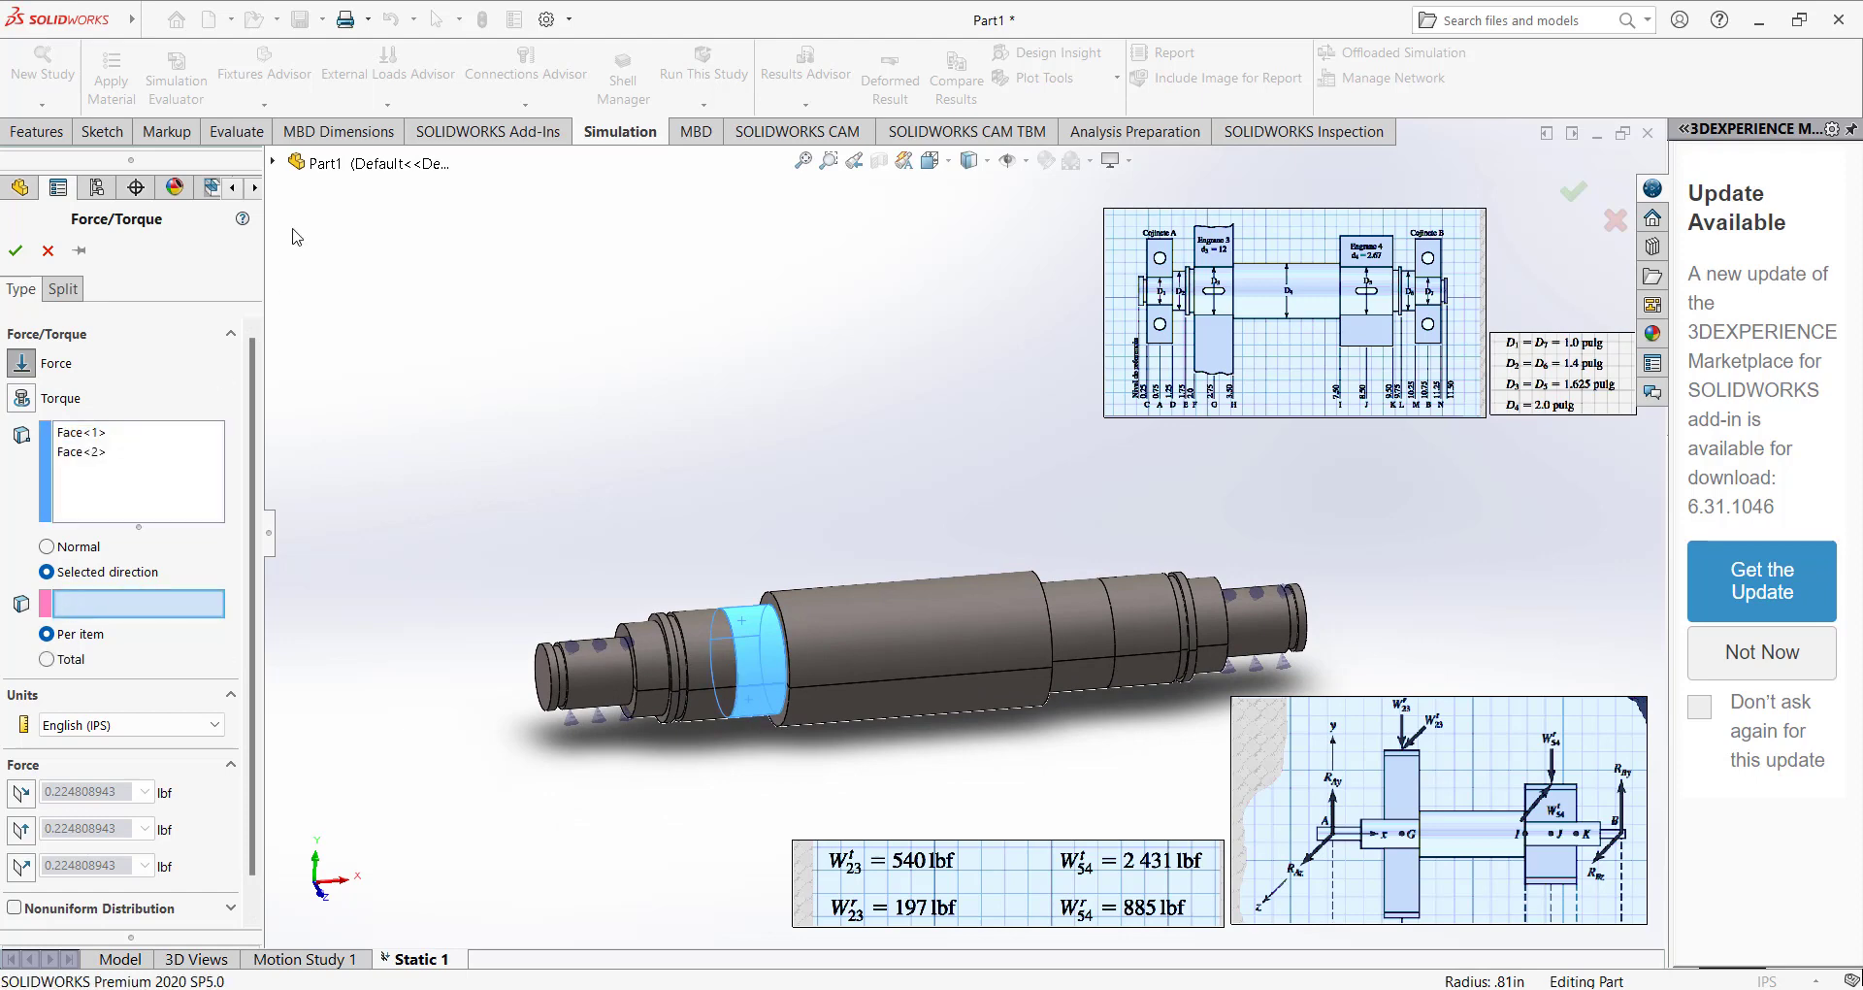
pyautogui.click(273, 165)
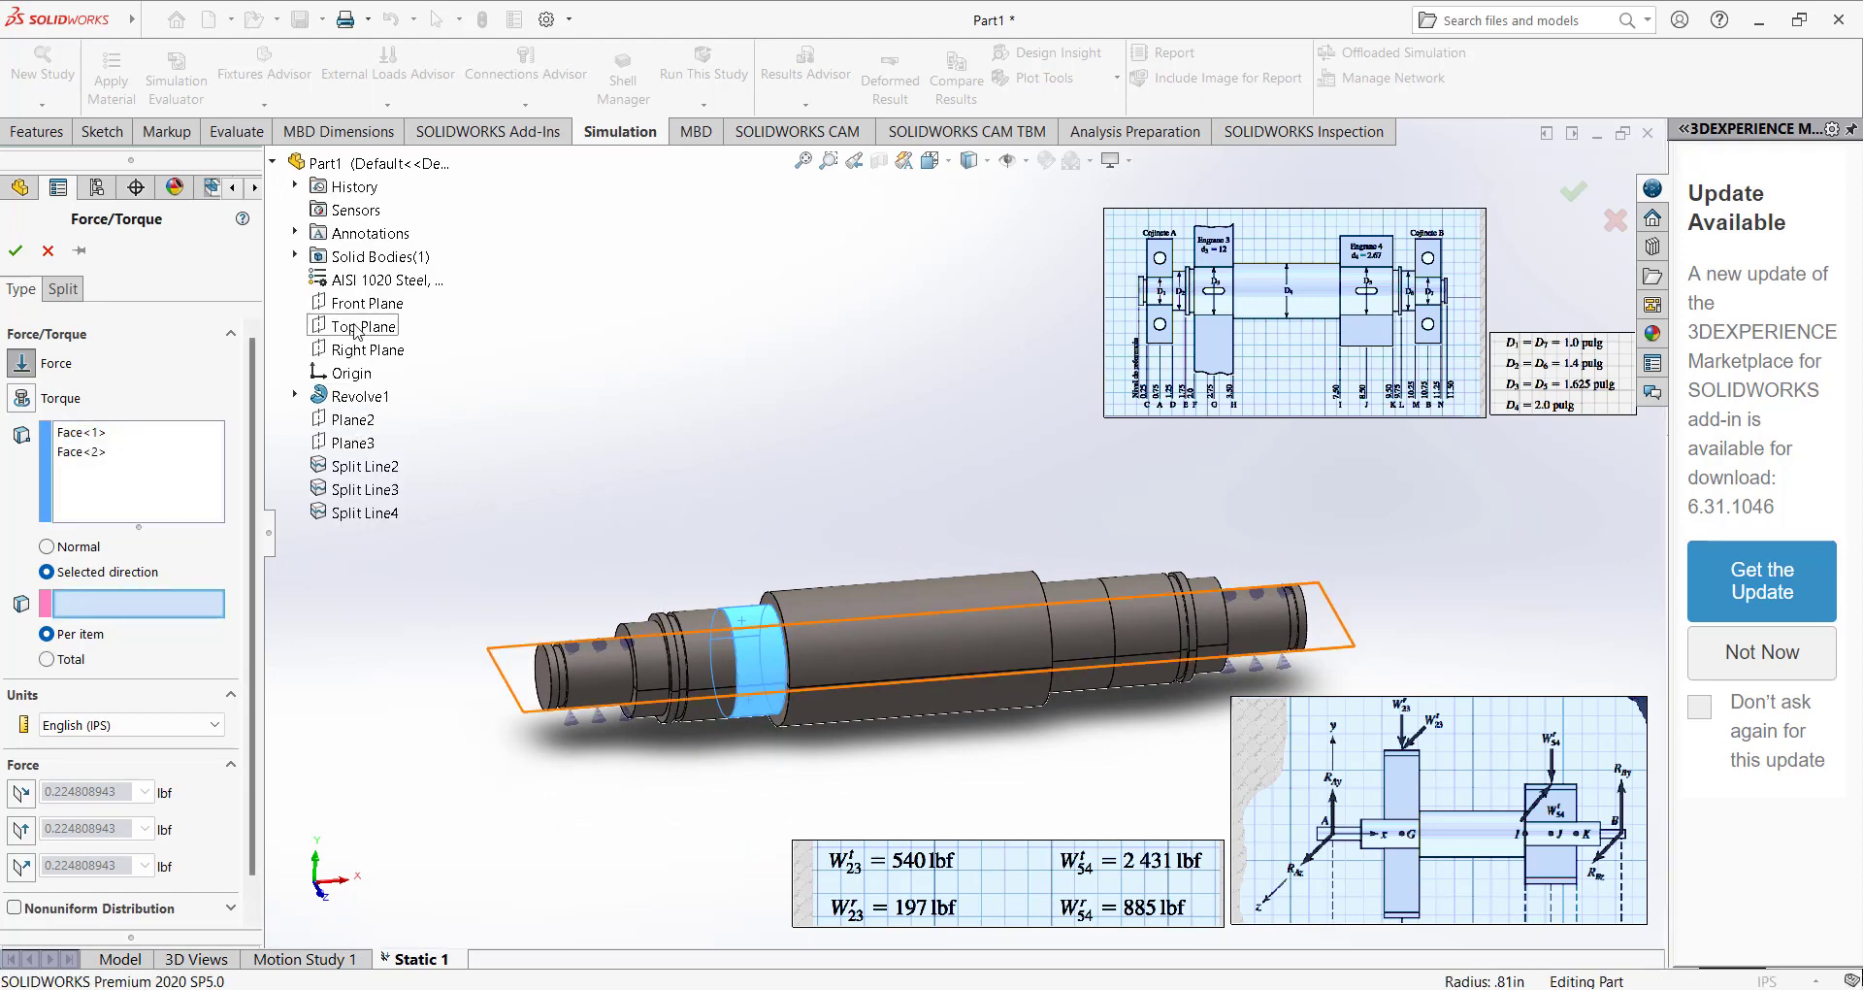
pyautogui.click(356, 328)
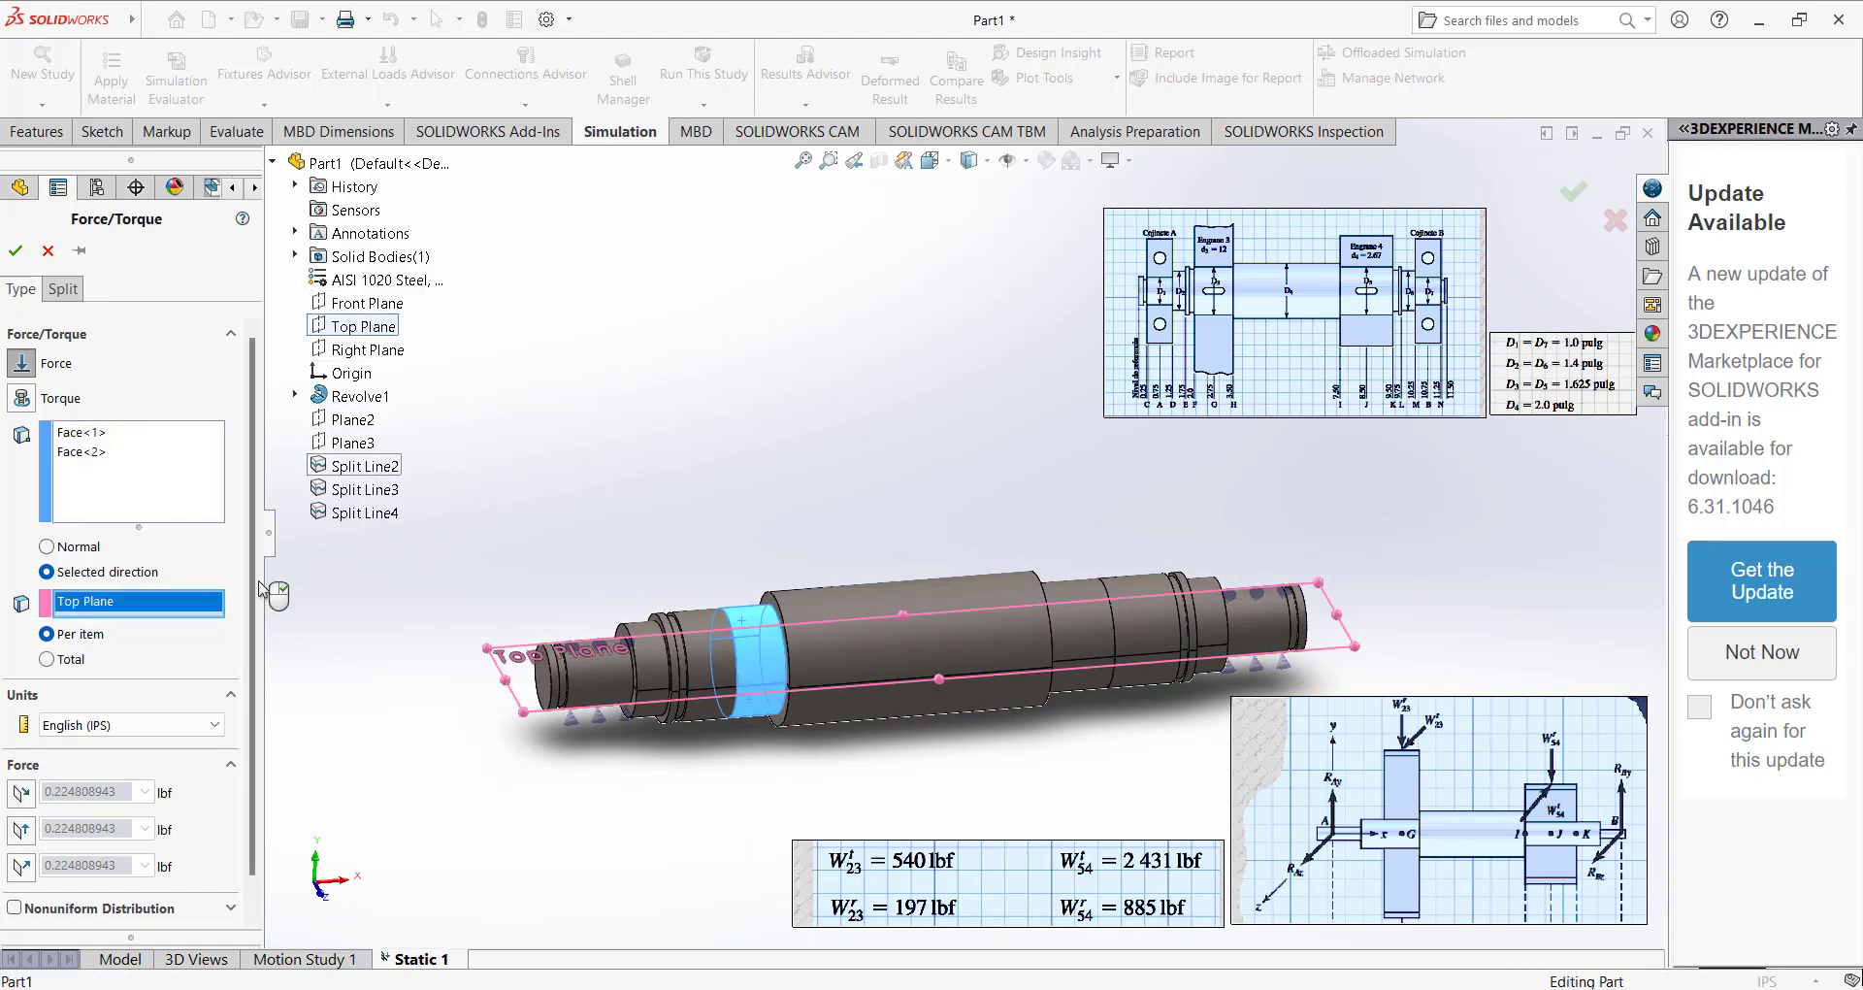
# Set the force to 540 lbf reversed along plane direction 2 and 197 lbf normal to the plane, and accept it.
pyautogui.click(21, 792)
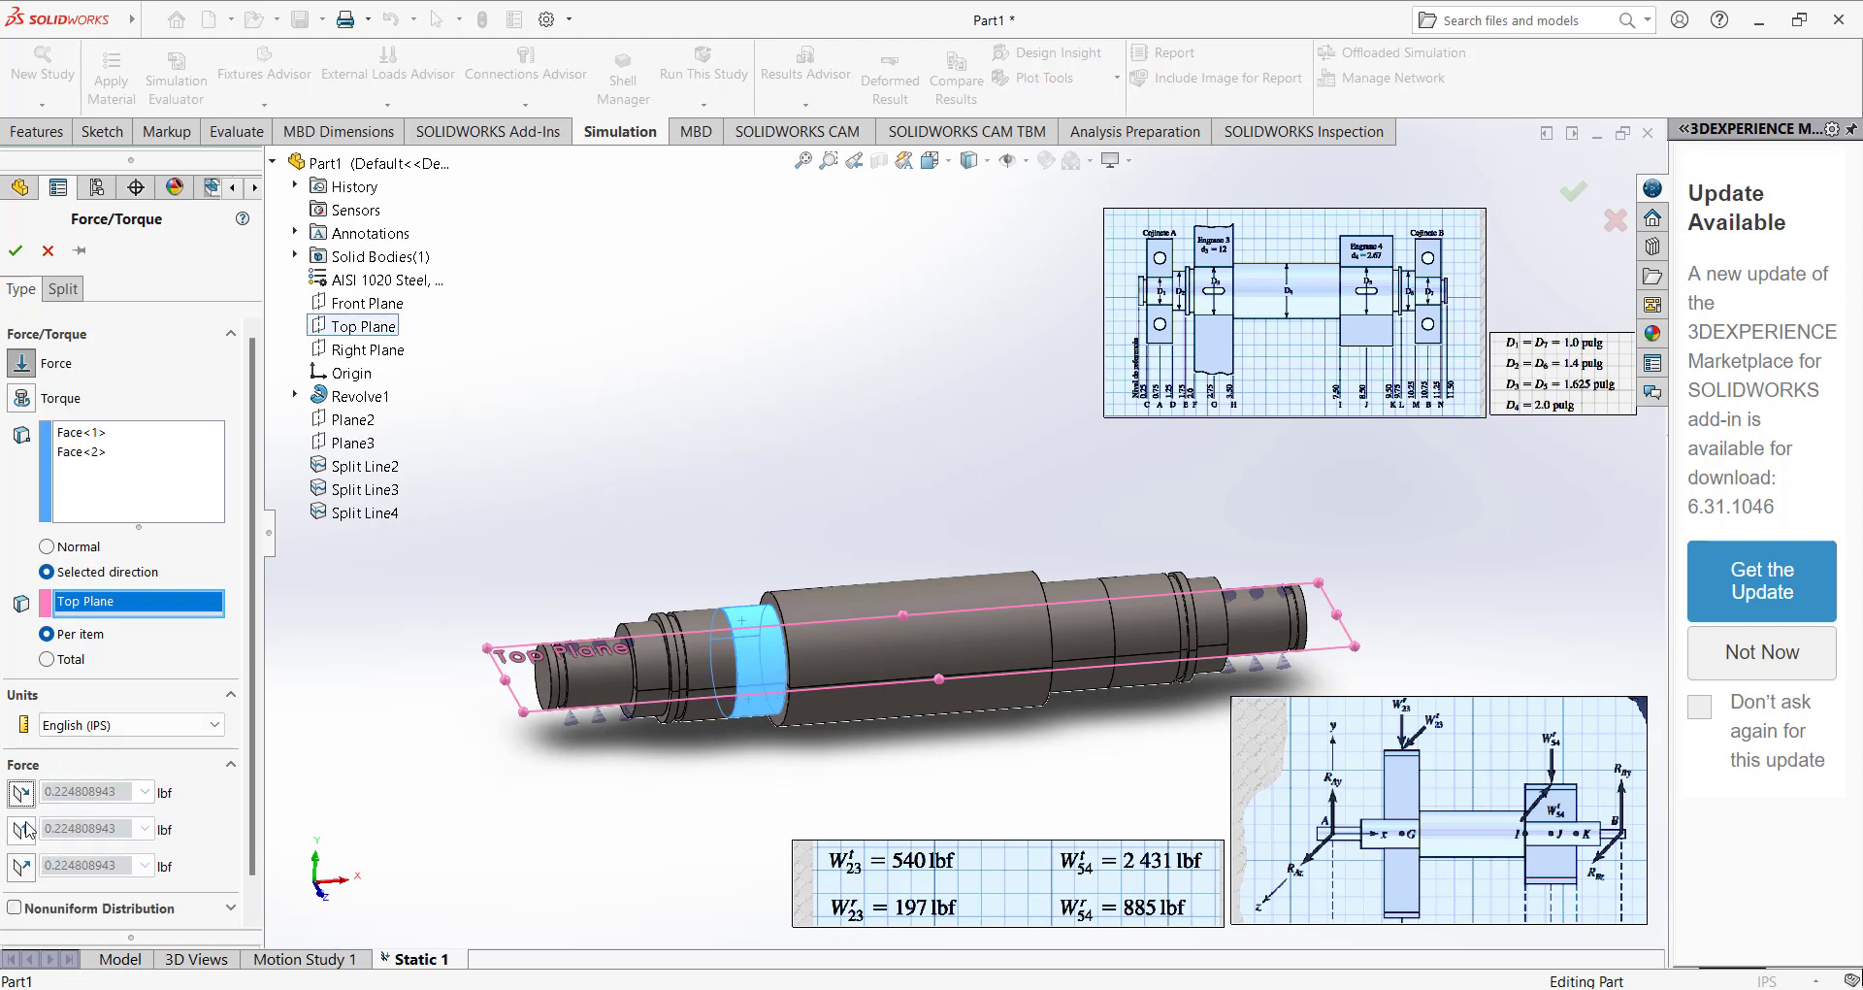
pyautogui.click(22, 829)
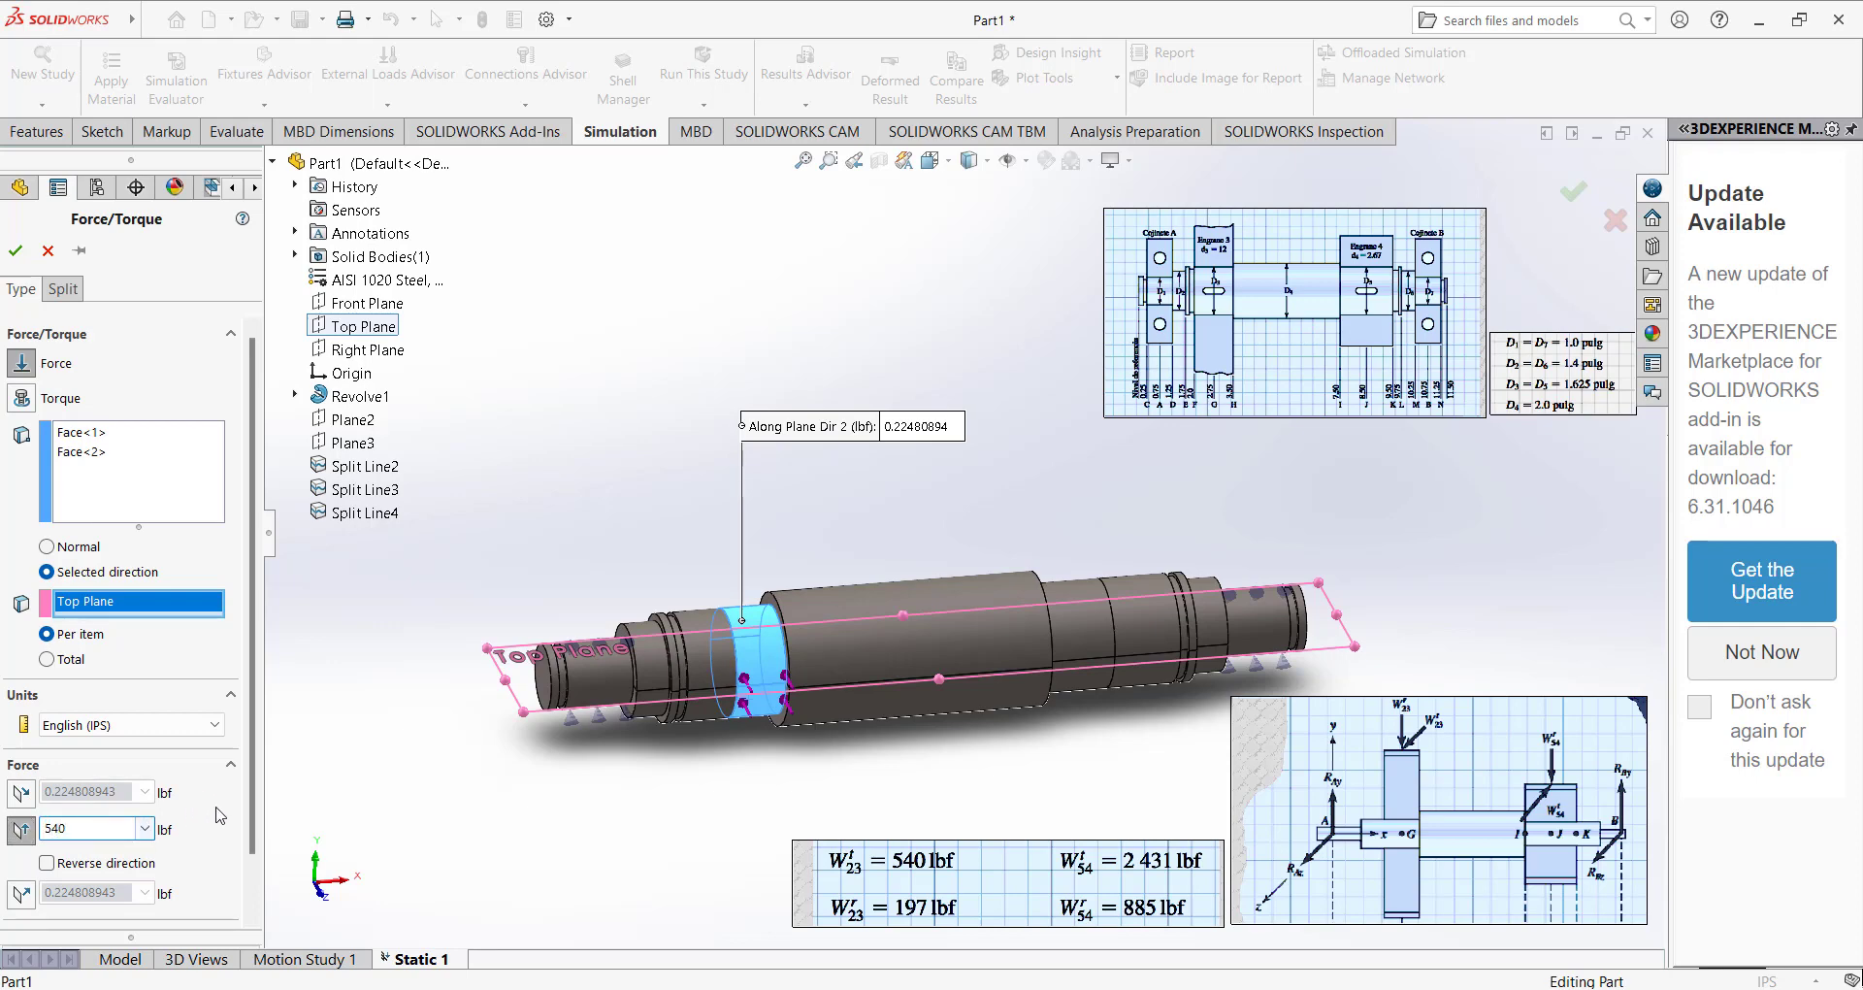
pyautogui.press('Return')
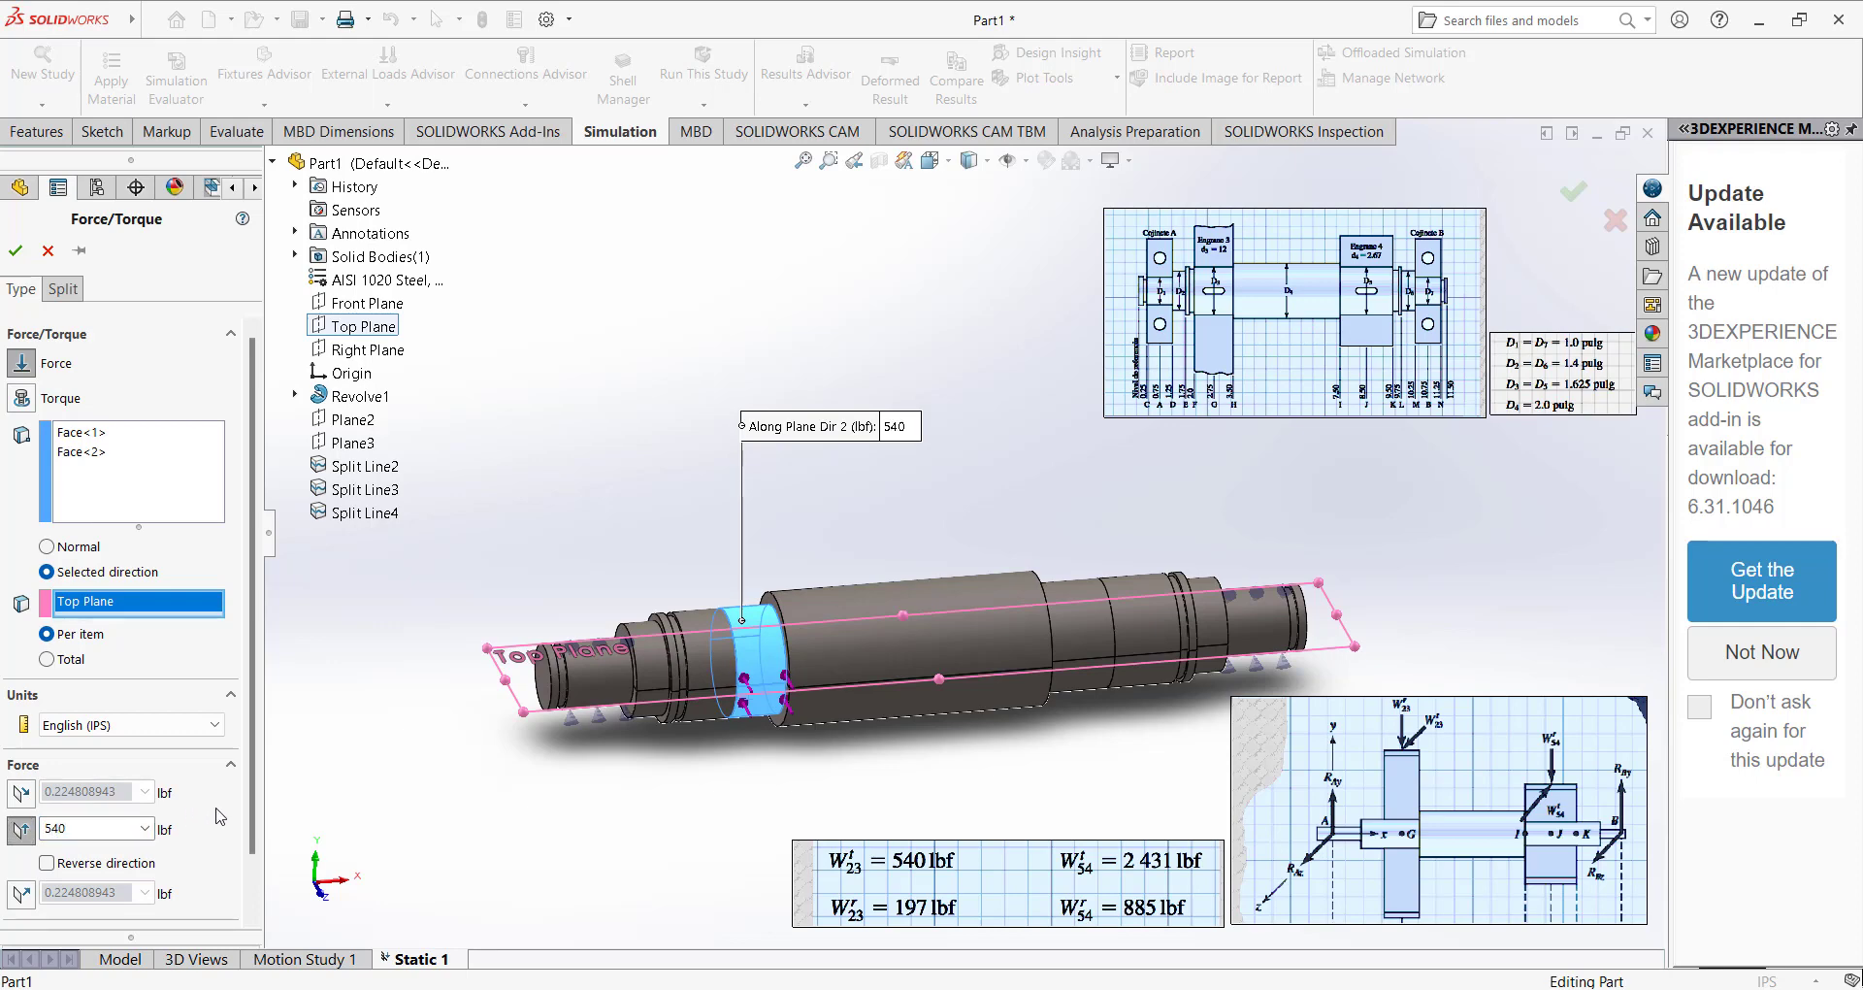
pyautogui.click(21, 893)
pyautogui.click(77, 891)
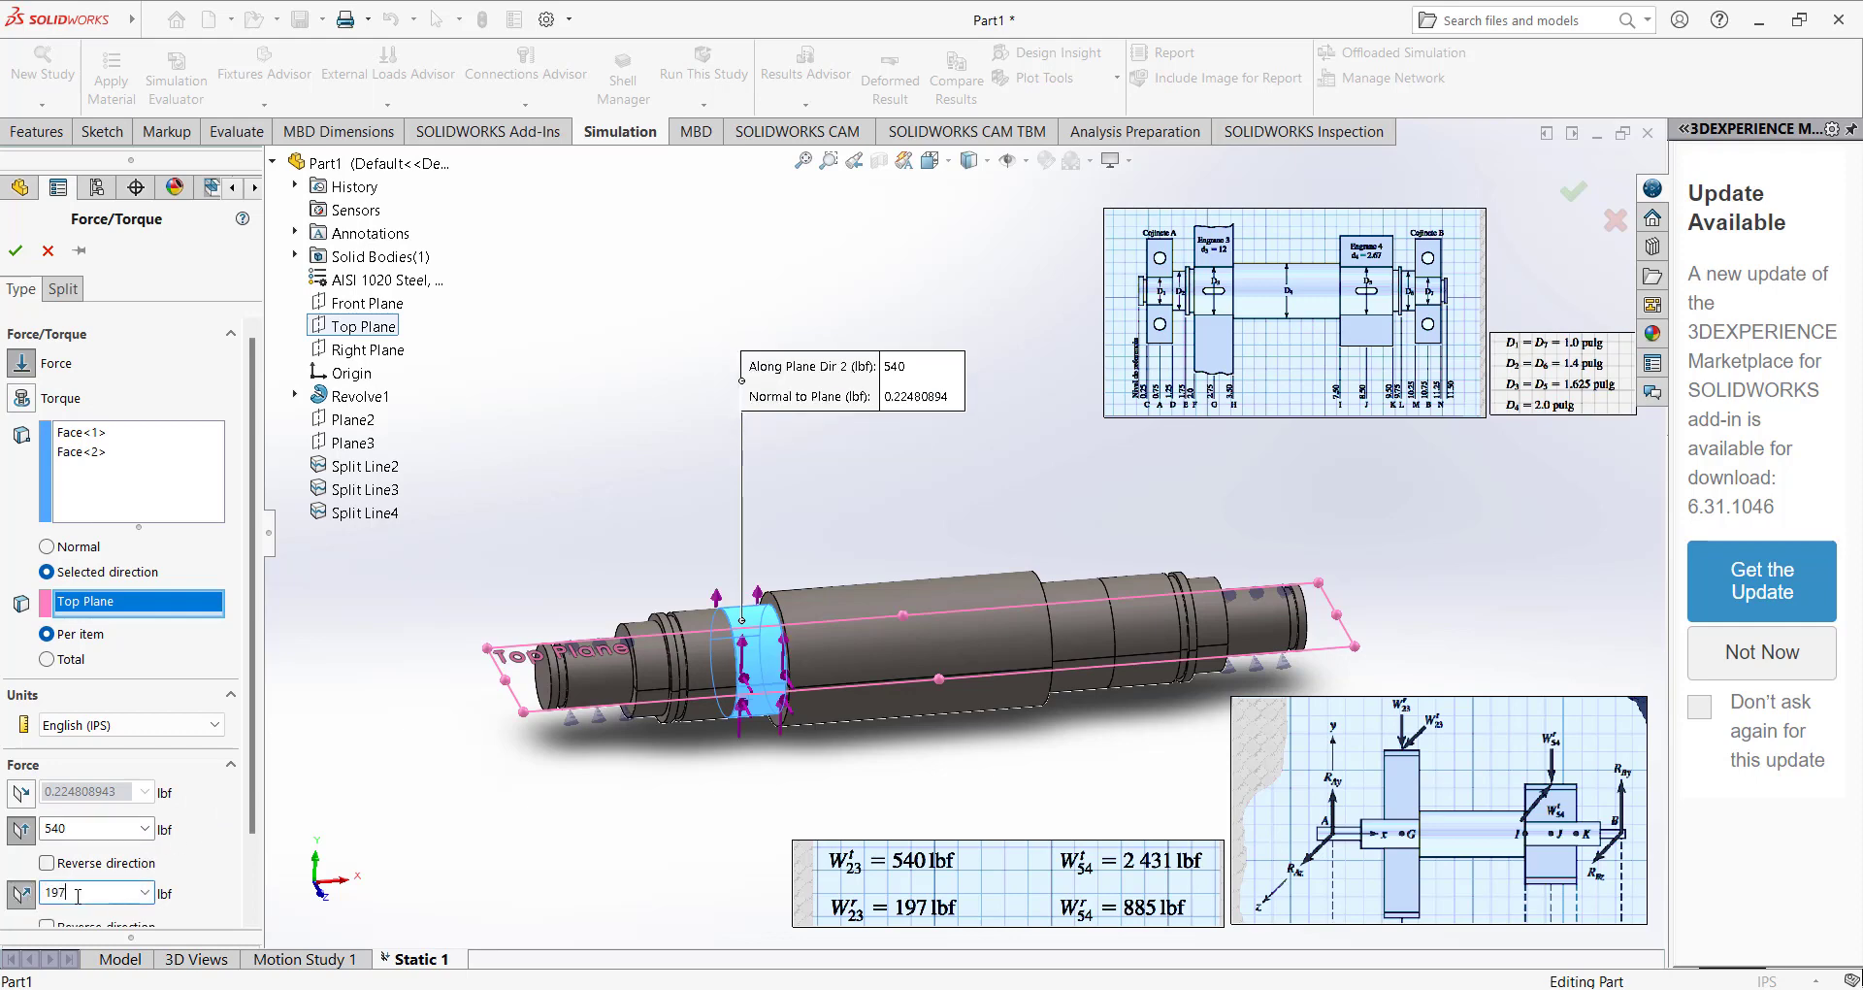
pyautogui.write('197')
pyautogui.click(139, 865)
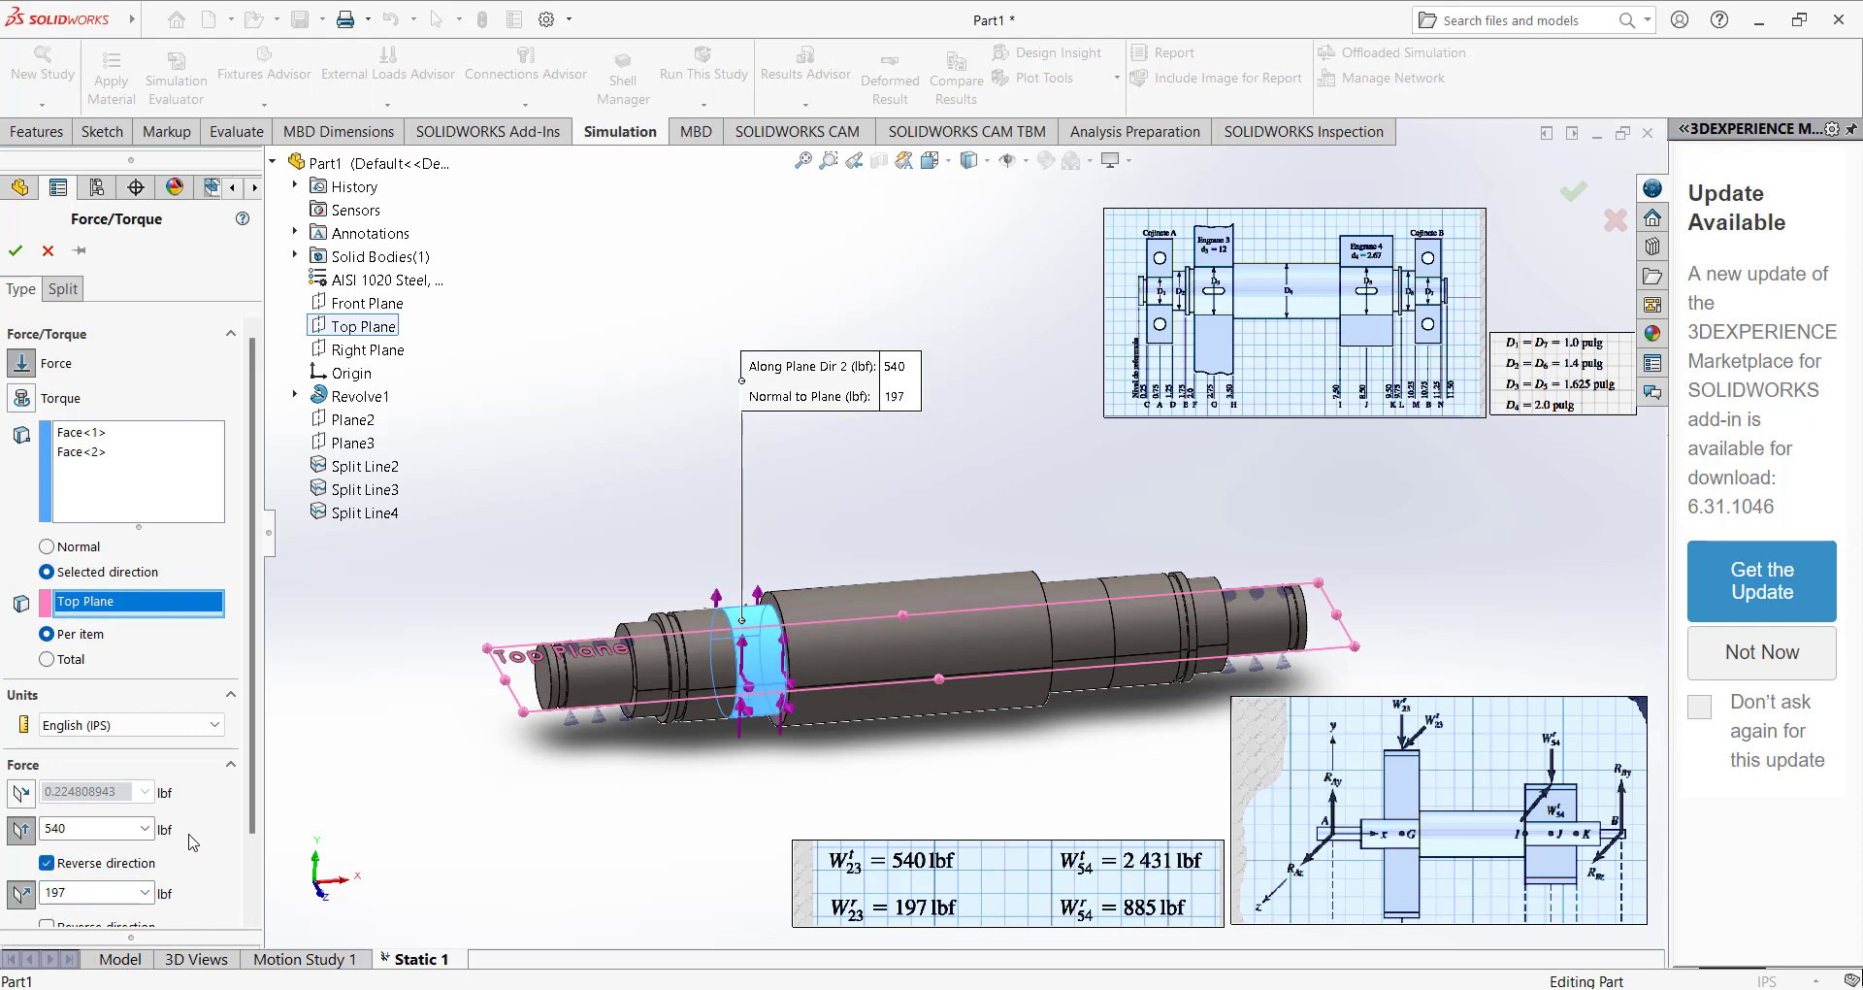
pyautogui.scroll(-3, 250, 749)
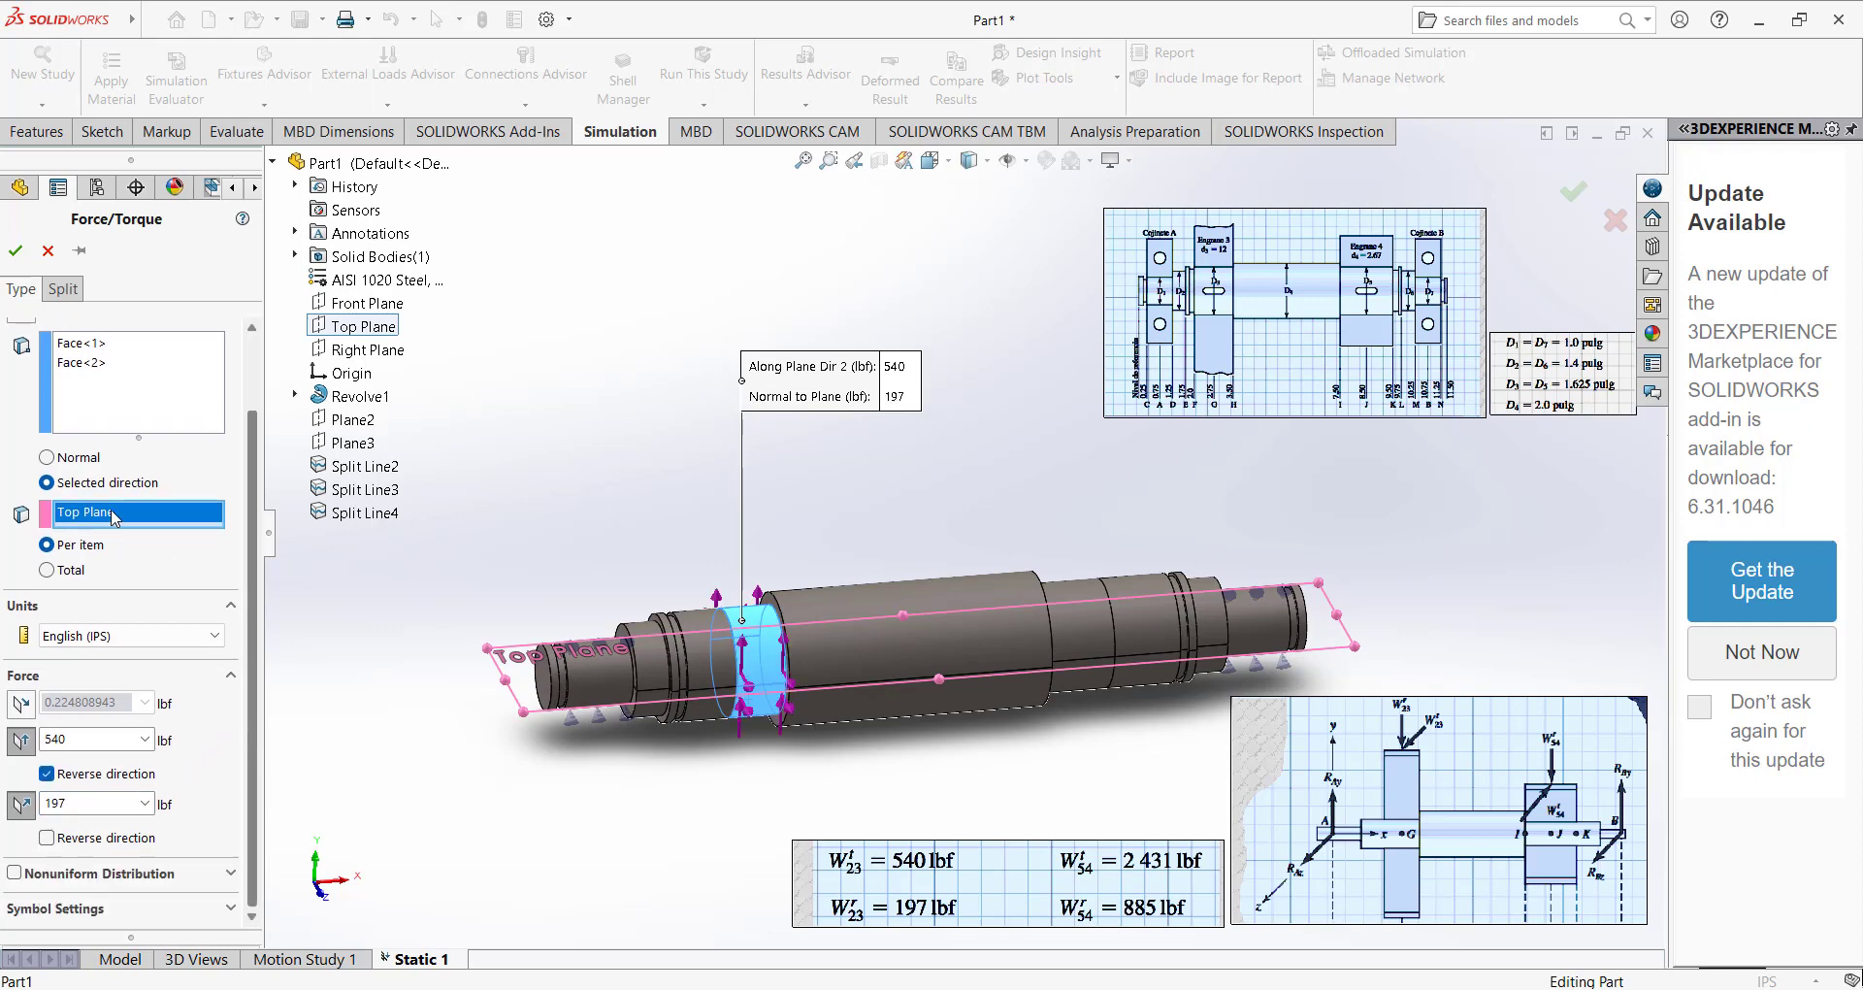
pyautogui.click(11, 252)
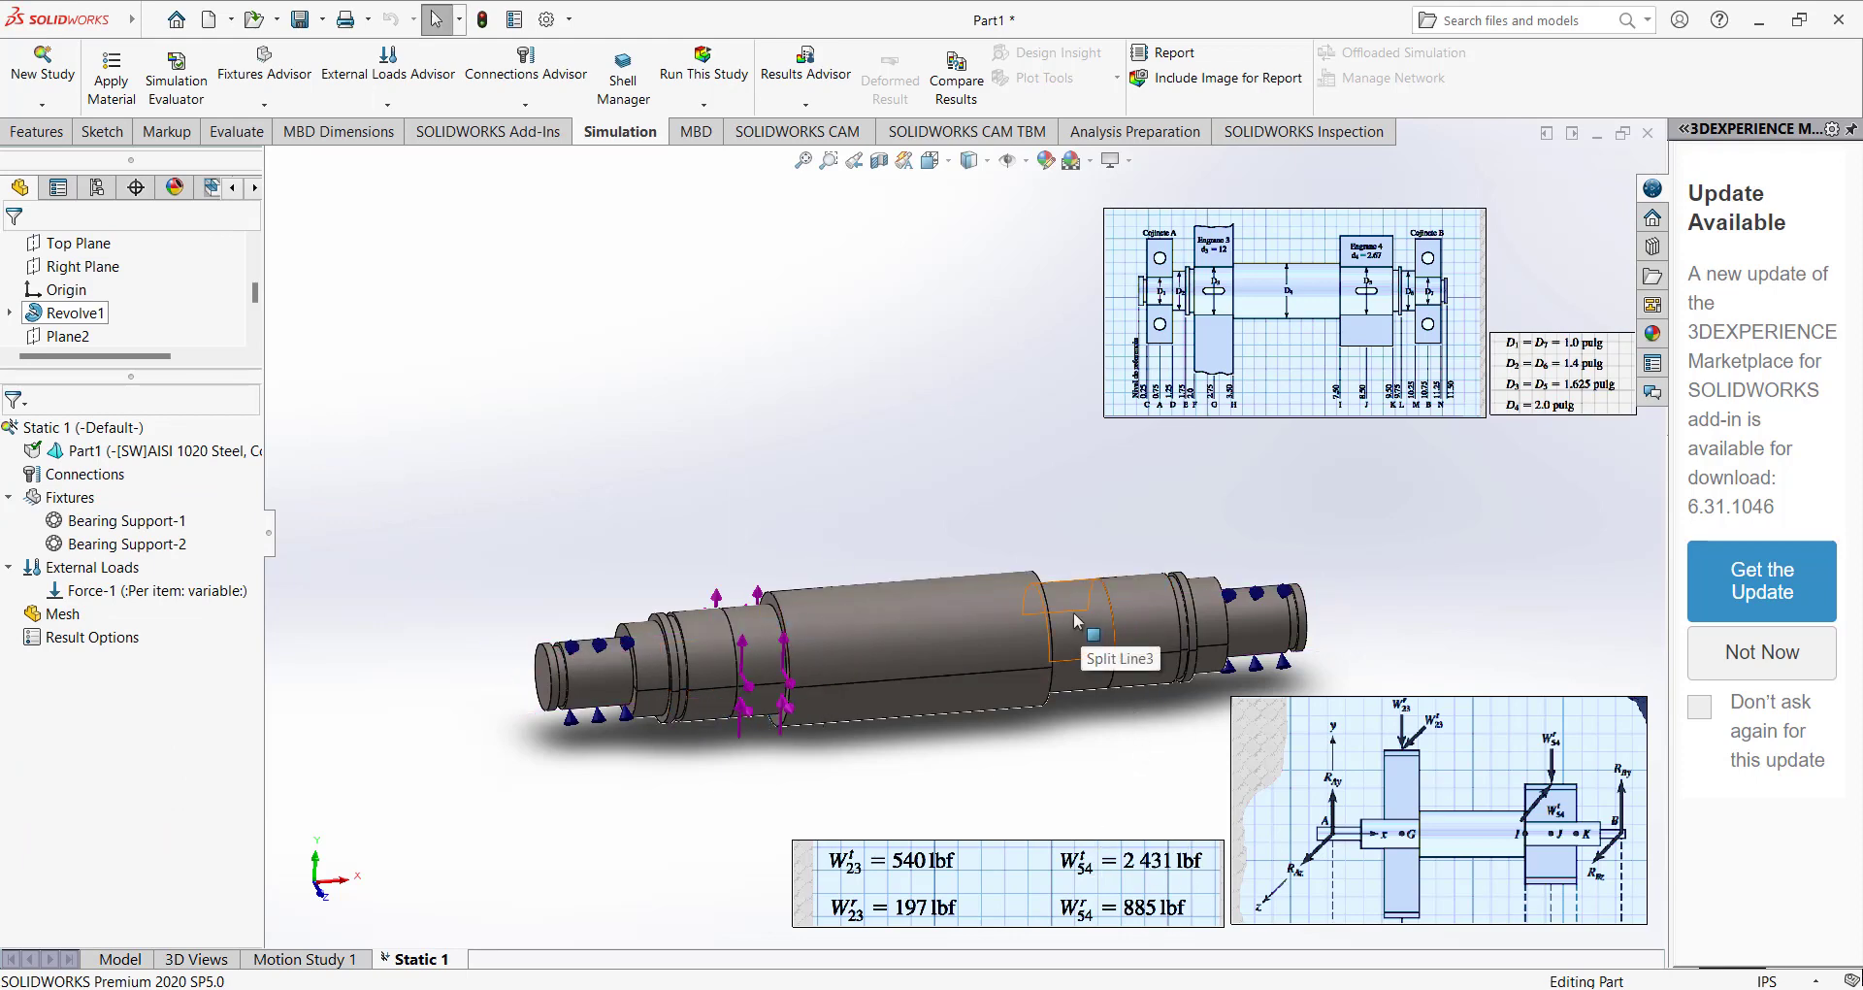
# Start a second force on both faces of the gear seat right of the central section, directed relative to the Top Plane.
pyautogui.rightClick(108, 566)
pyautogui.click(185, 102)
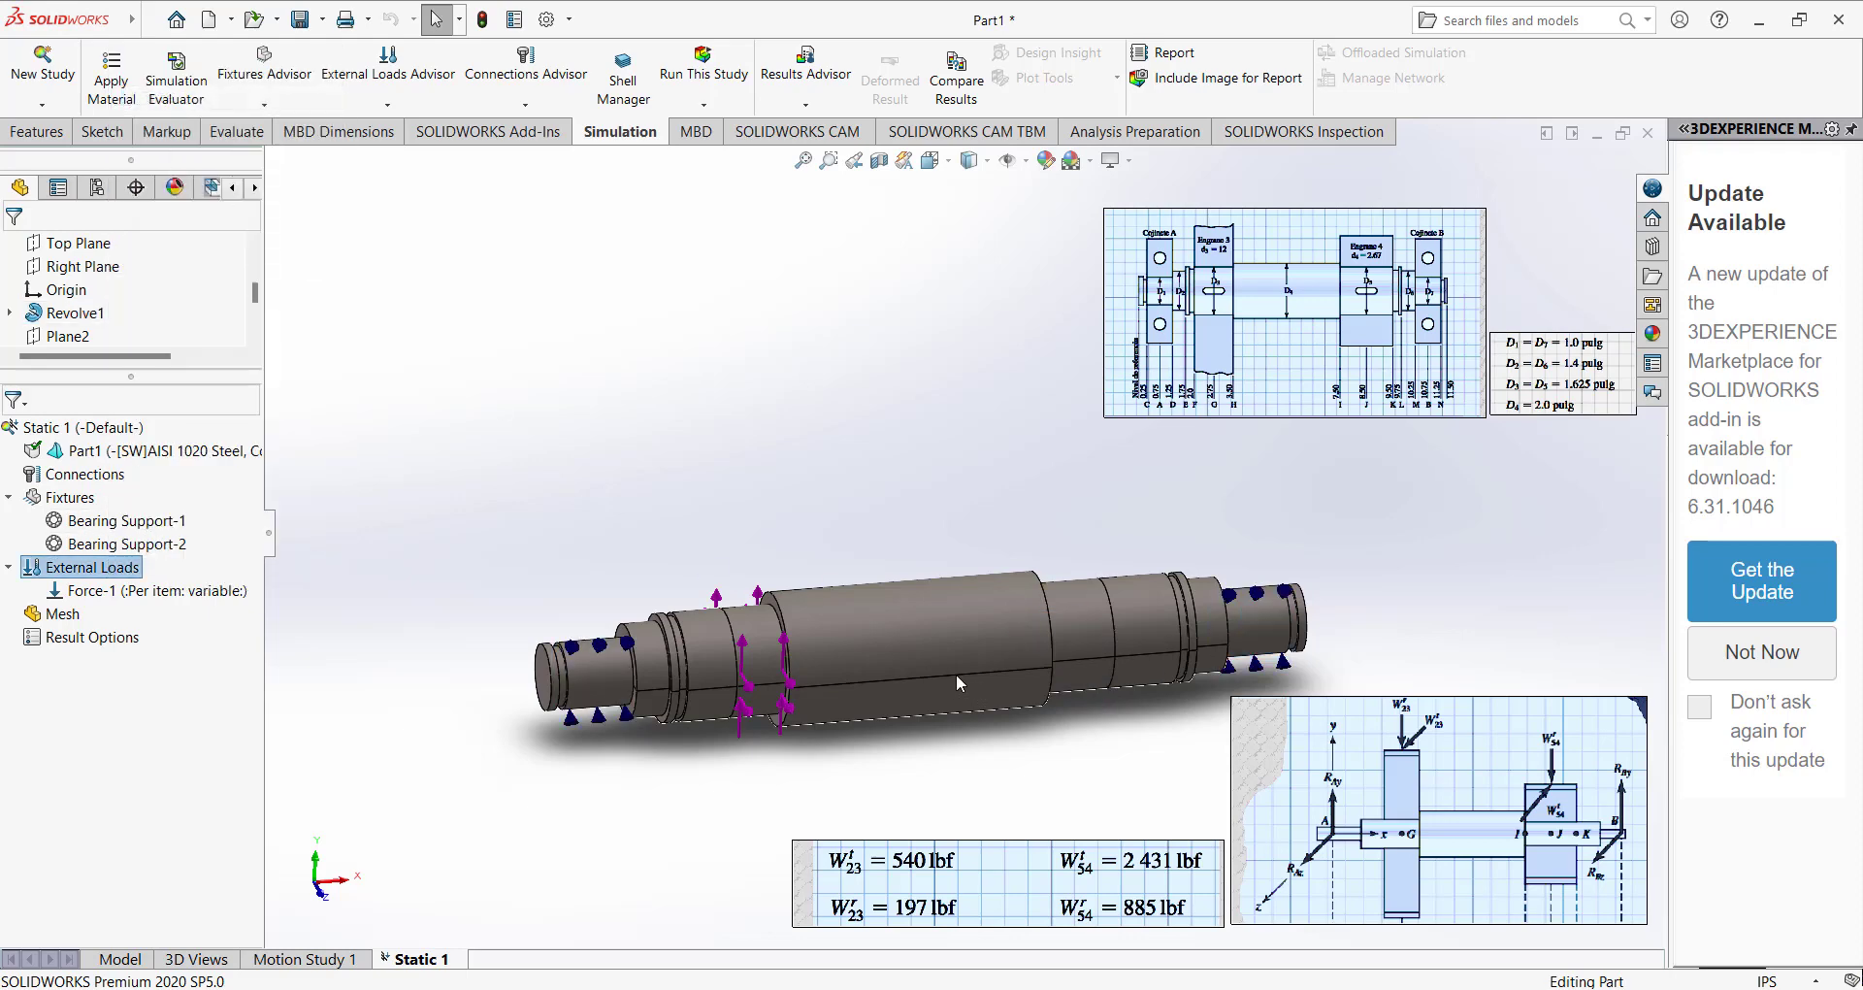
pyautogui.click(1074, 613)
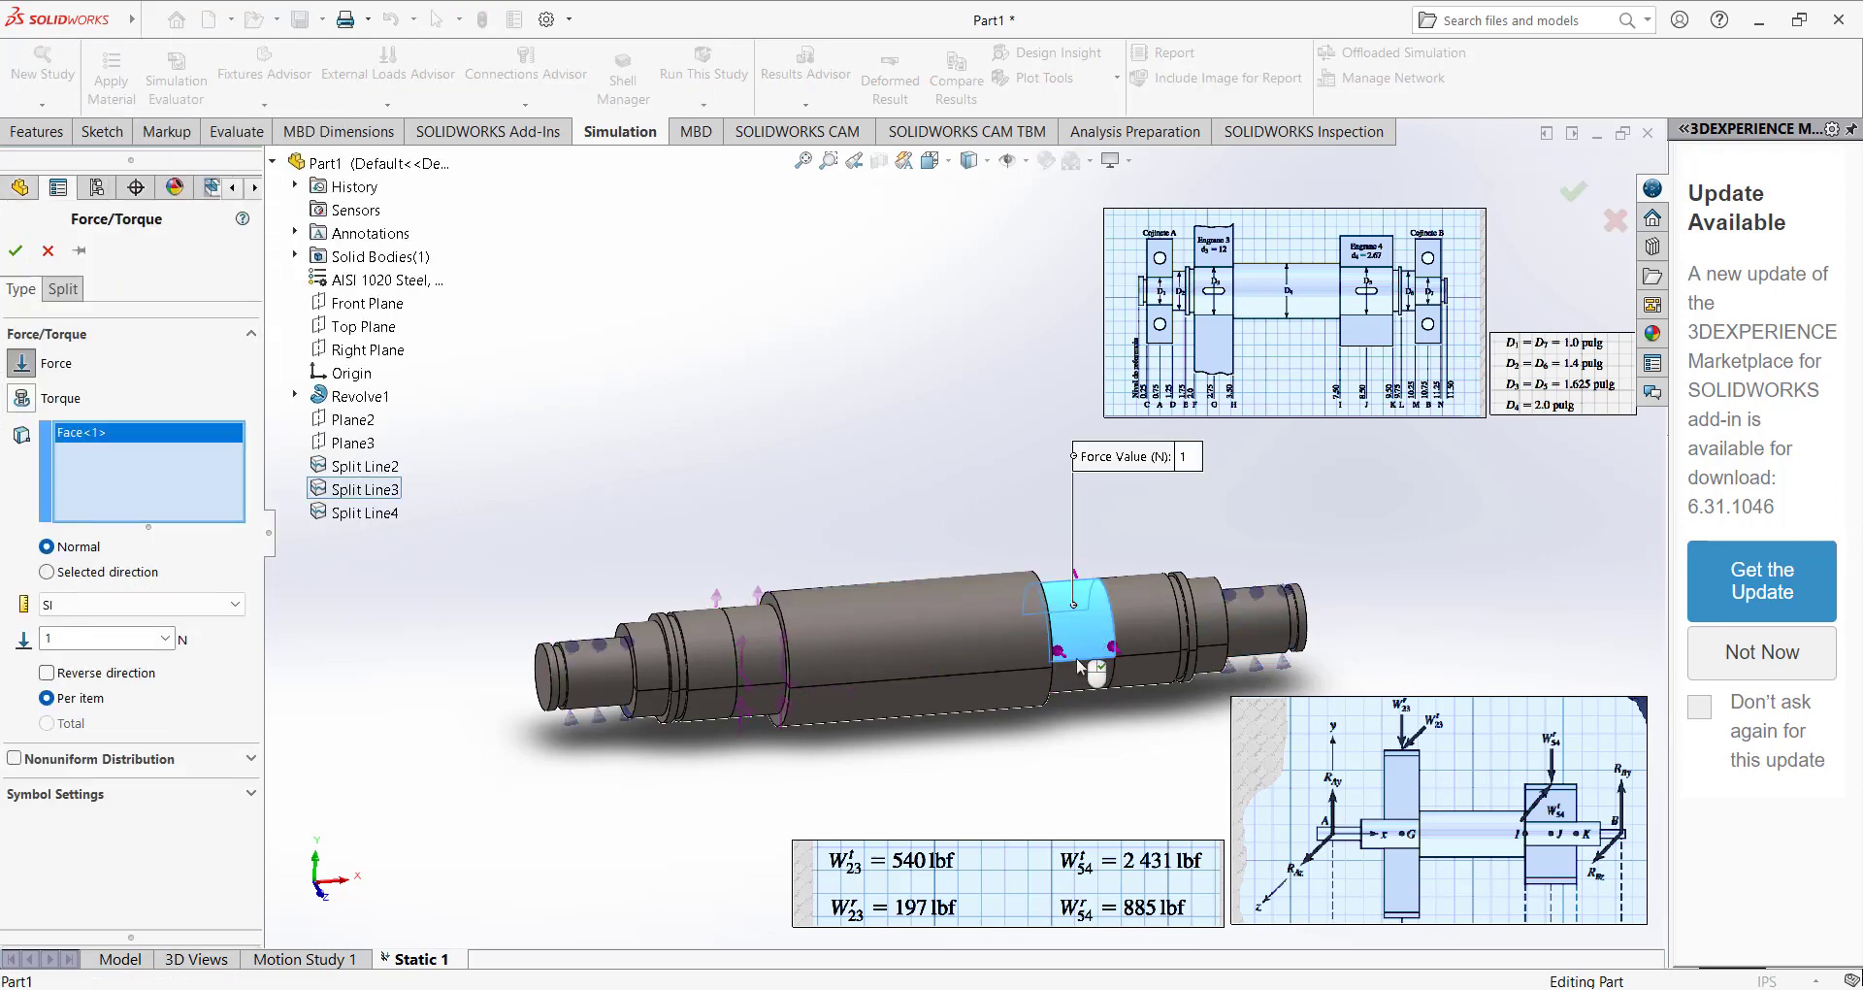
pyautogui.click(1079, 671)
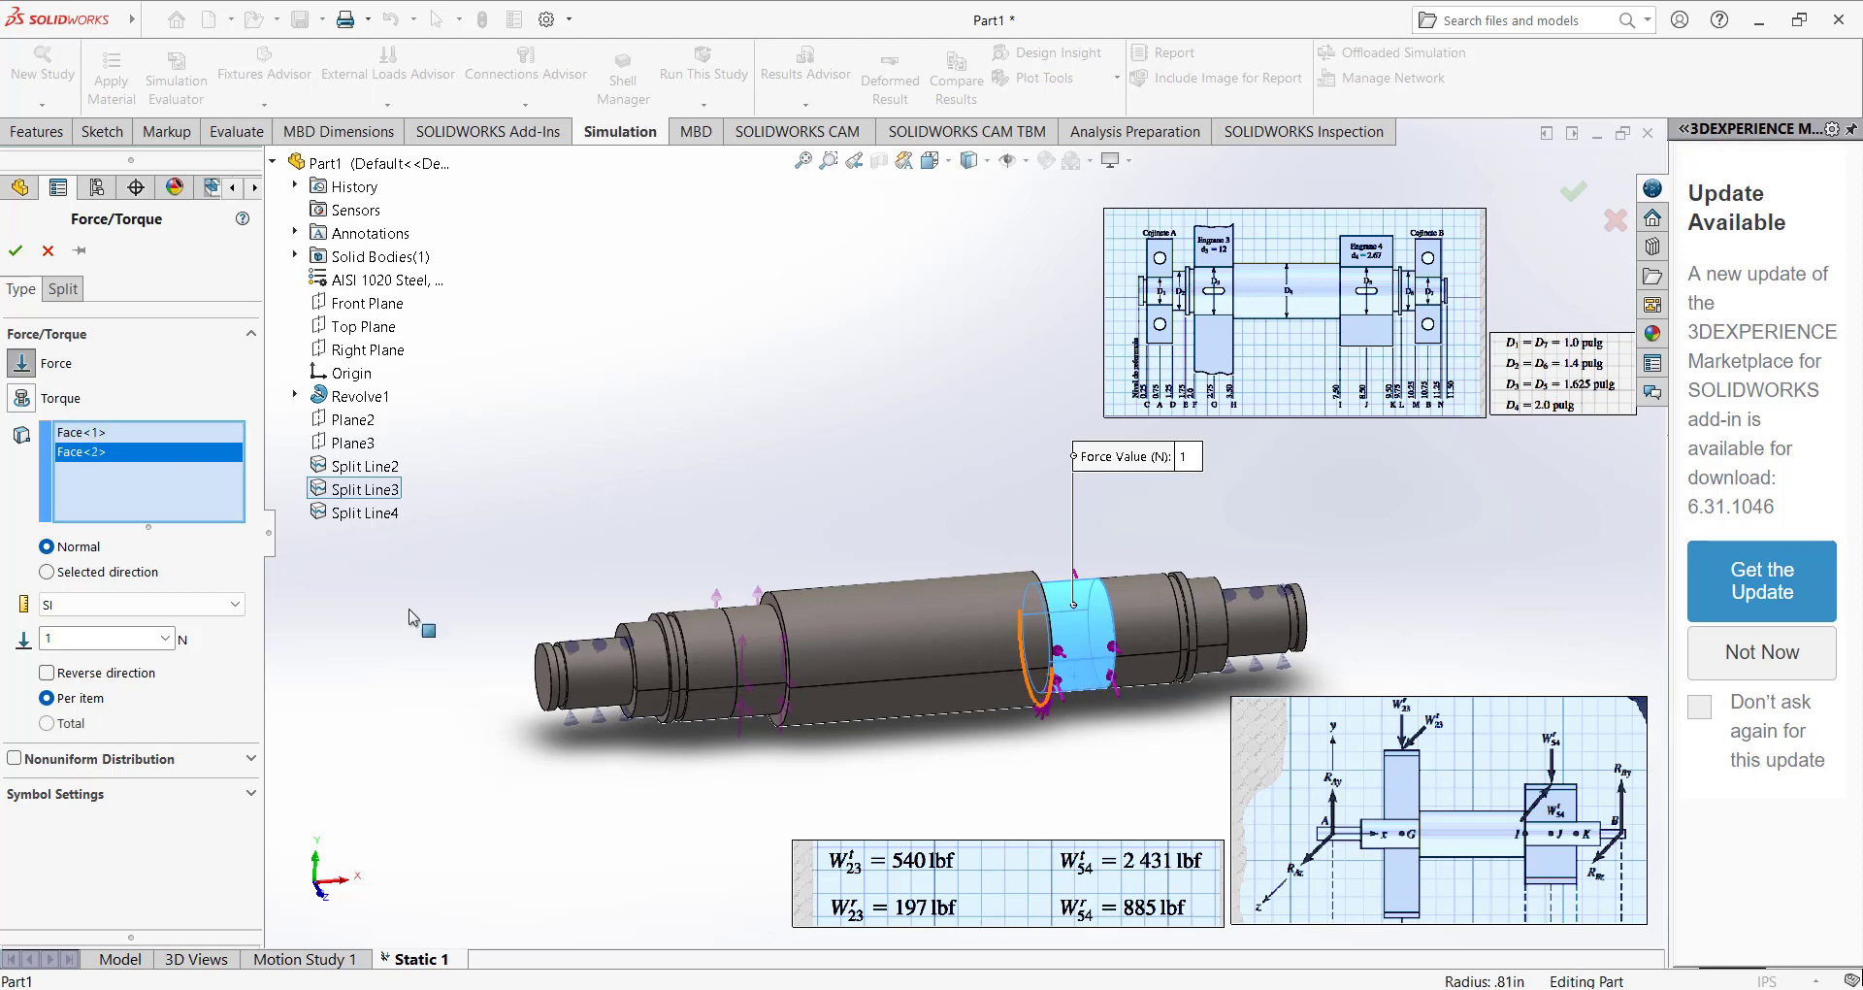
pyautogui.click(92, 572)
pyautogui.click(361, 333)
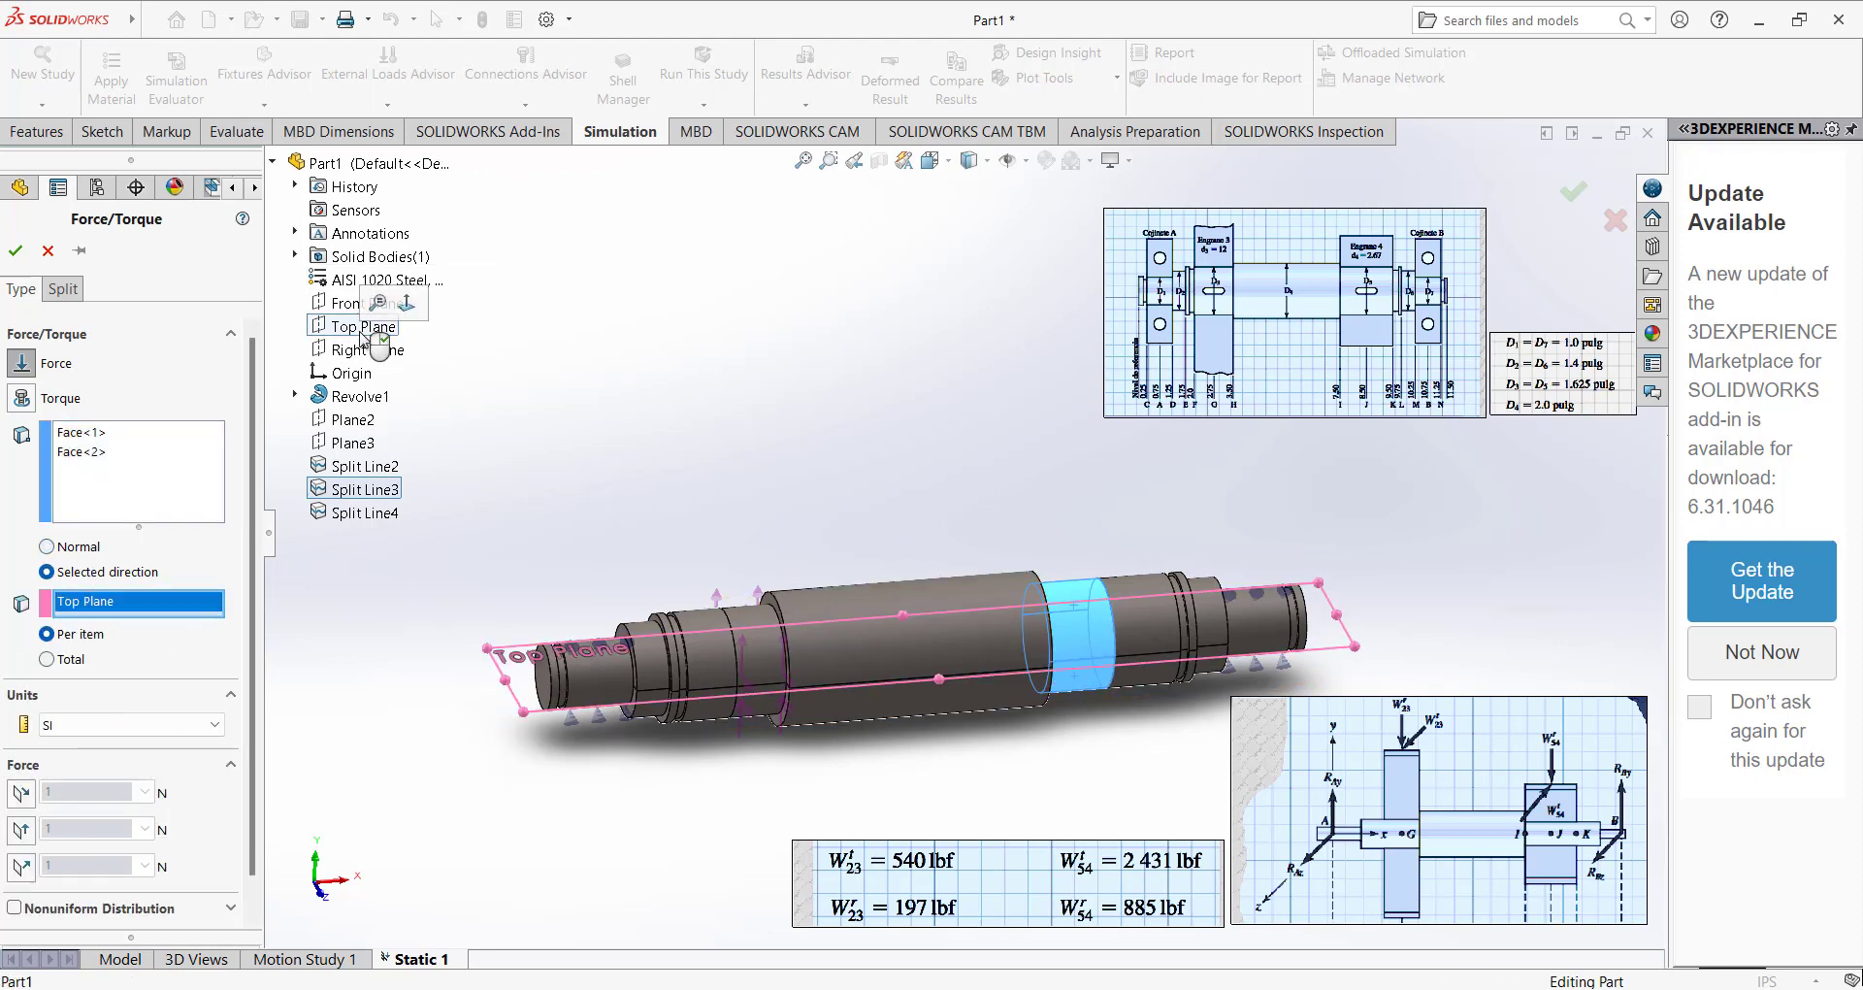
# Enter 2431 along plane direction 2 and 885 normal to the plane, and change the force units to English (IPS).
pyautogui.click(21, 829)
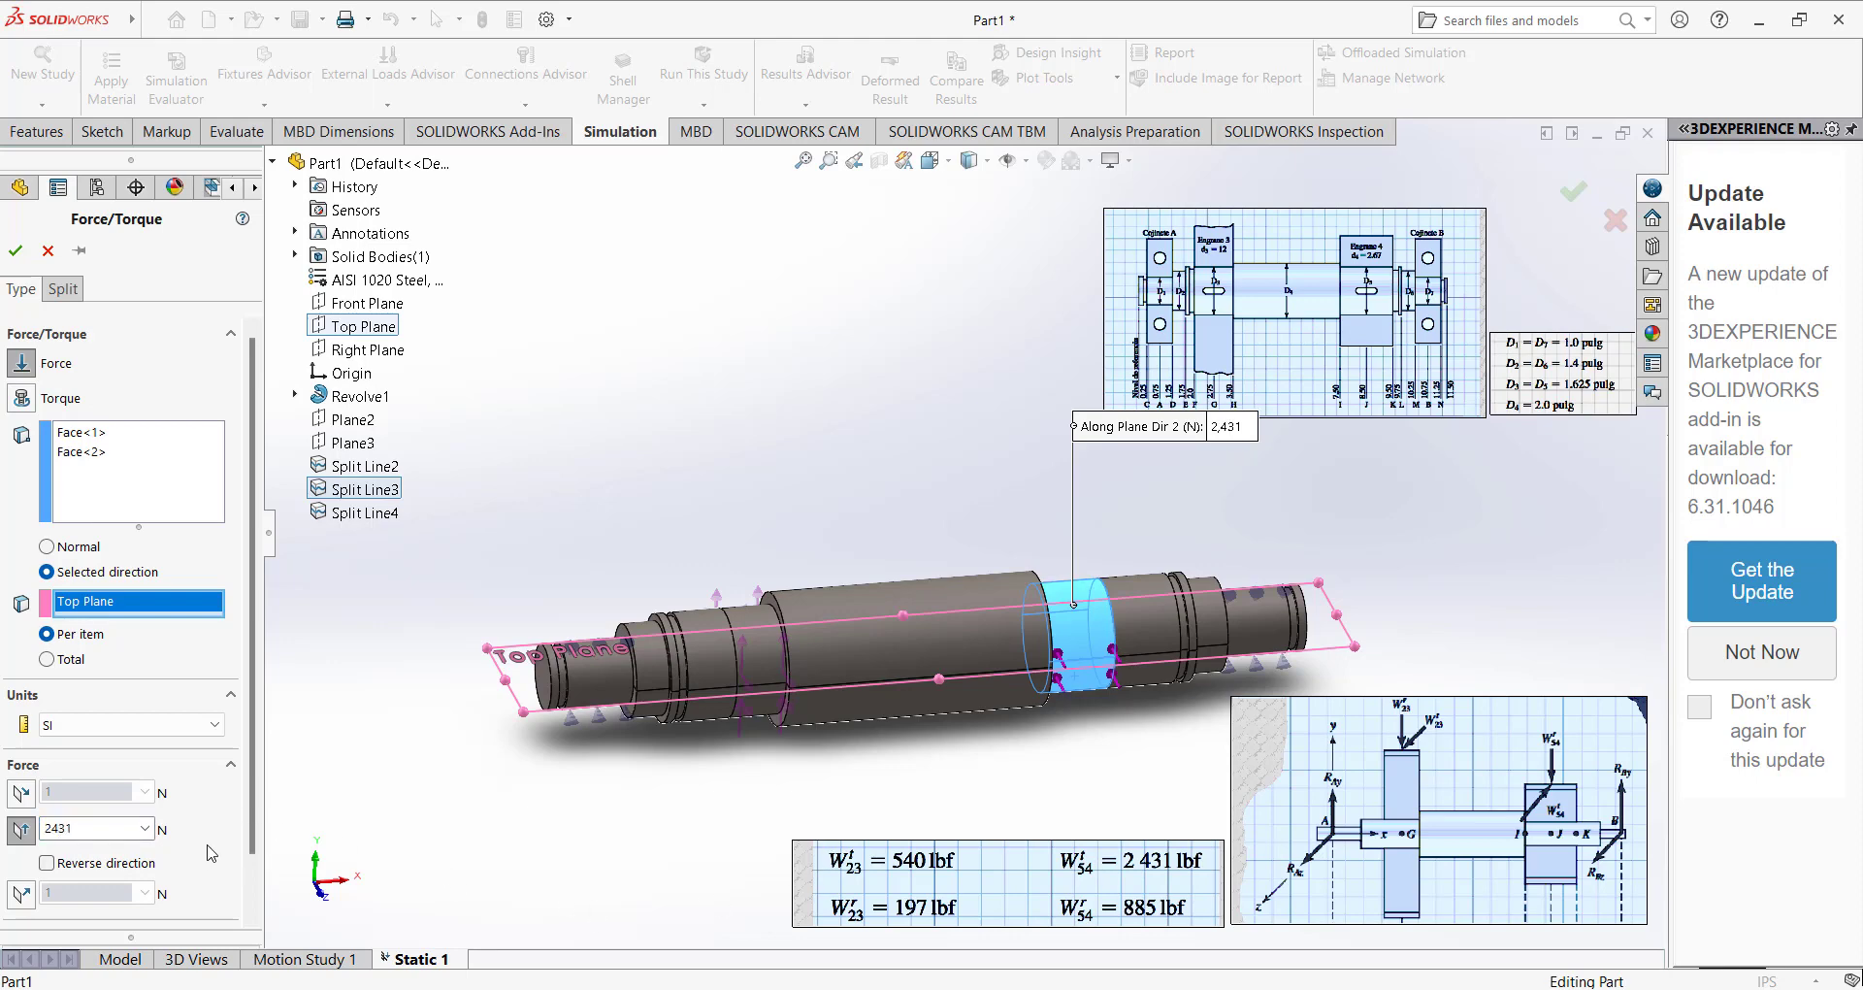
pyautogui.click(24, 890)
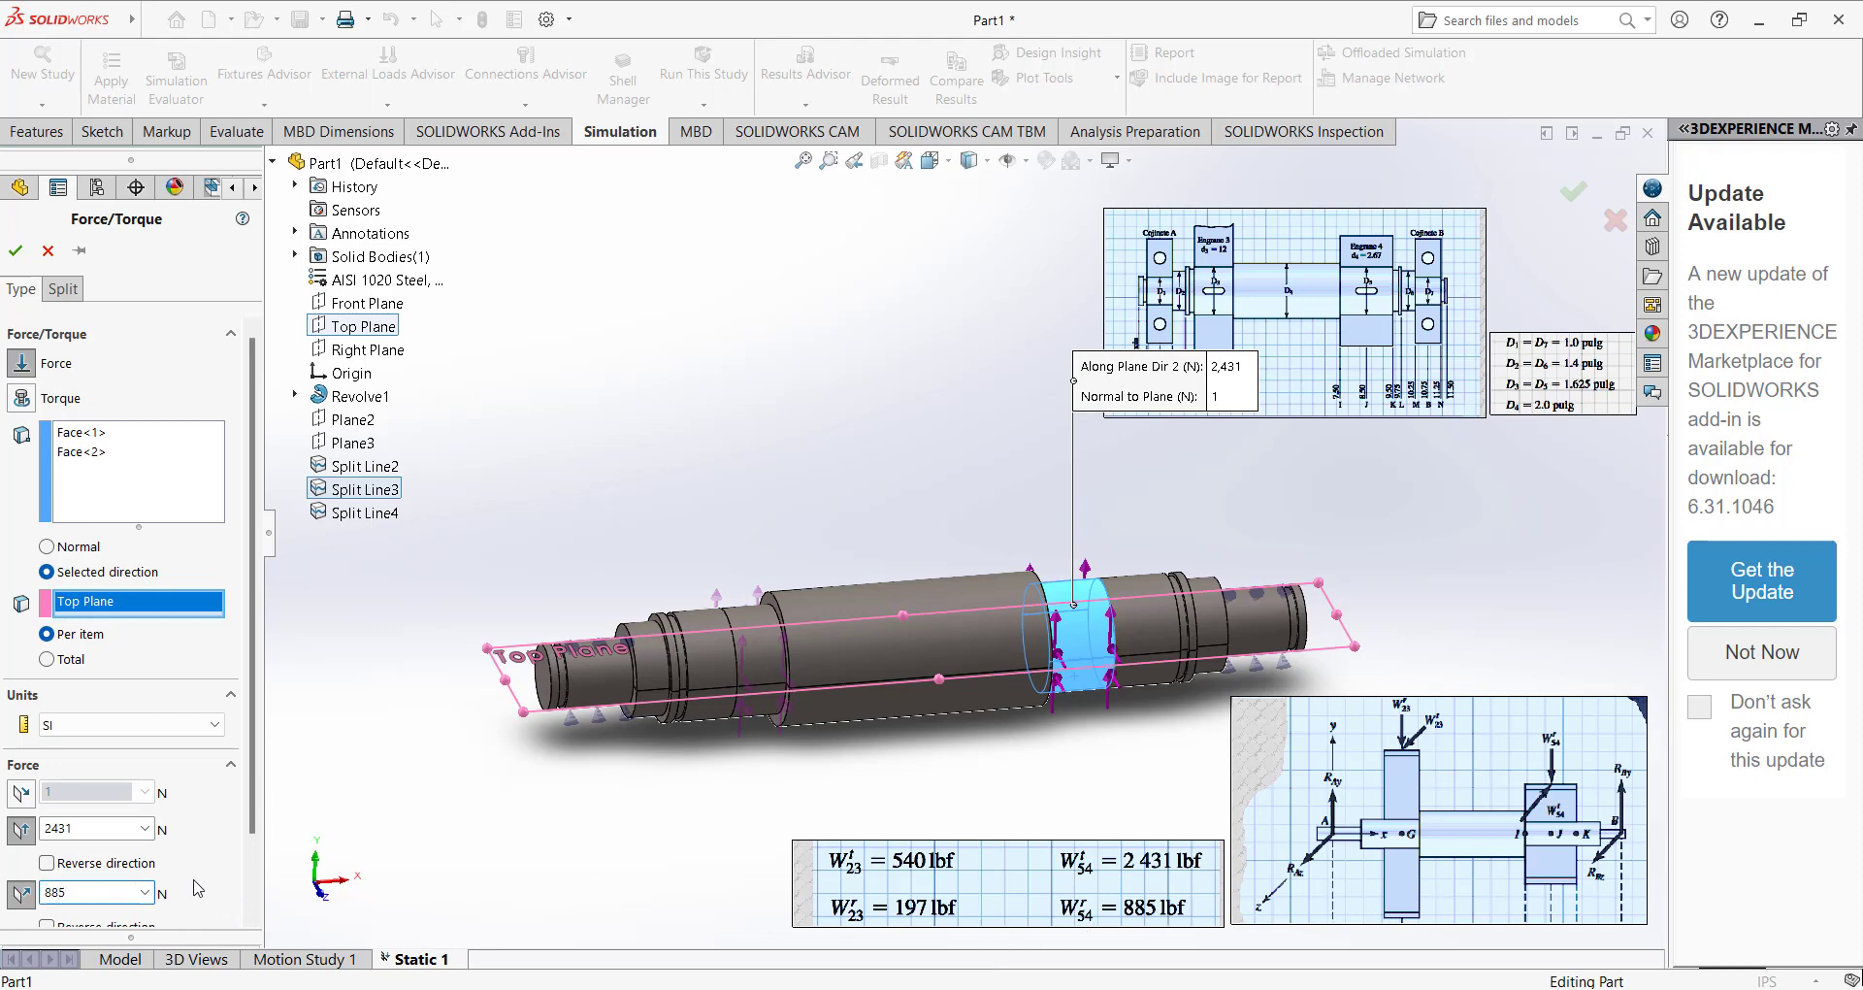
pyautogui.click(73, 735)
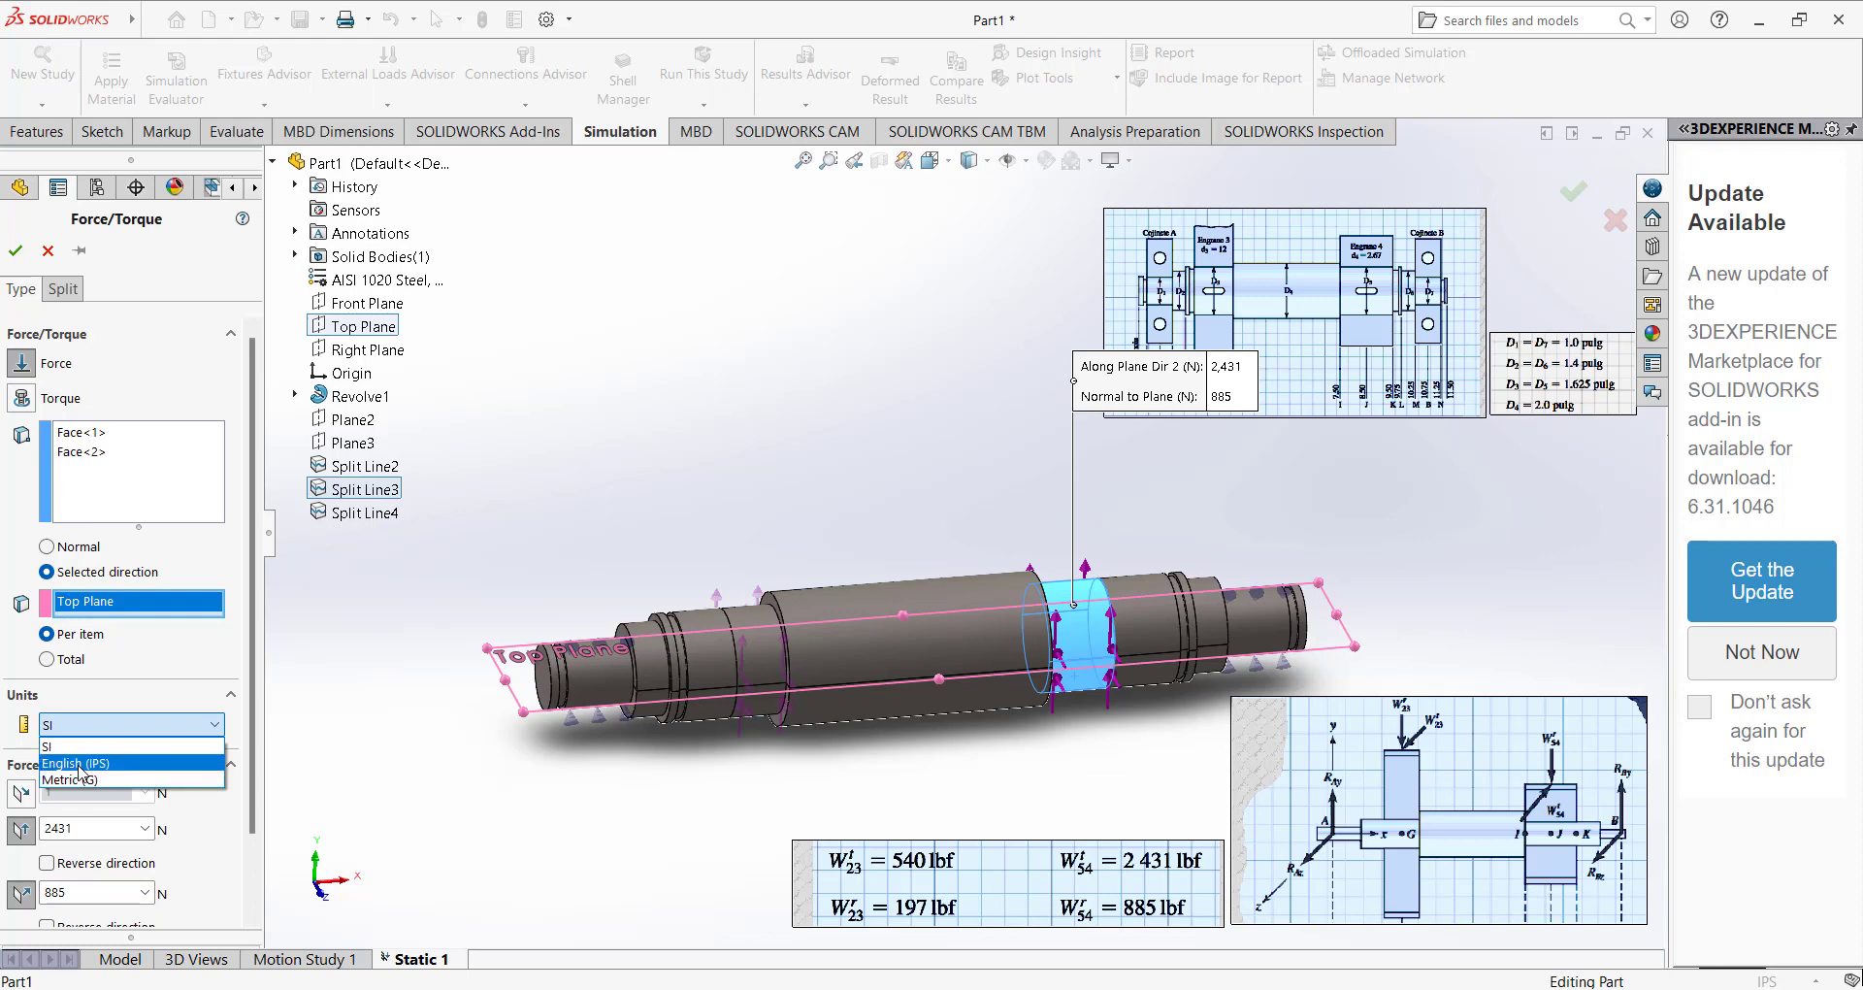
pyautogui.click(82, 769)
# Re-enter the force components as 2431 lbf along plane direction 2 and 885 lbf normal to the plane, leave both unreversed, and accept.
pyautogui.doubleClick(45, 828)
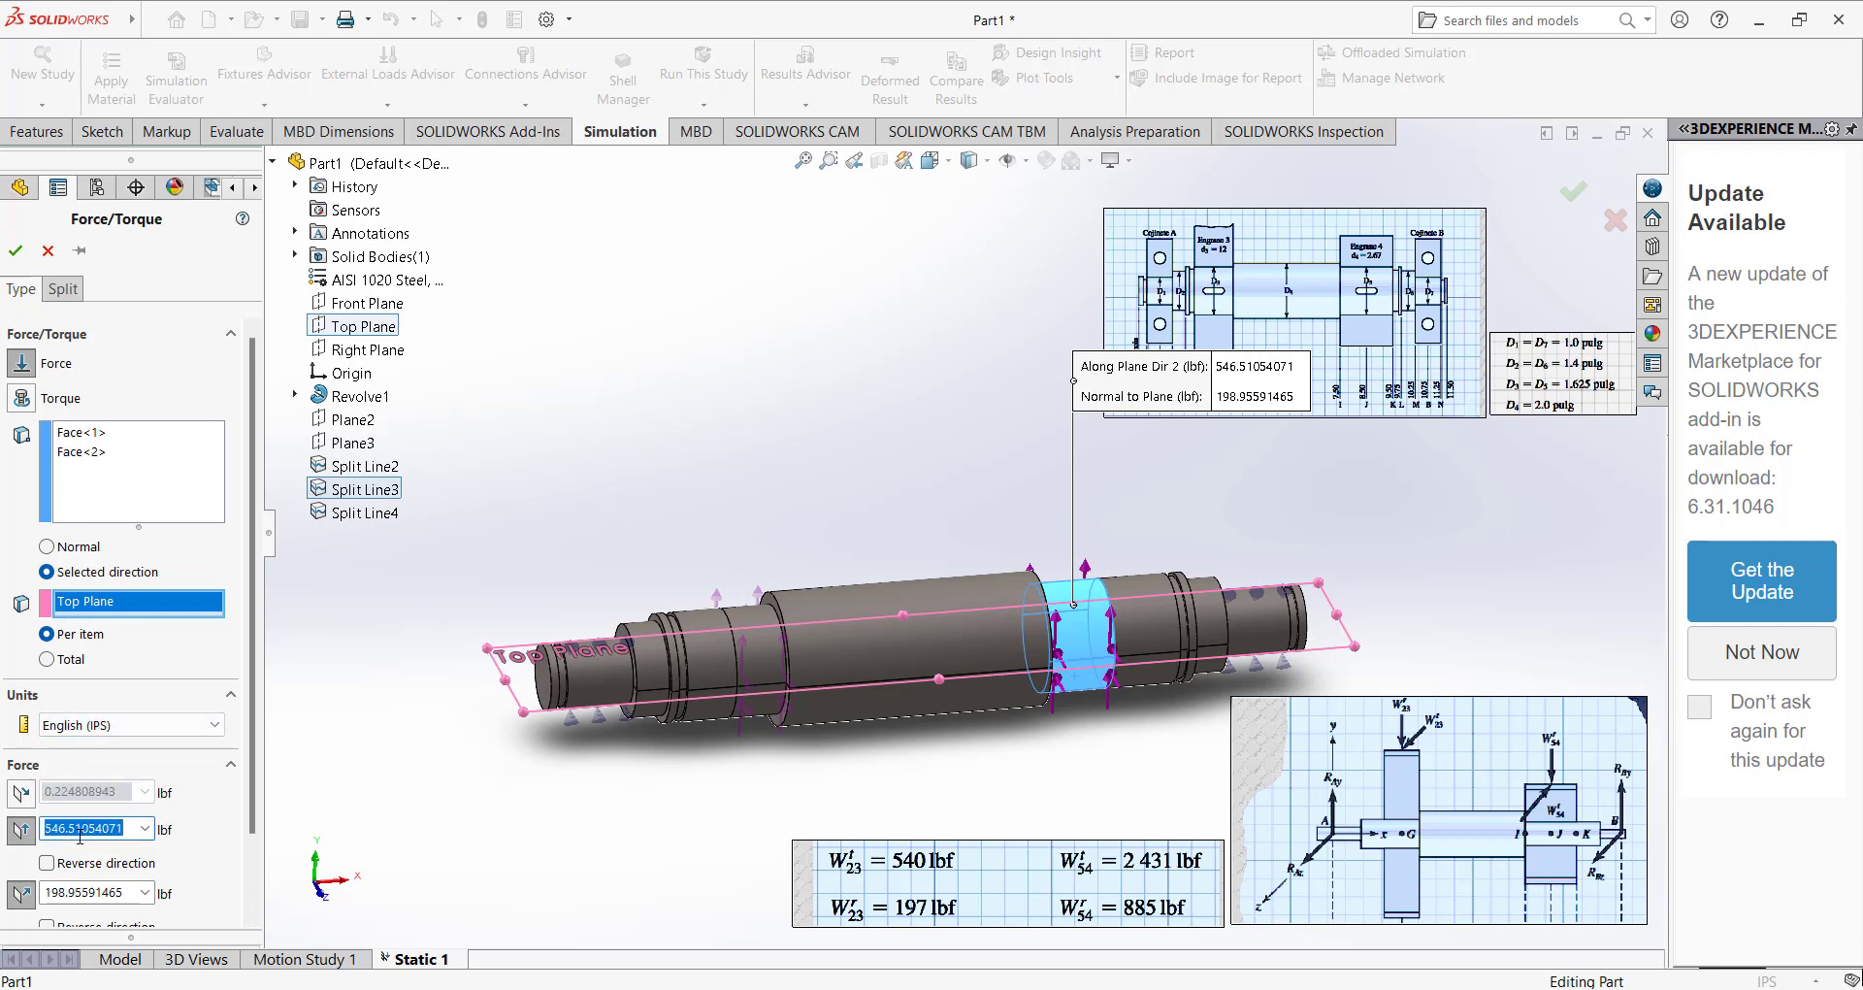
pyautogui.write('2431')
pyautogui.doubleClick(69, 886)
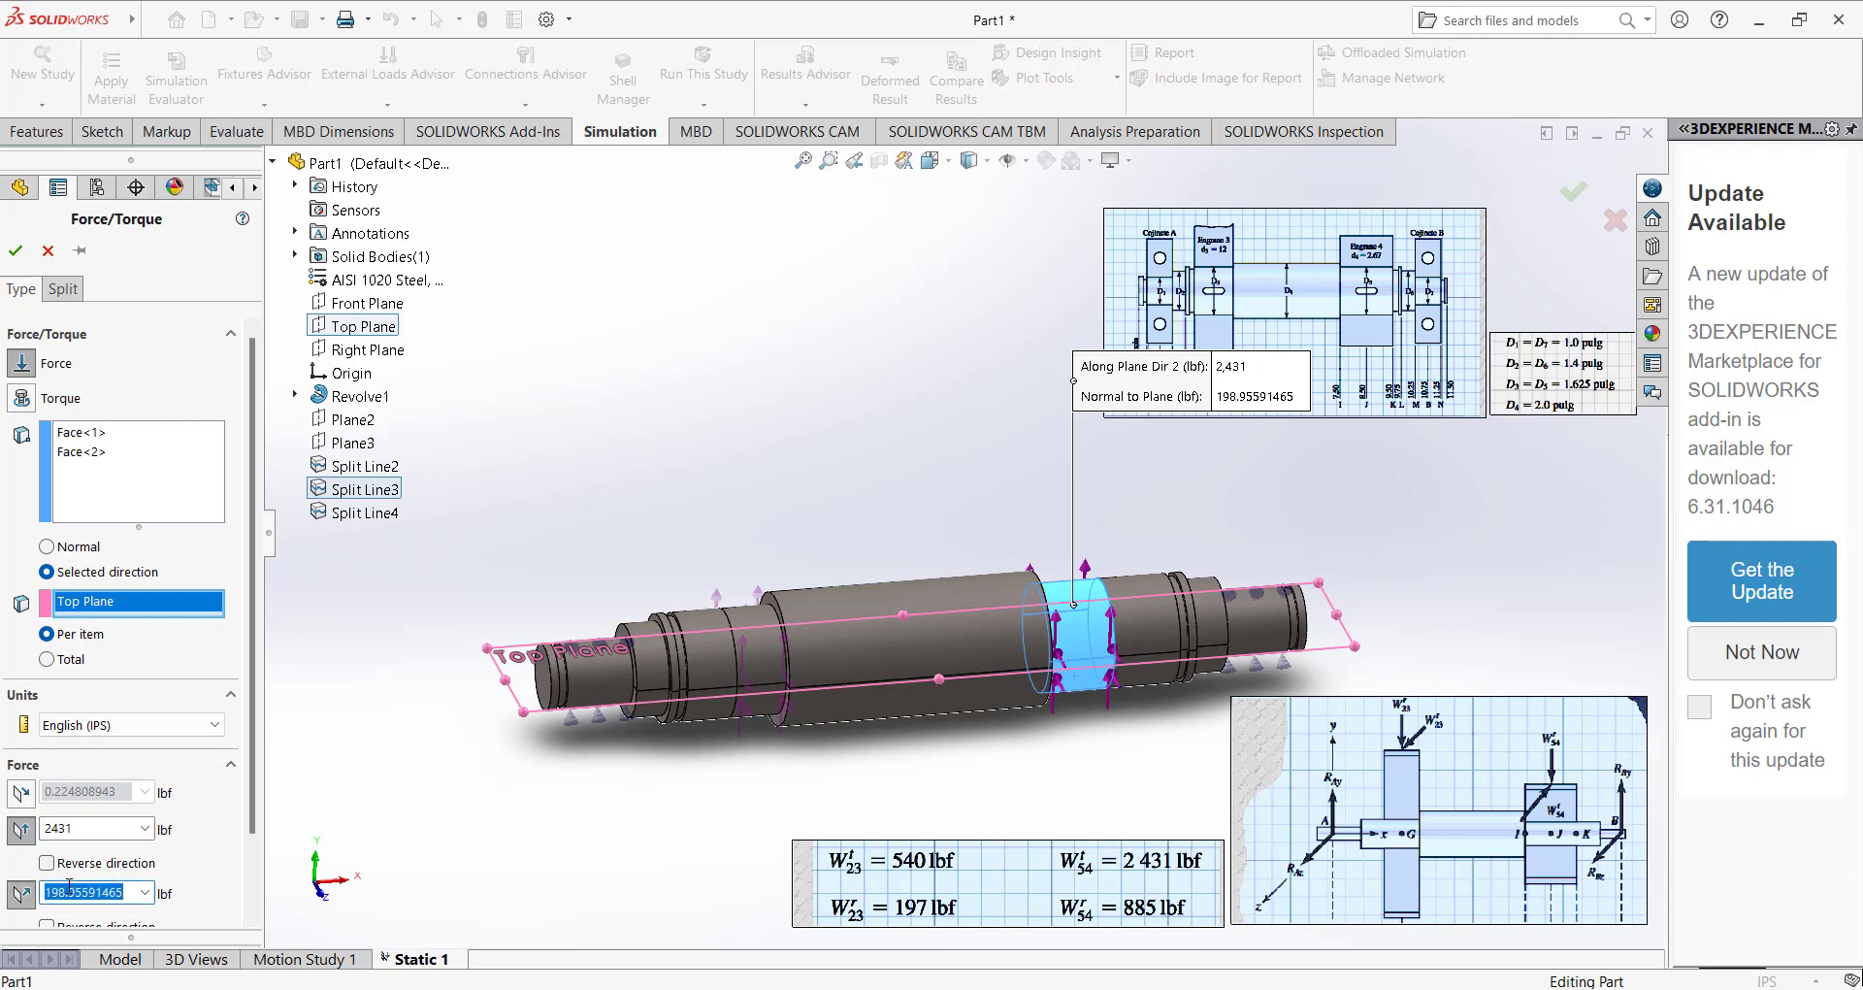
pyautogui.write('885')
pyautogui.click(196, 861)
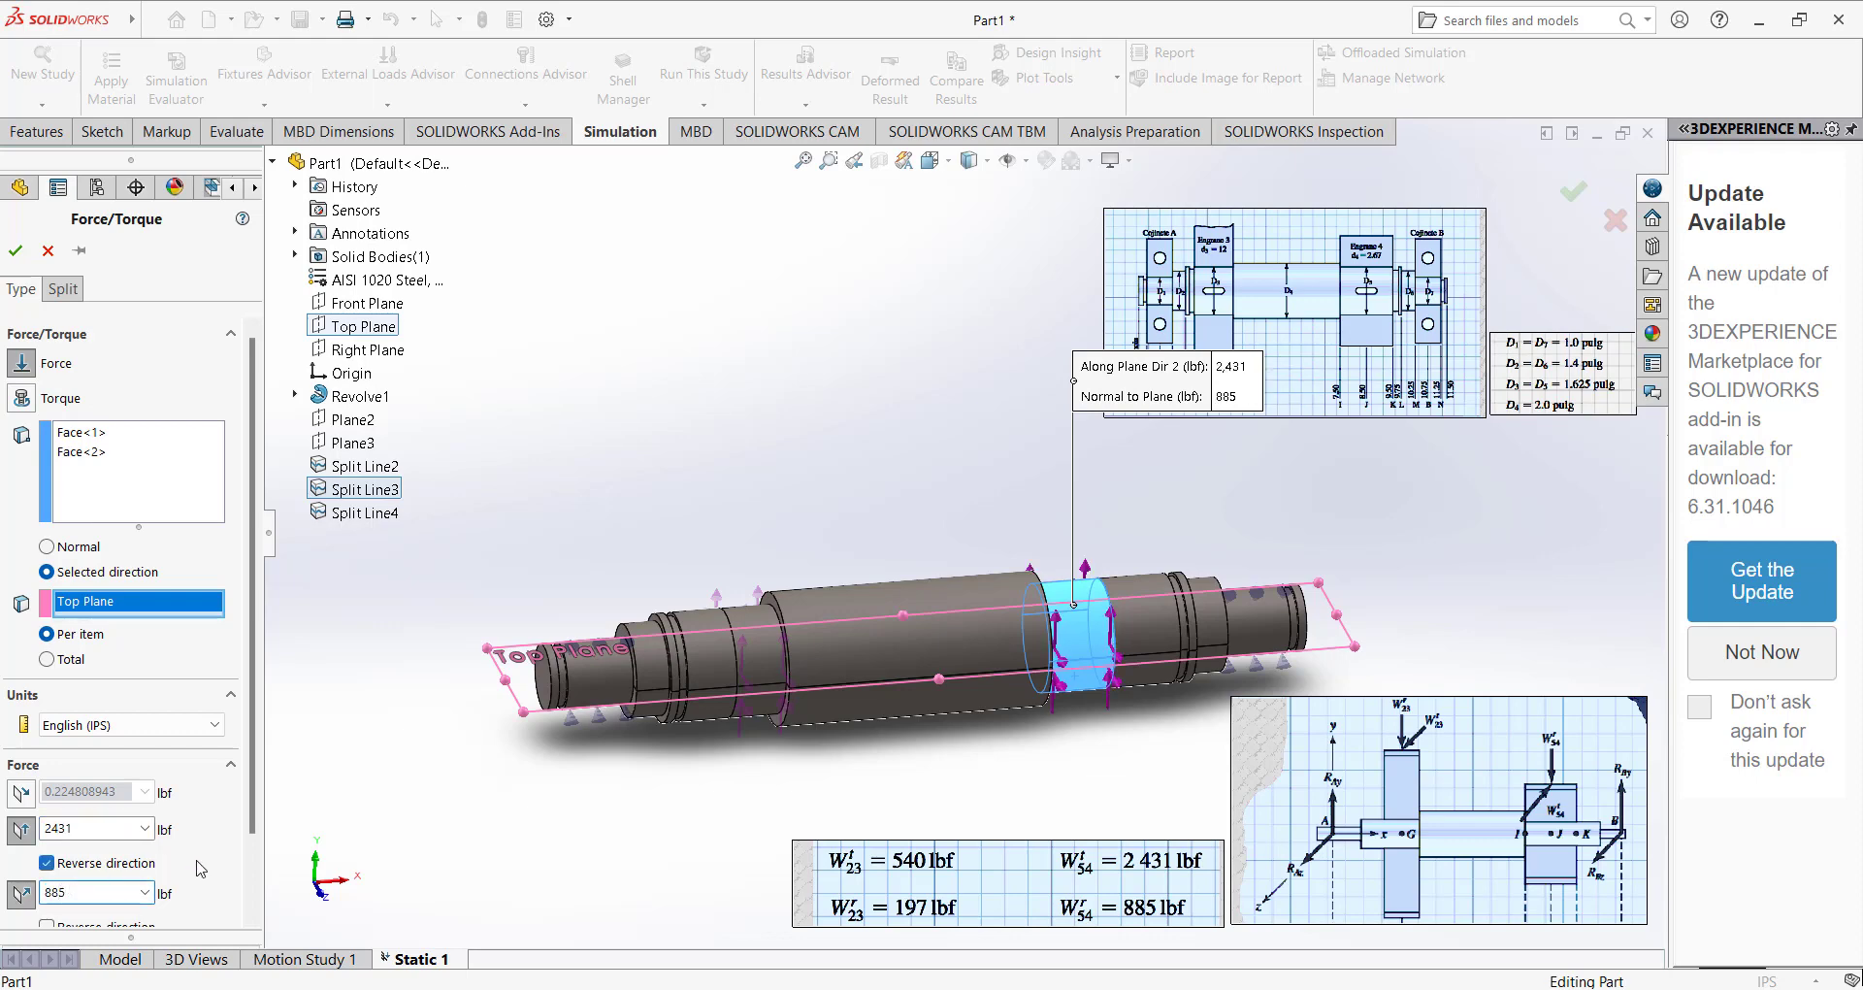
pyautogui.click(83, 863)
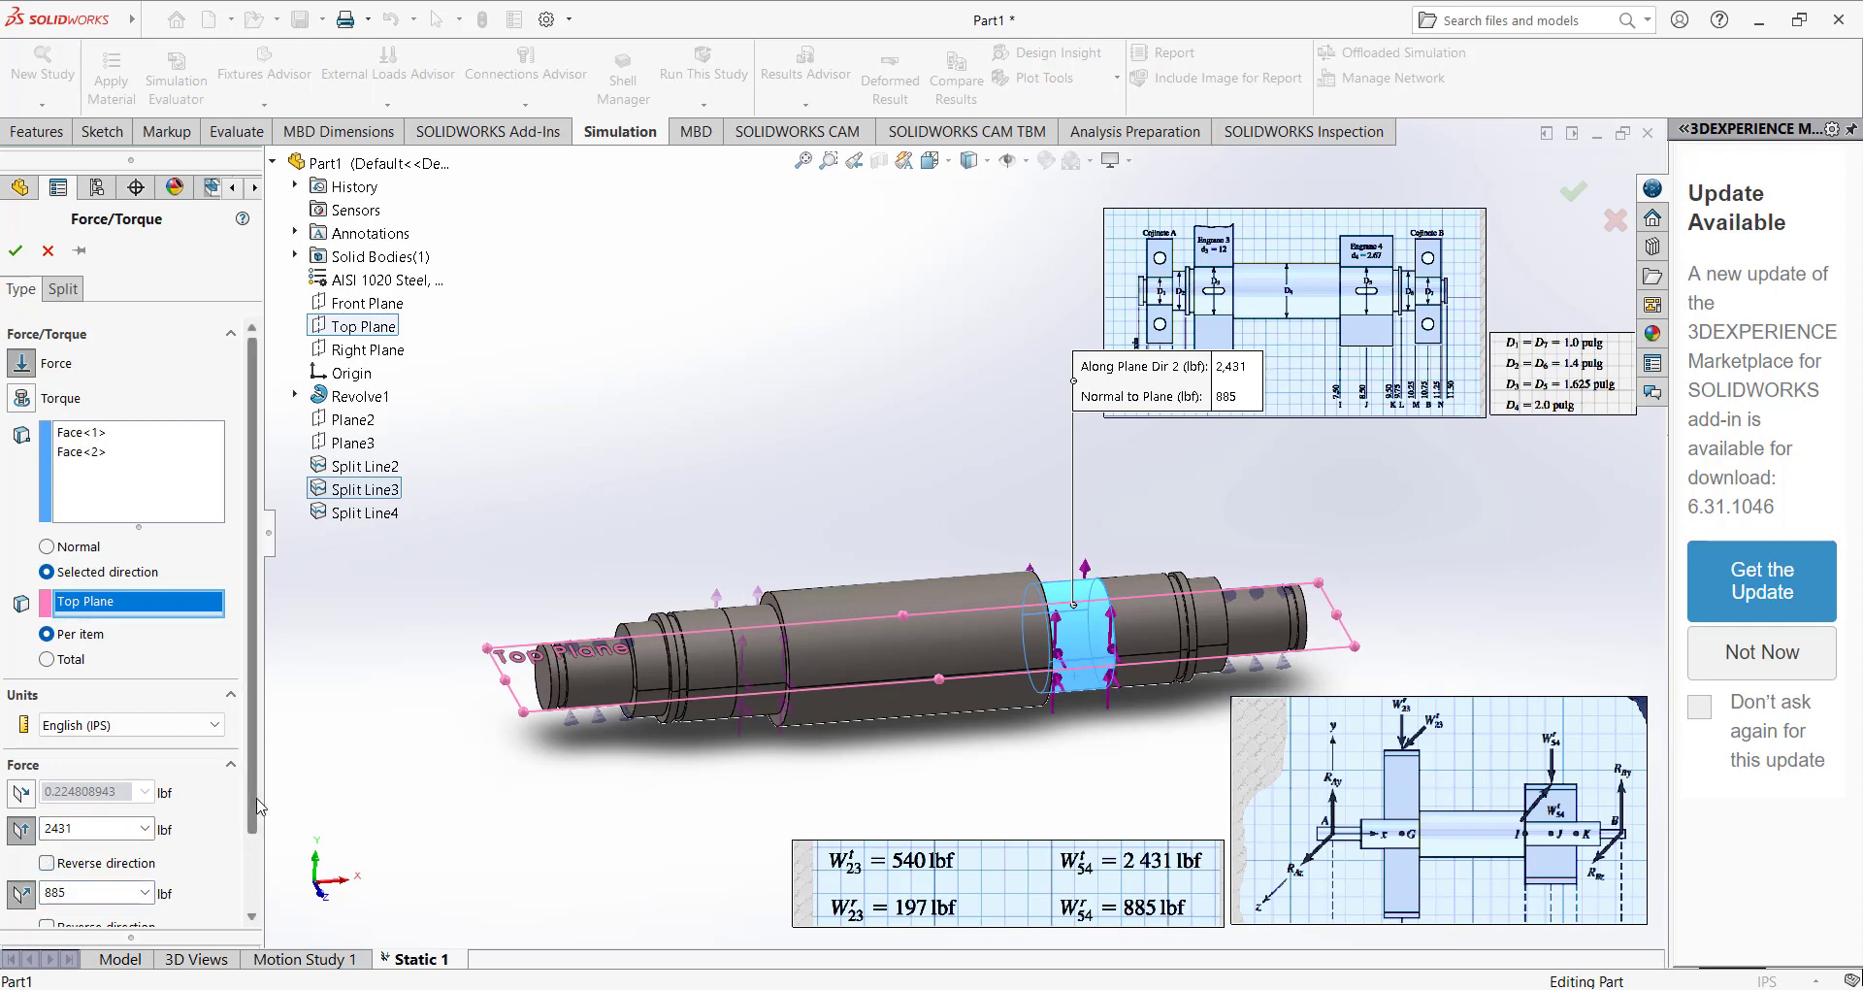
pyautogui.scroll(-3, 238, 854)
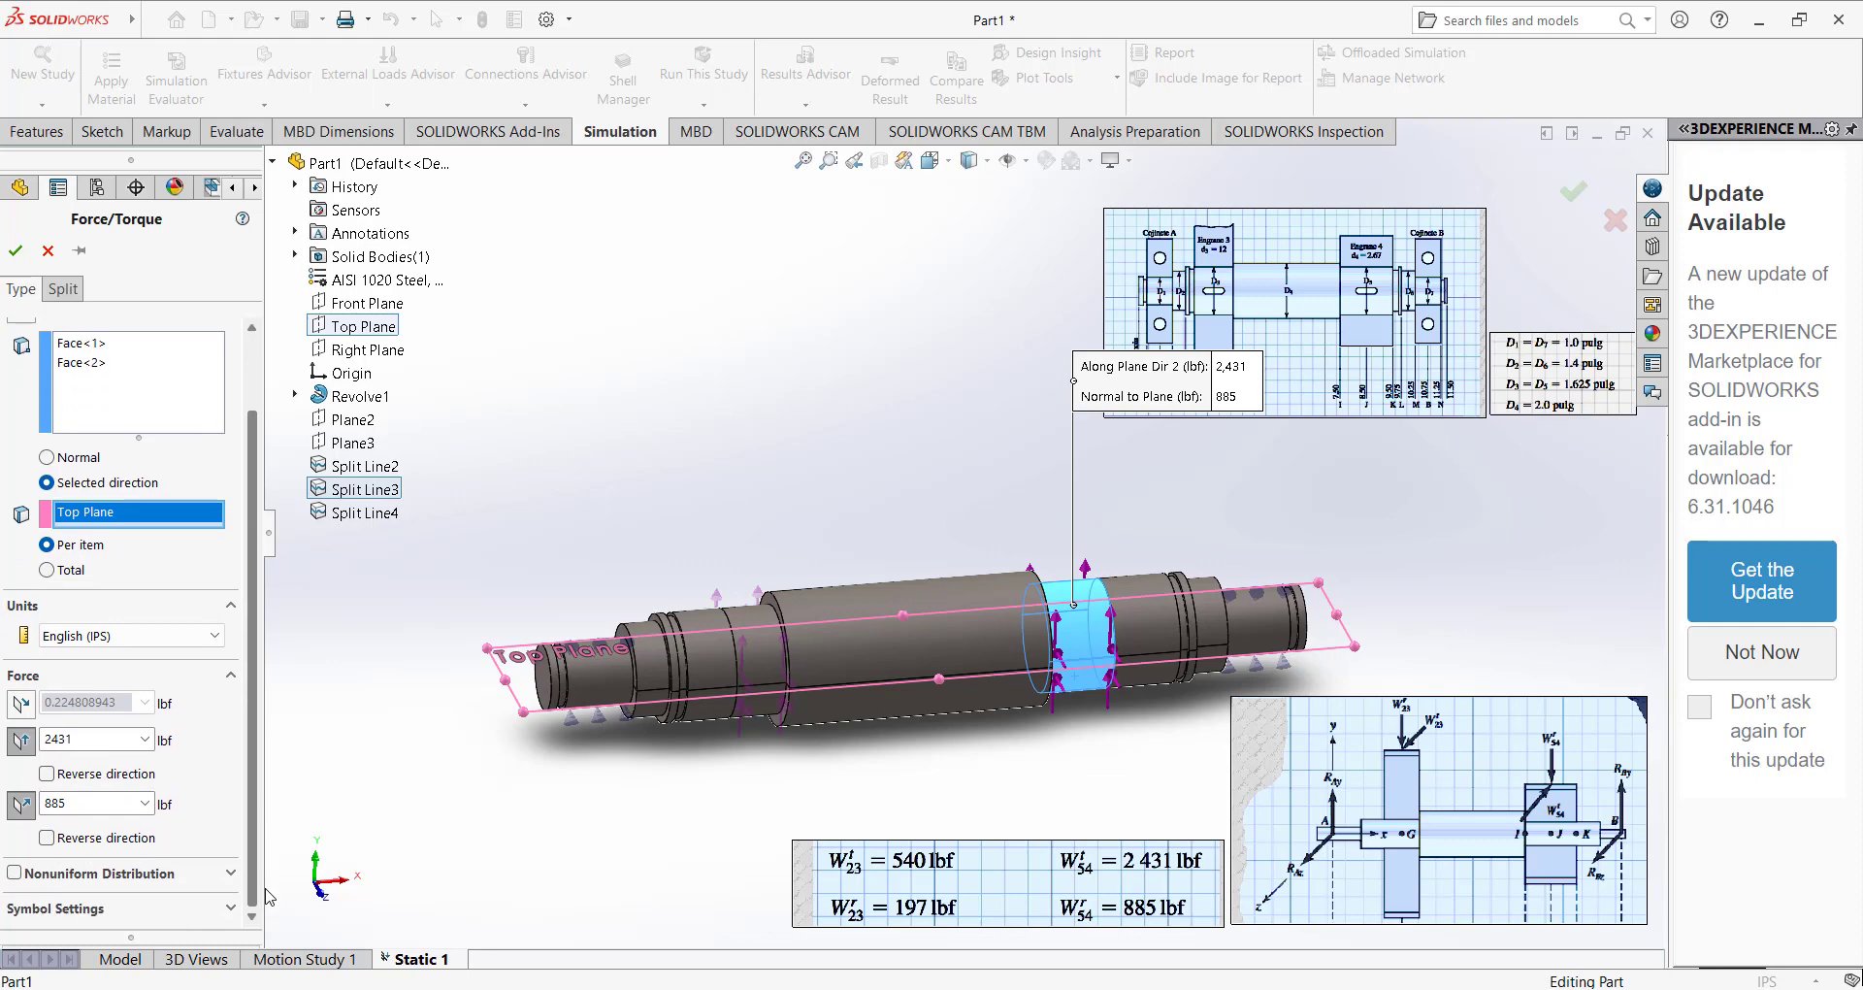
pyautogui.click(15, 250)
# Reopen the definition of Force-1 to check its components and direction, and close it.
pyautogui.click(97, 591)
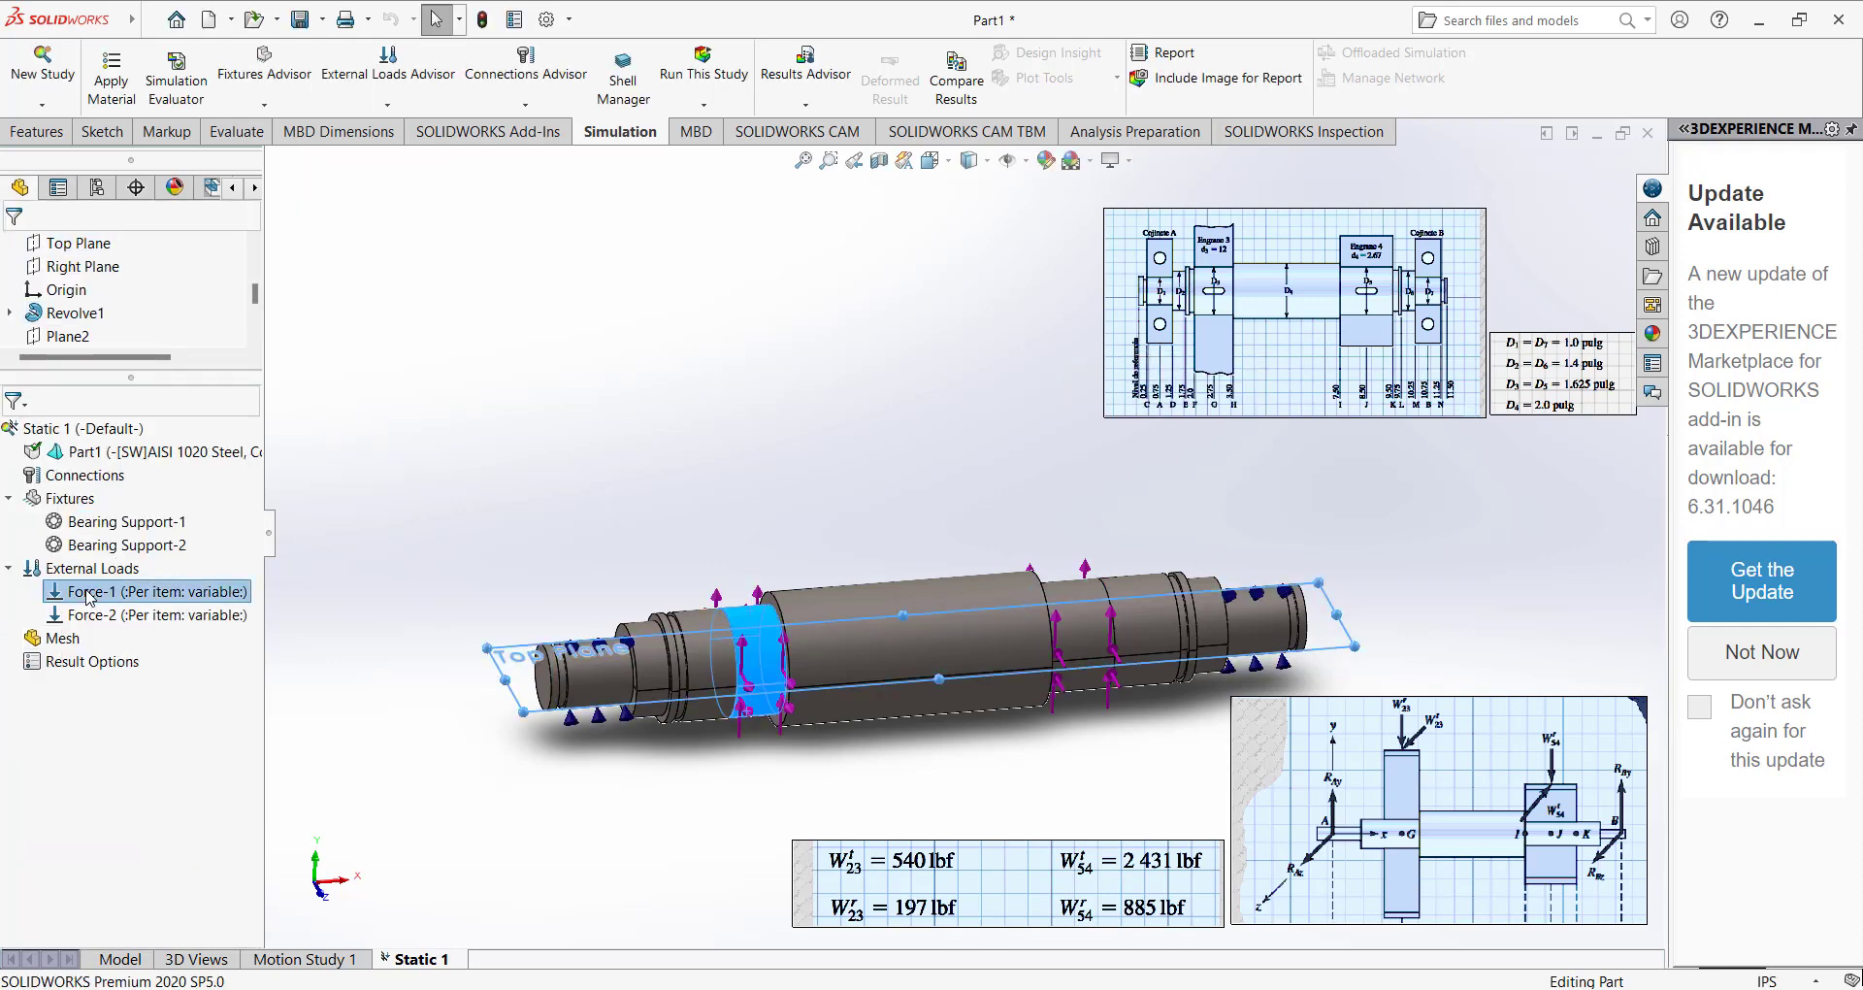
pyautogui.rightClick(88, 590)
pyautogui.press('Escape')
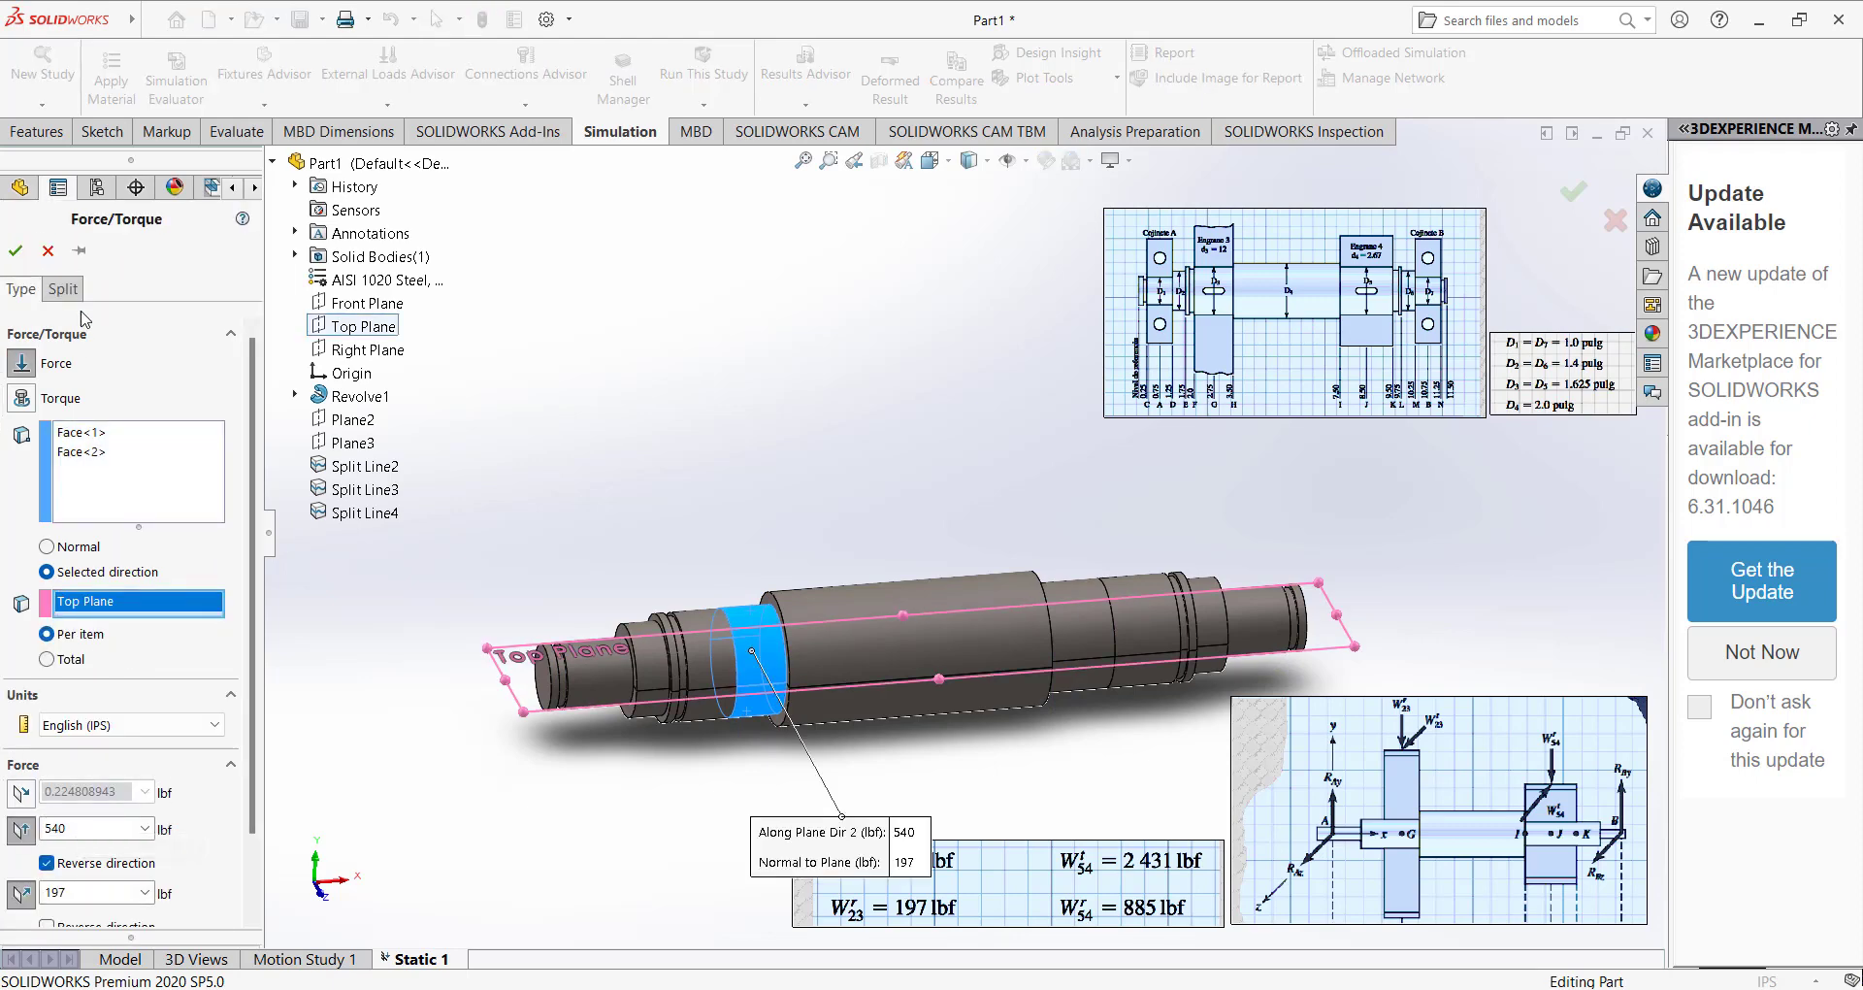
pyautogui.click(15, 252)
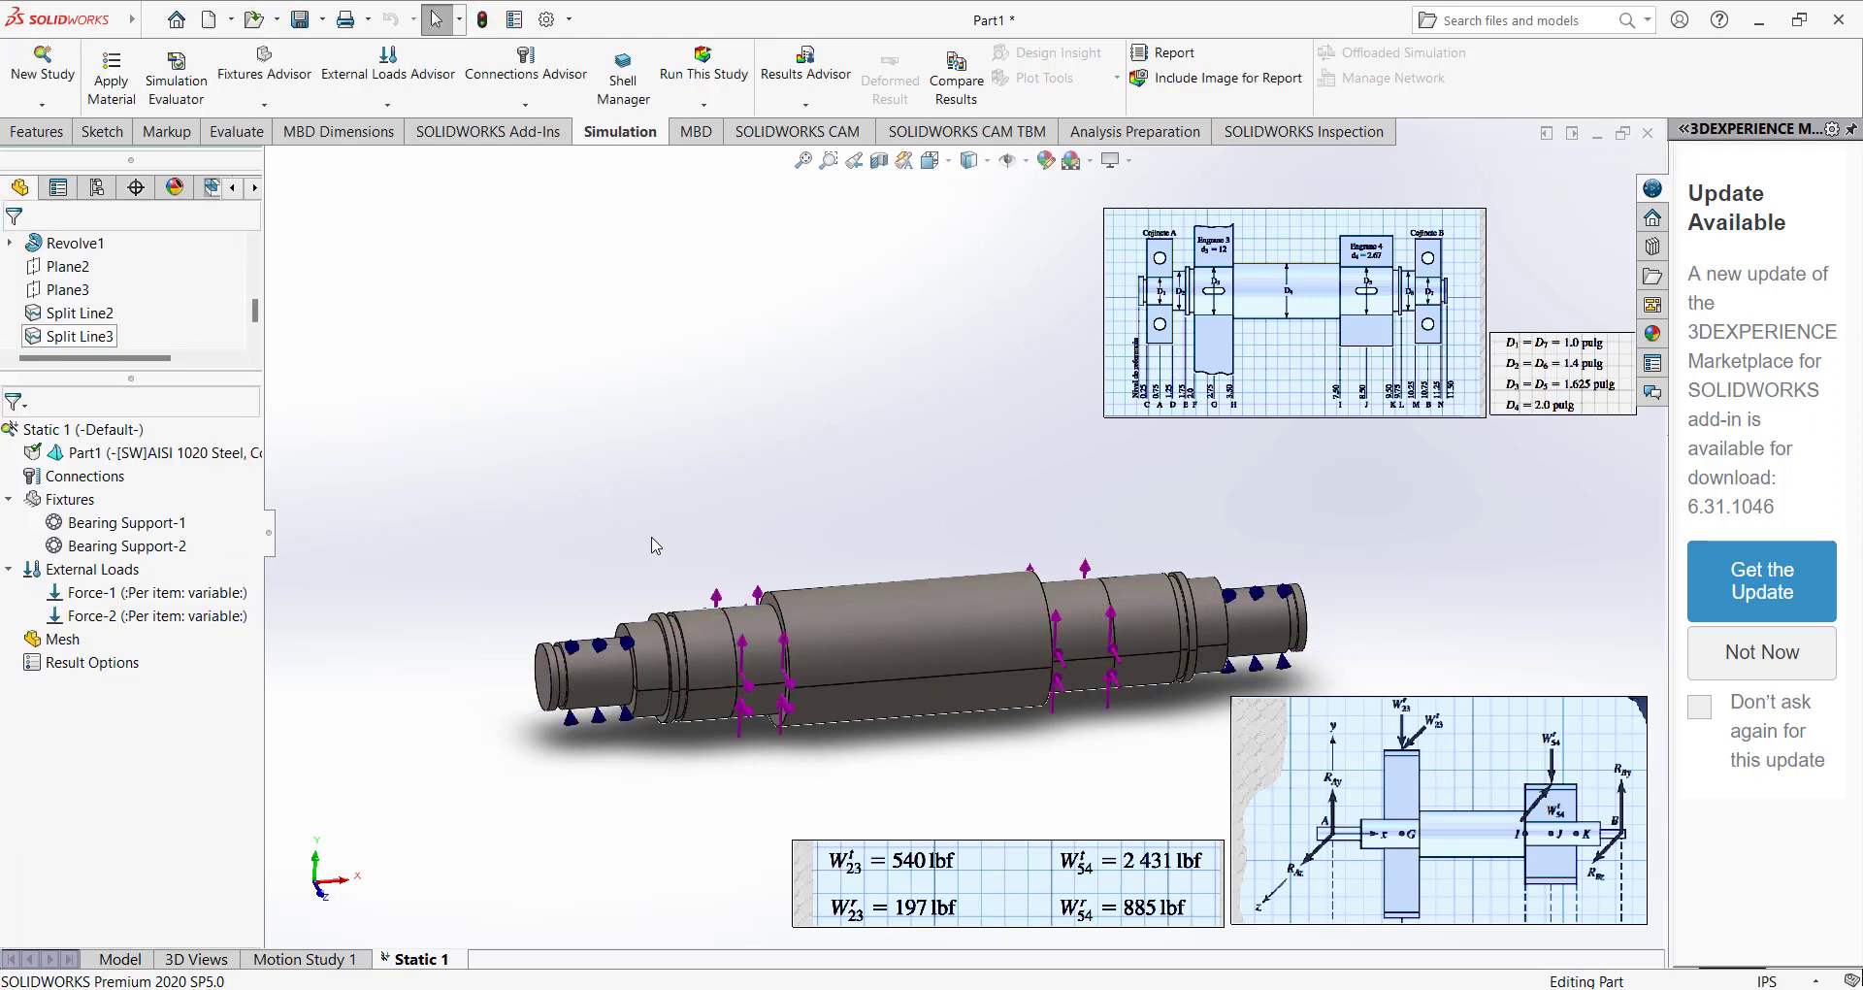
# Mesh the shaft with the default mesh density and run the static study.
pyautogui.click(51, 638)
pyautogui.rightClick(50, 639)
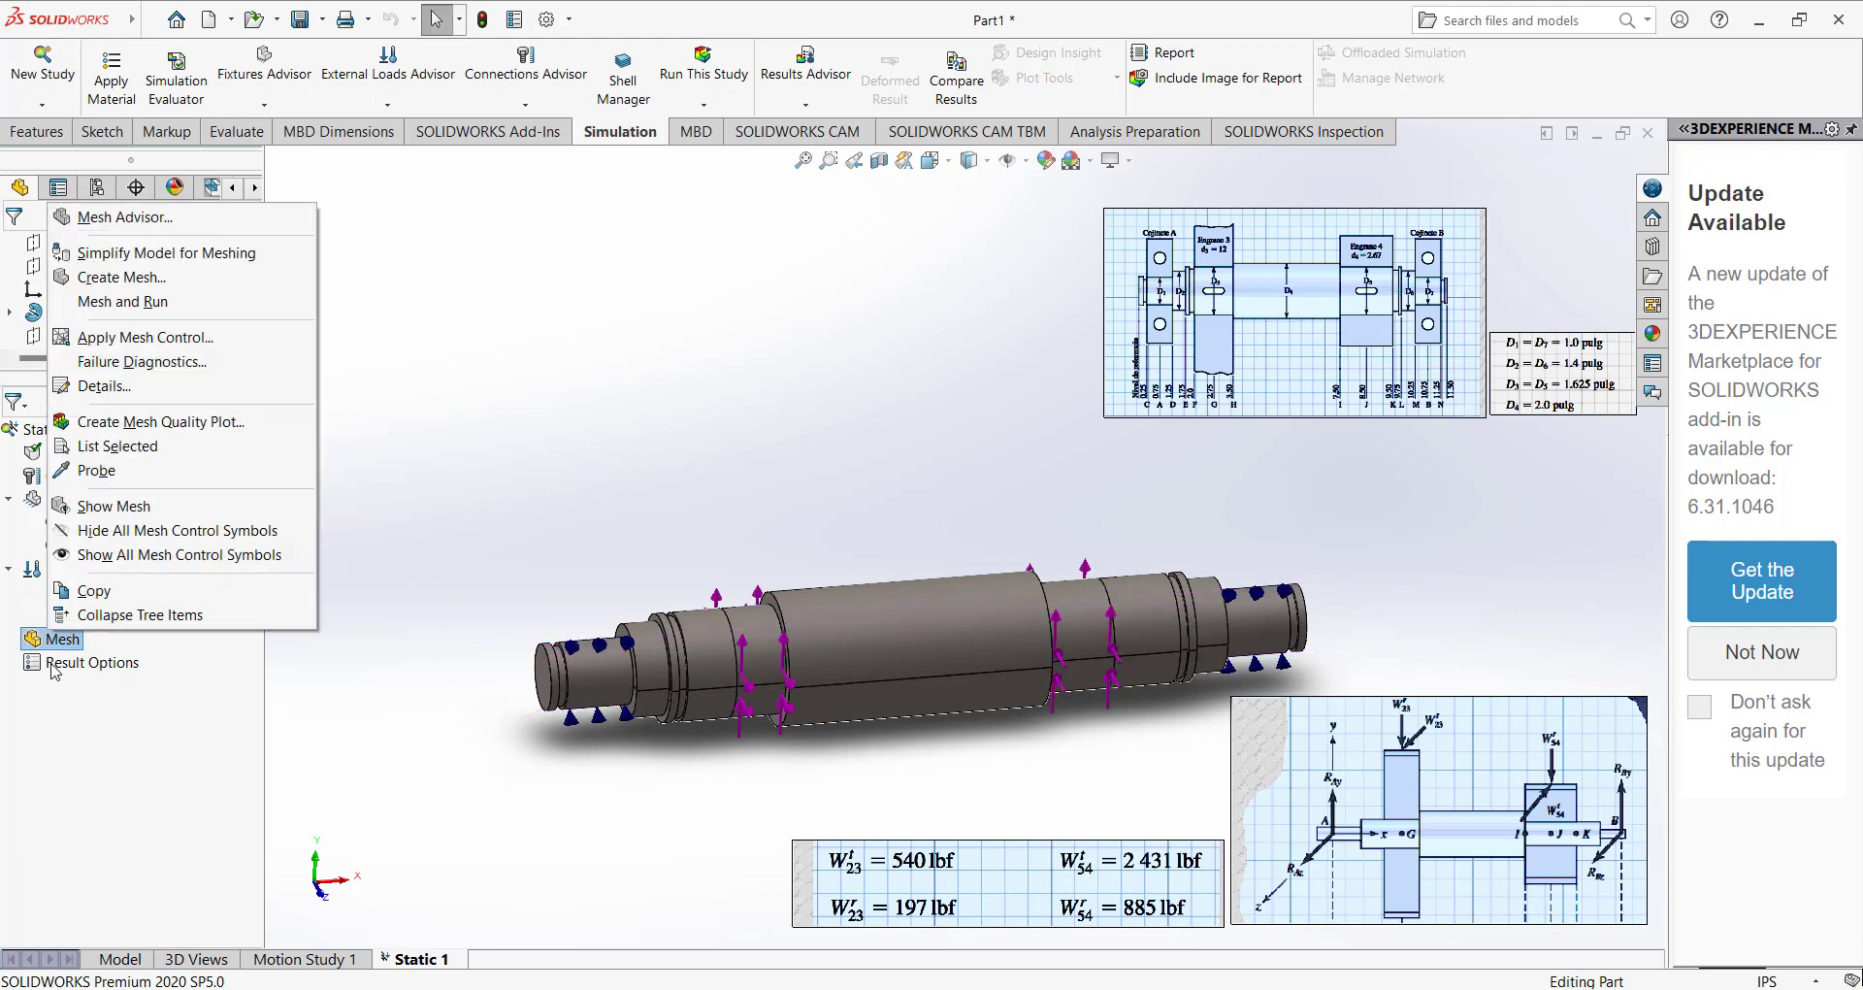
pyautogui.click(145, 279)
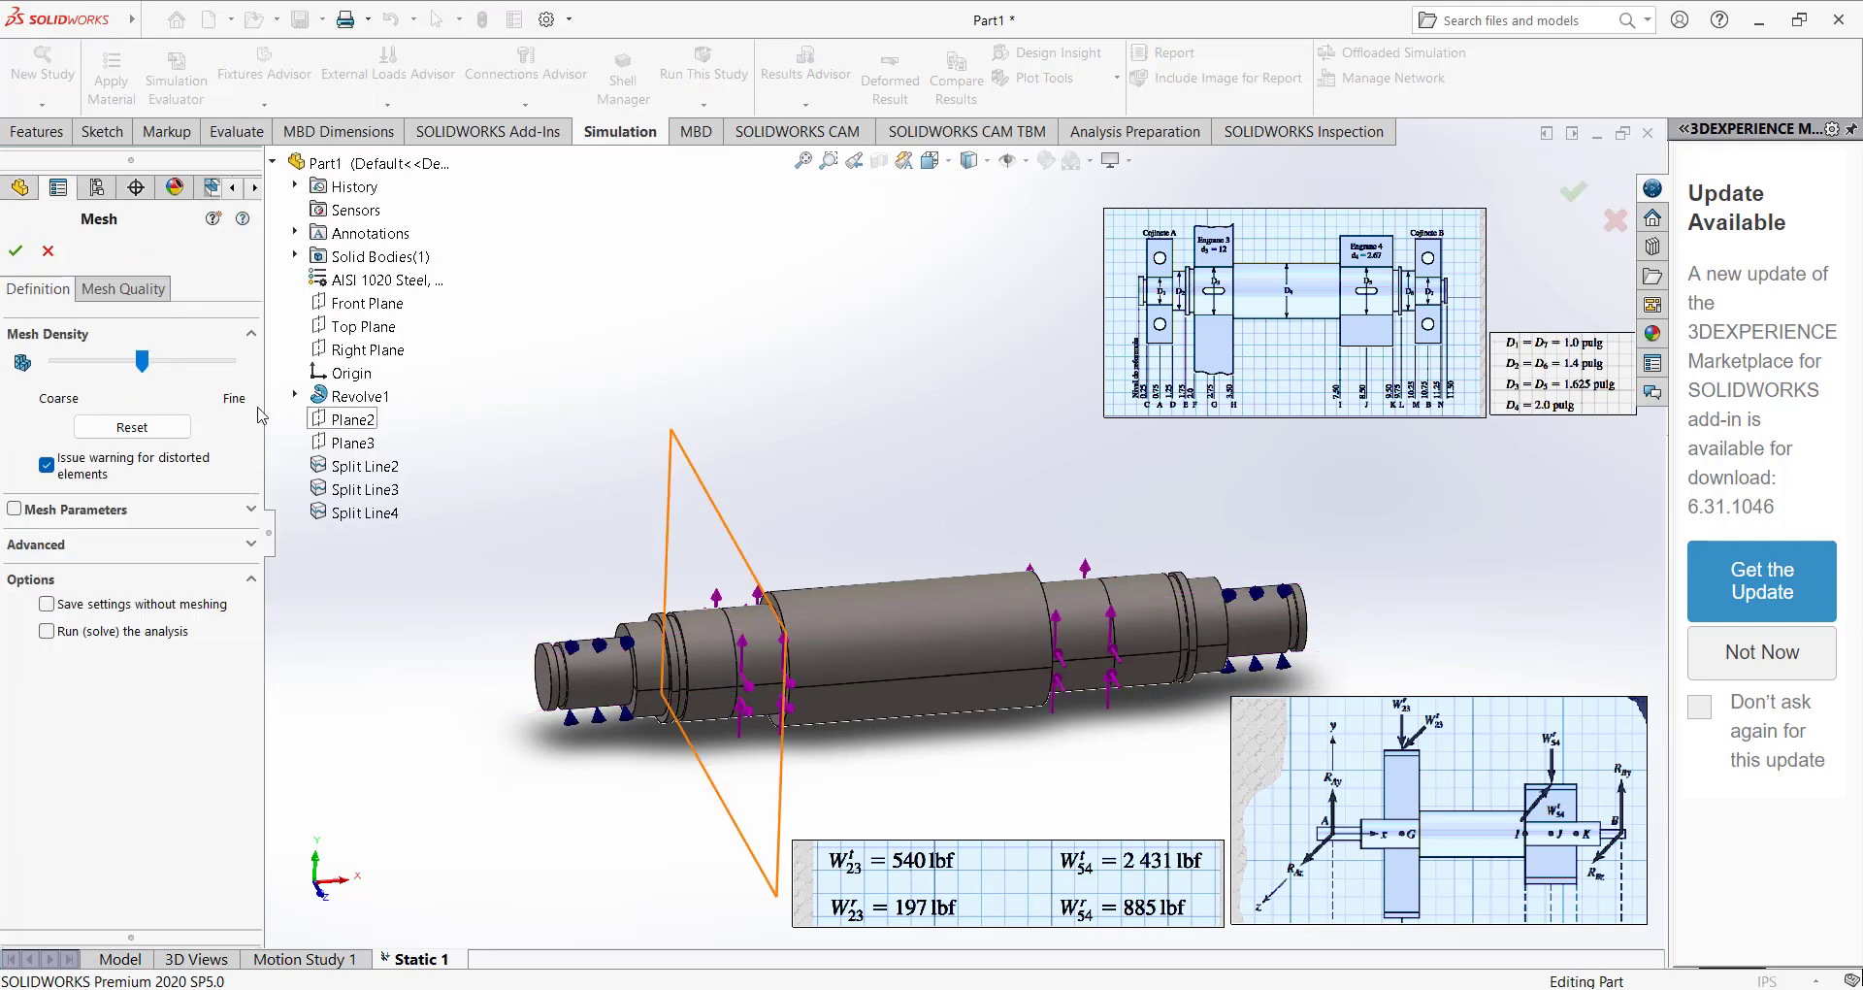
pyautogui.click(16, 250)
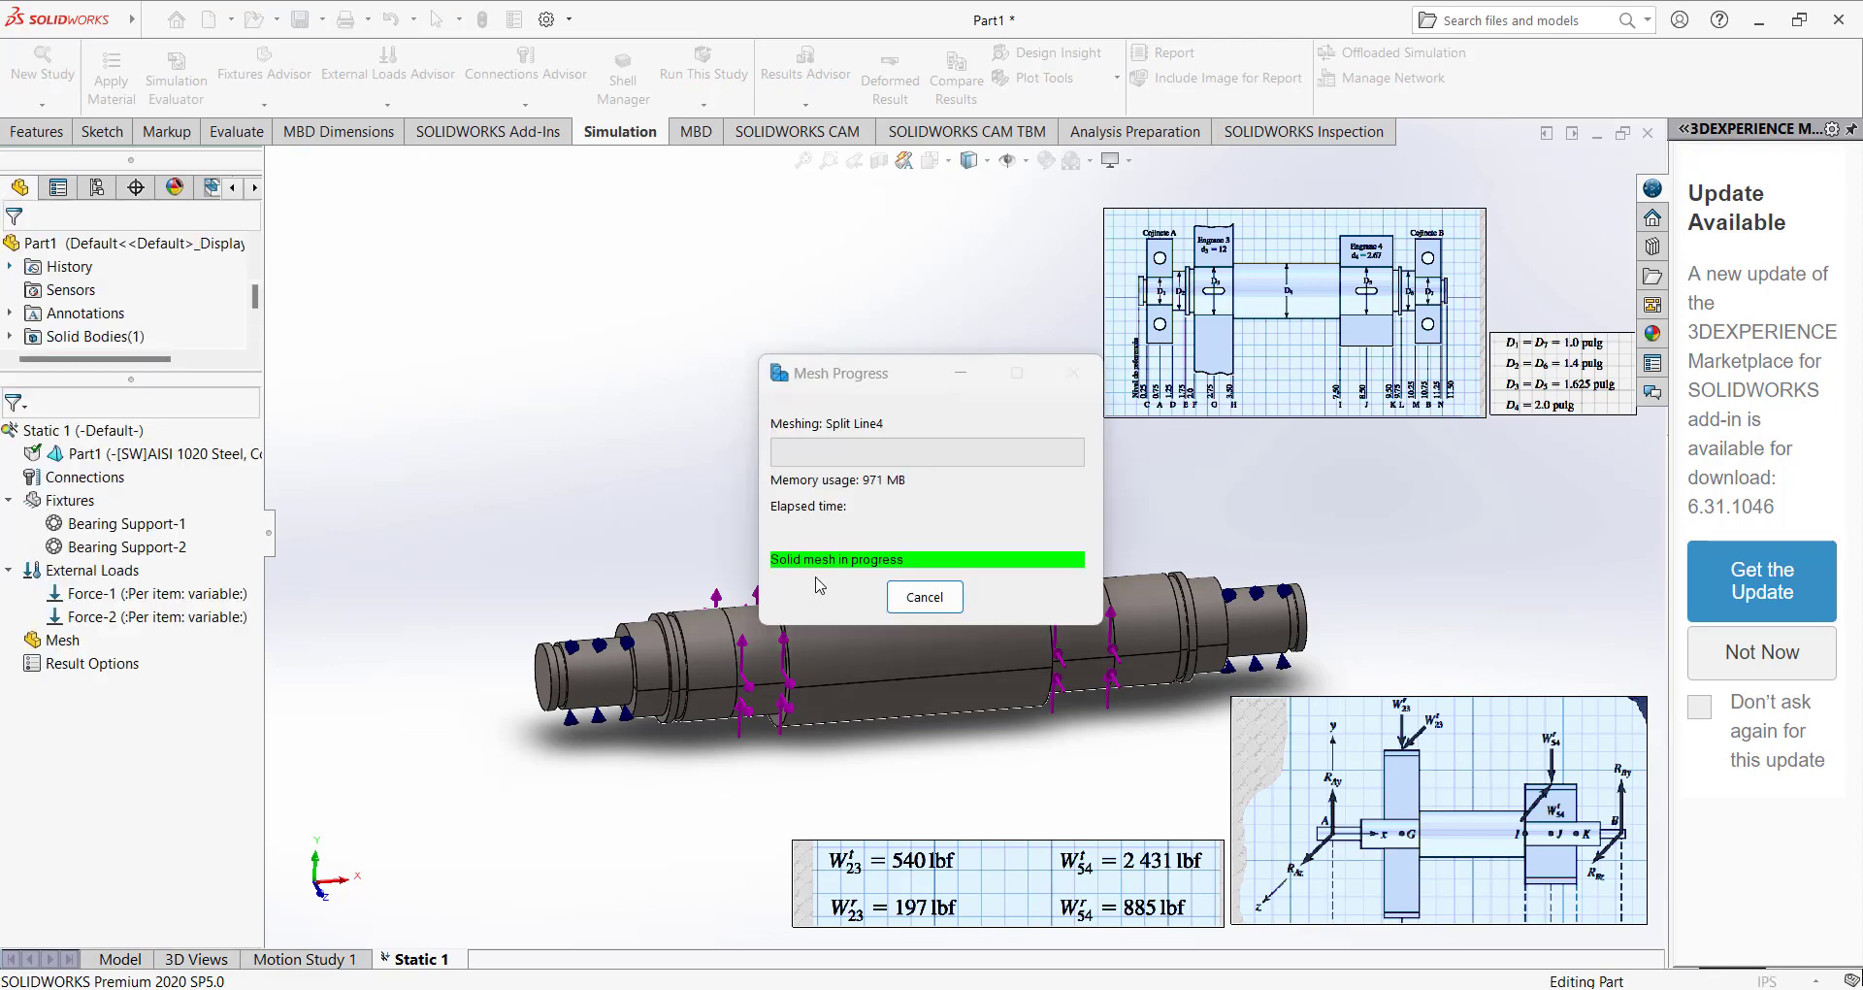
pyautogui.moveTo(935, 552); pyautogui.dragTo(955, 635, button='middle')
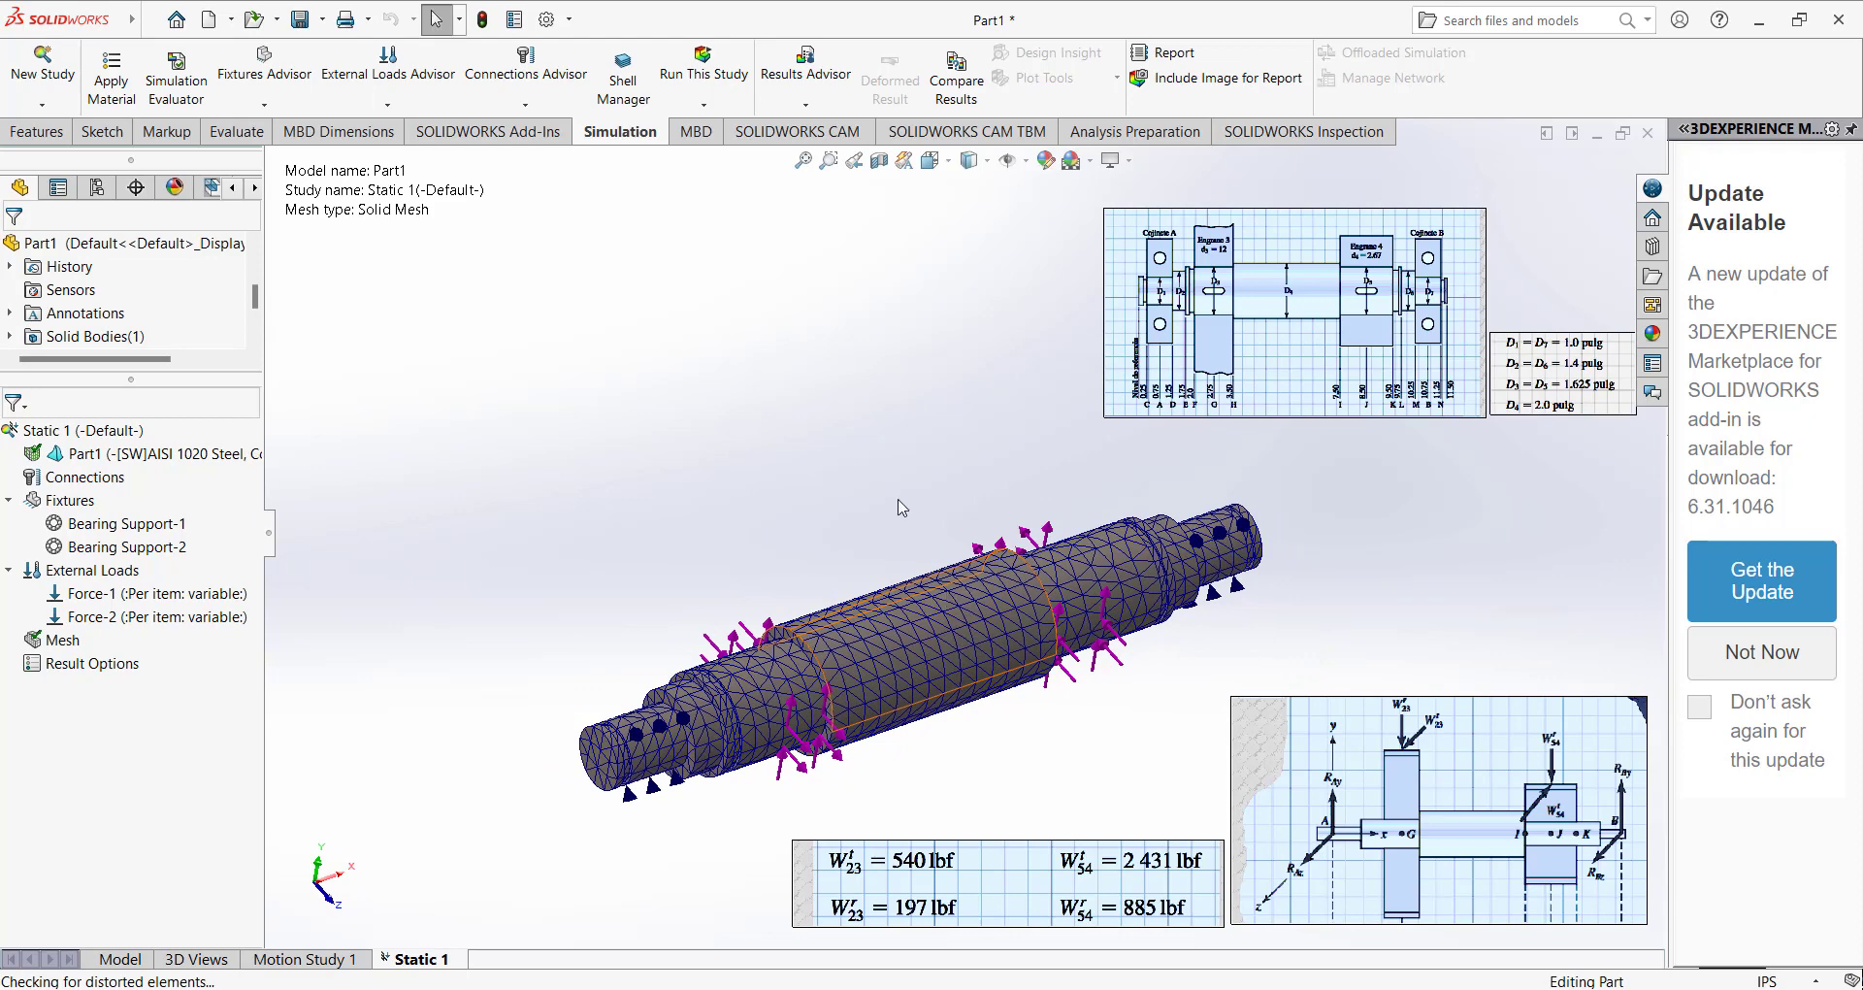
pyautogui.click(703, 68)
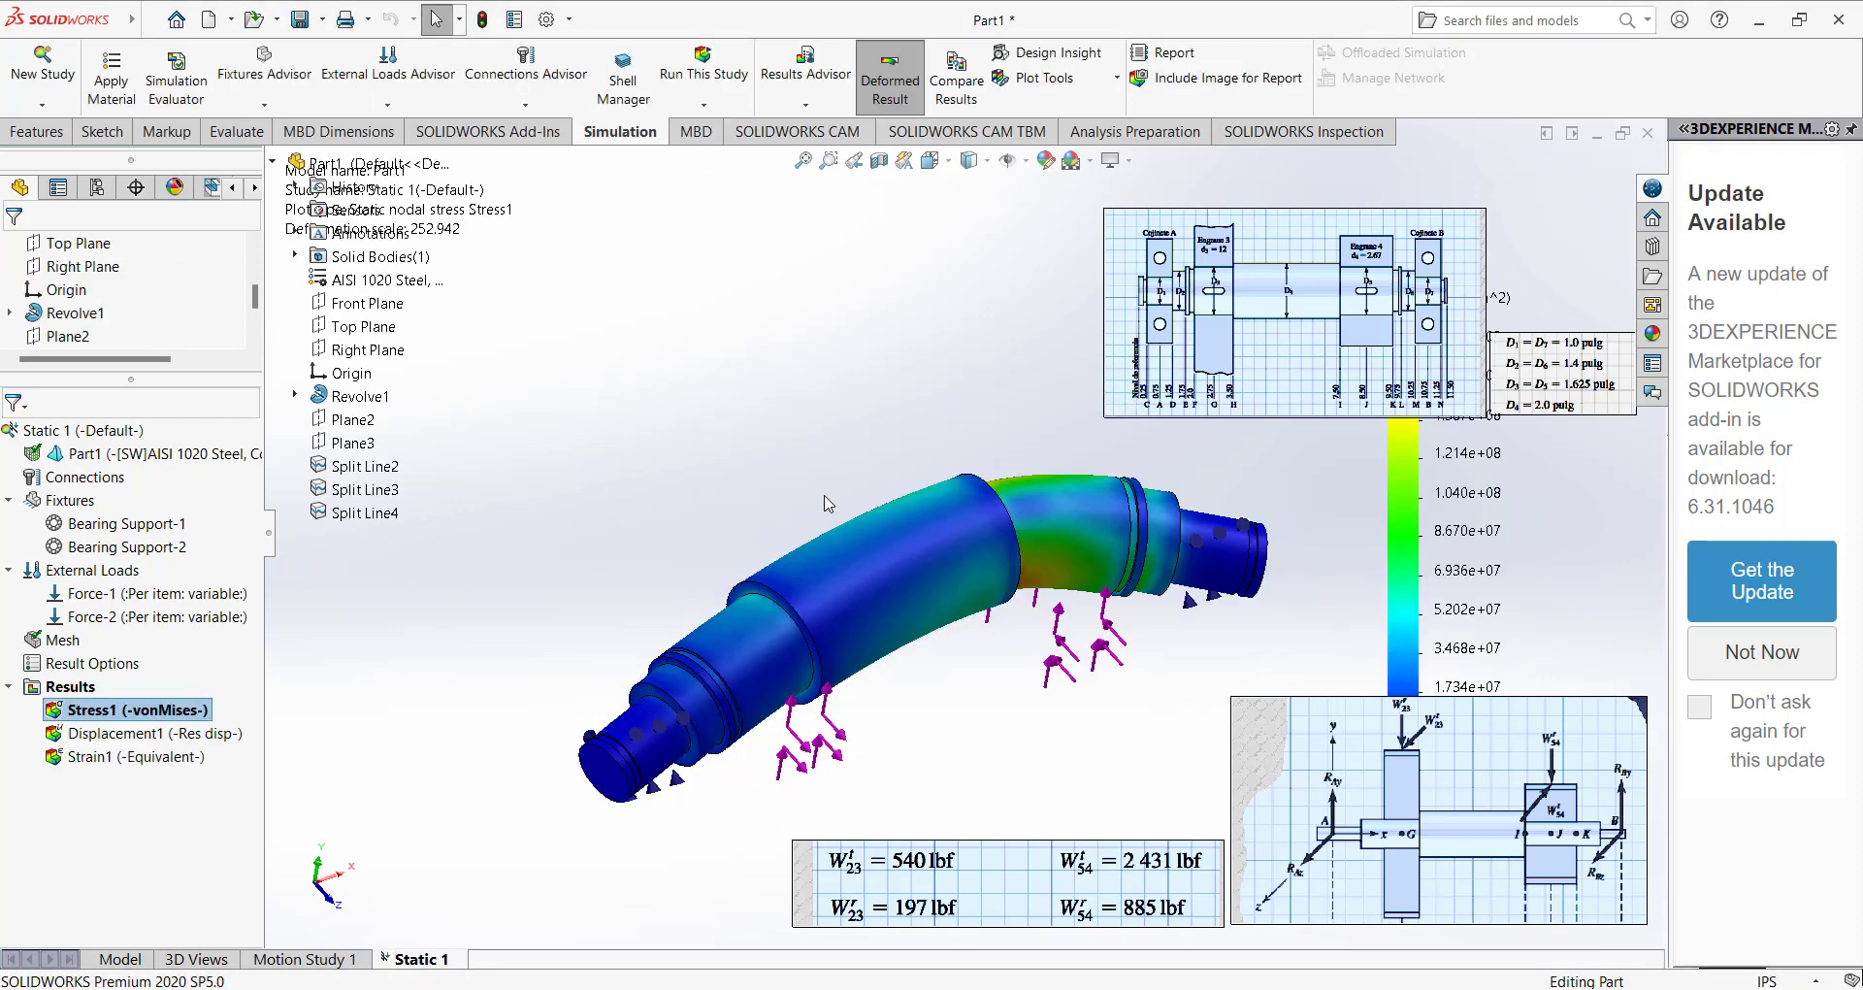
# Delete the shaft drawing image and the diameter table that cover the von Mises stress legend.
pyautogui.click(1256, 334)
pyautogui.press('Delete')
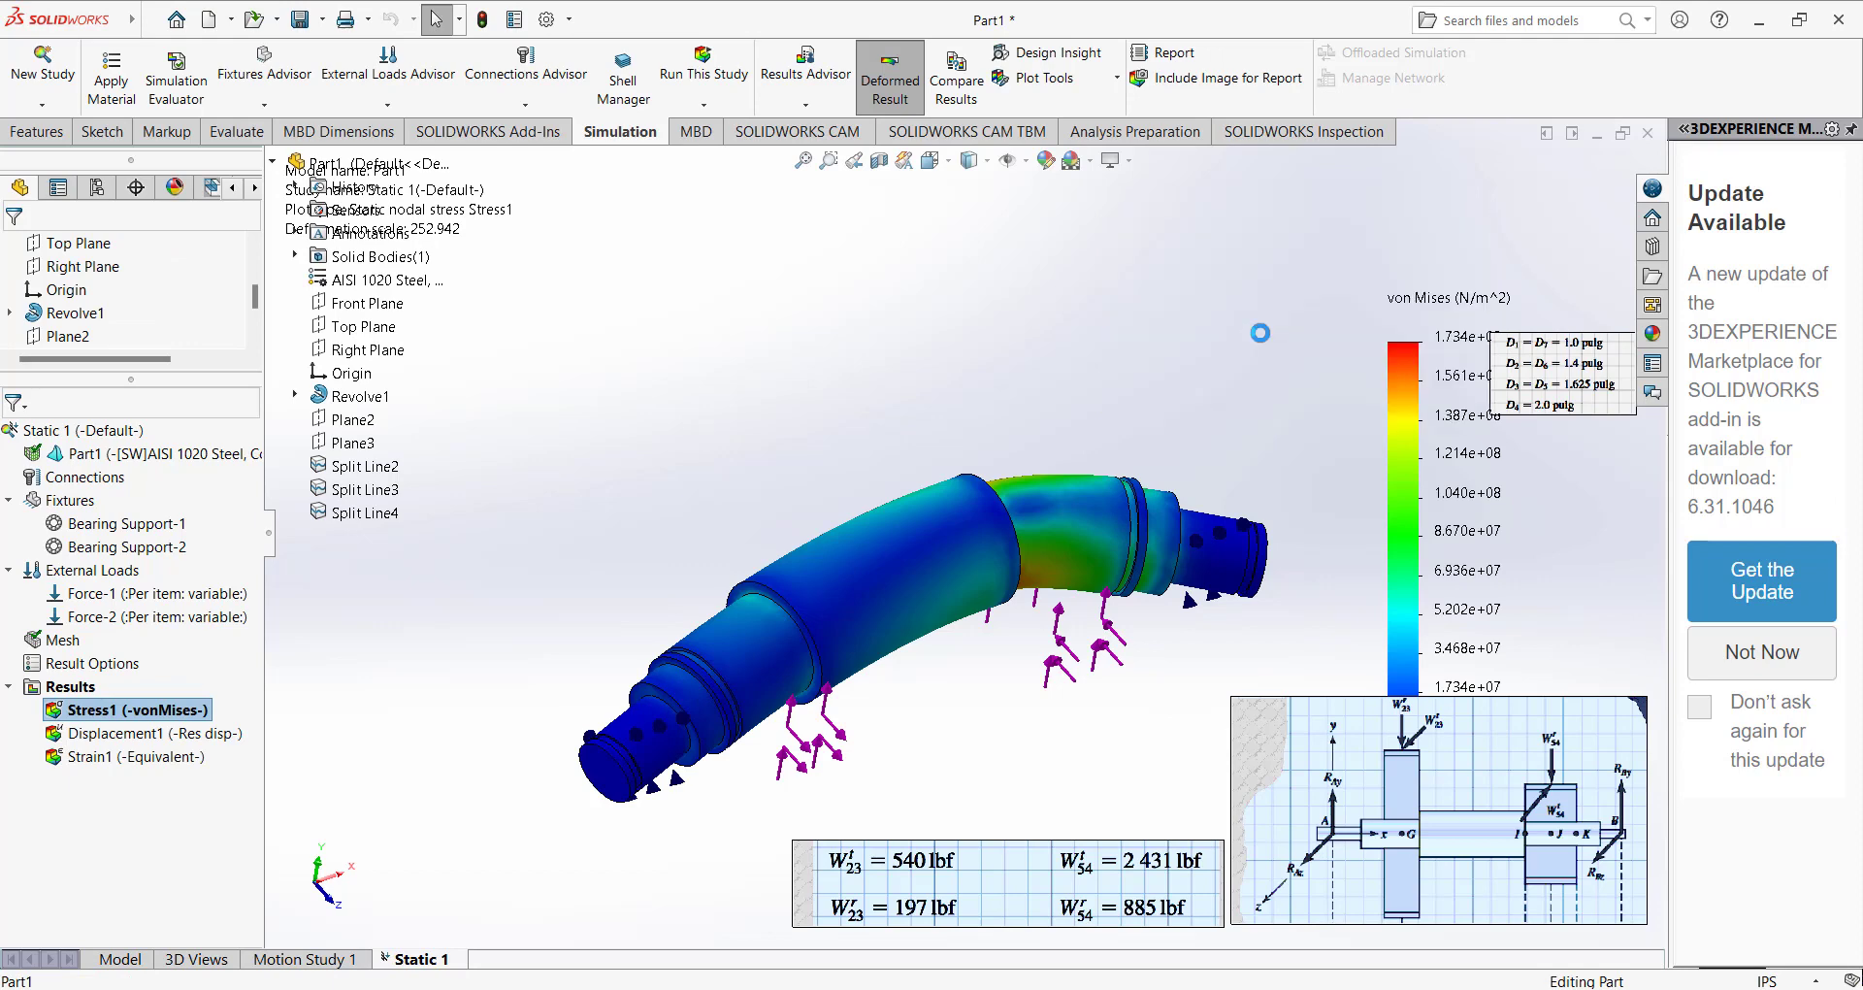
pyautogui.click(1605, 375)
pyautogui.press('Delete')
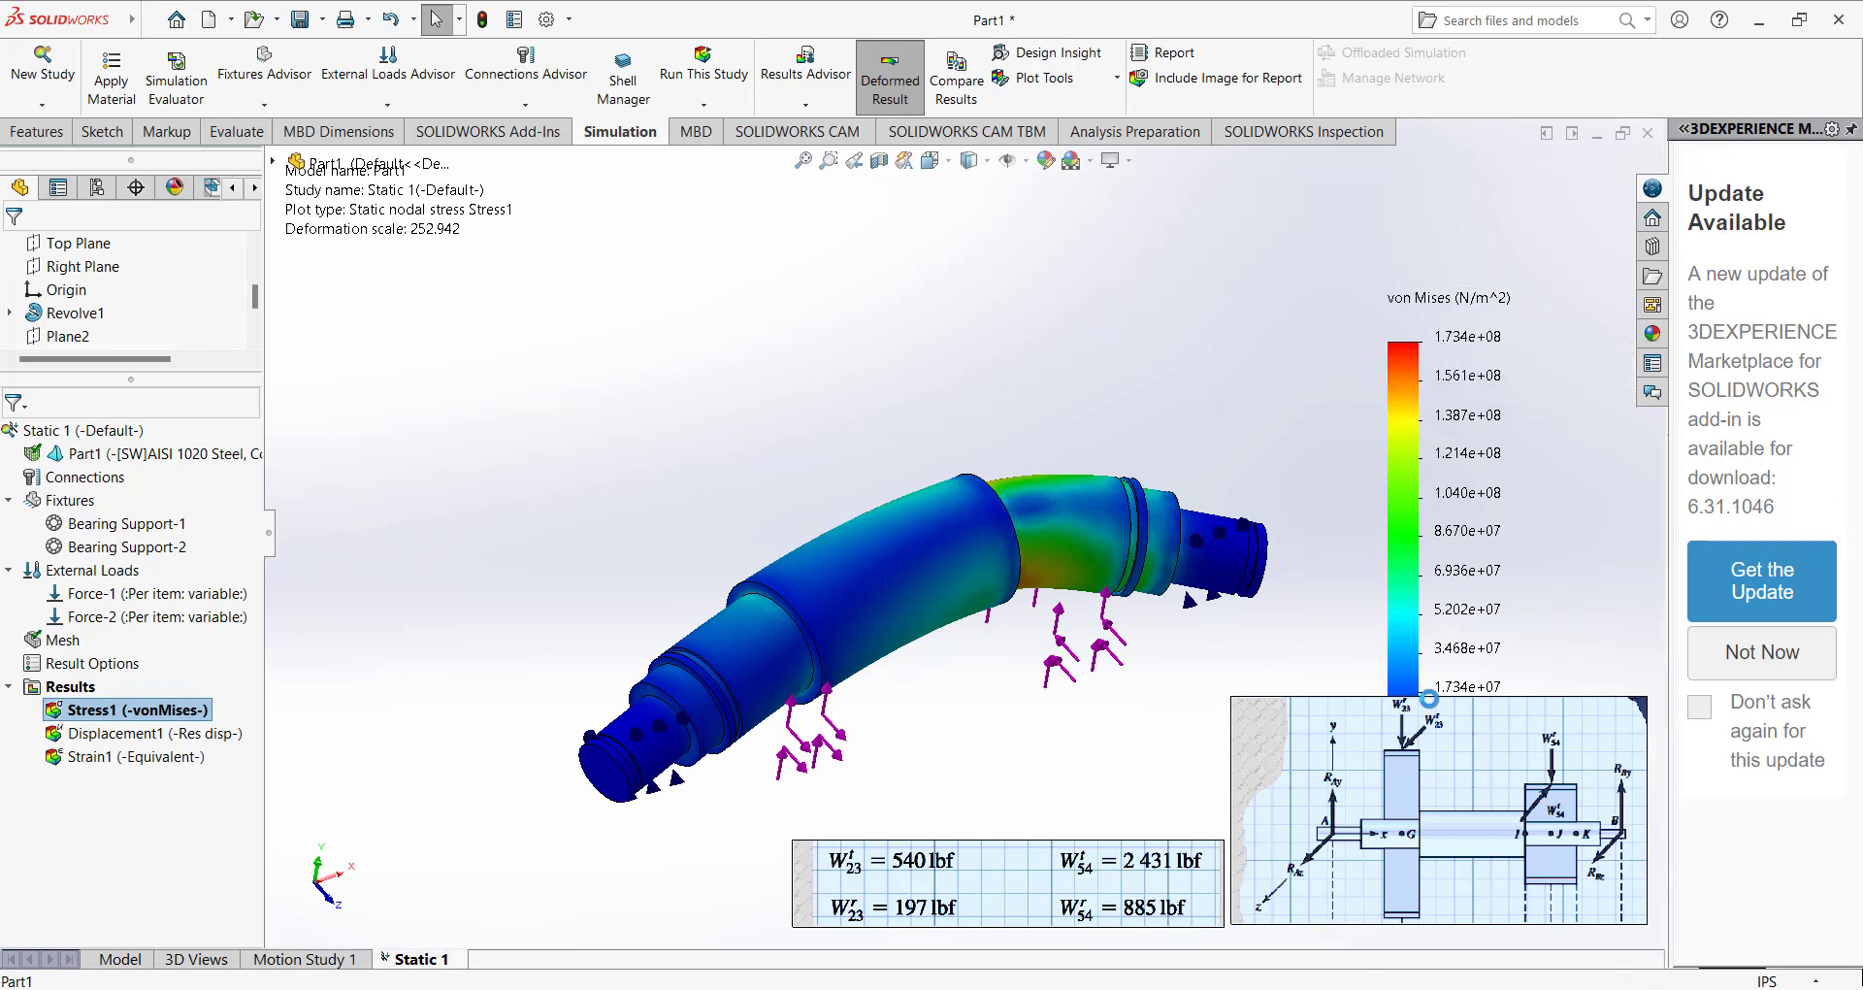
# Delete the free-body diagram image and the gear force values image that overlay the stress plot.
pyautogui.click(1276, 824)
pyautogui.press('Delete')
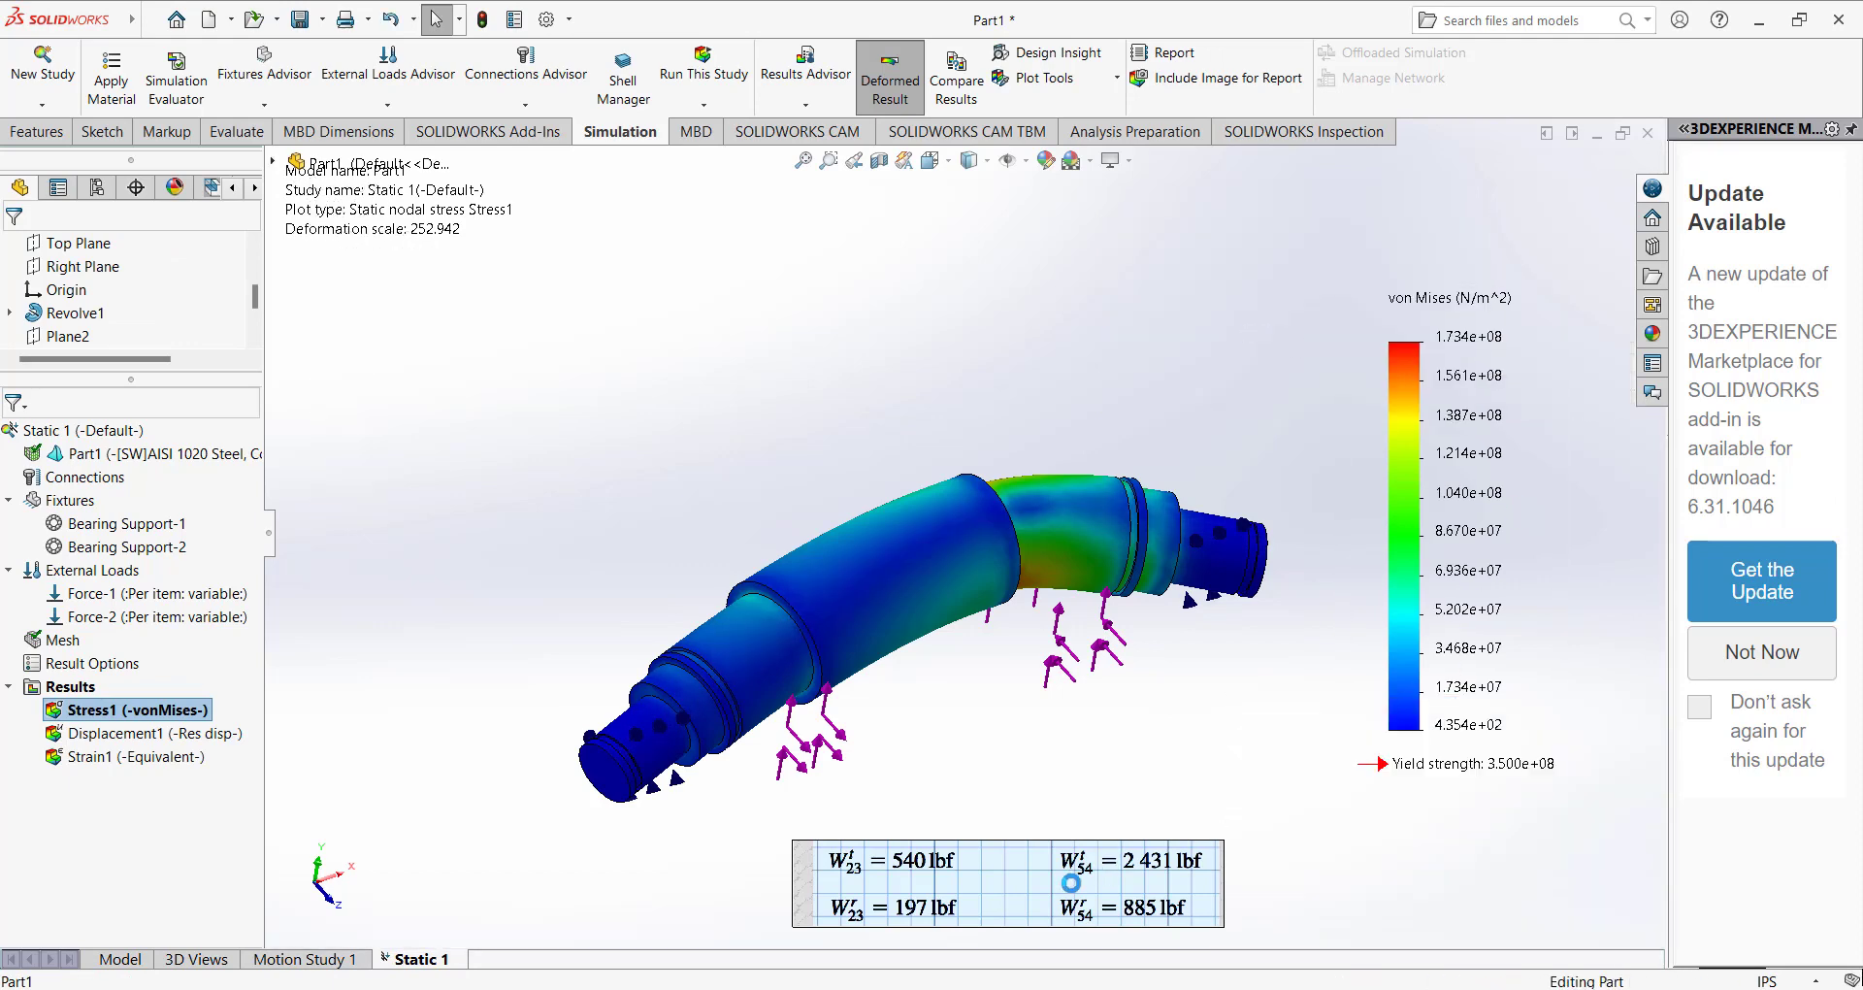
pyautogui.click(1071, 883)
pyautogui.press('Delete')
# Change the units of the von Mises stress plot Stress1 to psi and accept the definition.
pyautogui.moveTo(1148, 742); pyautogui.dragTo(1113, 734, button='middle')
pyautogui.rightClick(122, 714)
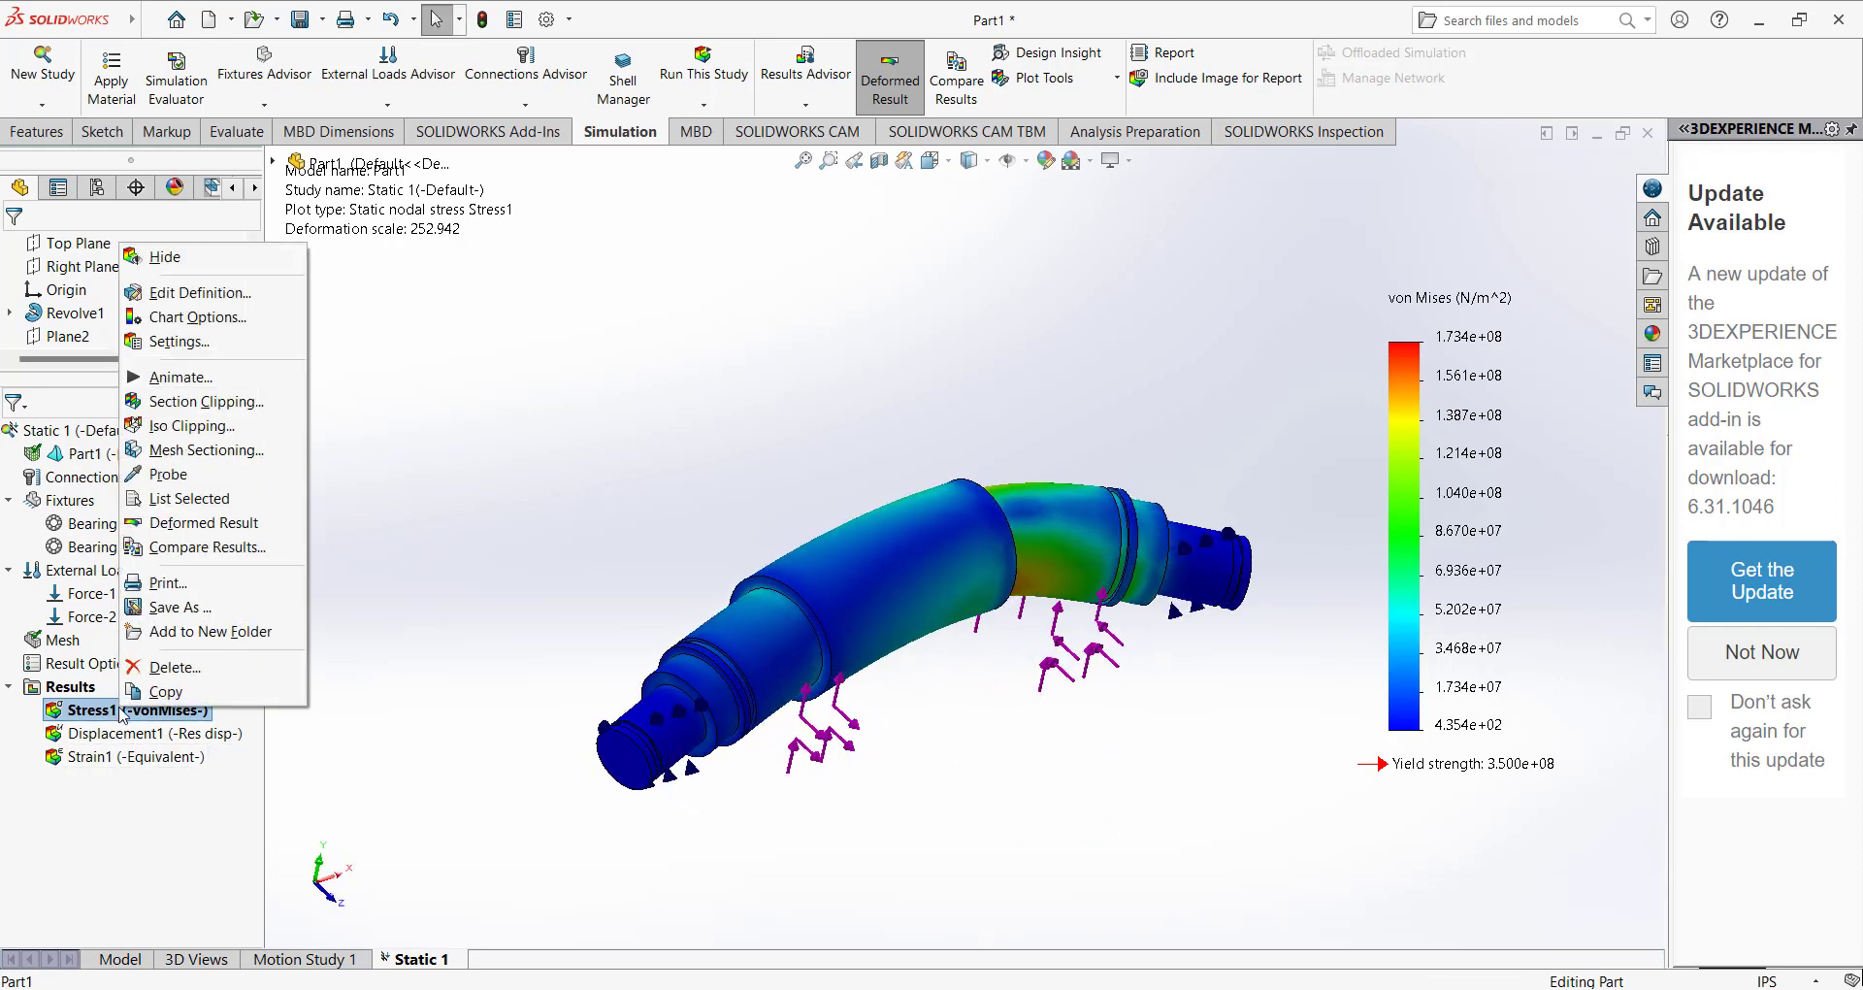
pyautogui.click(199, 321)
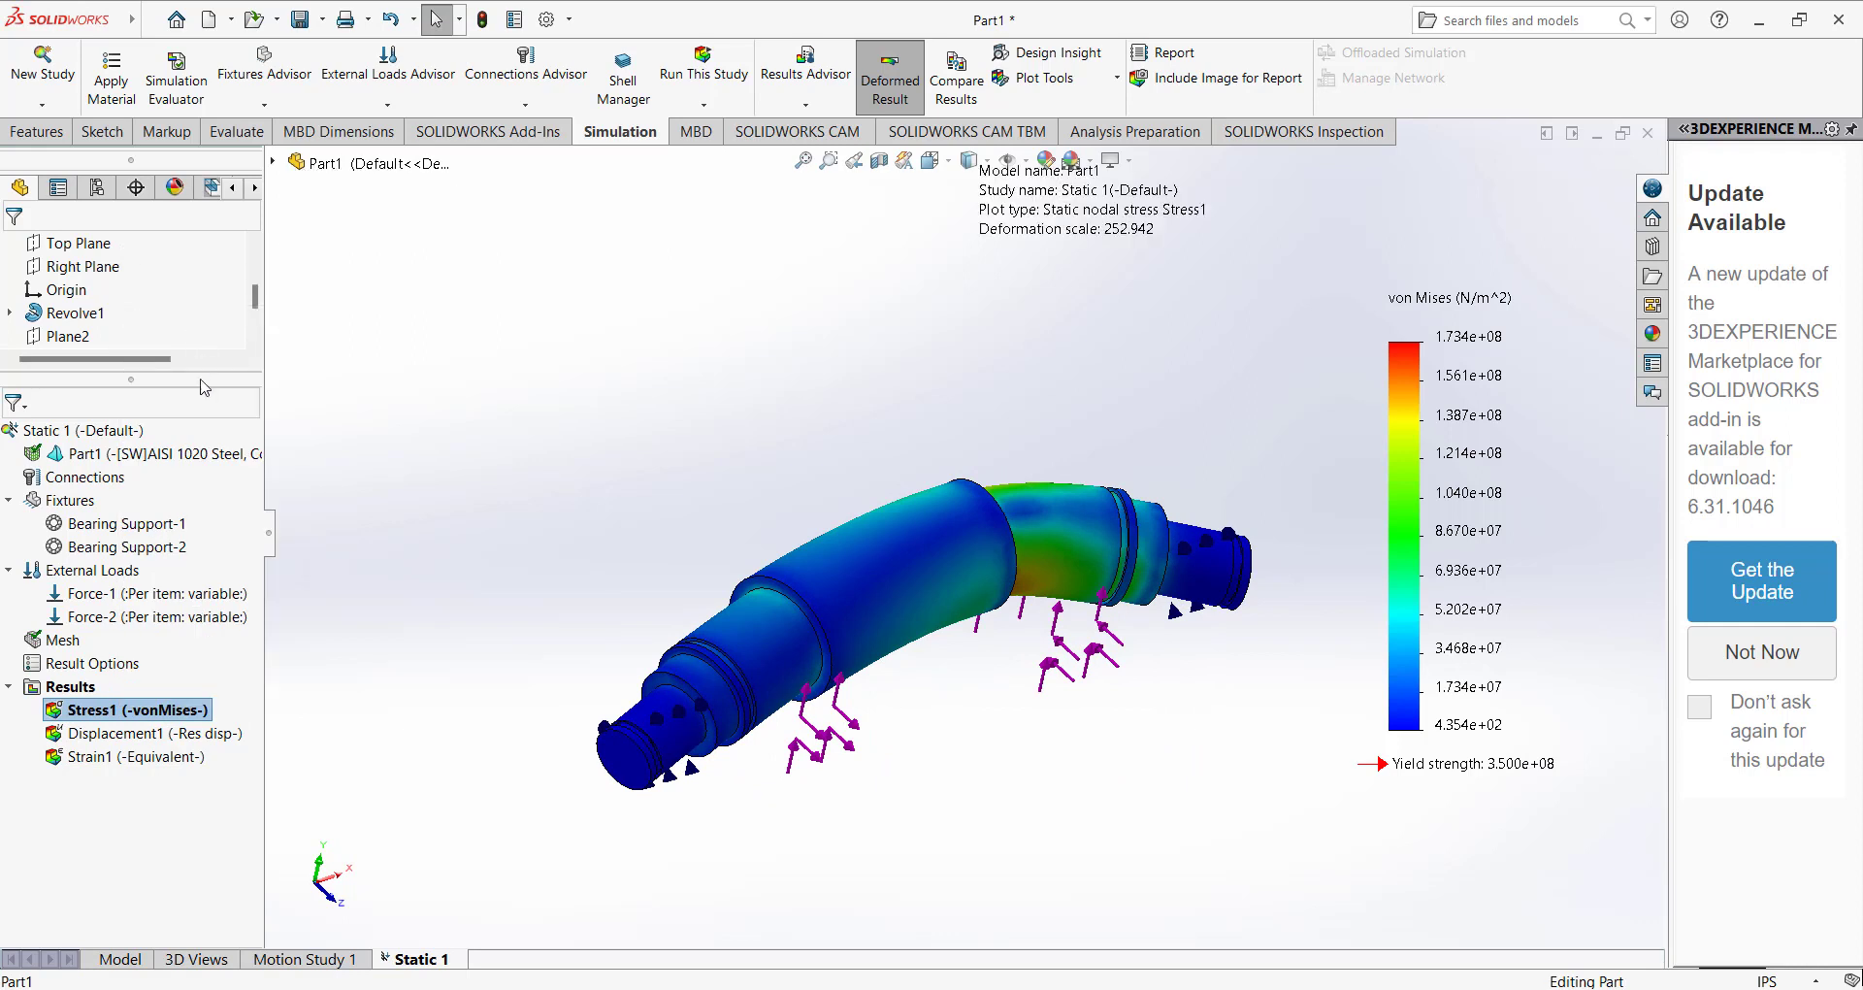
pyautogui.click(38, 288)
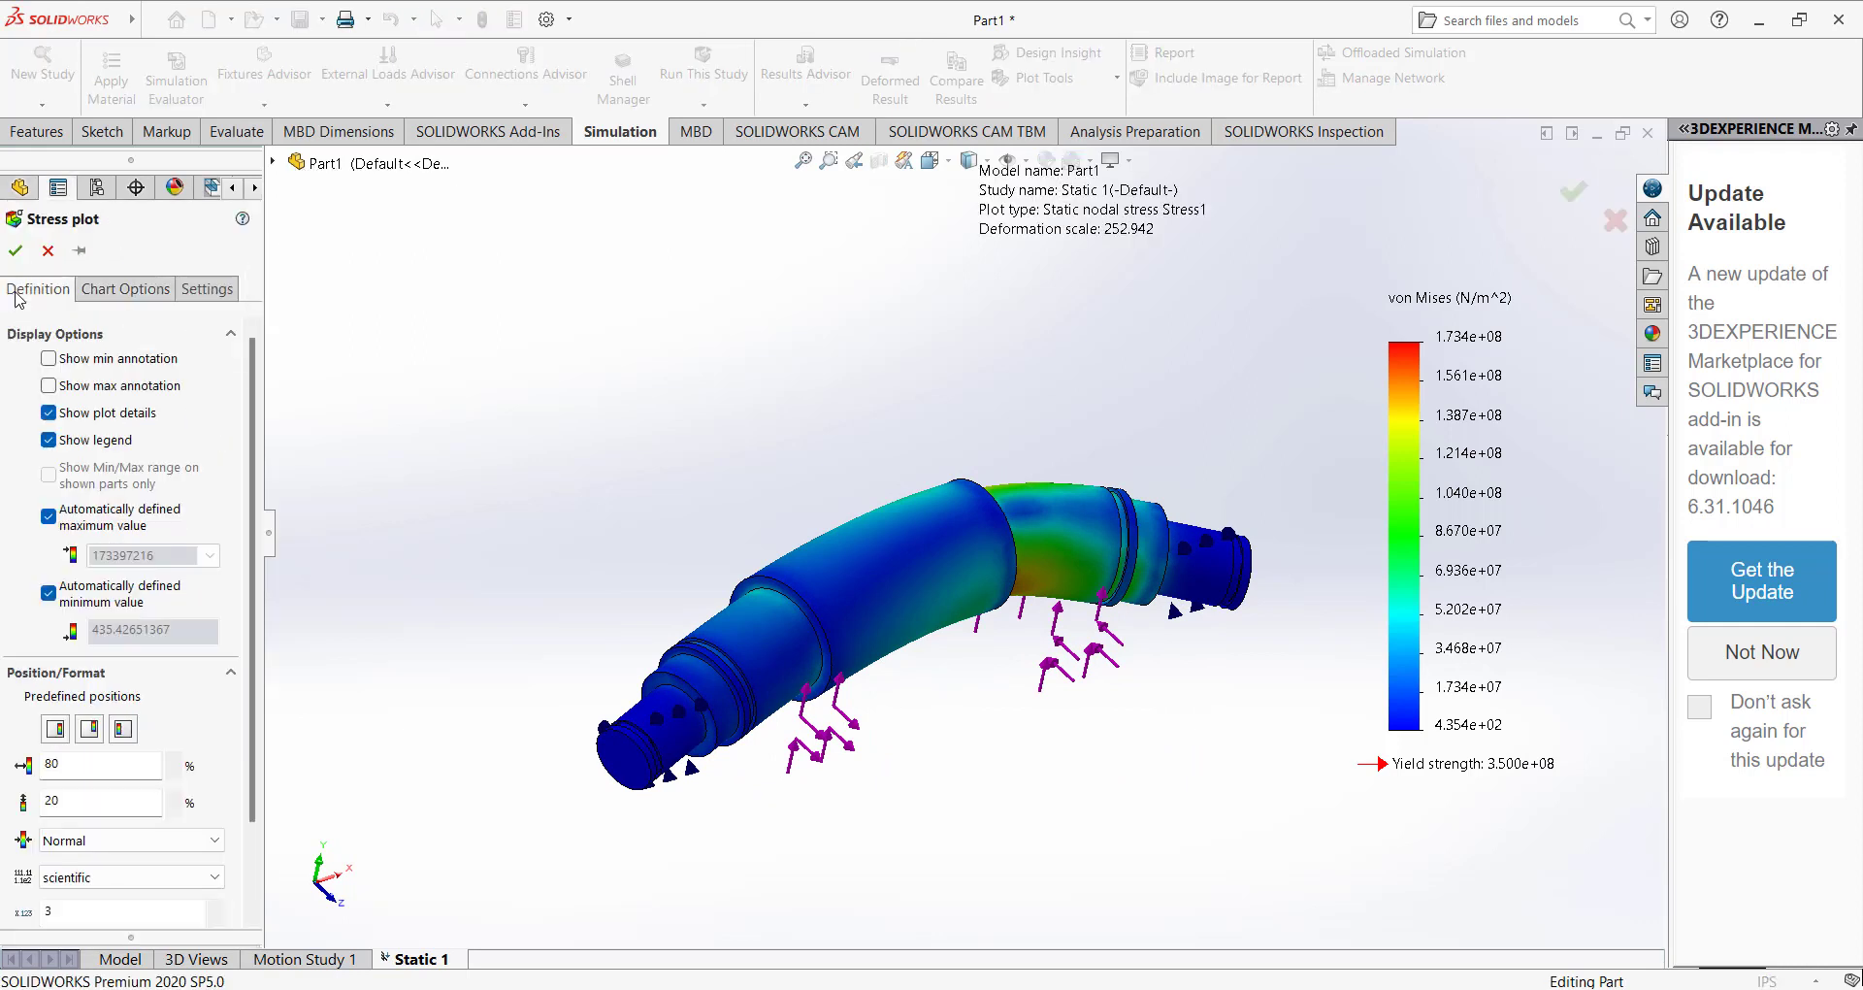
pyautogui.click(136, 364)
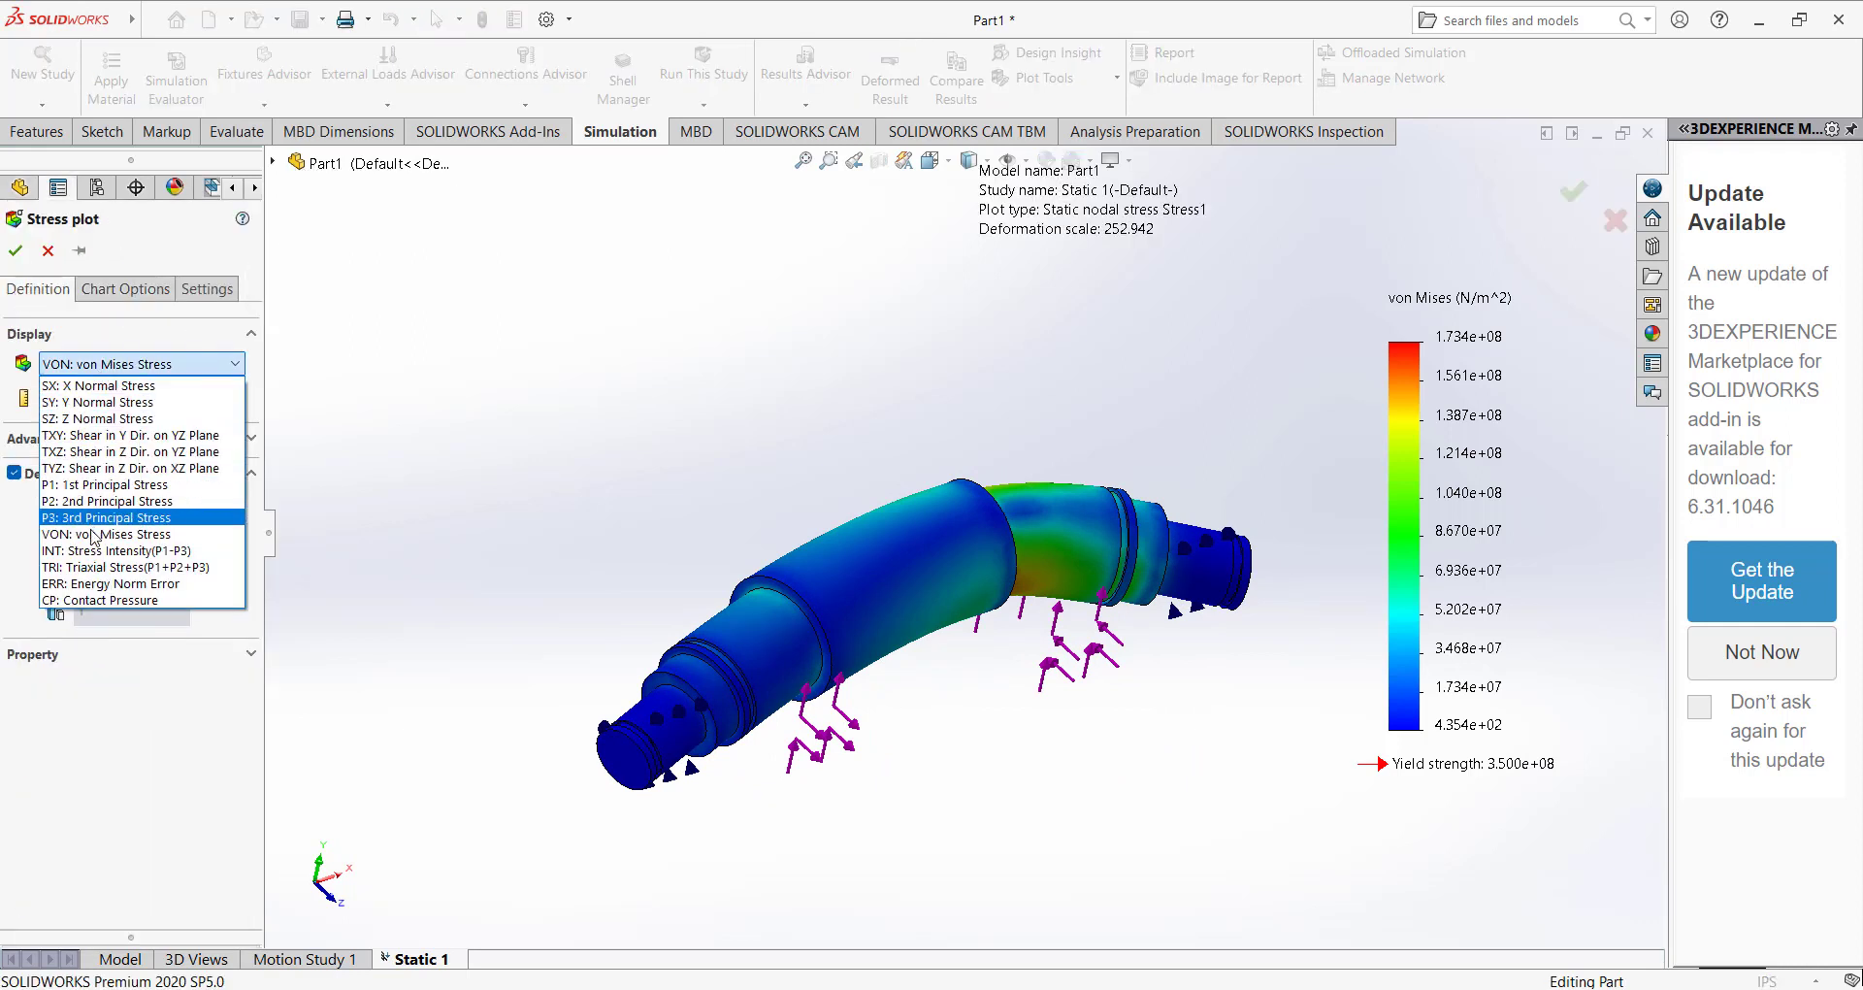
pyautogui.click(82, 360)
pyautogui.click(87, 400)
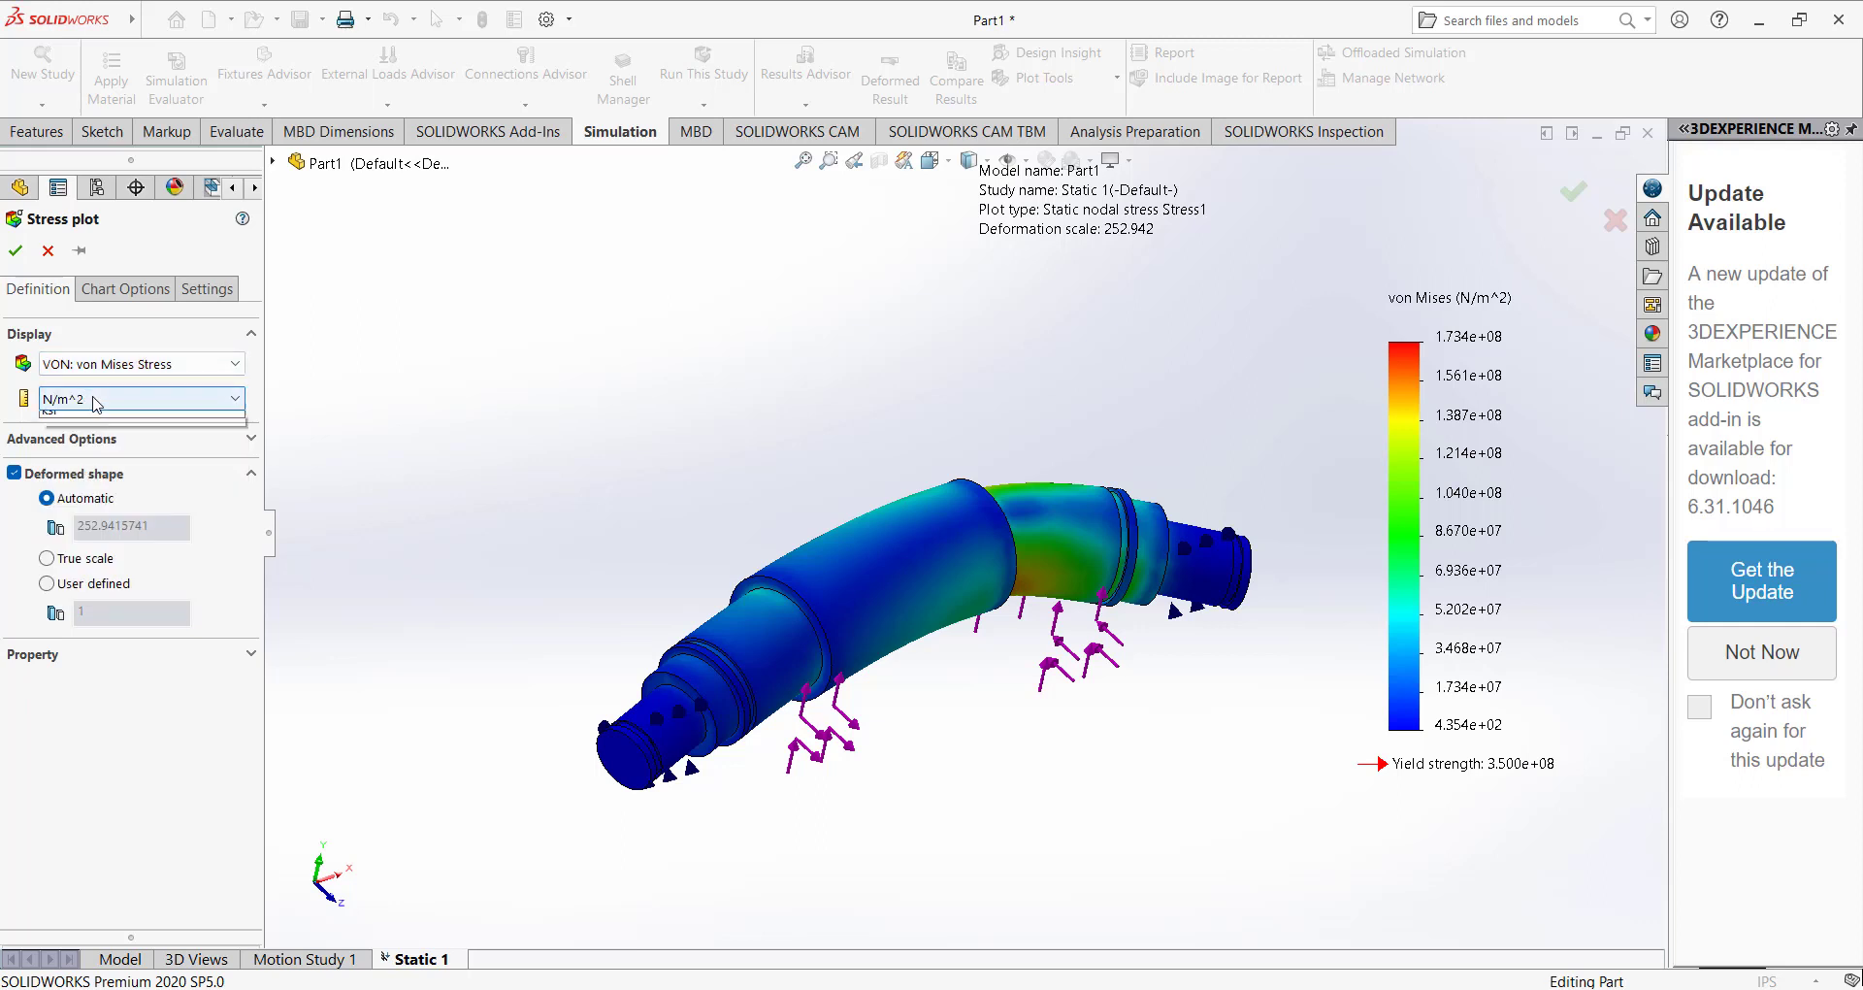
pyautogui.click(83, 443)
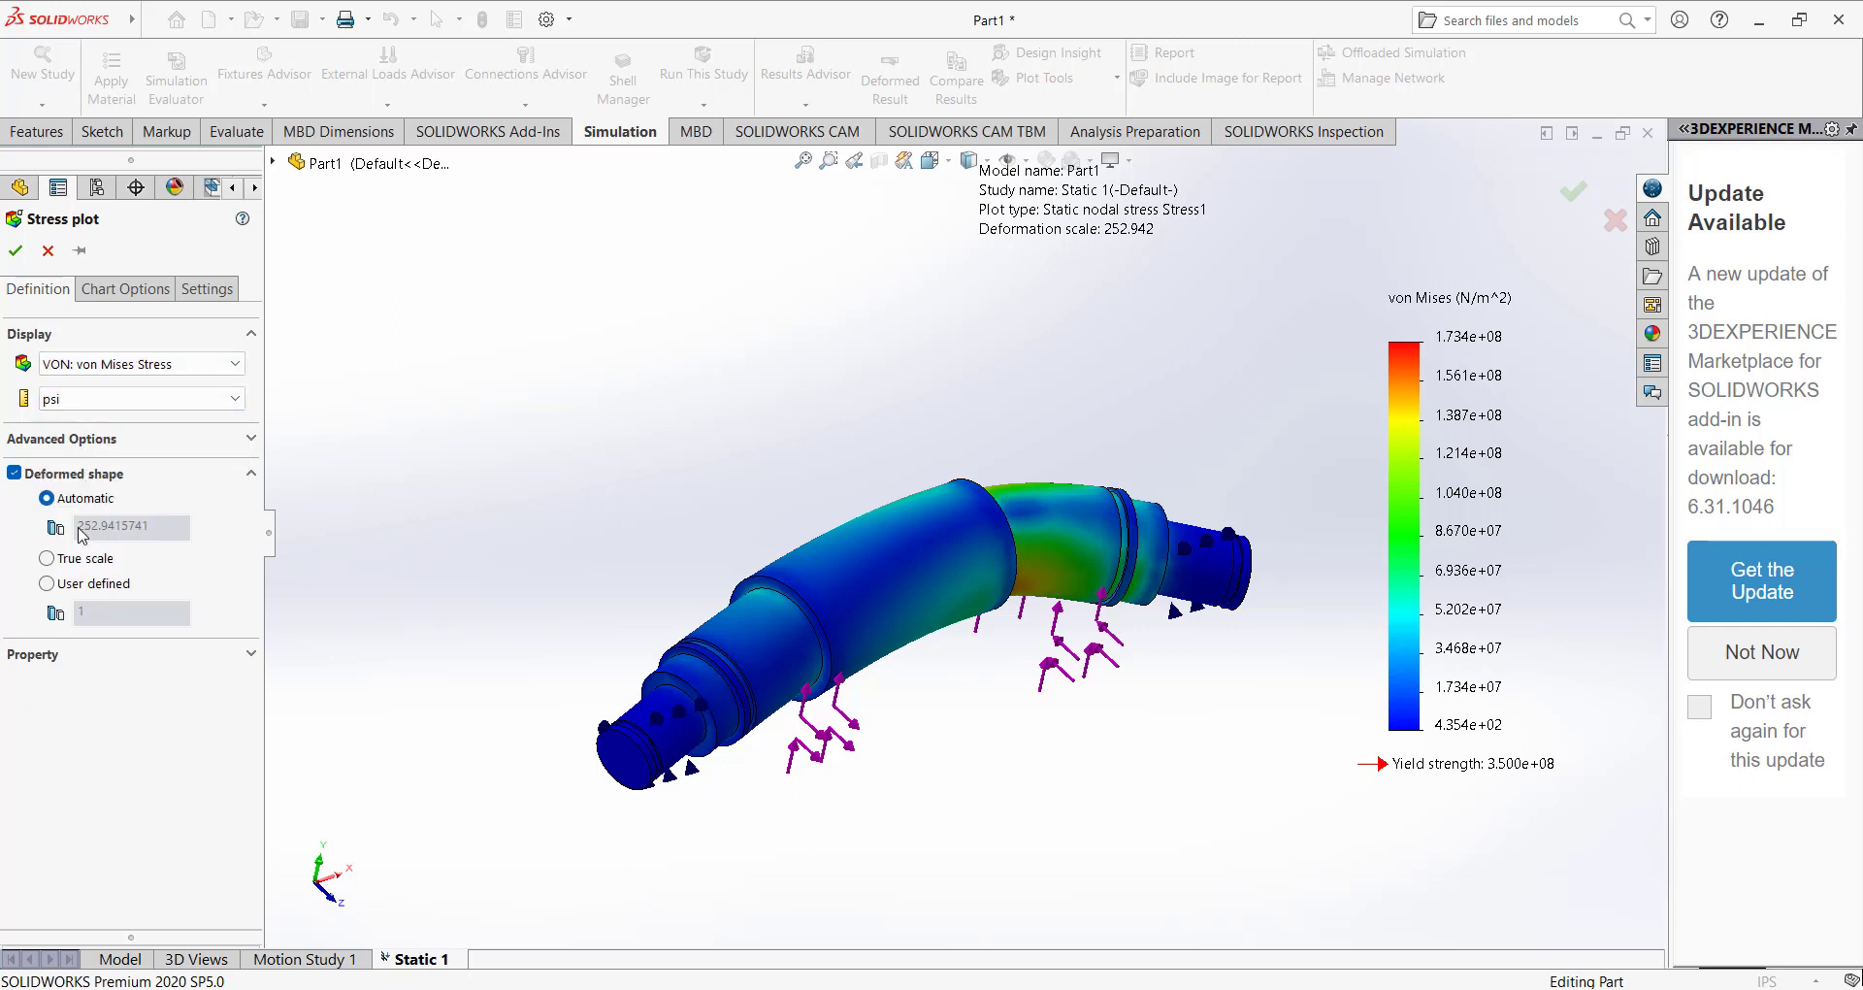
pyautogui.click(15, 250)
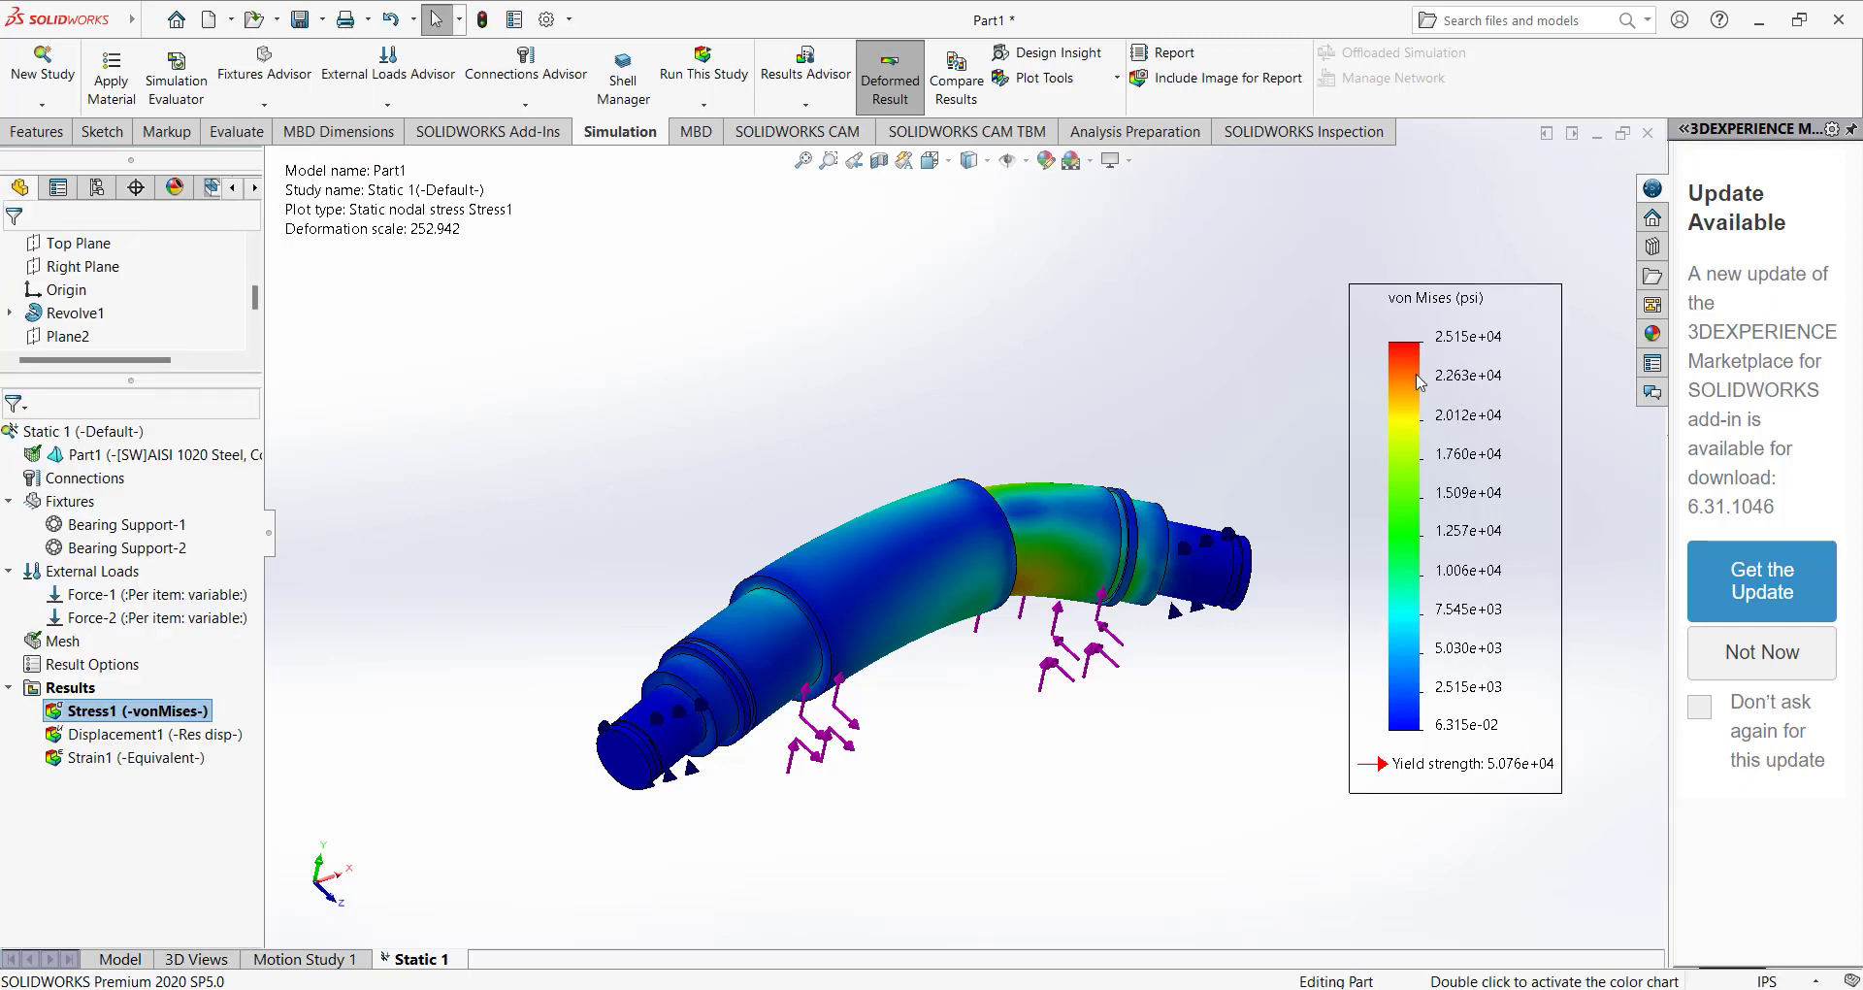
# Set the number format of the Stress1 legend to floating and accept the chart options.
pyautogui.rightClick(126, 711)
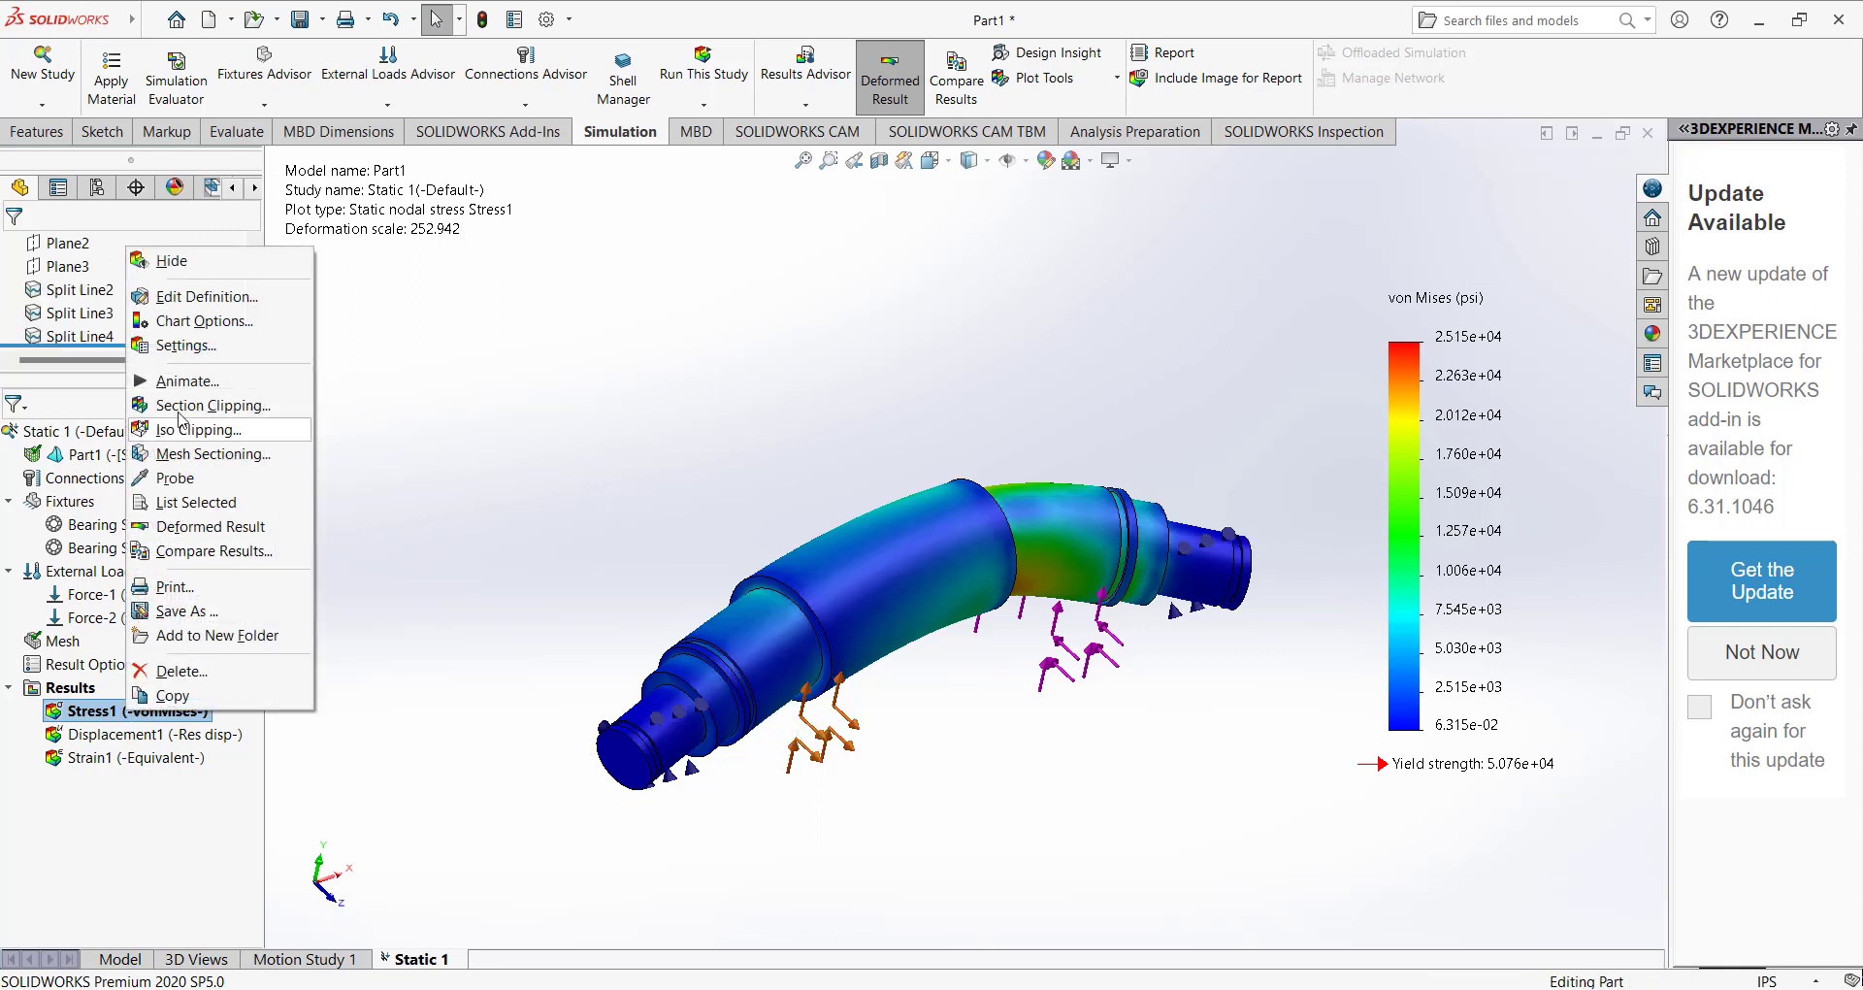
pyautogui.click(186, 344)
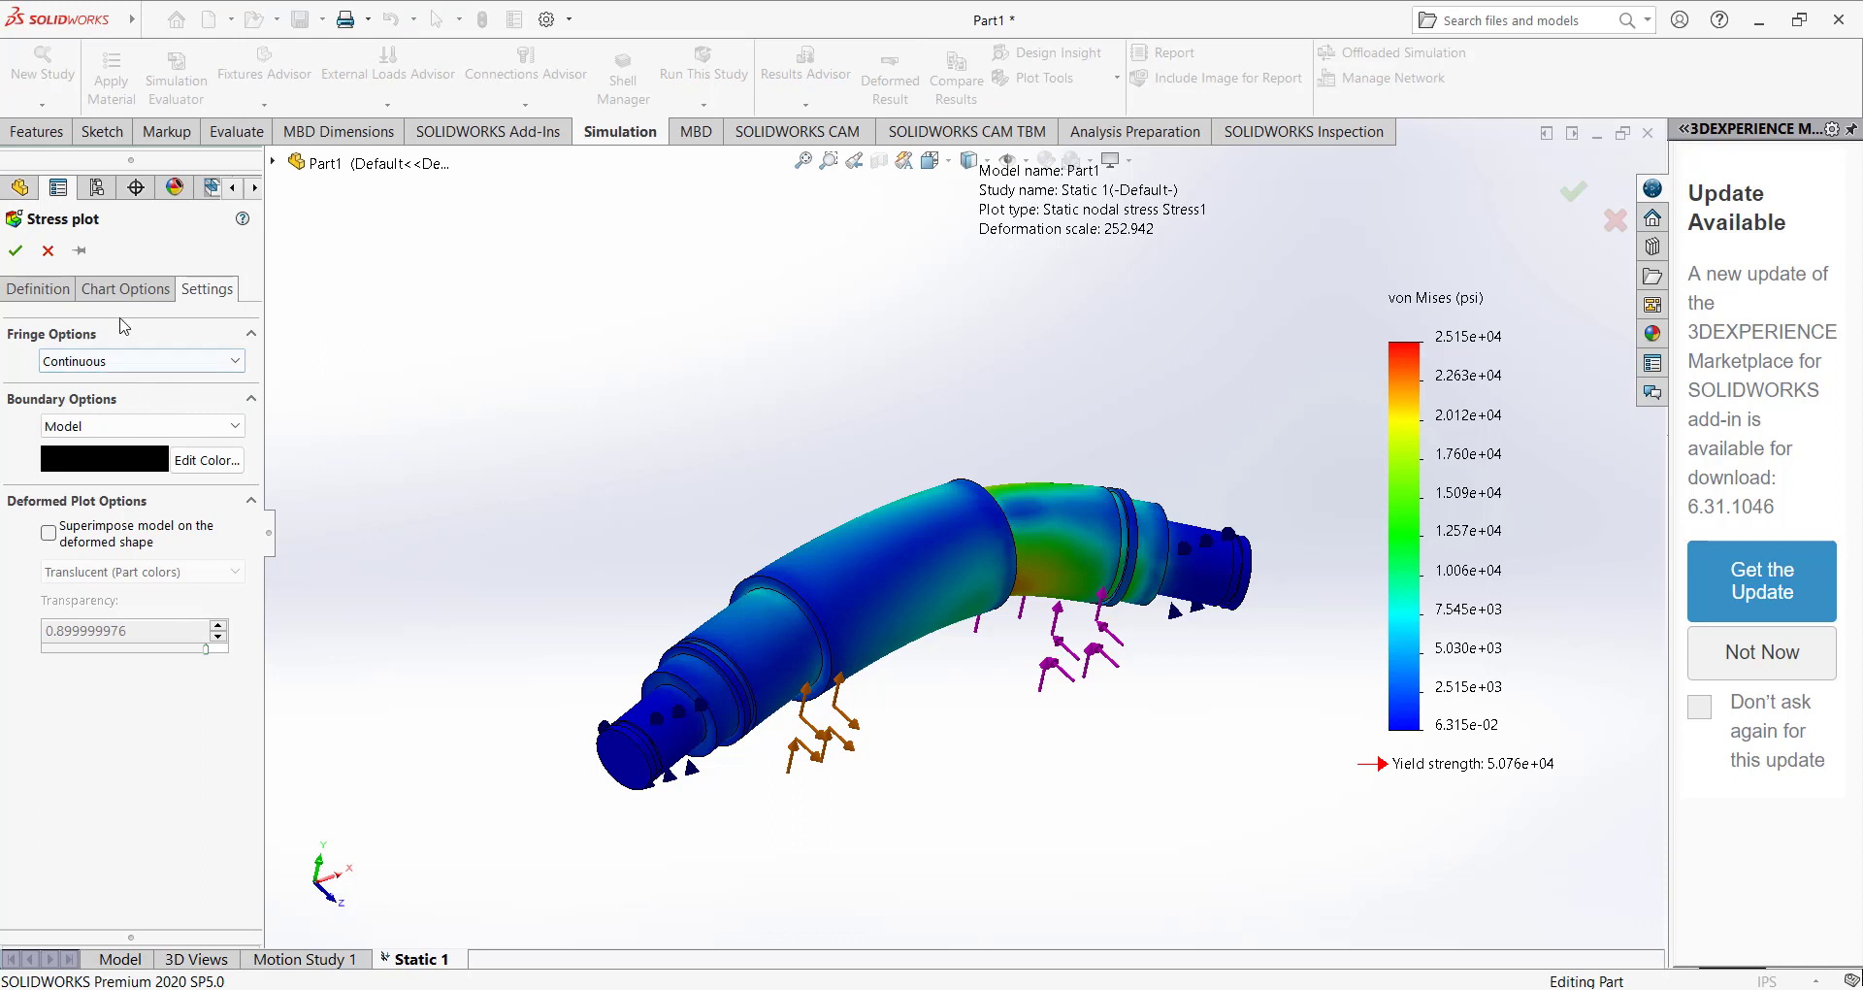
pyautogui.click(39, 288)
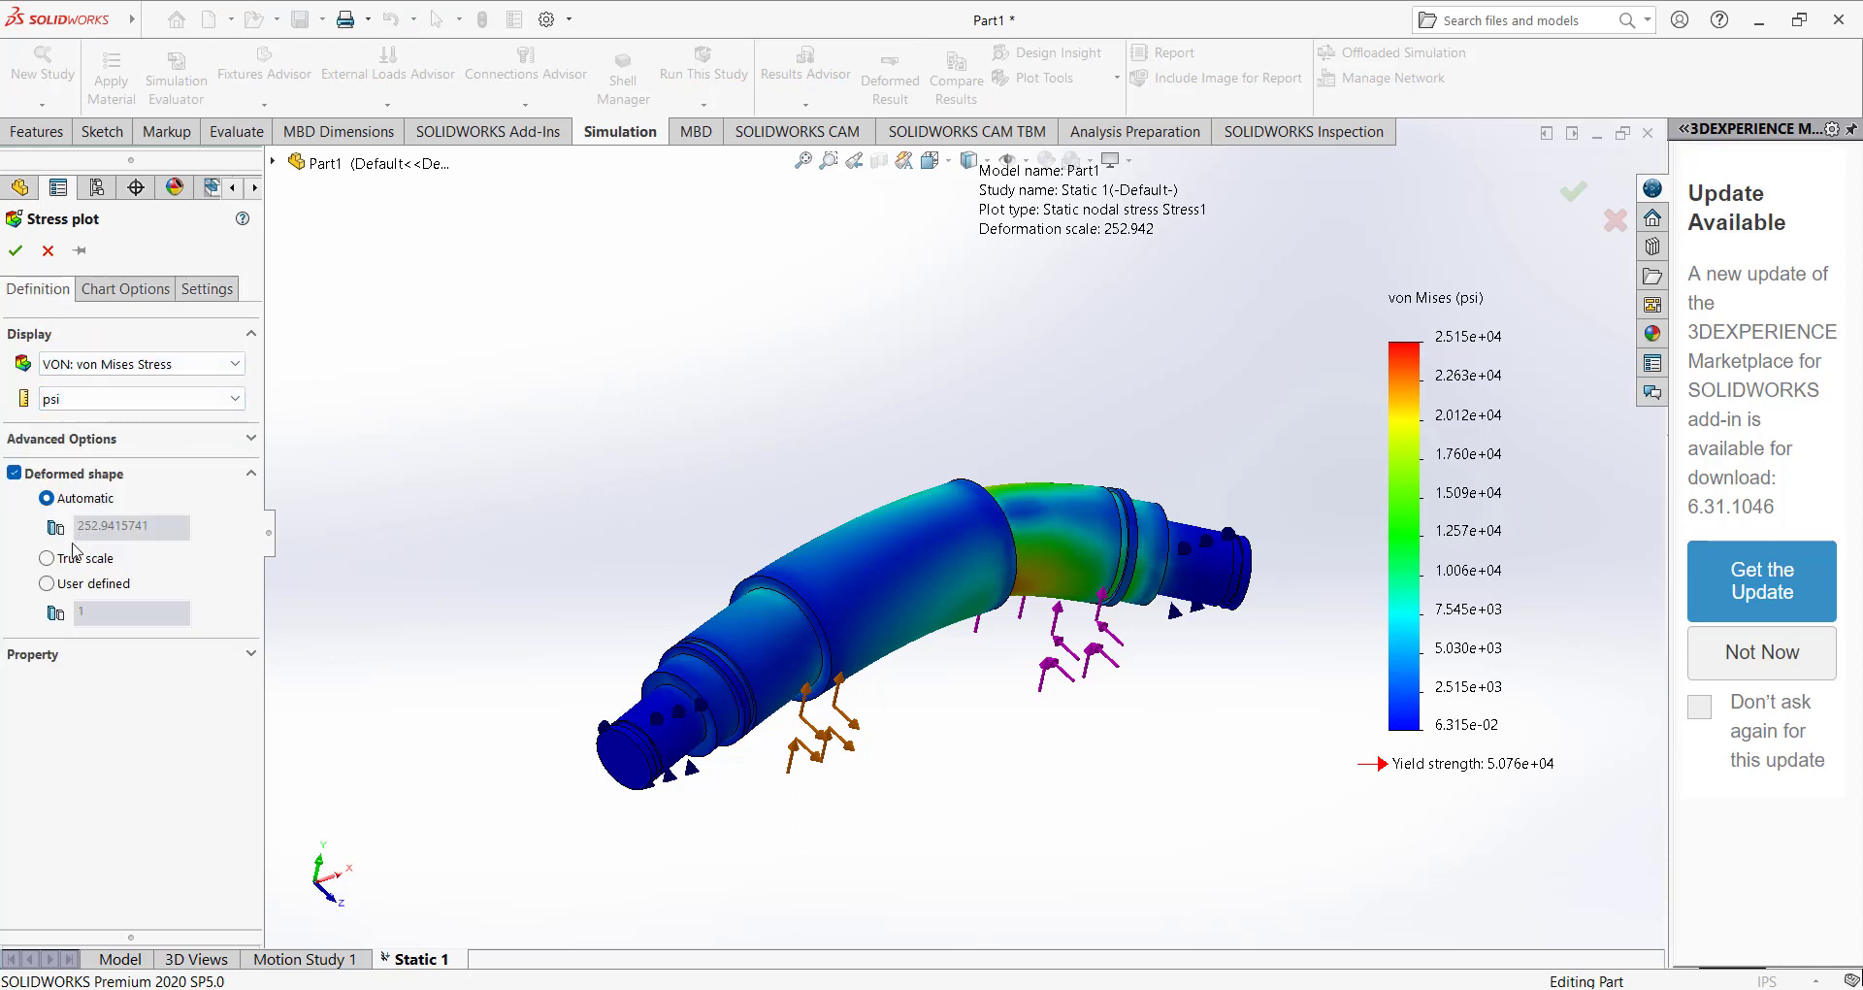
pyautogui.click(121, 289)
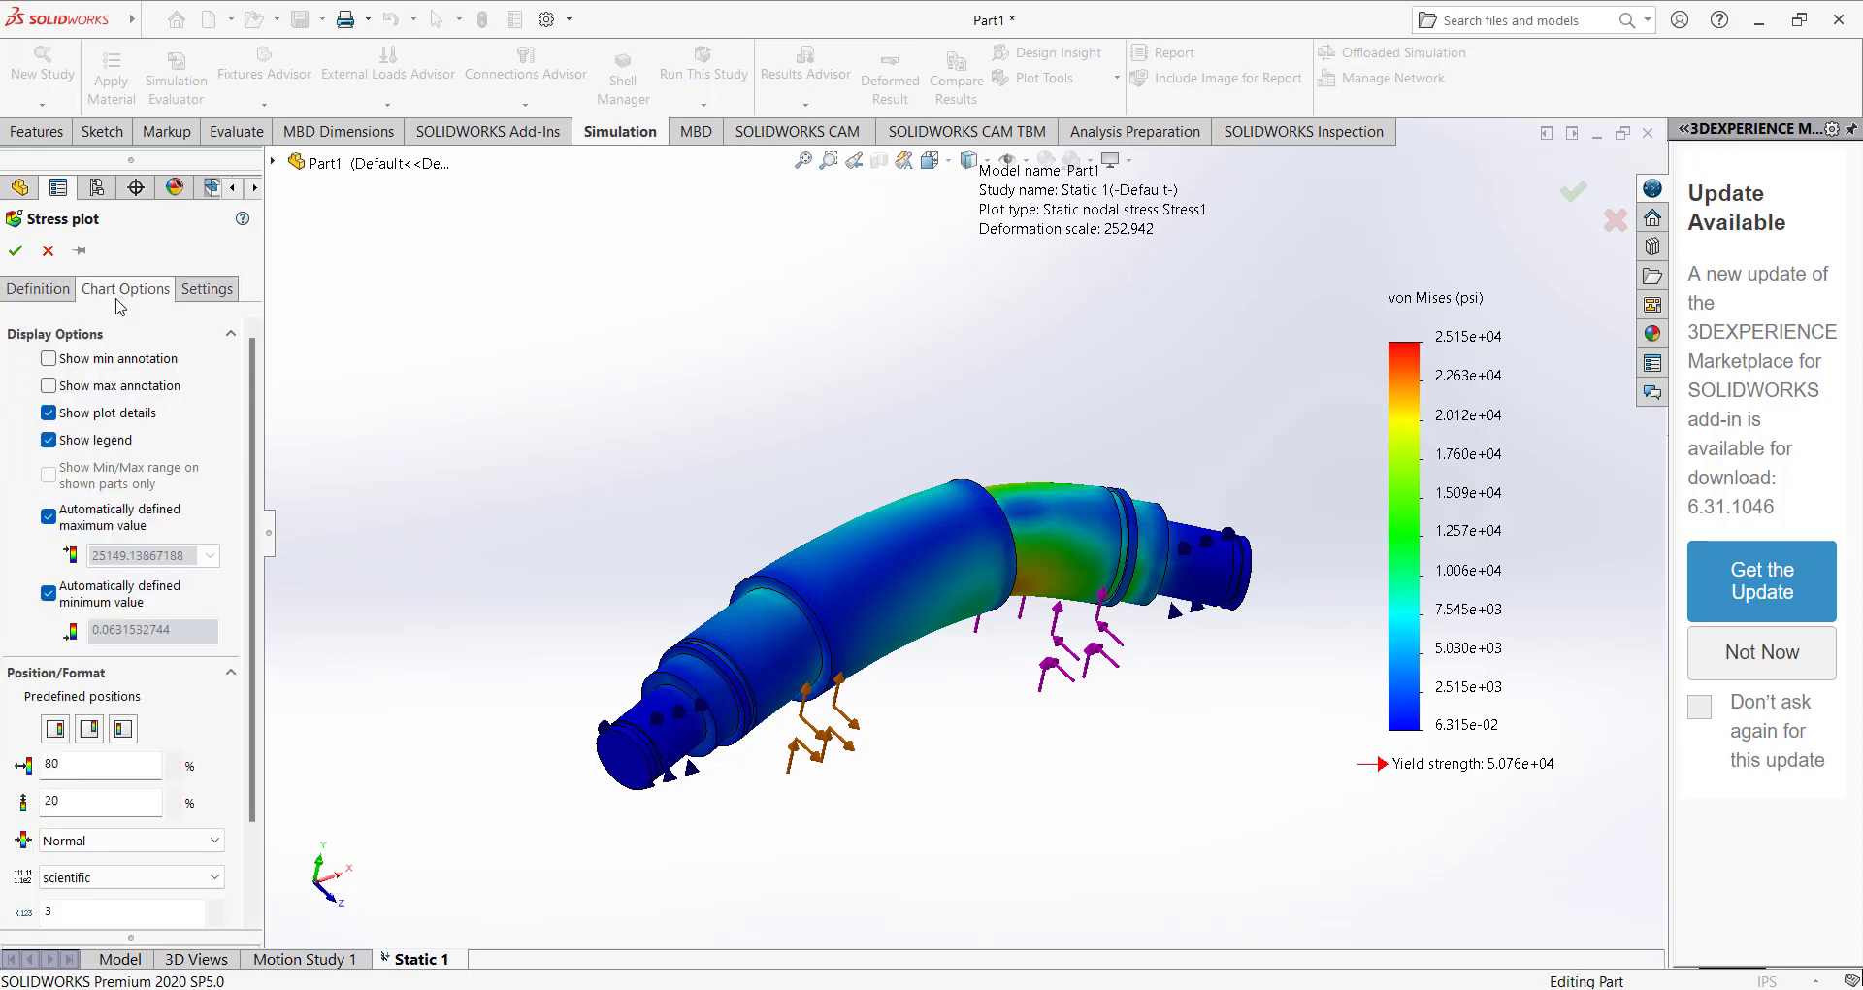
pyautogui.click(97, 876)
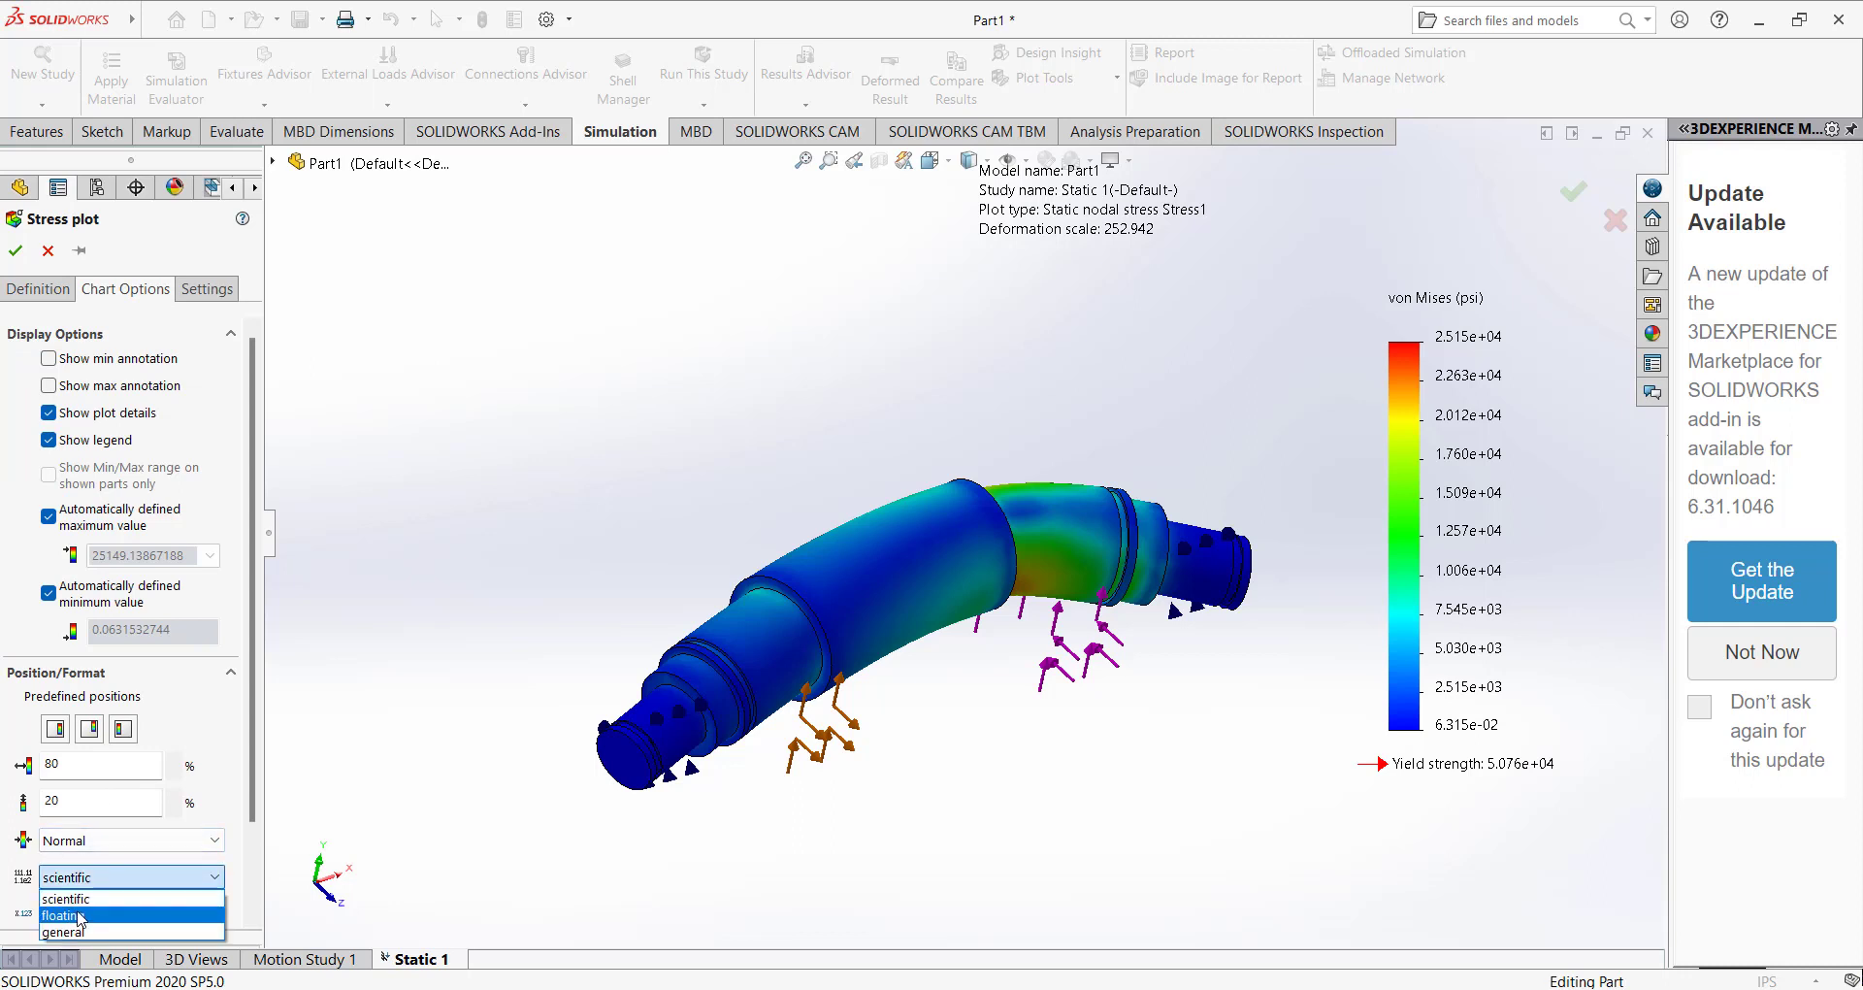
pyautogui.click(79, 911)
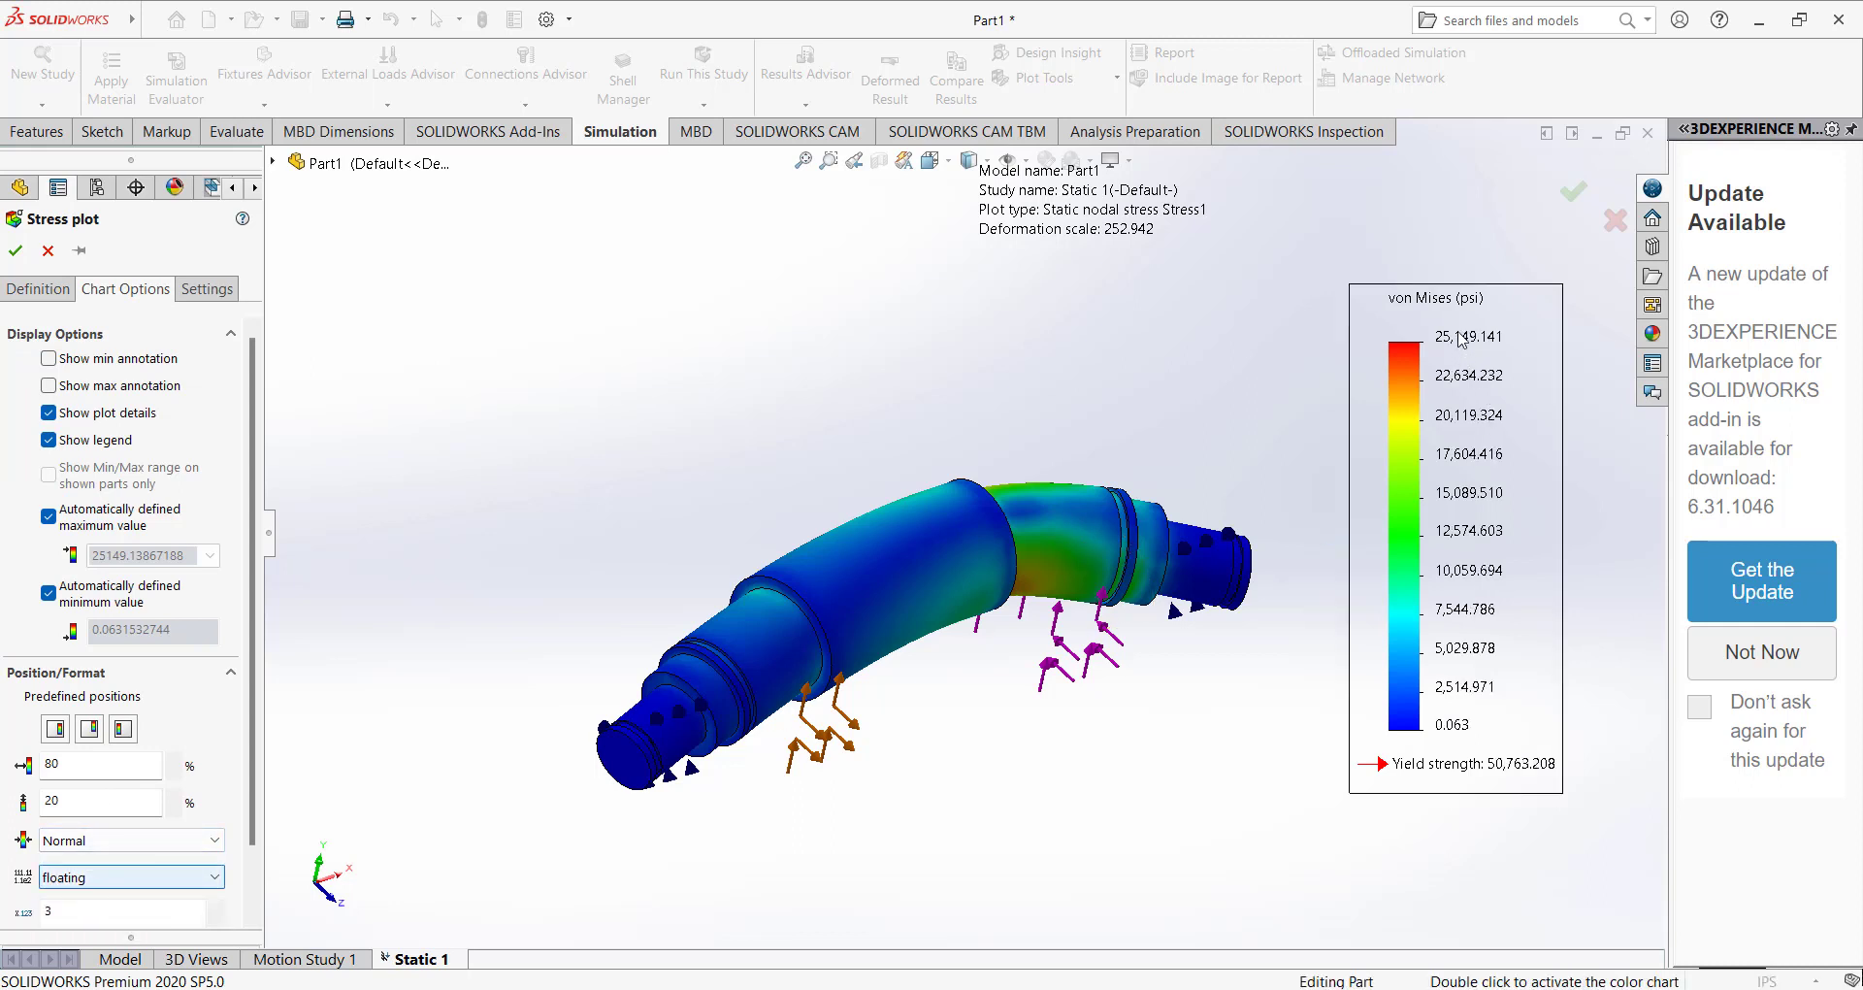
pyautogui.click(16, 251)
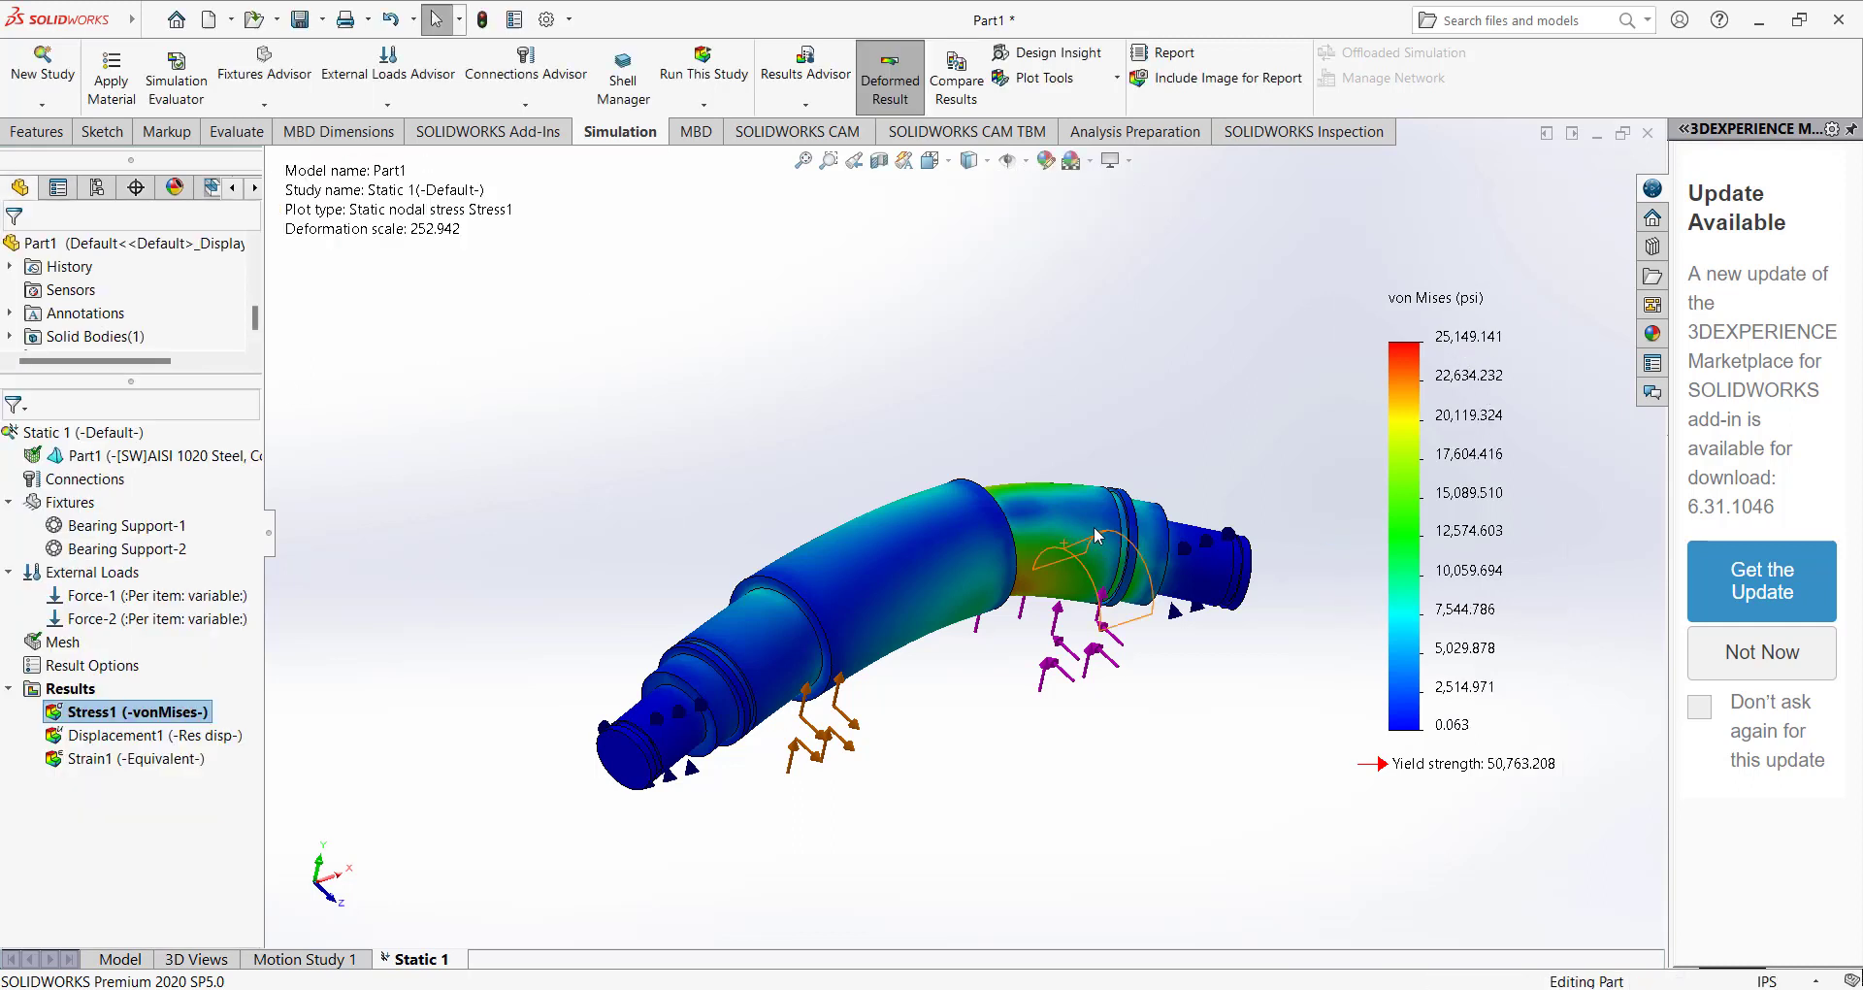
# Play the animation of the Stress1 plot at the automatic deformation scale, and close it.
pyautogui.moveTo(1223, 465); pyautogui.dragTo(1115, 441, button='middle')
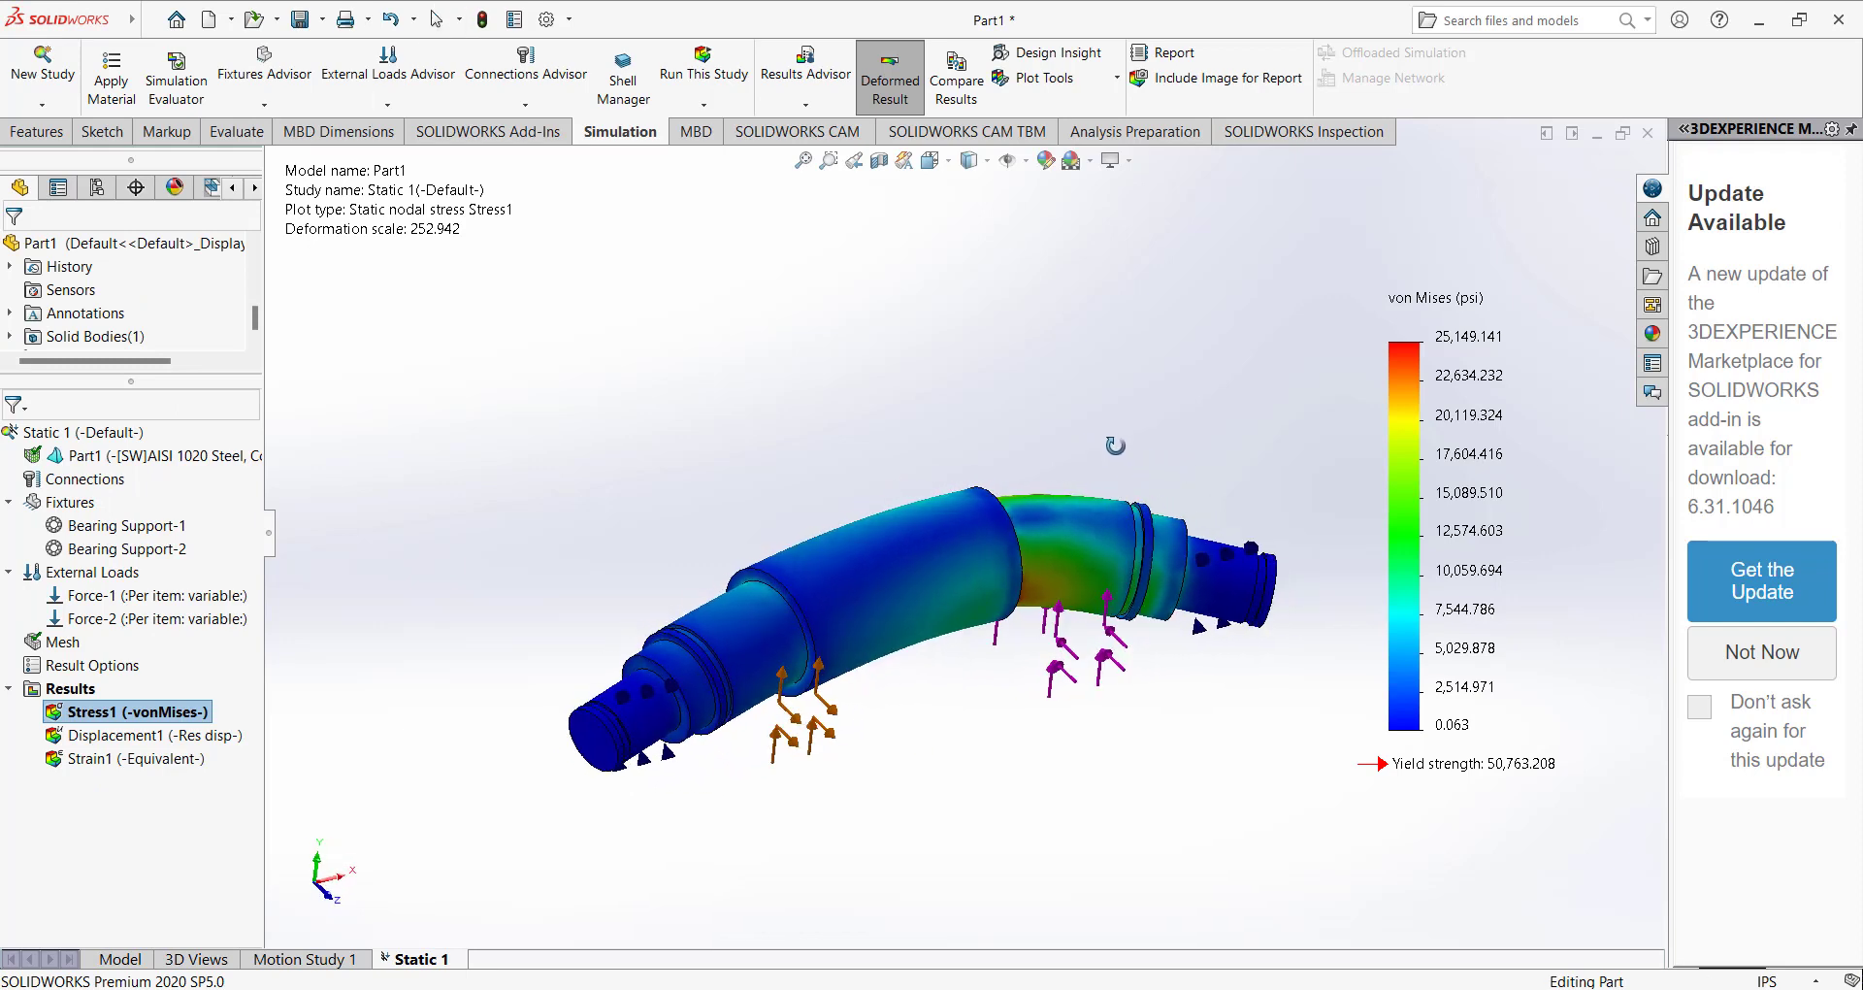
pyautogui.rightClick(142, 713)
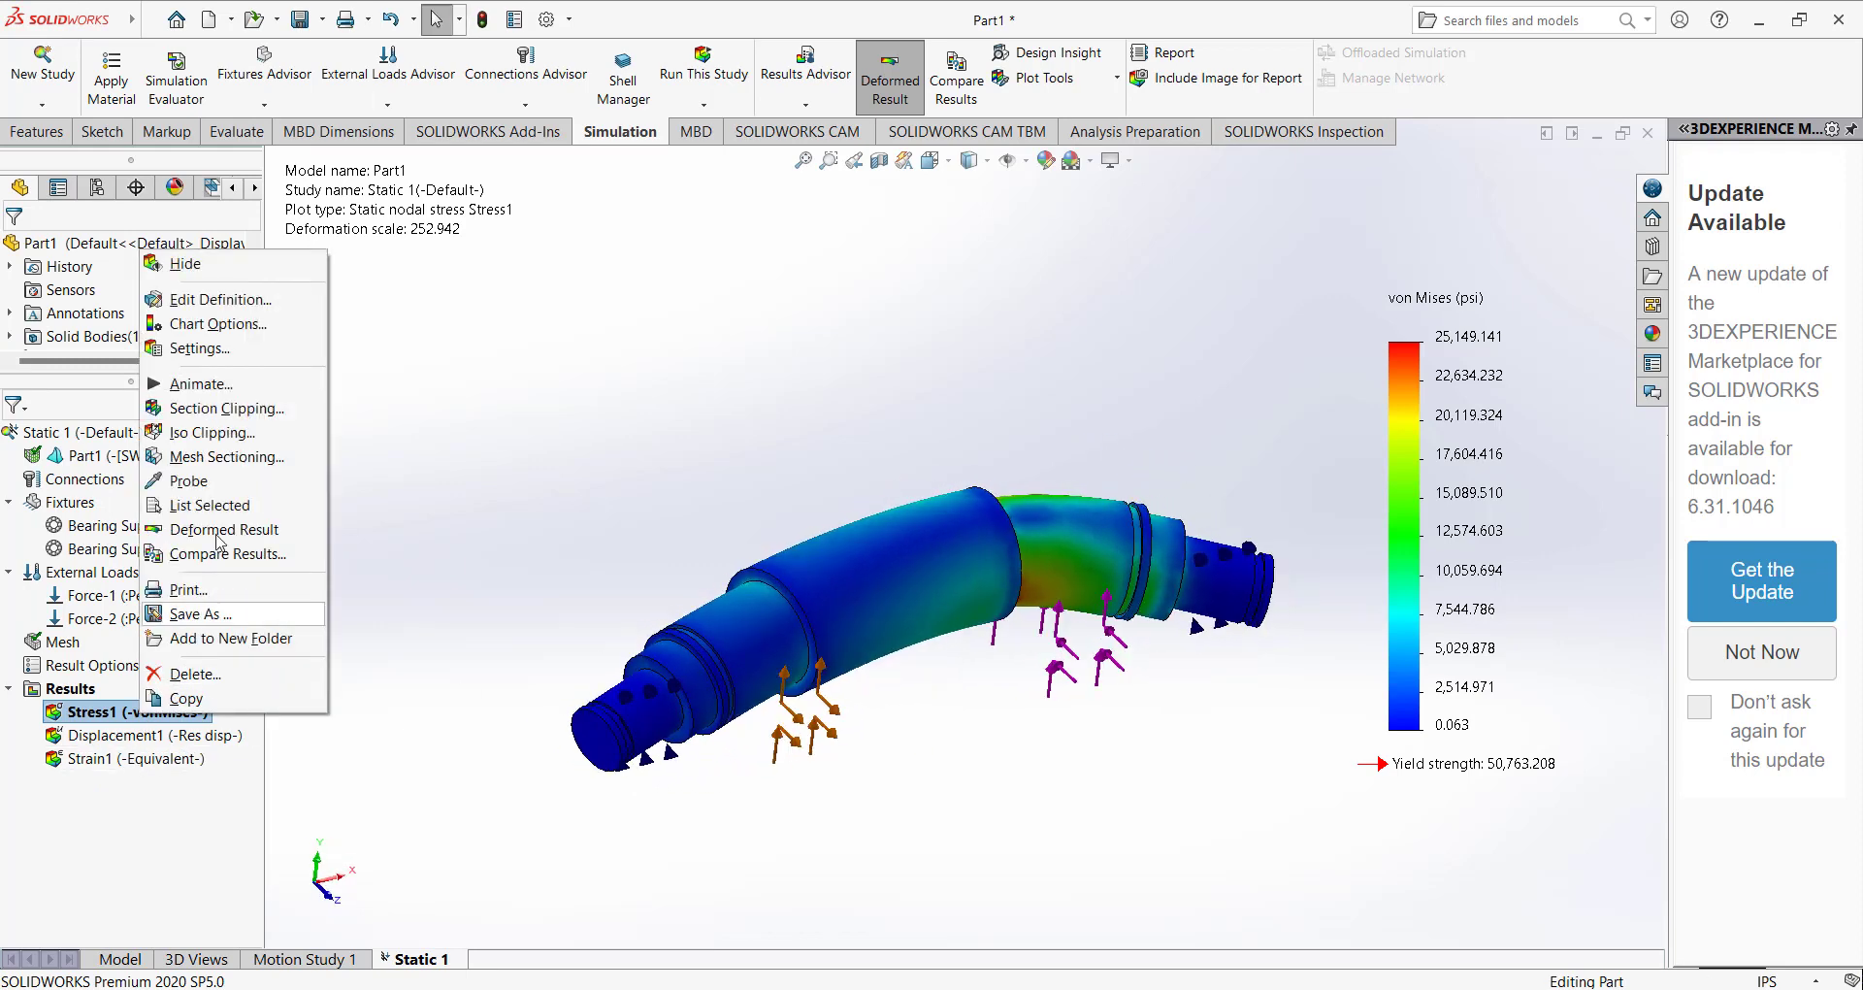
pyautogui.click(201, 383)
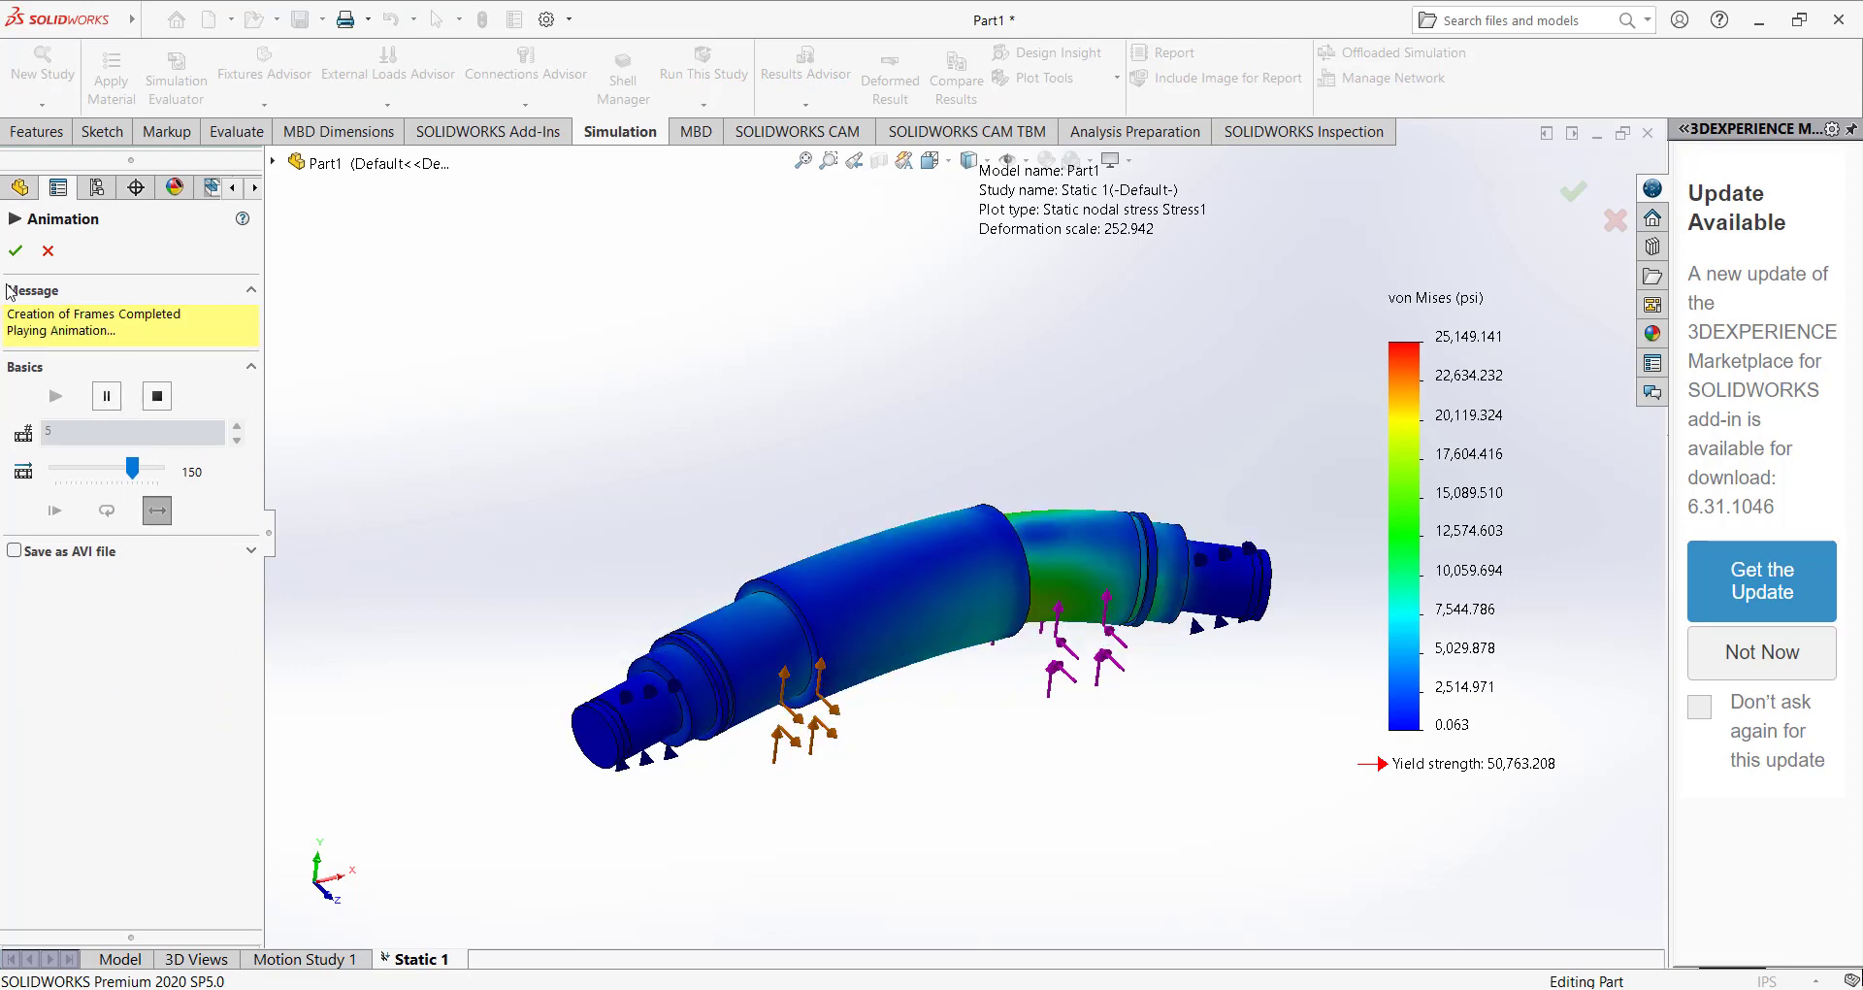
pyautogui.click(48, 251)
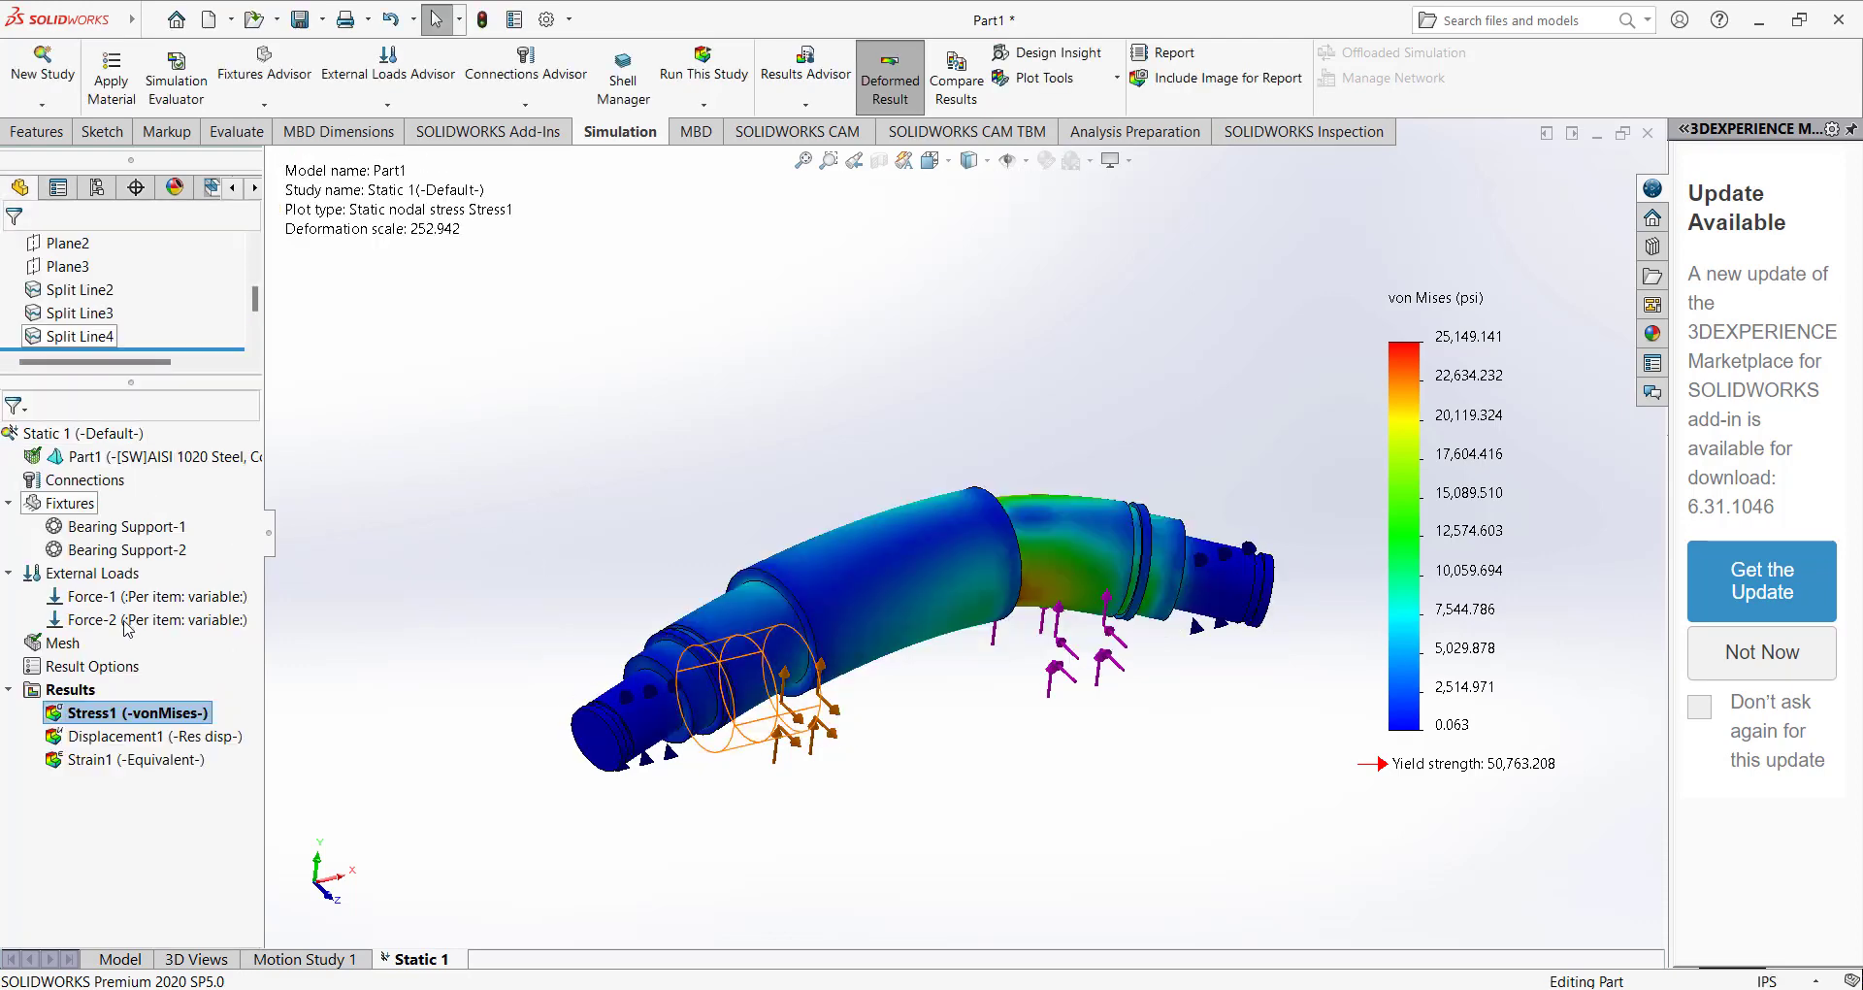
# Set the deformed shape of the Stress1 plot to true scale and accept.
pyautogui.rightClick(114, 716)
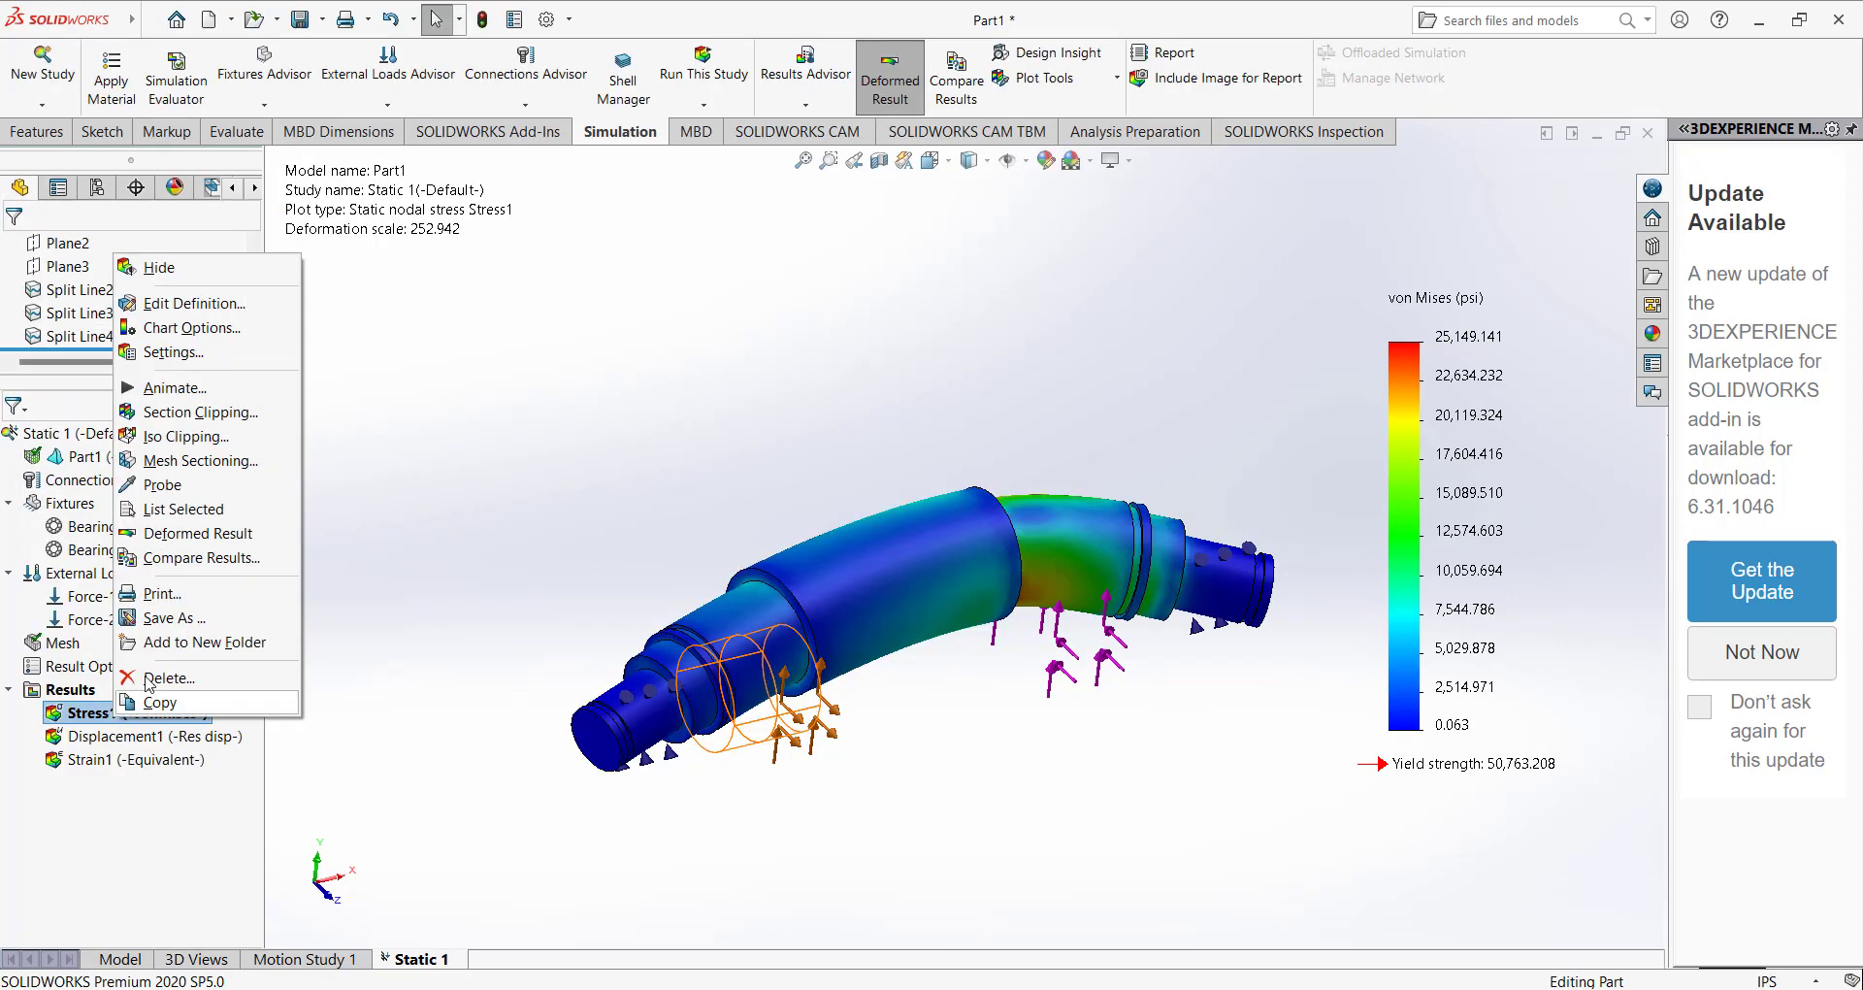
pyautogui.click(166, 330)
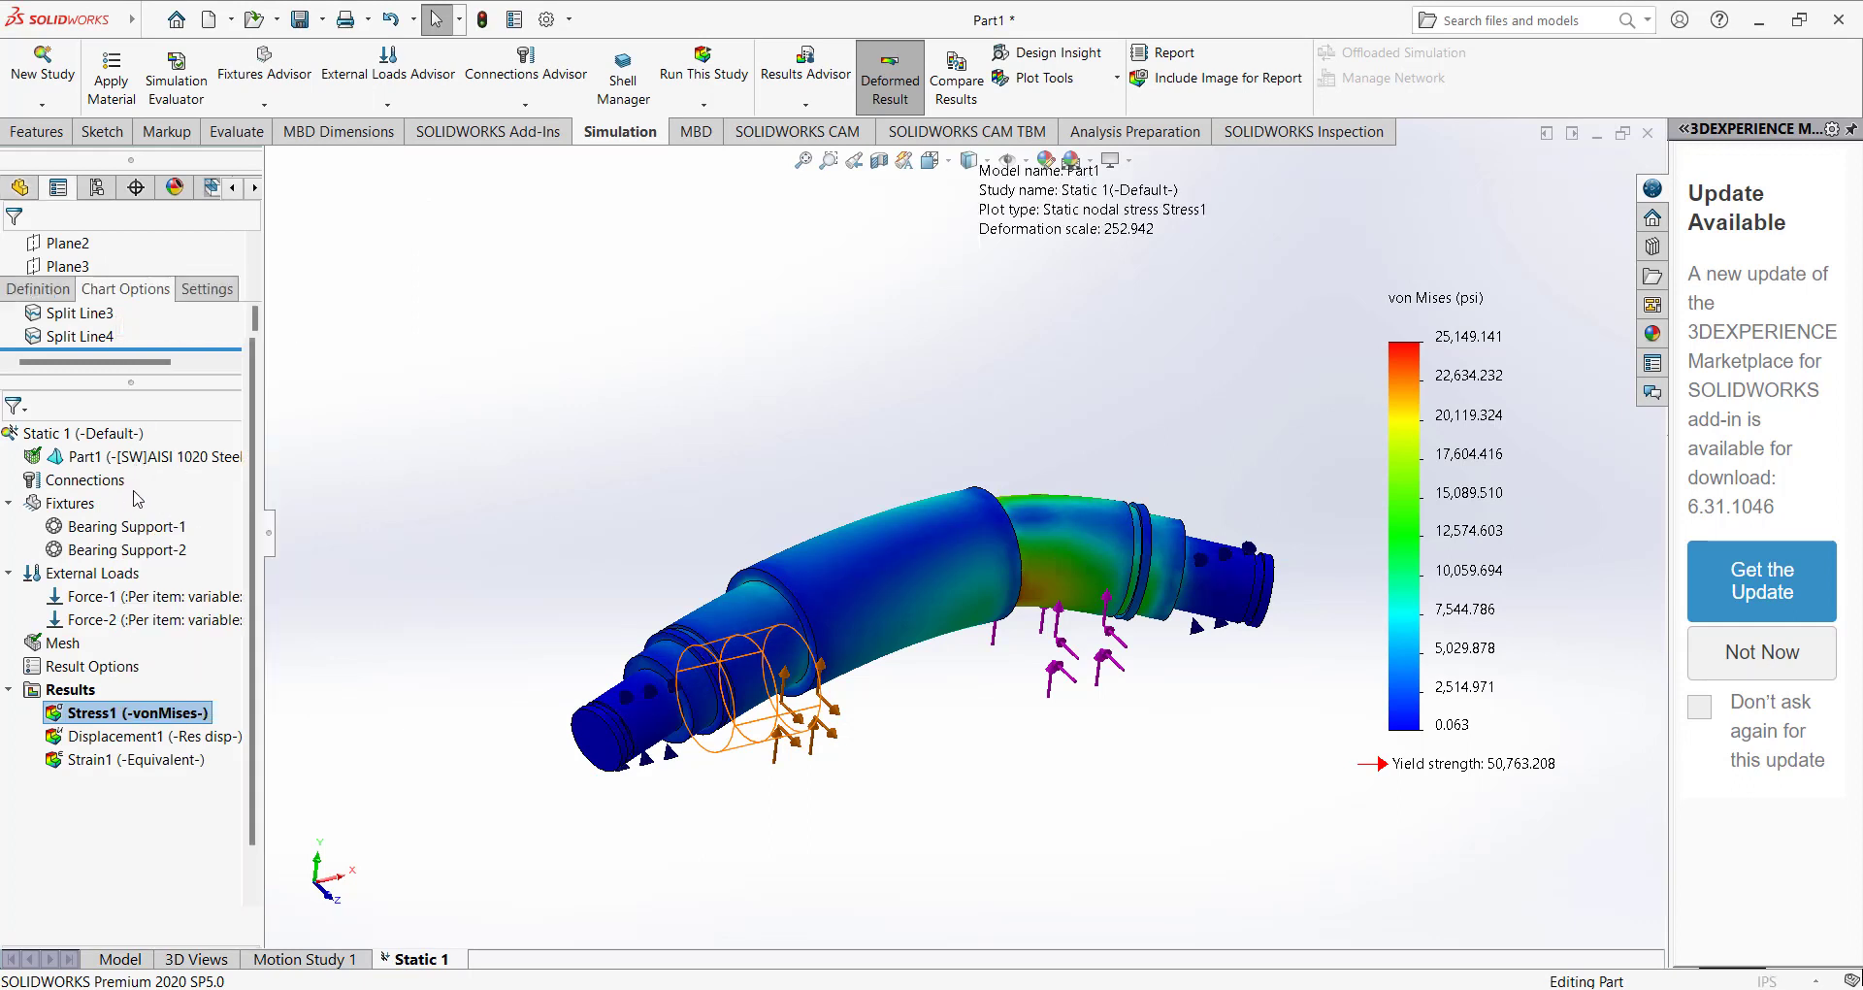
pyautogui.click(34, 287)
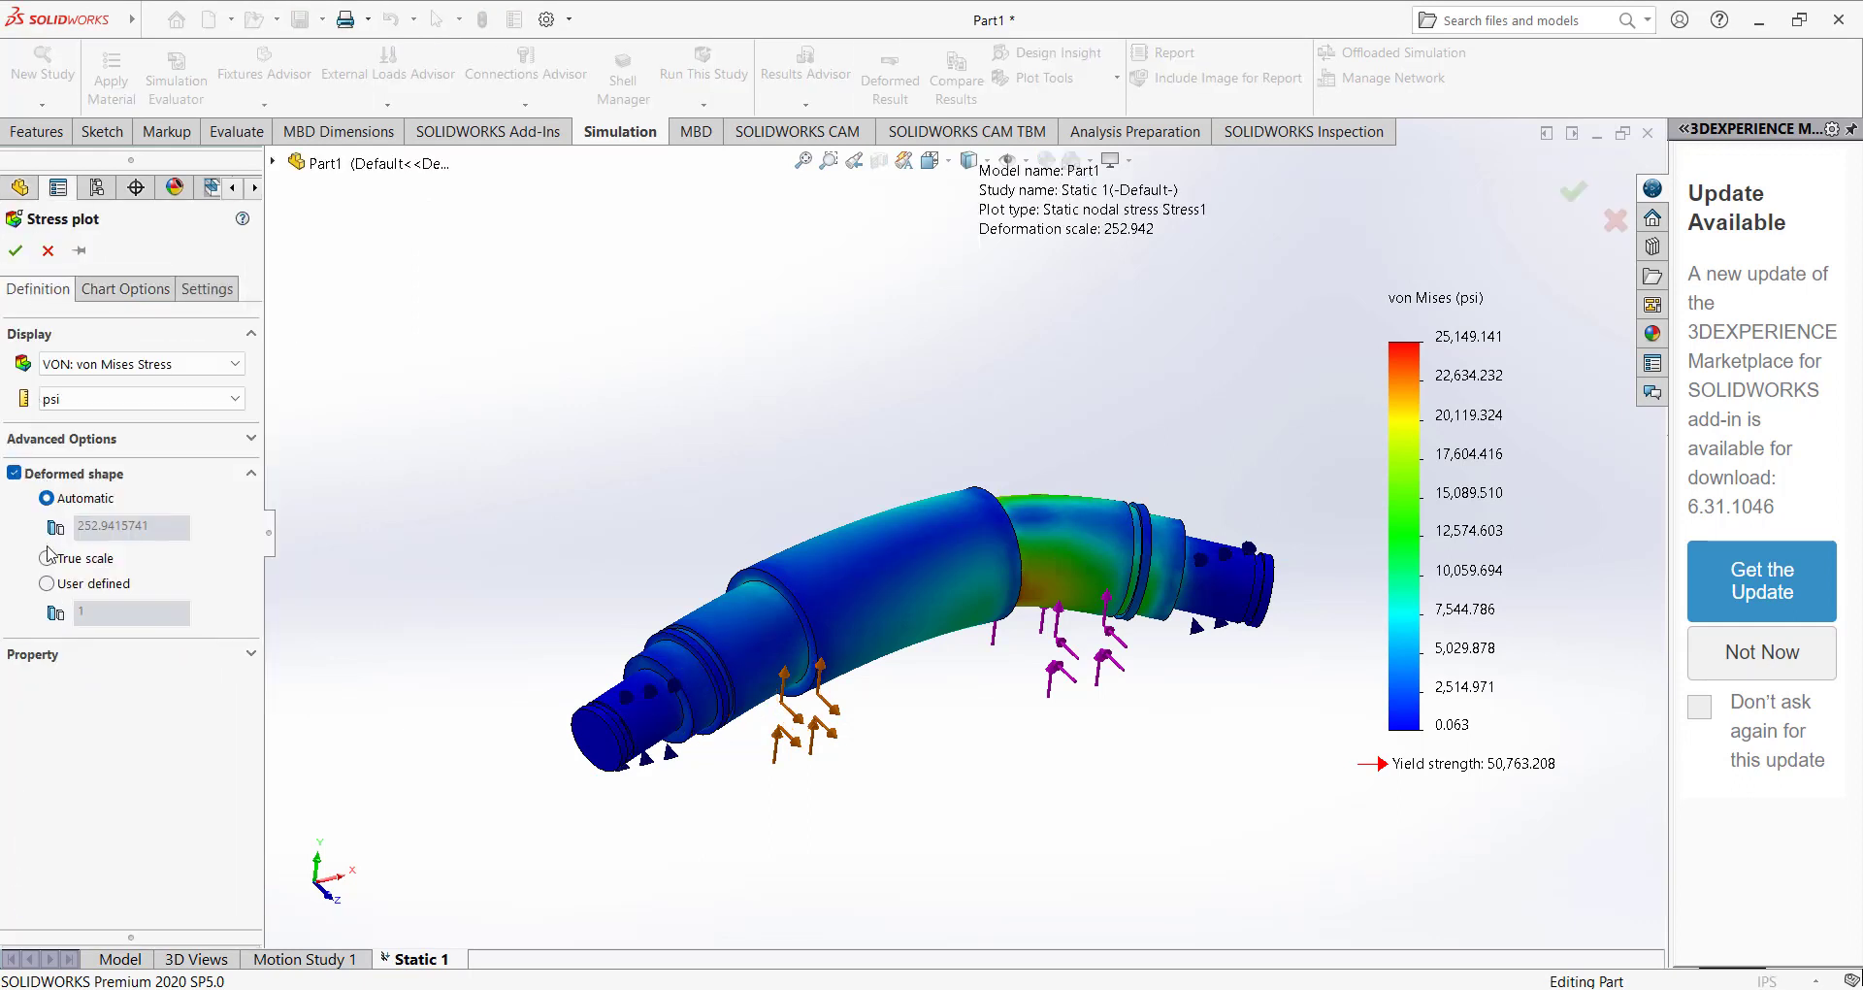
pyautogui.click(16, 255)
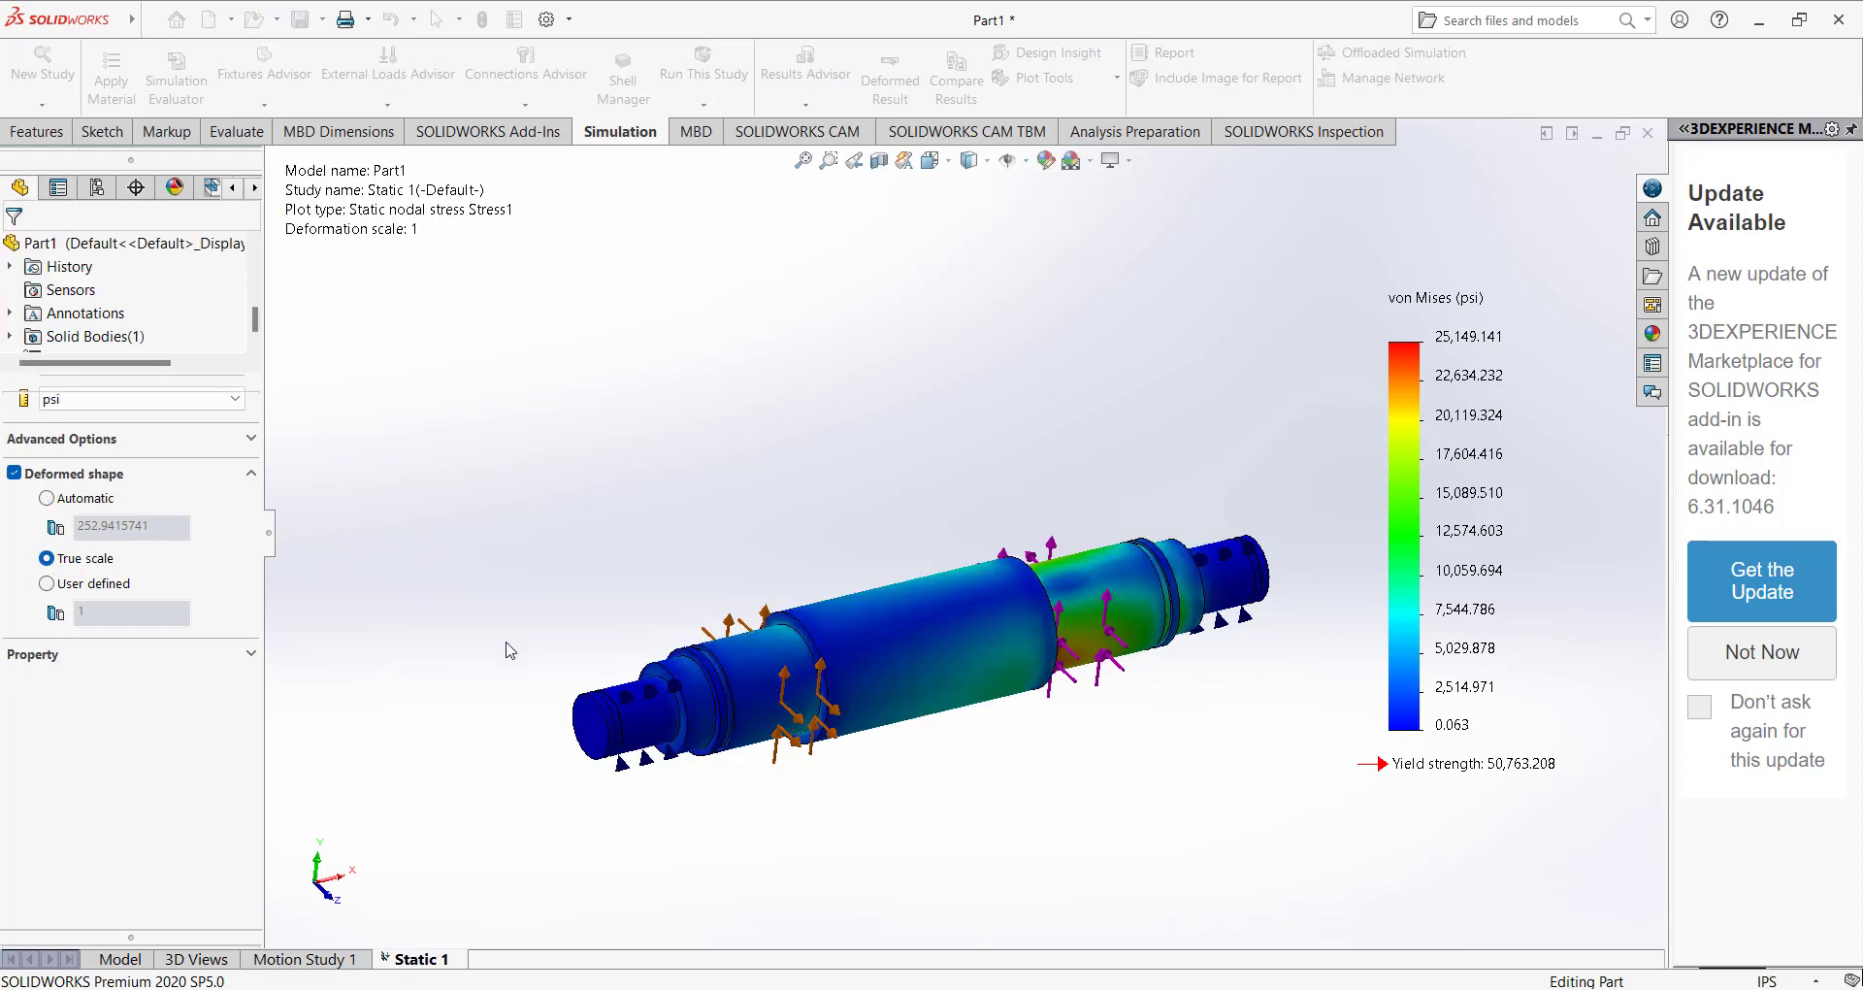
# Animate the true-scale Stress1 plot while viewing the shaft up close, and end the animation.
pyautogui.moveTo(508, 533); pyautogui.dragTo(657, 878, button='middle')
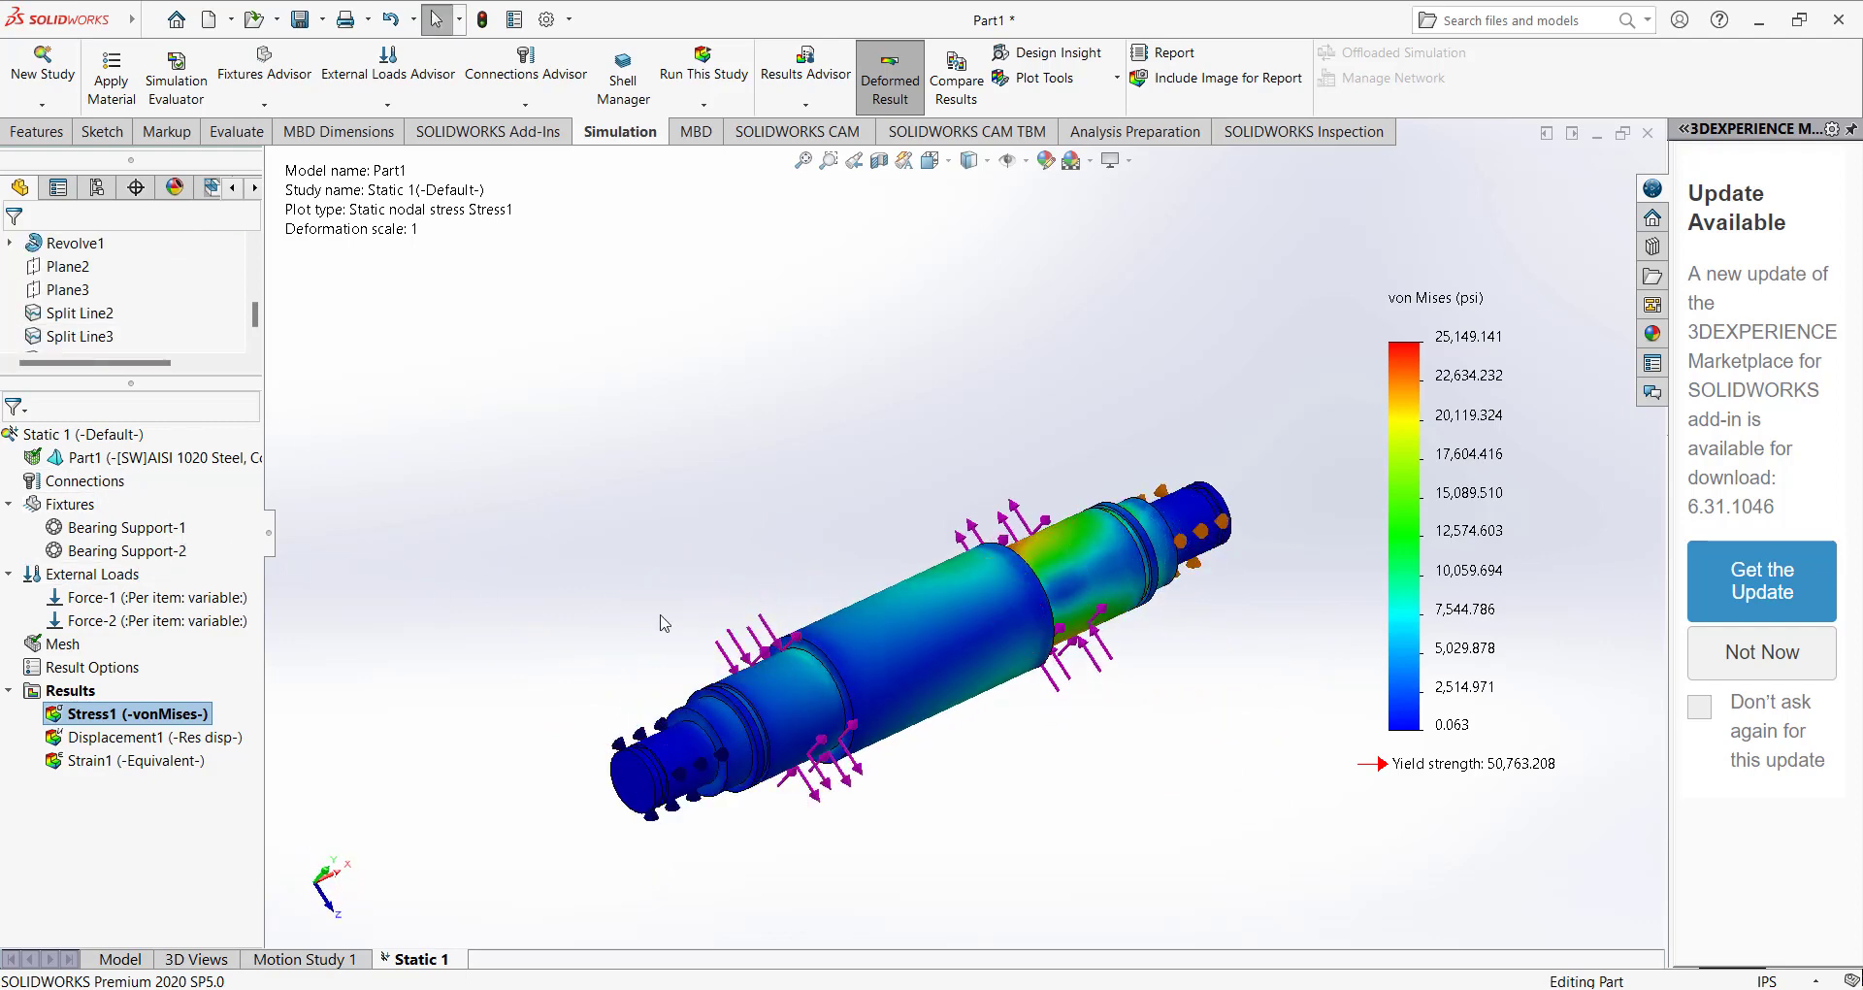
pyautogui.scroll(-5, 1126, 555)
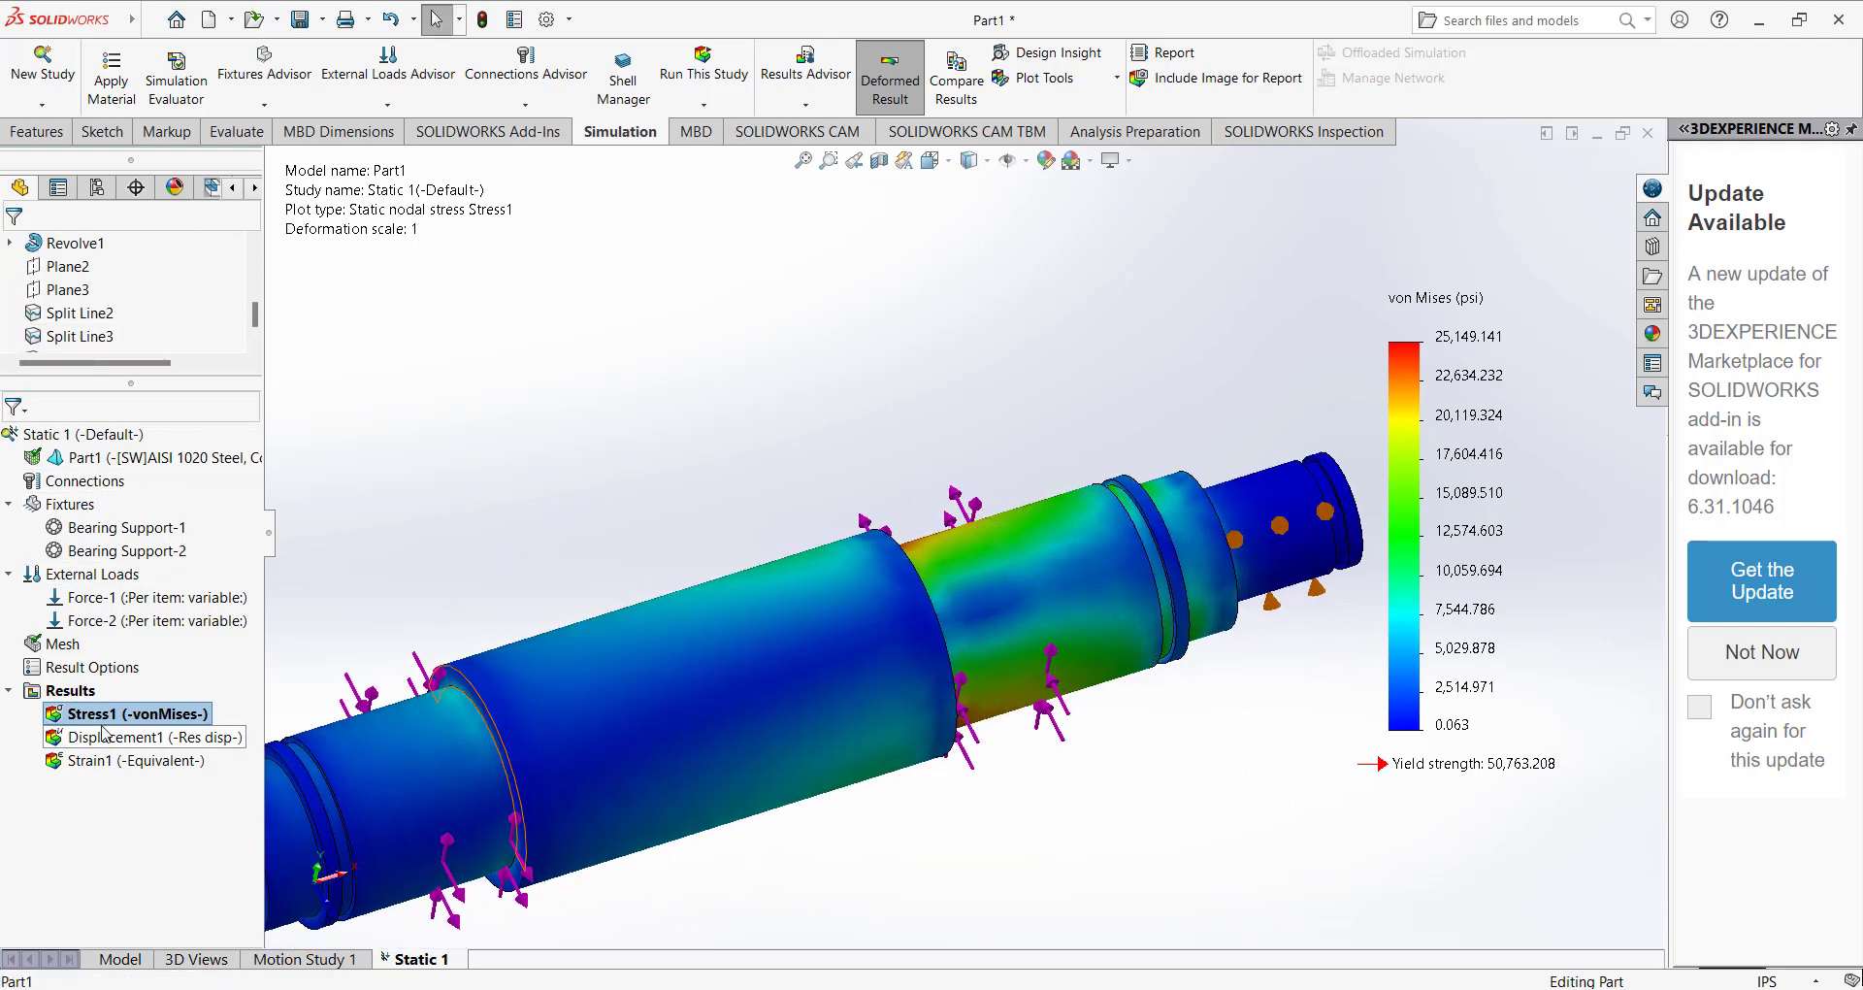
pyautogui.rightClick(114, 714)
pyautogui.click(167, 380)
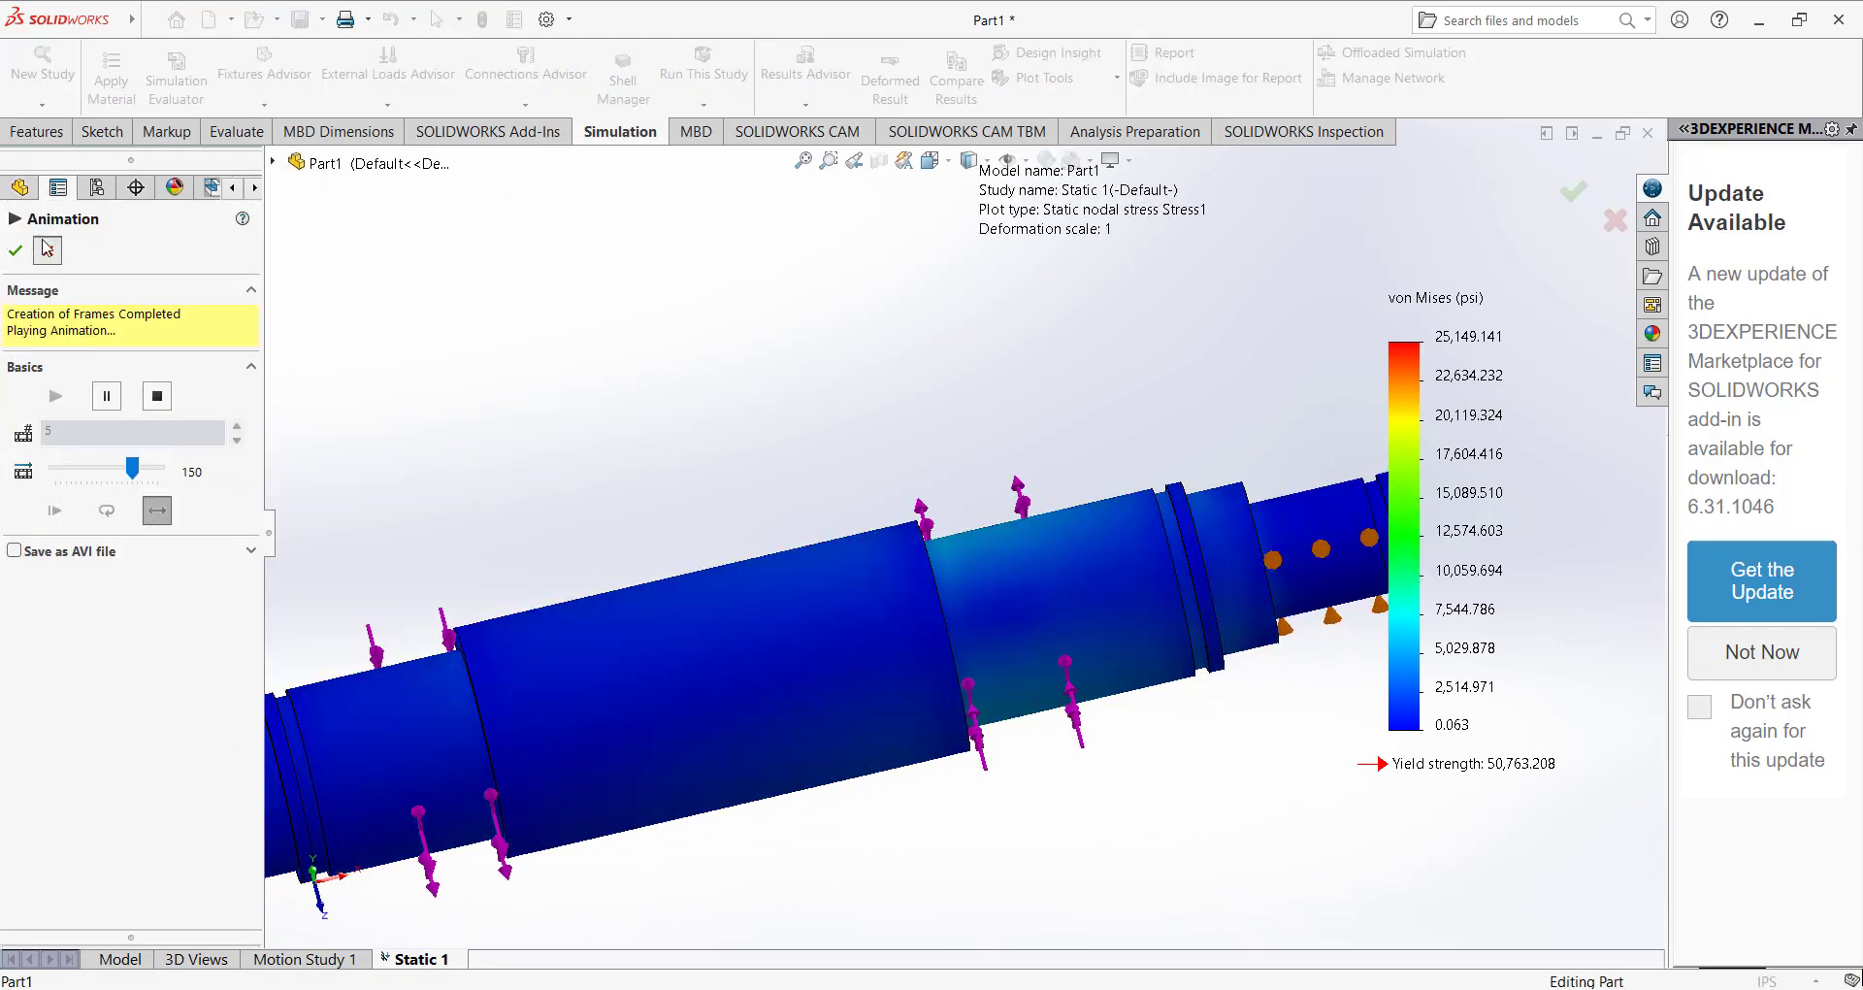
pyautogui.click(14, 250)
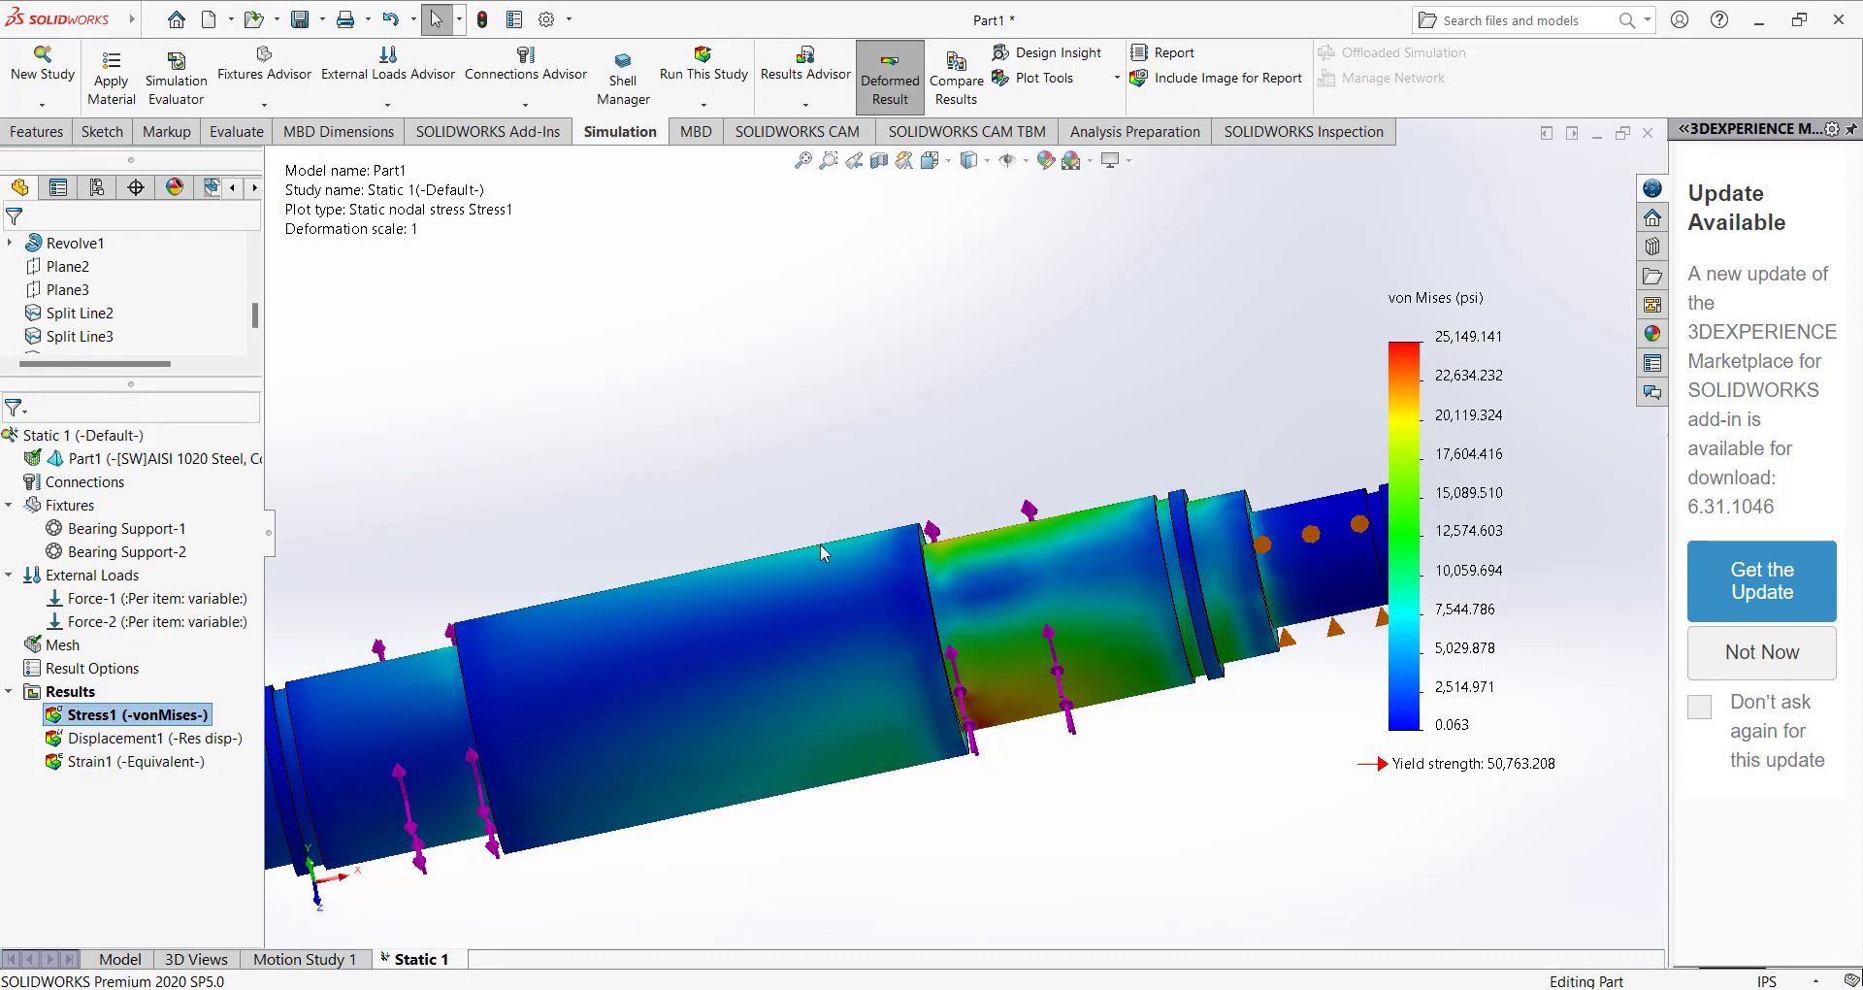
# Start defining another result plot under the static study's Results.
pyautogui.moveTo(821, 545); pyautogui.dragTo(984, 621, button='middle')
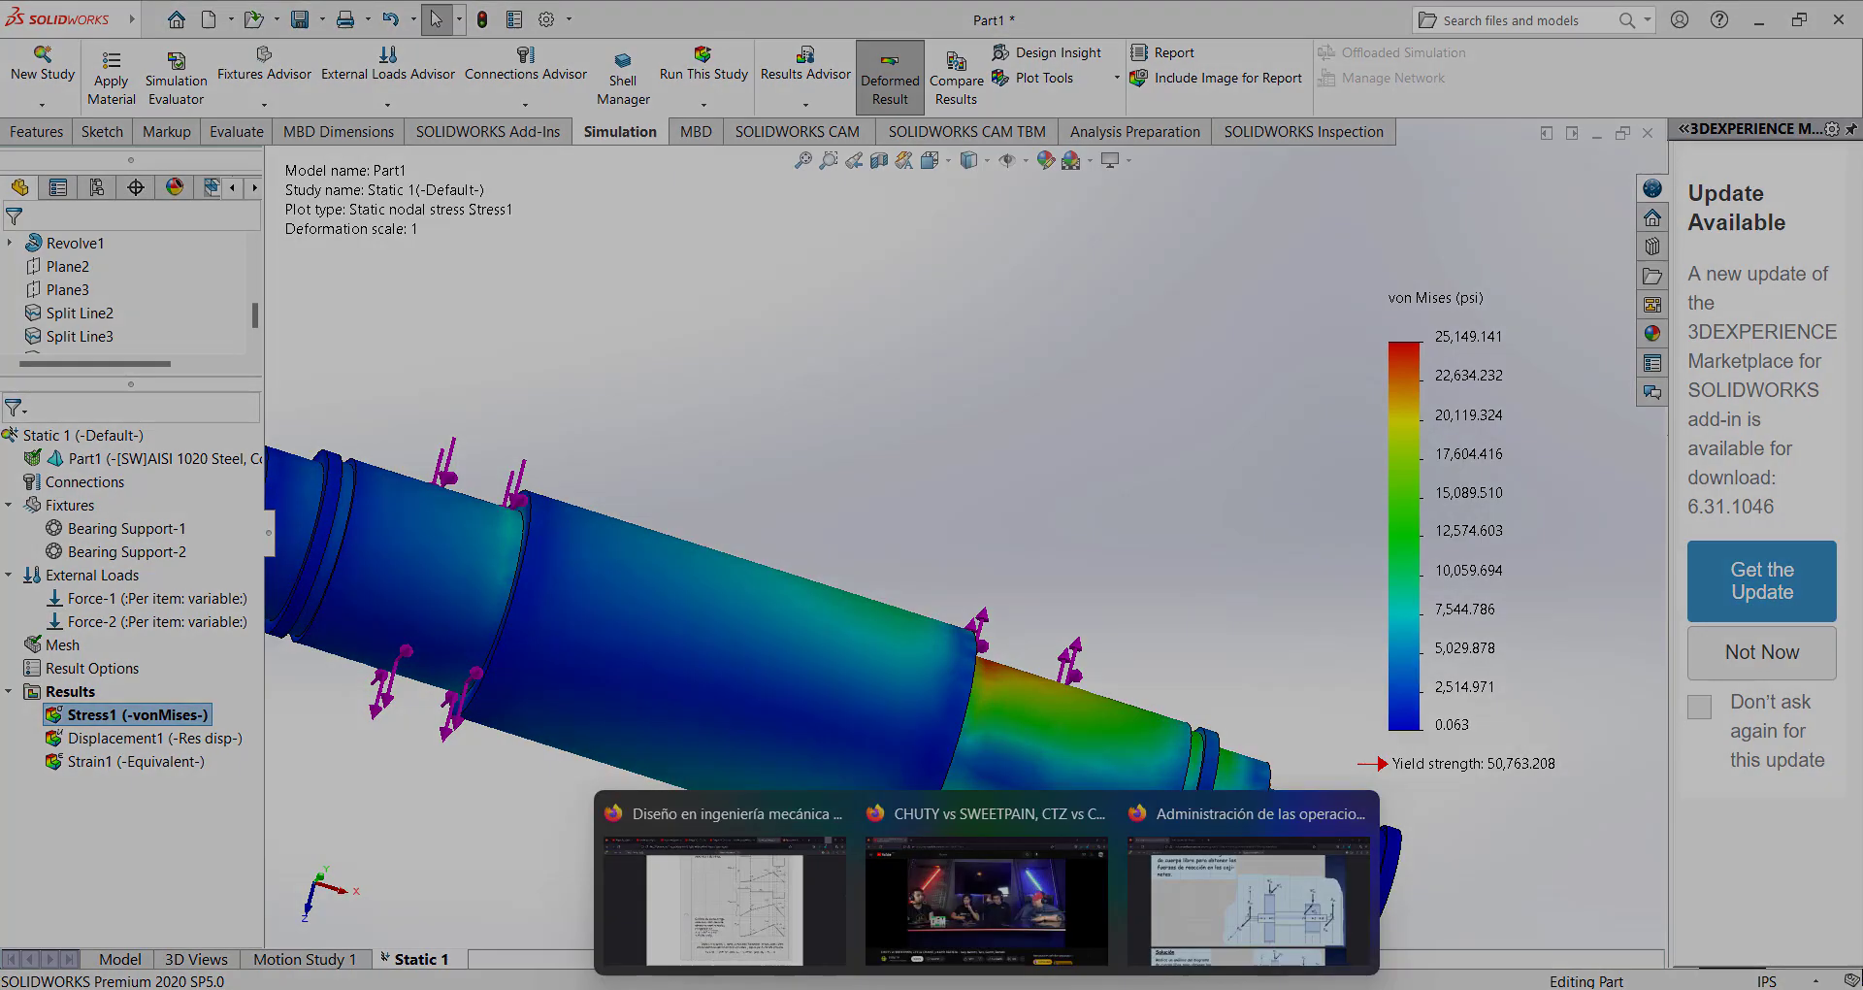
pyautogui.rightClick(73, 691)
pyautogui.click(148, 309)
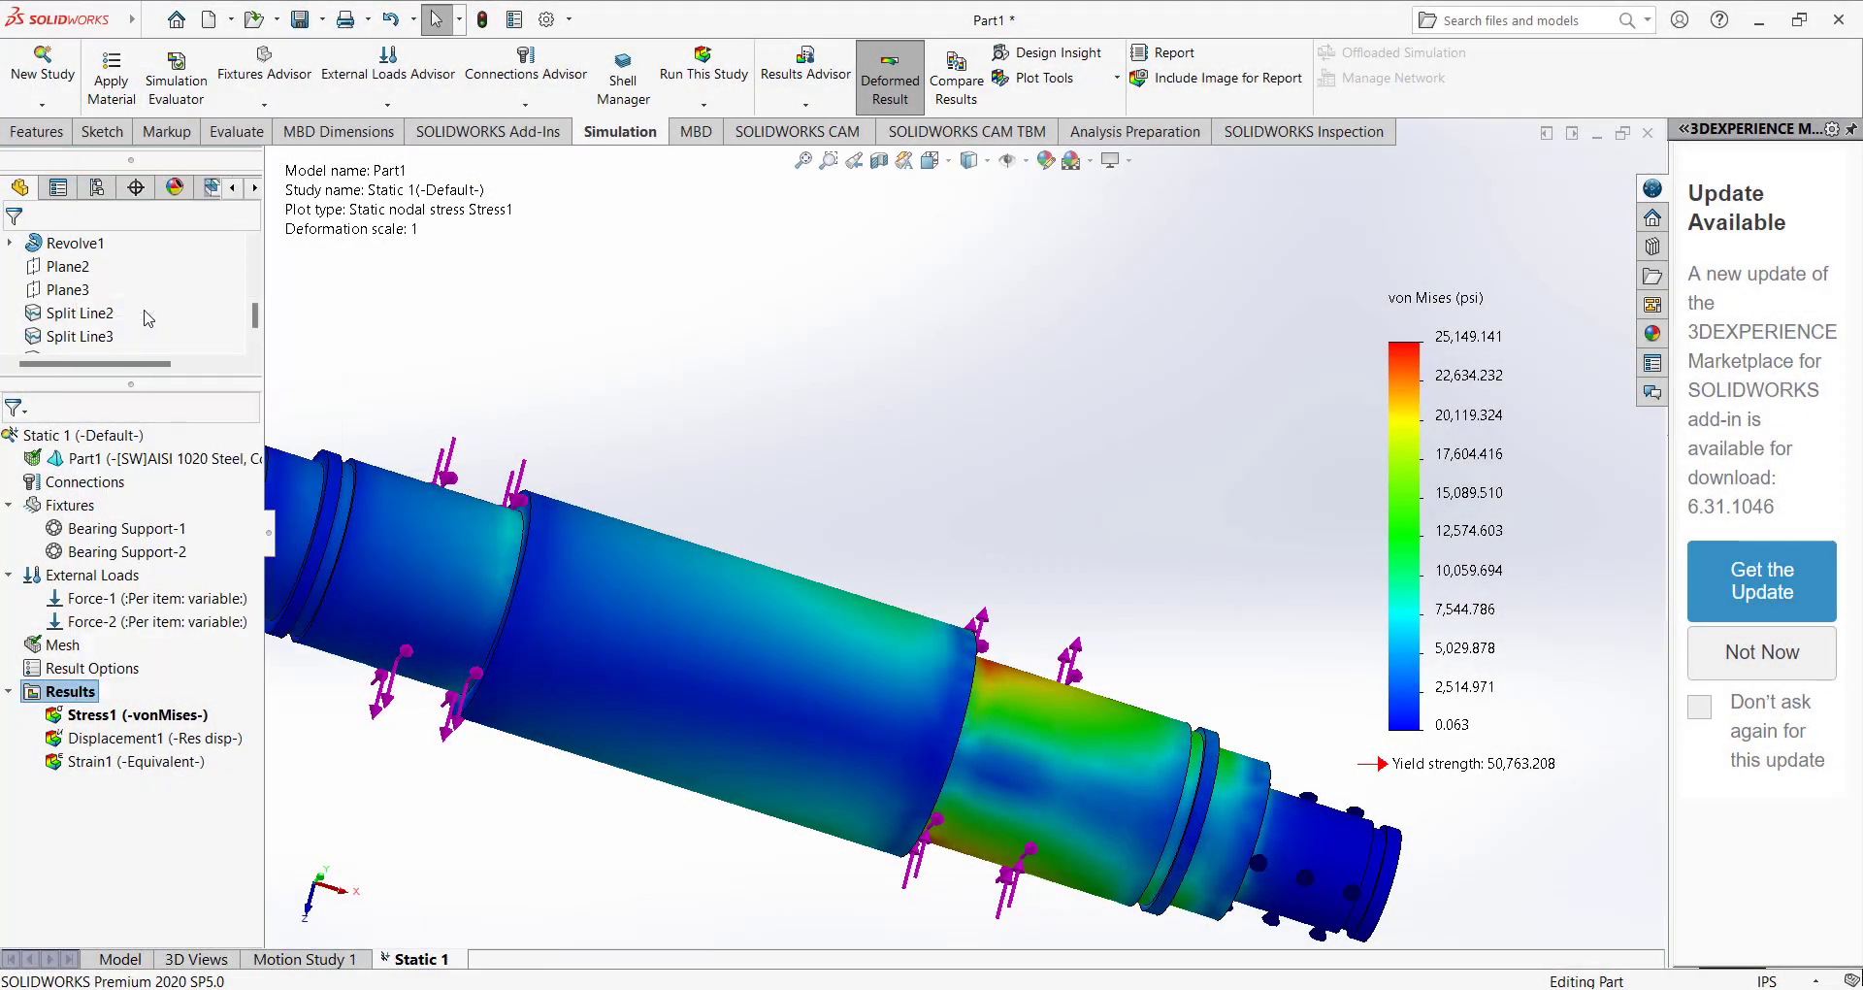